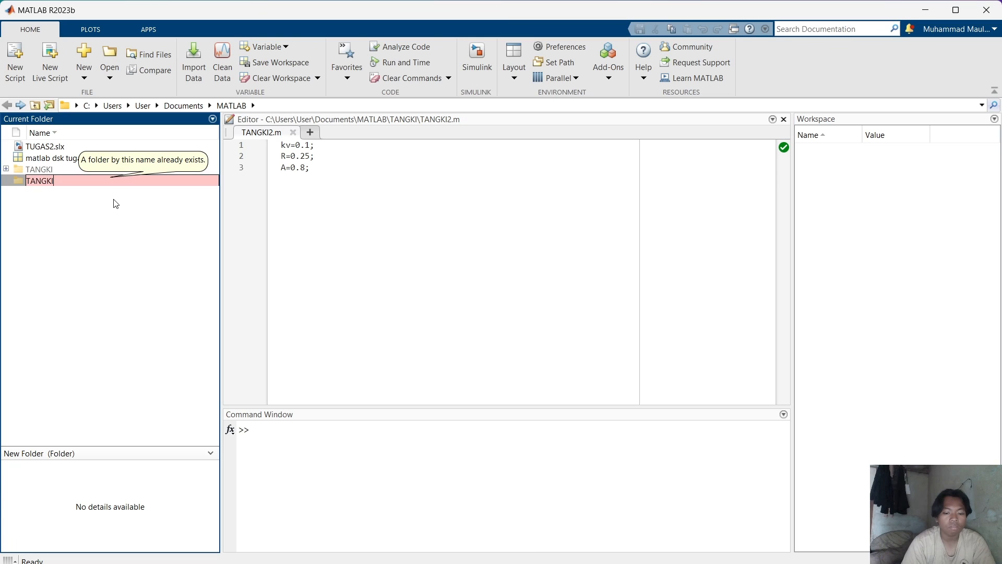
Name the new folder TANGKILEVEL.
{"action": "type", "text": "LE"}
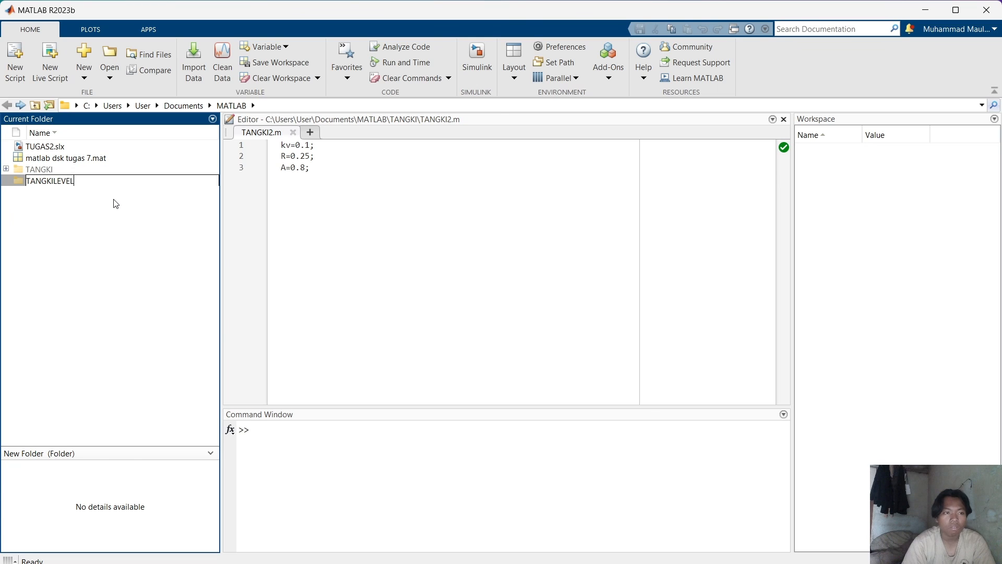
{"action": "type", "text": "VEL"}
{"action": "key", "text": "Return"}
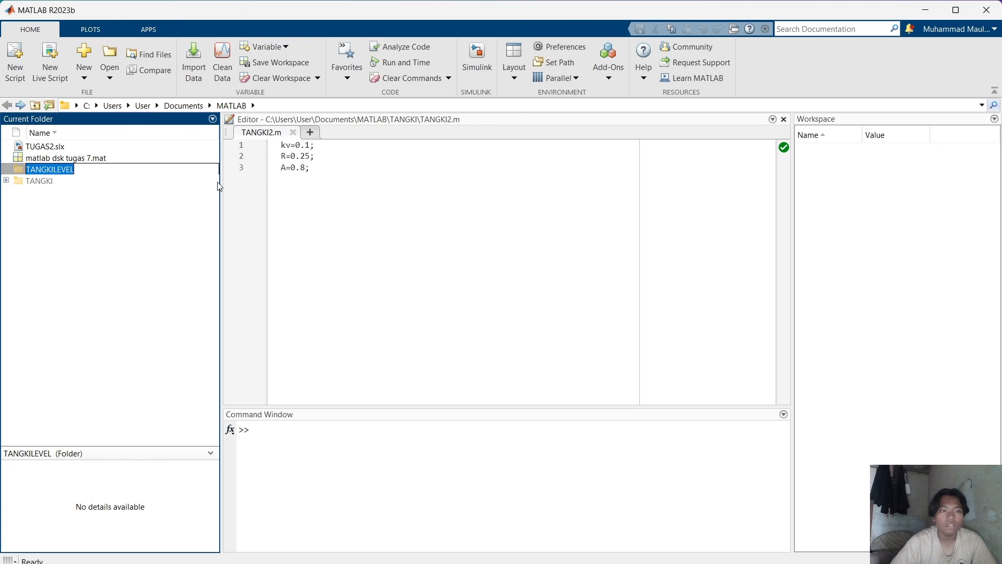
{"action": "left_click", "coordinate": [181, 191]}
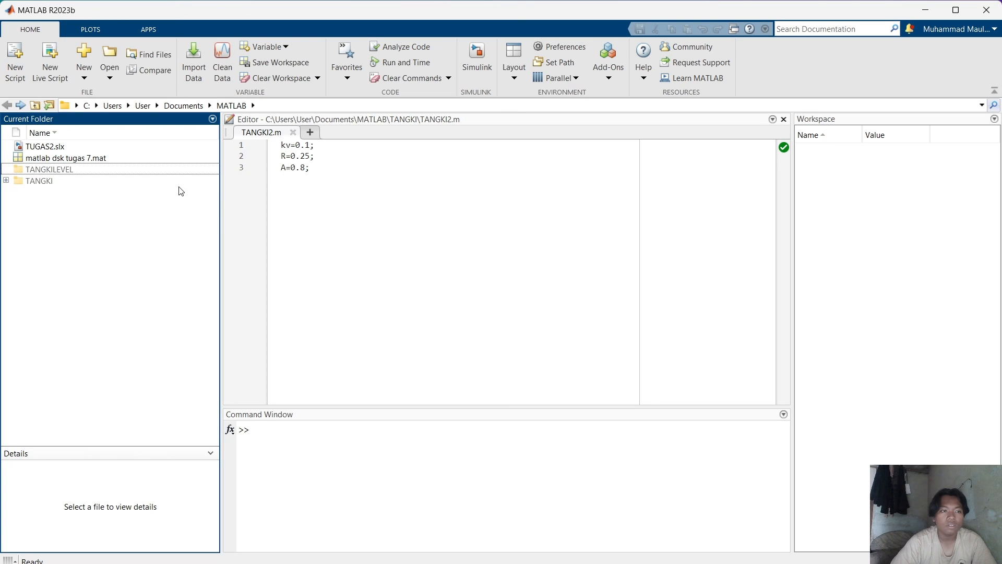
Open Simulink and create a blank model.
{"action": "left_click", "coordinate": [463, 65]}
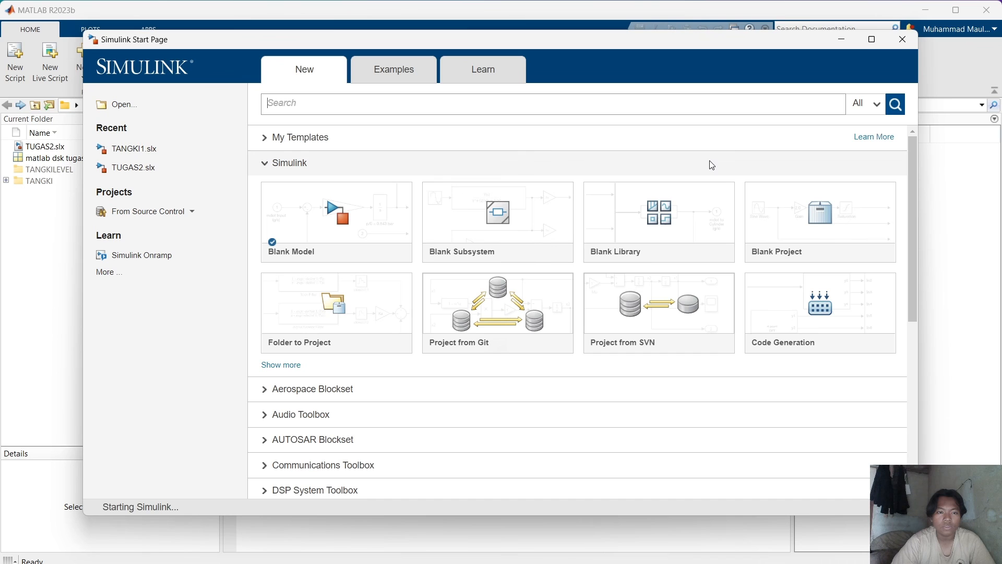
{"action": "left_click", "coordinate": [376, 213]}
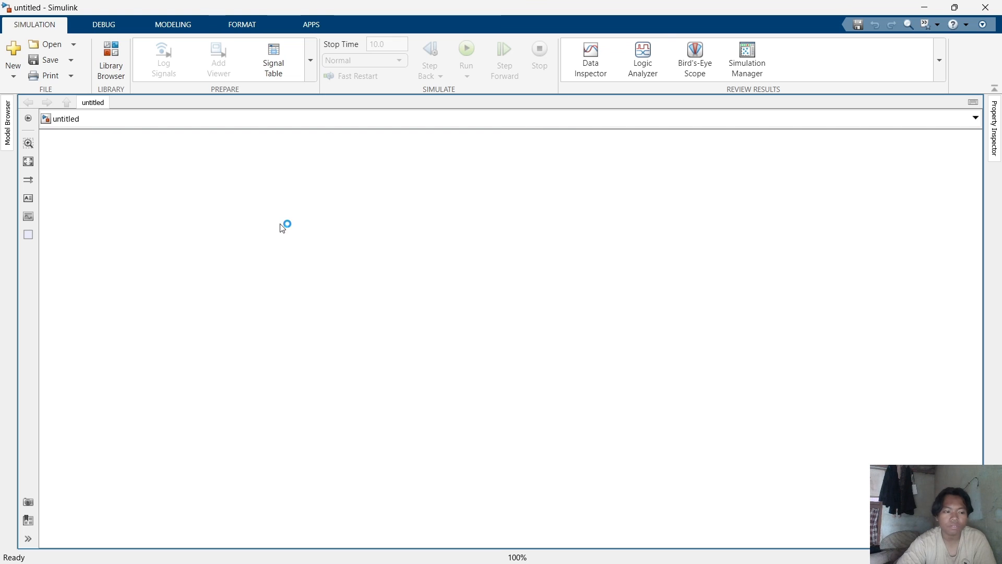
Add a Ramp block to the model and move it toward the left side of the canvas.
{"action": "double_click", "coordinate": [290, 247]}
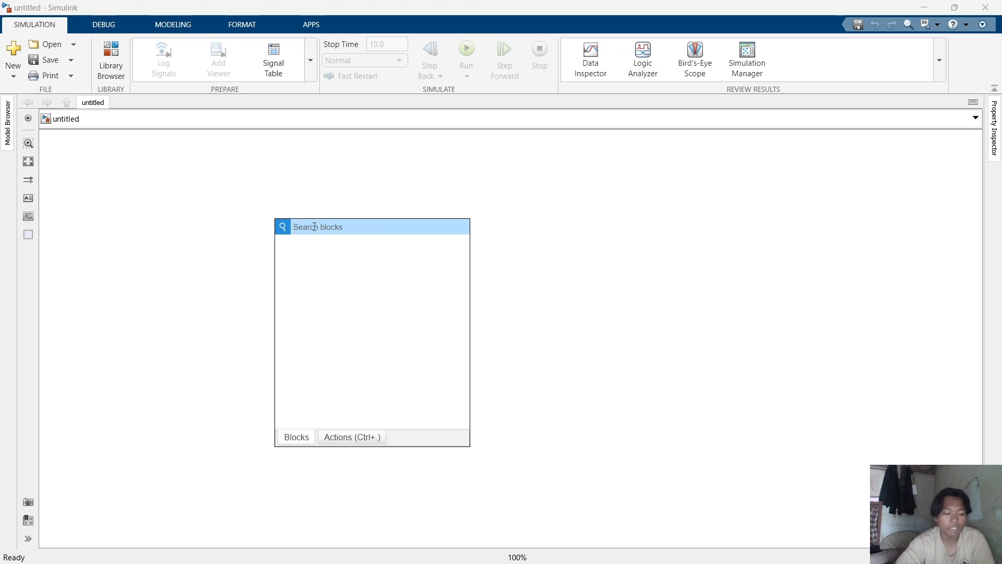
{"action": "type", "text": "RA"}
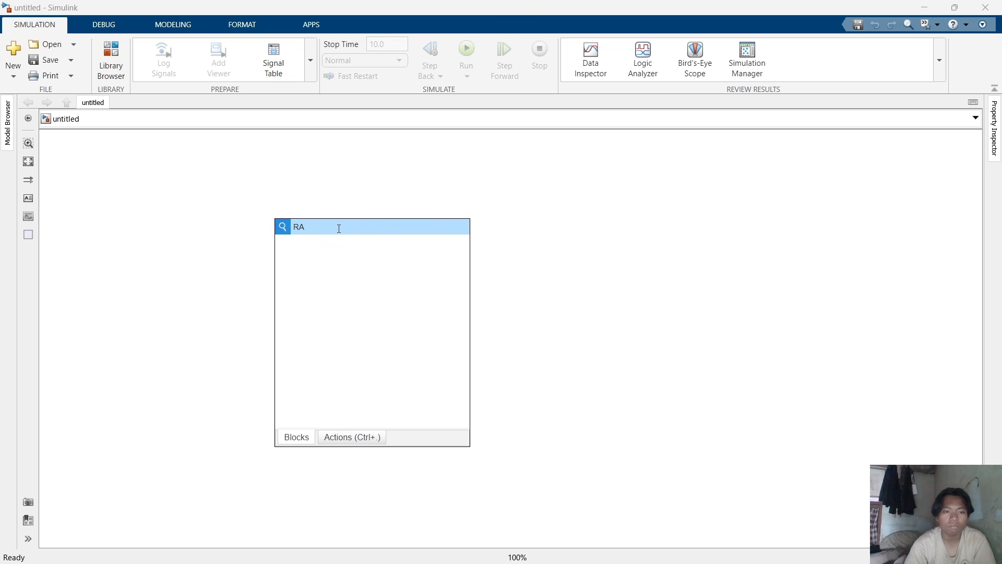
{"action": "key", "text": "BackSpace"}
{"action": "key", "text": "BackSpace"}
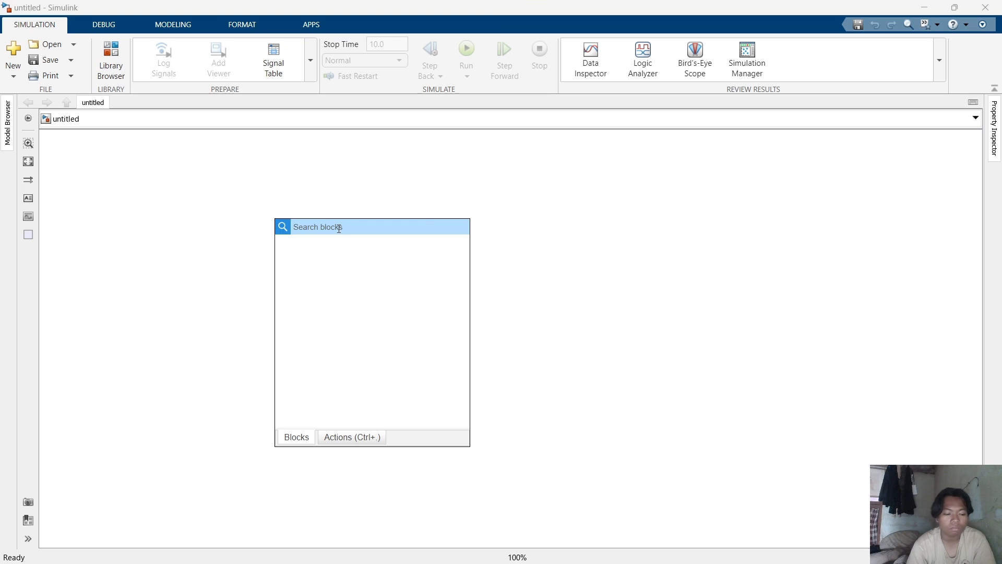
{"action": "type", "text": "EA"}
{"action": "type", "text": "MP"}
{"action": "key", "text": "BackSpace"}
{"action": "key", "text": "BackSpace"}
{"action": "key", "text": "BackSpace"}
{"action": "key", "text": "BackSpace"}
{"action": "type", "text": "RAN"}
{"action": "key", "text": "BackSpace"}
{"action": "type", "text": "MP"}
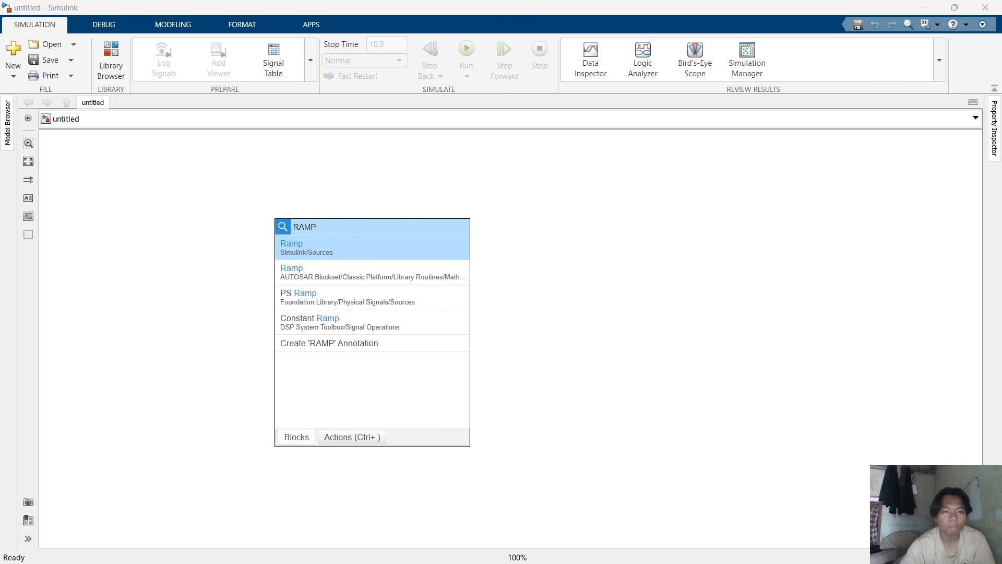
{"action": "left_click", "coordinate": [286, 252]}
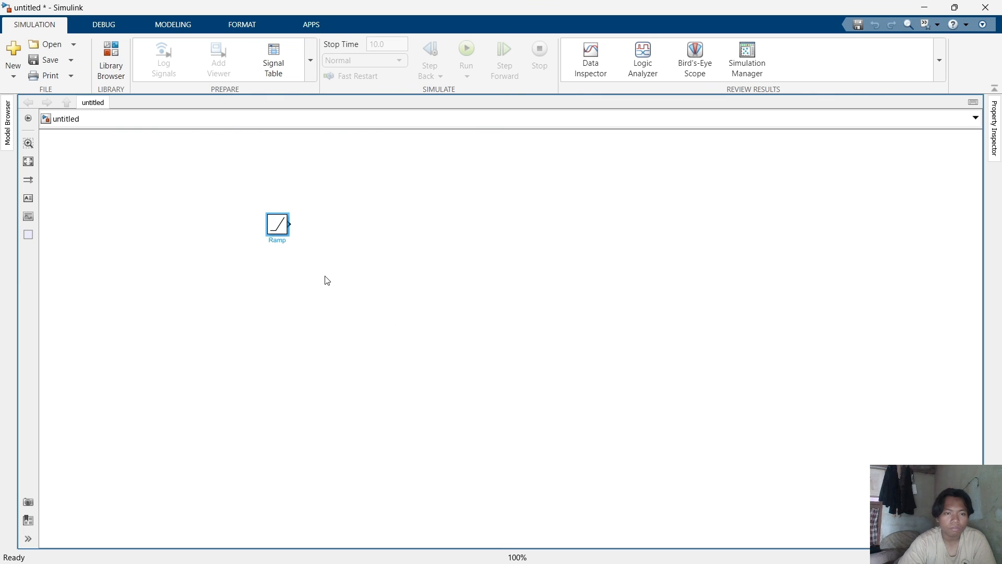
{"action": "left_click_drag", "start_coordinate": [277, 224], "coordinate": [125, 245]}
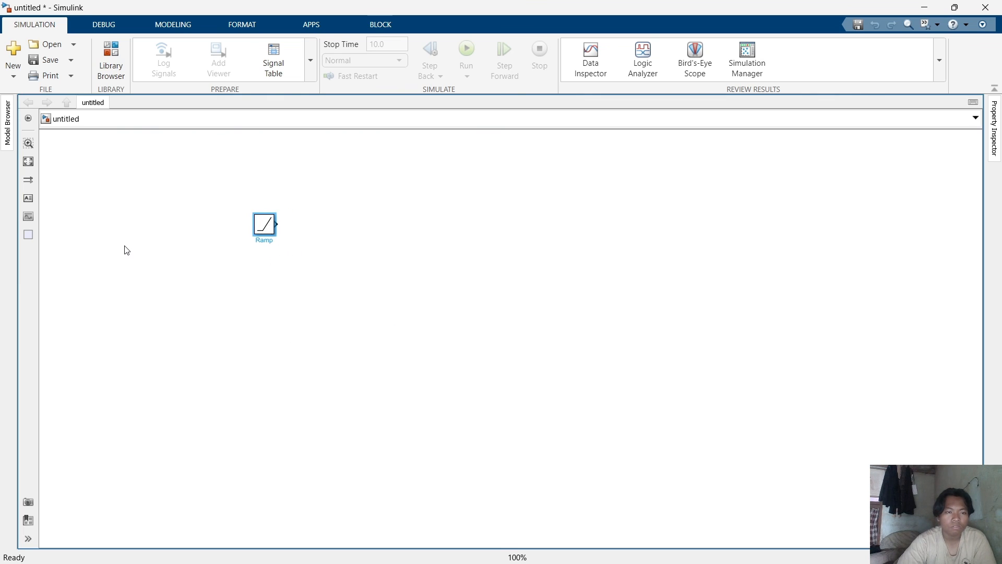
{"action": "left_click", "coordinate": [266, 273]}
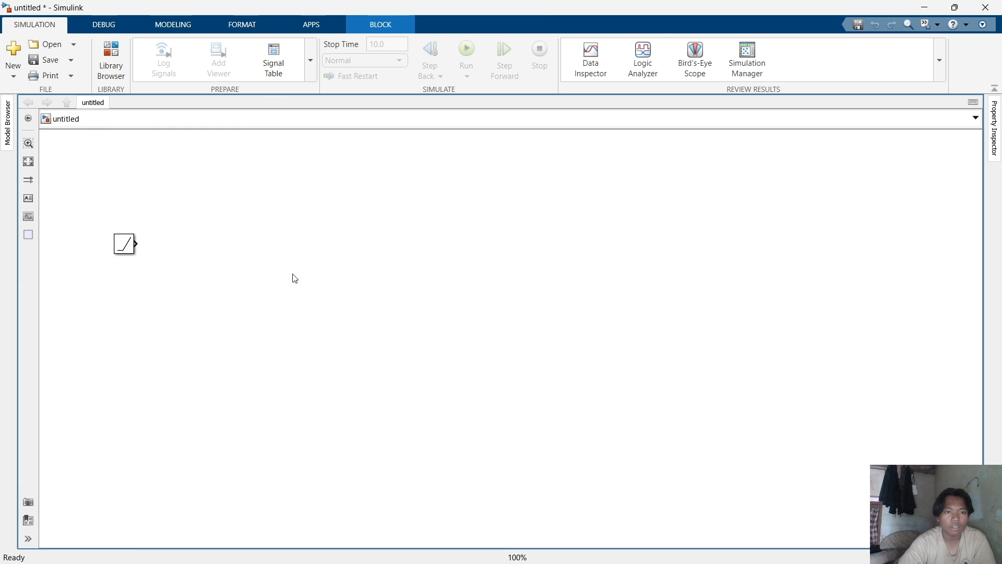
Add a Gain block and place it to the right of the Ramp block.
{"action": "double_click", "coordinate": [337, 284]}
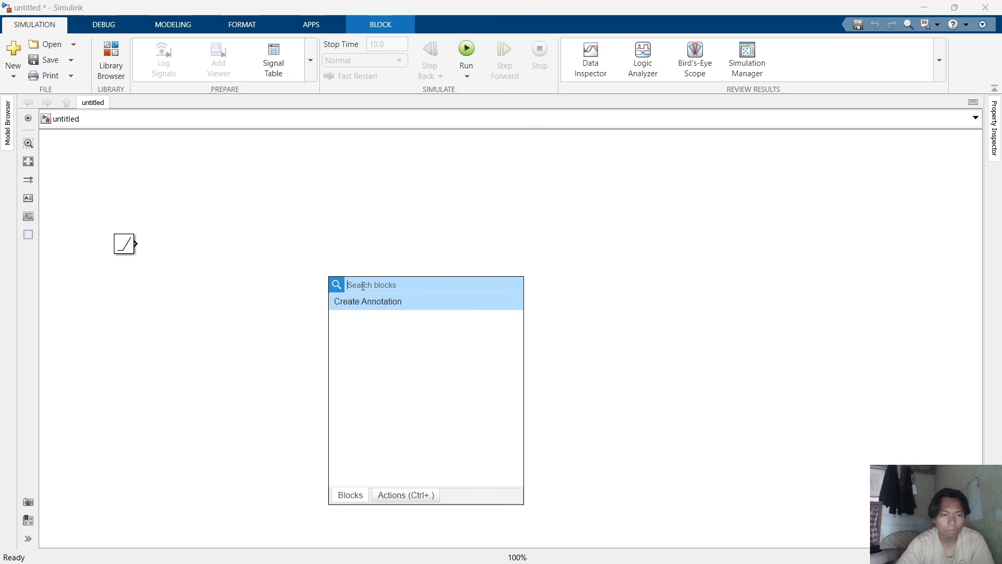
{"action": "type", "text": "GA"}
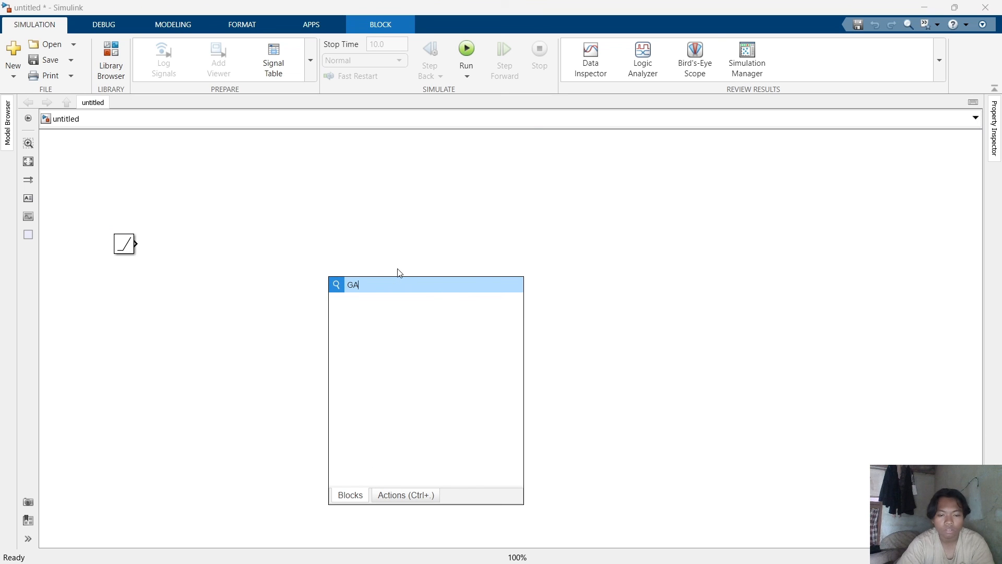
{"action": "type", "text": "I"}
{"action": "left_click", "coordinate": [390, 304]}
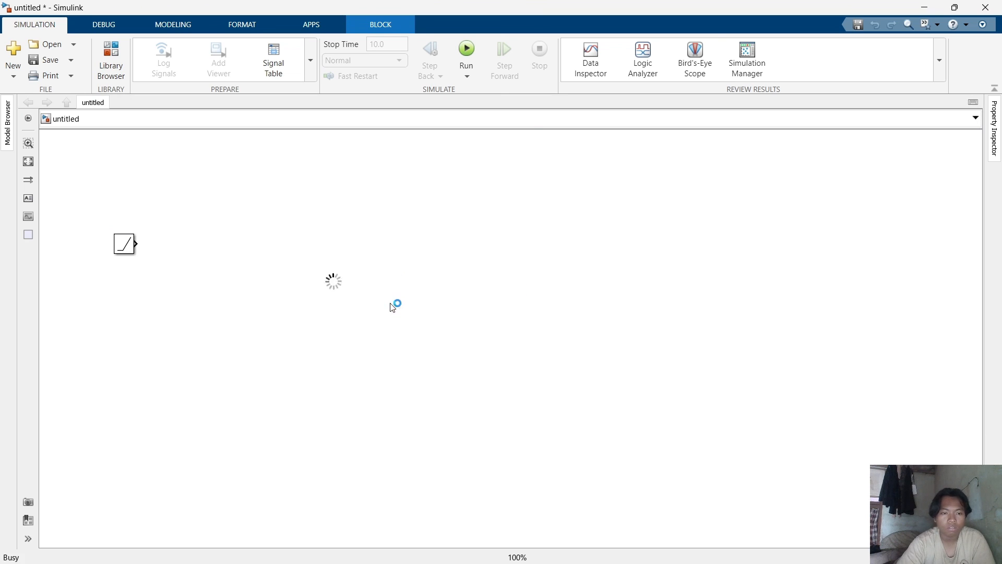
{"action": "left_click_drag", "start_coordinate": [329, 287], "coordinate": [210, 245]}
{"action": "left_click", "coordinate": [462, 294]}
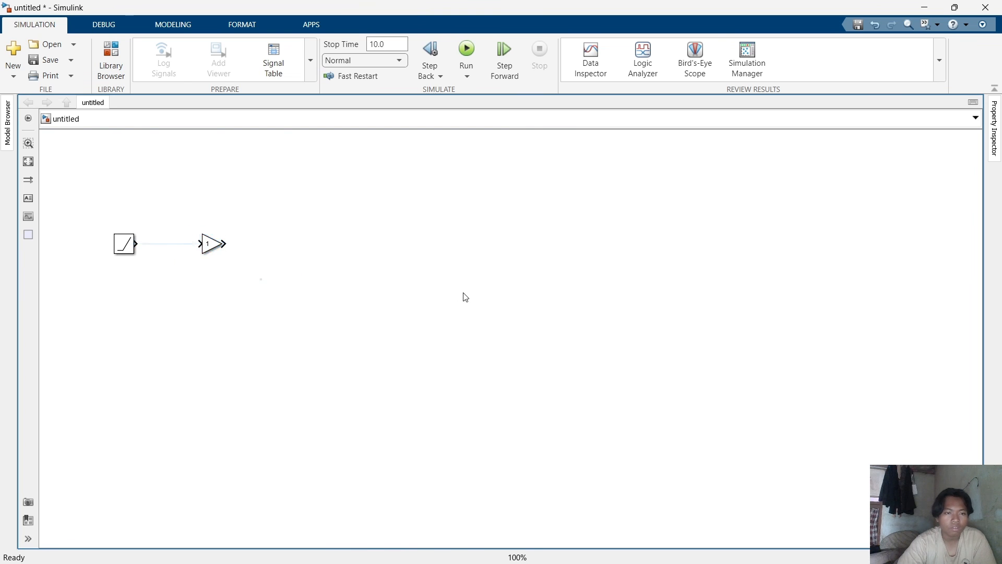
Add a Sum block and place it to the right of the Gain block.
{"action": "double_click", "coordinate": [443, 290]}
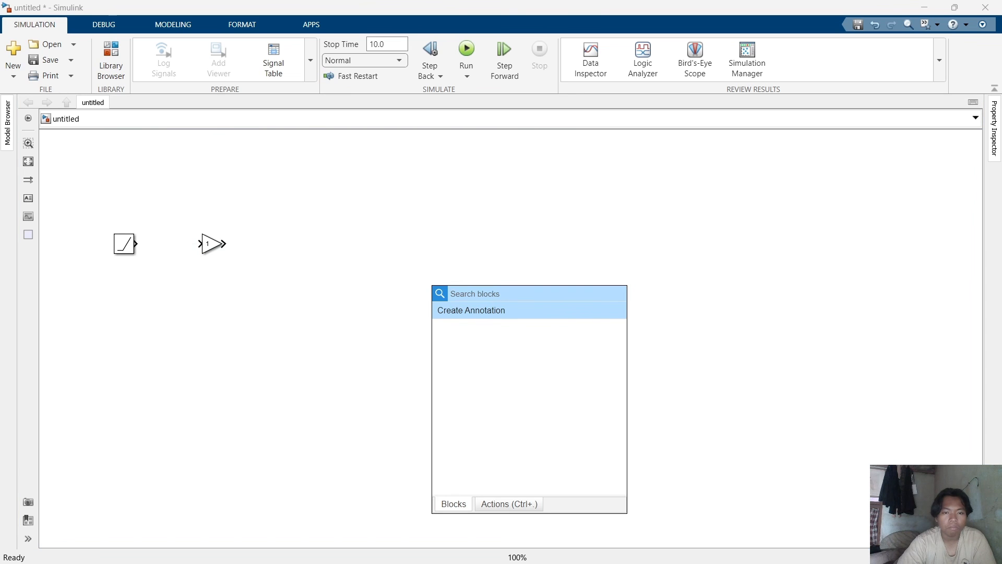
{"action": "type", "text": "sUM"}
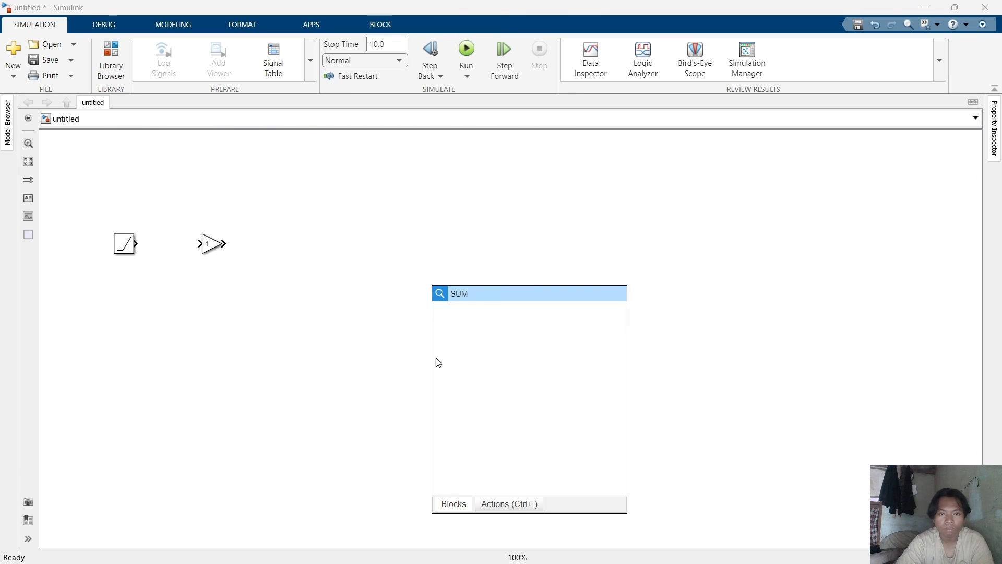
{"action": "left_click", "coordinate": [475, 318]}
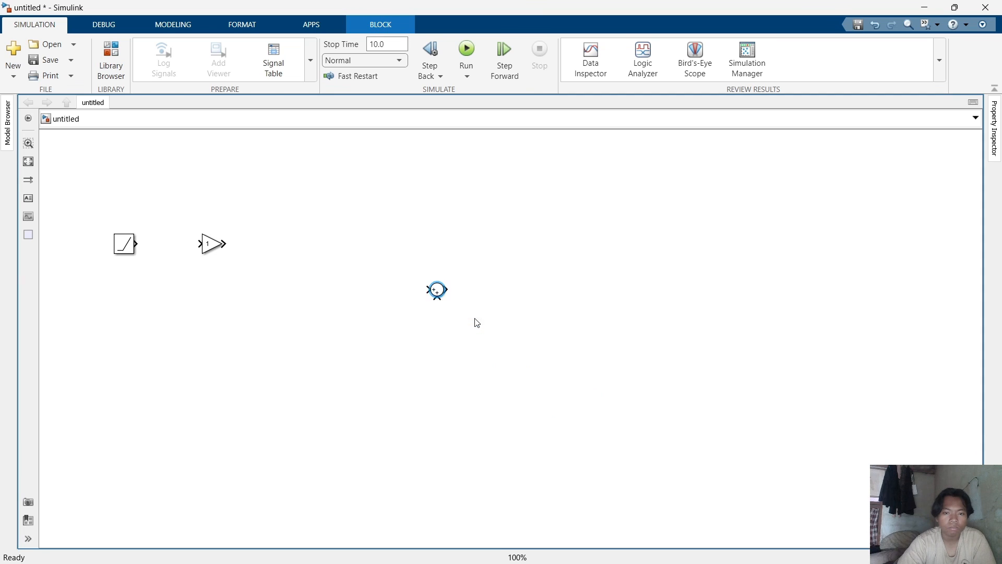
{"action": "left_click_drag", "start_coordinate": [436, 290], "coordinate": [306, 245]}
{"action": "left_click", "coordinate": [324, 319]}
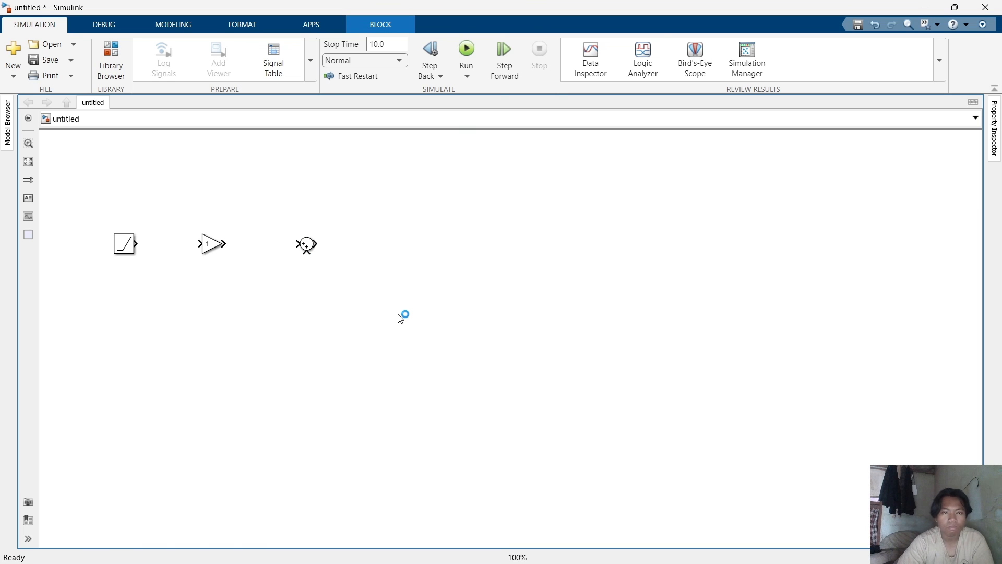
Add a Scope block and place it to the right of the Sum block.
{"action": "double_click", "coordinate": [398, 314]}
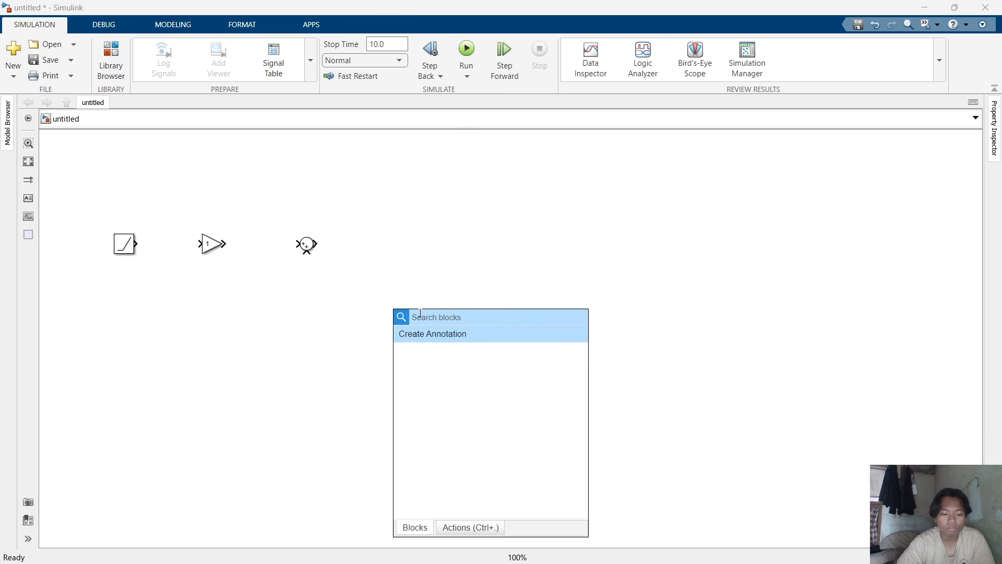
{"action": "type", "text": "SCOP"}
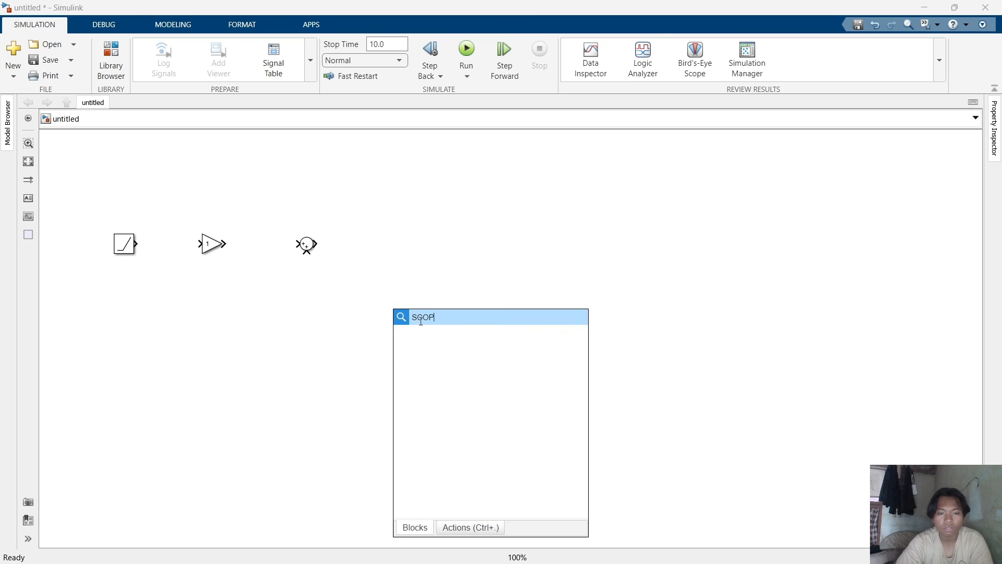
{"action": "left_click", "coordinate": [434, 334]}
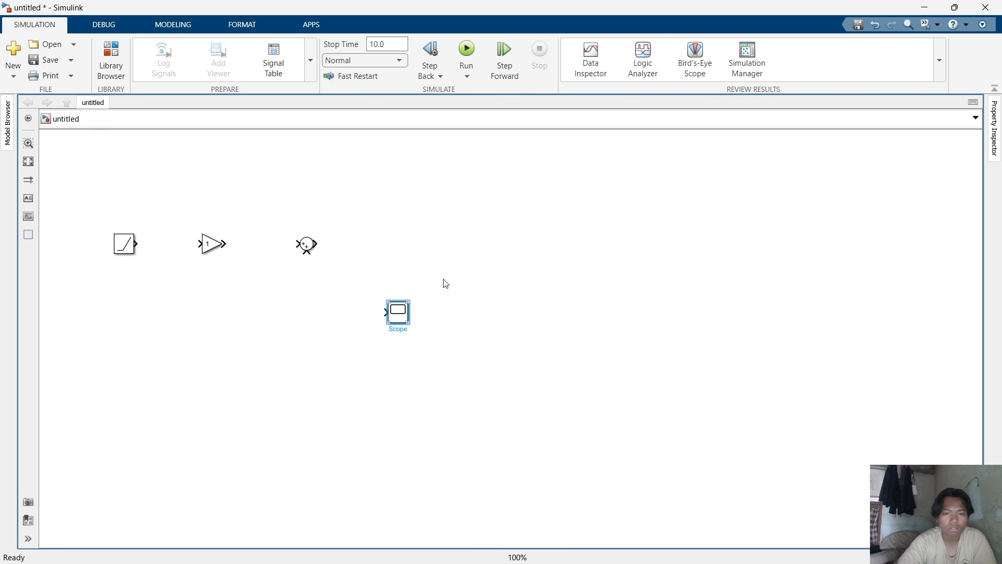
{"action": "left_click_drag", "start_coordinate": [443, 279], "coordinate": [512, 237]}
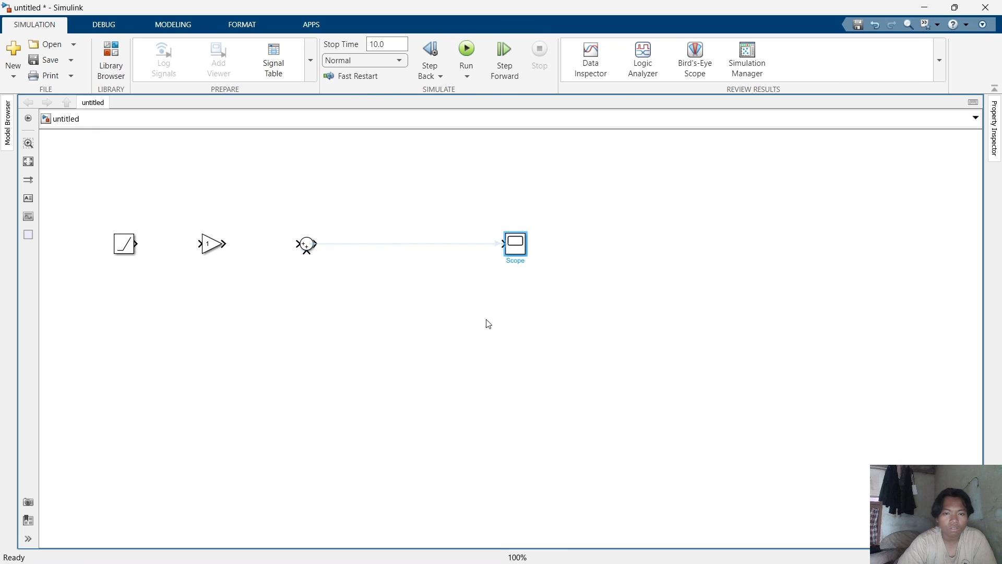
Paste a copy of the Gain block and place it between the Sum and the Scope.
{"action": "double_click", "coordinate": [213, 239]}
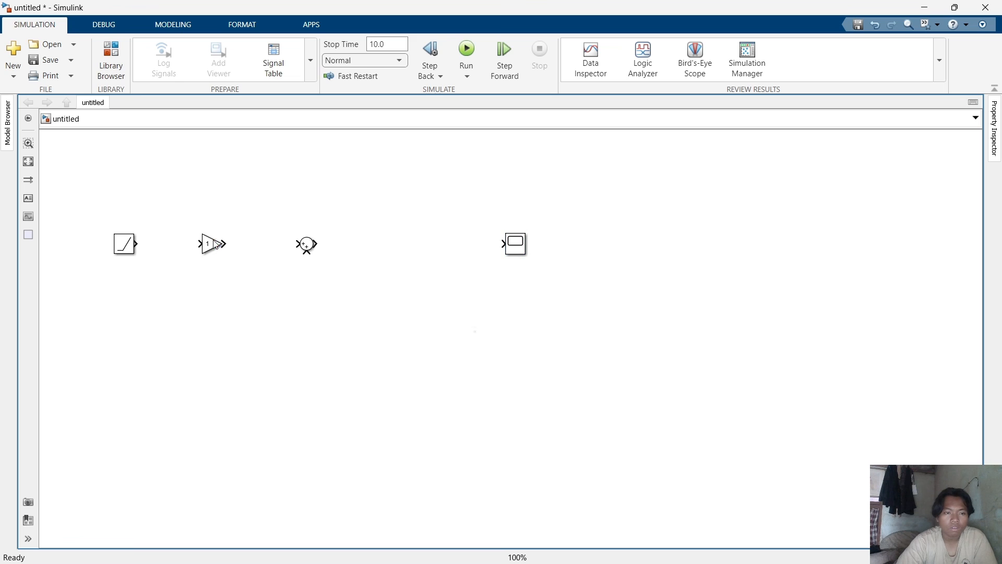
{"action": "left_click", "coordinate": [215, 244]}
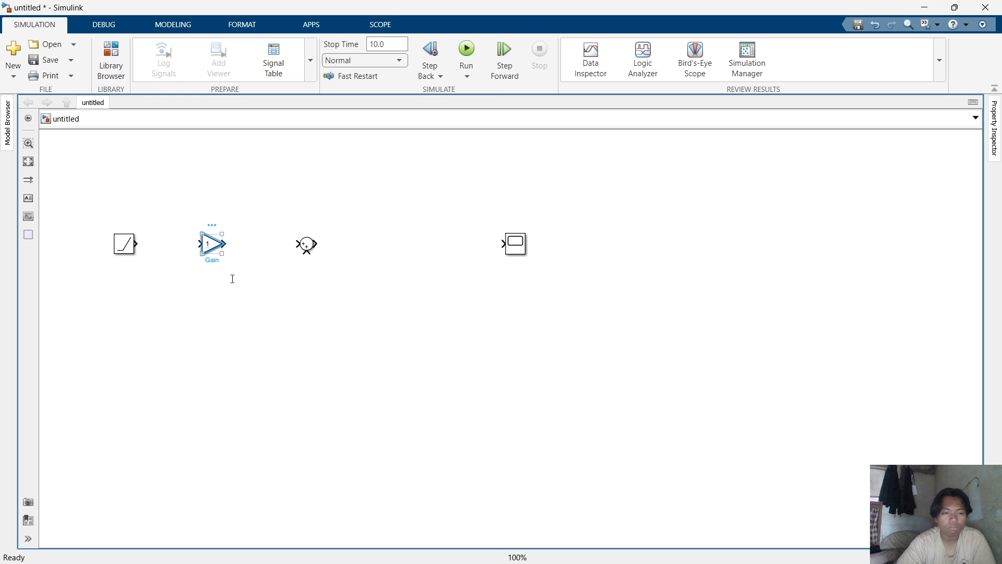
{"action": "key", "text": "ctrl+v"}
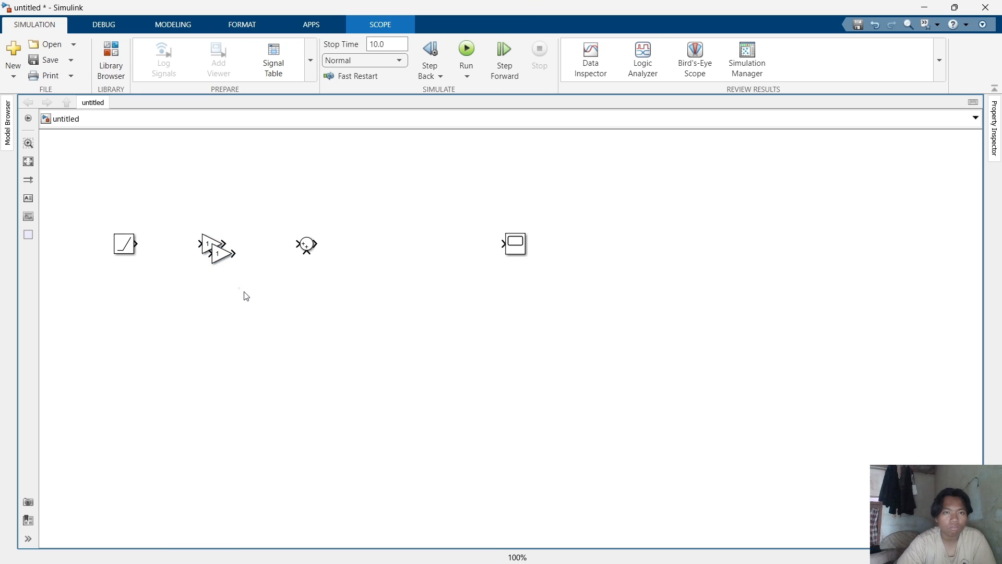
{"action": "left_click_drag", "start_coordinate": [235, 261], "coordinate": [427, 244]}
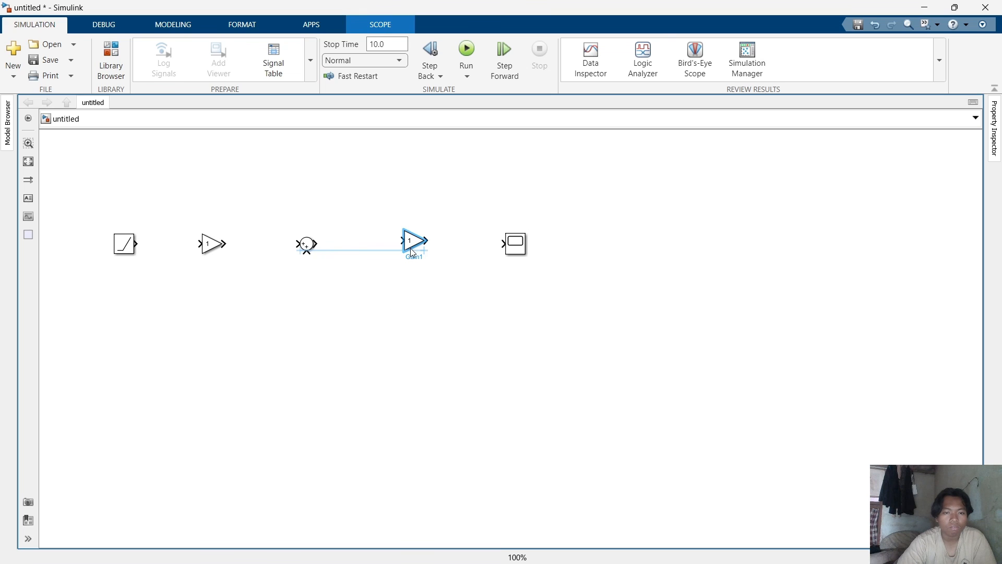
{"action": "left_click_drag", "start_coordinate": [399, 285], "coordinate": [345, 338]}
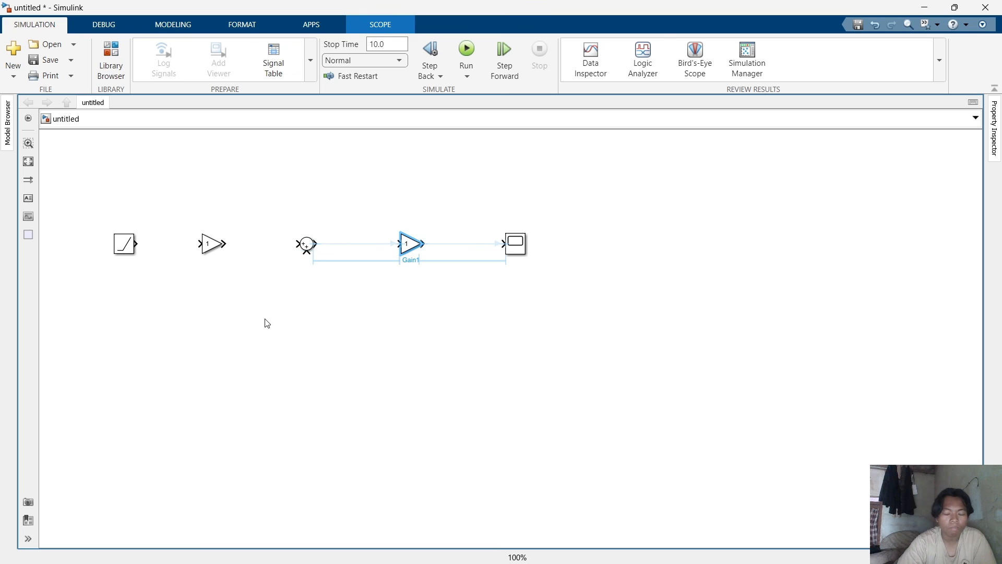
{"action": "left_click", "coordinate": [371, 289]}
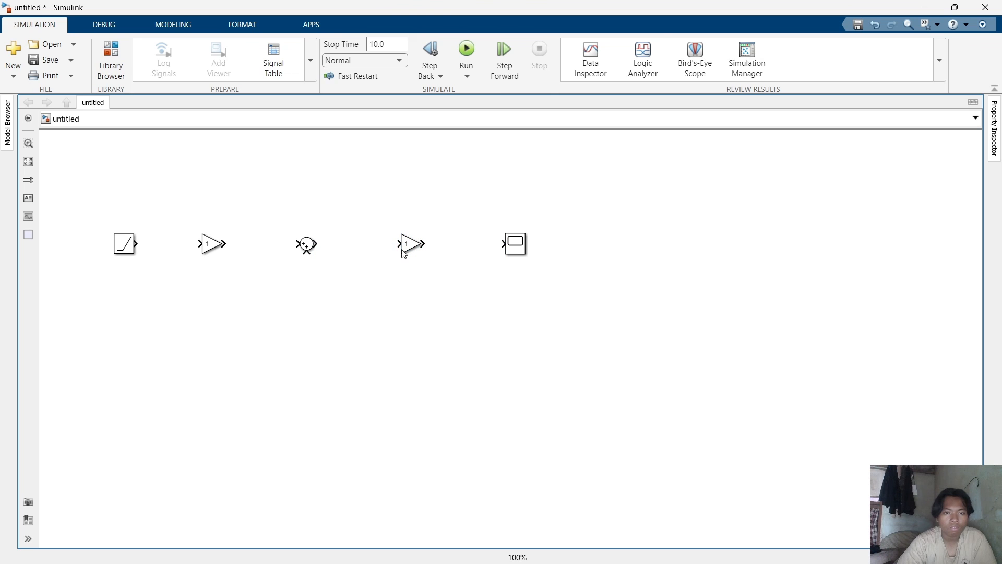
Paste another Gain block below the Sum block and flip it to face left.
{"action": "key", "text": "ctrl+v"}
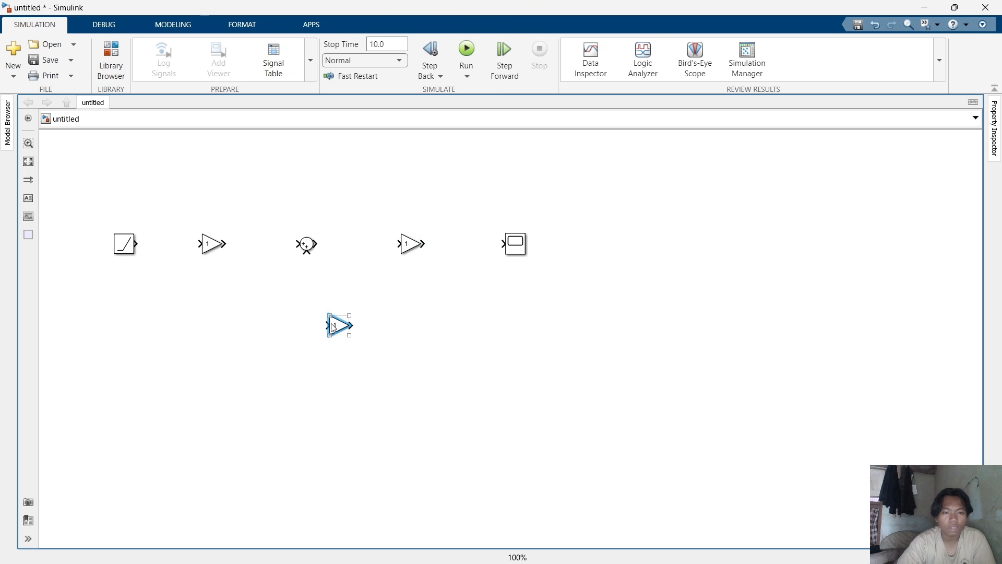
{"action": "left_click_drag", "start_coordinate": [334, 325], "coordinate": [304, 306]}
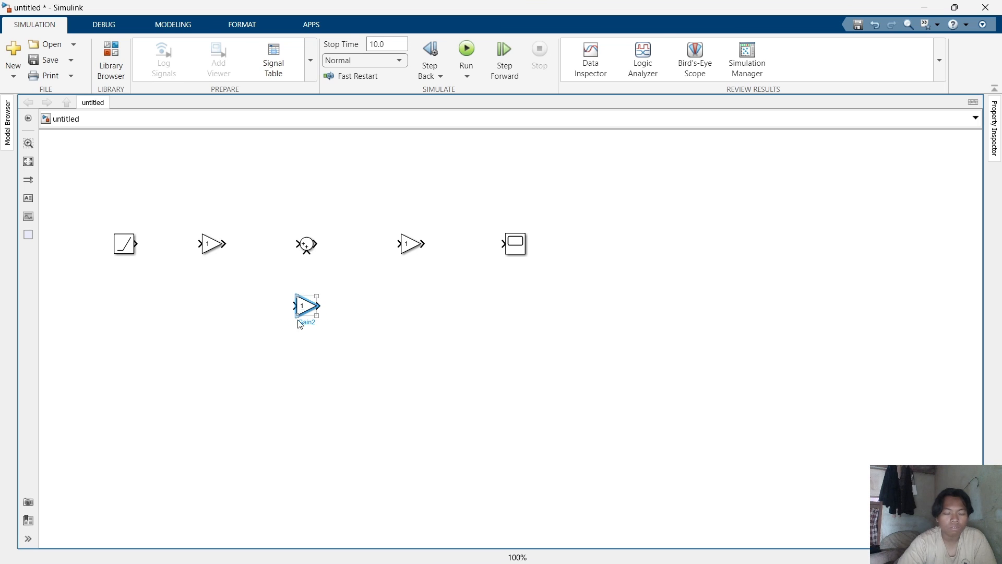
{"action": "left_click", "coordinate": [308, 309]}
{"action": "right_click", "coordinate": [308, 309]}
{"action": "mouse_move", "coordinate": [341, 345]}
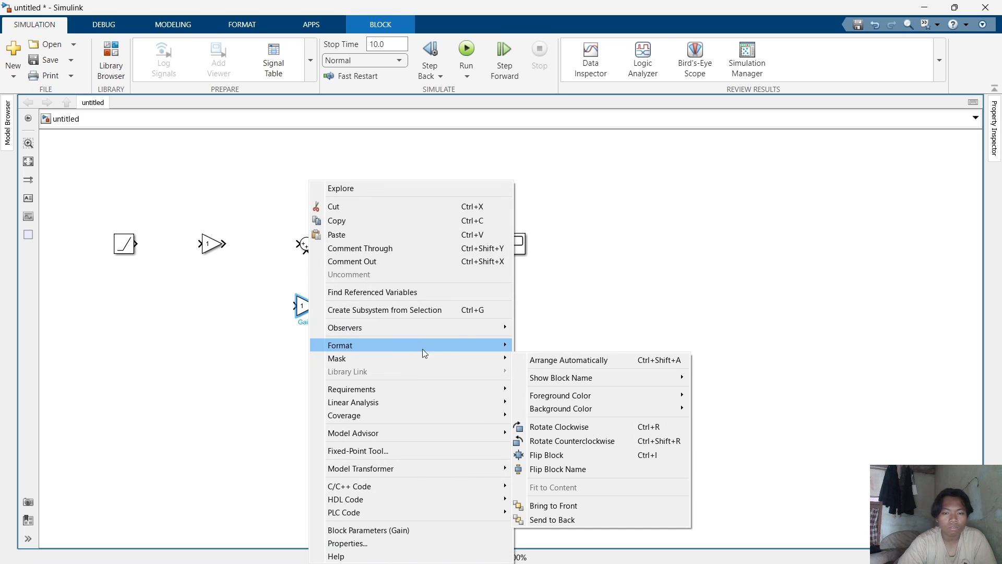
{"action": "left_click", "coordinate": [526, 453]}
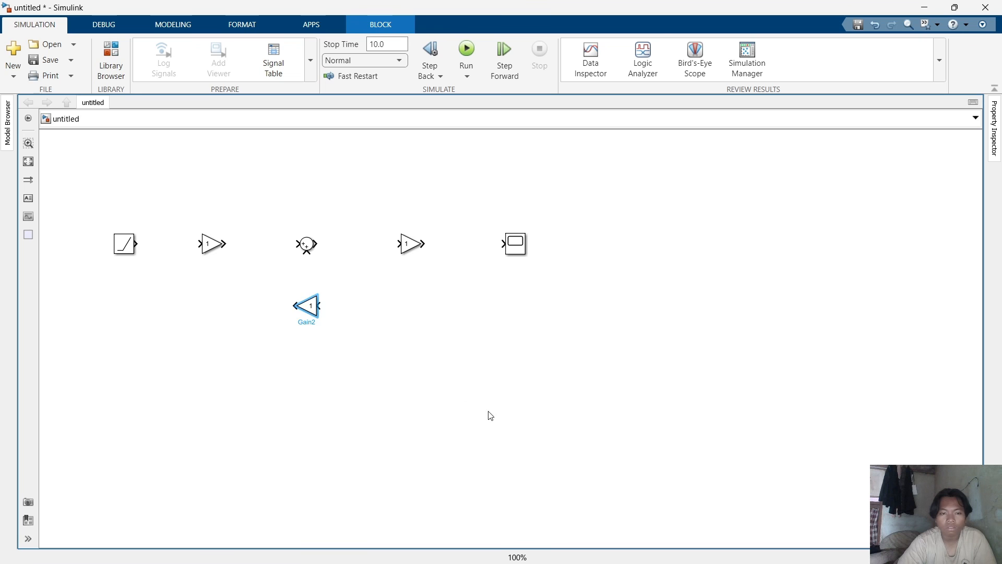
Add a Derivative block to the right of the lower Gain block and flip it to face left.
{"action": "double_click", "coordinate": [393, 307]}
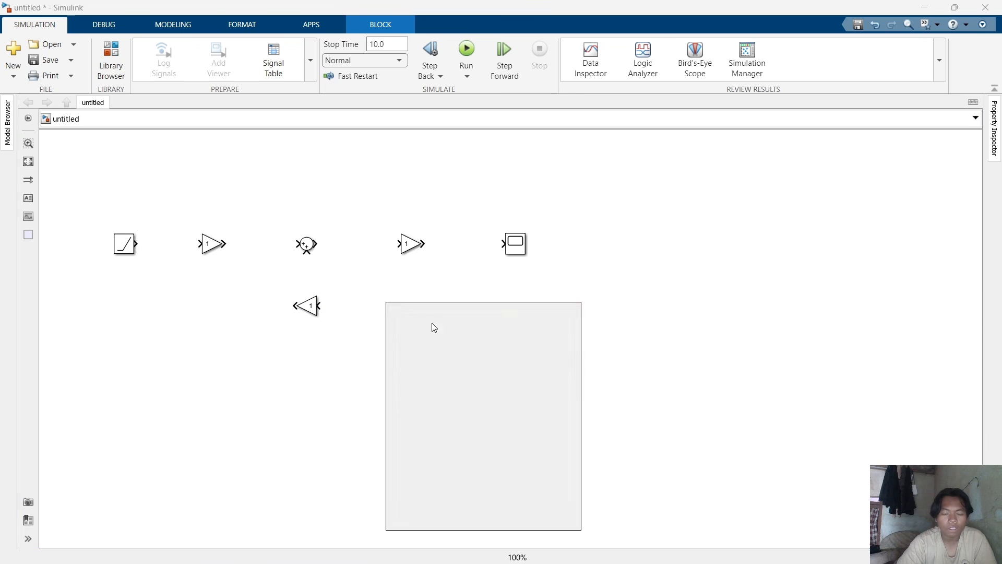
{"action": "type", "text": "DERI"}
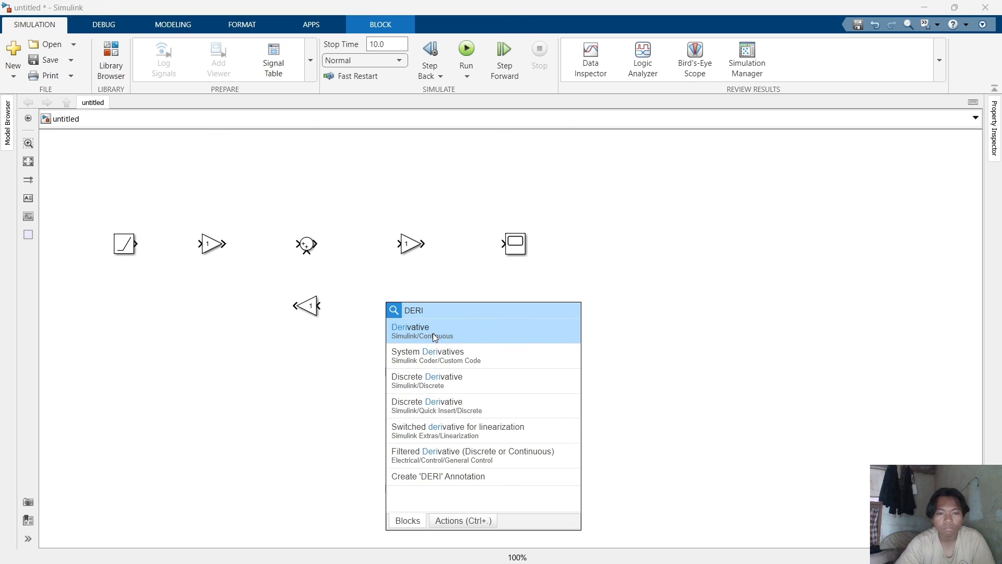
{"action": "left_click", "coordinate": [433, 333]}
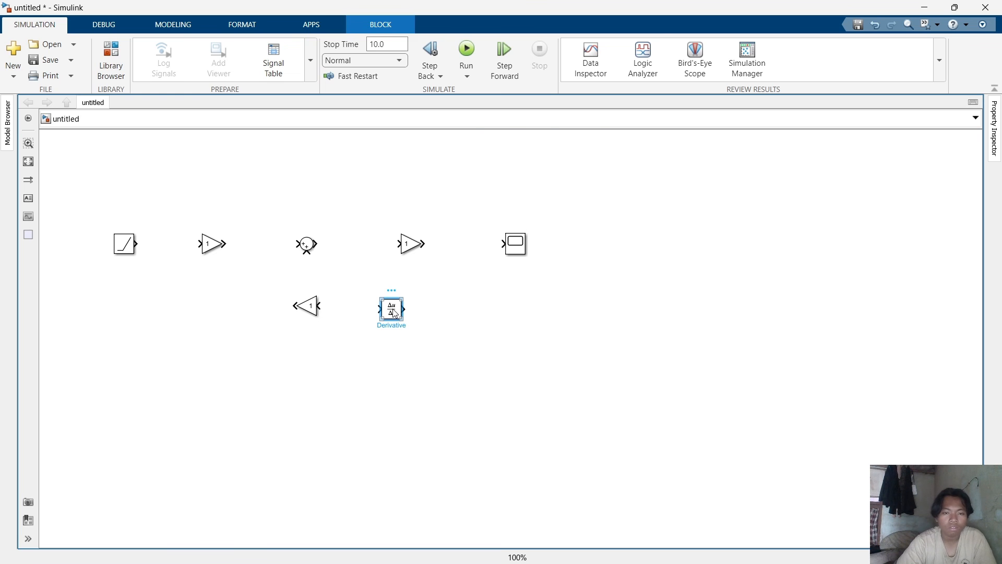
{"action": "right_click", "coordinate": [394, 312]}
{"action": "mouse_move", "coordinate": [469, 170]}
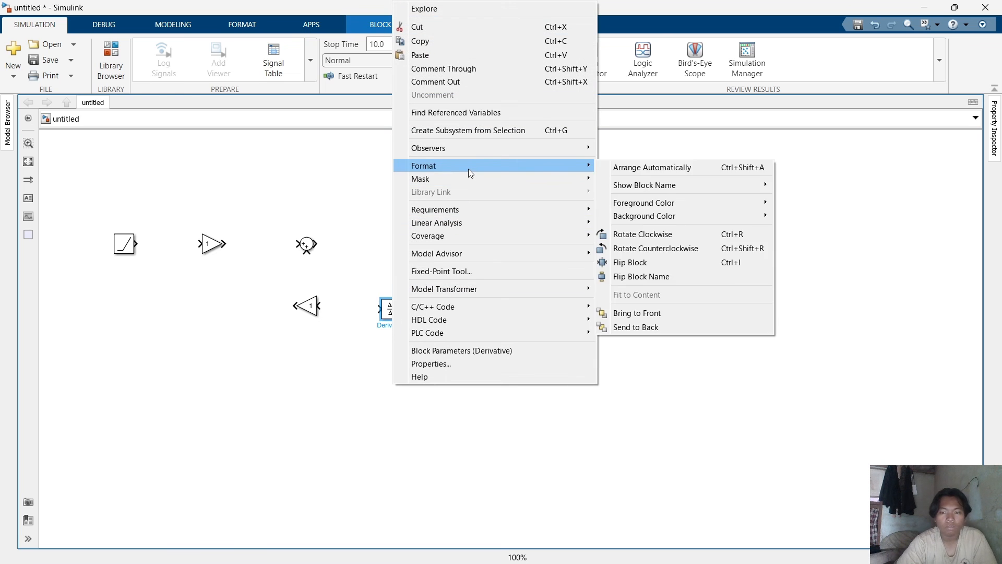
{"action": "left_click", "coordinate": [635, 263]}
{"action": "left_click", "coordinate": [583, 340]}
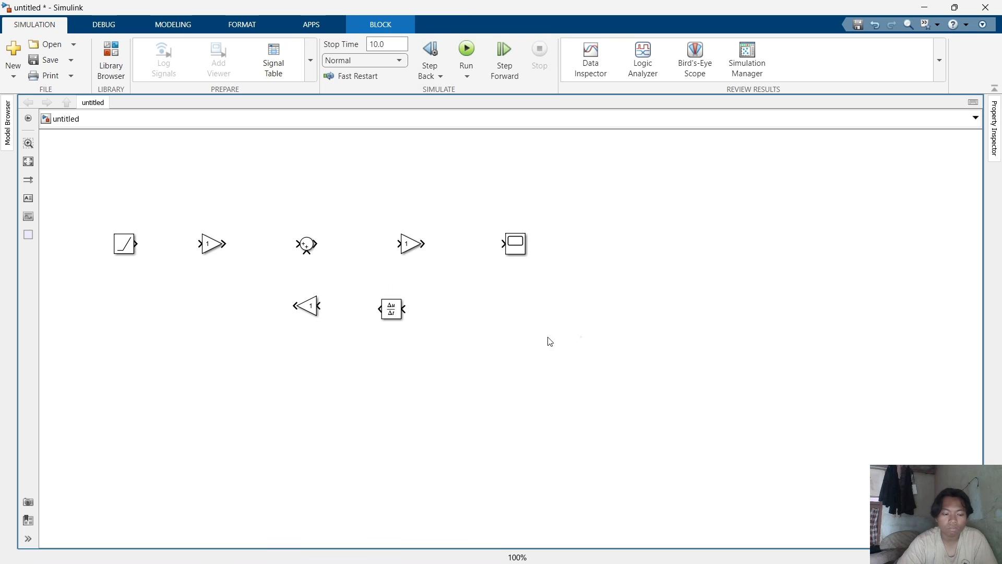
Connect the Ramp, first Gain, Sum, second Gain and Scope blocks in series along the top row.
{"action": "left_click", "coordinate": [136, 244]}
{"action": "left_click", "coordinate": [228, 244]}
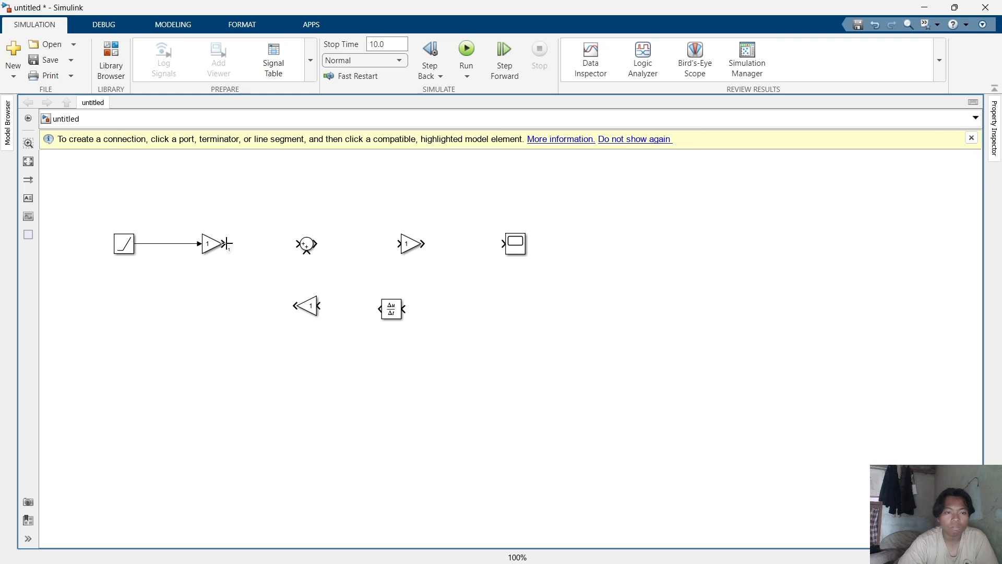
{"action": "left_click_drag", "start_coordinate": [225, 242], "coordinate": [295, 244]}
{"action": "left_click", "coordinate": [307, 245]}
{"action": "left_click_drag", "start_coordinate": [319, 243], "coordinate": [505, 244]}
Move the lower Gain and the Derivative blocks further right beneath the top row.
{"action": "left_click", "coordinate": [396, 311]}
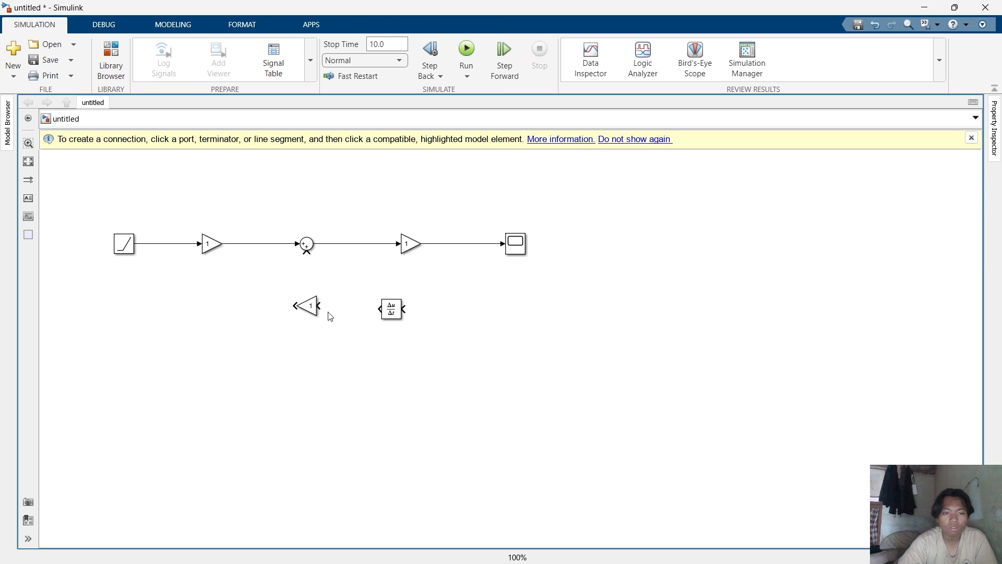
{"action": "left_click_drag", "start_coordinate": [306, 306], "coordinate": [324, 309]}
{"action": "left_click_drag", "start_coordinate": [391, 309], "coordinate": [450, 309]}
{"action": "left_click", "coordinate": [399, 349]}
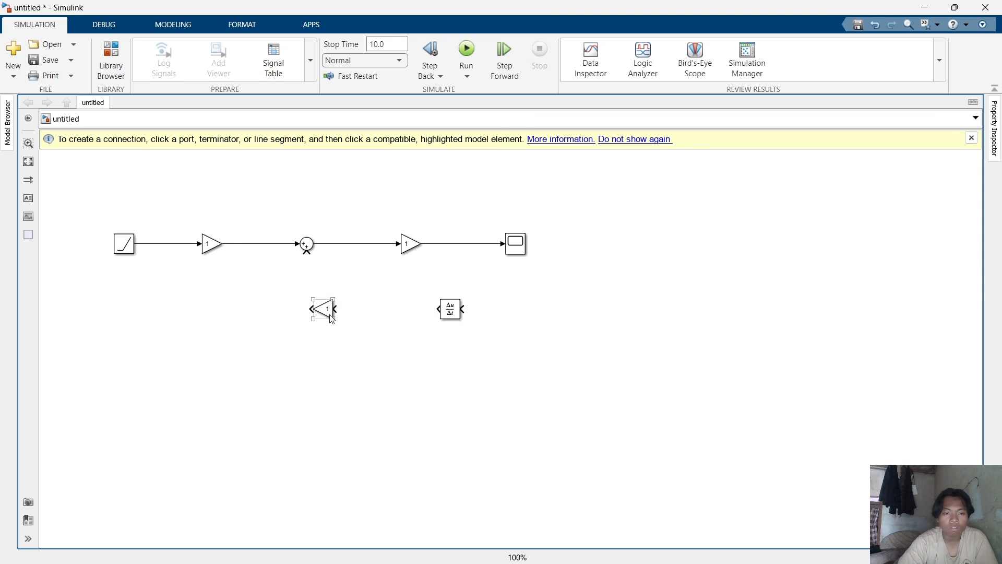
Wire the feedback loop: branch the Scope signal into the Derivative, Derivative into the lower Gain, lower Gain into the Sum.
{"action": "left_click_drag", "start_coordinate": [324, 320], "coordinate": [307, 253]}
{"action": "left_click", "coordinate": [337, 319]}
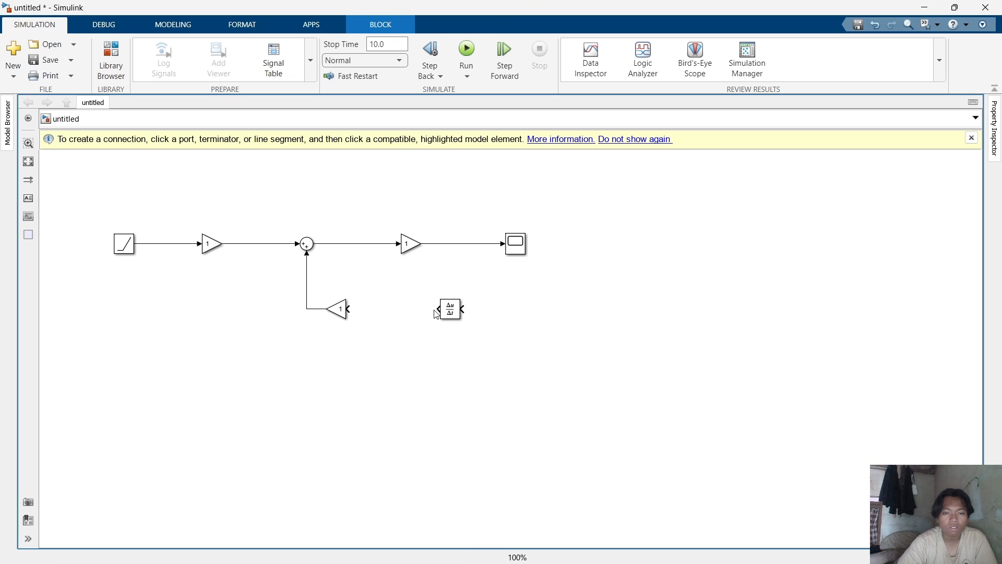
{"action": "left_click_drag", "start_coordinate": [437, 309], "coordinate": [347, 307]}
{"action": "left_click_drag", "start_coordinate": [463, 308], "coordinate": [473, 244]}
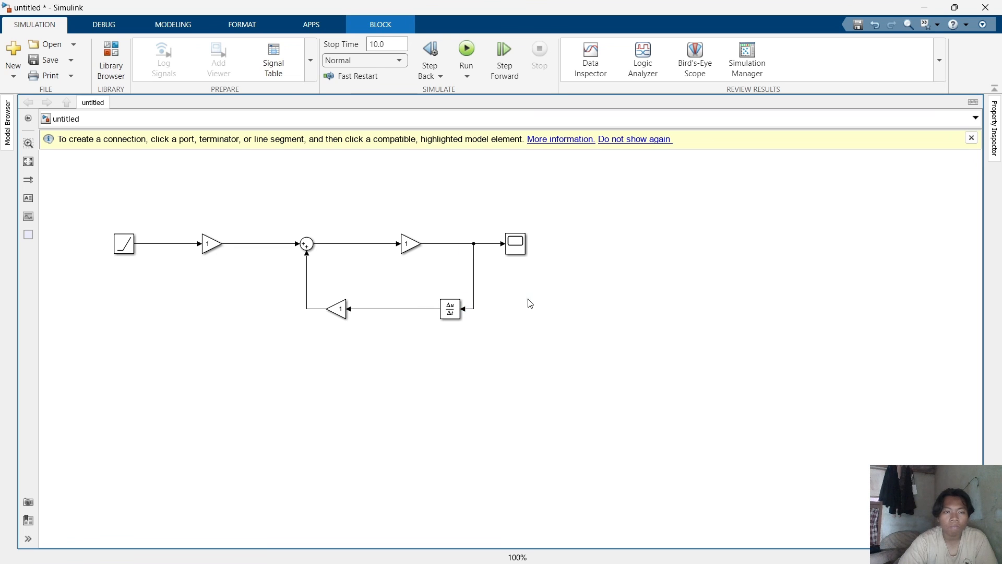
{"action": "left_click", "coordinate": [971, 138]}
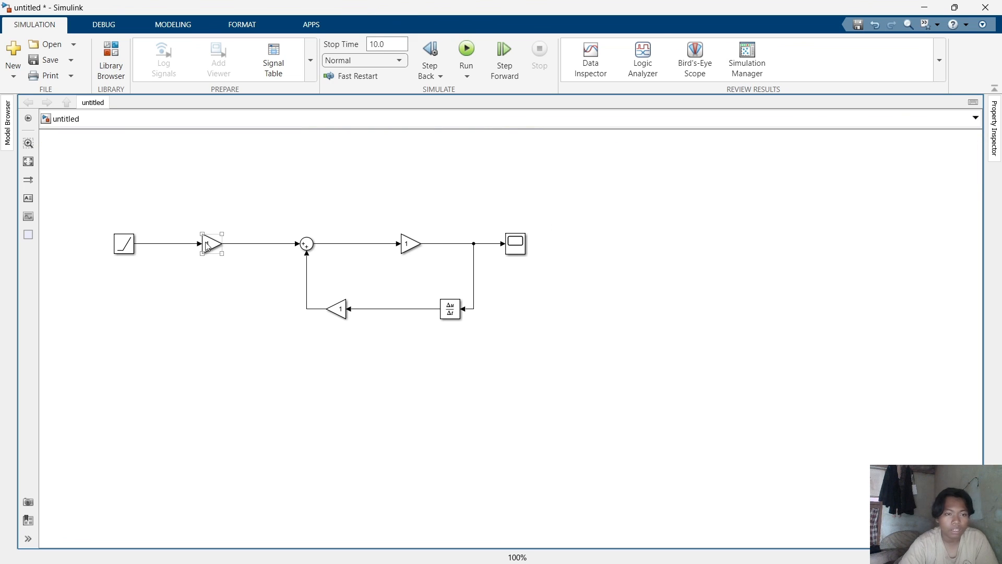
Set the Sum block's list of signs to |+- so the feedback is subtracted.
{"action": "left_click", "coordinate": [307, 247]}
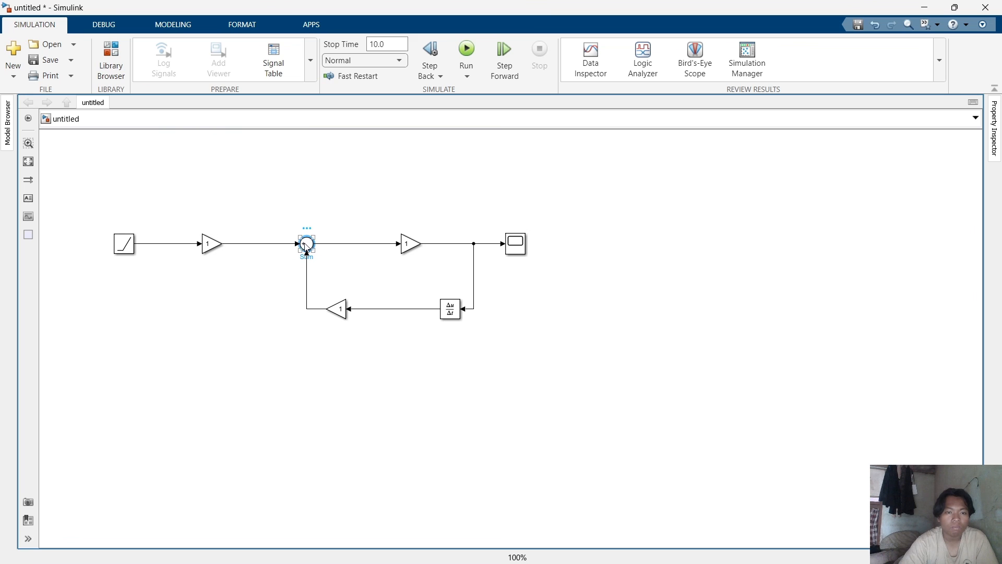
{"action": "double_click", "coordinate": [308, 245]}
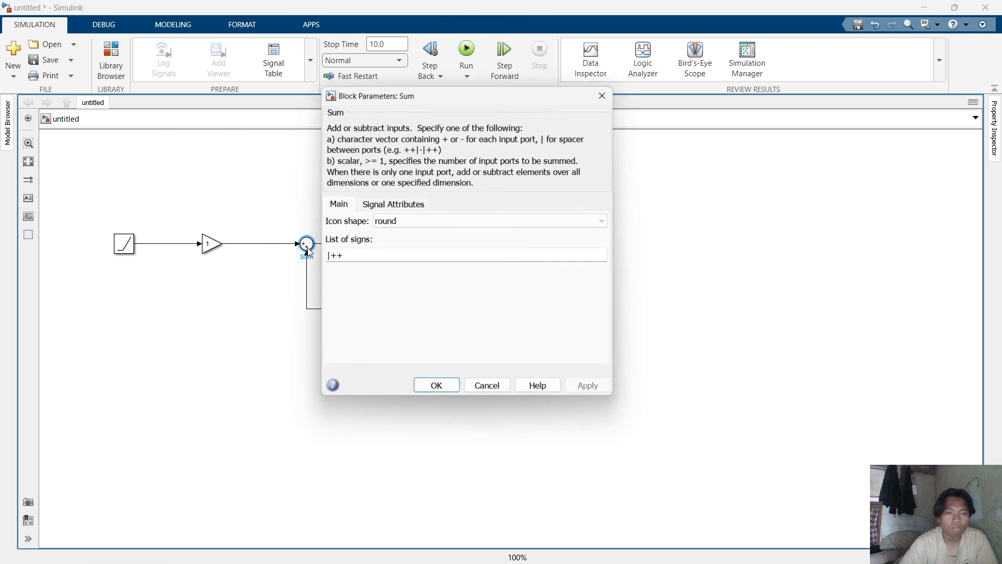
{"action": "double_click", "coordinate": [343, 258]}
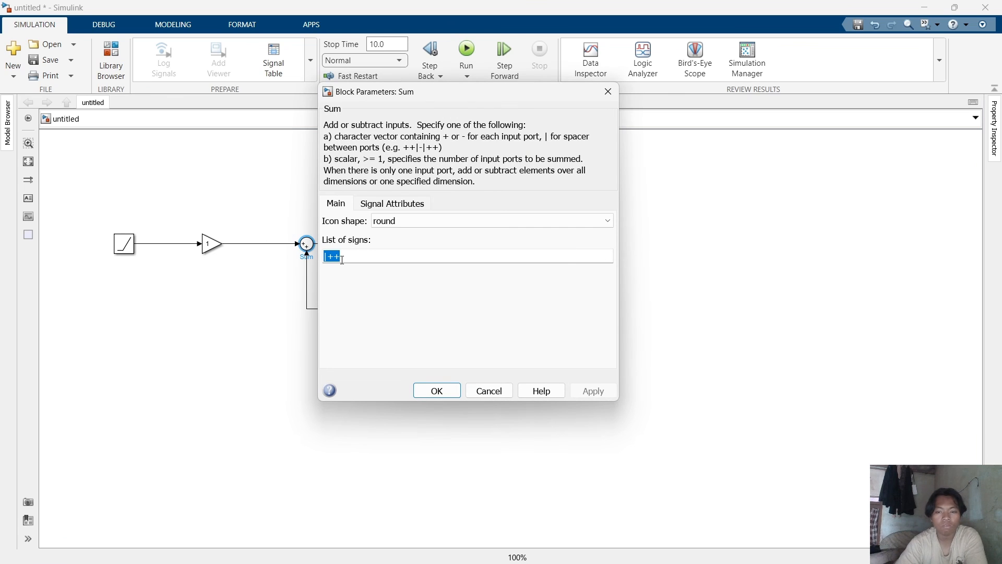
{"action": "left_click", "coordinate": [342, 258]}
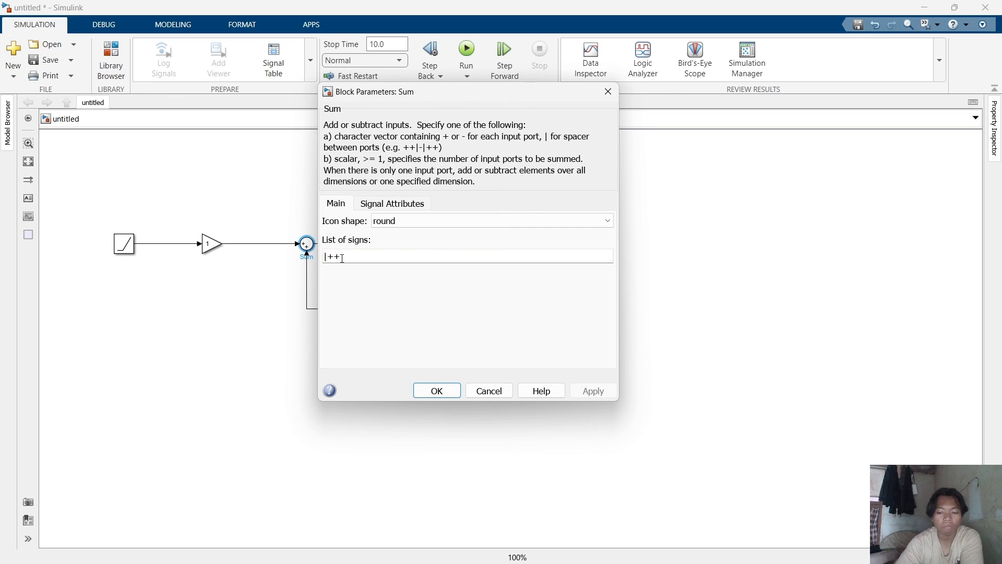
{"action": "key", "text": "BackSpace"}
{"action": "type", "text": "-"}
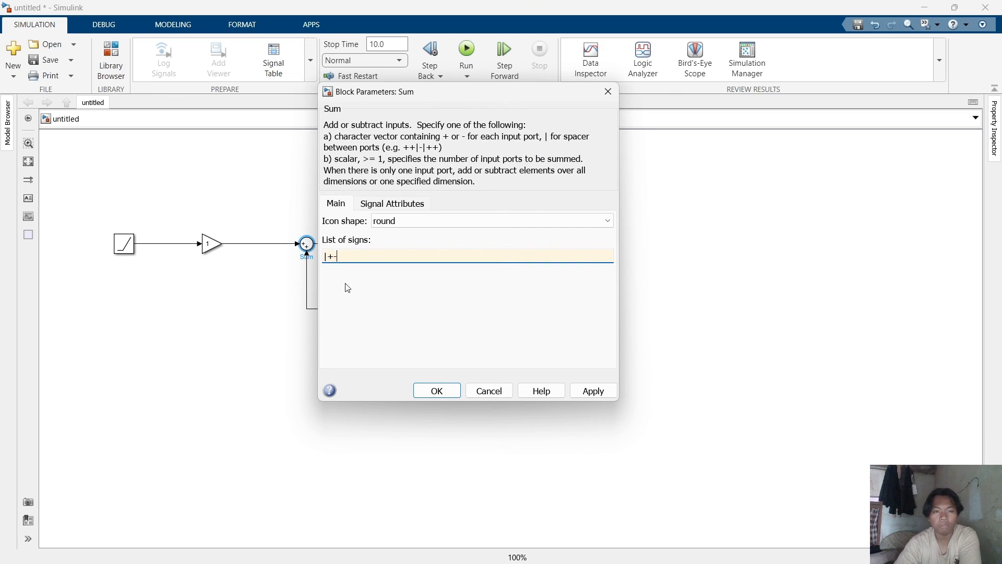
{"action": "left_click", "coordinate": [440, 392]}
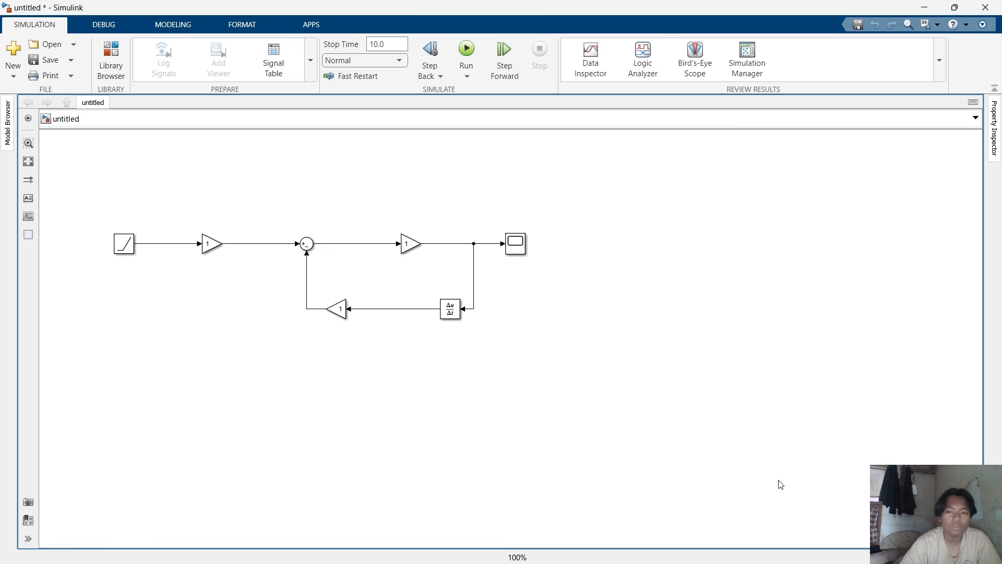
Switch to MATLAB, create a new script and paste the parameter definitions kv=0.1, R=0.25 and A=0.8.
{"action": "mouse_move", "coordinate": [750, 549]}
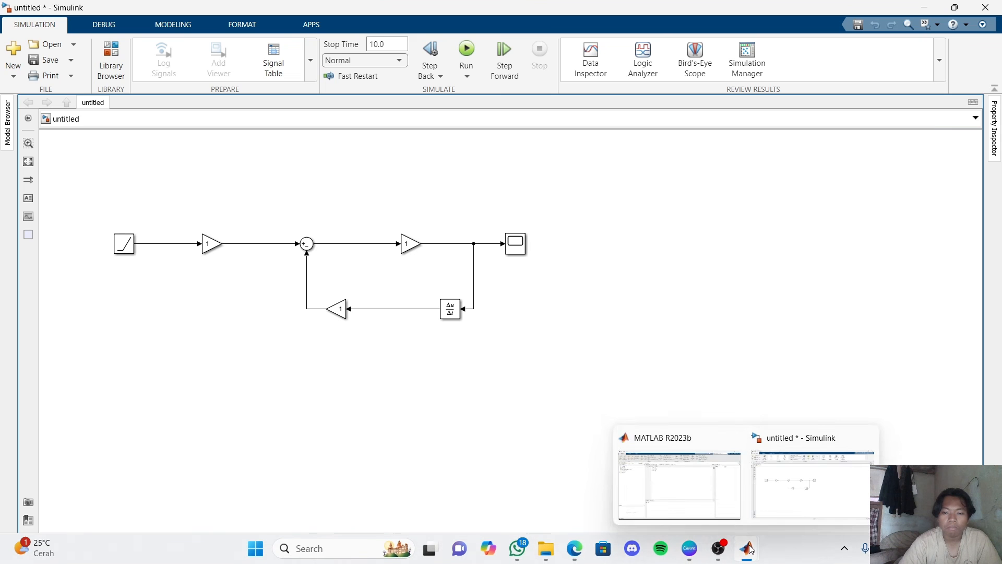
{"action": "left_click", "coordinate": [679, 485]}
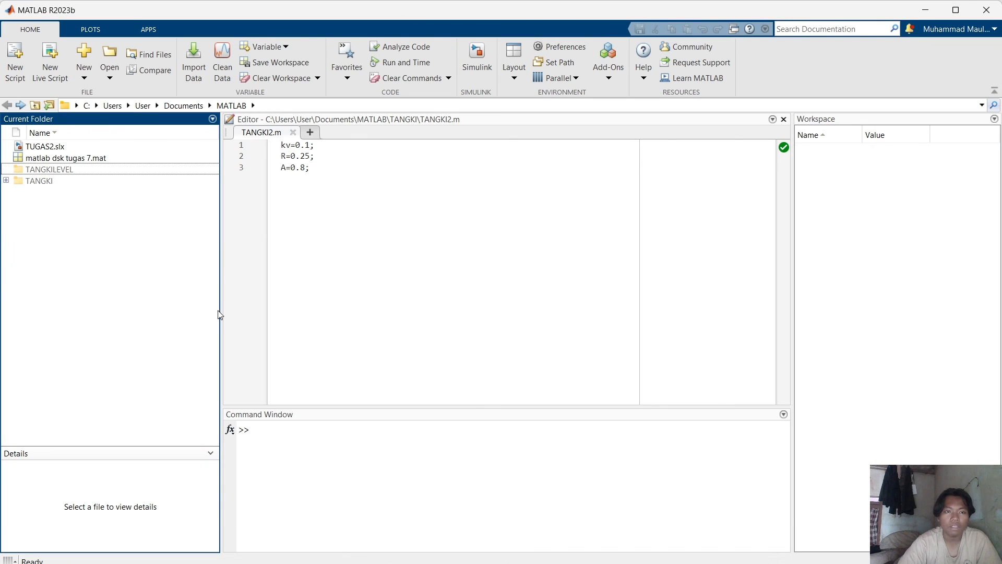
{"action": "mouse_move", "coordinate": [40, 174]}
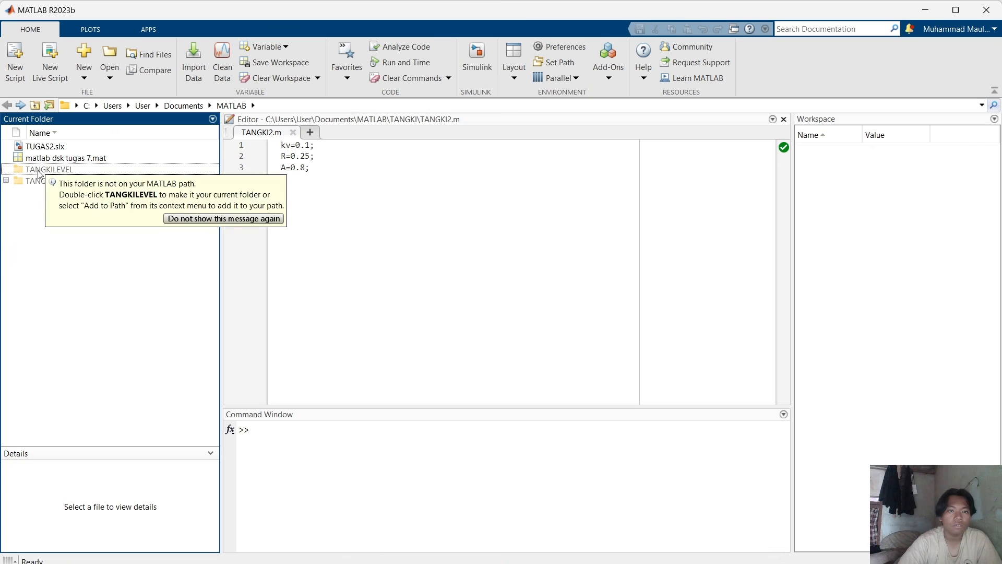
{"action": "left_click", "coordinate": [16, 61]}
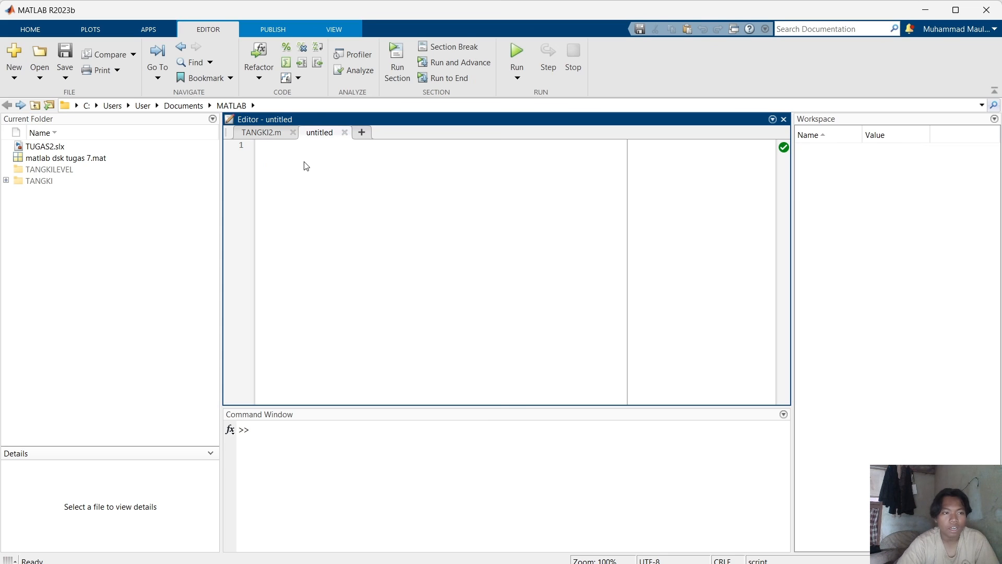
{"action": "left_click", "coordinate": [70, 170]}
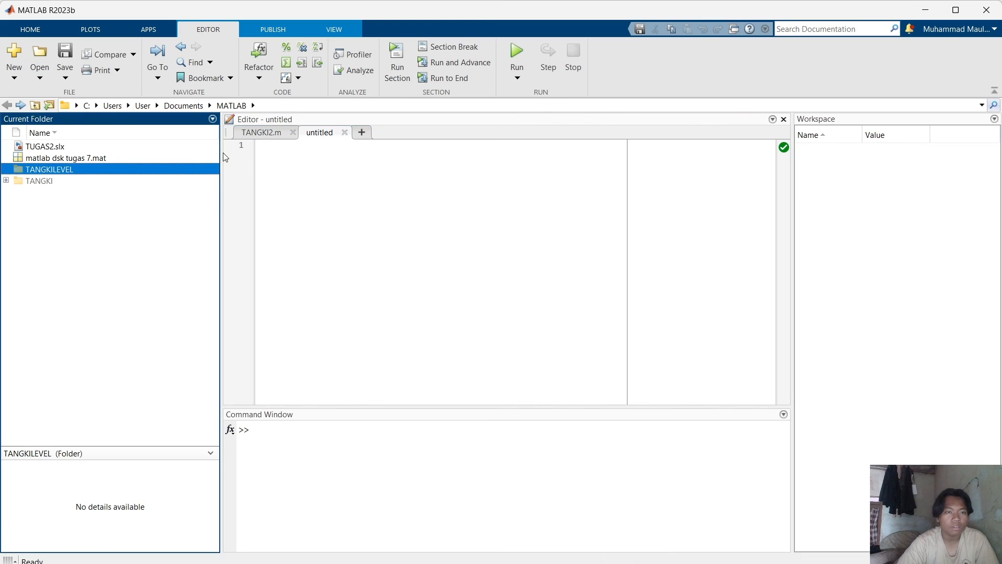
{"action": "left_click", "coordinate": [289, 151]}
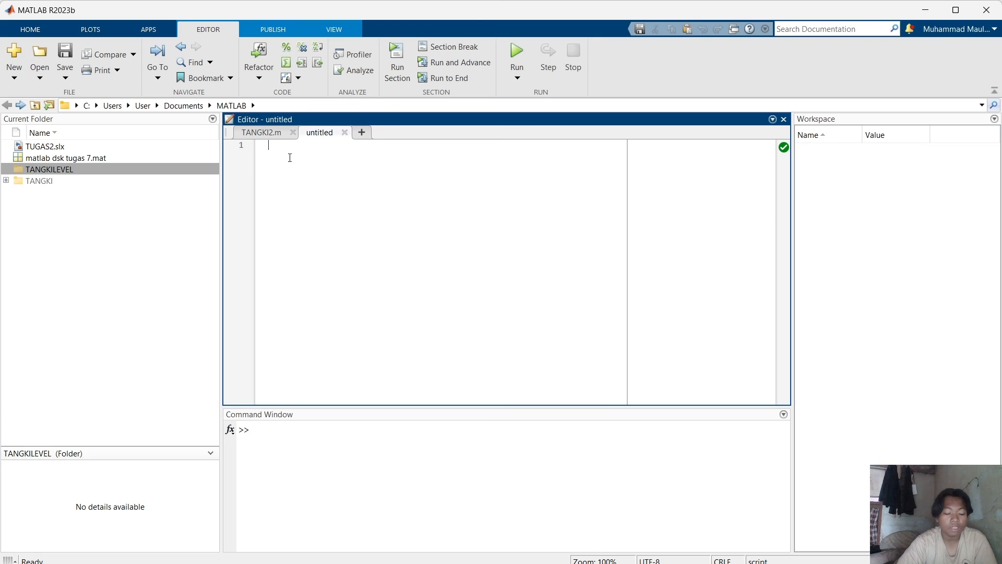
{"action": "type", "text": "kv=0.1; R=0.25; A=0.8;"}
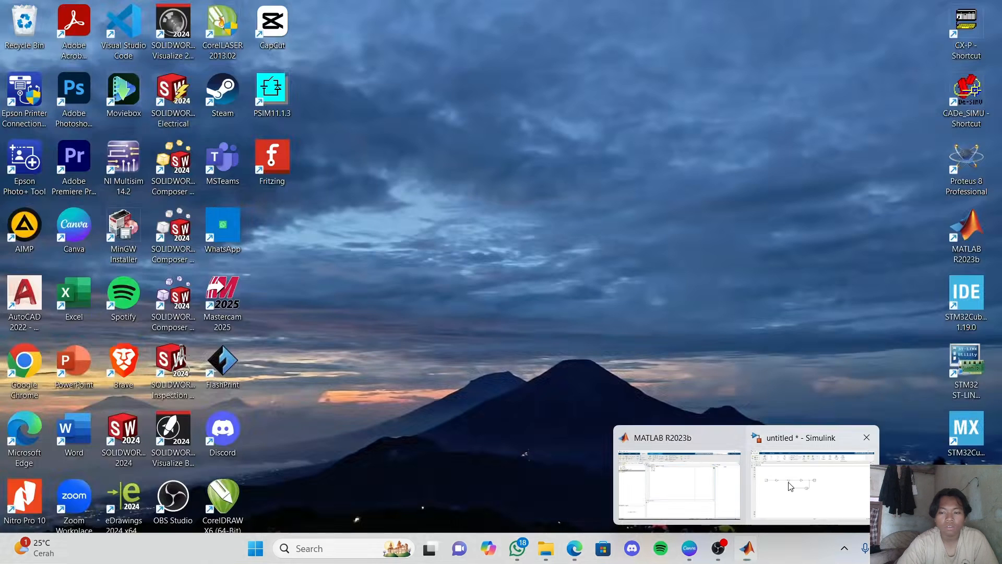
Return to Simulink and set the first Gain block's gain to kv.
{"action": "left_click", "coordinate": [791, 486]}
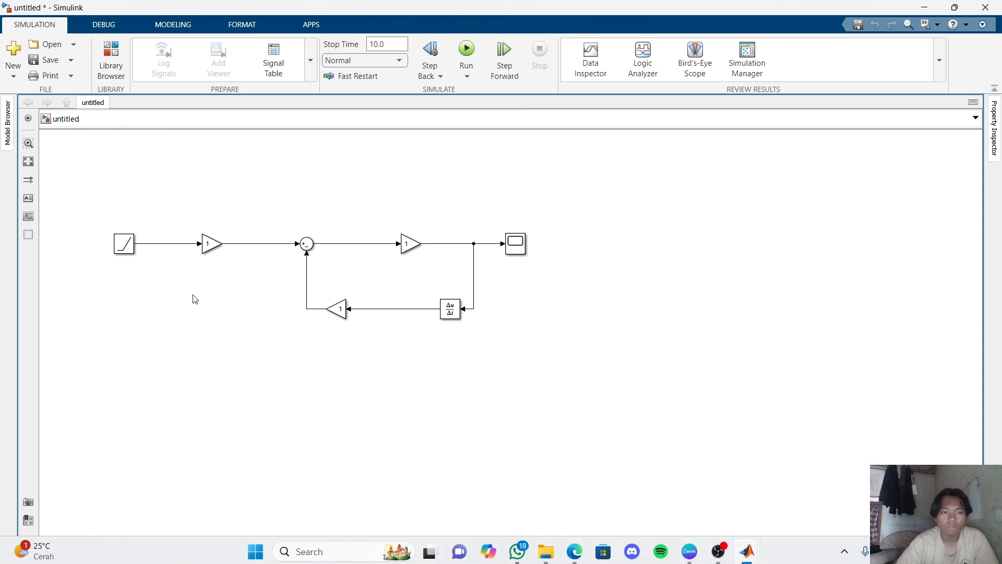
{"action": "double_click", "coordinate": [211, 243]}
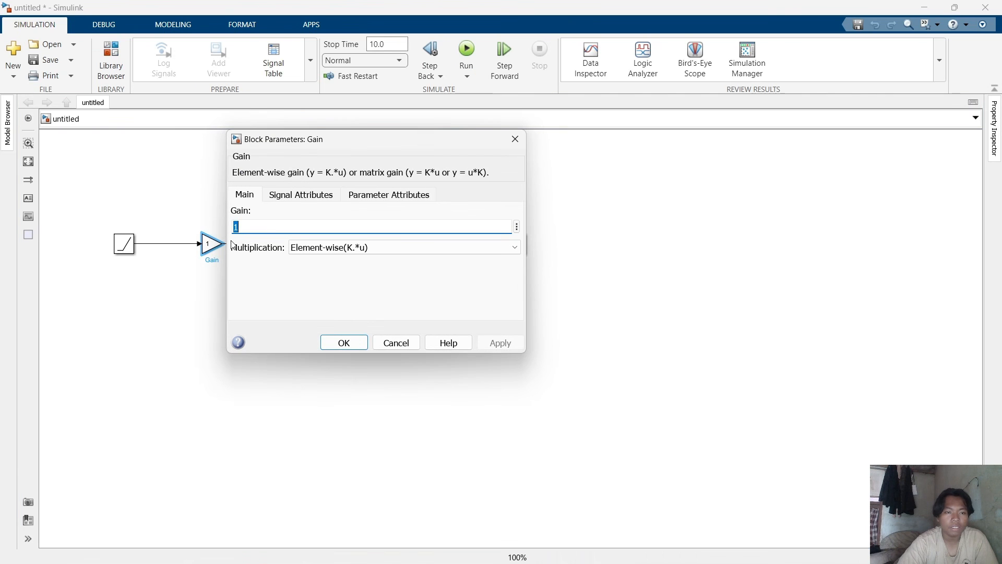
{"action": "type", "text": "K"}
{"action": "key", "text": "BackSpace"}
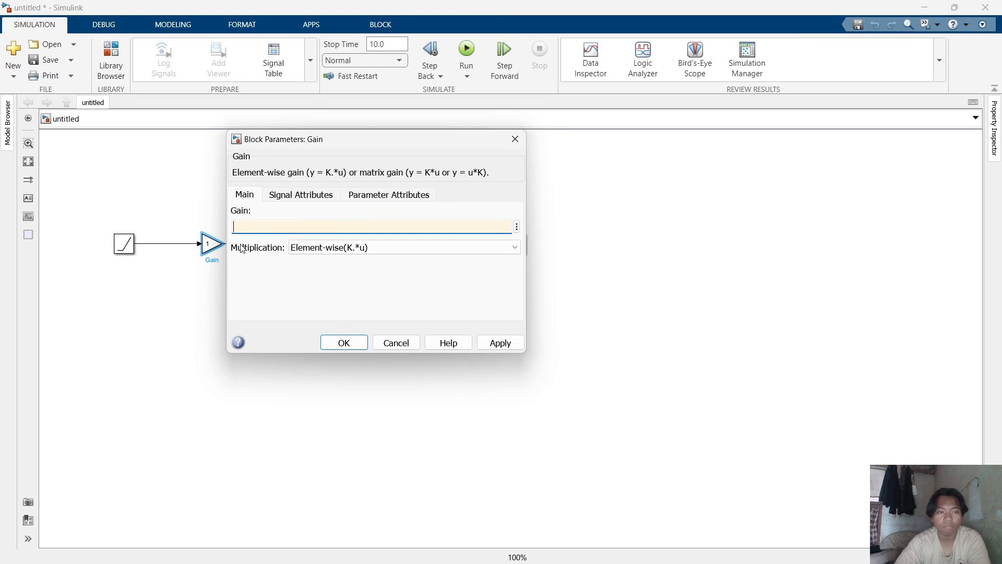
{"action": "type", "text": "kv"}
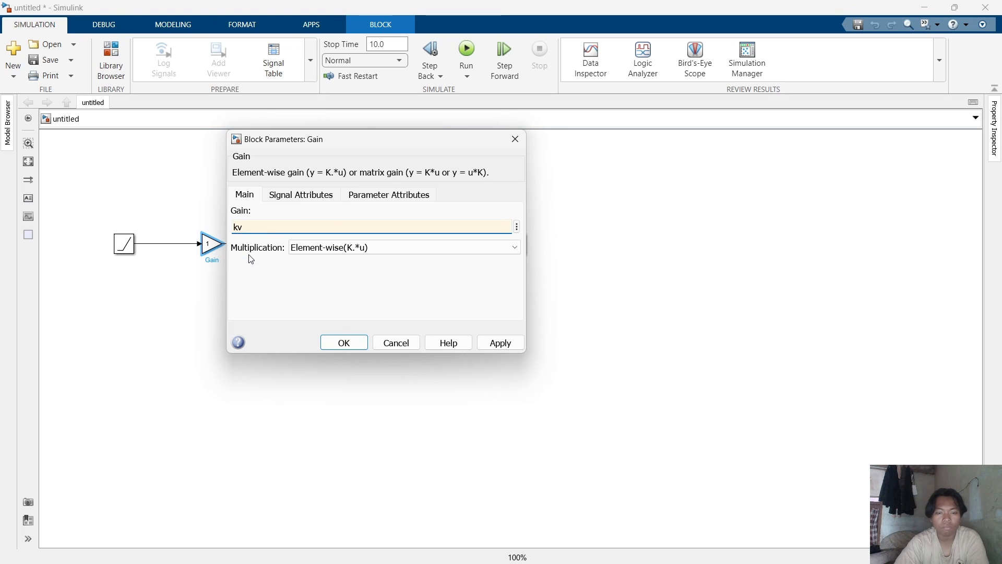
{"action": "key", "text": "Return"}
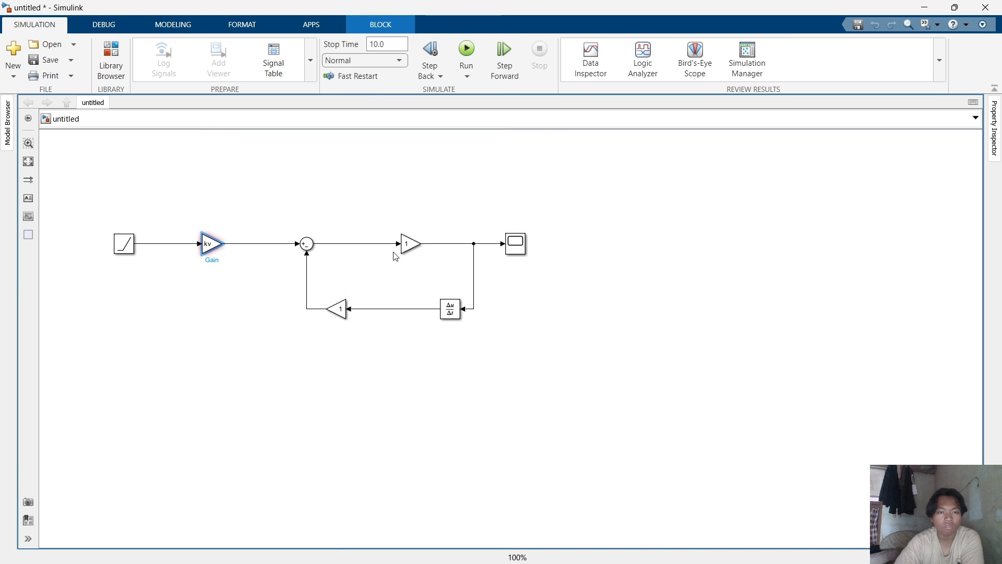
Set the second Gain block's gain, before the Scope, to R.
{"action": "left_click", "coordinate": [410, 245]}
{"action": "double_click", "coordinate": [410, 246]}
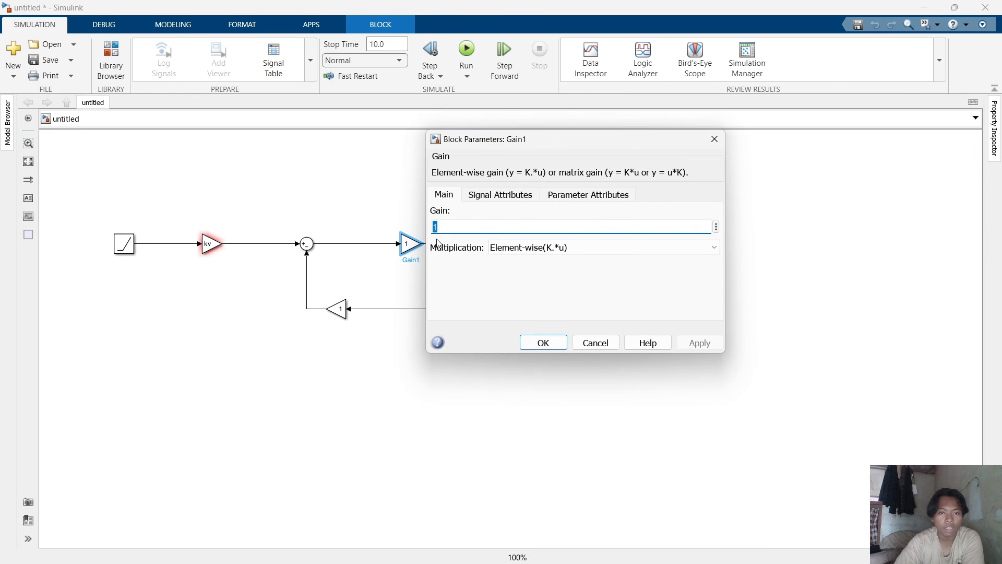
{"action": "type", "text": "R"}
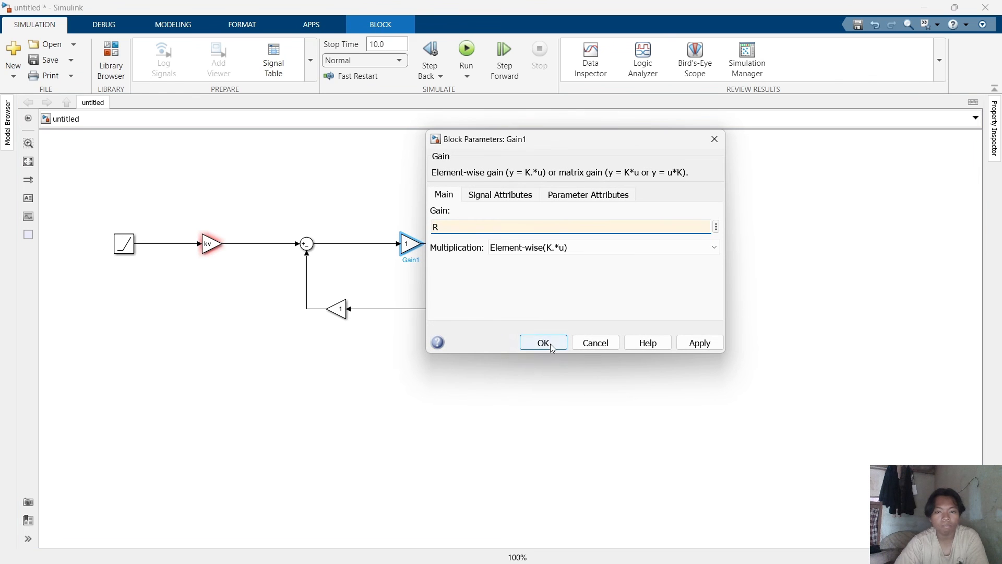
{"action": "left_click", "coordinate": [541, 343]}
Set the lower feedback Gain block's gain to A.
{"action": "double_click", "coordinate": [337, 308]}
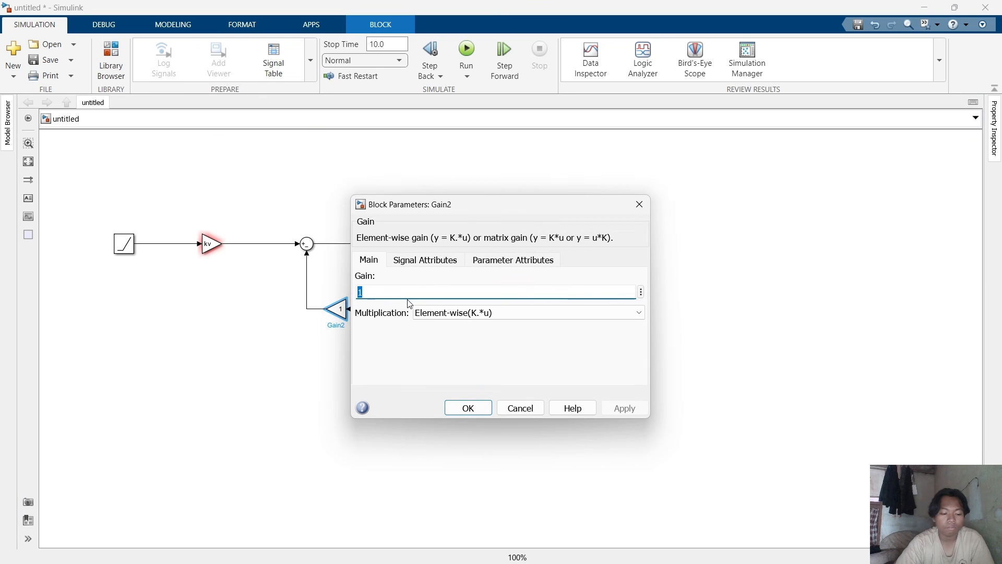
{"action": "type", "text": "A"}
{"action": "left_click", "coordinate": [467, 408]}
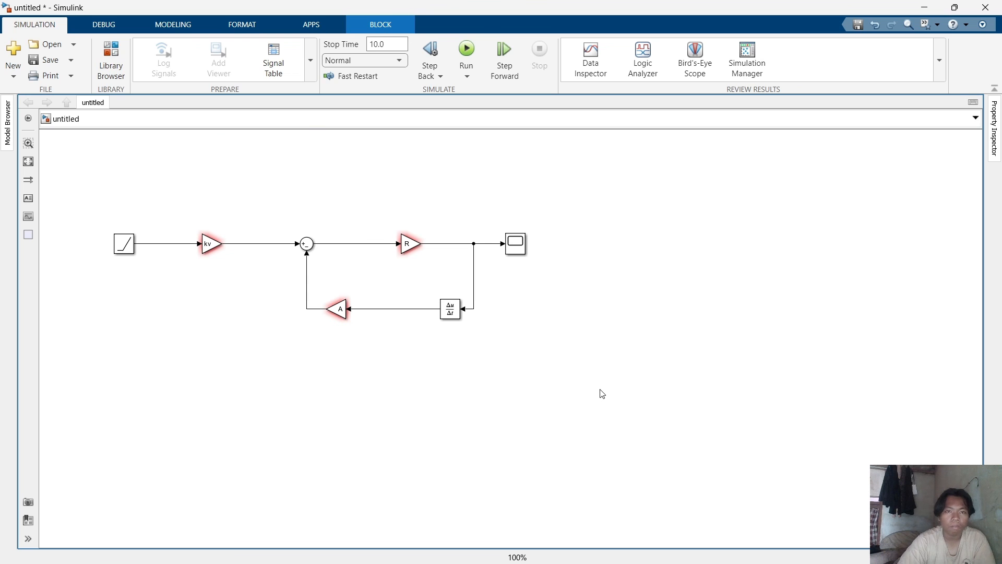
Save the Simulink model as tangkilevelsimulink in the TANGKILEVEL folder.
{"action": "right_click", "coordinate": [595, 381]}
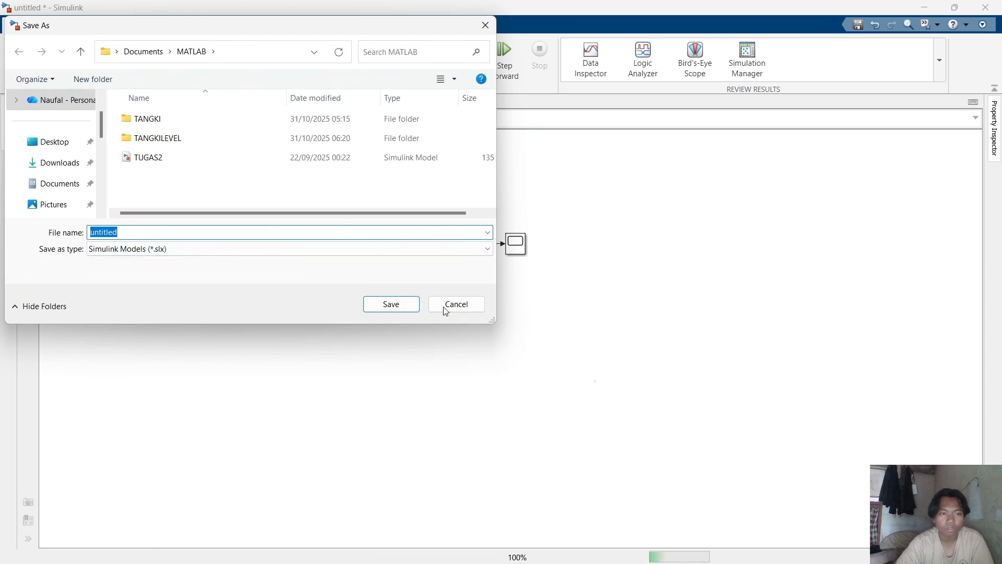
{"action": "double_click", "coordinate": [226, 141]}
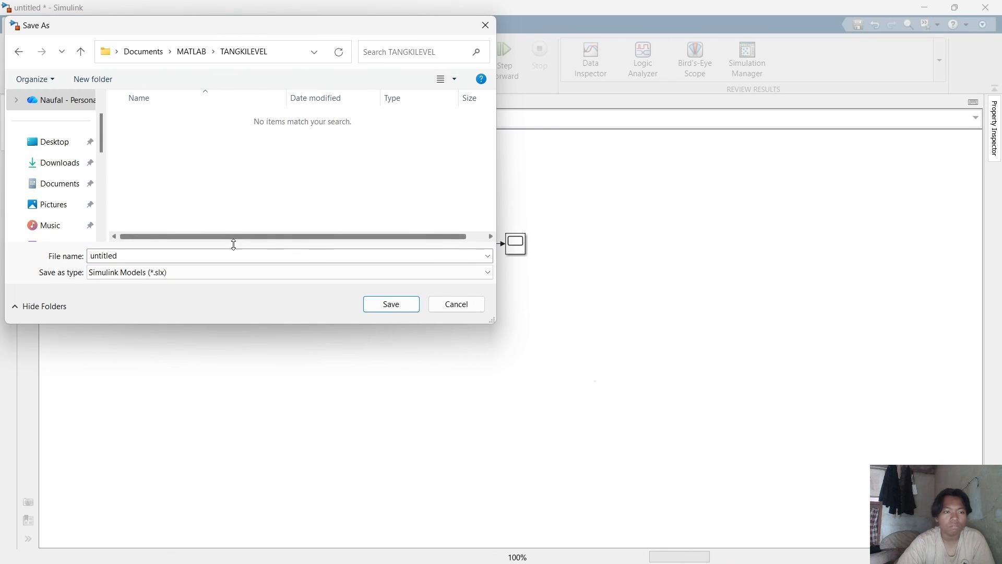
{"action": "type", "text": "t"}
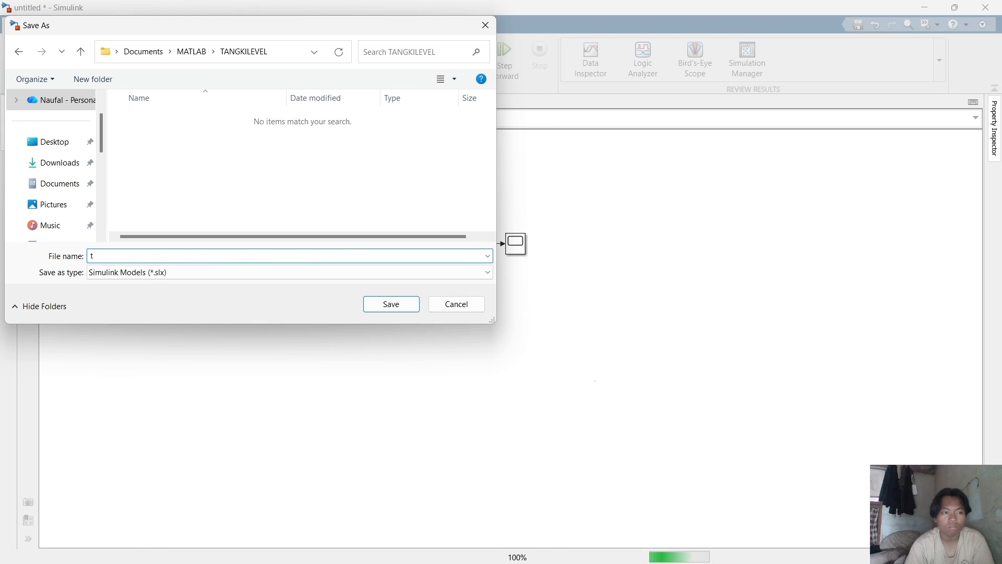
{"action": "type", "text": "angki"}
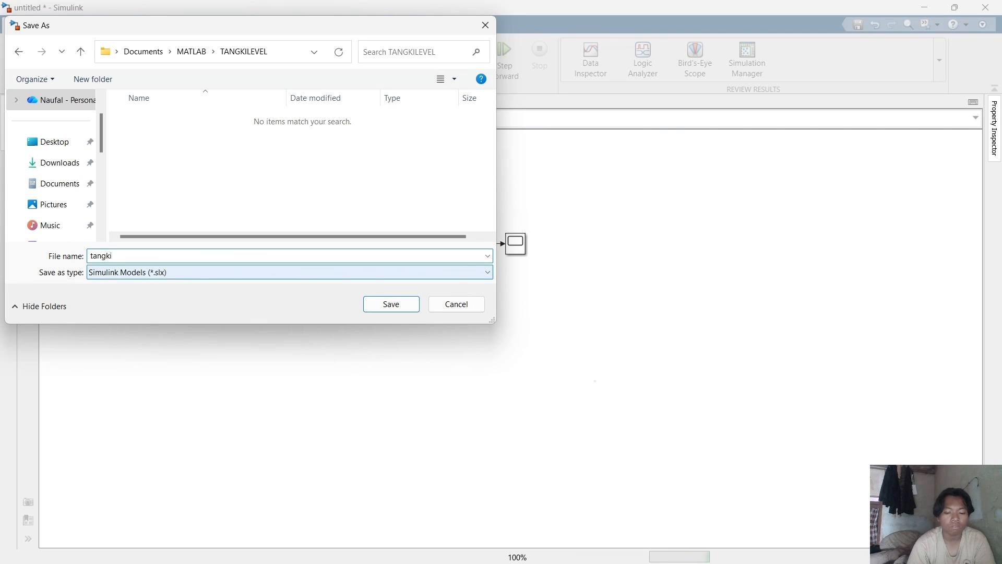
{"action": "type", "text": "level"}
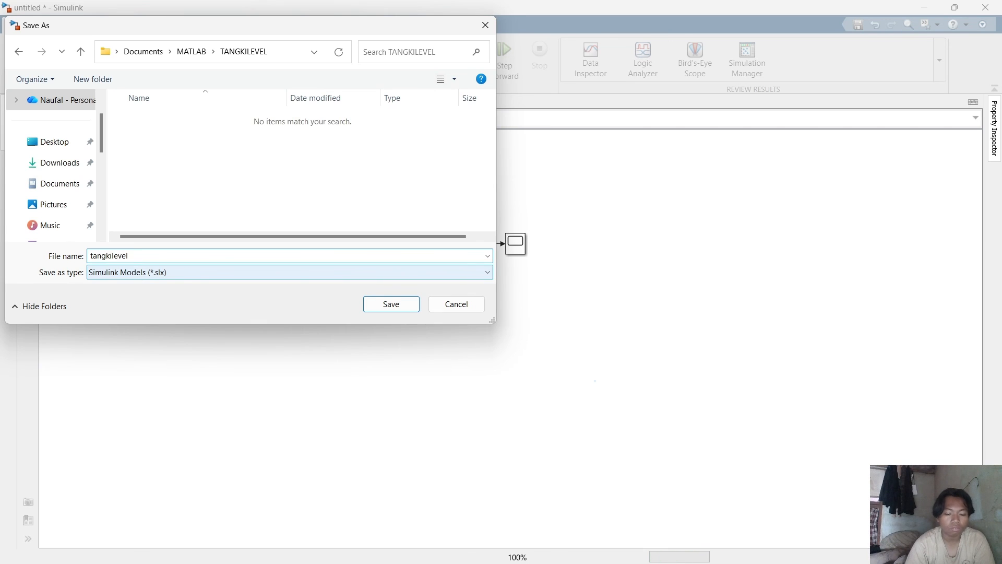
{"action": "type", "text": "simu"}
{"action": "key", "text": "BackSpace"}
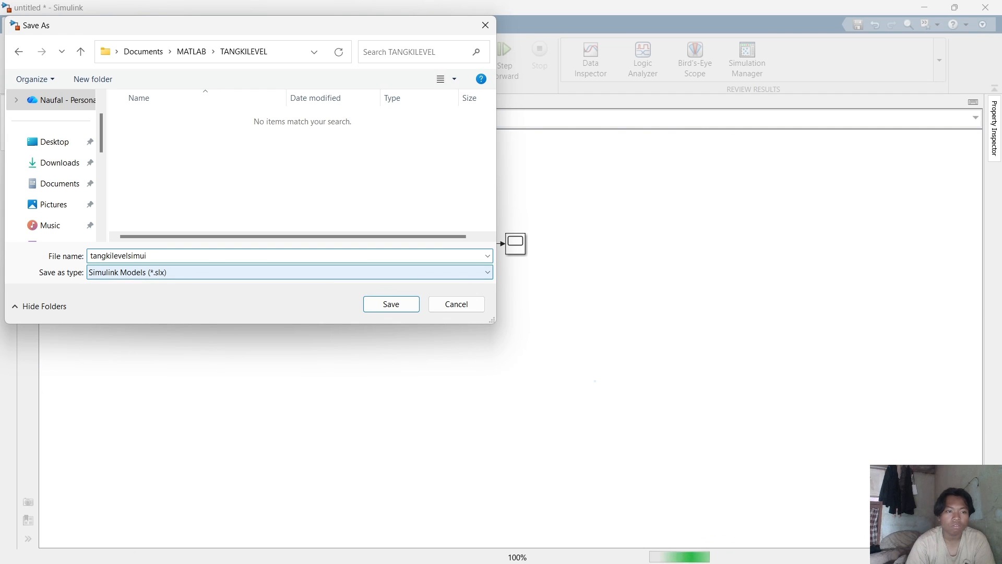
{"action": "type", "text": "link"}
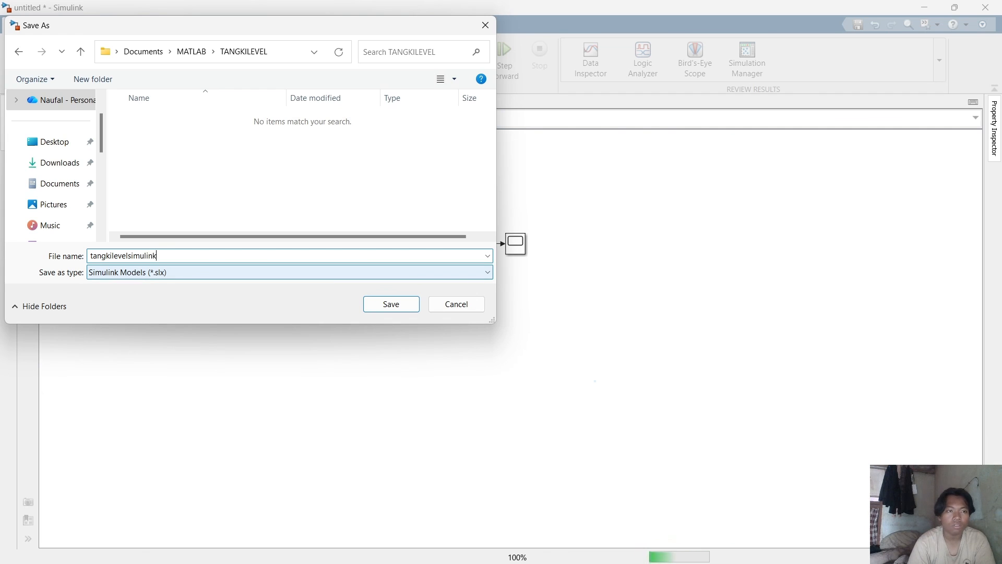
{"action": "key", "text": "Return"}
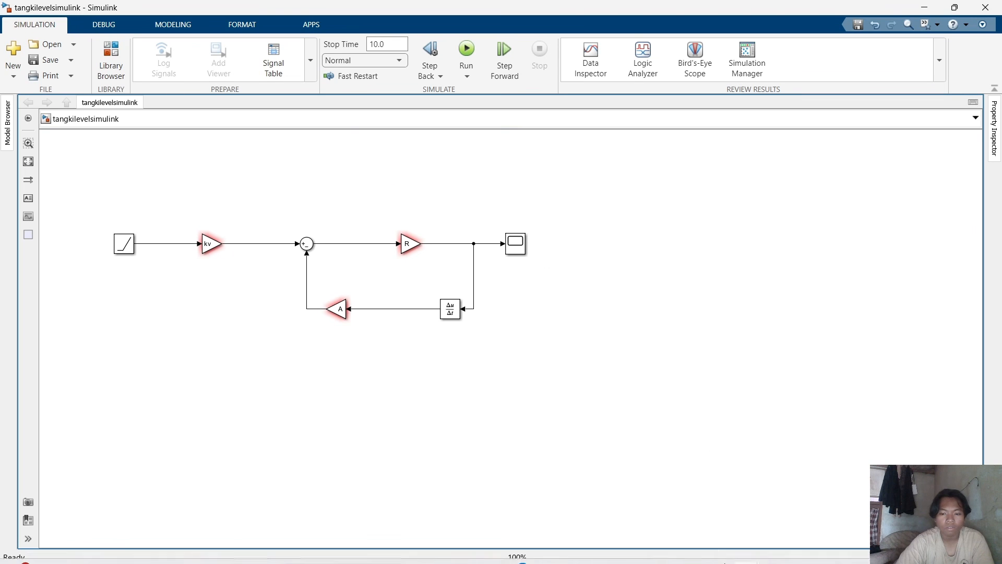
Switch to MATLAB and save the parameter script as tangkilevelparameter in the TANGKILEVEL folder.
{"action": "mouse_move", "coordinate": [746, 549]}
{"action": "left_click", "coordinate": [712, 500]}
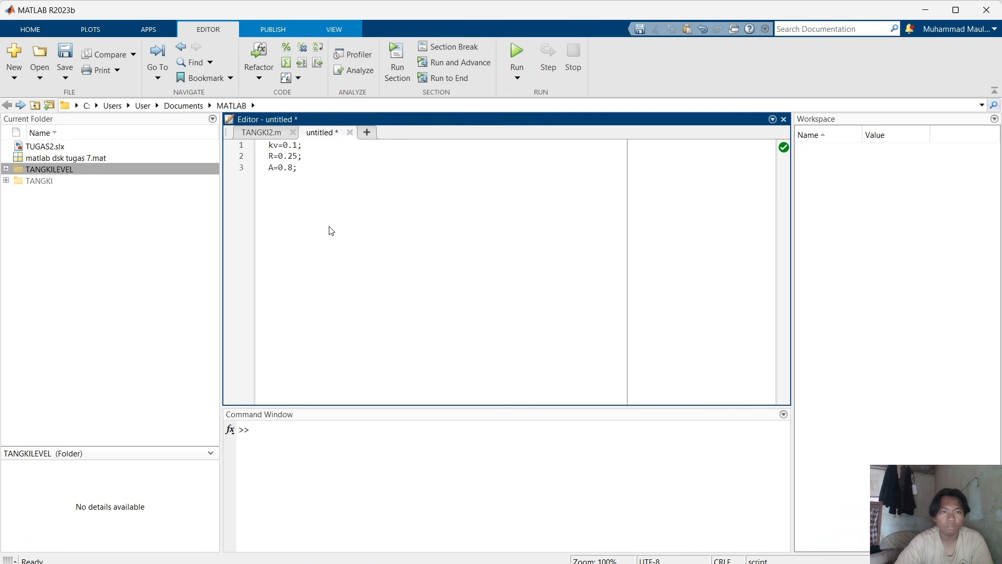
{"action": "key", "text": "ctrl+s"}
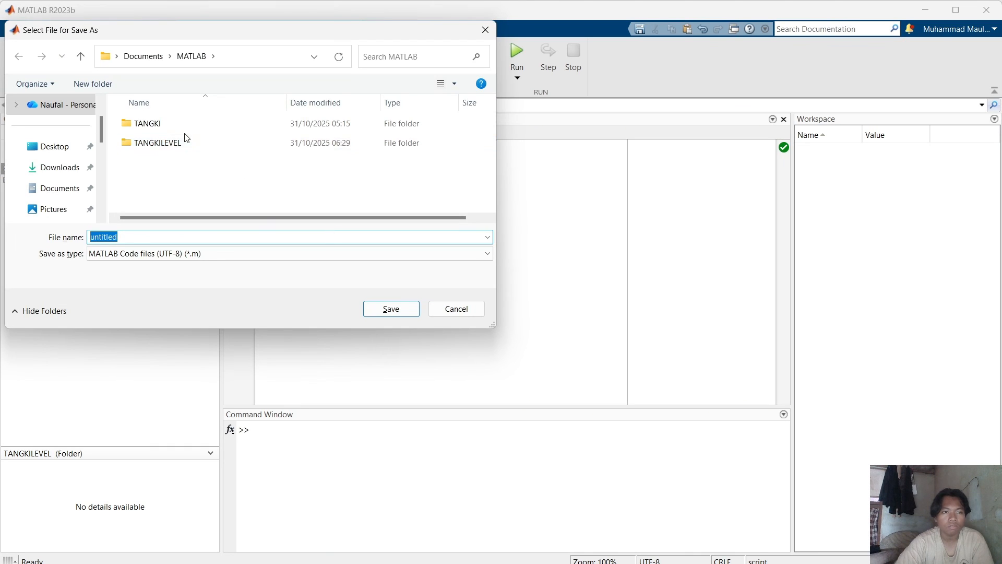
{"action": "double_click", "coordinate": [189, 142]}
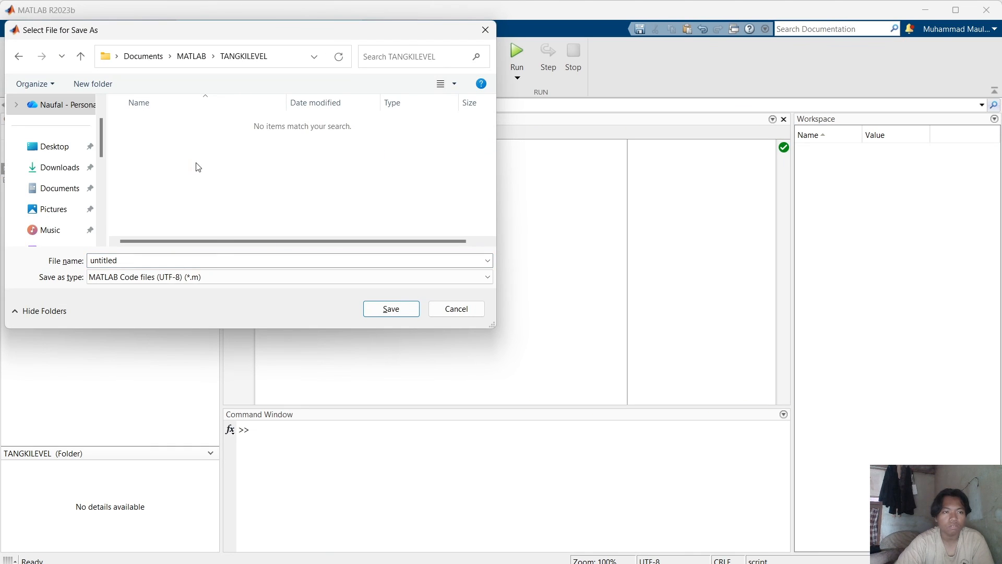
{"action": "double_click", "coordinate": [222, 265]}
{"action": "type", "text": "ta"}
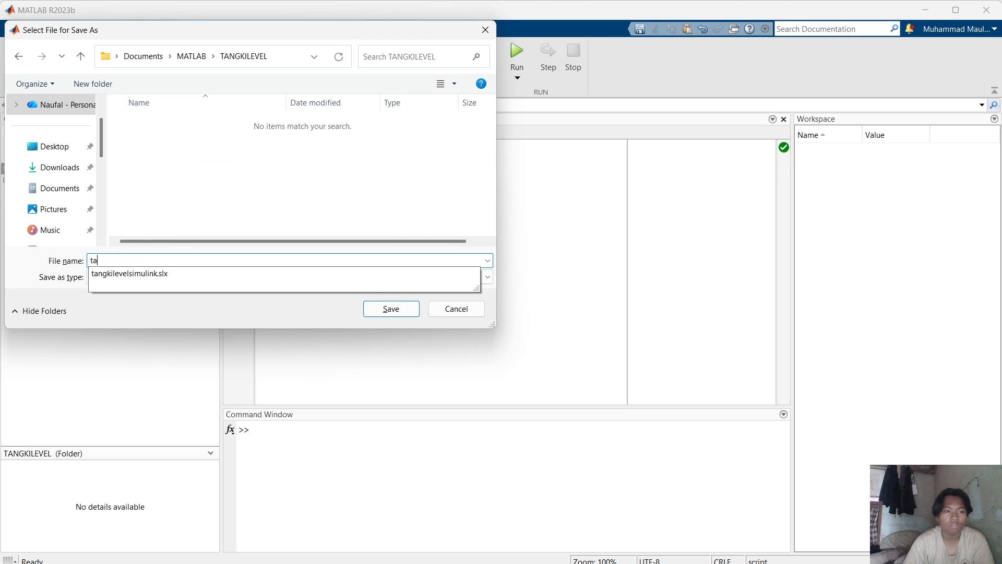
{"action": "type", "text": "ngki"}
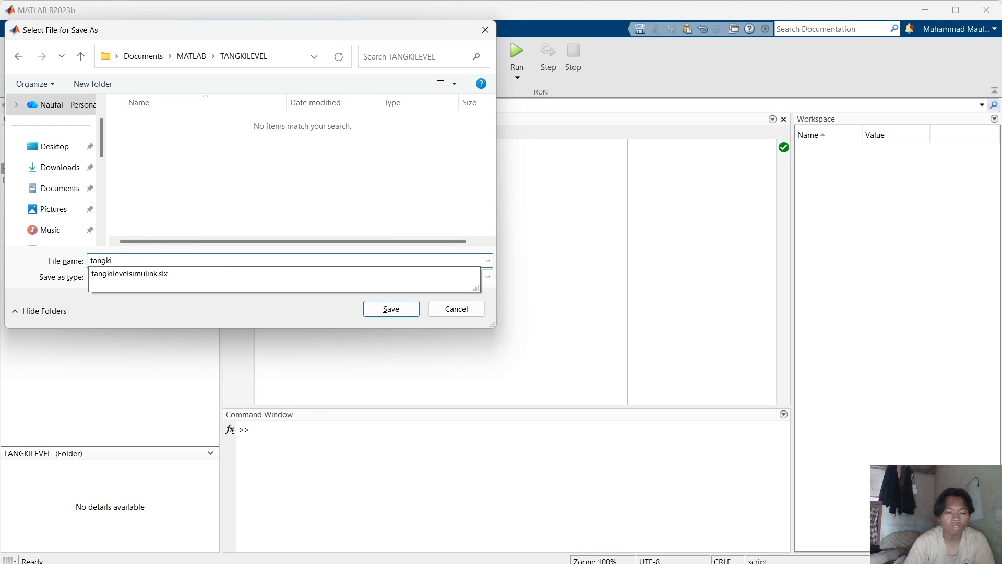
{"action": "type", "text": "levelparamet"}
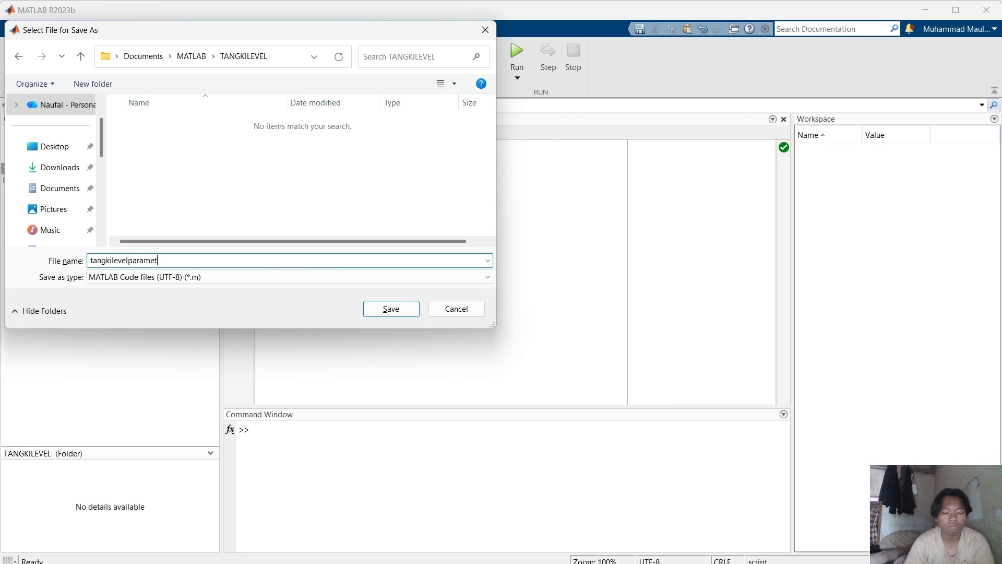
{"action": "type", "text": "er"}
{"action": "key", "text": "Return"}
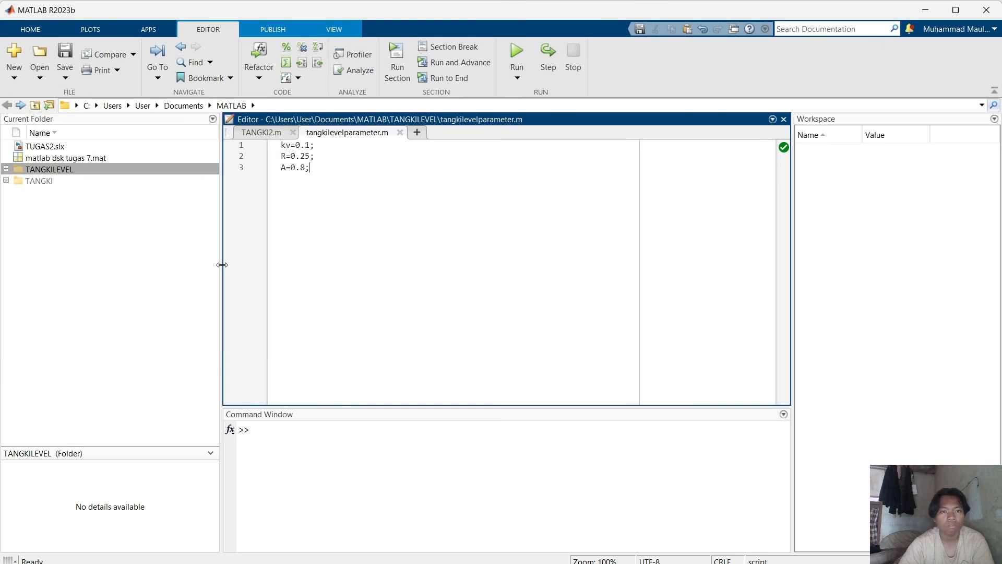
Run the parameter script, changing the current folder to TANGKILEVEL.
{"action": "left_click", "coordinate": [517, 54]}
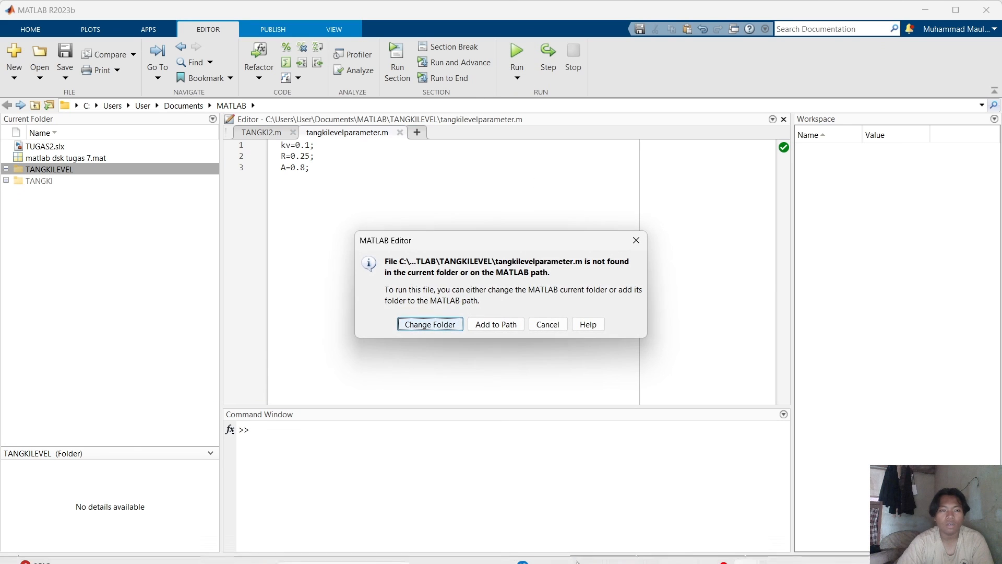
{"action": "left_click", "coordinate": [458, 322]}
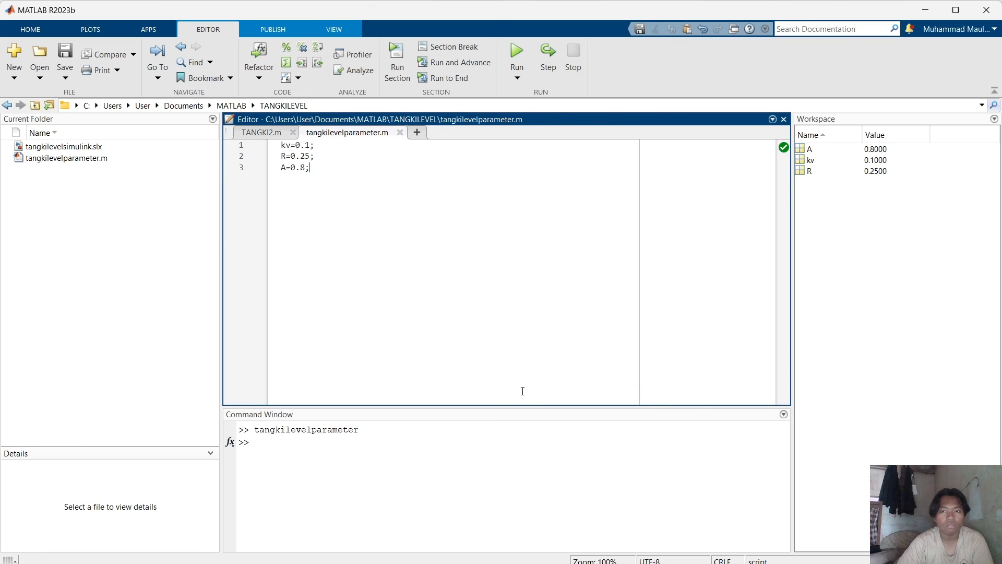
Switch back to the Simulink model and run the simulation.
{"action": "mouse_move", "coordinate": [757, 554]}
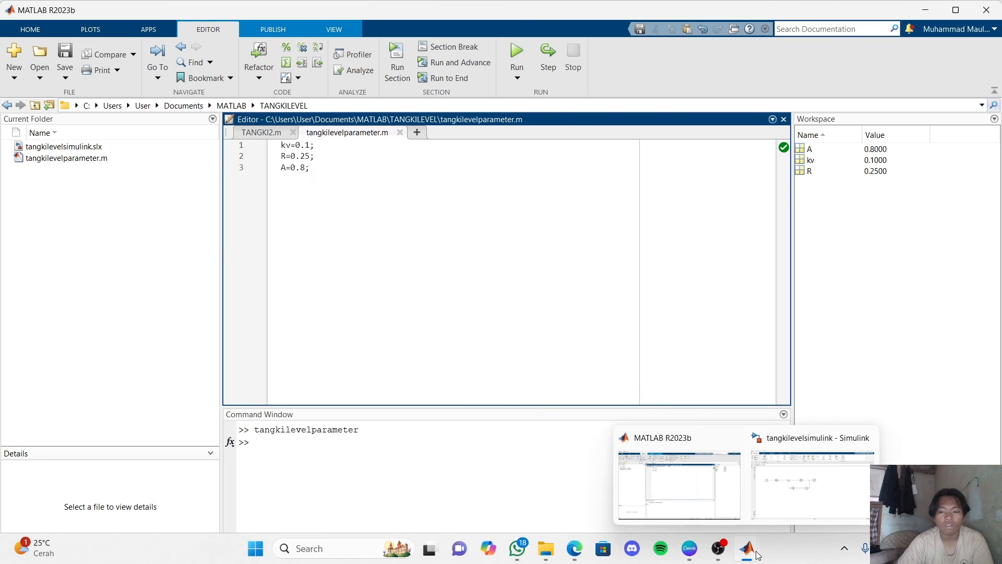
{"action": "left_click", "coordinate": [788, 497]}
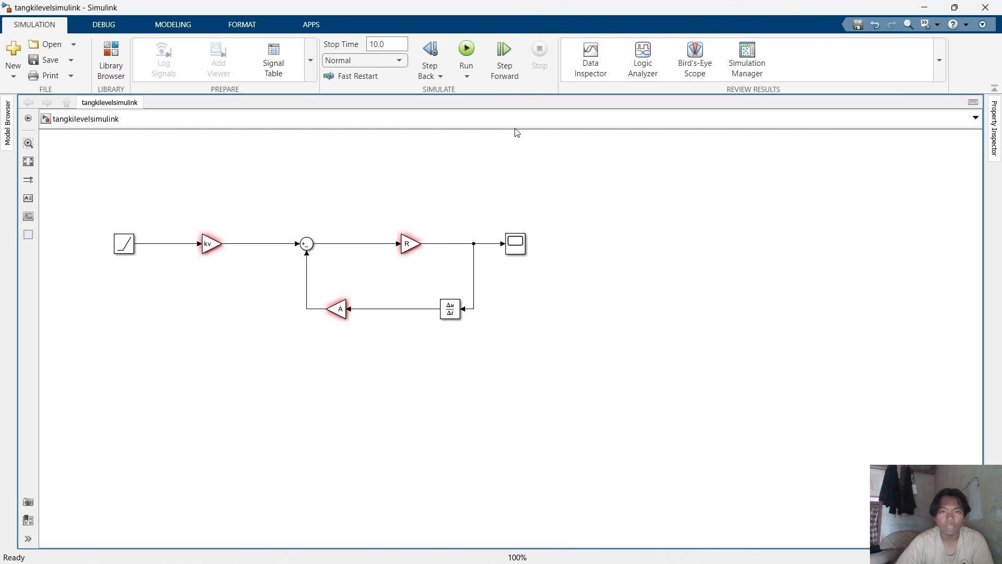
{"action": "left_click", "coordinate": [466, 52]}
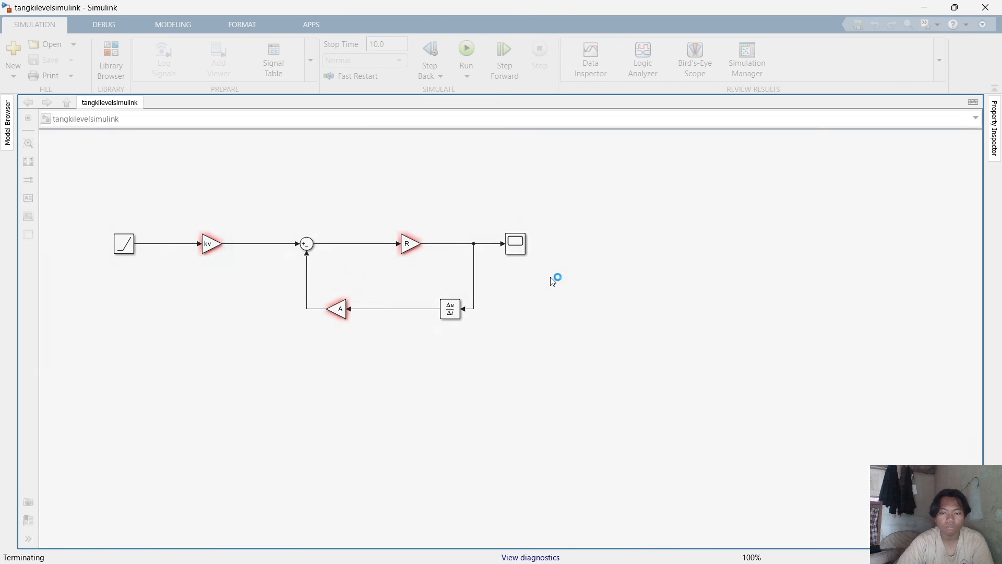
Open the Scope block and rerun the simulation to view the tank level plot.
{"action": "left_click", "coordinate": [524, 245]}
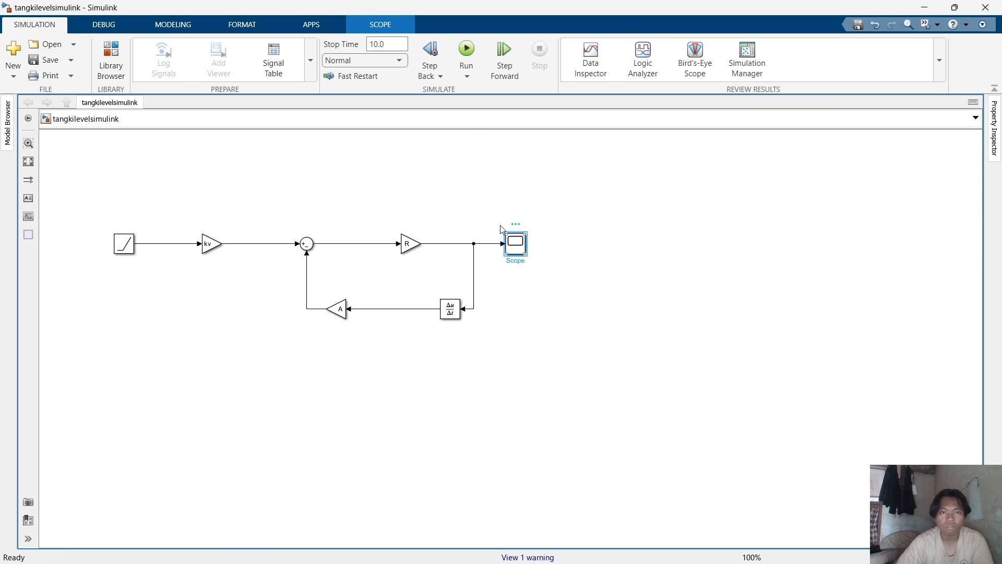
{"action": "left_click", "coordinate": [466, 52]}
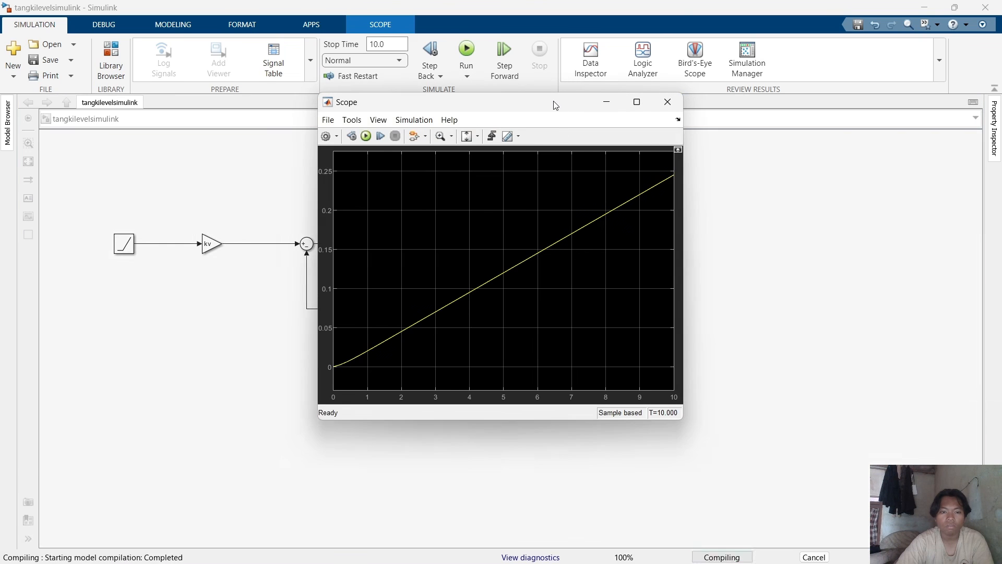
{"action": "left_click_drag", "start_coordinate": [555, 105], "coordinate": [772, 119]}
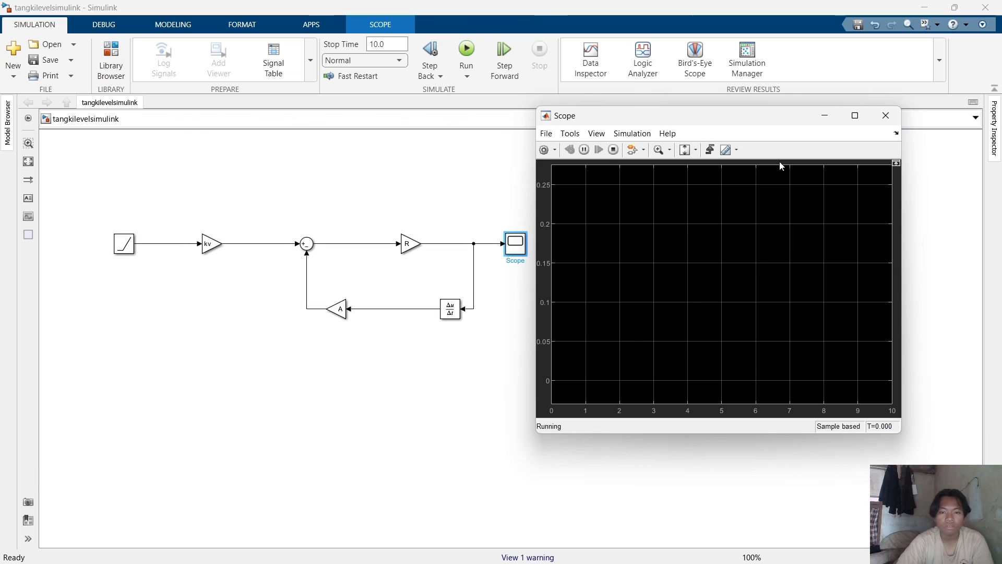
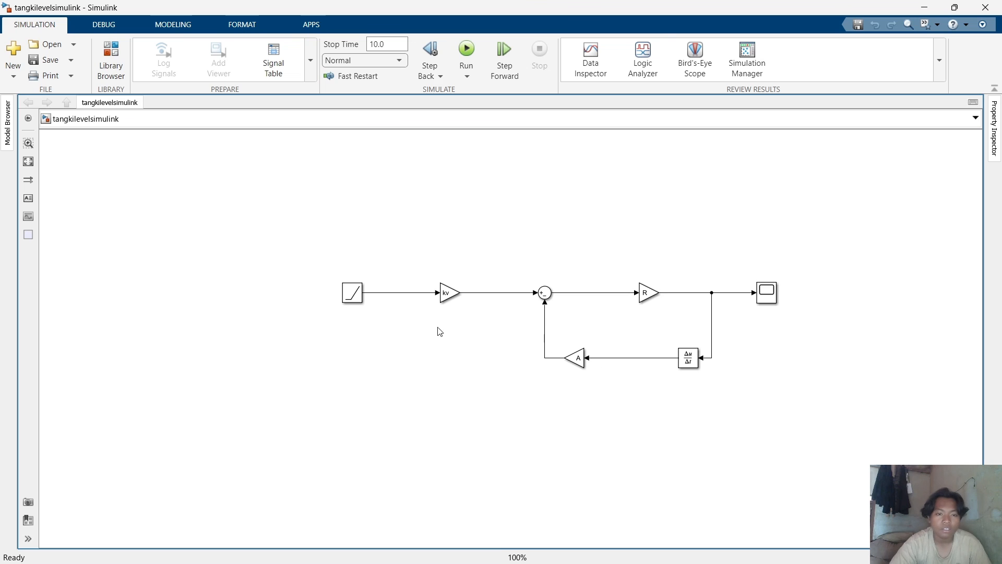
Delete the Ramp source block and the Scope block from the tank model.
{"action": "left_click", "coordinate": [350, 305]}
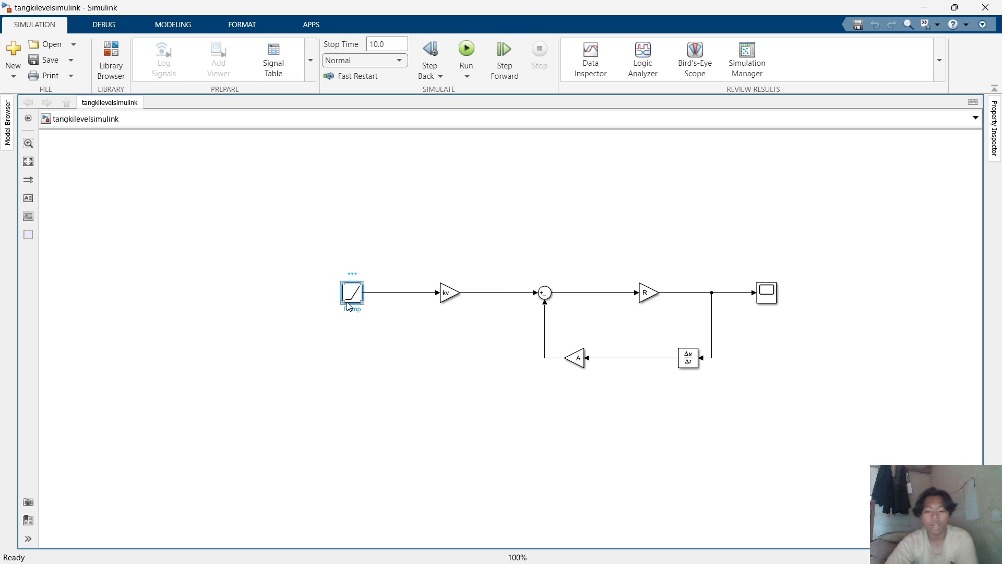
{"action": "key", "text": "Delete"}
{"action": "left_click", "coordinate": [766, 293]}
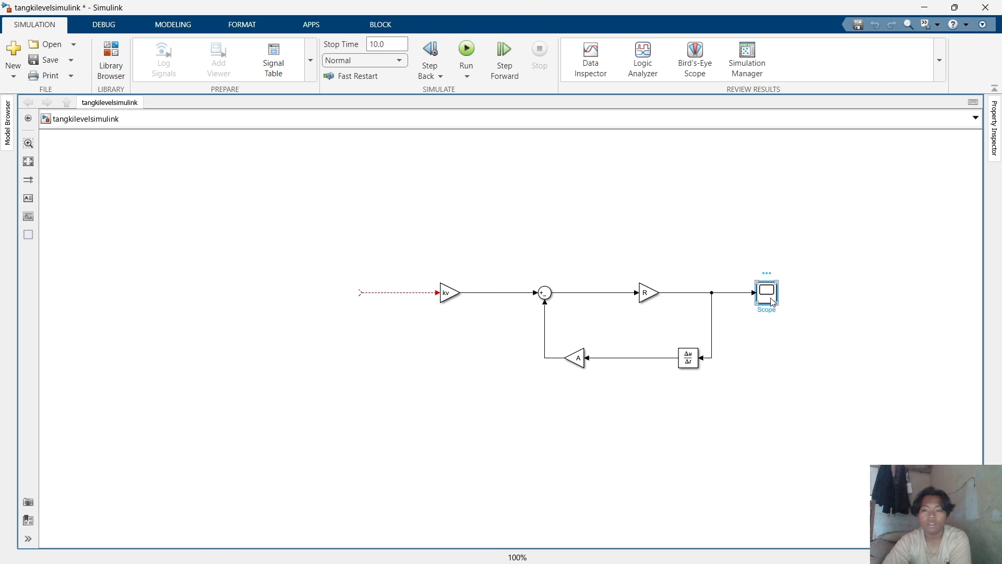
{"action": "key", "text": "Delete"}
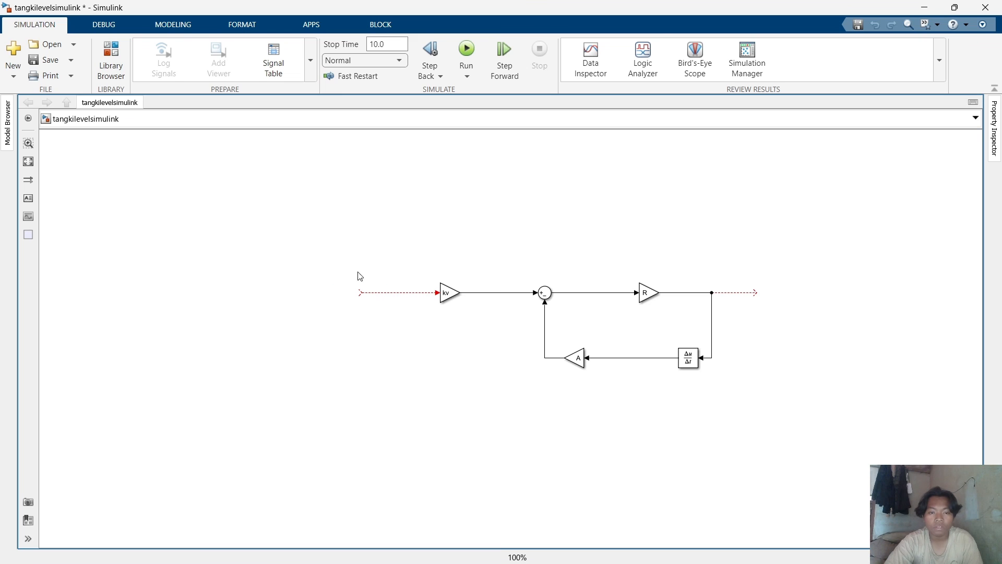
Select all remaining tank blocks and group them into a subsystem.
{"action": "left_click_drag", "start_coordinate": [334, 253], "coordinate": [777, 424]}
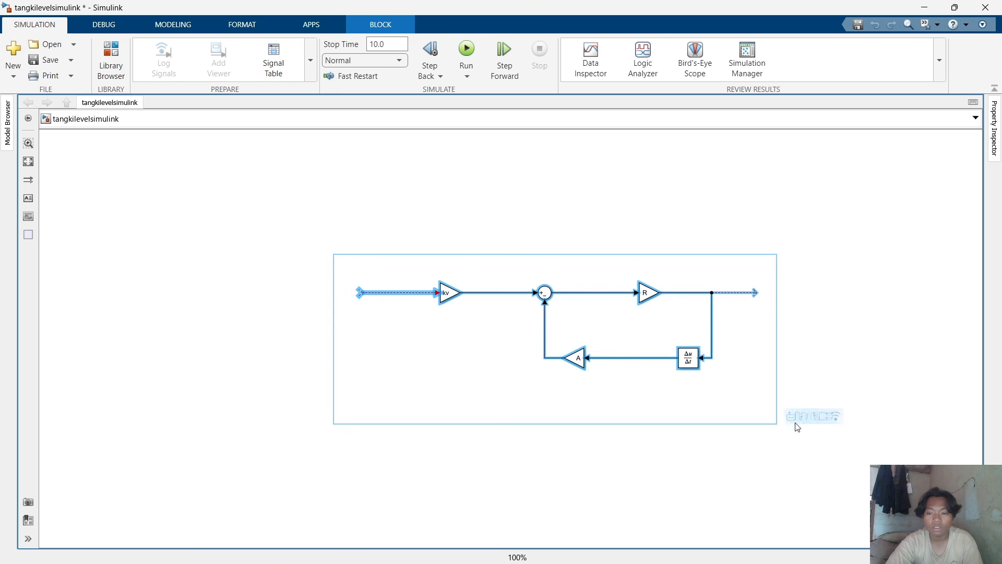
{"action": "left_click", "coordinate": [796, 422]}
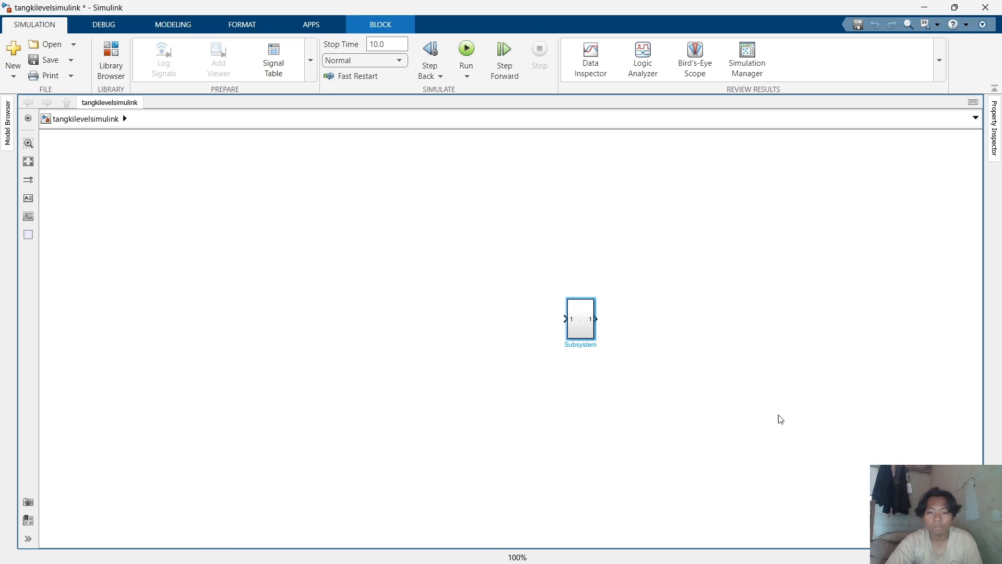
Enlarge the tank subsystem block and give it the TANGKI2.jpg icon image from the MATLAB folder.
{"action": "left_click_drag", "start_coordinate": [596, 340], "coordinate": [635, 354]}
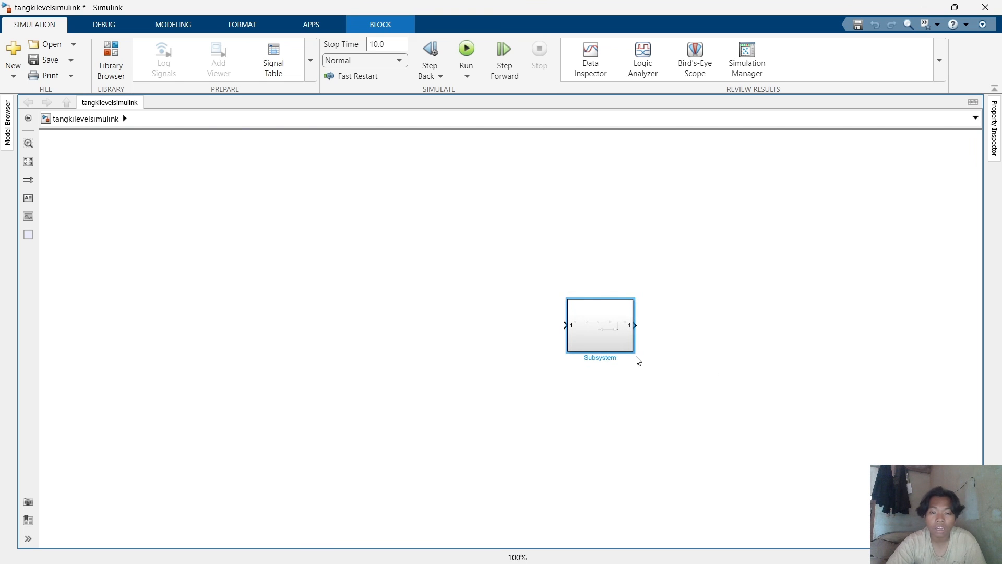
{"action": "right_click", "coordinate": [616, 328]}
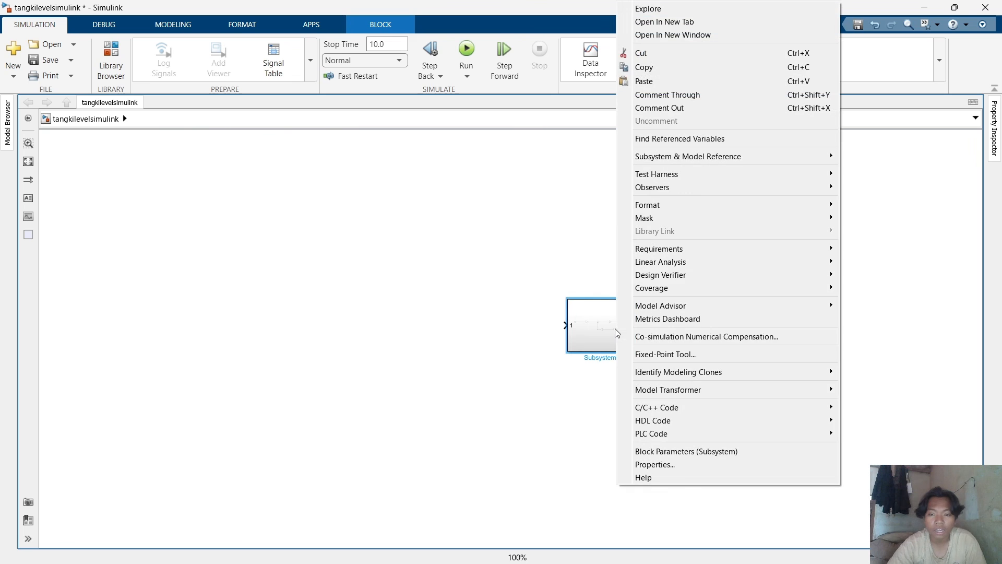
{"action": "mouse_move", "coordinate": [705, 214]}
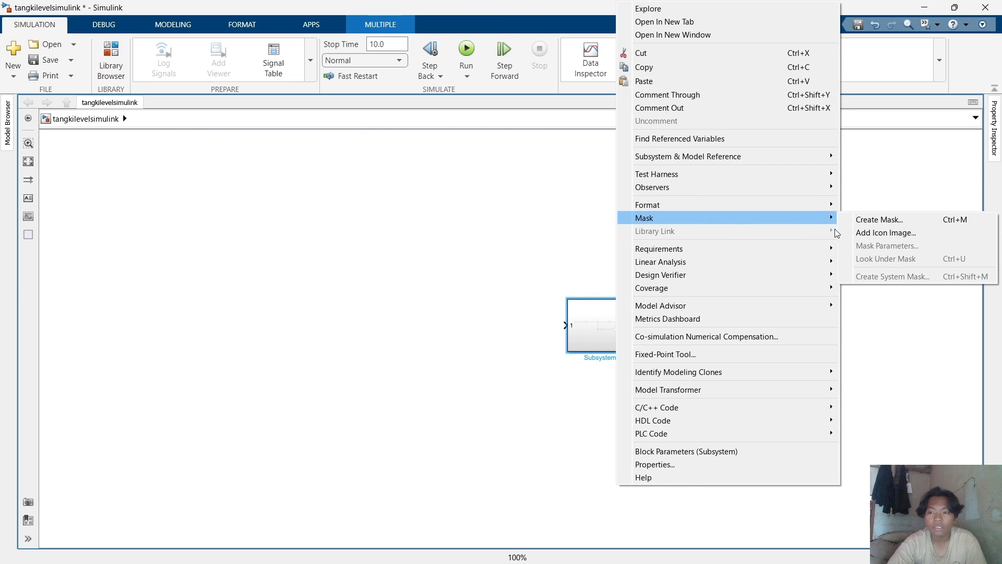
{"action": "left_click", "coordinate": [857, 232]}
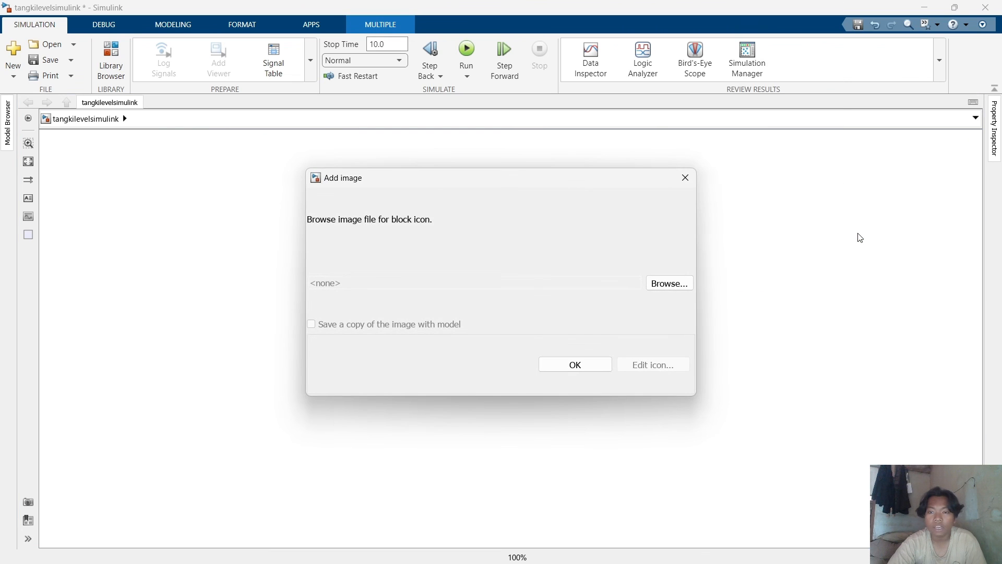
{"action": "left_click", "coordinate": [676, 286]}
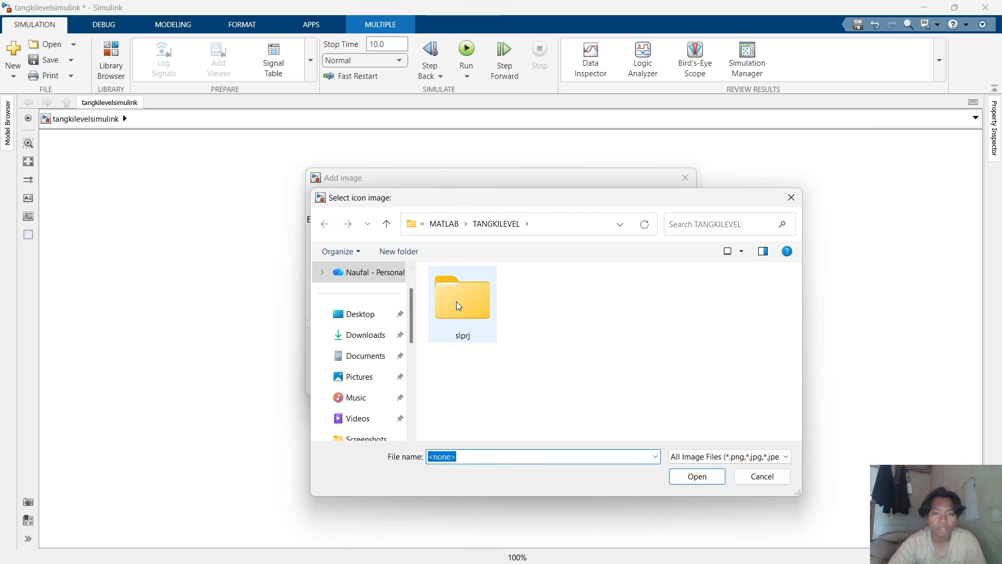
{"action": "left_click", "coordinate": [453, 230]}
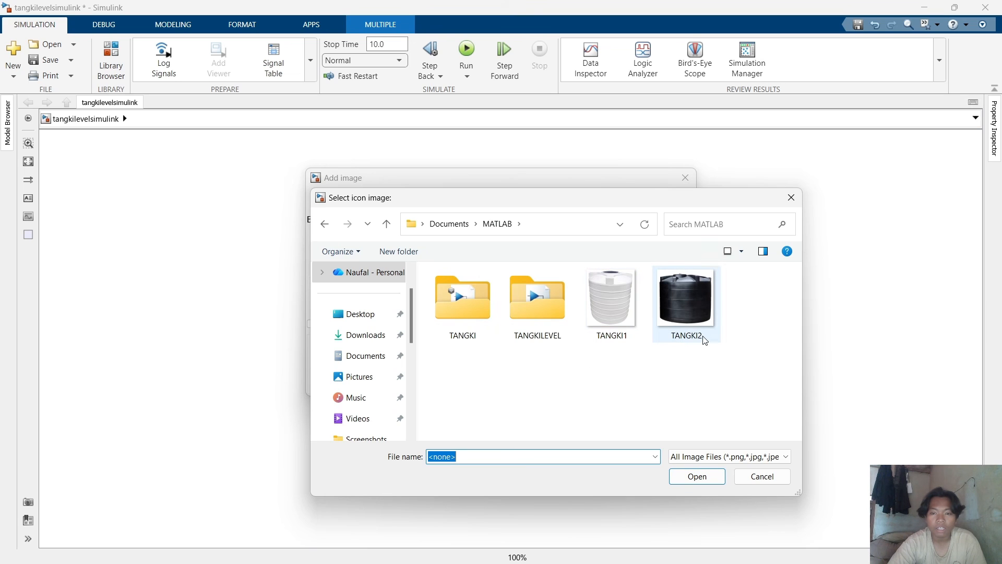
{"action": "left_click", "coordinate": [693, 311]}
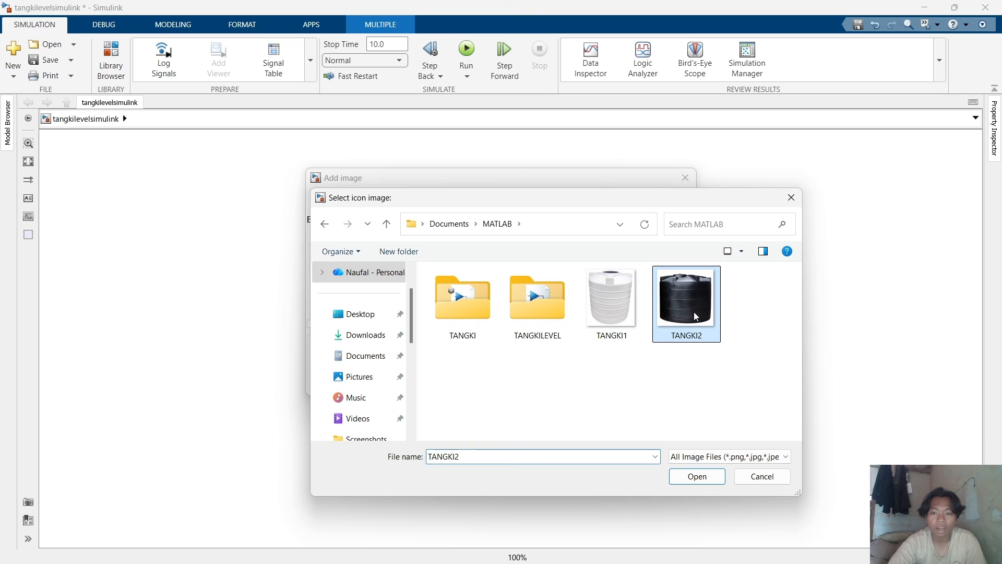
{"action": "left_click", "coordinate": [619, 317]}
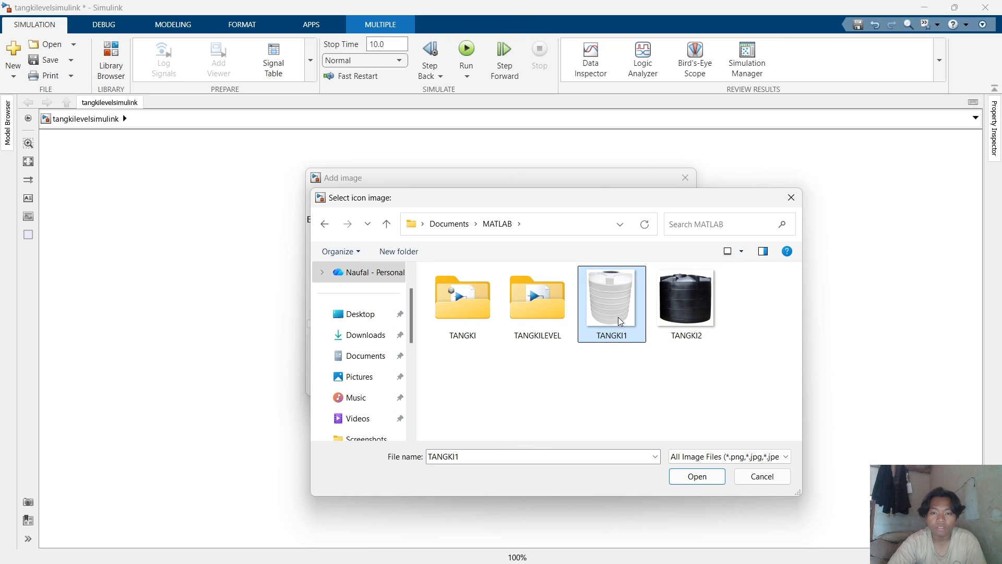
{"action": "left_click", "coordinate": [680, 332]}
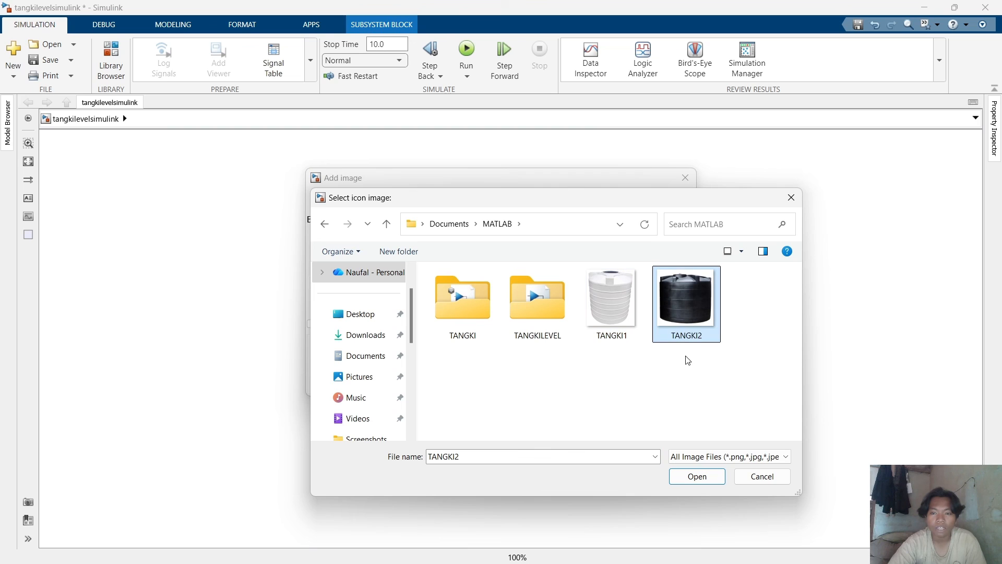
{"action": "left_click", "coordinate": [703, 477]}
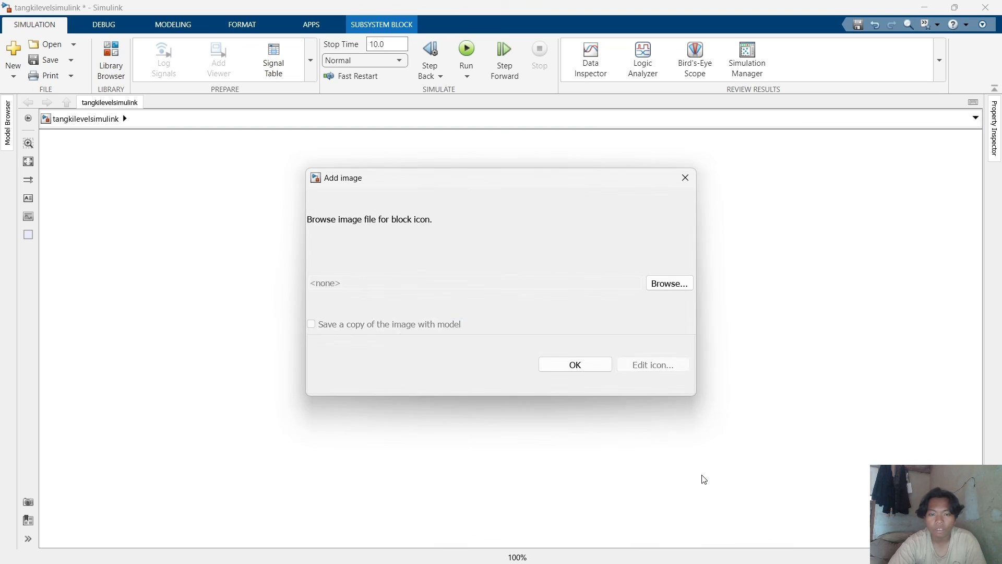
{"action": "left_click", "coordinate": [581, 361]}
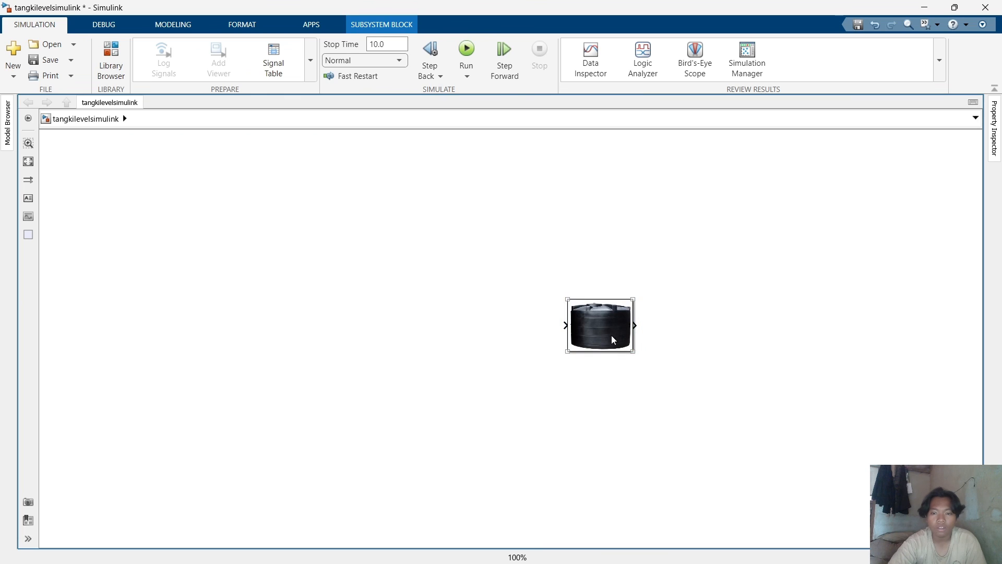
{"action": "left_click_drag", "start_coordinate": [632, 350], "coordinate": [624, 379]}
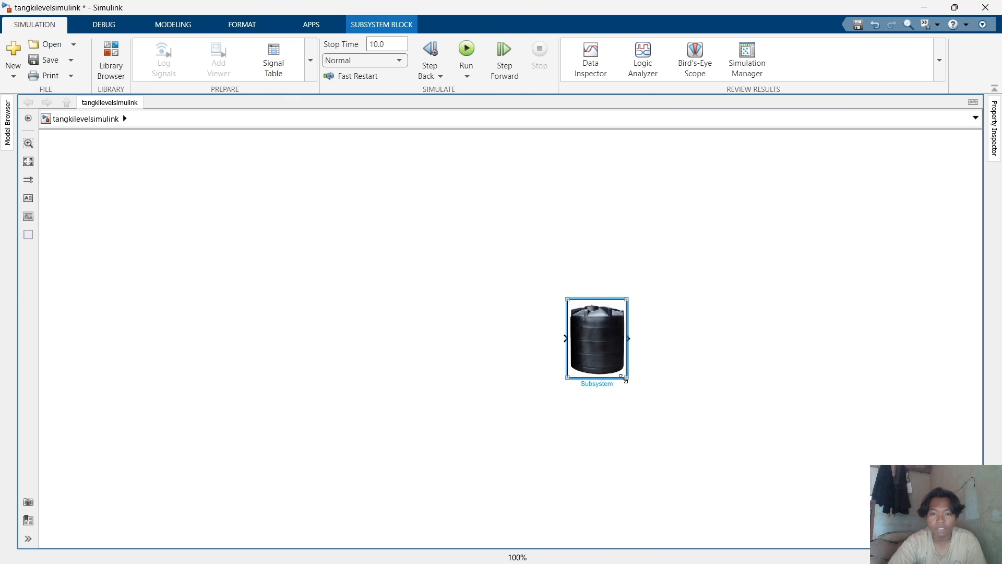
{"action": "left_click", "coordinate": [685, 391]}
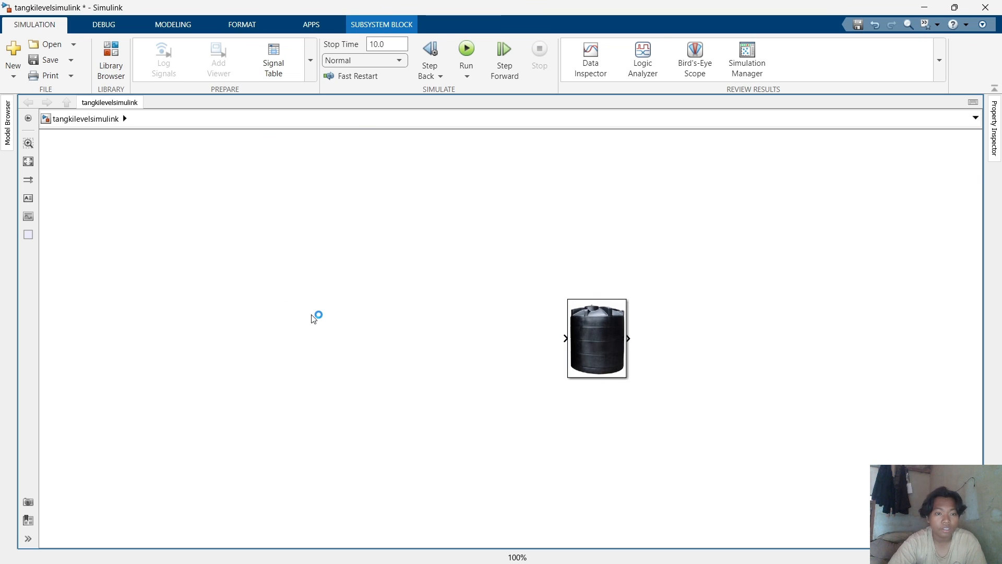
Add a new empty Subsystem block to the left of the tank block.
{"action": "double_click", "coordinate": [309, 286]}
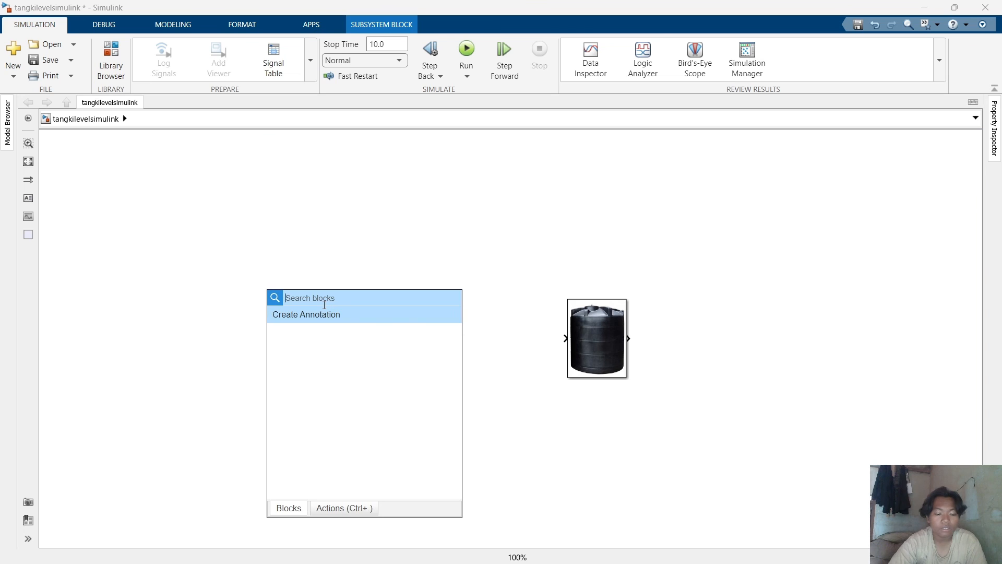
{"action": "type", "text": "subss"}
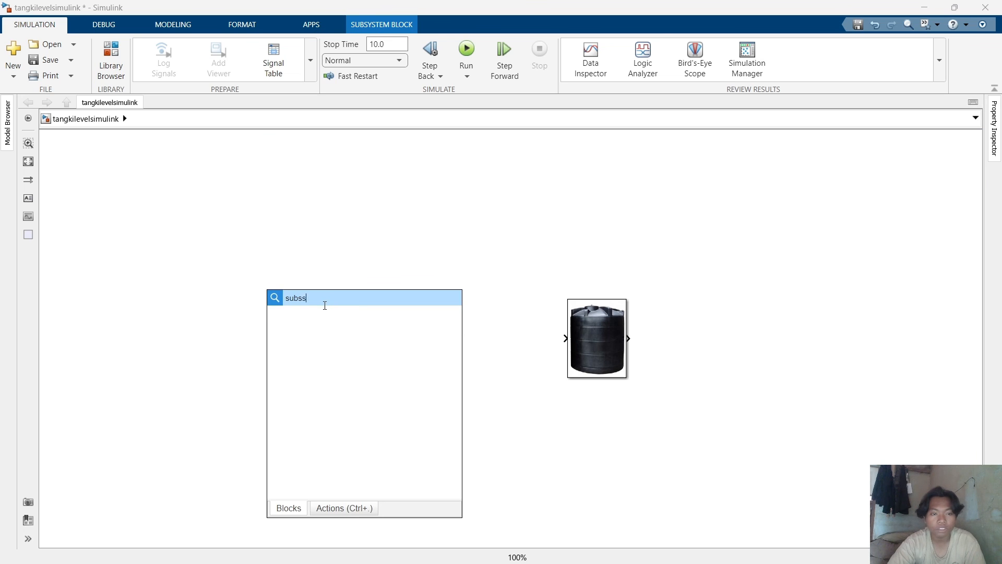
{"action": "key", "text": "BackSpace"}
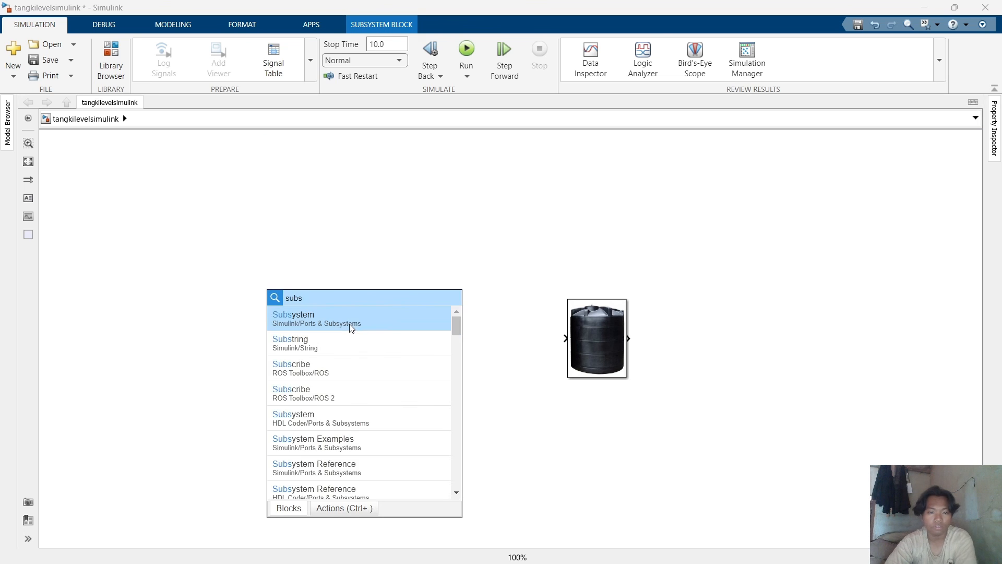
{"action": "left_click", "coordinate": [352, 327]}
{"action": "left_click_drag", "start_coordinate": [282, 293], "coordinate": [428, 341]}
{"action": "left_click", "coordinate": [404, 429]}
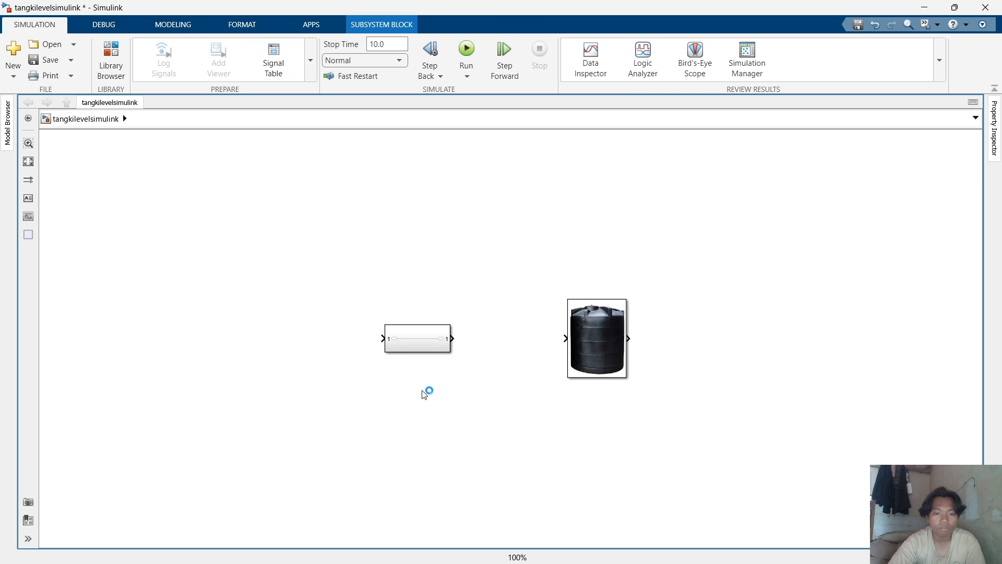
Add a Constant block and place it to the left of the new subsystem.
{"action": "double_click", "coordinate": [459, 372]}
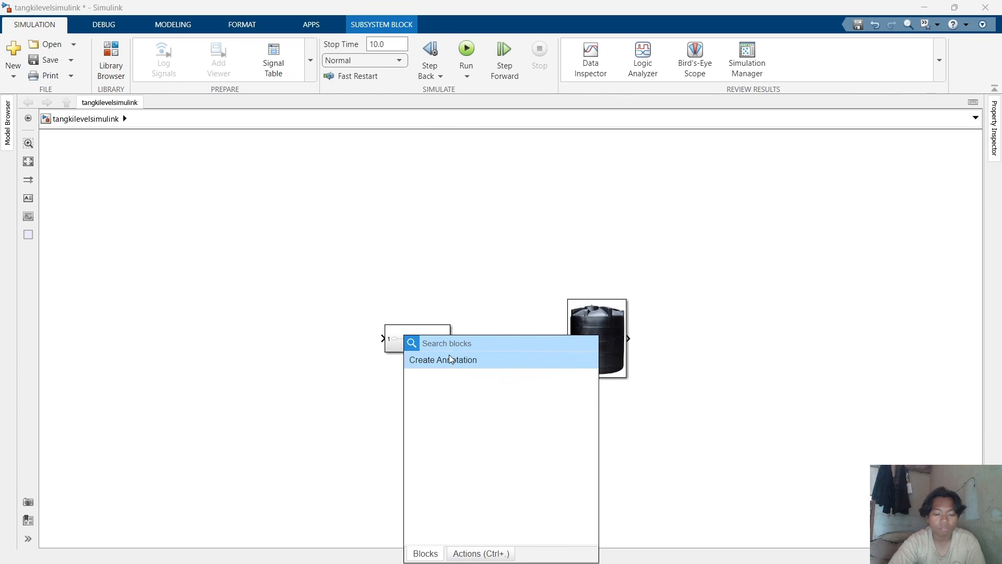
{"action": "type", "text": "donstt"}
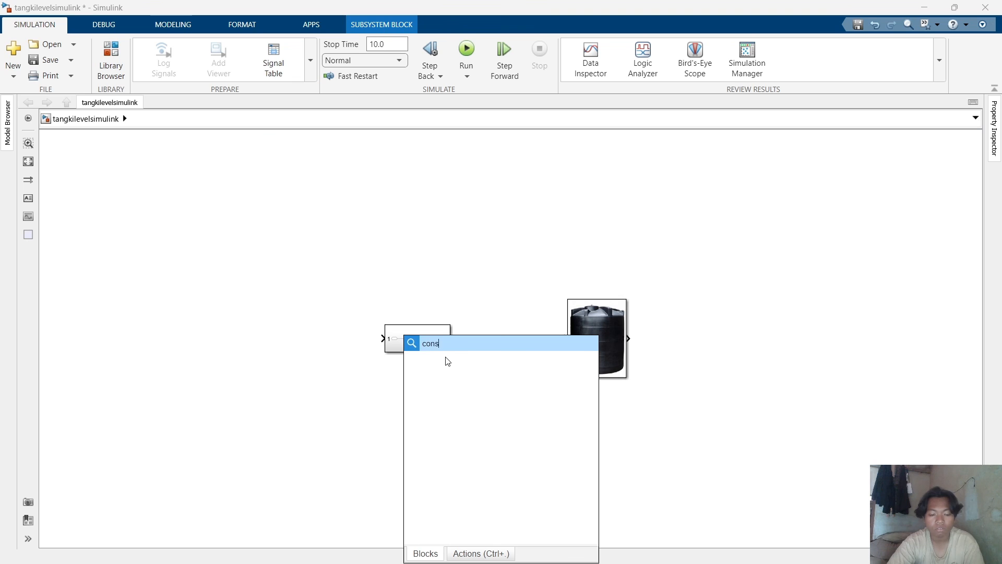
{"action": "key", "text": "BackSpace"}
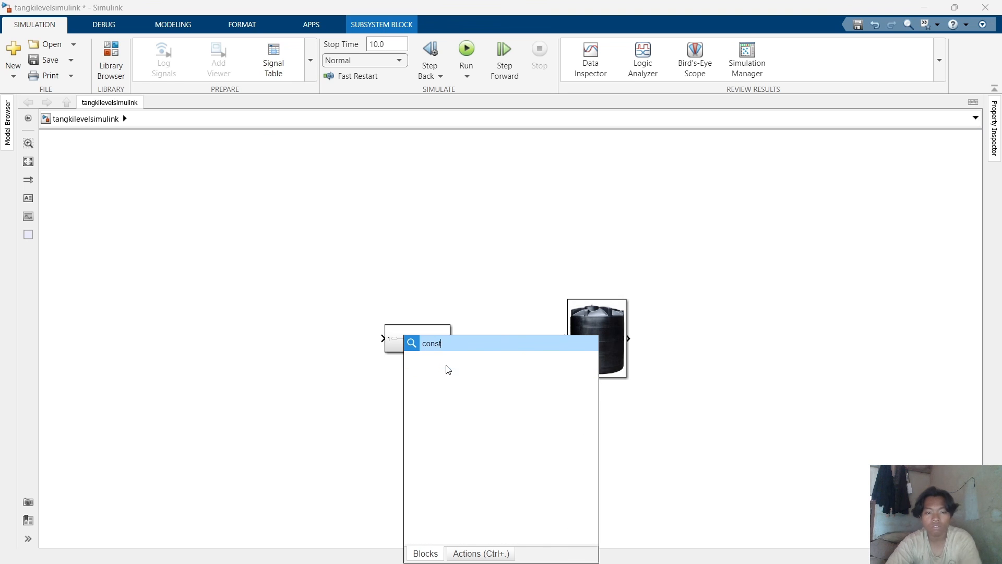
{"action": "key", "text": "Escape"}
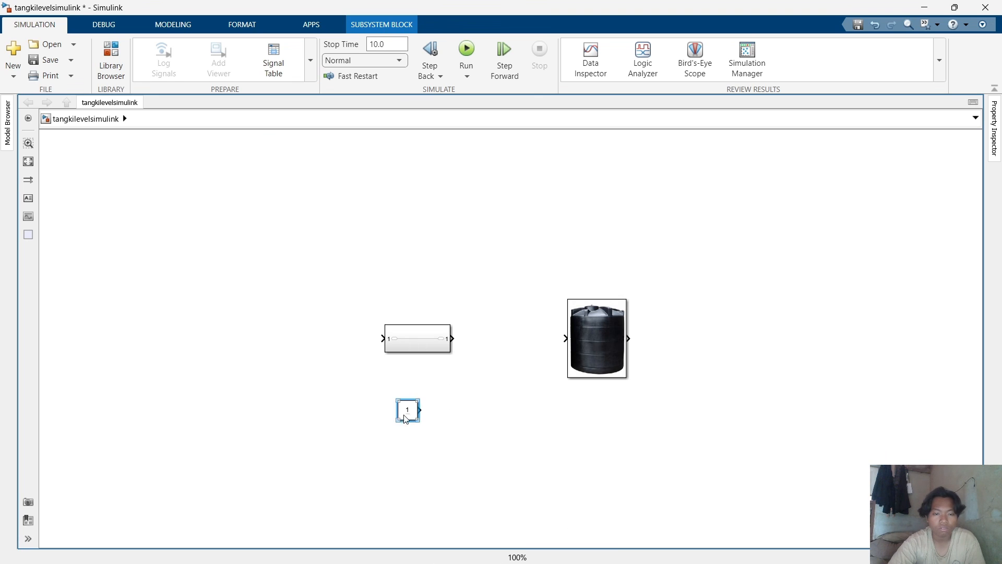
{"action": "left_click_drag", "start_coordinate": [405, 412], "coordinate": [299, 343]}
Add a Scope block and place it to the right of the tank block.
{"action": "left_click", "coordinate": [330, 422]}
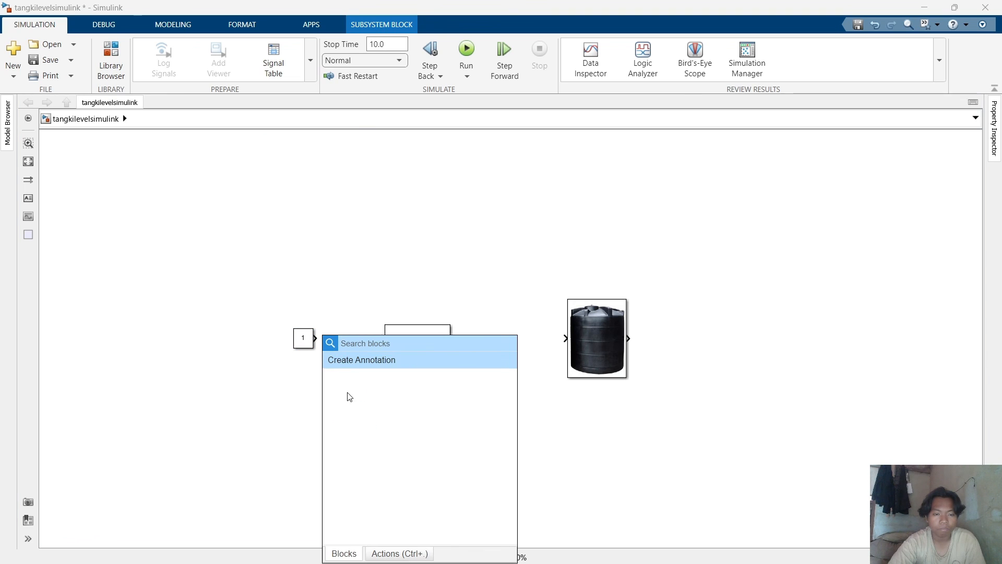
{"action": "type", "text": "sd"}
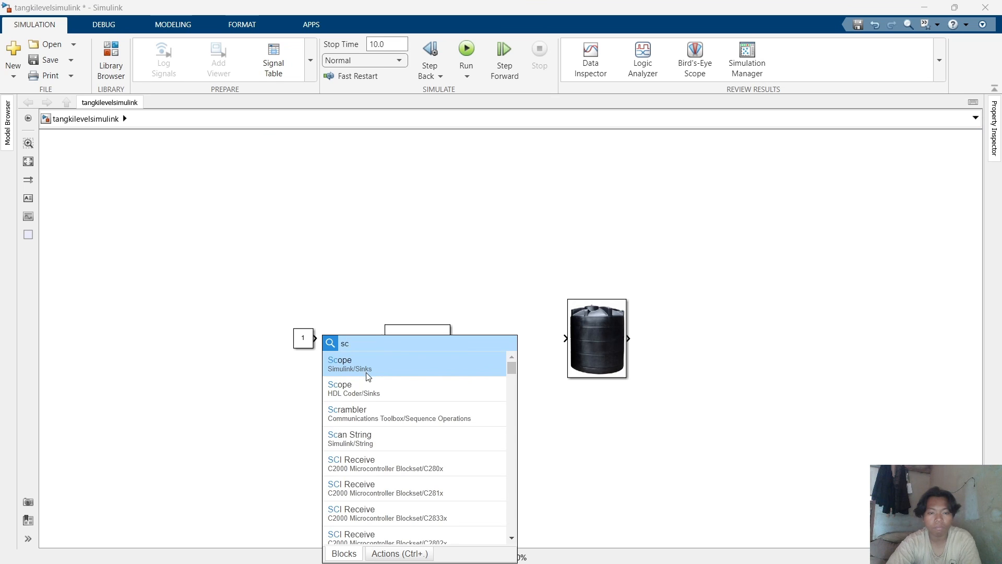
{"action": "key", "text": "Return"}
{"action": "left_click_drag", "start_coordinate": [335, 417], "coordinate": [742, 339]}
Rename the tank subsystem block as TANGKI.
{"action": "left_click", "coordinate": [603, 375]}
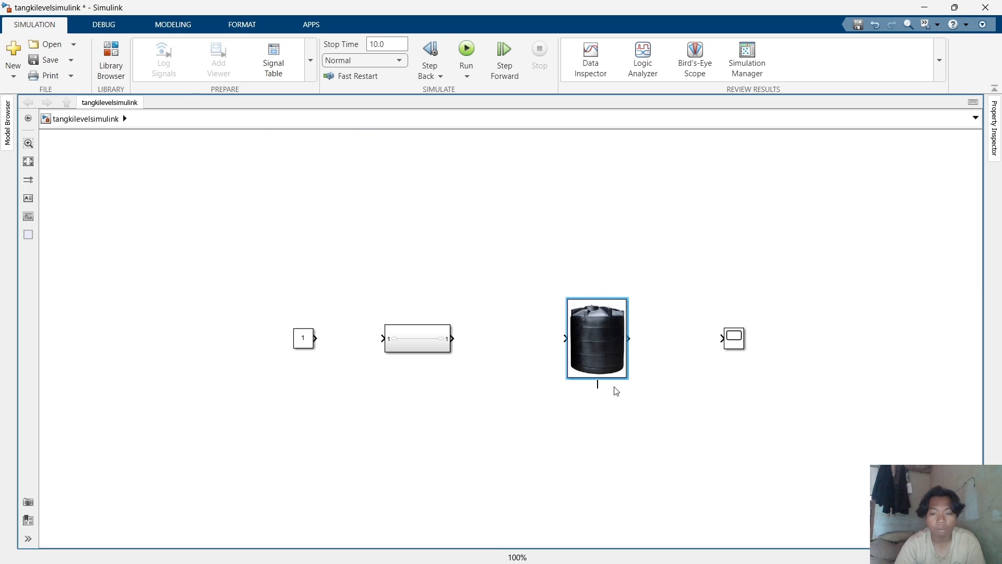
{"action": "type", "text": "TN"}
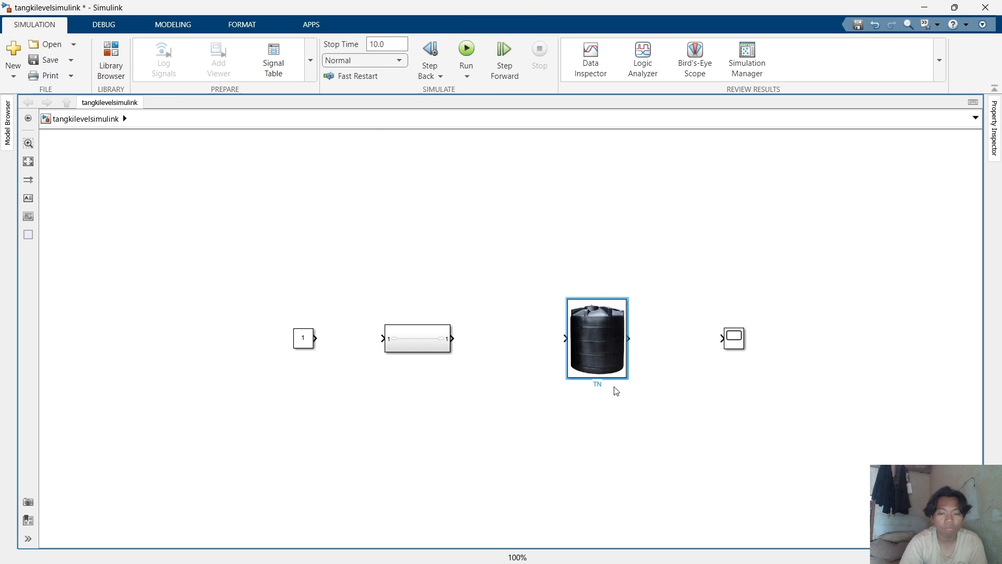
{"action": "key", "text": "BackSpace"}
{"action": "key", "text": "BackSpace"}
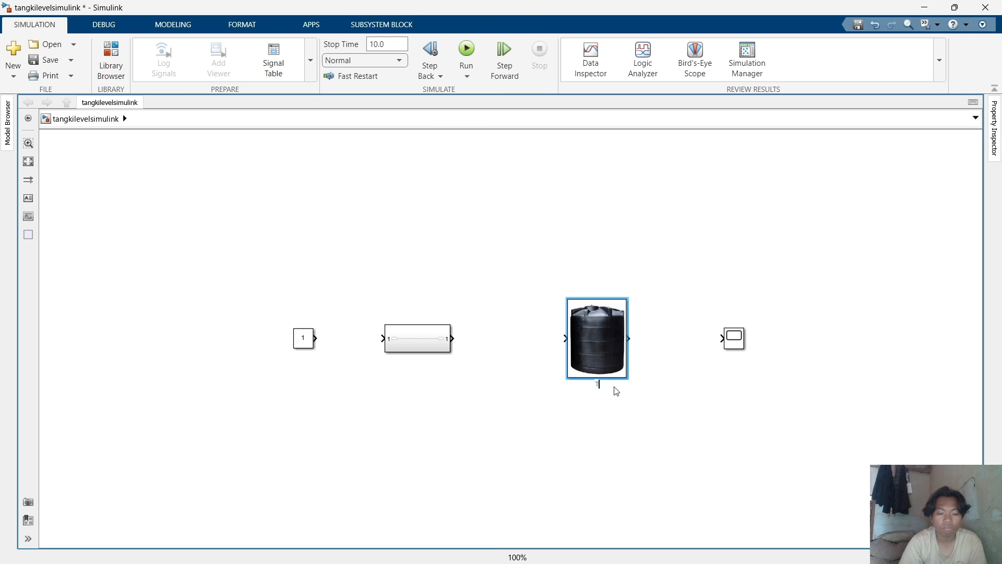
{"action": "type", "text": "ANGKI"}
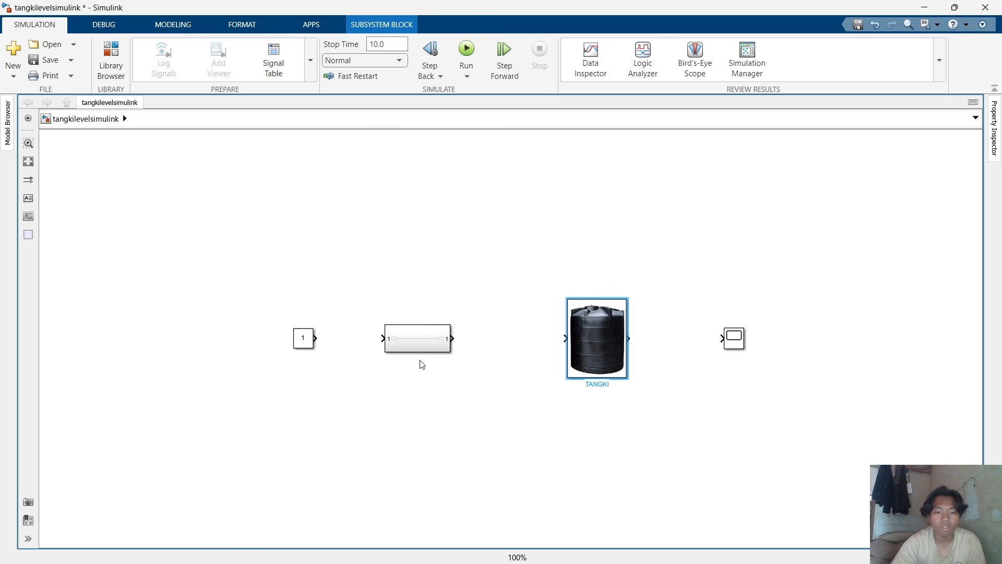
Rename the new subsystem block as CONTROLLER.
{"action": "left_click", "coordinate": [425, 344]}
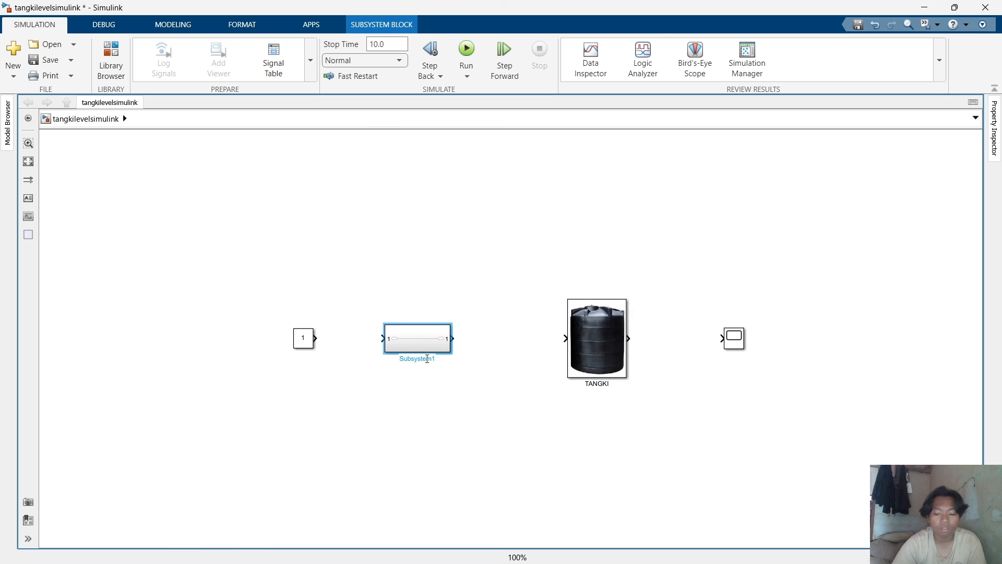
{"action": "double_click", "coordinate": [427, 359]}
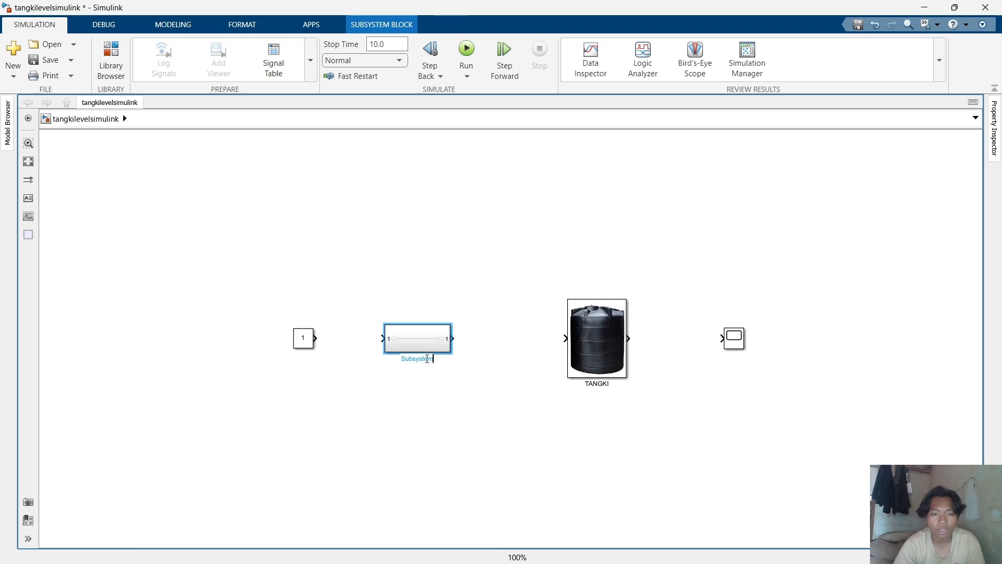
{"action": "key", "text": "BackSpace"}
{"action": "type", "text": "qONTROLL"}
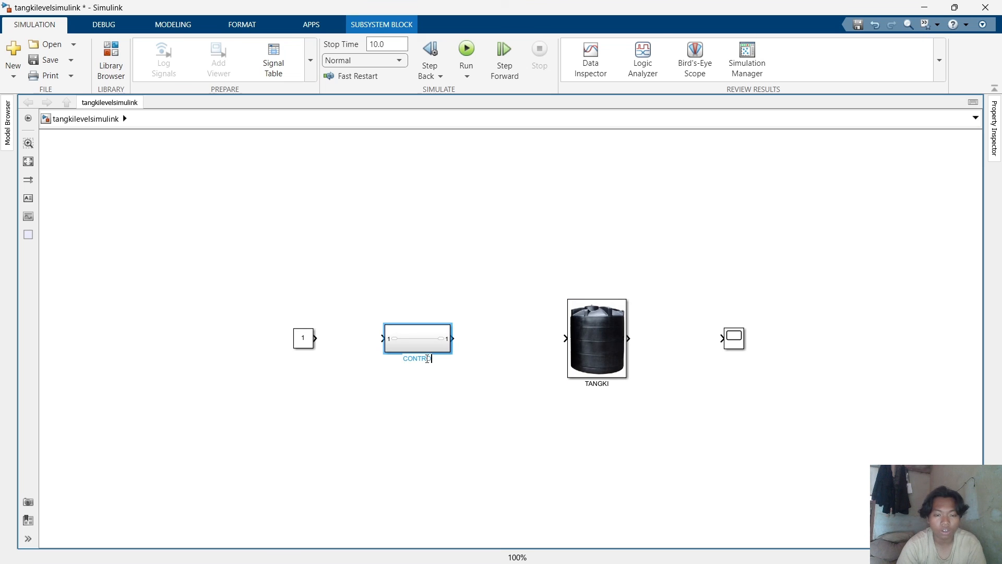
{"action": "type", "text": "ER"}
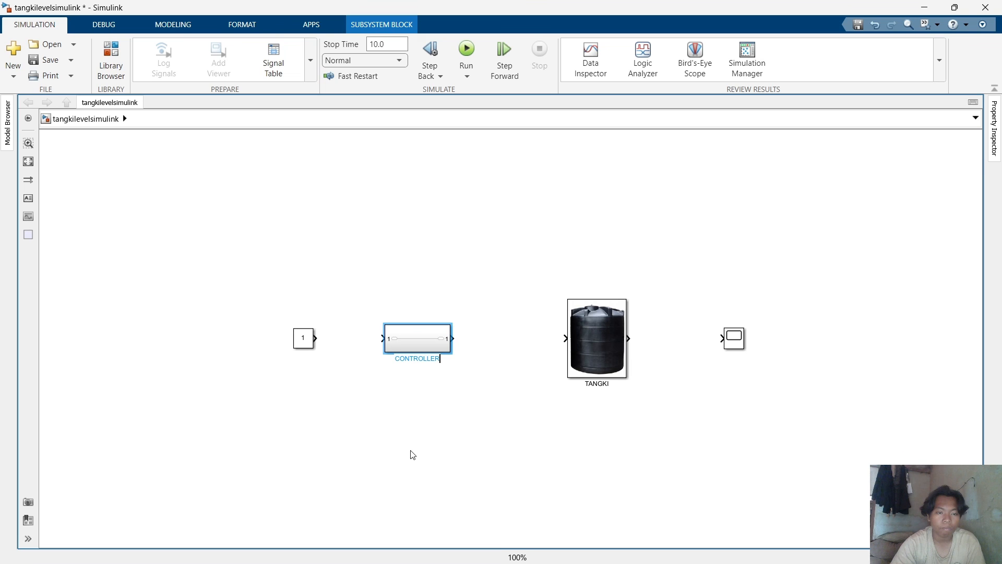
{"action": "left_click", "coordinate": [419, 342]}
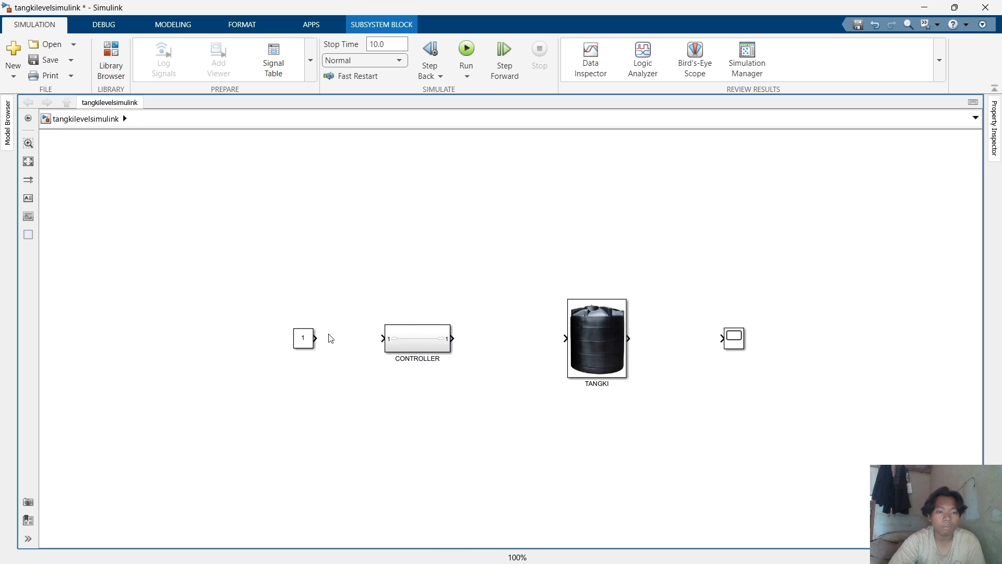
Try to connect the Constant block to the CONTROLLER input, and undo it.
{"action": "left_click_drag", "start_coordinate": [319, 338], "coordinate": [381, 336]}
{"action": "key", "text": "ctrl+z"}
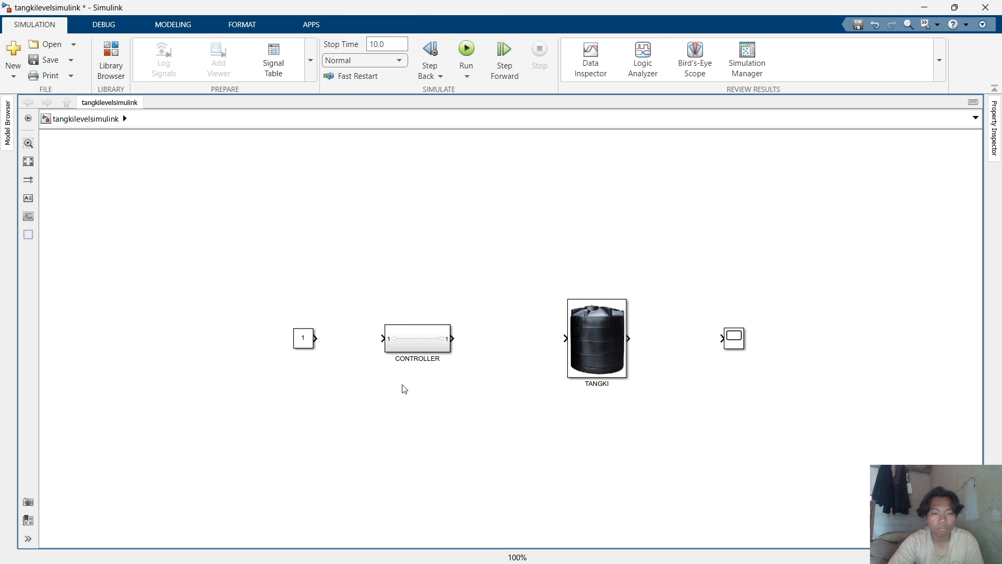
Add a Sum block between the Constant block and the CONTROLLER subsystem.
{"action": "double_click", "coordinate": [381, 437]}
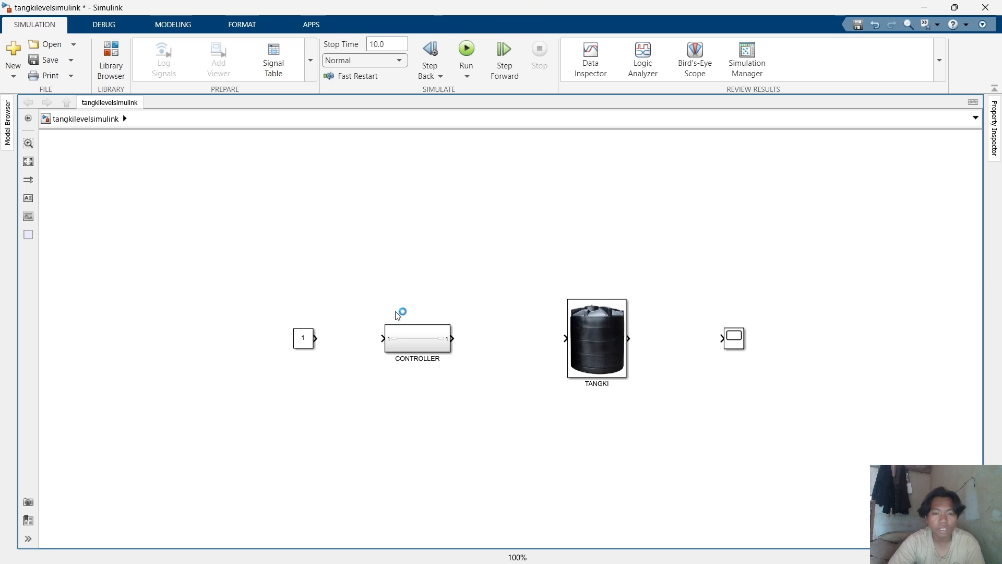
{"action": "type", "text": "SUM"}
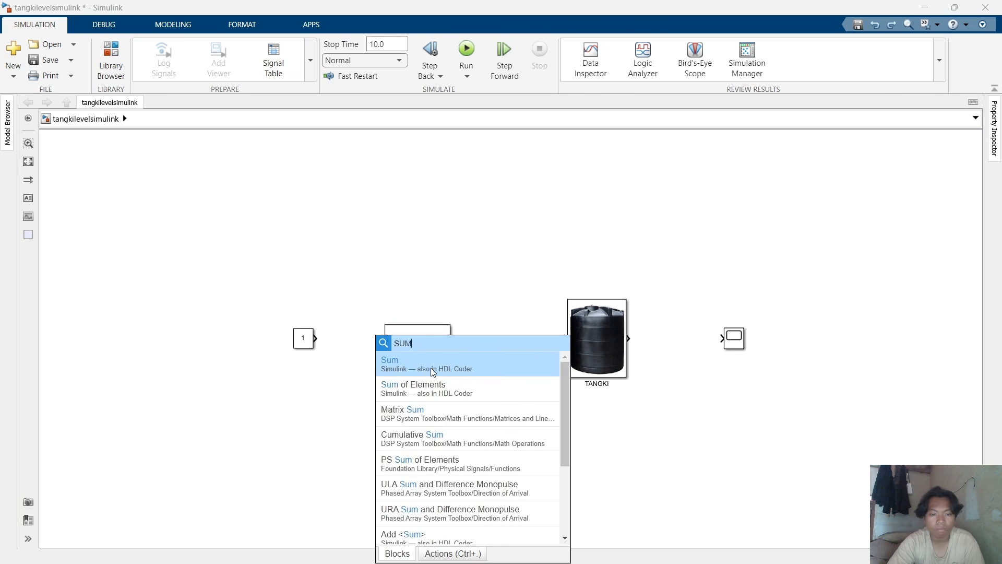
{"action": "left_click", "coordinate": [431, 367]}
{"action": "left_click_drag", "start_coordinate": [383, 444], "coordinate": [350, 346]}
{"action": "left_click", "coordinate": [359, 402]}
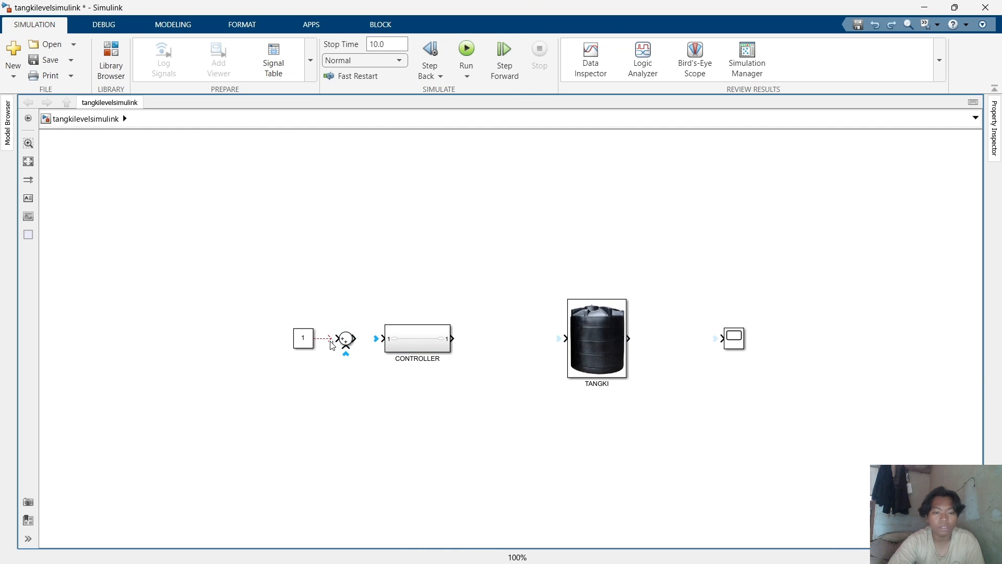
Wire the Sum to CONTROLLER, CONTROLLER through TANGKI to the Scope, and a feedback line from the TANGKI output to the Sum's lower input.
{"action": "left_click_drag", "start_coordinate": [330, 335], "coordinate": [385, 338]}
{"action": "left_click_drag", "start_coordinate": [452, 339], "coordinate": [733, 340]}
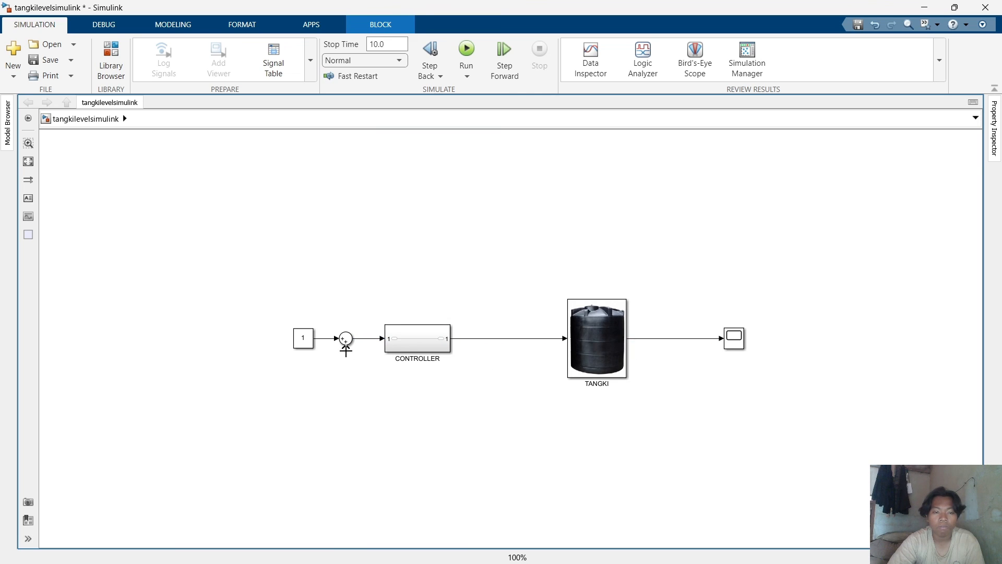
{"action": "left_click_drag", "start_coordinate": [349, 375], "coordinate": [671, 340]}
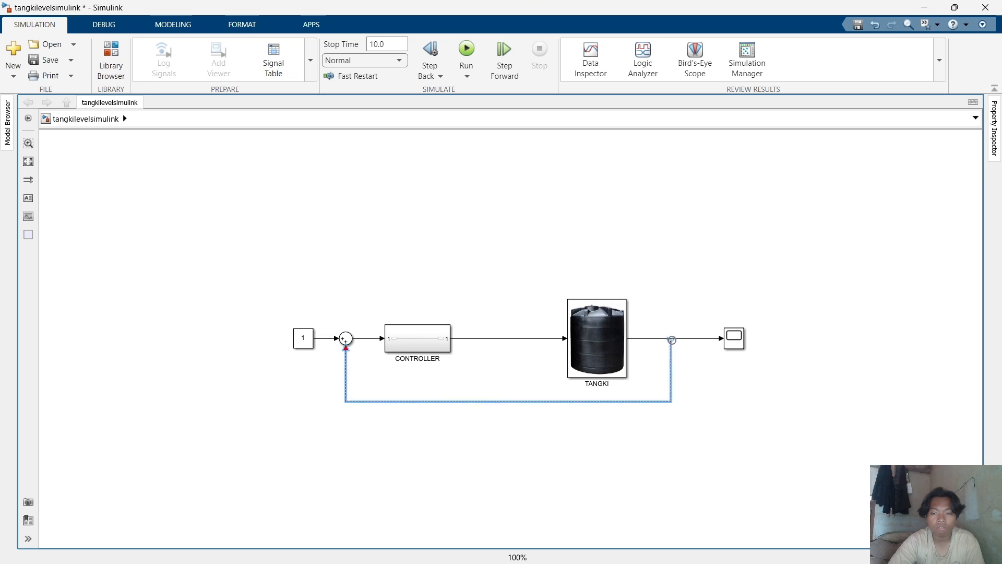
{"action": "left_click", "coordinate": [683, 304]}
Set the Sum block's list of signs to |+-.
{"action": "left_click", "coordinate": [346, 339]}
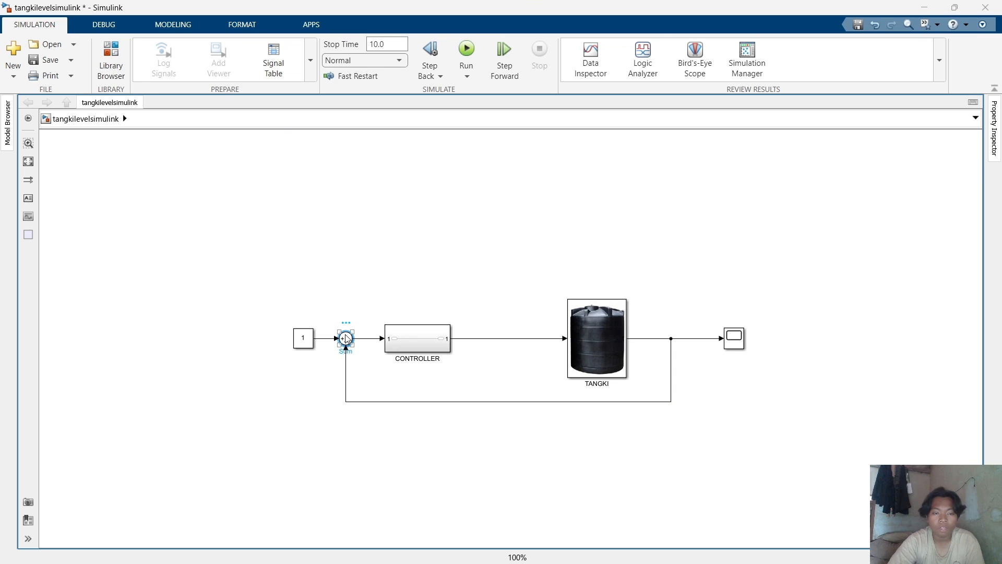
{"action": "double_click", "coordinate": [346, 338]}
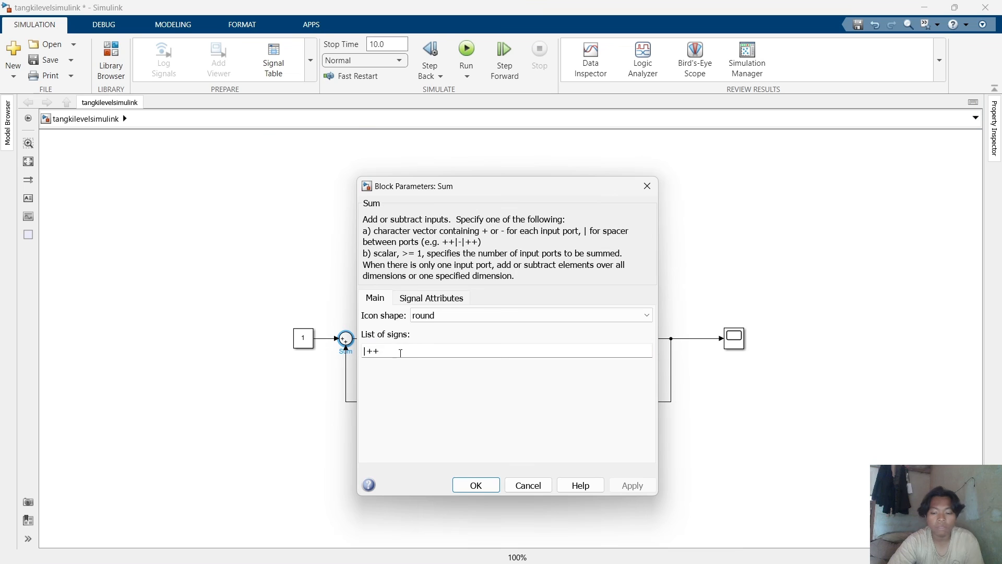
{"action": "key", "text": "BackSpace"}
{"action": "type", "text": "-"}
{"action": "key", "text": "Return"}
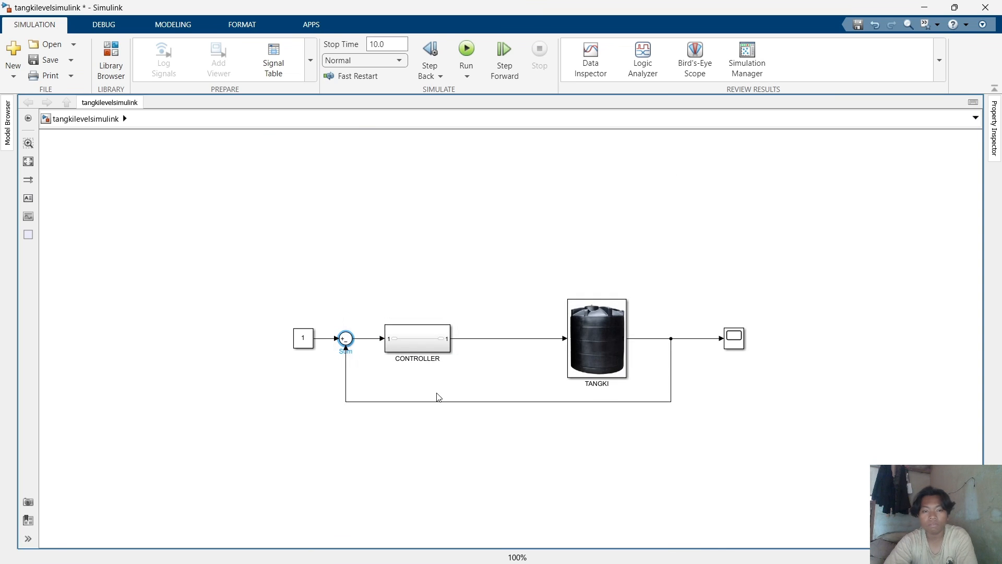
Open the CONTROLLER subsystem, move its inport left and delete the line between inport and outport.
{"action": "double_click", "coordinate": [423, 343]}
{"action": "left_click_drag", "start_coordinate": [429, 342], "coordinate": [126, 342]}
{"action": "left_click", "coordinate": [209, 404]}
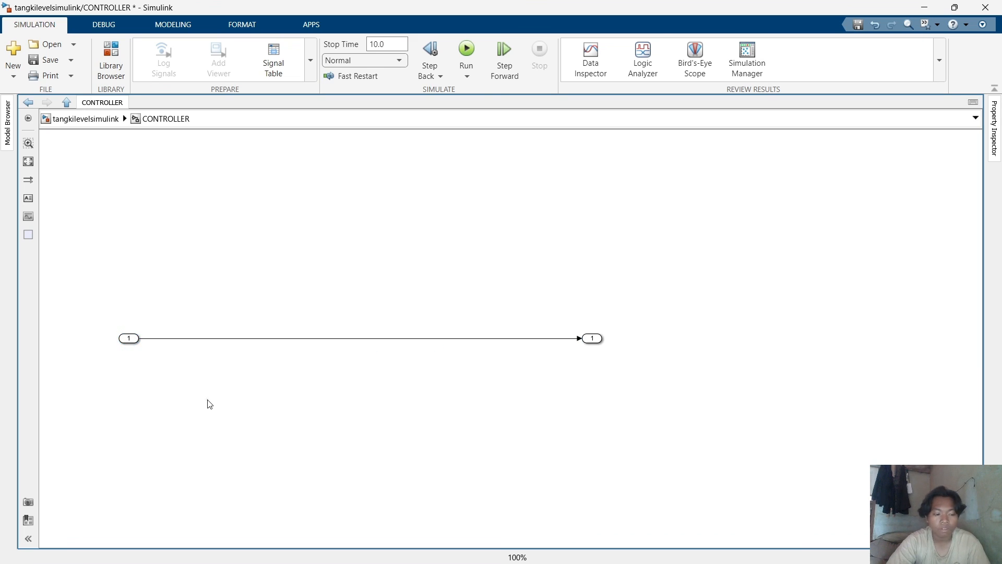
{"action": "left_click", "coordinate": [304, 338]}
{"action": "key", "text": "Delete"}
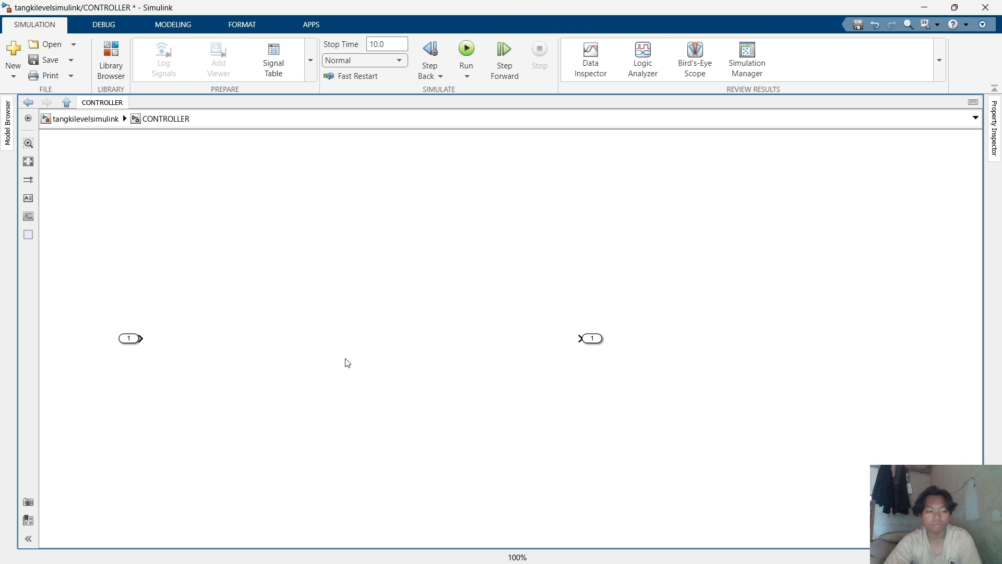
Switch to MATLAB and browse the model and parameter files in the current folder.
{"action": "left_click", "coordinate": [130, 343]}
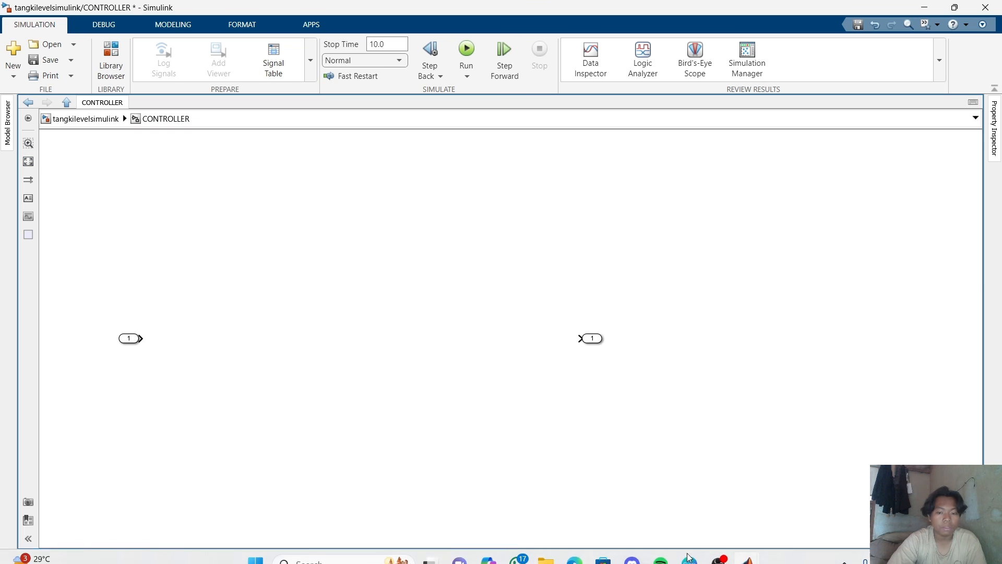
{"action": "mouse_move", "coordinate": [745, 553]}
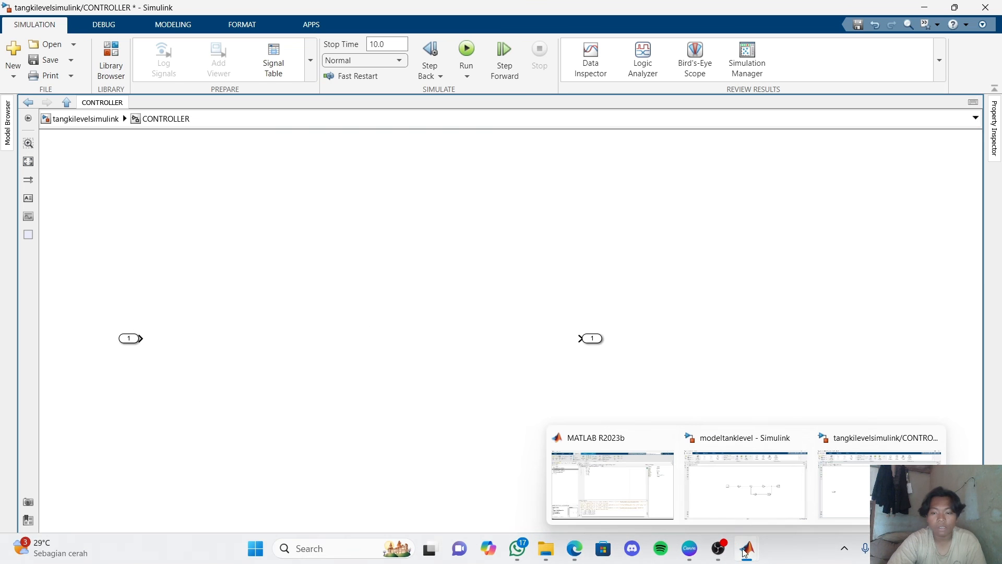
{"action": "left_click", "coordinate": [662, 492]}
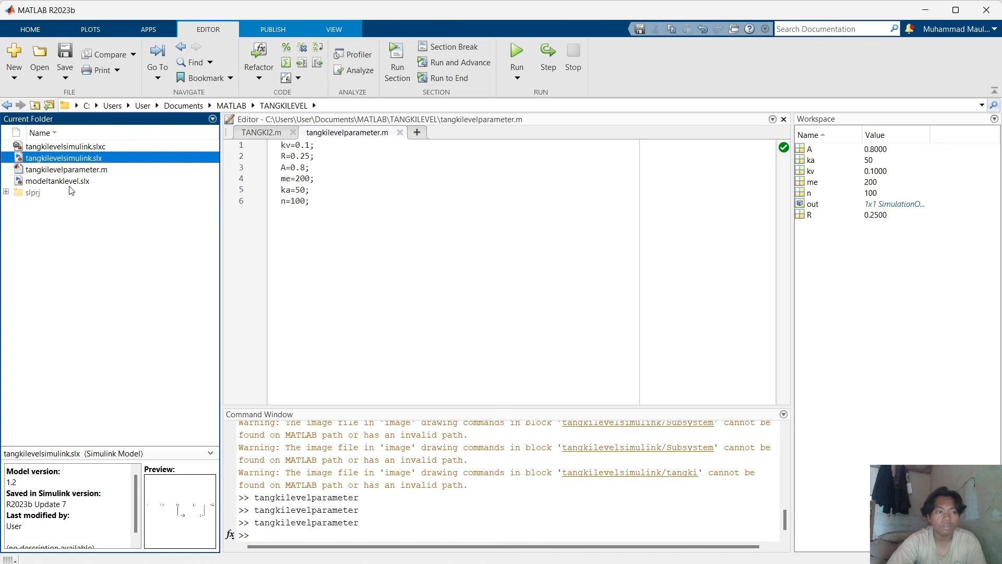
{"action": "left_click", "coordinate": [92, 147]}
{"action": "left_click", "coordinate": [95, 157]}
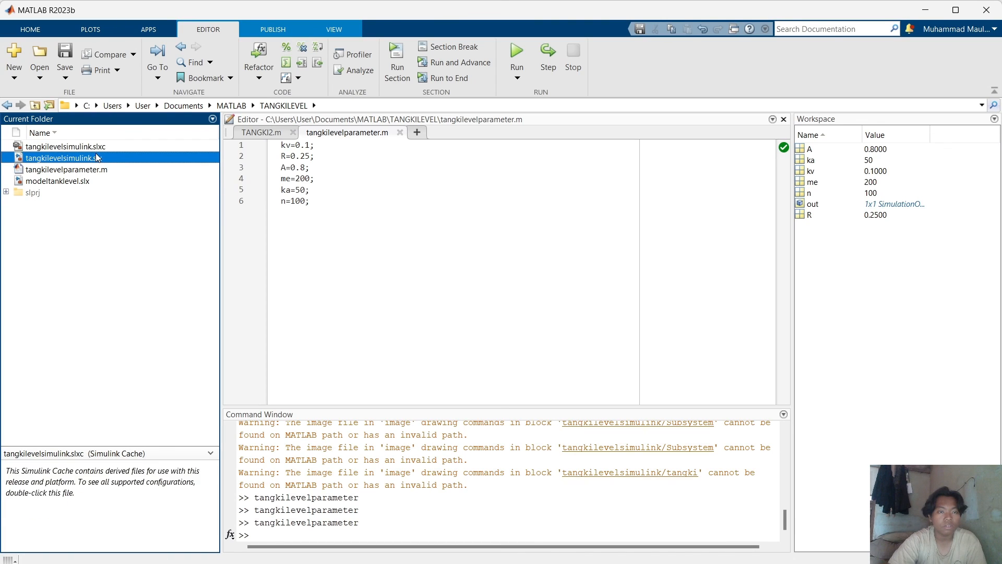
{"action": "left_click", "coordinate": [96, 179]}
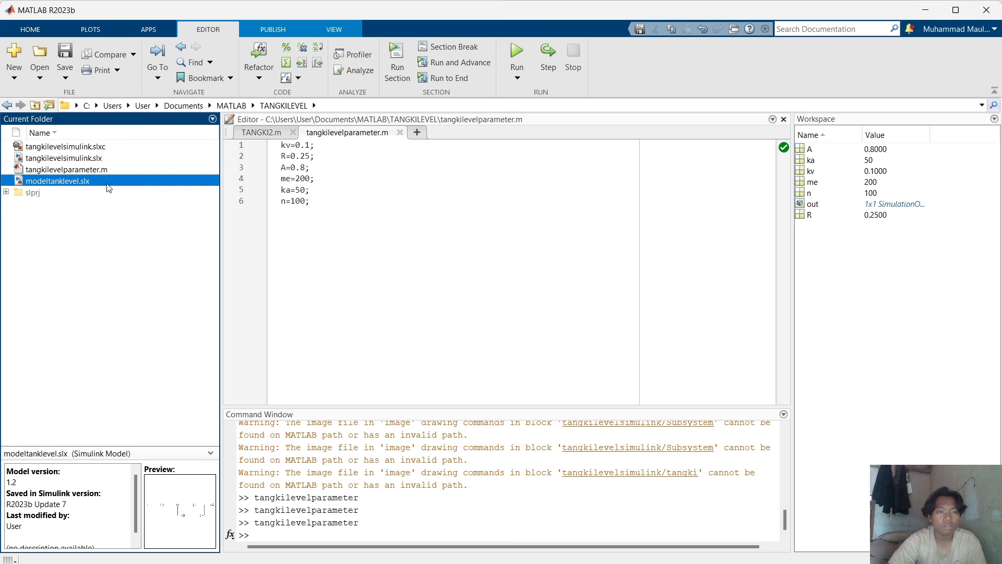
{"action": "left_click", "coordinate": [92, 149]}
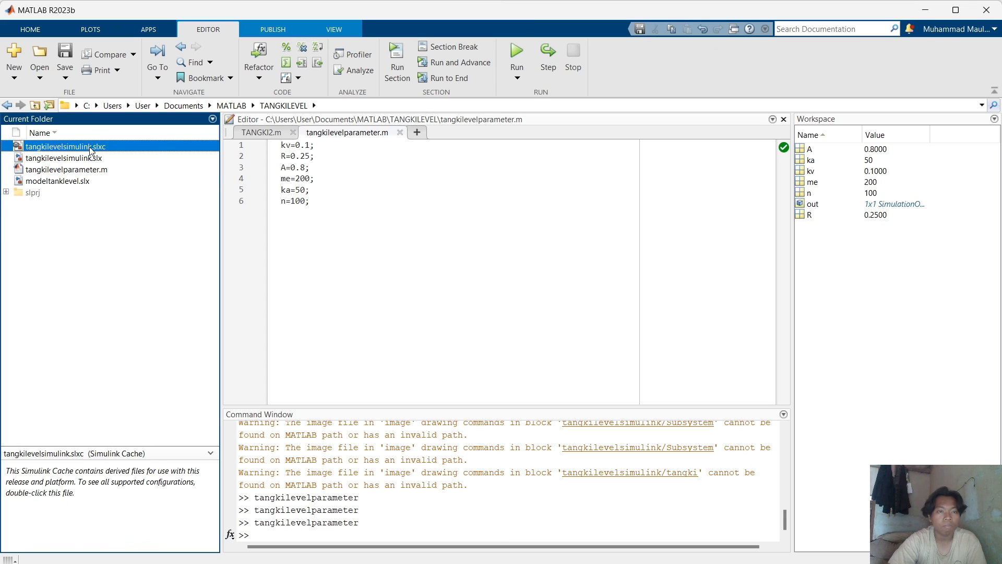
{"action": "left_click", "coordinate": [92, 158]}
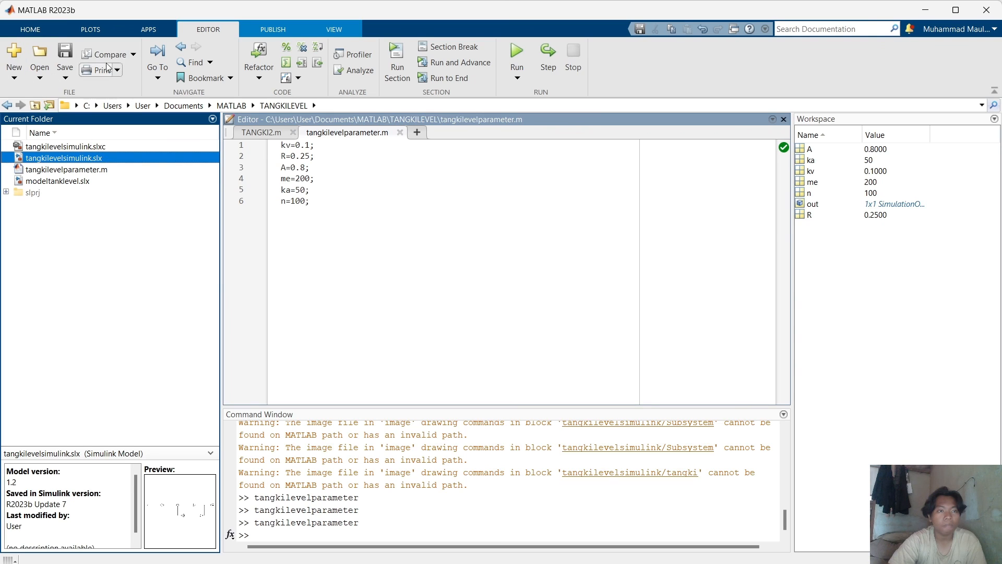
Create a new script and paste the tank parameter definitions kv, R, A, me, ka and n into it.
{"action": "left_click", "coordinate": [22, 77]}
{"action": "left_click", "coordinate": [29, 96]}
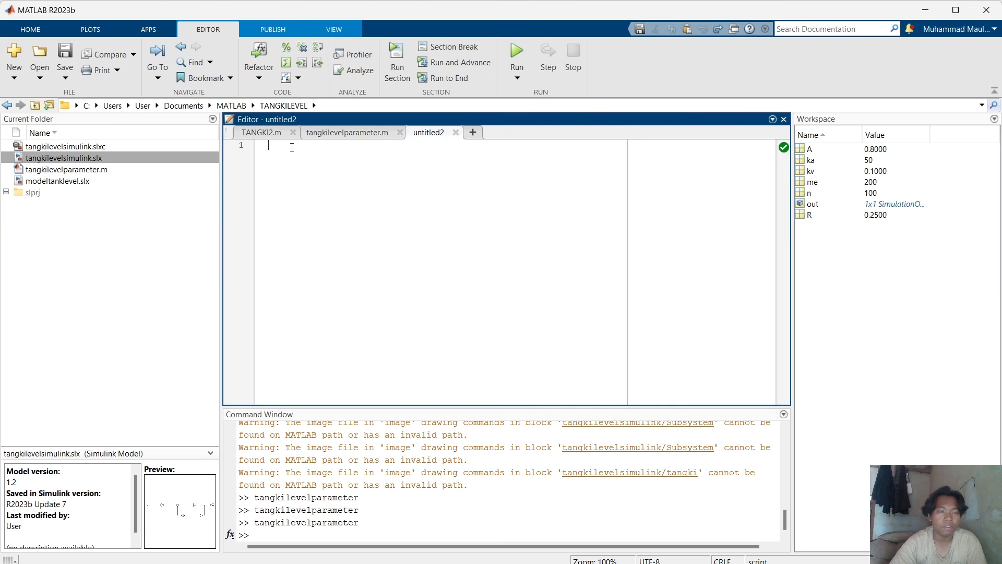
{"action": "type", "text": "kv=0.1; R=0.25; A=0.8; me=200; ka=50; n=100;"}
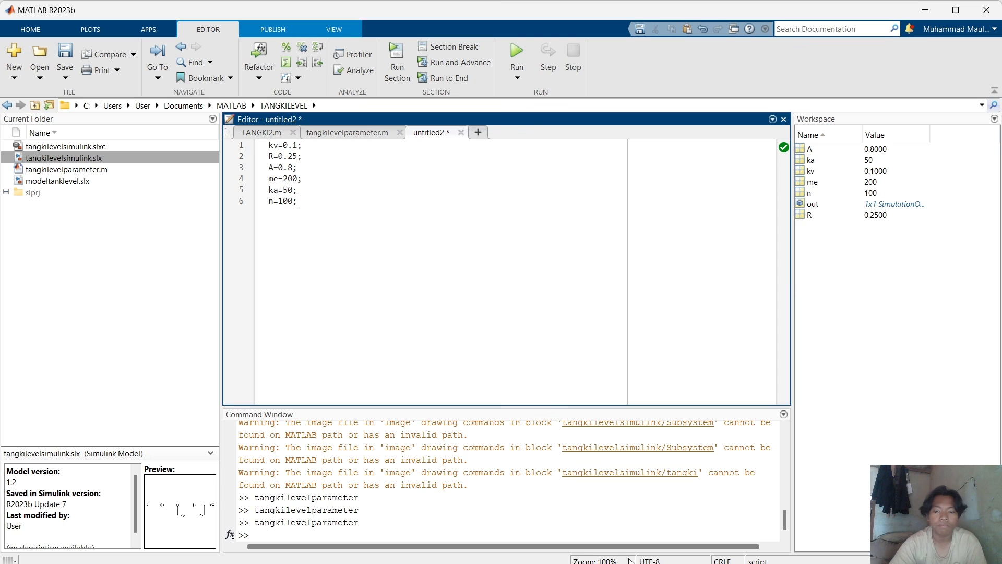
Return to the CONTROLLER subsystem, add a Gain block after the inport and connect the inport to it.
{"action": "mouse_move", "coordinate": [734, 551]}
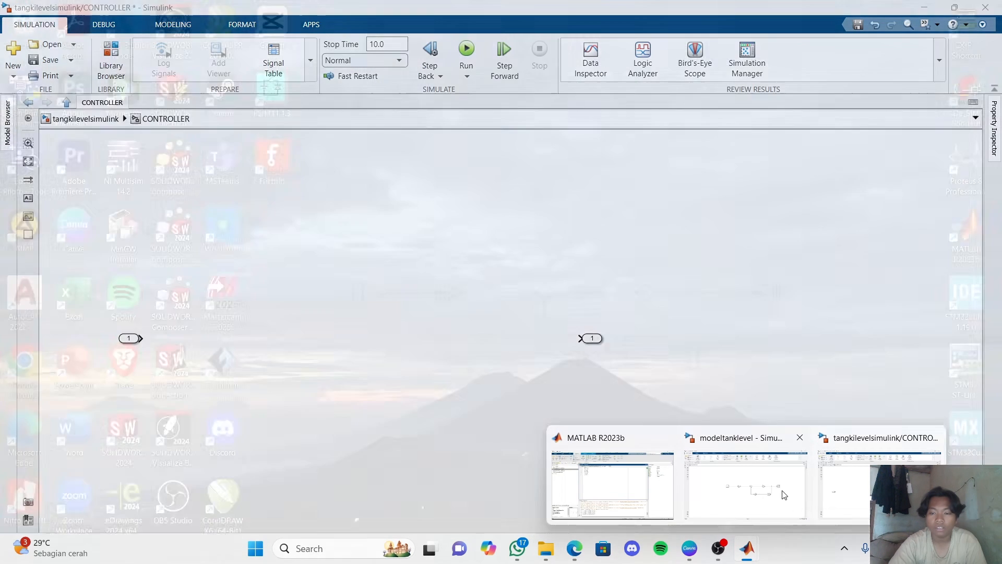
{"action": "mouse_move", "coordinate": [772, 489]}
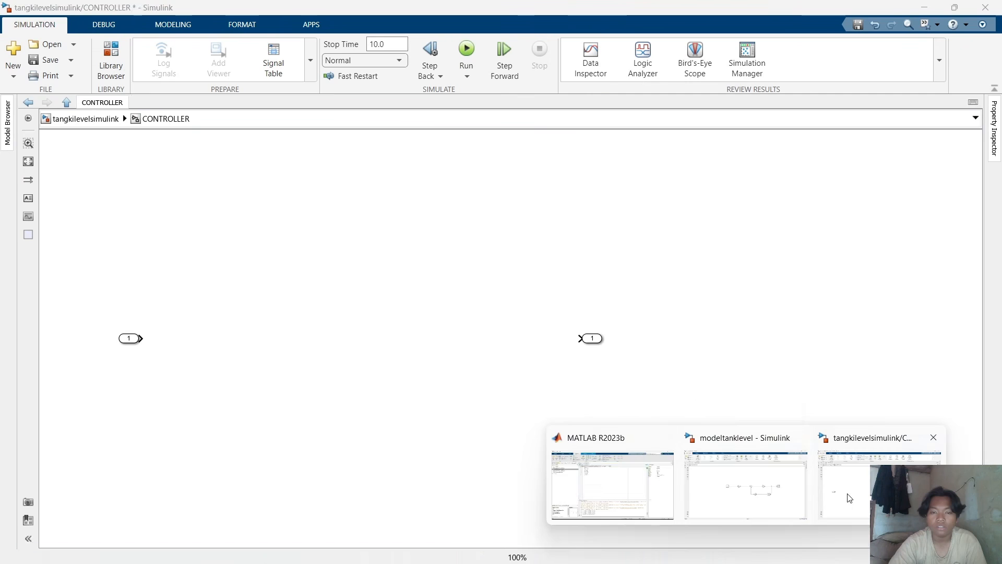
{"action": "left_click", "coordinate": [845, 494]}
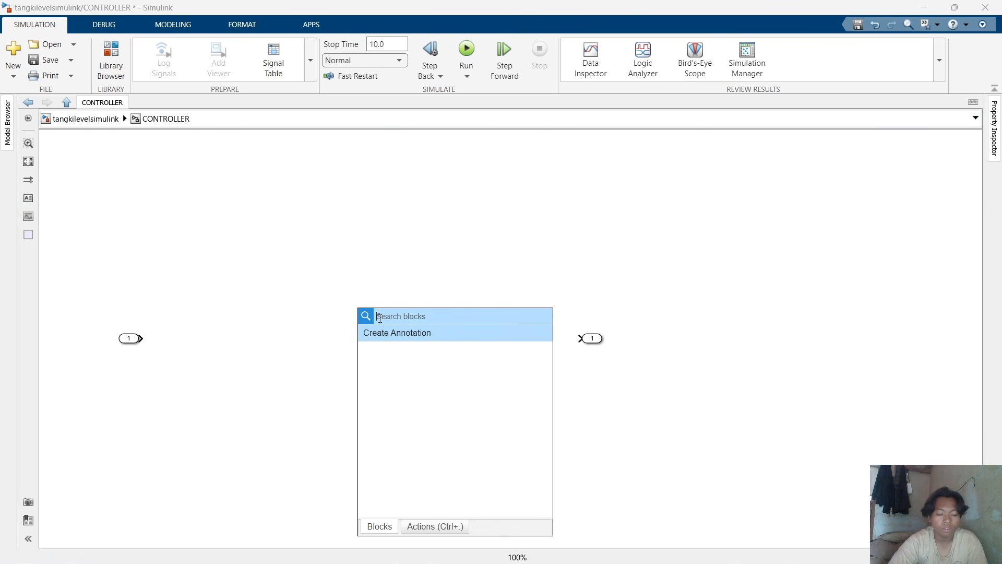
{"action": "type", "text": "gain"}
{"action": "key", "text": "Return"}
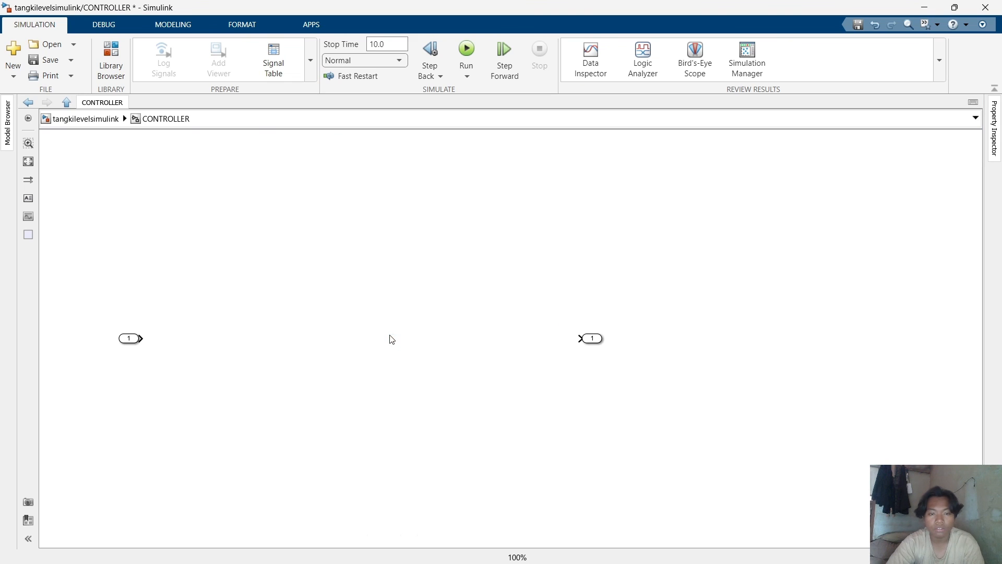
{"action": "left_click_drag", "start_coordinate": [360, 312], "coordinate": [196, 340]}
{"action": "left_click", "coordinate": [197, 380]}
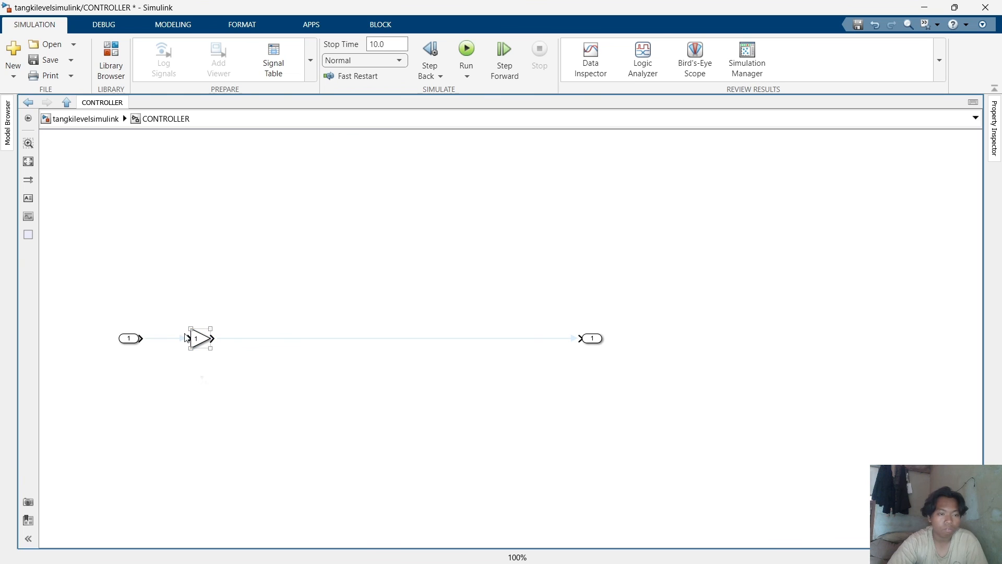
{"action": "left_click", "coordinate": [150, 338]}
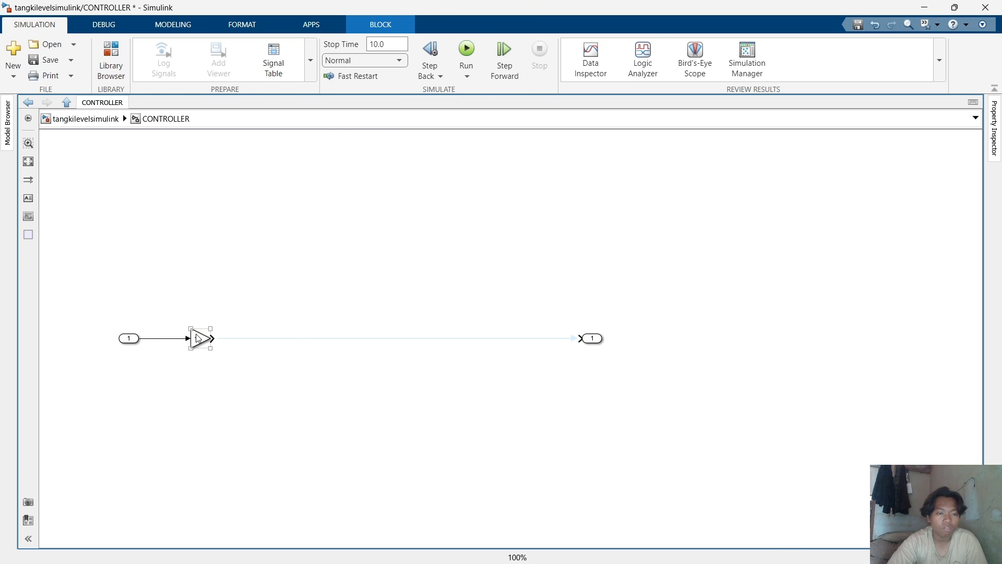
Set the Gain block's gain to ke*ka.
{"action": "double_click", "coordinate": [197, 339]}
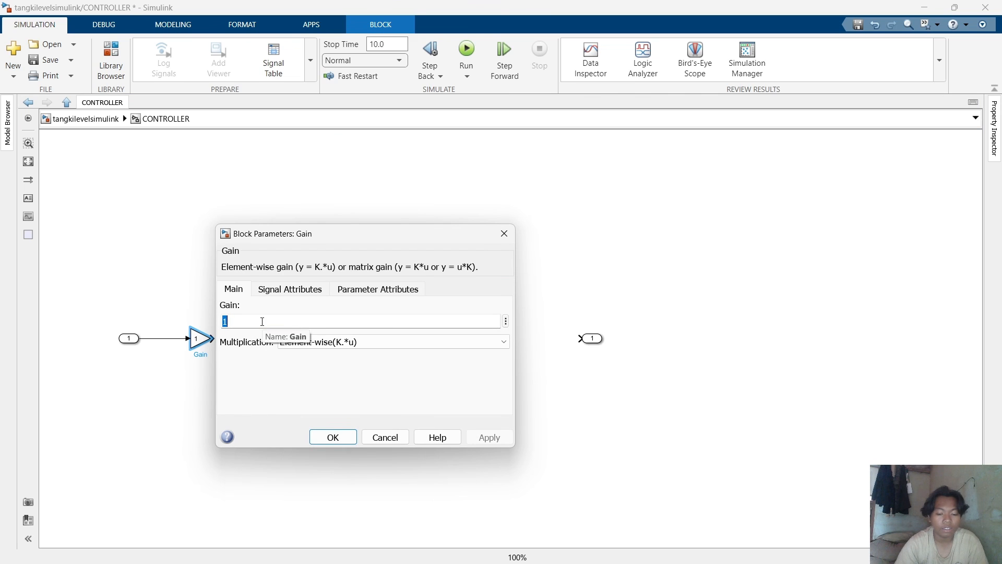
{"action": "type", "text": "ke"}
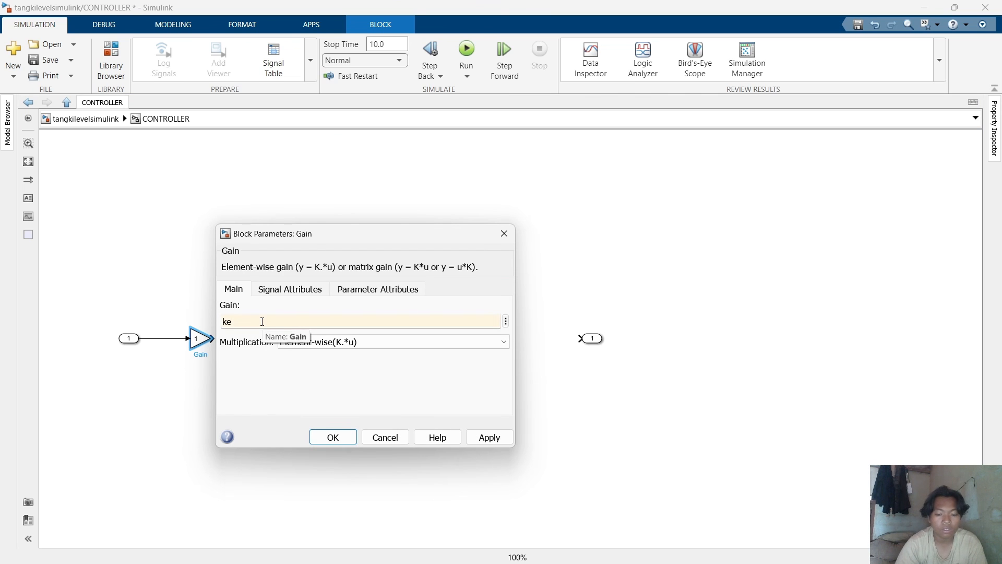
{"action": "type", "text": "*"}
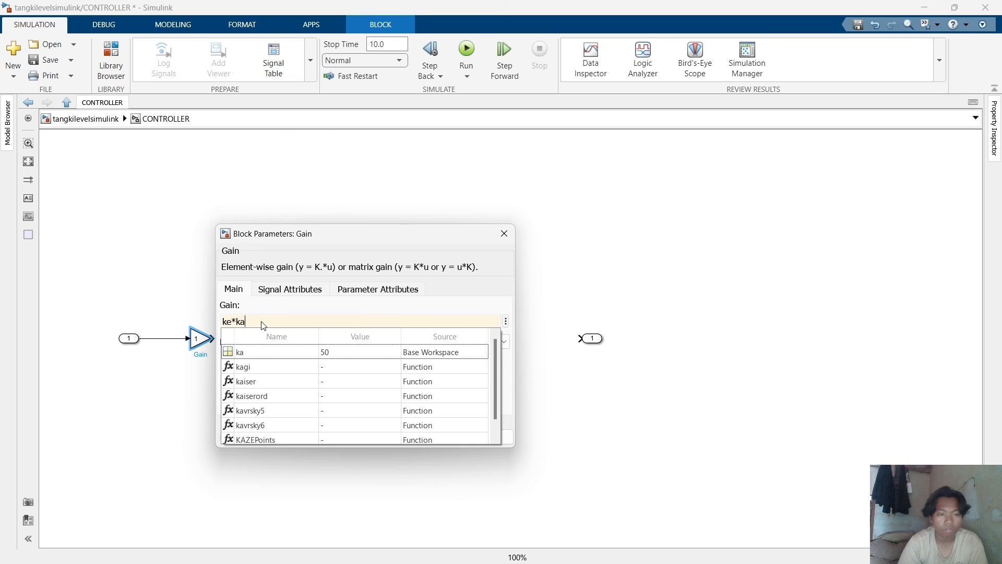
{"action": "left_click", "coordinate": [262, 321]}
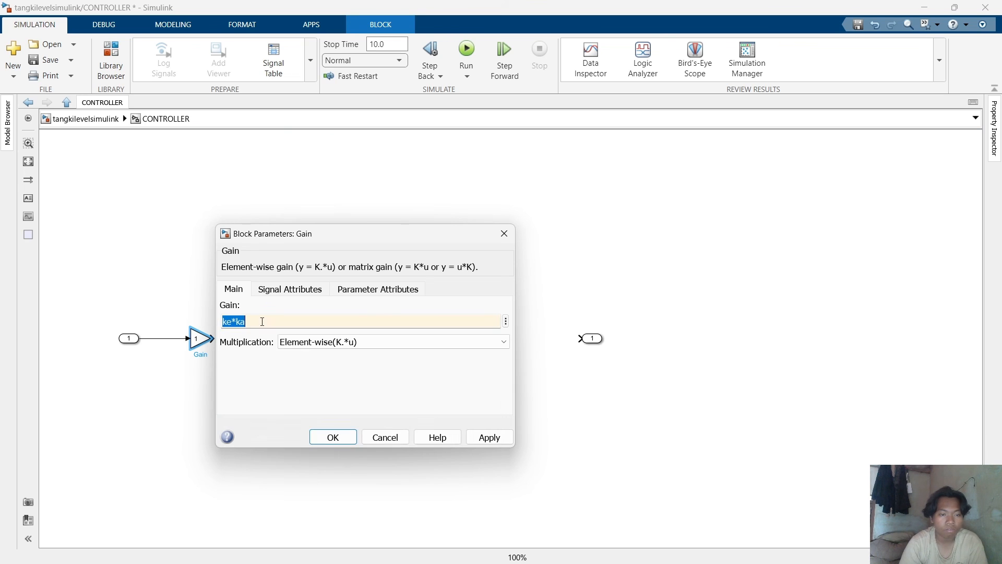
{"action": "key", "text": "Return"}
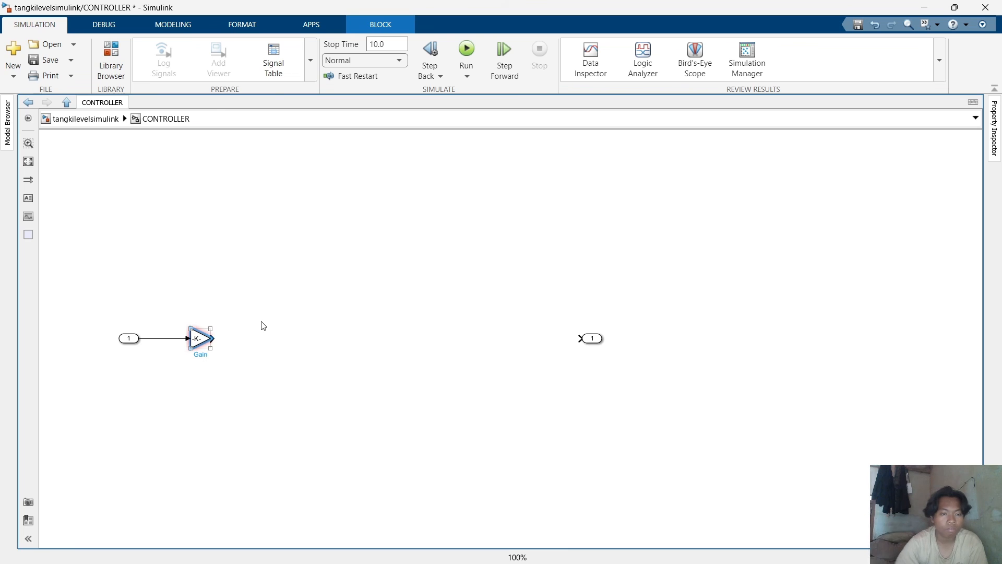
Enlarge the ke*ka Gain block so its expression shows.
{"action": "mouse_move", "coordinate": [212, 339]}
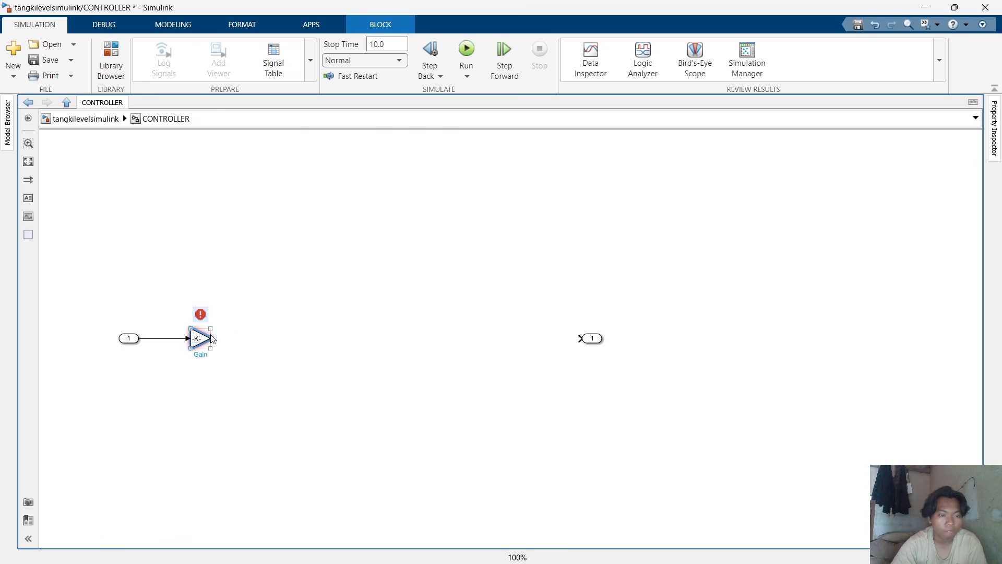
{"action": "mouse_move", "coordinate": [212, 348]}
{"action": "left_mouse_down"}
{"action": "mouse_move", "coordinate": [238, 359]}
{"action": "mouse_move", "coordinate": [213, 351]}
{"action": "left_mouse_up"}
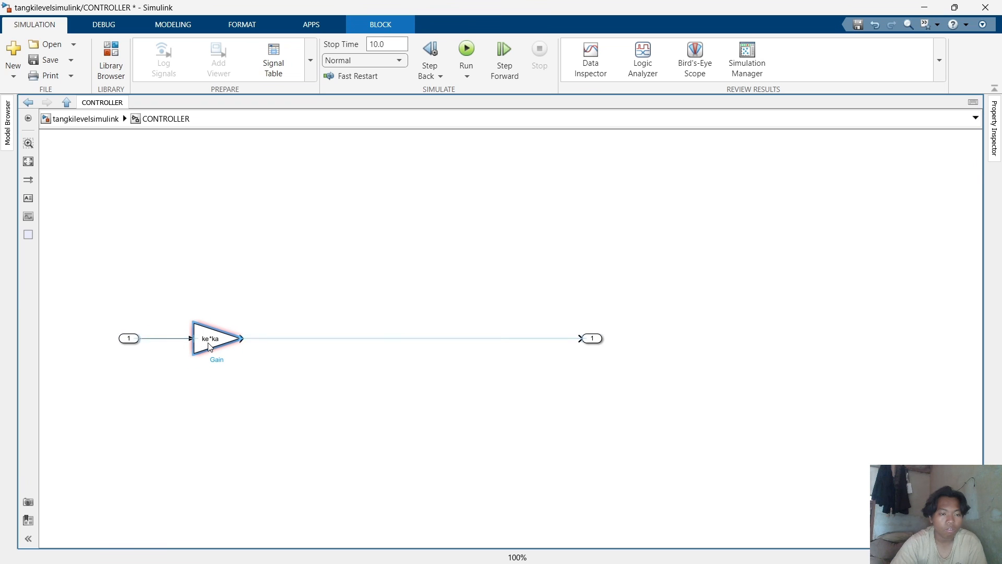
{"action": "left_click", "coordinate": [275, 419]}
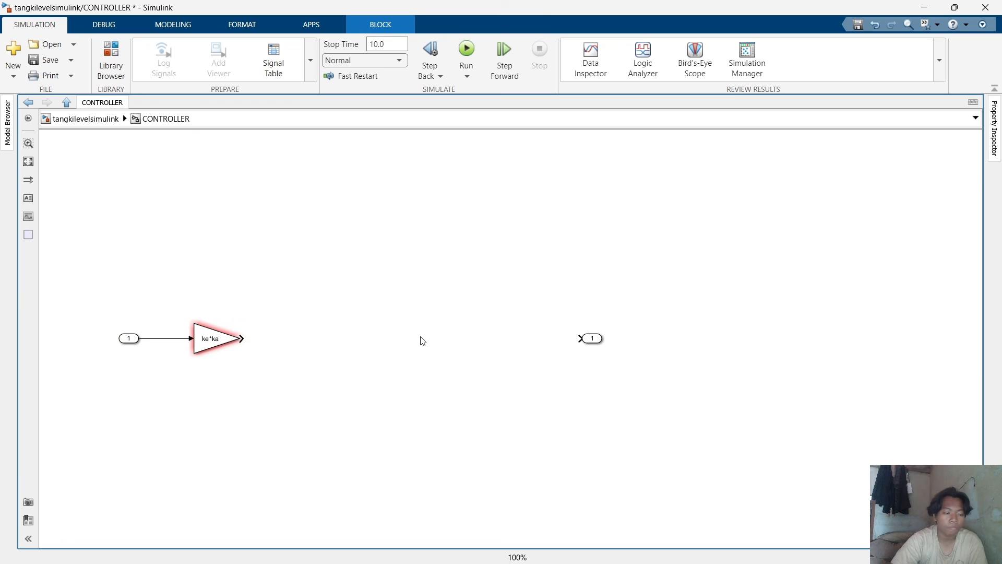
{"action": "left_click", "coordinate": [204, 348]}
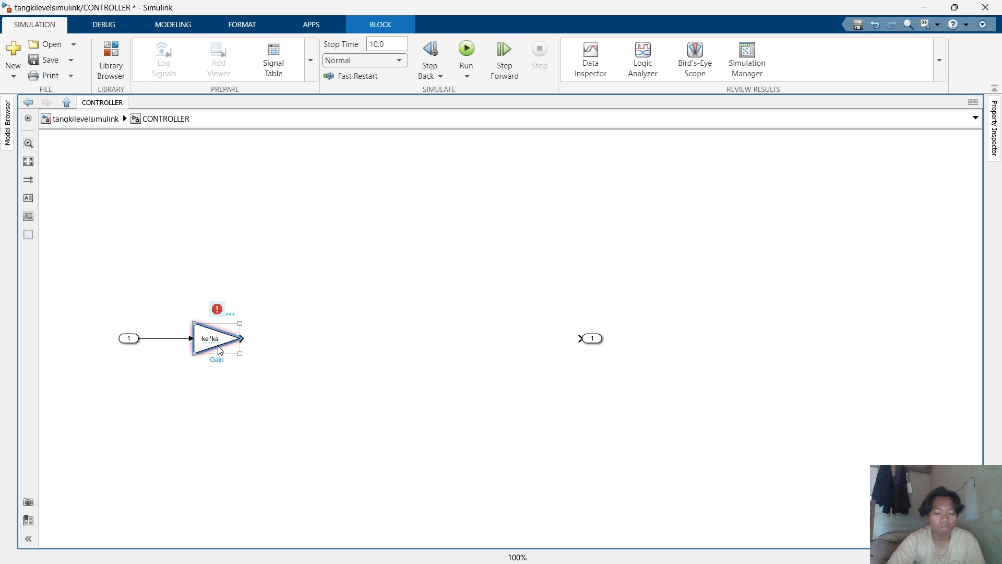
Duplicate the gain block after the first one and set the copy's gain to 133.
{"action": "left_click_drag", "start_coordinate": [205, 341], "coordinate": [280, 338]}
{"action": "left_click", "coordinate": [296, 351]}
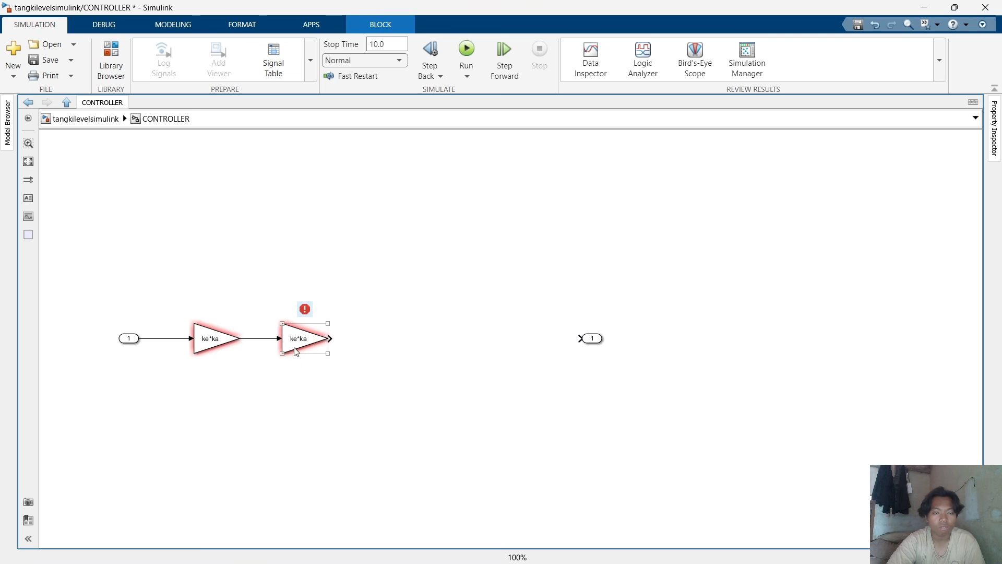
{"action": "double_click", "coordinate": [303, 342]}
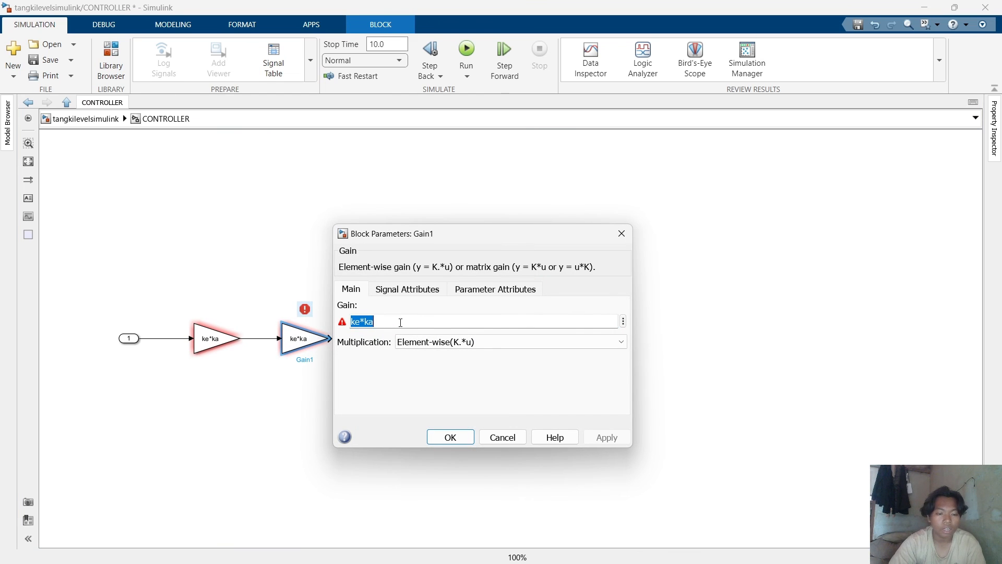
{"action": "type", "text": "133"}
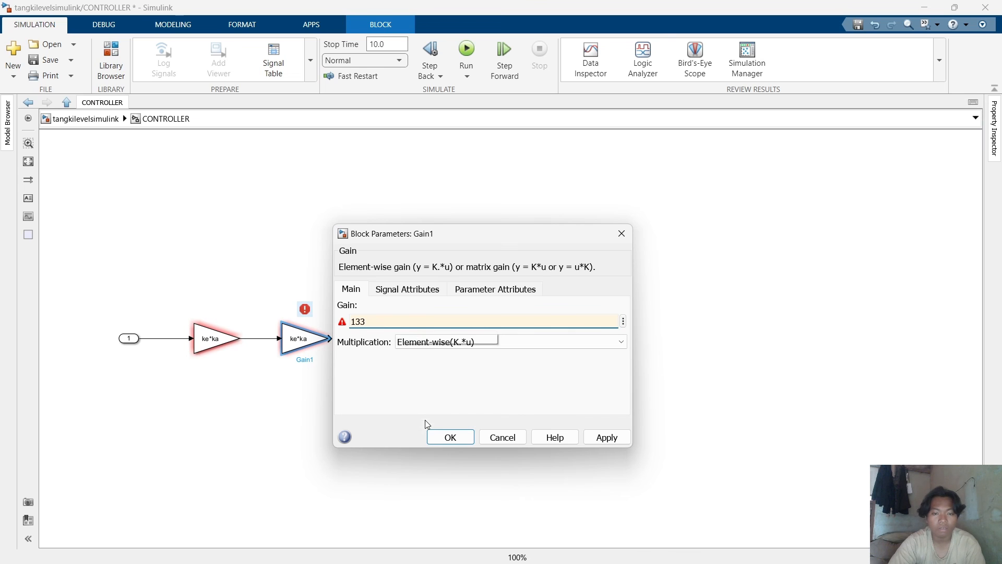
{"action": "left_click", "coordinate": [443, 436]}
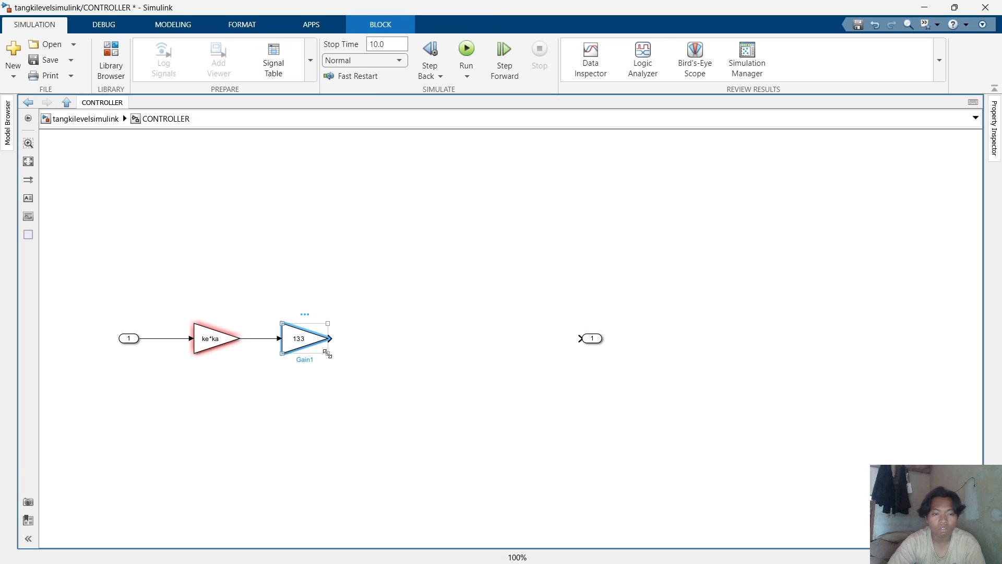
Shrink the 133 gain block back to a small size.
{"action": "left_click_drag", "start_coordinate": [328, 353], "coordinate": [303, 349]}
{"action": "left_click", "coordinate": [302, 350]}
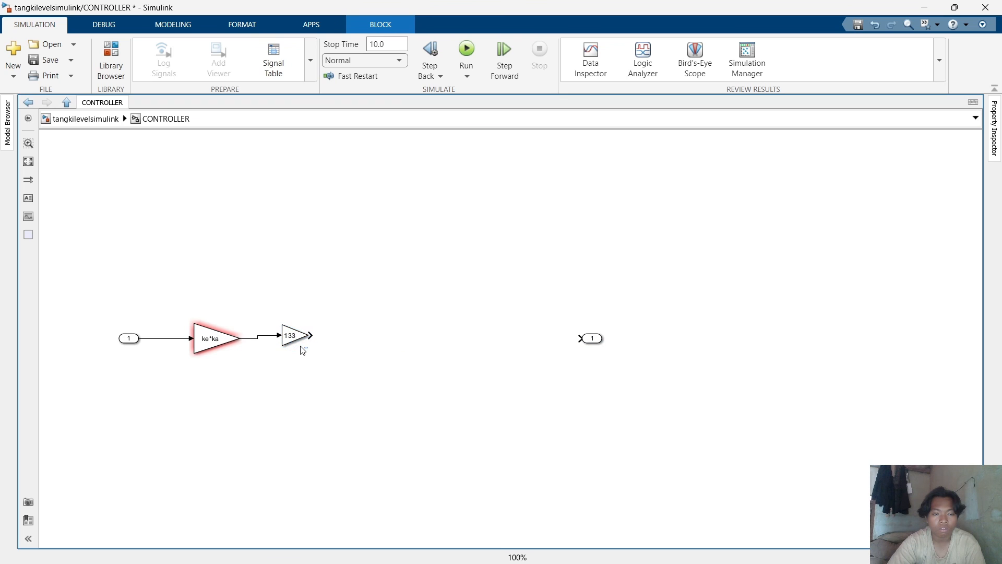
{"action": "left_click", "coordinate": [298, 347]}
{"action": "left_click_drag", "start_coordinate": [307, 351], "coordinate": [295, 338]}
{"action": "left_click", "coordinate": [340, 396]}
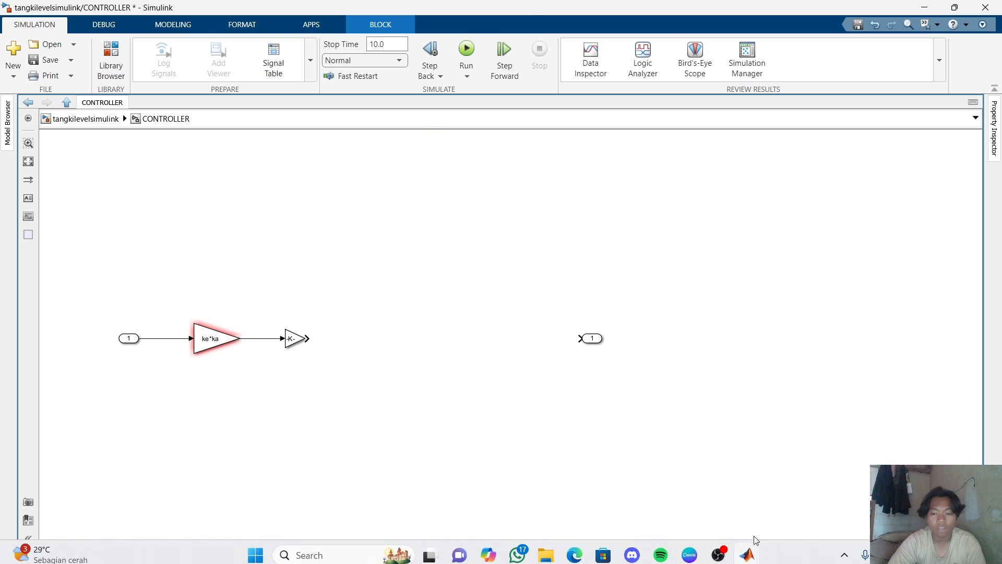
Switch to the Canva presentation to review the proportional control equations, then return to Simulink.
{"action": "left_click", "coordinate": [698, 549]}
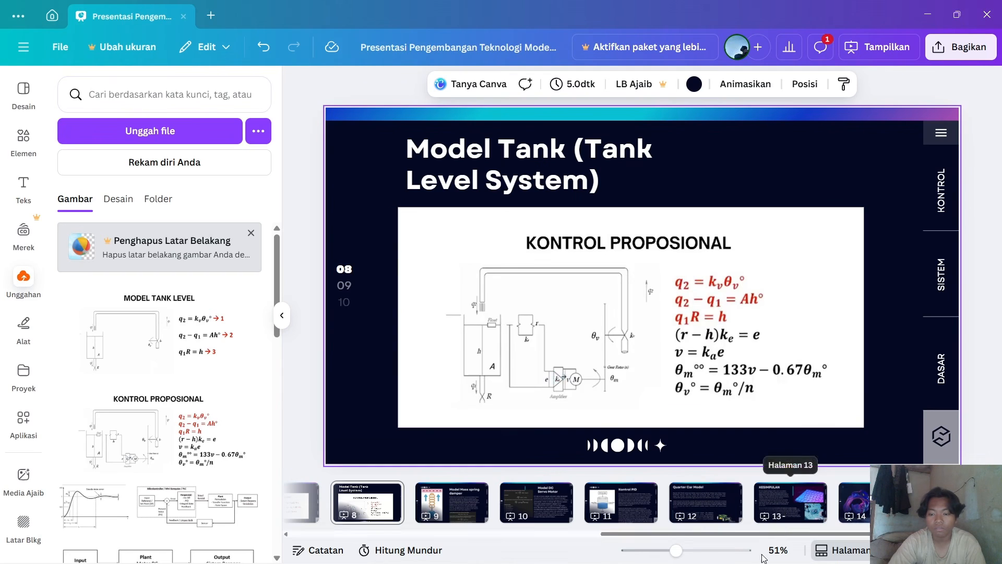
{"action": "mouse_move", "coordinate": [762, 559]}
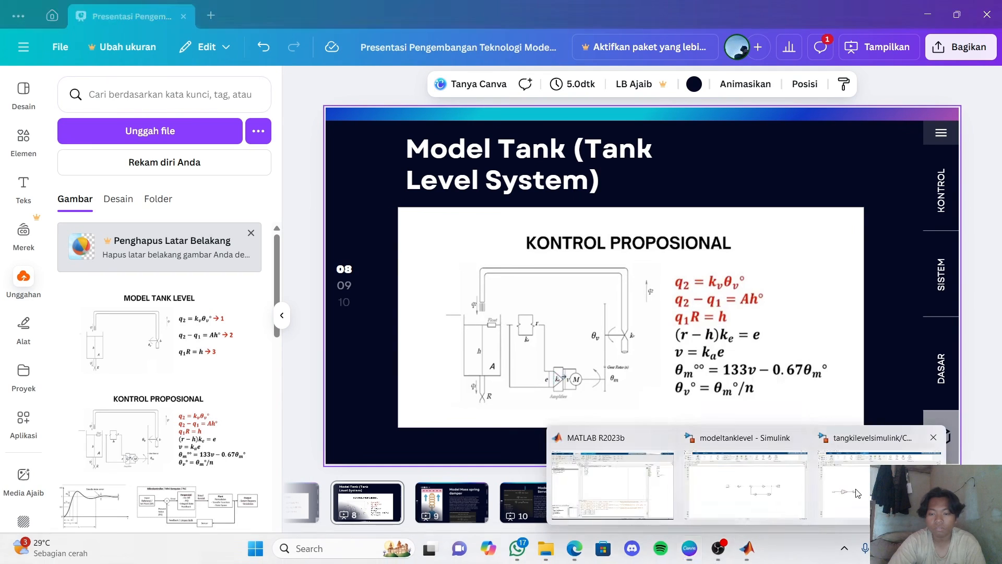
{"action": "left_click", "coordinate": [976, 454]}
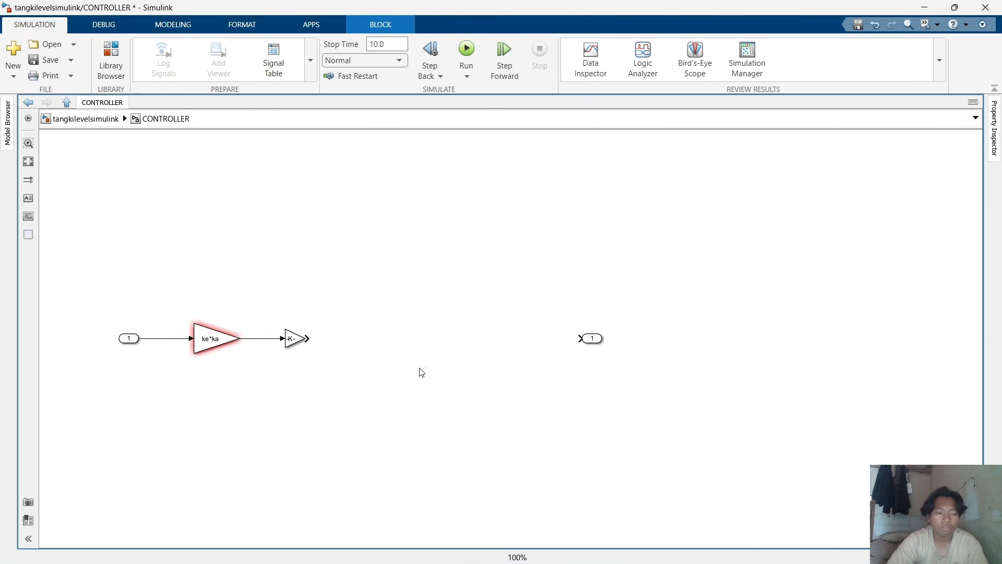
Add a Sum block after the 133 gain block and connect it.
{"action": "double_click", "coordinate": [503, 342]}
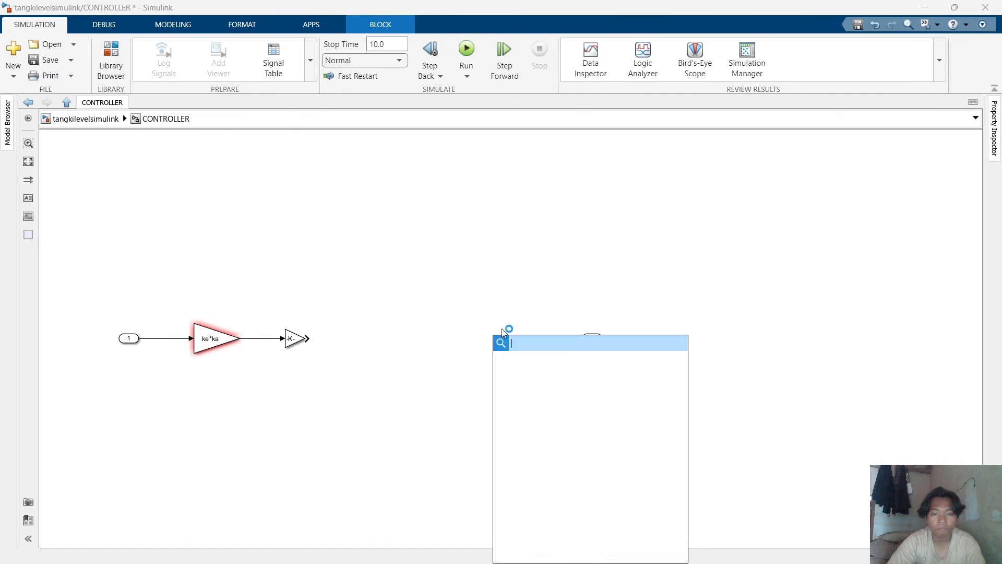
{"action": "type", "text": "sum"}
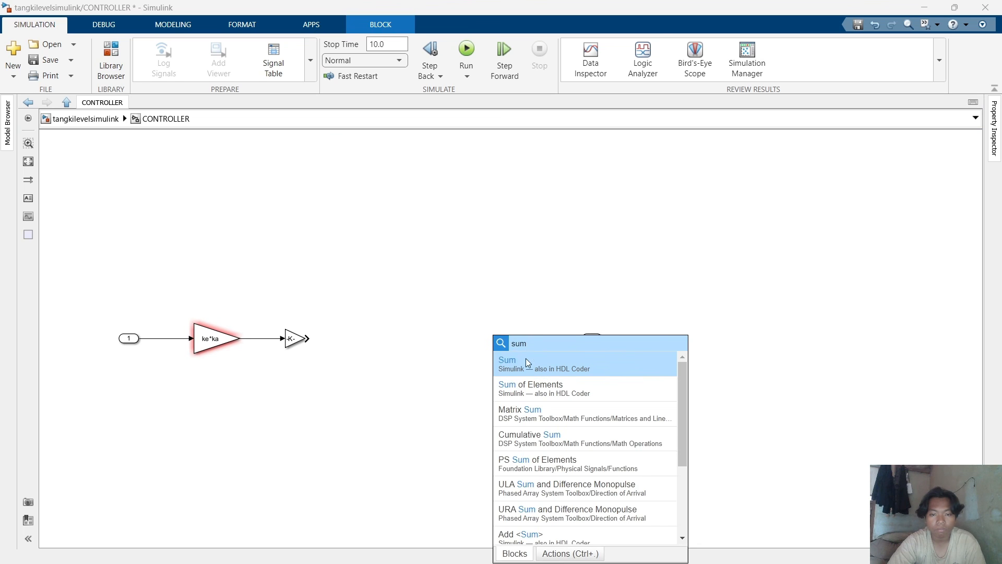
{"action": "left_click", "coordinate": [525, 358]}
{"action": "left_click_drag", "start_coordinate": [494, 344], "coordinate": [352, 342]}
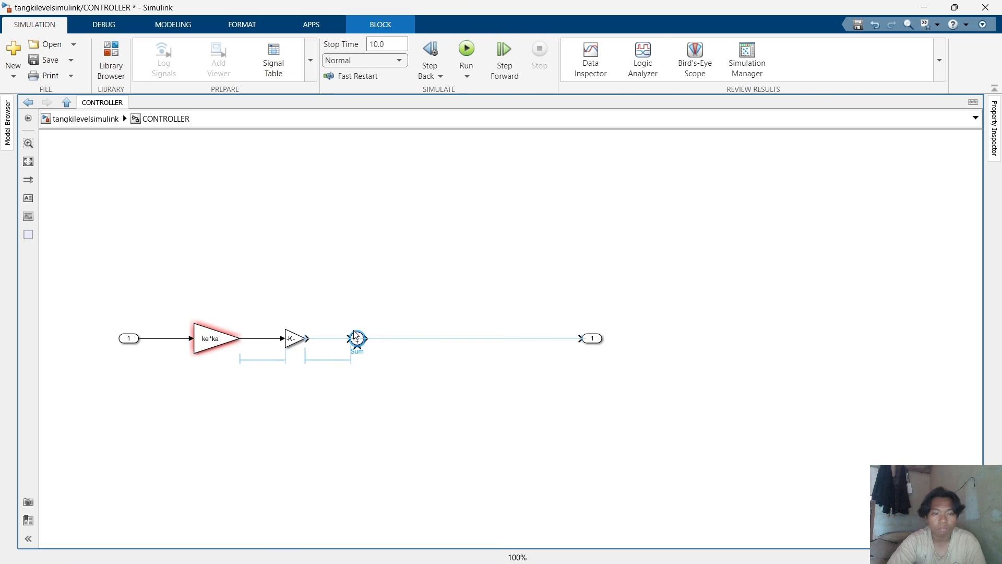
{"action": "left_click", "coordinate": [331, 376]}
{"action": "left_click", "coordinate": [330, 339]}
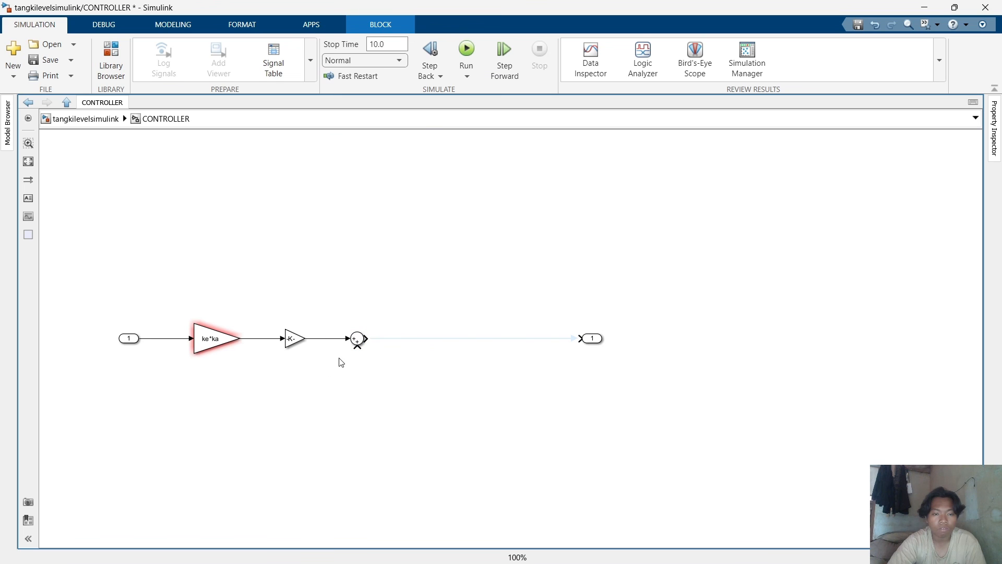
Paste a copy of the gain block onto the line just before the outport.
{"action": "key", "text": "ctrl+v"}
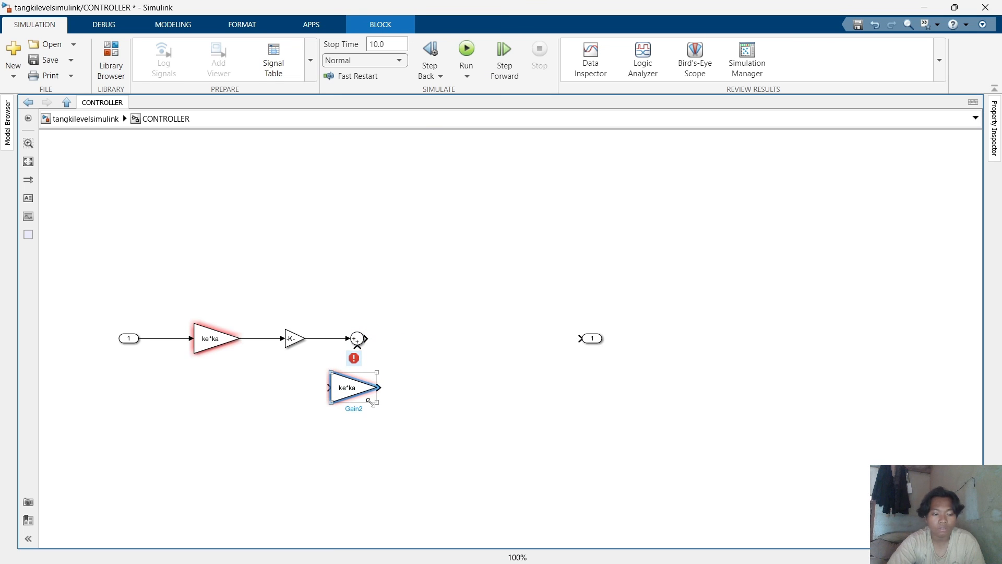
{"action": "left_click_drag", "start_coordinate": [372, 402], "coordinate": [517, 344]}
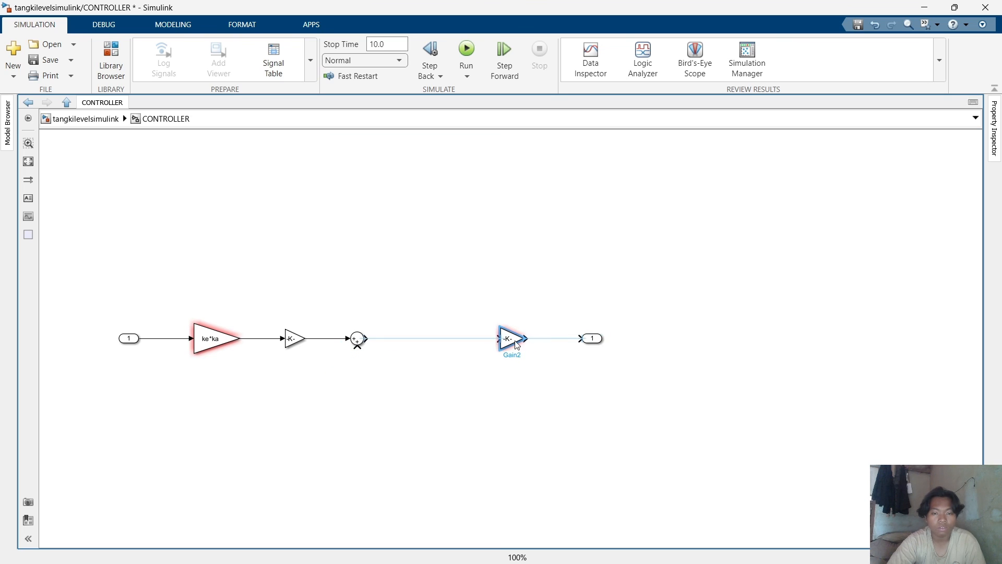
{"action": "left_click", "coordinate": [444, 405]}
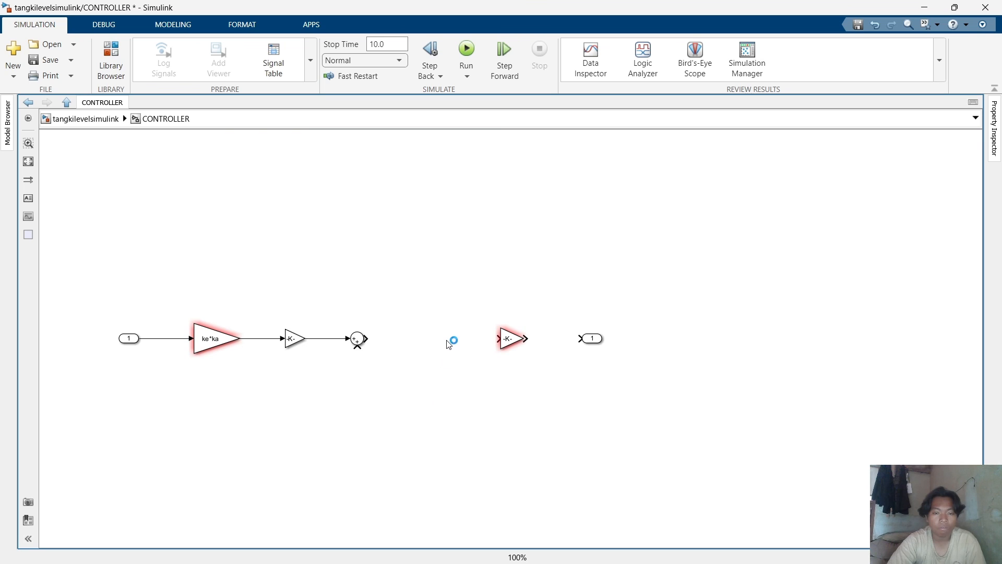
Insert an Integrator block between the Sum and the last gain, and wire the chain to the outport.
{"action": "double_click", "coordinate": [454, 401]}
{"action": "type", "text": "int"}
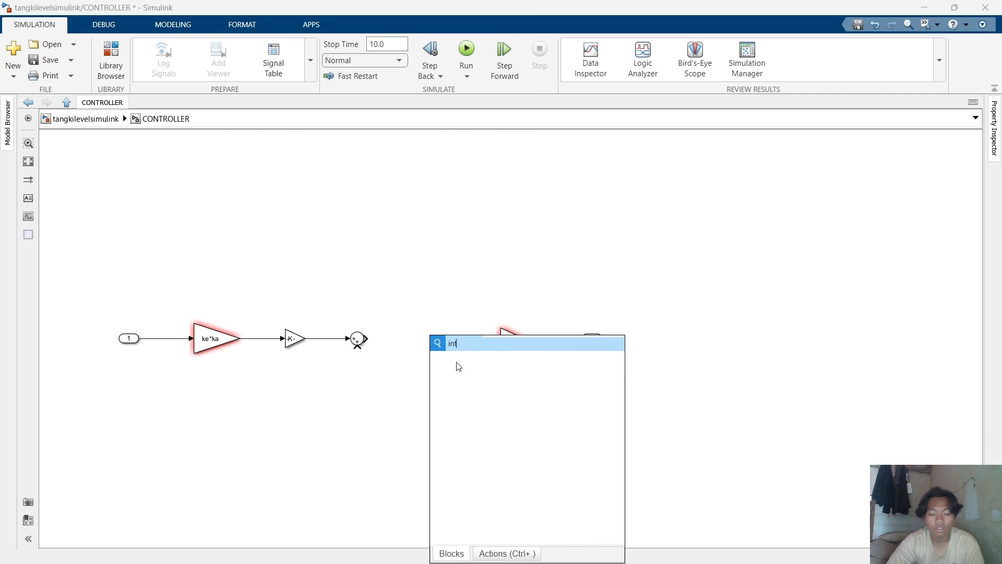
{"action": "type", "text": "e"}
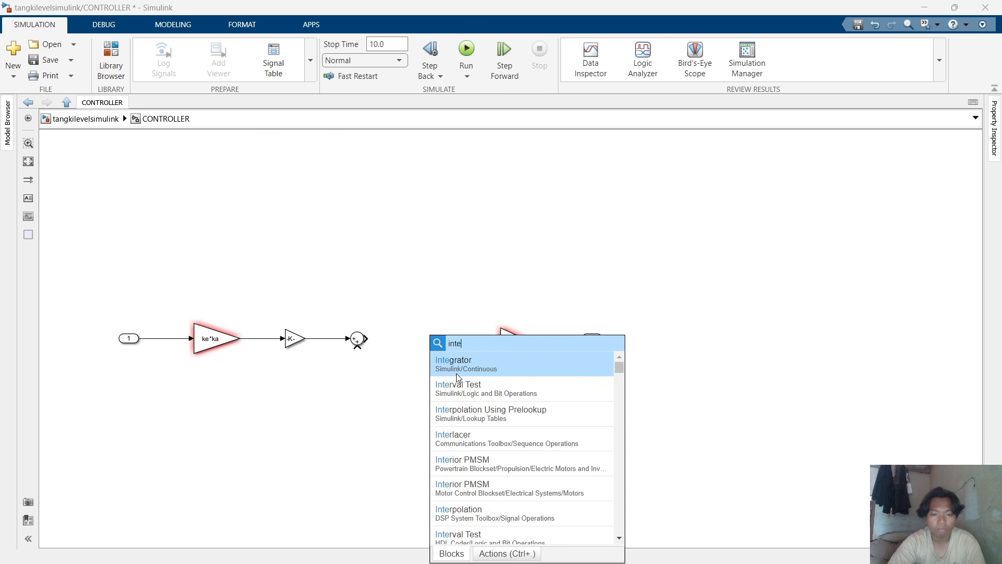
{"action": "left_click", "coordinate": [462, 364]}
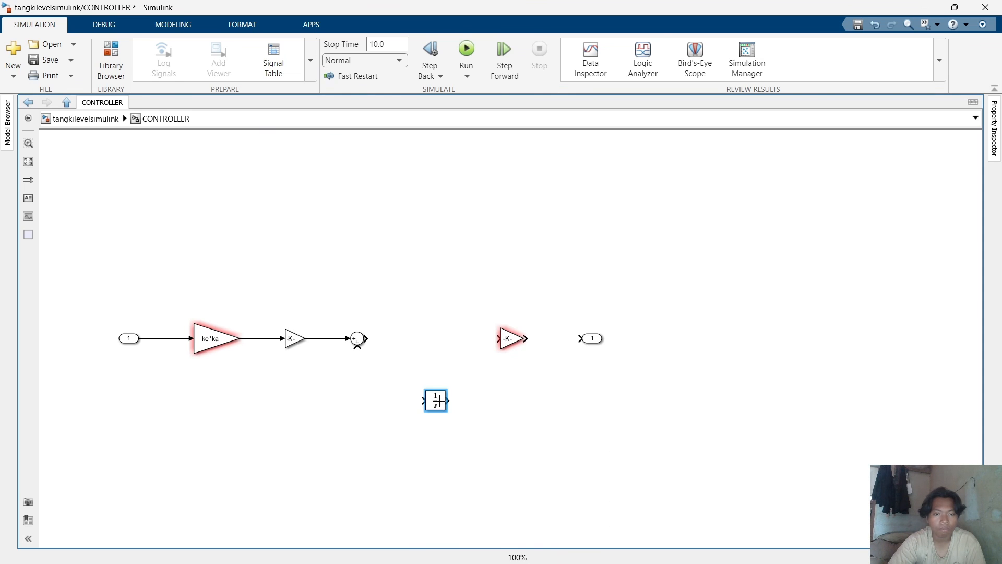
{"action": "left_click_drag", "start_coordinate": [437, 401], "coordinate": [421, 340]}
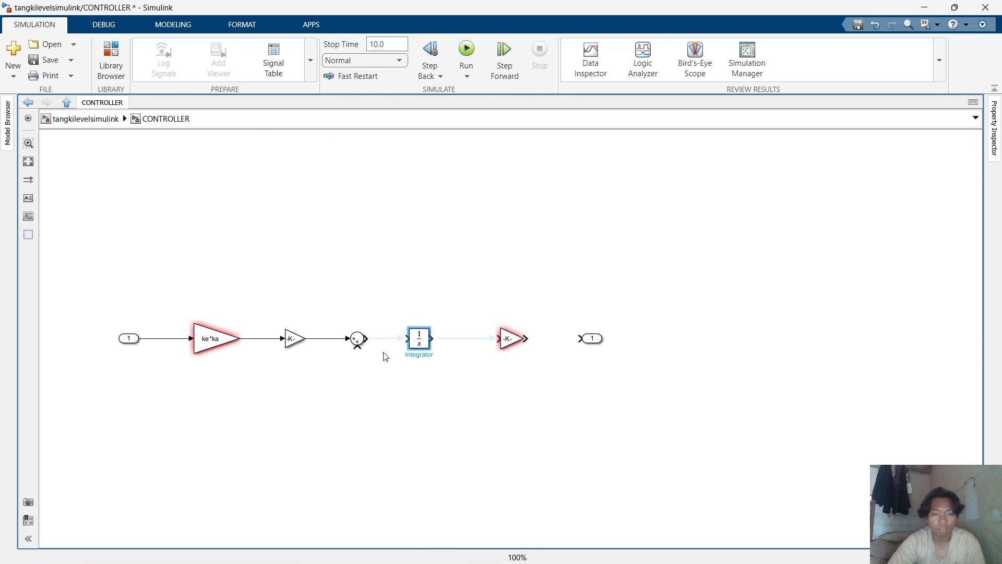
{"action": "left_click", "coordinate": [390, 338]}
{"action": "left_click", "coordinate": [490, 339]}
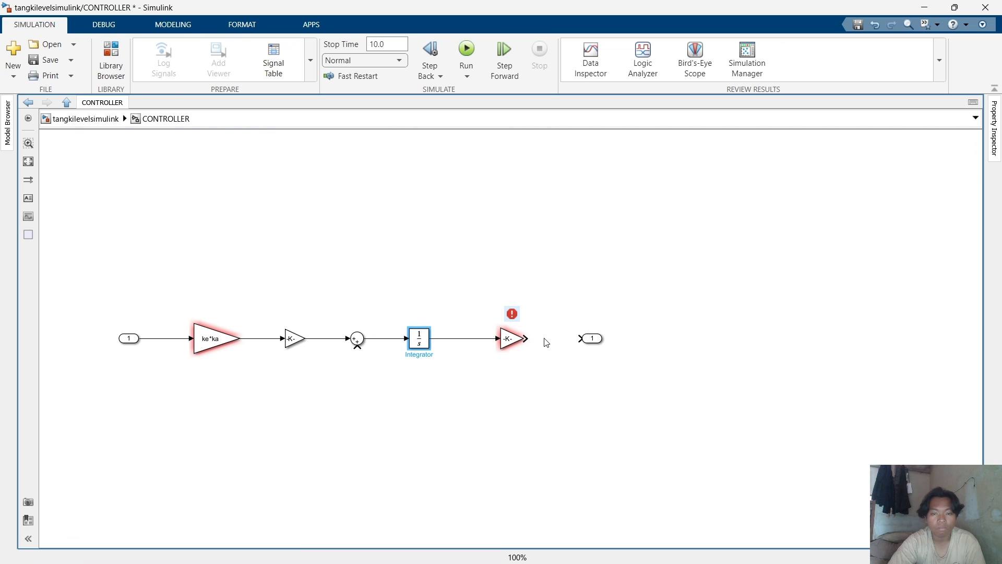
{"action": "left_click", "coordinate": [522, 338]}
{"action": "left_click", "coordinate": [543, 339]}
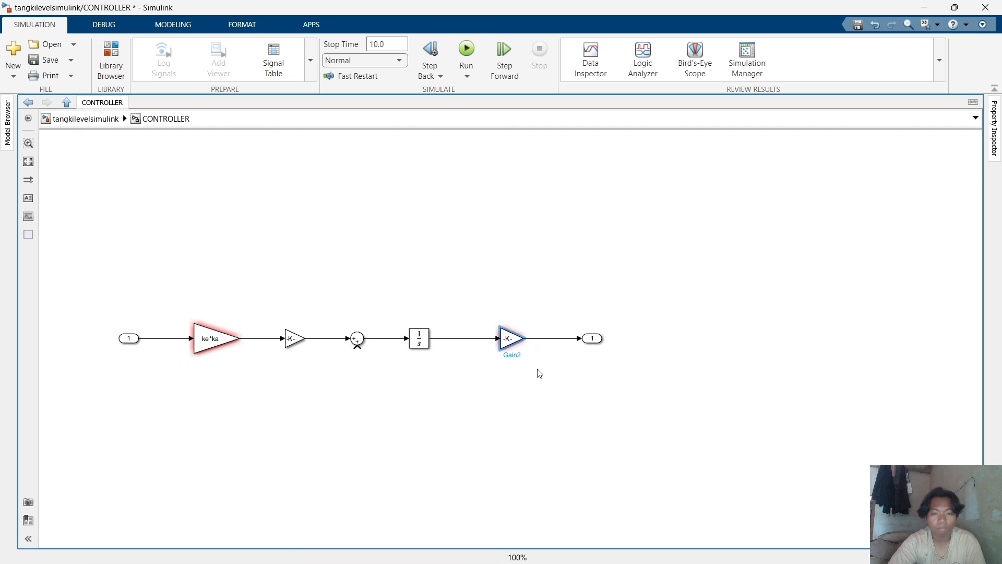
Set the last gain block's gain to 1/n.
{"action": "double_click", "coordinate": [510, 338]}
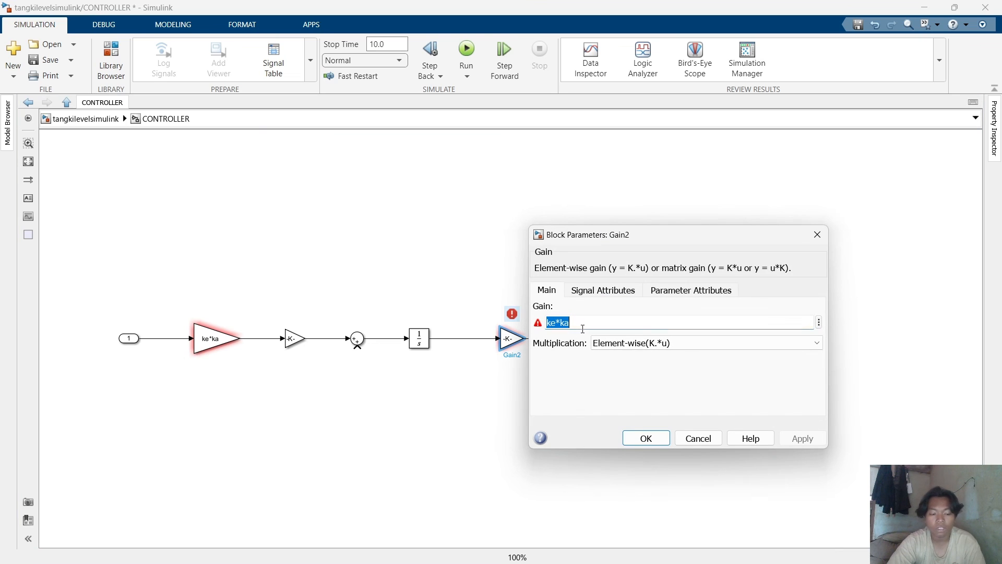
{"action": "type", "text": "1/n"}
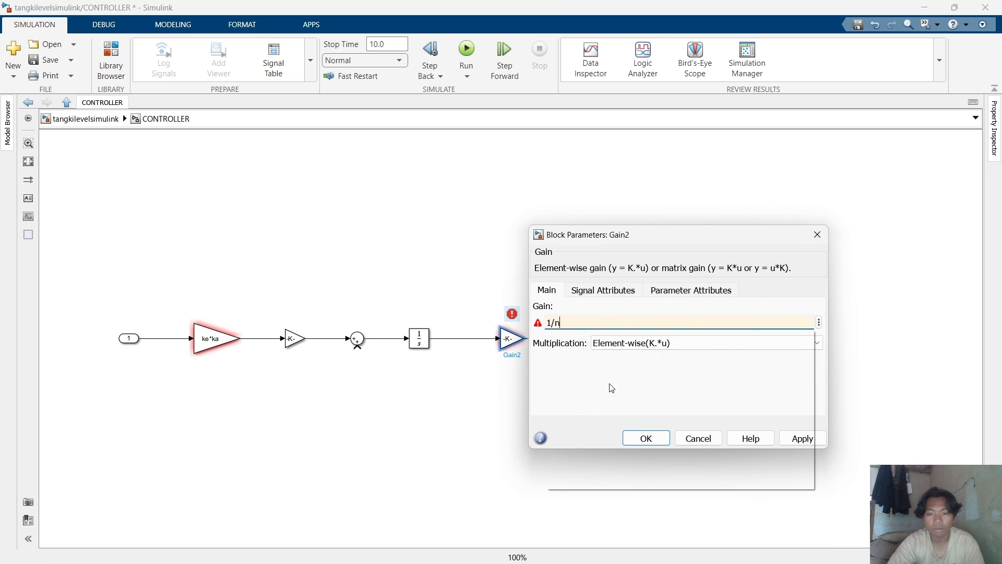
{"action": "left_click", "coordinate": [901, 459]}
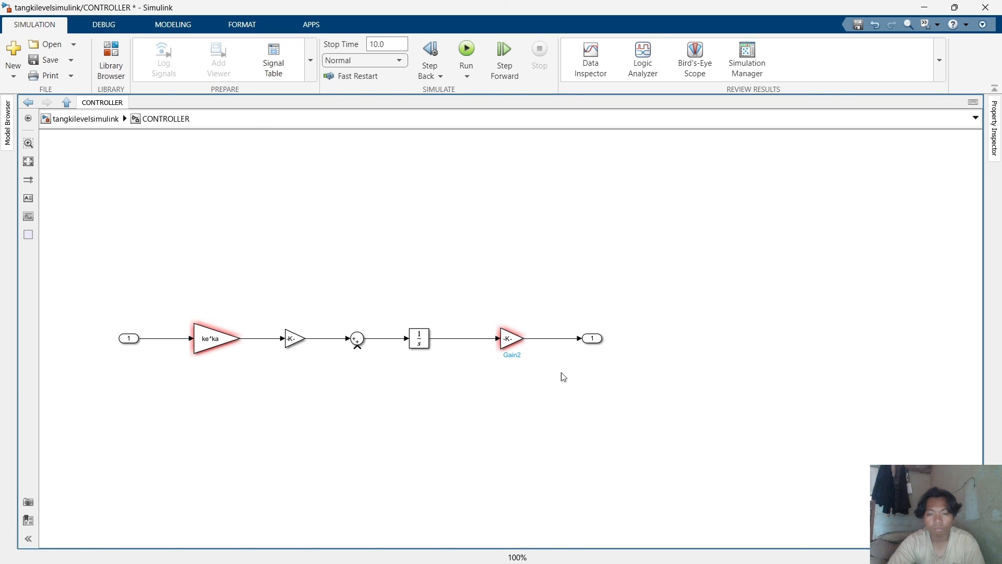
{"action": "mouse_move", "coordinate": [595, 536]}
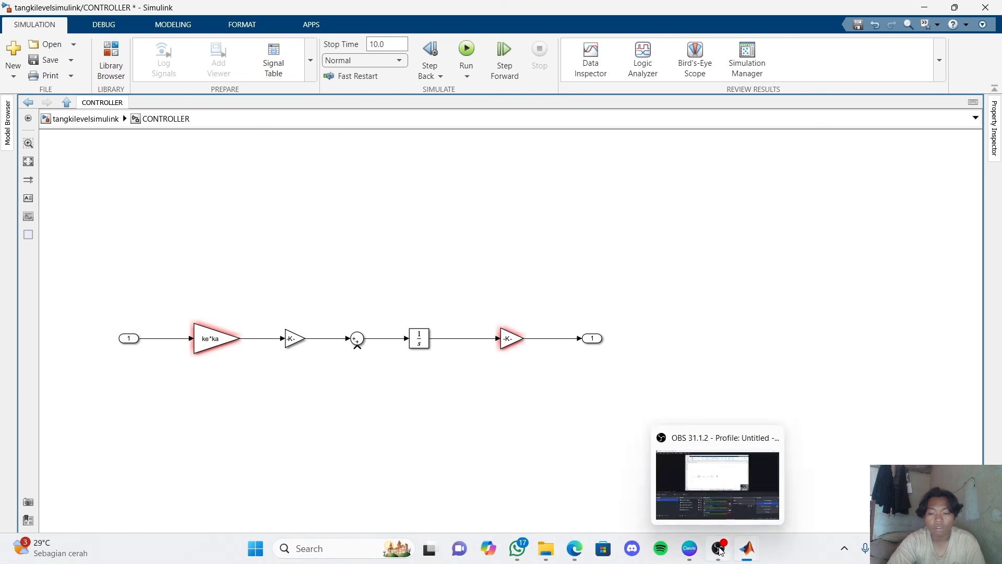
Compare against the equations on the presentation slide and re-enter 1/n as the last gain block's gain.
{"action": "left_click", "coordinate": [687, 549]}
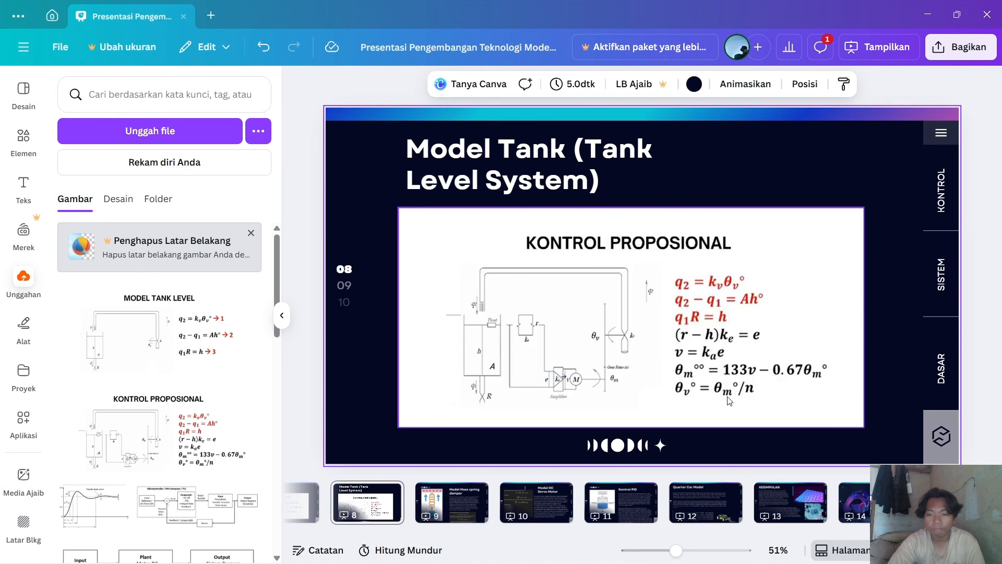
{"action": "mouse_move", "coordinate": [747, 548]}
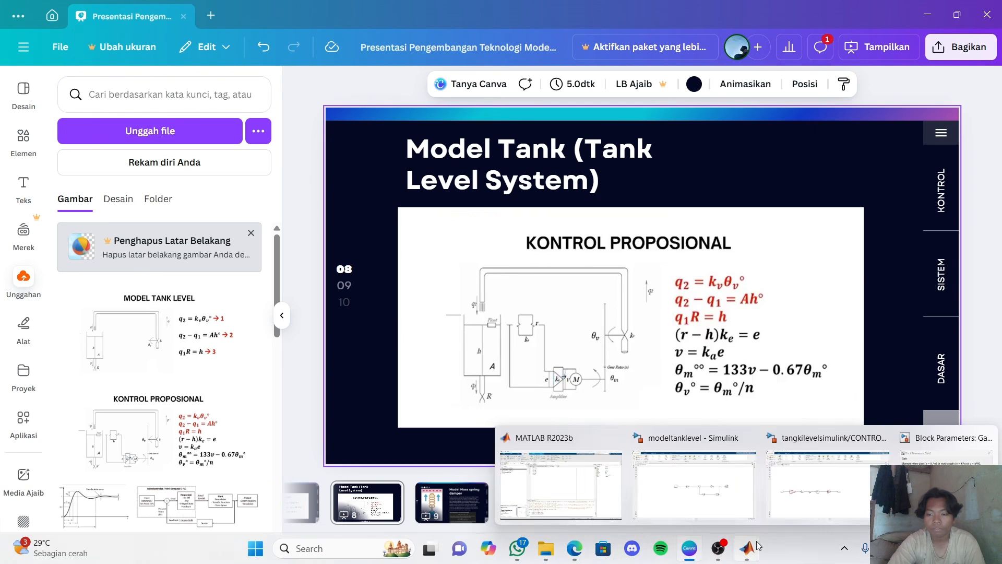
{"action": "left_click", "coordinate": [821, 502]}
{"action": "double_click", "coordinate": [512, 340]}
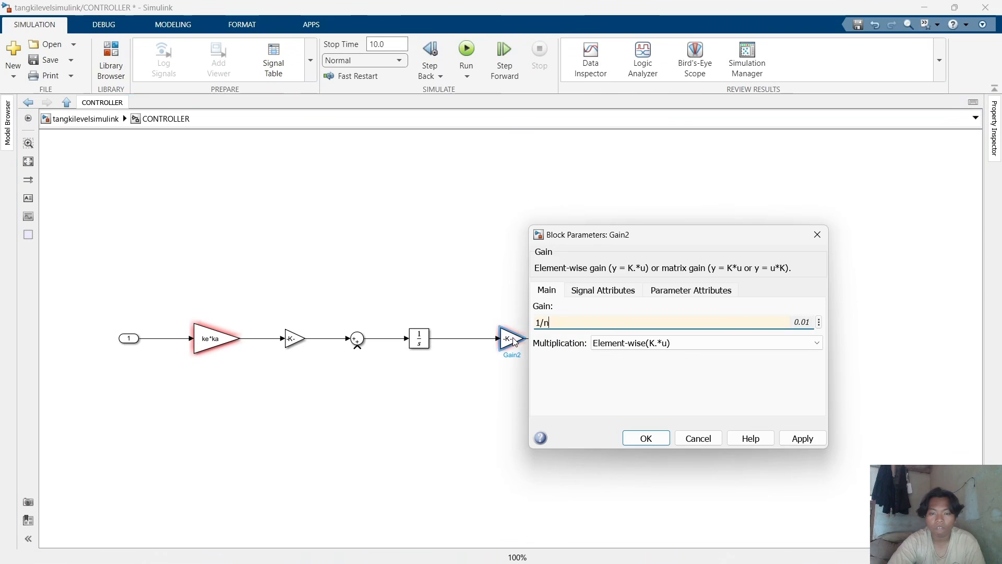
{"action": "type", "text": "1/n"}
{"action": "left_click", "coordinate": [646, 438]}
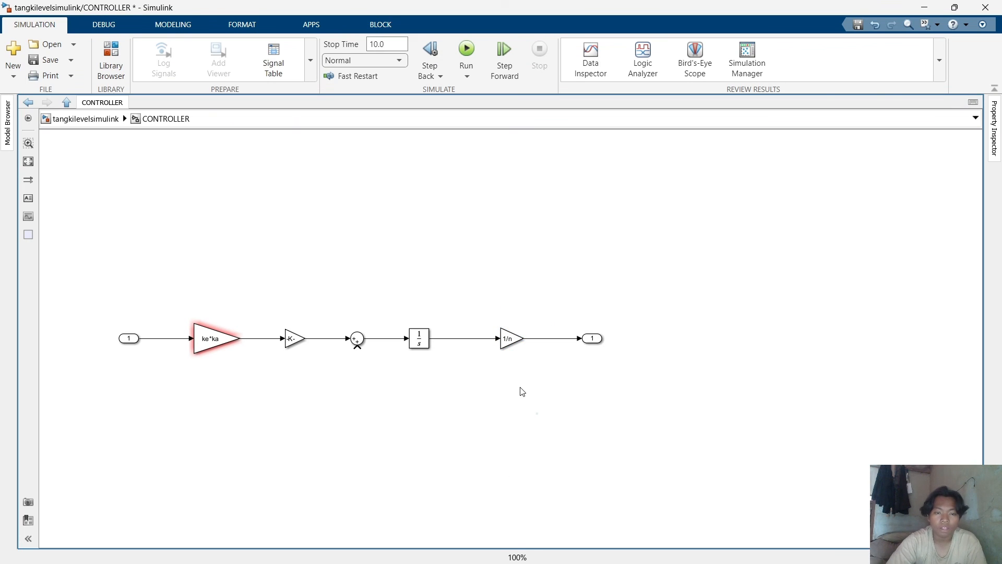
Paste another copy of the gain block below the chain and flip it to face left.
{"action": "key", "text": "ctrl+v"}
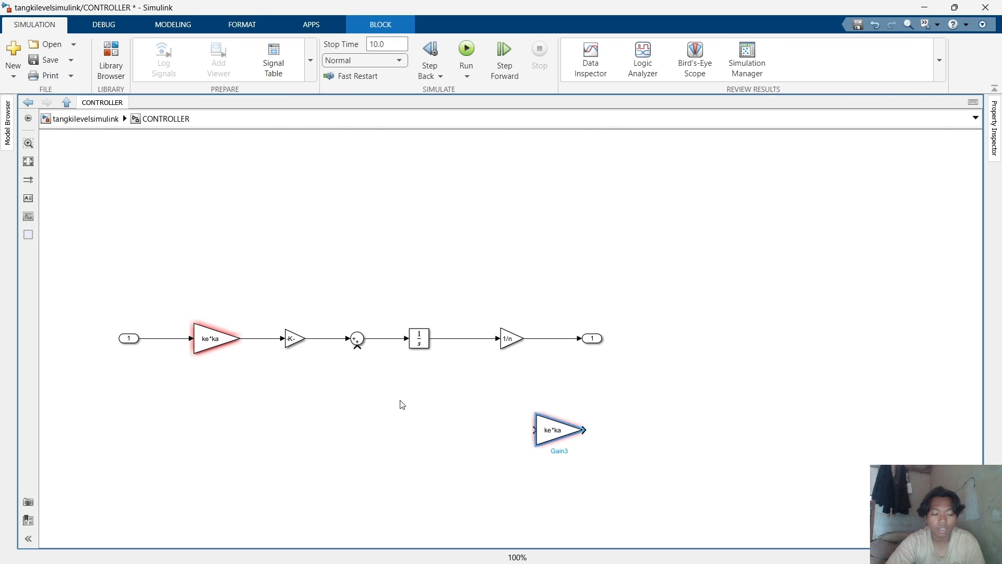
{"action": "left_click_drag", "start_coordinate": [580, 445], "coordinate": [554, 438]}
{"action": "right_click", "coordinate": [555, 437]}
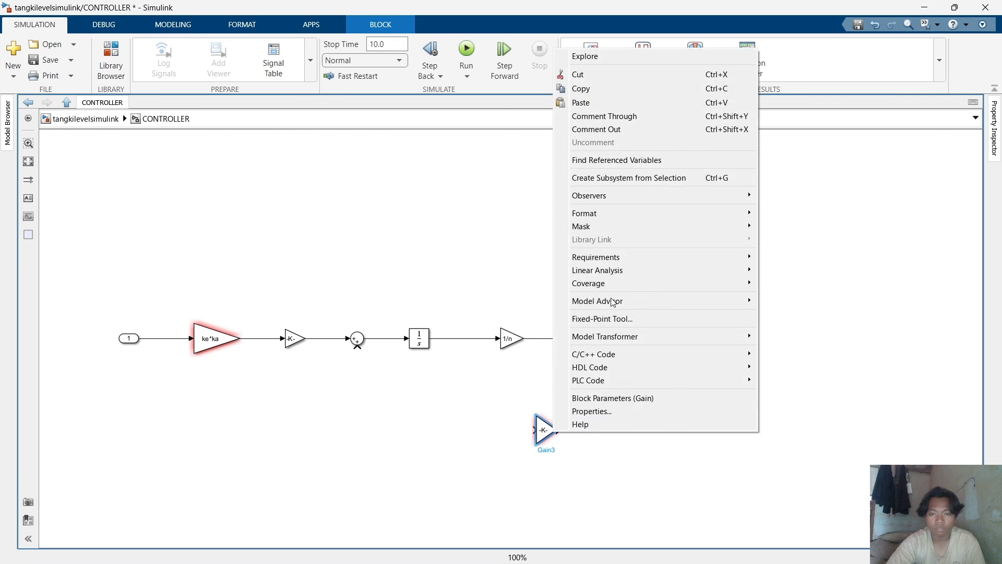
{"action": "mouse_move", "coordinate": [646, 214]}
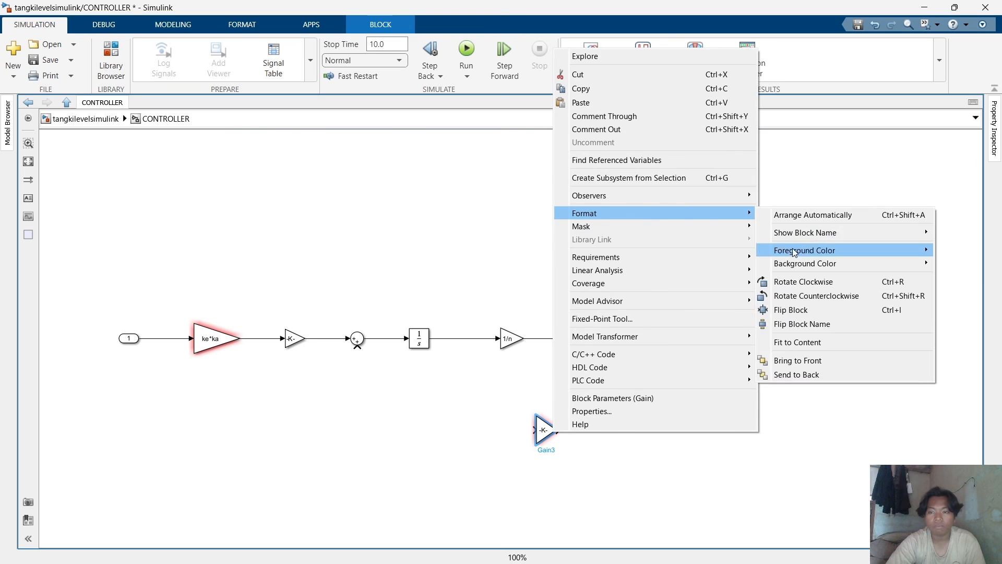
{"action": "left_click", "coordinate": [804, 309]}
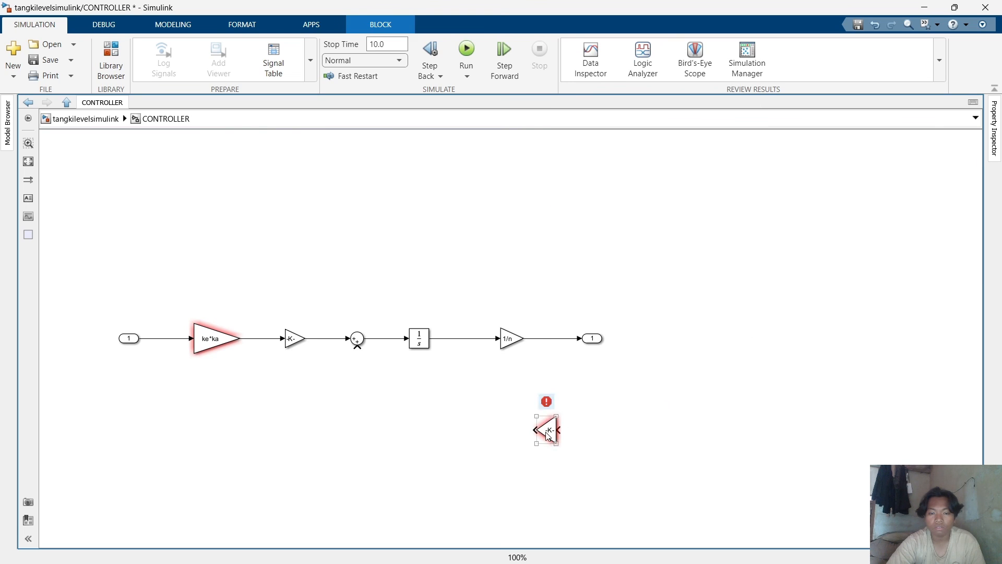
Wire the flipped gain as feedback from the integrator output into the Sum, and set the Sum's signs to |+-.
{"action": "mouse_move", "coordinate": [554, 422]}
{"action": "left_mouse_down"}
{"action": "mouse_move", "coordinate": [424, 408]}
{"action": "mouse_move", "coordinate": [371, 382]}
{"action": "mouse_move", "coordinate": [357, 348]}
{"action": "left_mouse_up"}
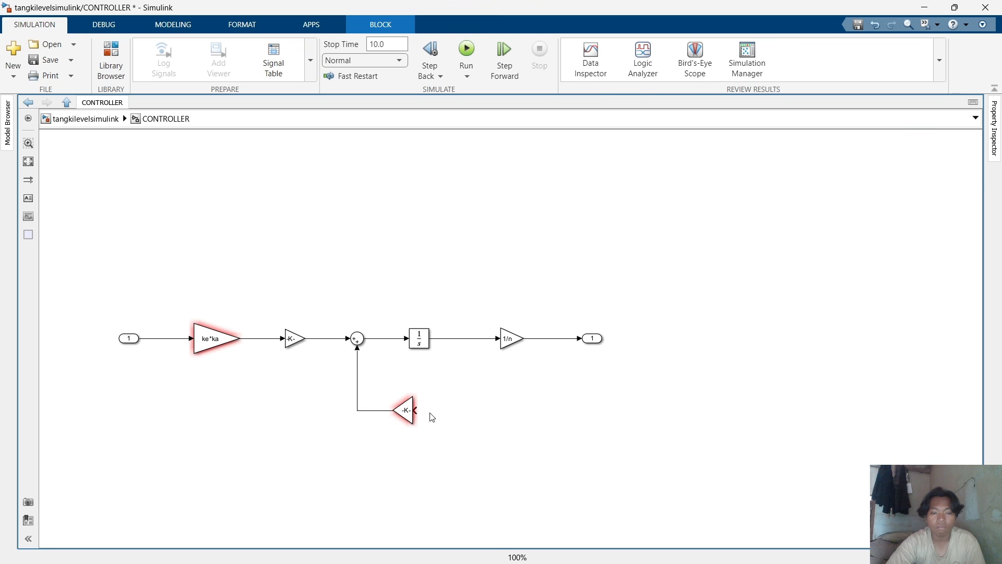
{"action": "mouse_move", "coordinate": [462, 406]}
{"action": "left_mouse_down"}
{"action": "mouse_move", "coordinate": [521, 380]}
{"action": "mouse_move", "coordinate": [480, 338]}
{"action": "left_mouse_up"}
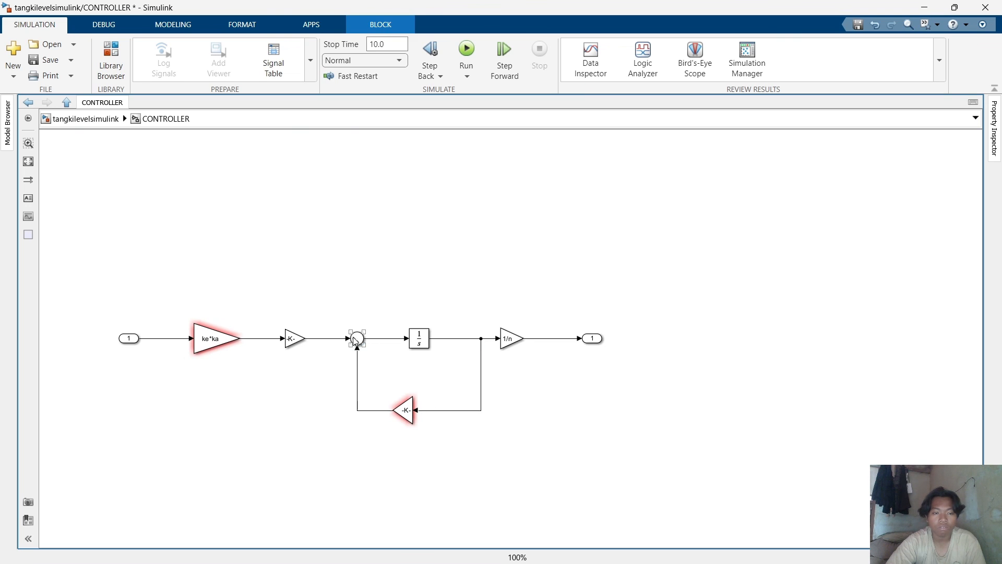
{"action": "double_click", "coordinate": [357, 339]}
{"action": "double_click", "coordinate": [417, 348]}
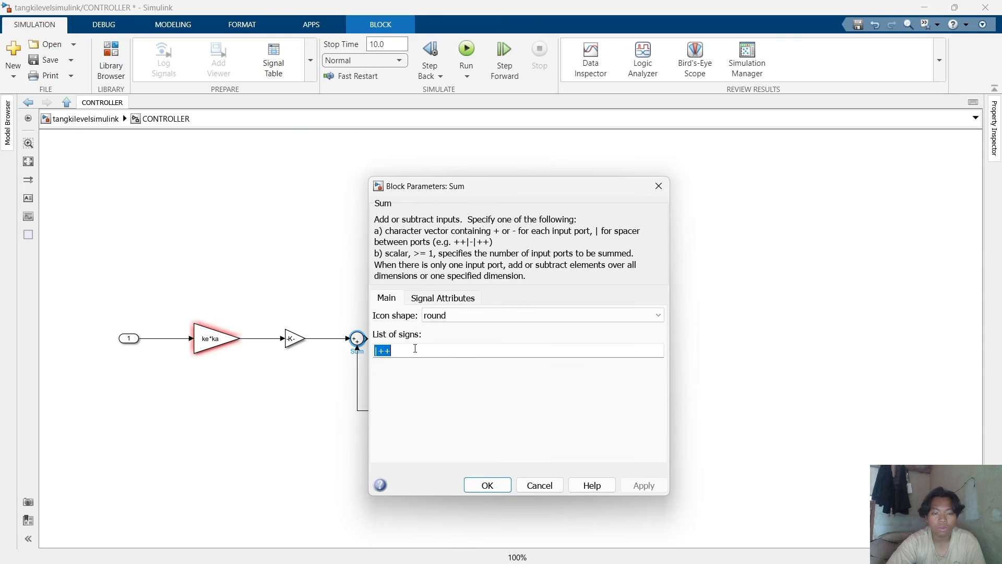
{"action": "left_click", "coordinate": [416, 348]}
{"action": "key", "text": "BackSpace"}
{"action": "type", "text": "-"}
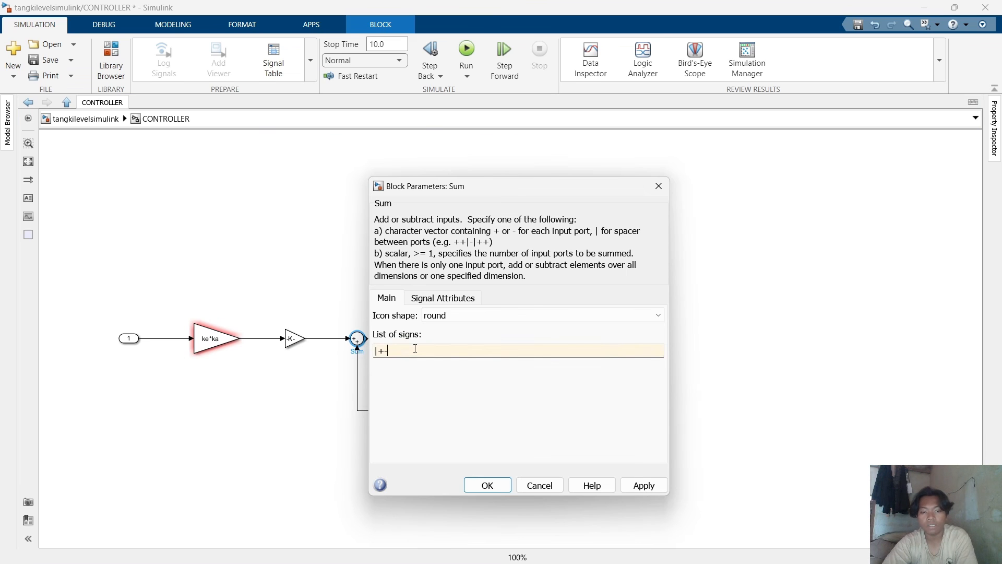
{"action": "key", "text": "Return"}
Set the feedback gain block's gain to 0.67.
{"action": "left_click", "coordinate": [406, 412]}
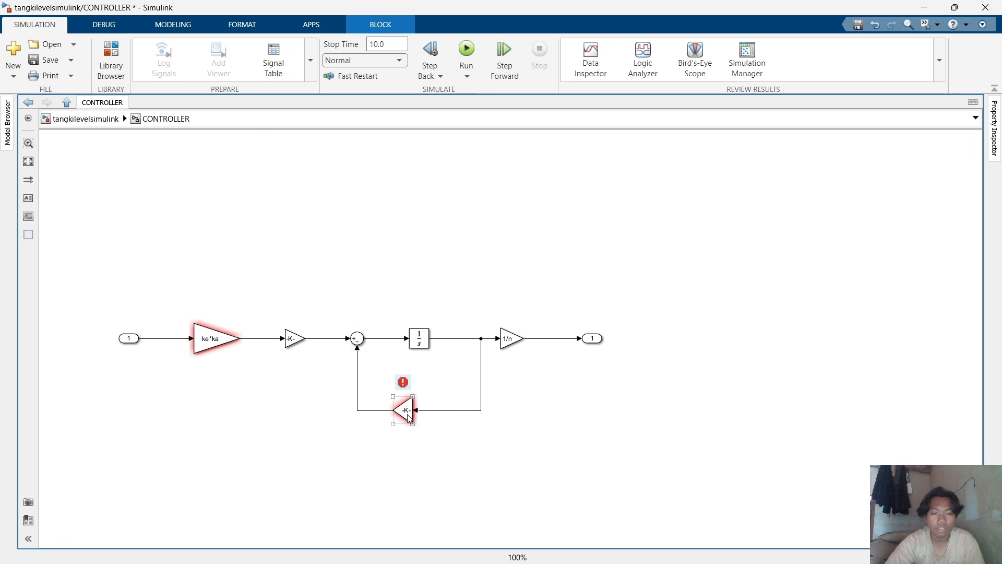
{"action": "double_click", "coordinate": [406, 415]}
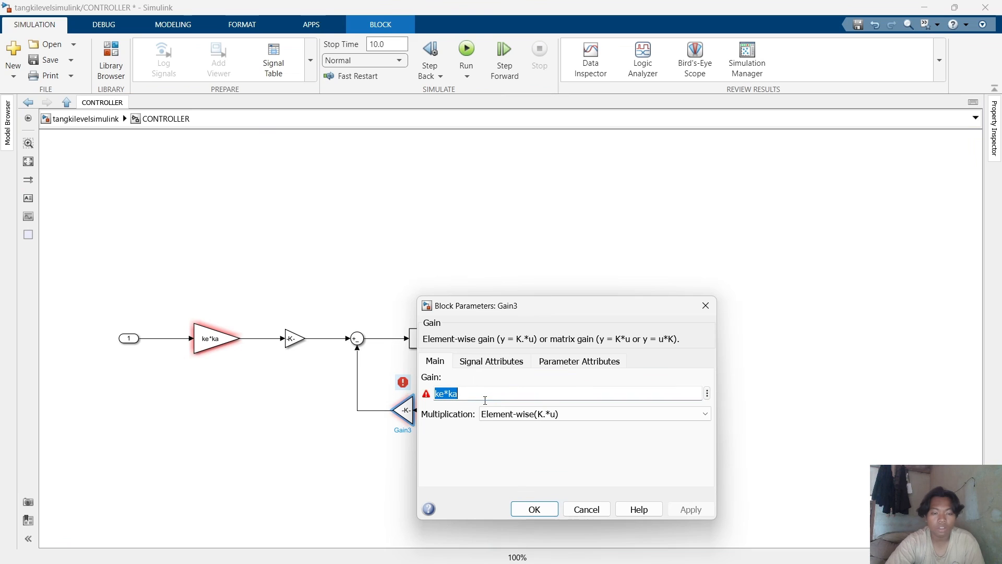
{"action": "type", "text": "0."}
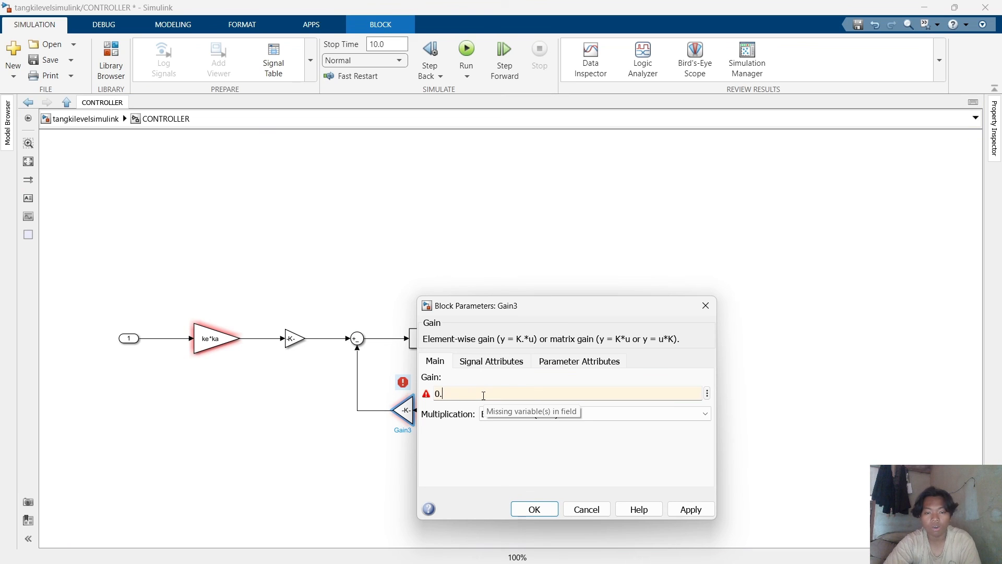
{"action": "type", "text": "05"}
{"action": "key", "text": "Return"}
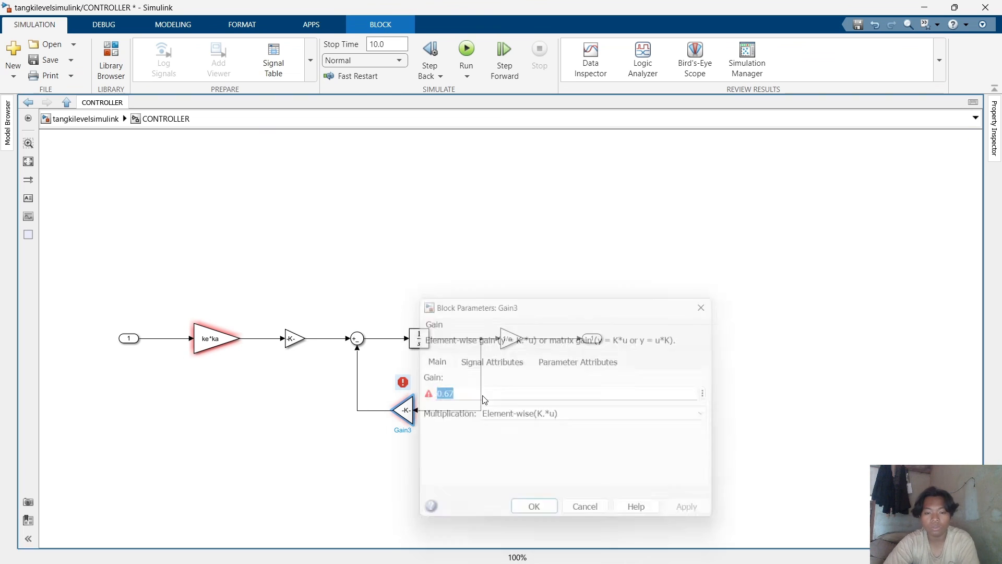
{"action": "left_click", "coordinate": [513, 445]}
Open the first gain block's parameters and confirm its ke*ka gain.
{"action": "left_click", "coordinate": [213, 336]}
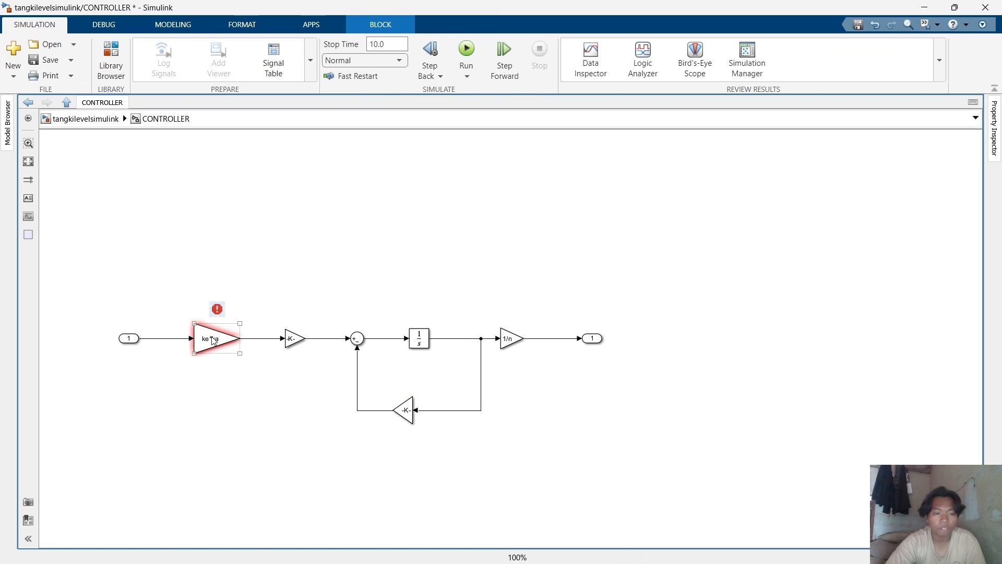
{"action": "double_click", "coordinate": [212, 336]}
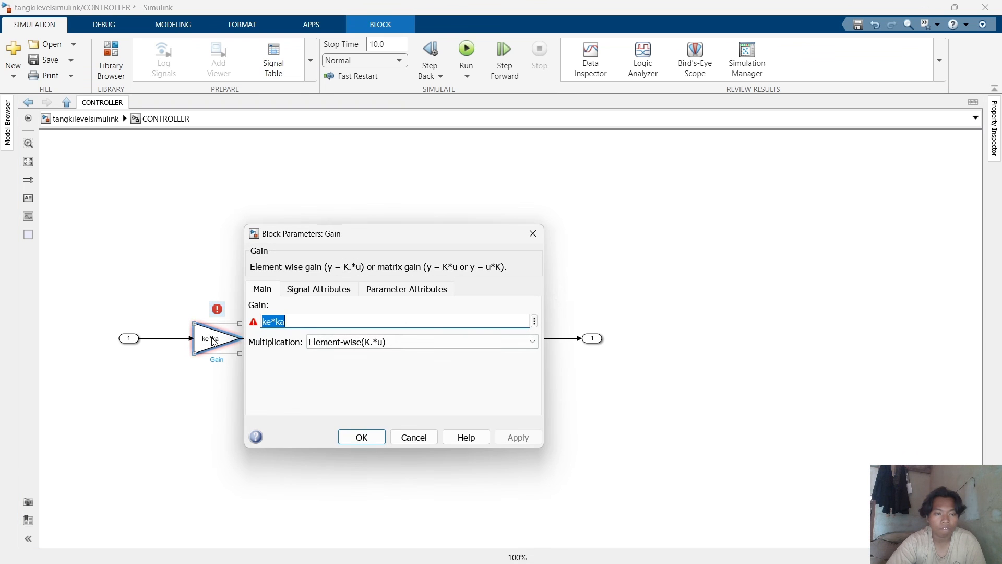
{"action": "left_click", "coordinate": [310, 319]}
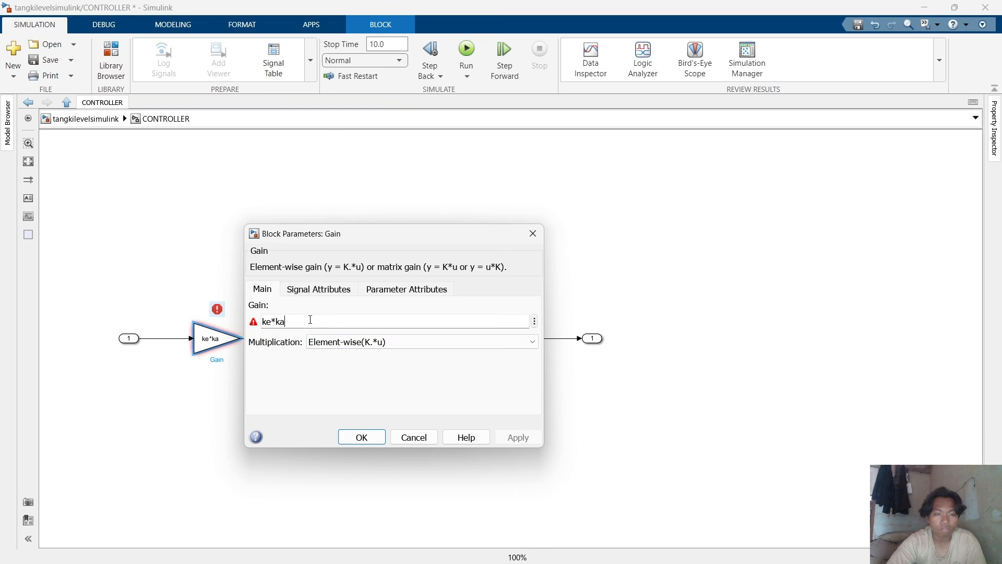
{"action": "key", "text": "Return"}
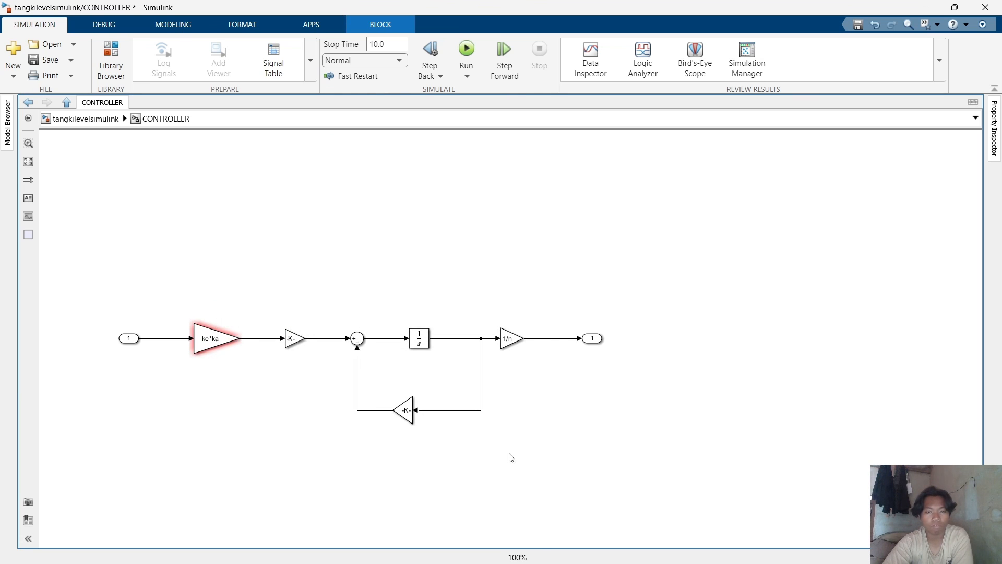
Save the untitled parameter script as kontrolproposionalparameter and run it.
{"action": "mouse_move", "coordinate": [723, 561]}
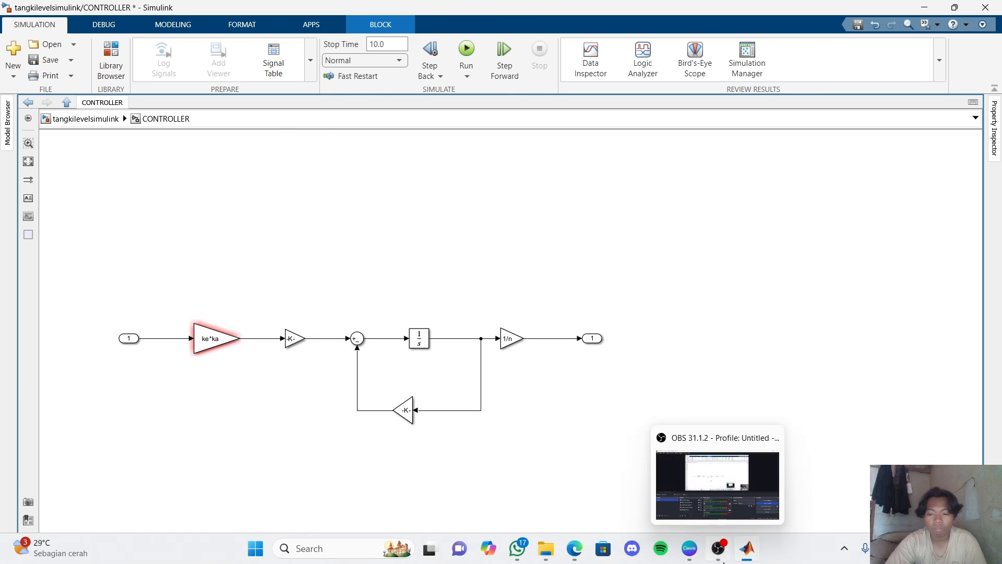
{"action": "left_click", "coordinate": [612, 485]}
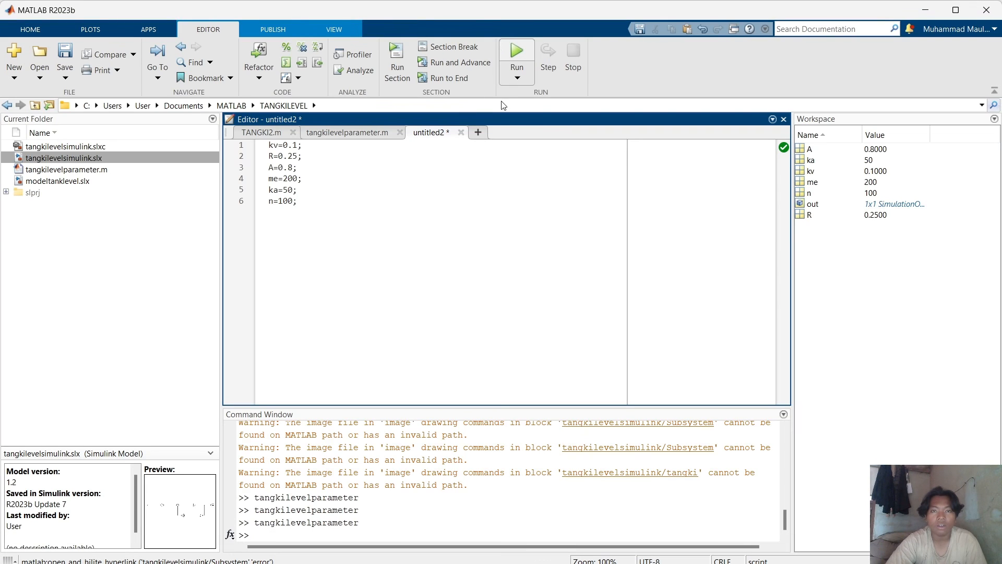
{"action": "left_click", "coordinate": [515, 59]}
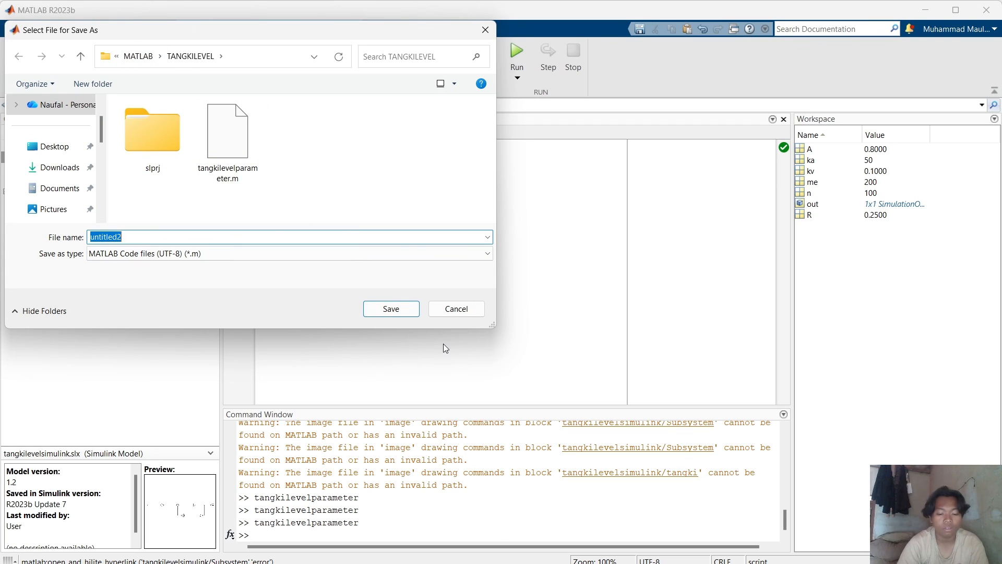
{"action": "type", "text": "kontrolproposional"}
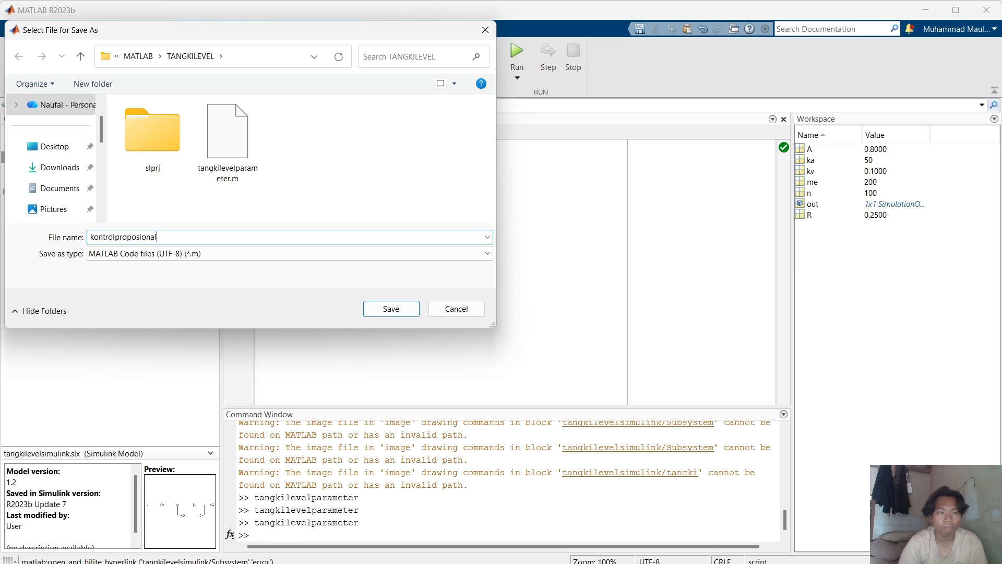
{"action": "type", "text": "rameter"}
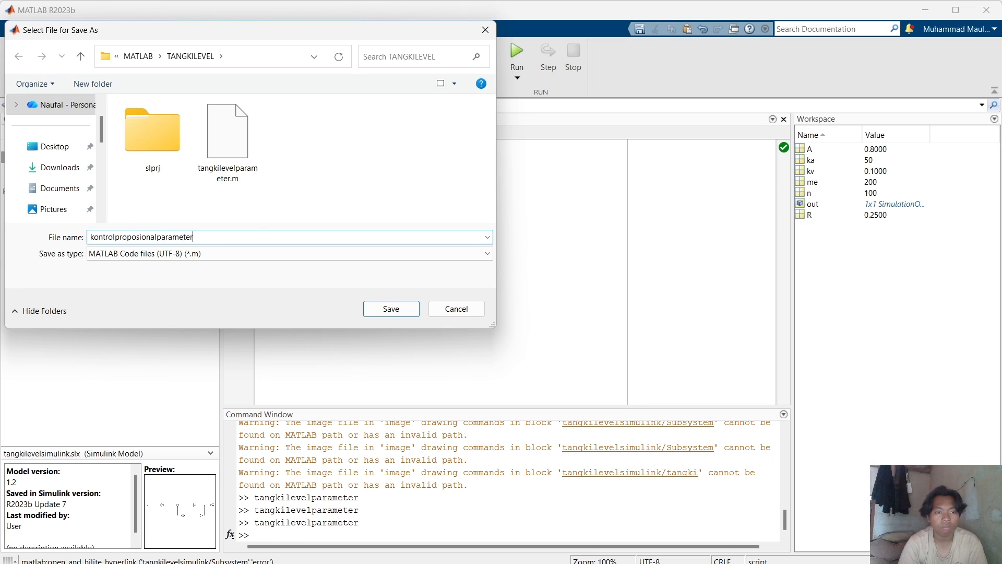
{"action": "key", "text": "Return"}
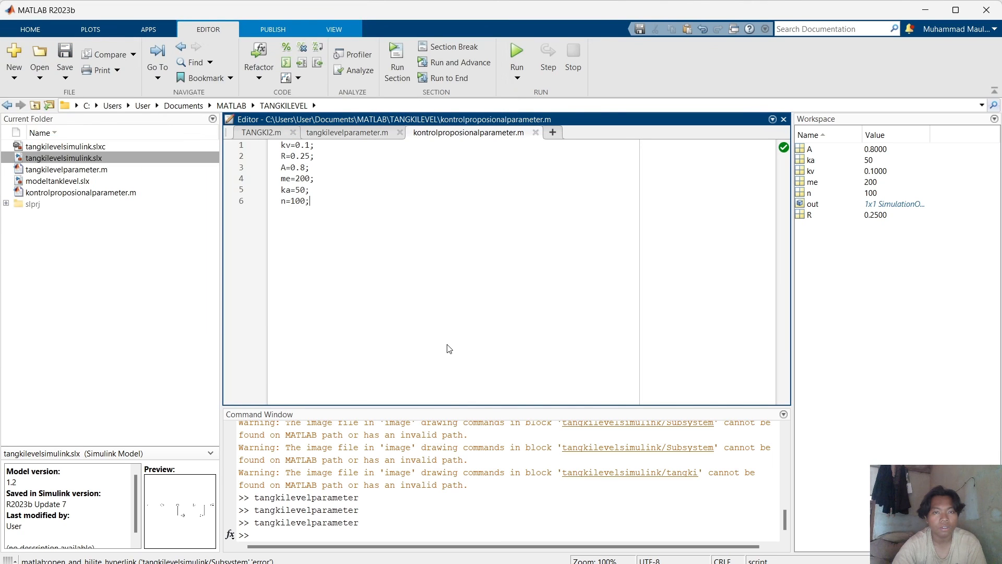
Return to the top-level tangkilevelsimulink model and save it.
{"action": "mouse_move", "coordinate": [743, 553]}
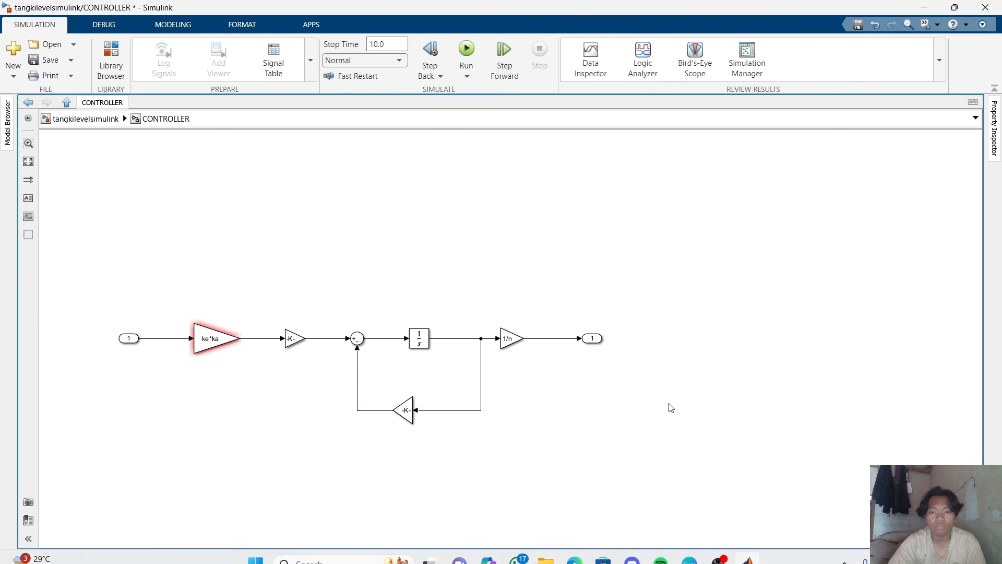
{"action": "left_click", "coordinate": [73, 119]}
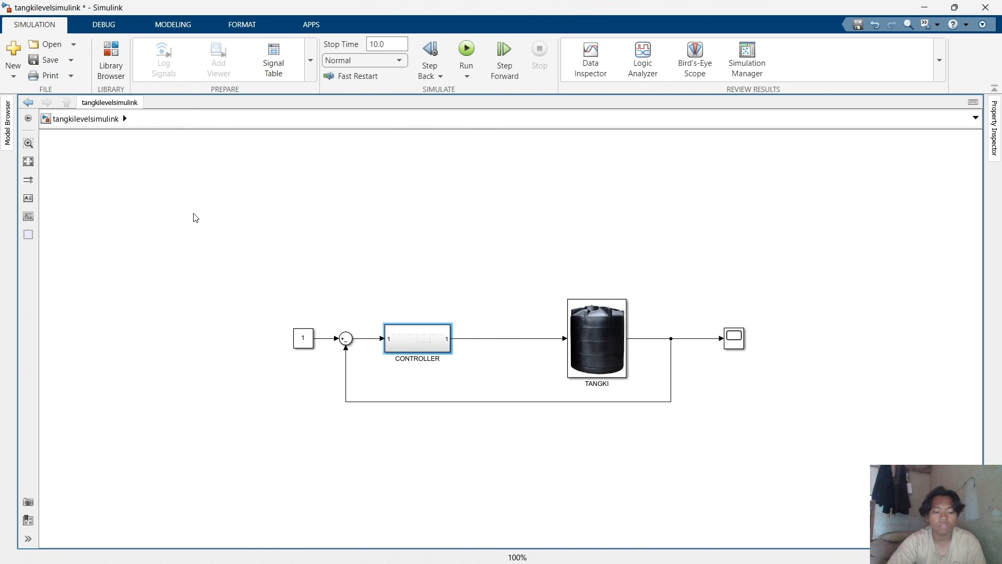
{"action": "key", "text": "ctrl+s"}
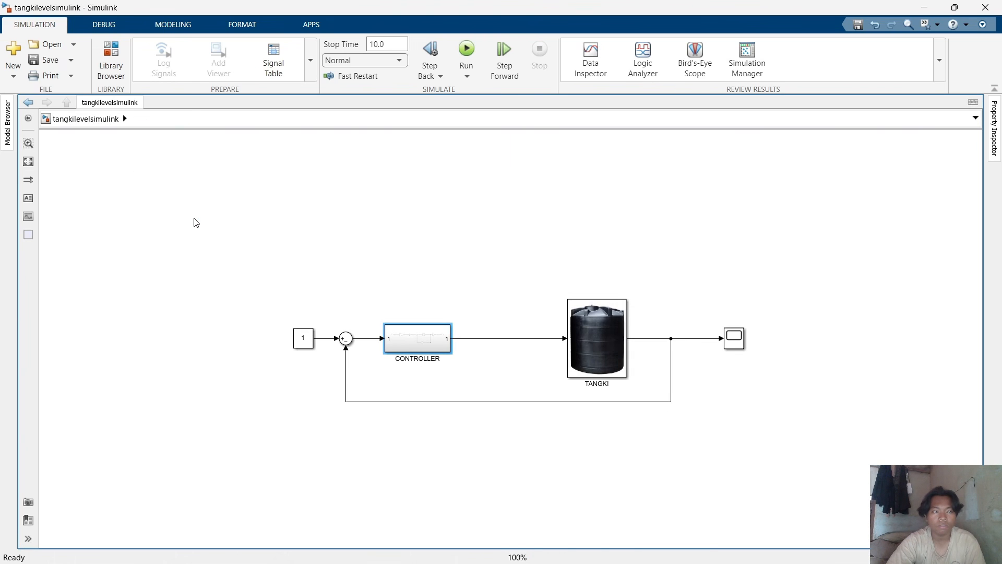
{"action": "key", "text": "ctrl+s"}
Replace the script's contents with the pasted Control Tank Problem parameters (kv 0.01, ke 200, ka 50, n 100) and run it.
{"action": "mouse_move", "coordinate": [586, 537]}
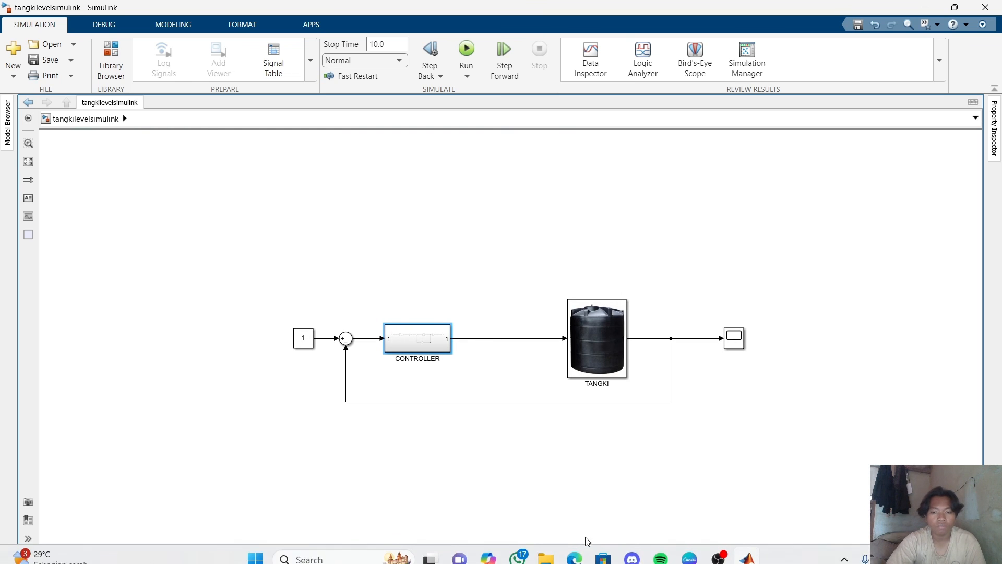
{"action": "left_click", "coordinate": [718, 549]}
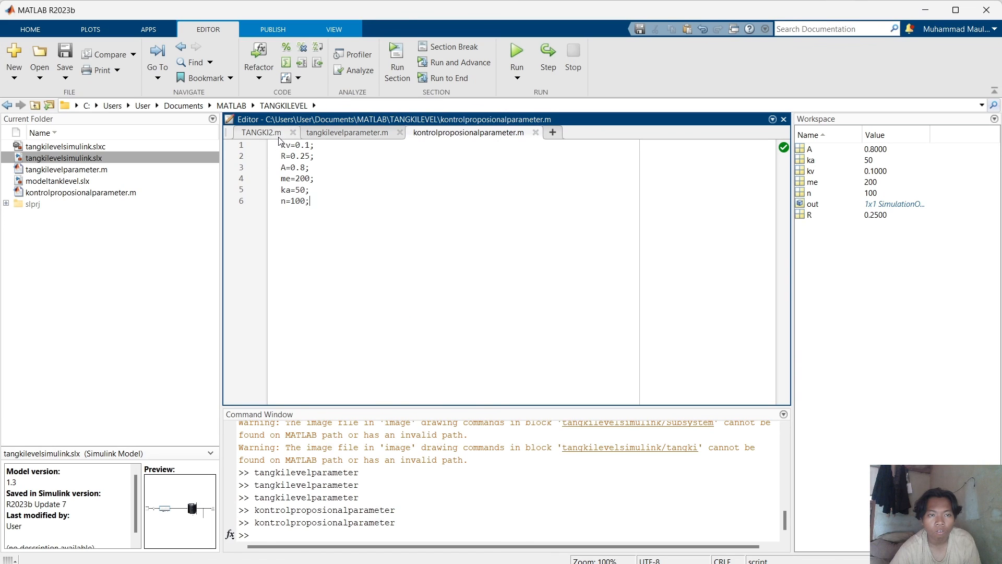
{"action": "left_click_drag", "start_coordinate": [280, 146], "coordinate": [315, 209]}
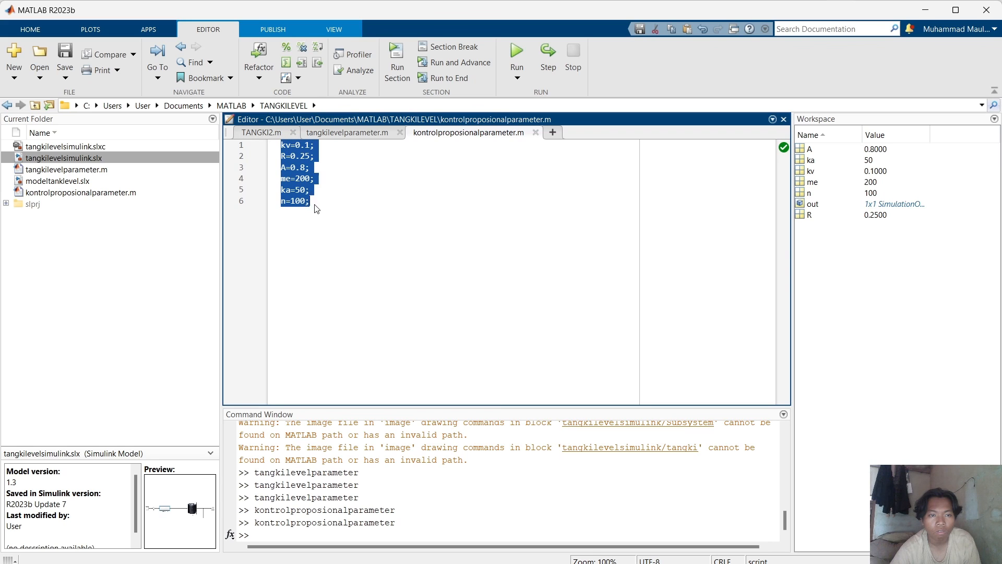
{"action": "type", "text": "% Control Tank Problem kv = 0.01;   % m^3/sec/rad R  = 0.25;   % sec/m^2 A  = 0.8;    % m^2 ke = 200;    % V/m ka = 50;     % Amplification n  = 100;"}
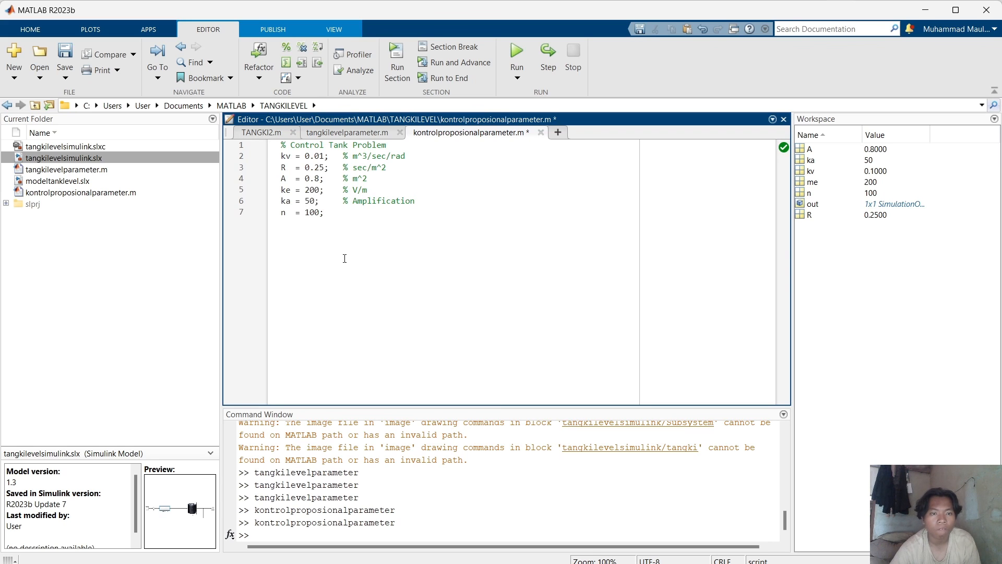
{"action": "left_click", "coordinate": [521, 49]}
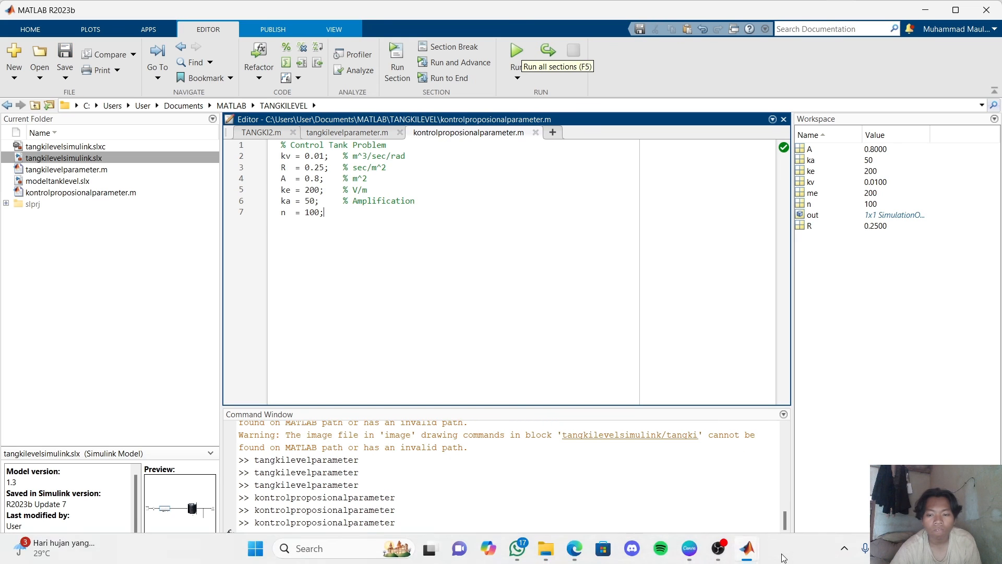
Switch back to the Simulink model and navigate up to its top level.
{"action": "mouse_move", "coordinate": [746, 559]}
{"action": "left_click", "coordinate": [797, 511]}
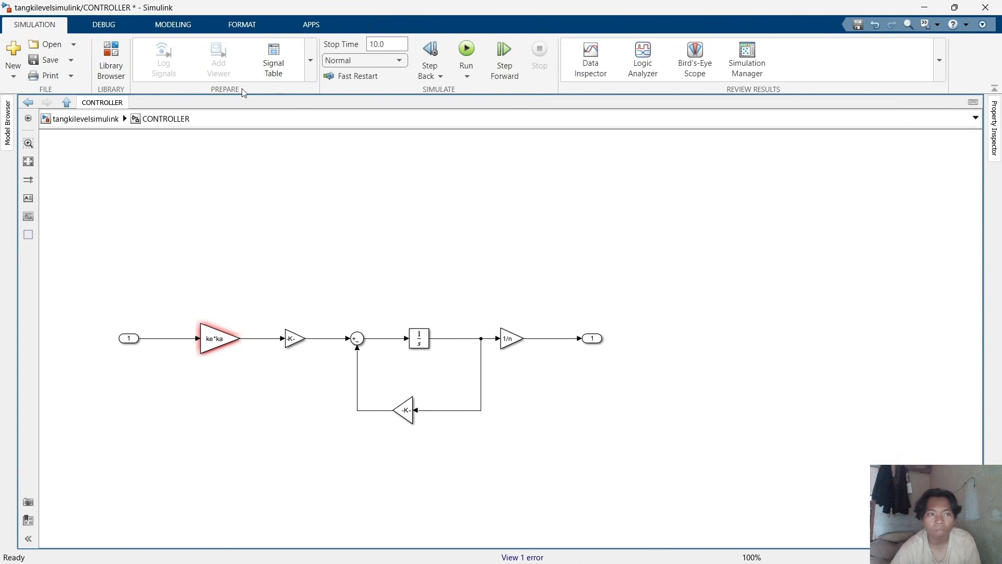
{"action": "left_click", "coordinate": [105, 118]}
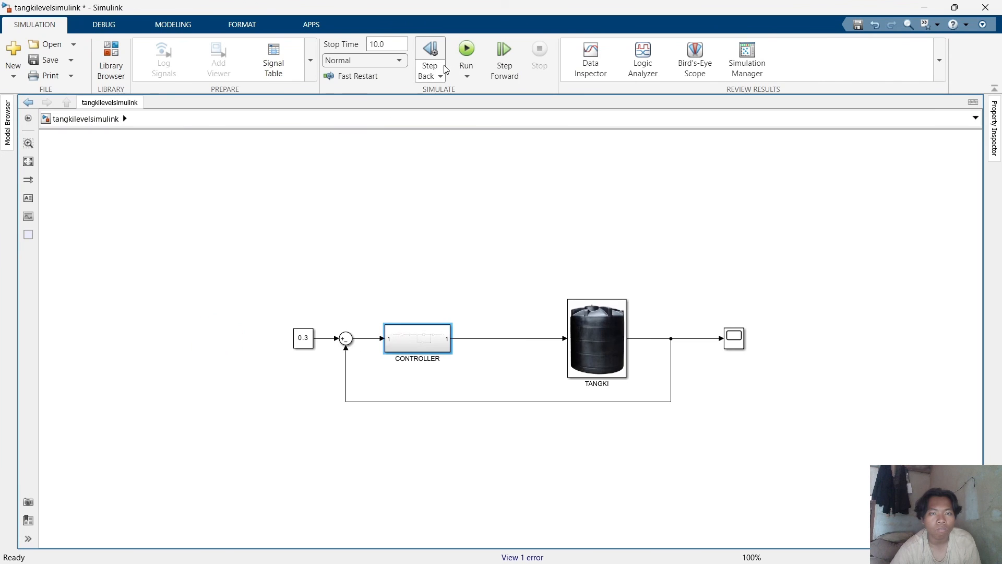
Run the simulation and open the Scope to inspect the tank level response, then close it.
{"action": "left_click", "coordinate": [467, 50]}
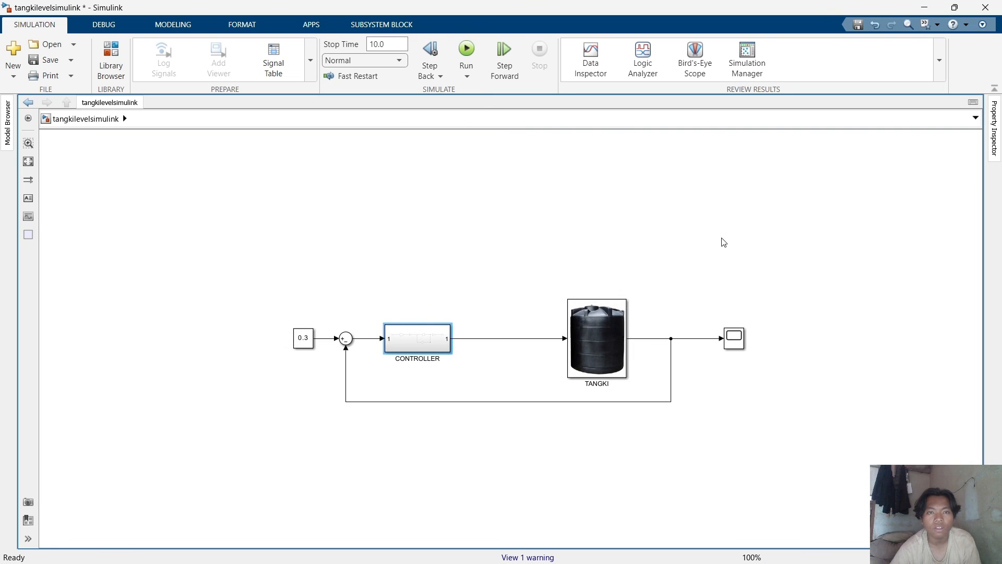
{"action": "double_click", "coordinate": [737, 345]}
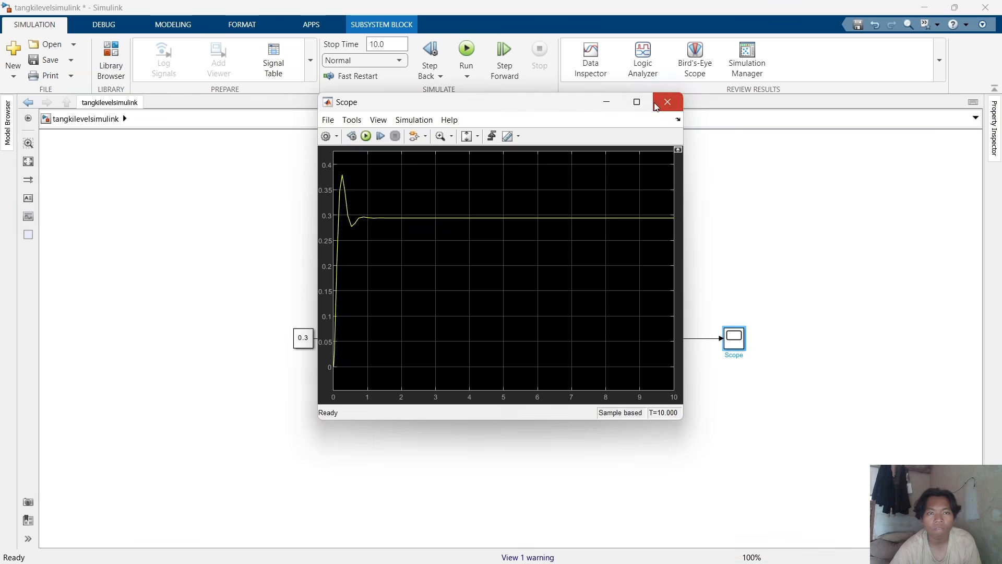
{"action": "left_click", "coordinate": [667, 102]}
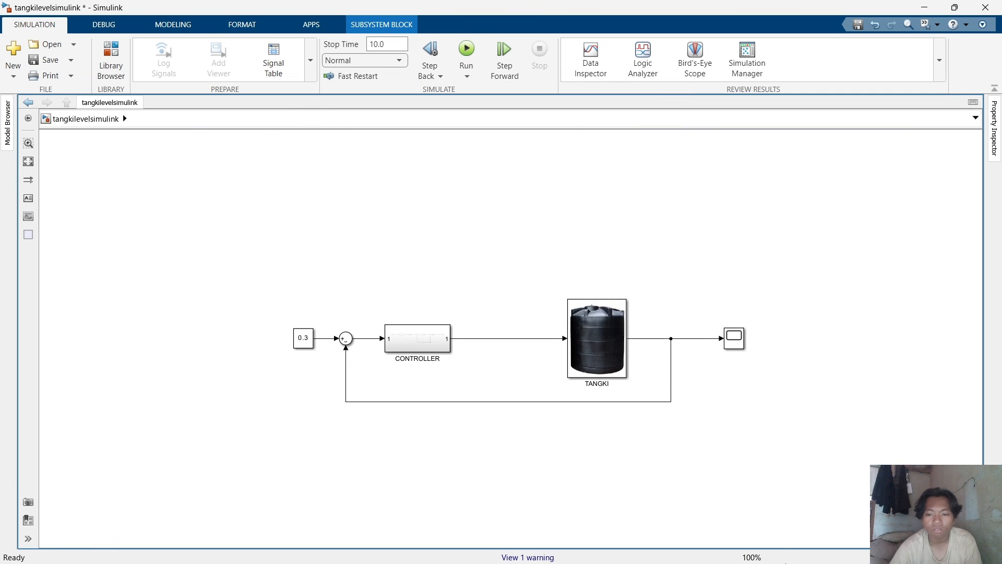
{"action": "mouse_move", "coordinate": [748, 548]}
{"action": "left_click", "coordinate": [643, 503]}
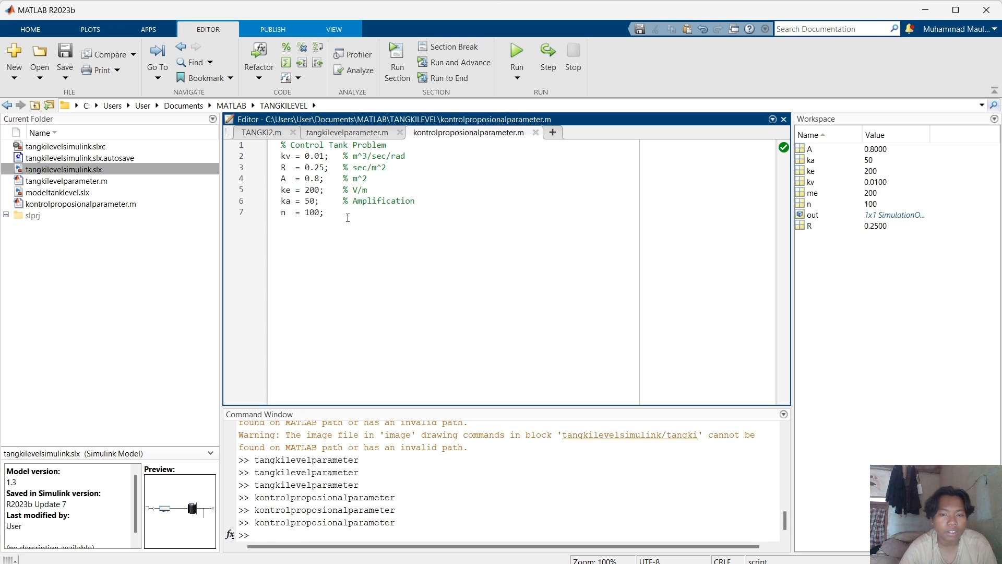
{"action": "mouse_move", "coordinate": [748, 559]}
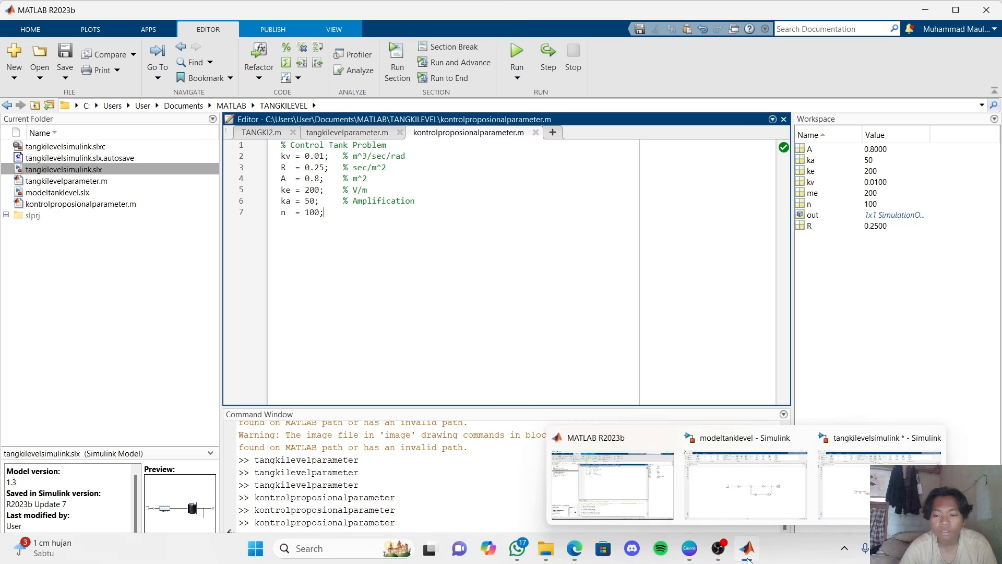
{"action": "left_click", "coordinate": [847, 501]}
{"action": "left_click", "coordinate": [694, 220]}
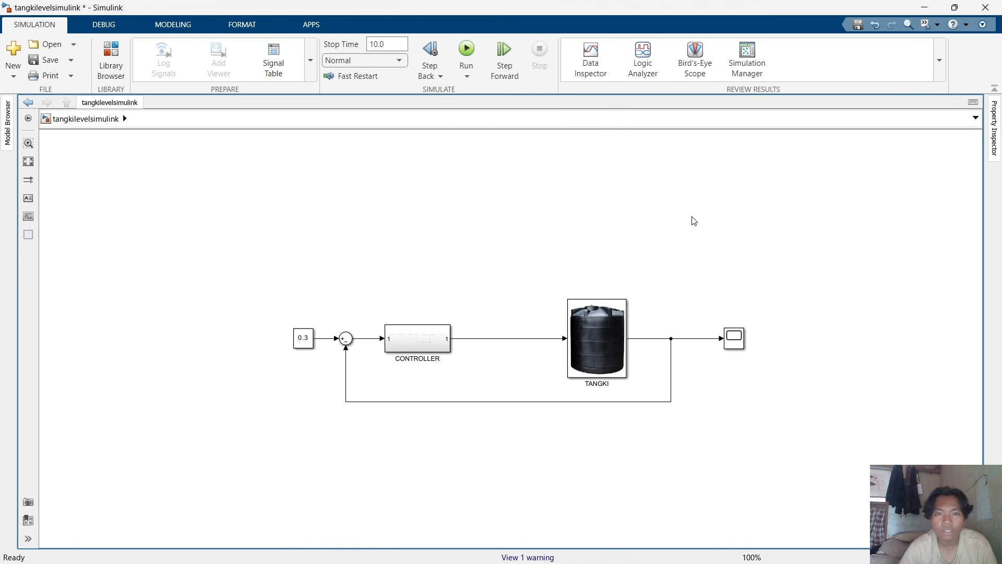
Rerun the simulation and examine the Scope response in an enlarged window before minimizing it.
{"action": "left_click", "coordinate": [466, 54]}
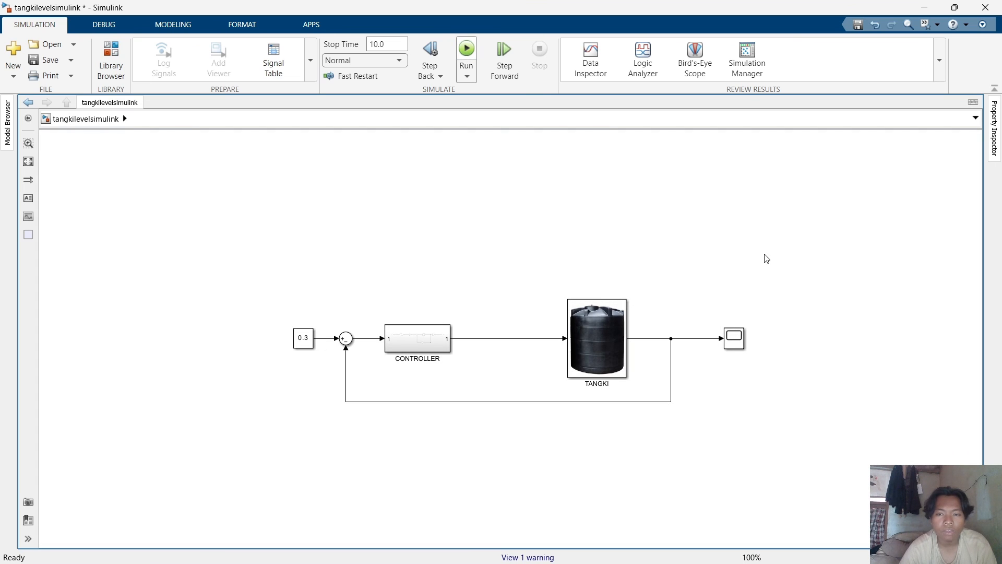
{"action": "left_click", "coordinate": [735, 342]}
{"action": "double_click", "coordinate": [735, 341]}
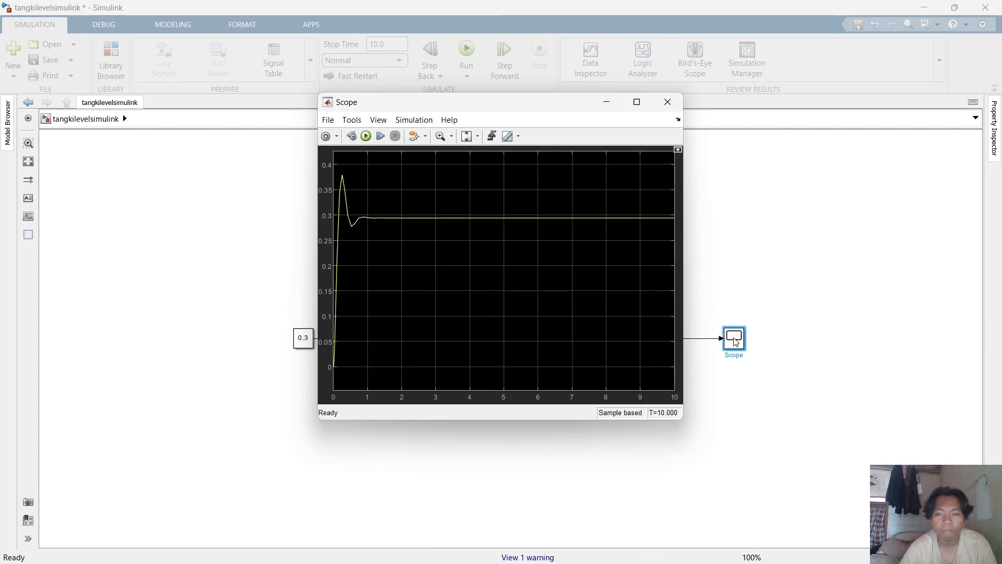
{"action": "left_click_drag", "start_coordinate": [557, 107], "coordinate": [590, 102]}
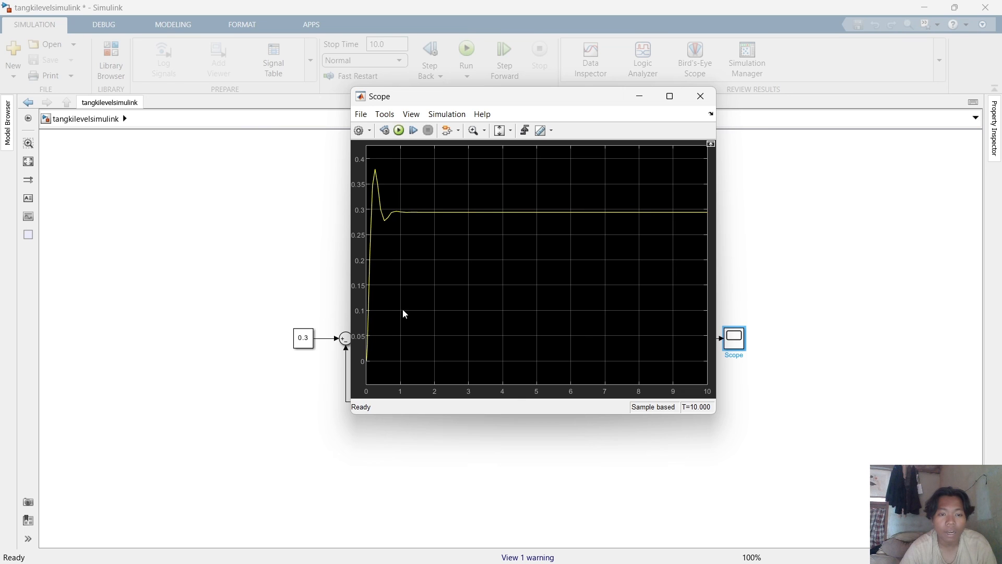
{"action": "left_click", "coordinate": [670, 96]}
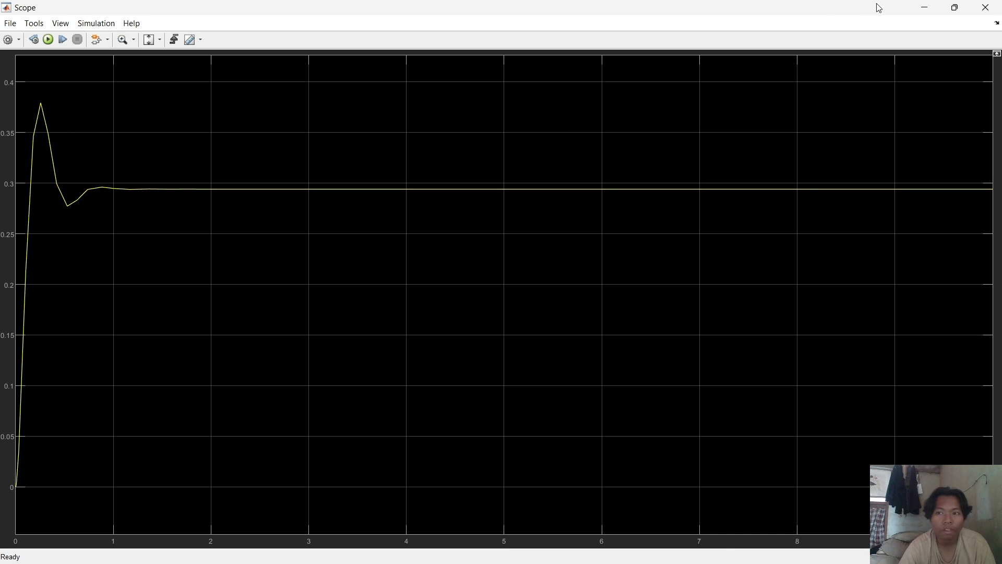
{"action": "left_click", "coordinate": [923, 7]}
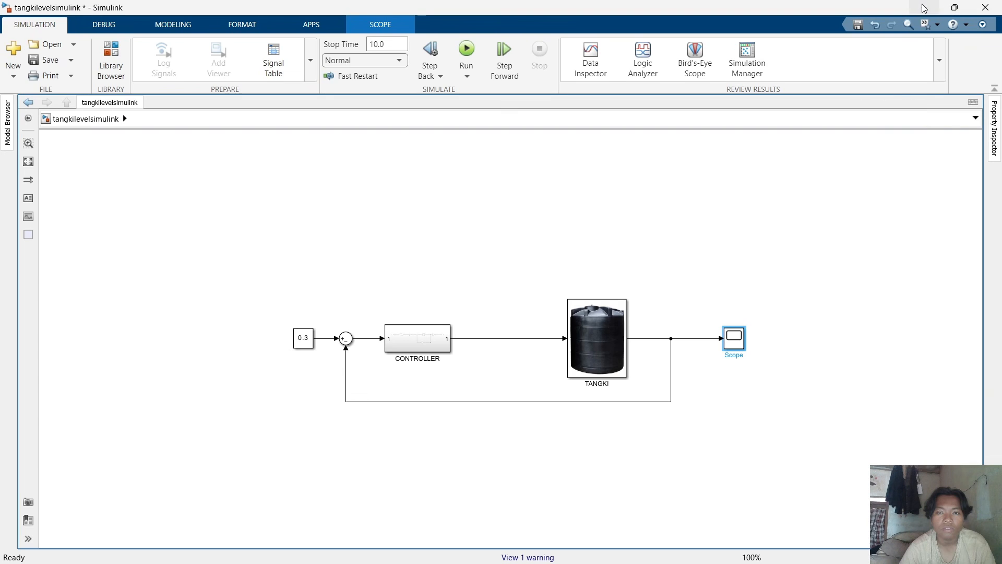
Change the amplification gain ka to 20 in the parameter script and run the script.
{"action": "mouse_move", "coordinate": [721, 562]}
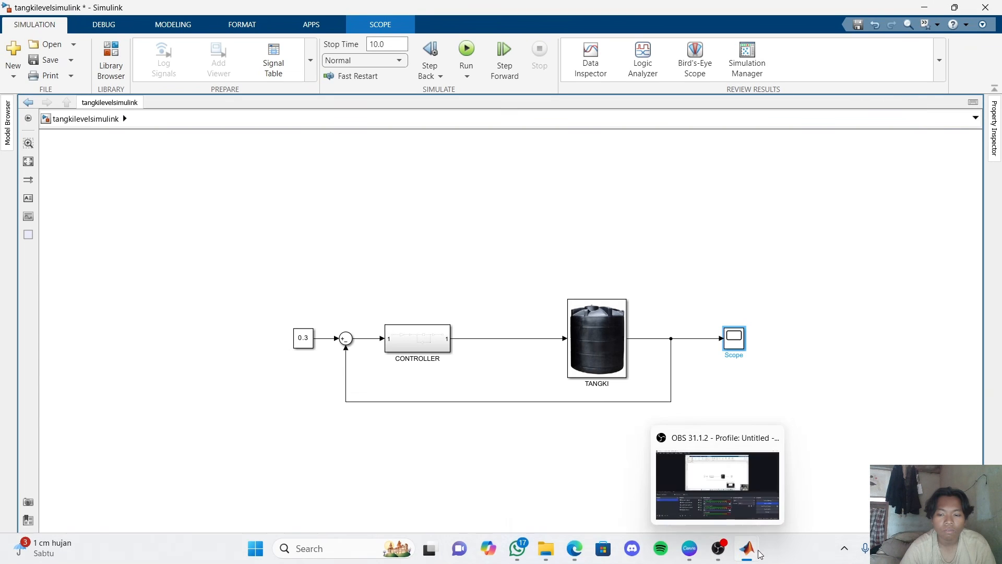
{"action": "mouse_move", "coordinate": [758, 554]}
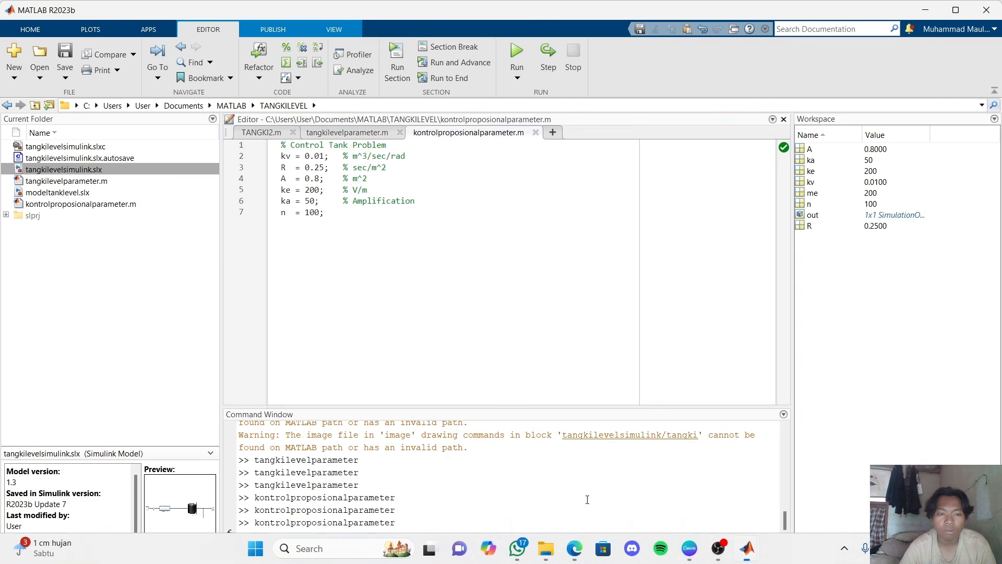
{"action": "left_click", "coordinate": [585, 499]}
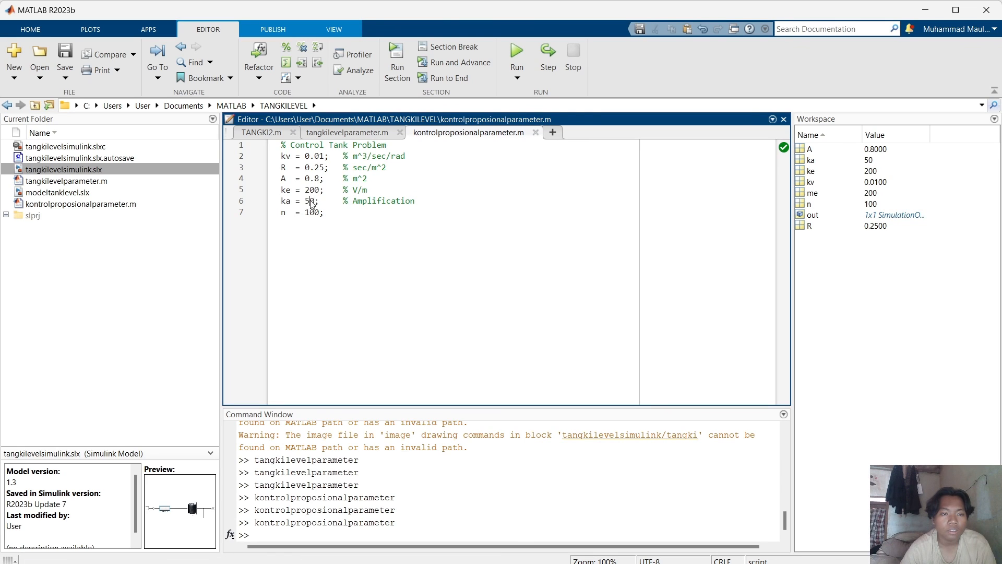
{"action": "key", "text": "BackSpace"}
{"action": "type", "text": "2"}
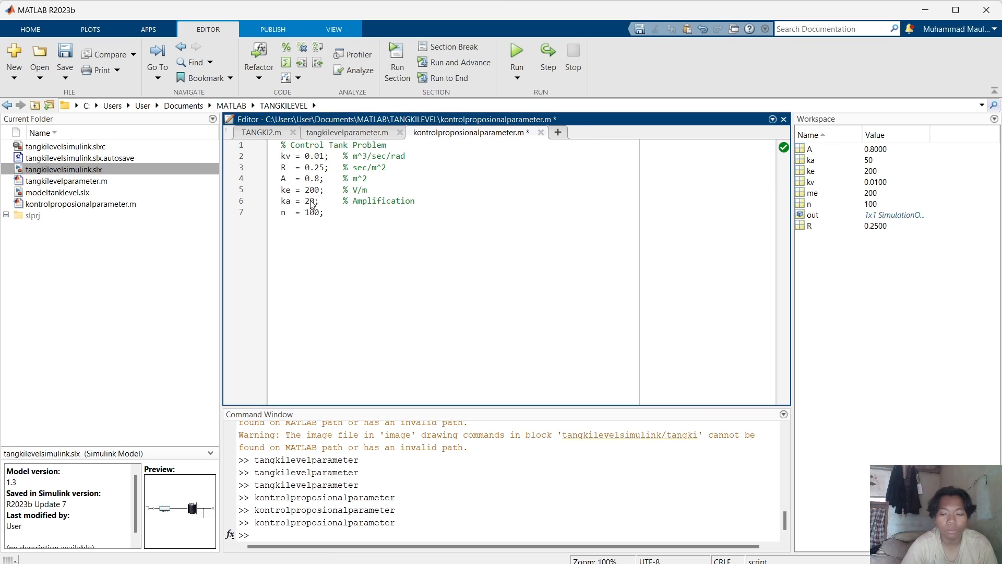
{"action": "left_click", "coordinate": [524, 48]}
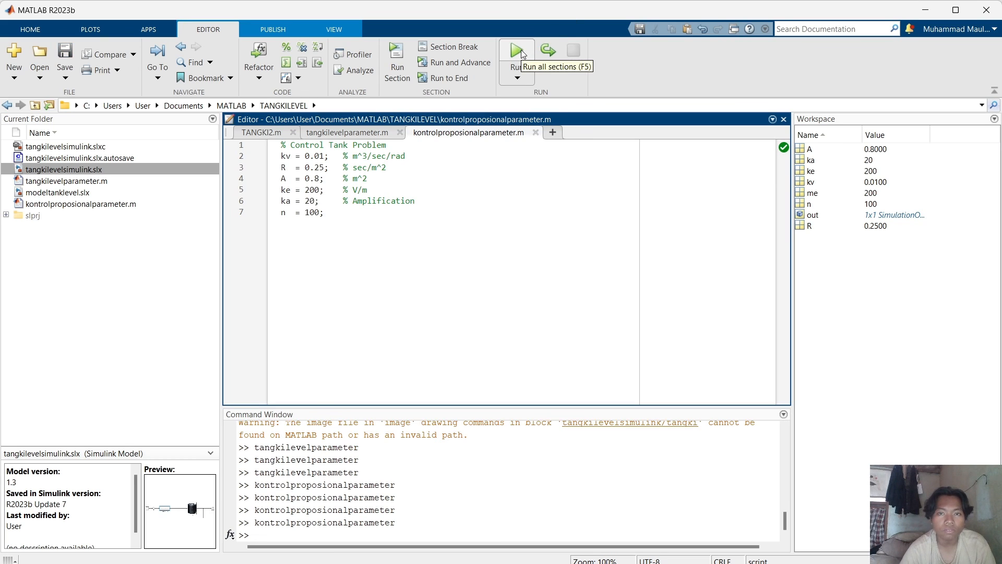
Rerun the Simulink model and open the Scope to view the level response.
{"action": "mouse_move", "coordinate": [747, 548]}
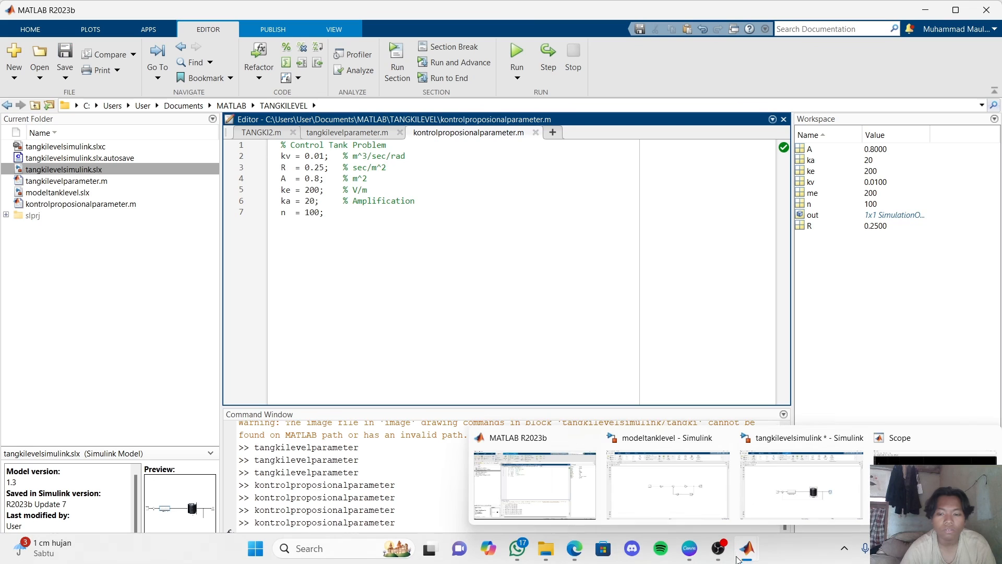
{"action": "left_click", "coordinate": [771, 496]}
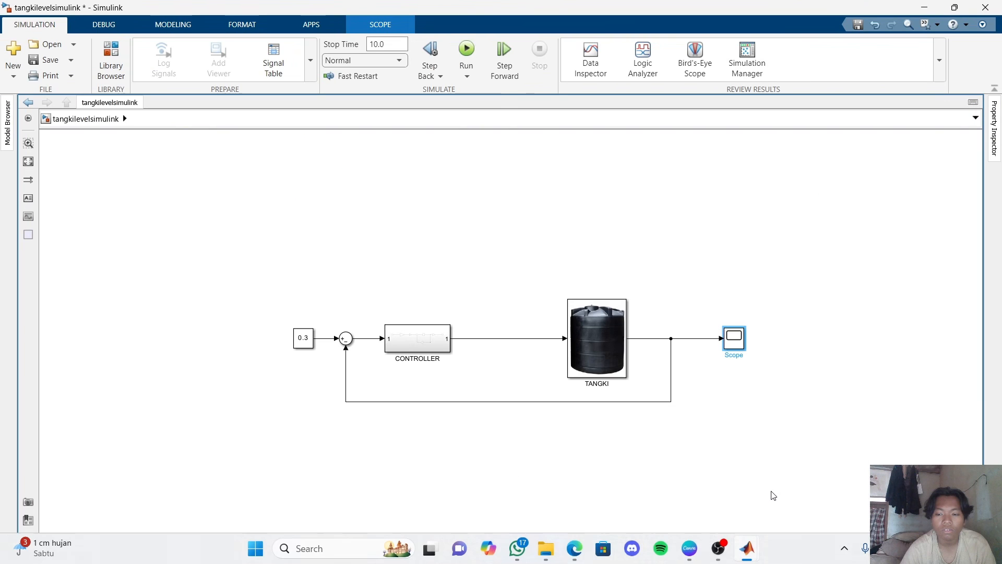
{"action": "left_click", "coordinate": [470, 45]}
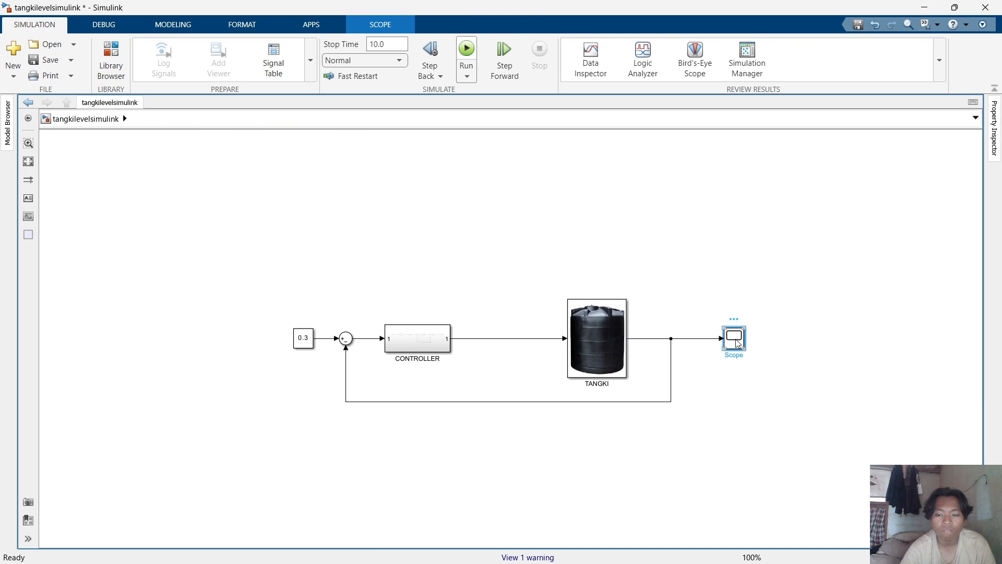
{"action": "double_click", "coordinate": [737, 342]}
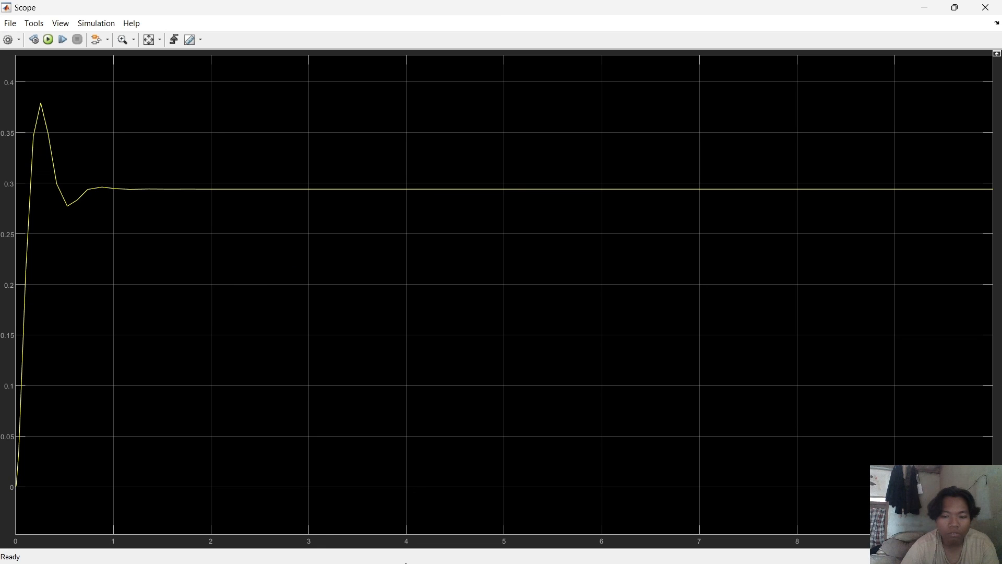
Set the amplification gain ka to 3 in the parameter script and run the script.
{"action": "left_click", "coordinate": [406, 555]}
{"action": "left_click_drag", "start_coordinate": [315, 205], "coordinate": [305, 201]}
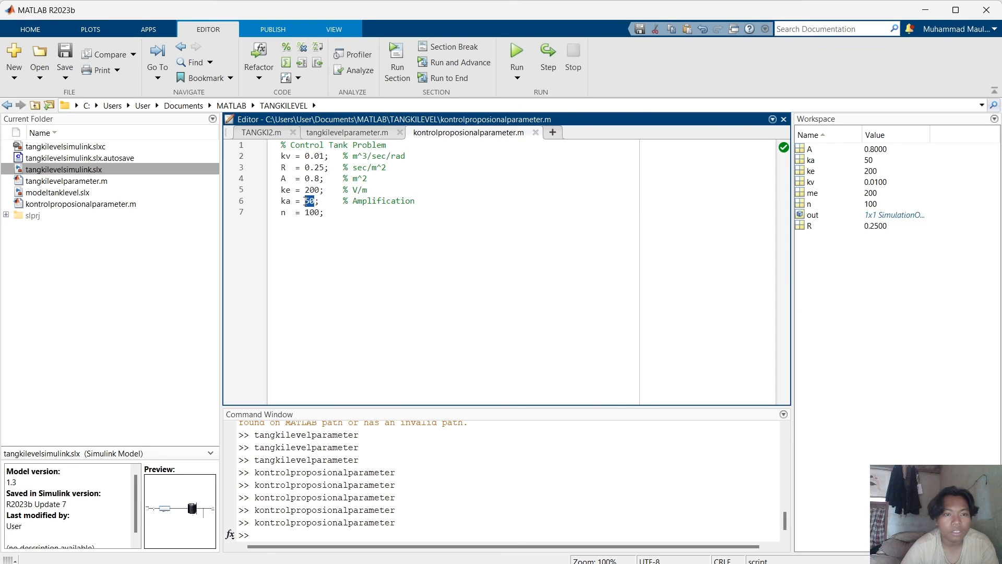
{"action": "type", "text": "3"}
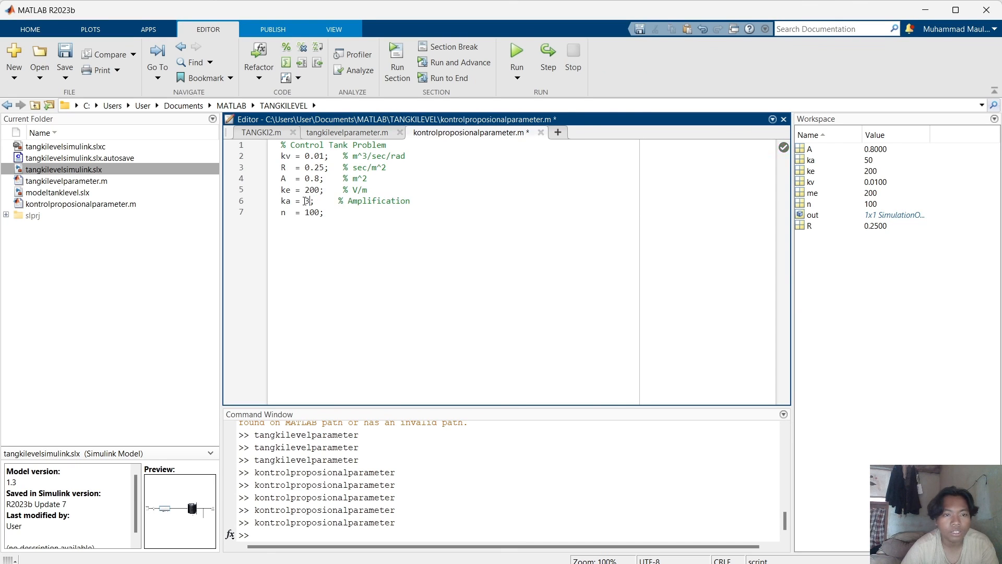
{"action": "left_click", "coordinate": [521, 51]}
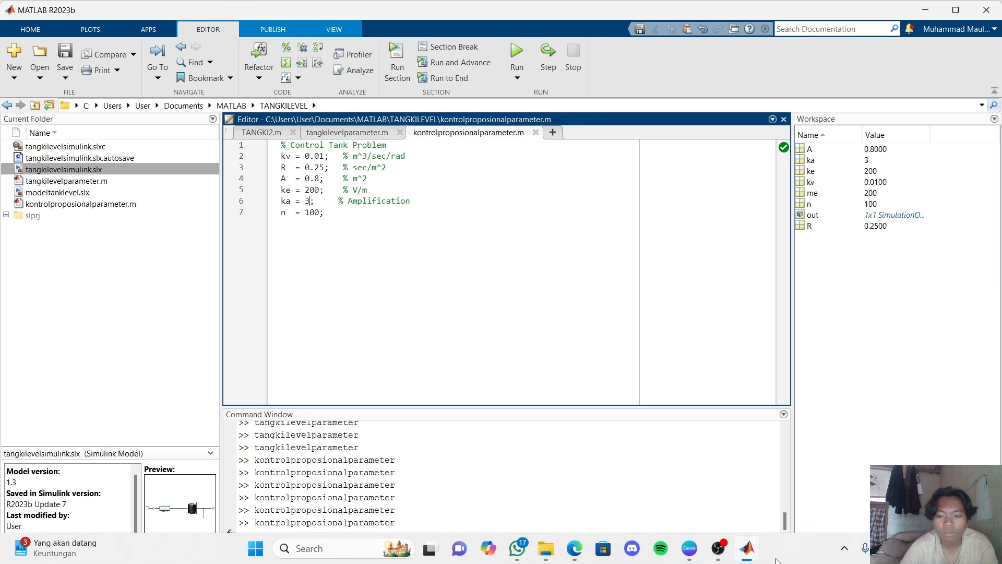
Run the simulation again with ka 3 and examine the Scope response before minimizing it.
{"action": "mouse_move", "coordinate": [747, 548]}
{"action": "left_click", "coordinate": [790, 503]}
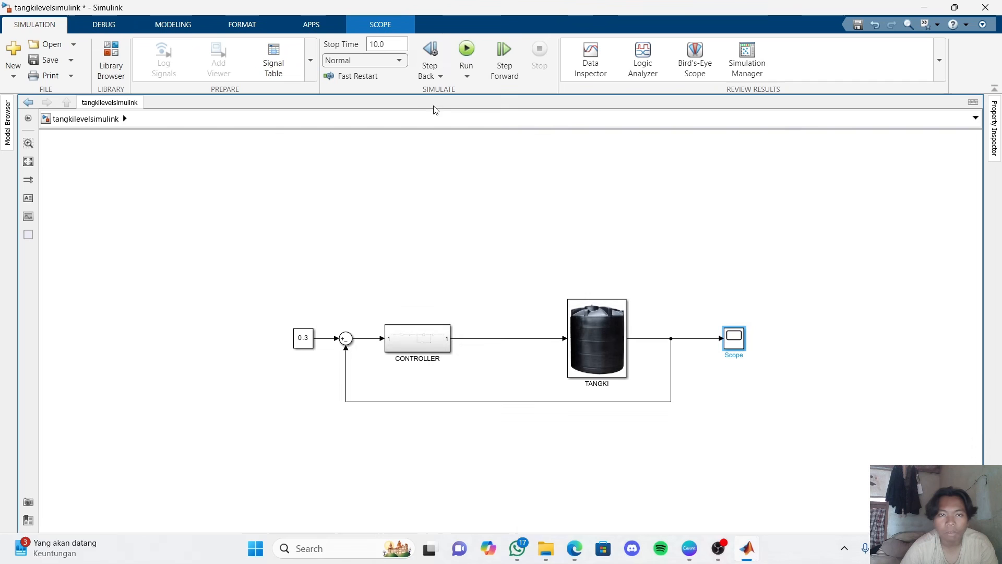
{"action": "left_click", "coordinate": [466, 49]}
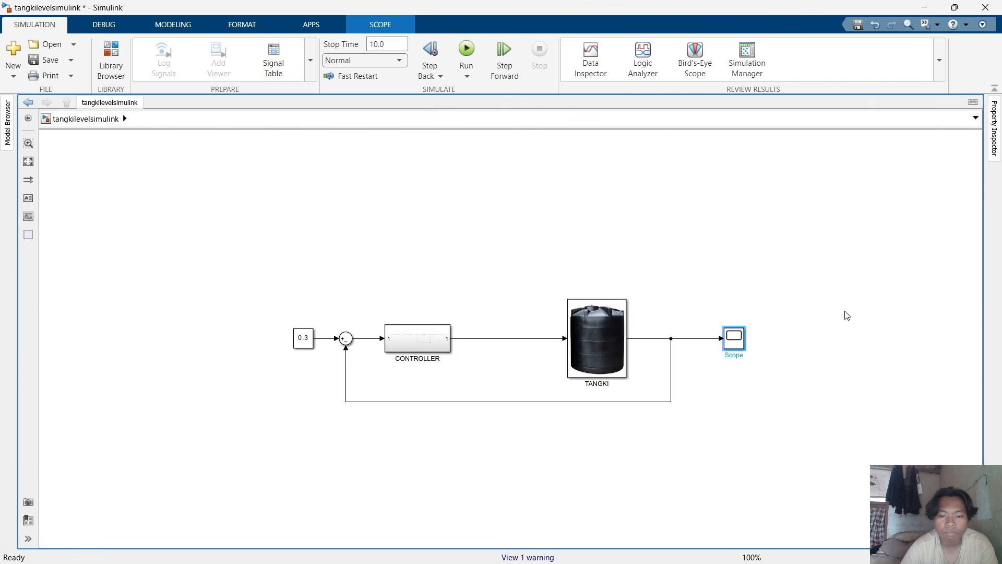
{"action": "double_click", "coordinate": [732, 343]}
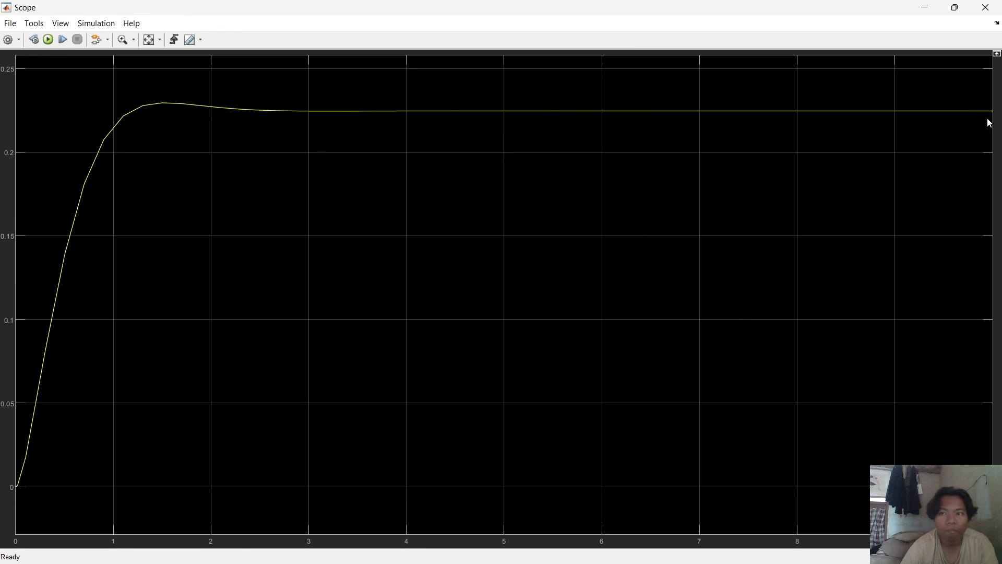
{"action": "left_click", "coordinate": [926, 8]}
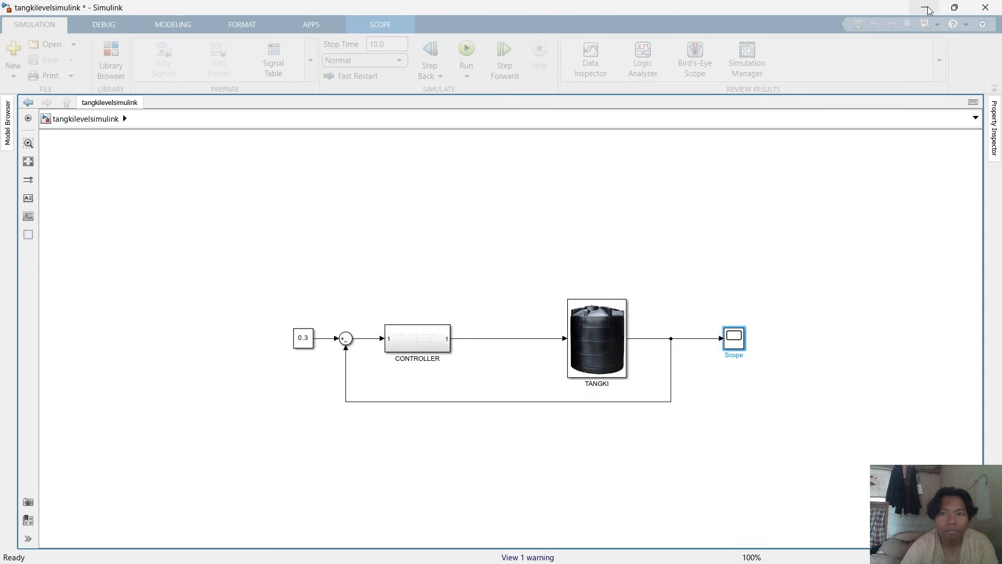
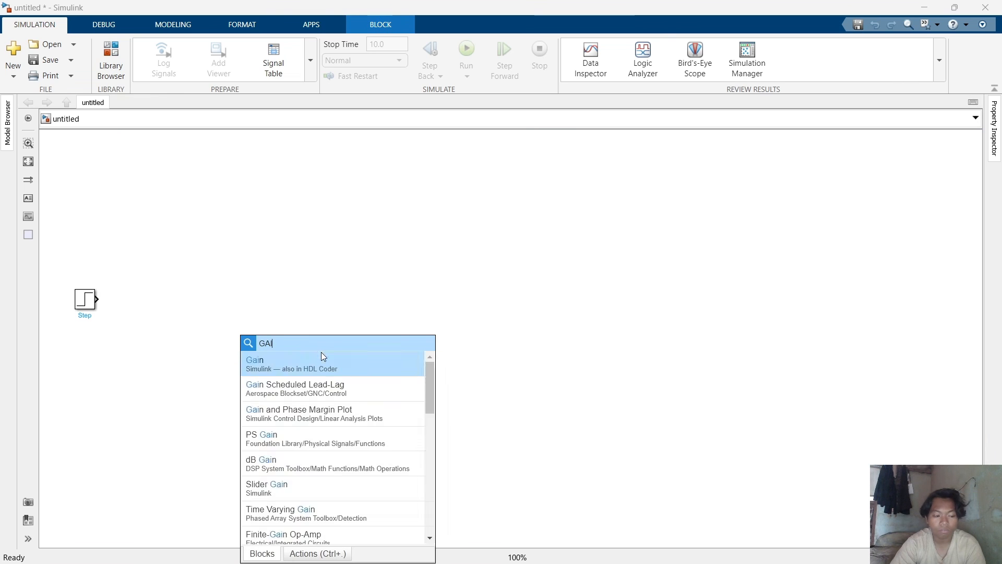
Add a Gain block from the block search and place it to the right of the Step block.
{"action": "type", "text": "N"}
{"action": "left_click", "coordinate": [321, 365]}
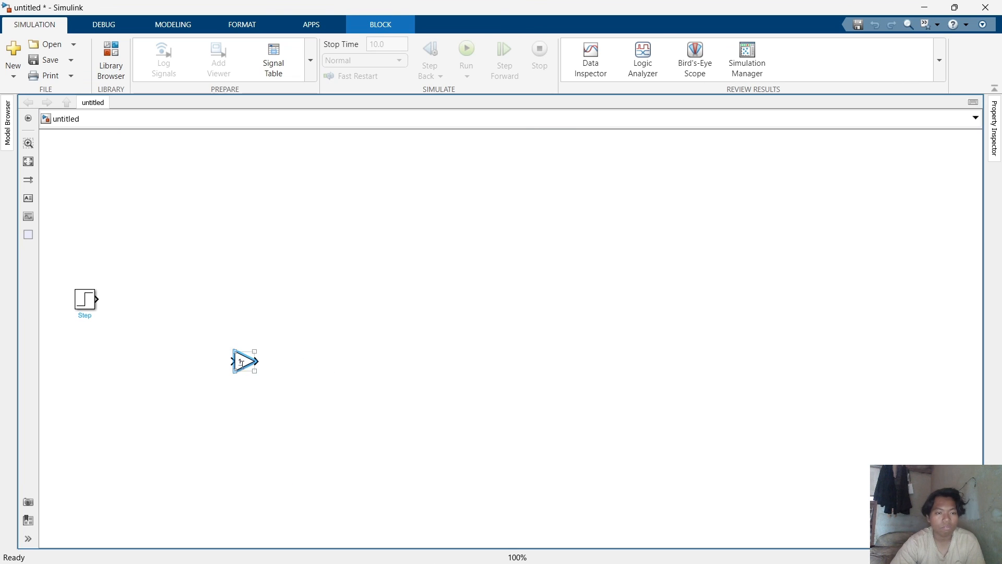
{"action": "left_click_drag", "start_coordinate": [241, 364], "coordinate": [183, 302]}
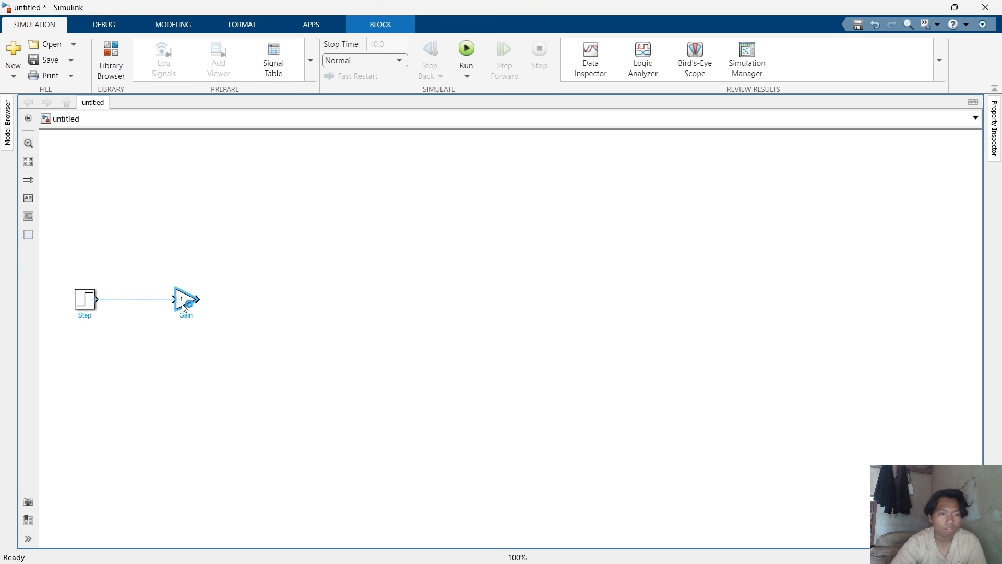
Add a Sum block from the block search and place it to the right of the Gain block.
{"action": "left_click", "coordinate": [266, 367]}
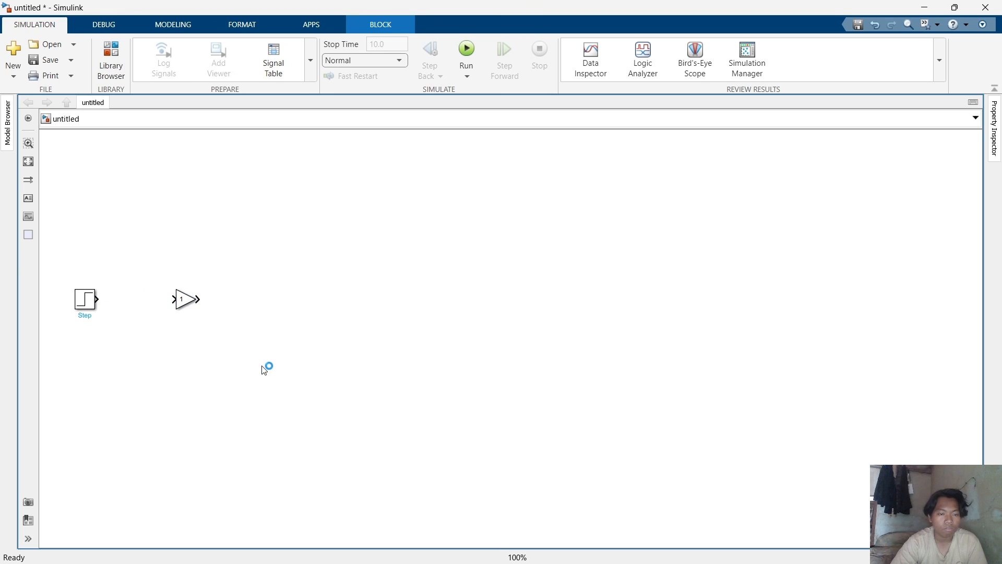
{"action": "double_click", "coordinate": [308, 362]}
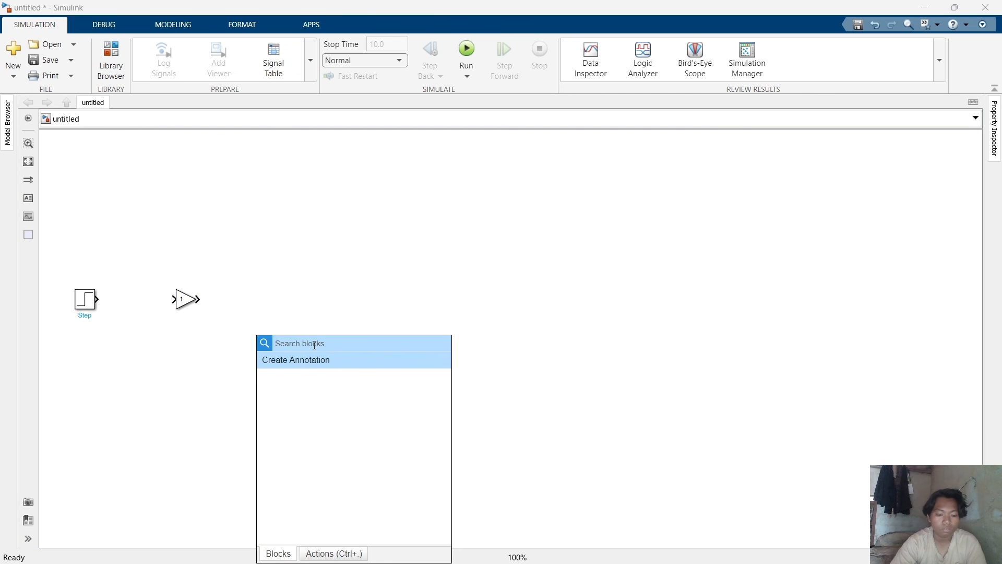
{"action": "type", "text": "SUM"}
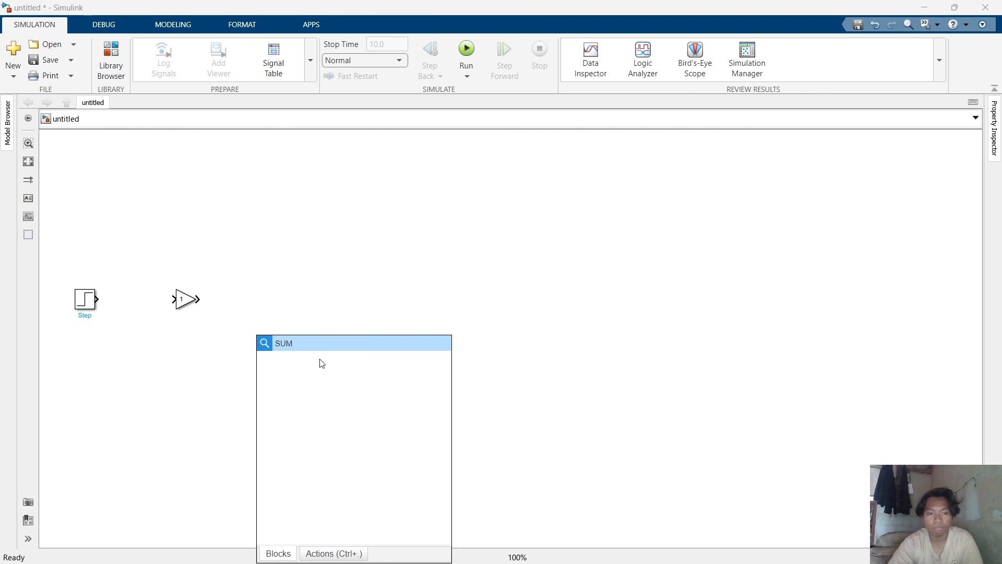
{"action": "left_click", "coordinate": [319, 359]}
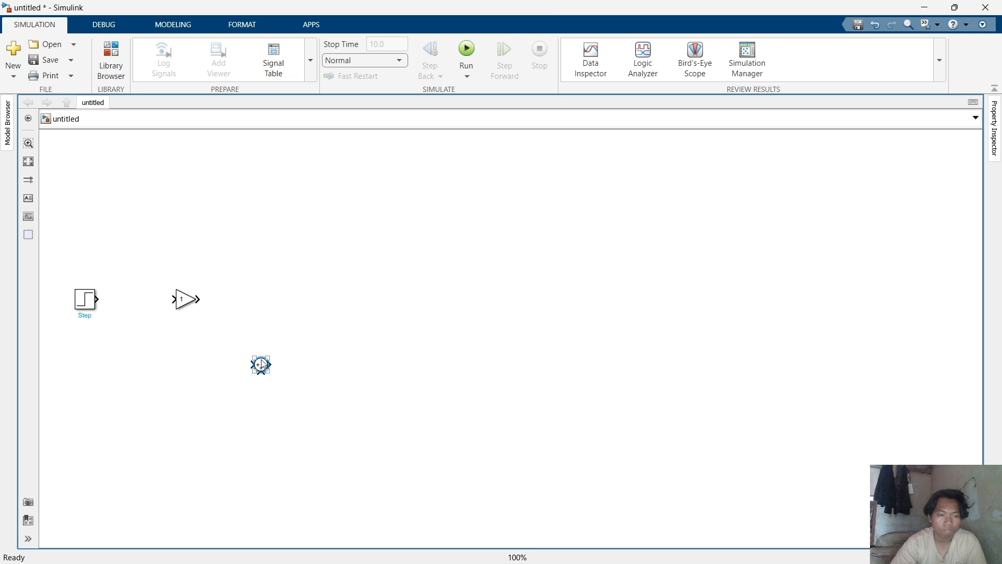
{"action": "left_click_drag", "start_coordinate": [259, 364], "coordinate": [279, 308]}
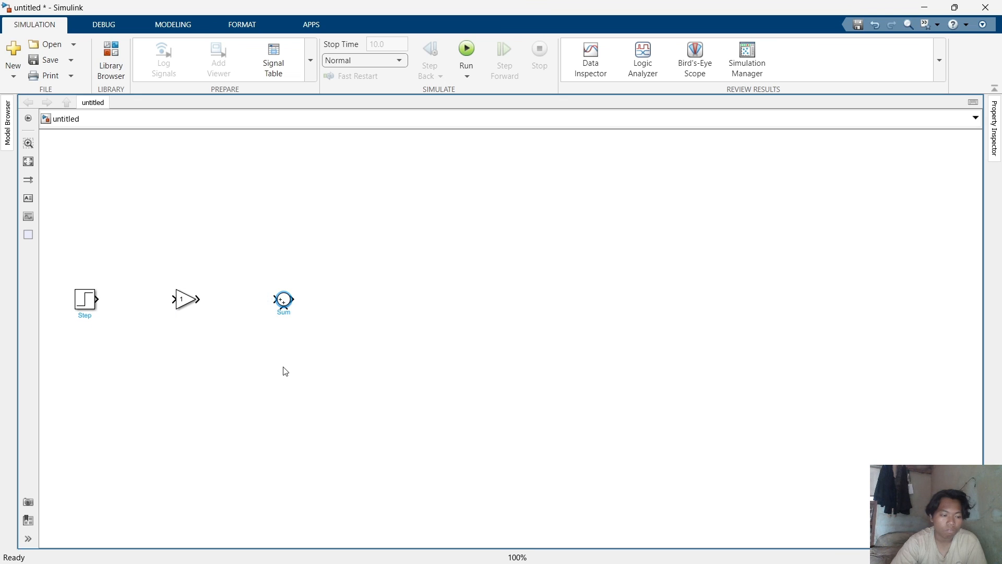
Add an Integrator block from the block search and place it to the right of the Sum block.
{"action": "left_click", "coordinate": [286, 371]}
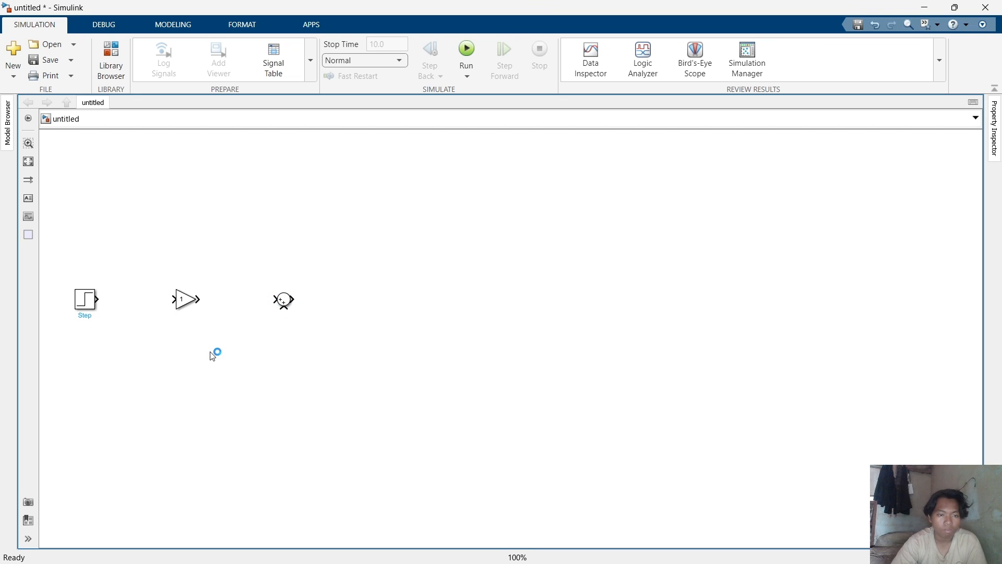
{"action": "double_click", "coordinate": [296, 377]}
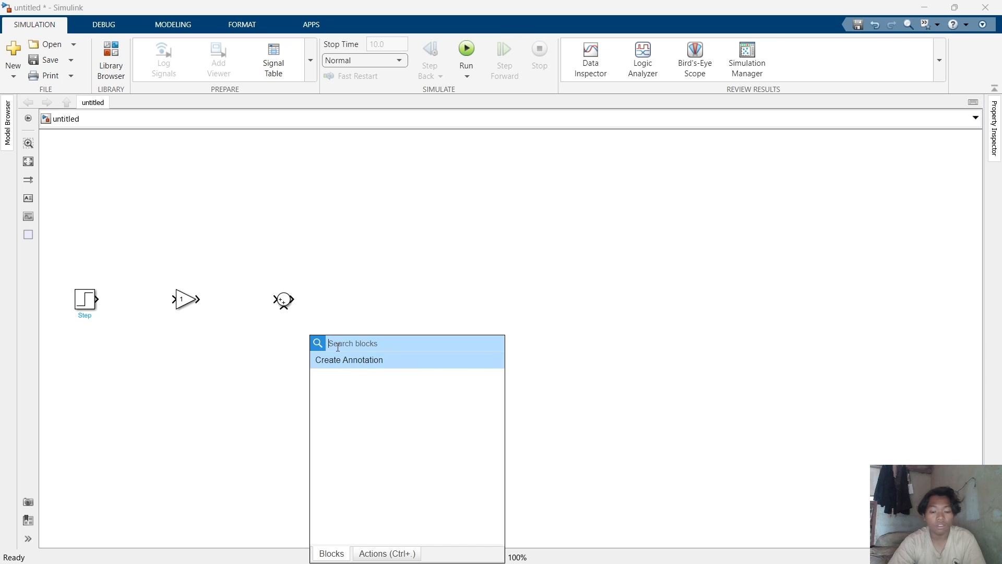
{"action": "type", "text": "IN"}
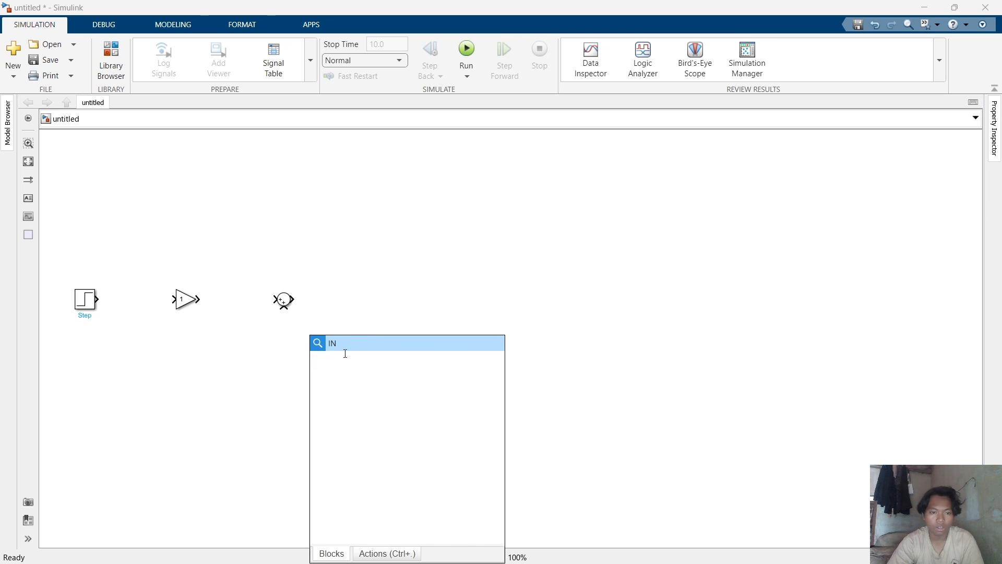
{"action": "type", "text": "T"}
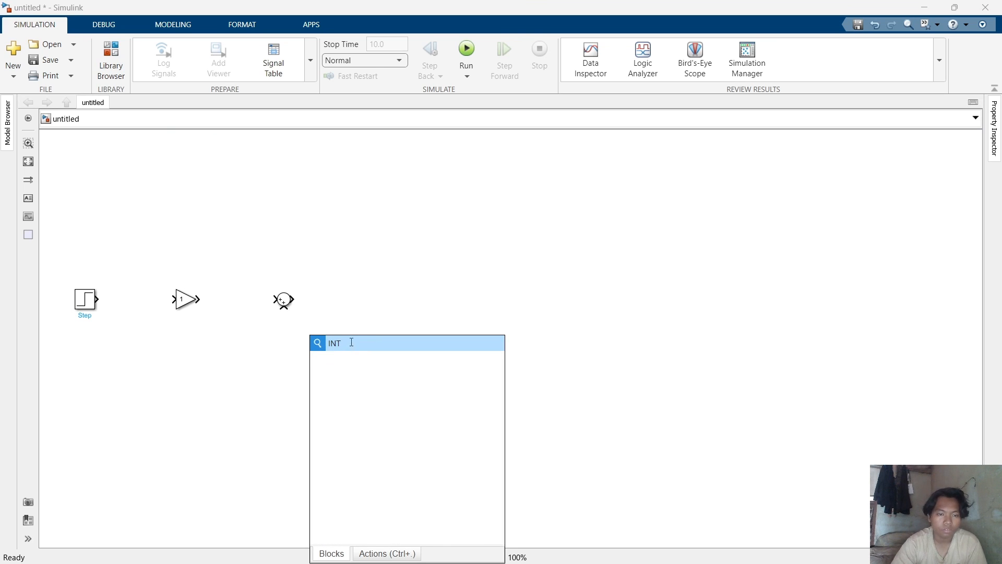
{"action": "key", "text": "Return"}
{"action": "left_click_drag", "start_coordinate": [314, 400], "coordinate": [370, 309]}
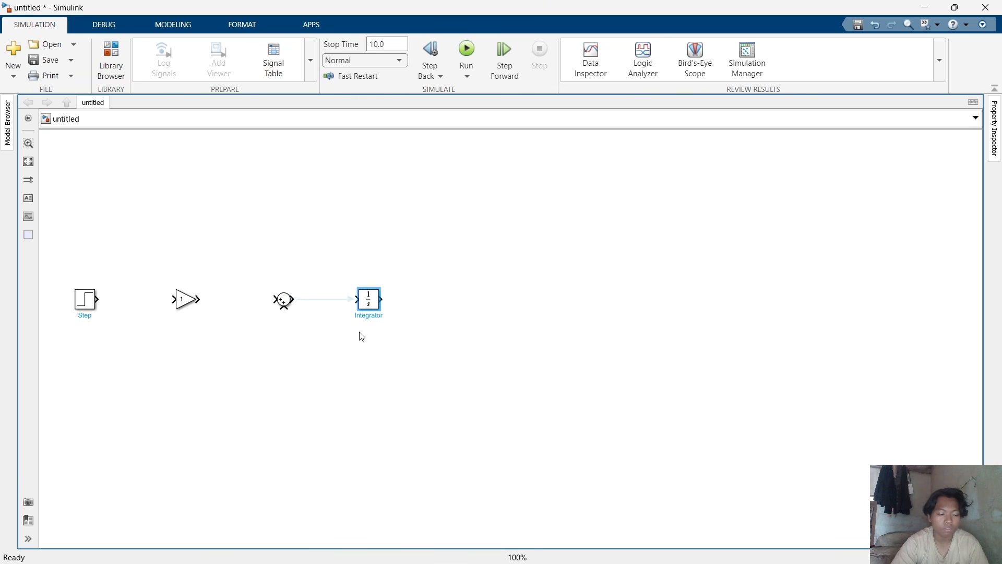
Add a Scope block from the block search and place it far to the right on the same row.
{"action": "left_click", "coordinate": [310, 415]}
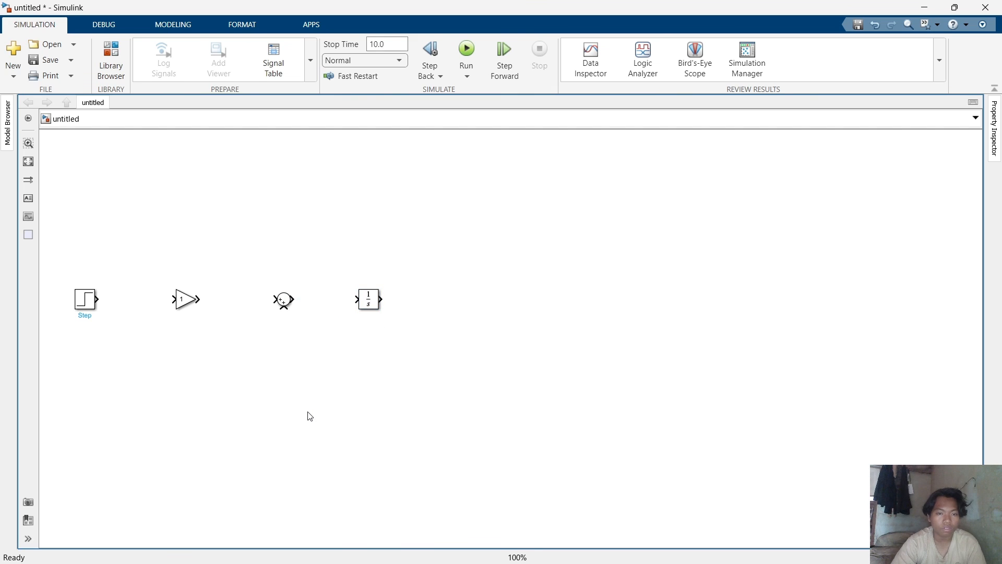
{"action": "double_click", "coordinate": [332, 357]}
{"action": "type", "text": "s"}
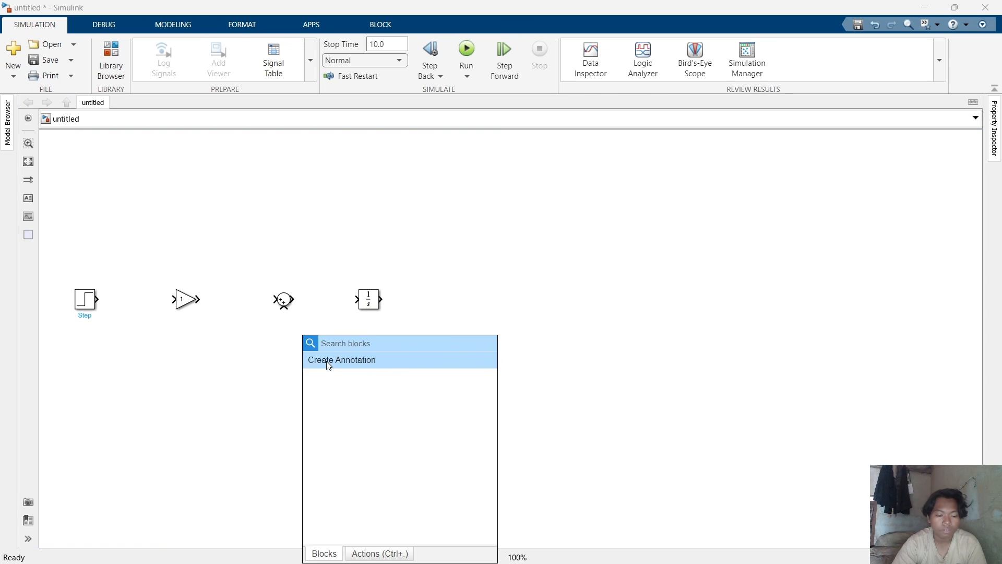
{"action": "type", "text": "c"}
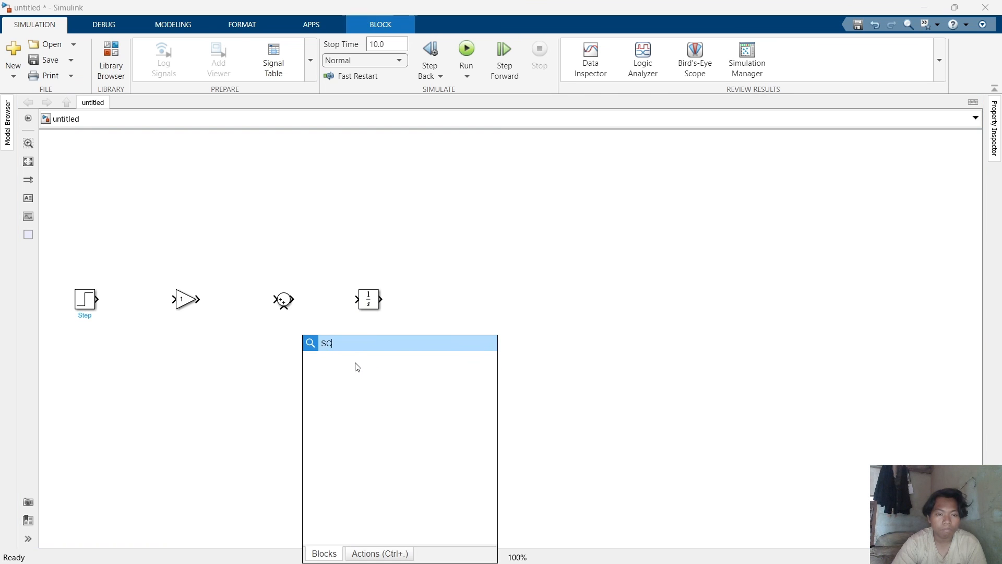
{"action": "left_click", "coordinate": [355, 362]}
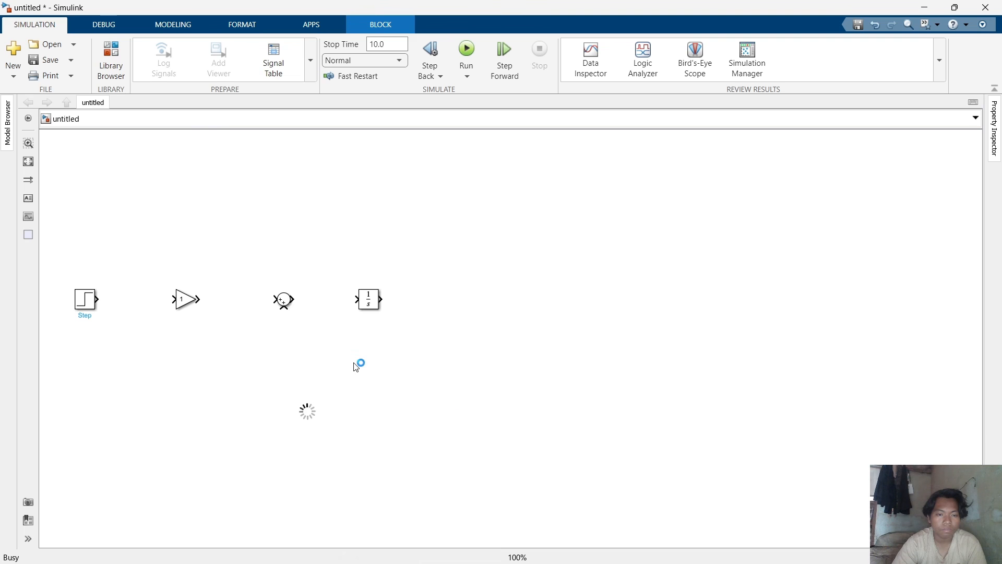
{"action": "left_click_drag", "start_coordinate": [312, 421], "coordinate": [590, 296]}
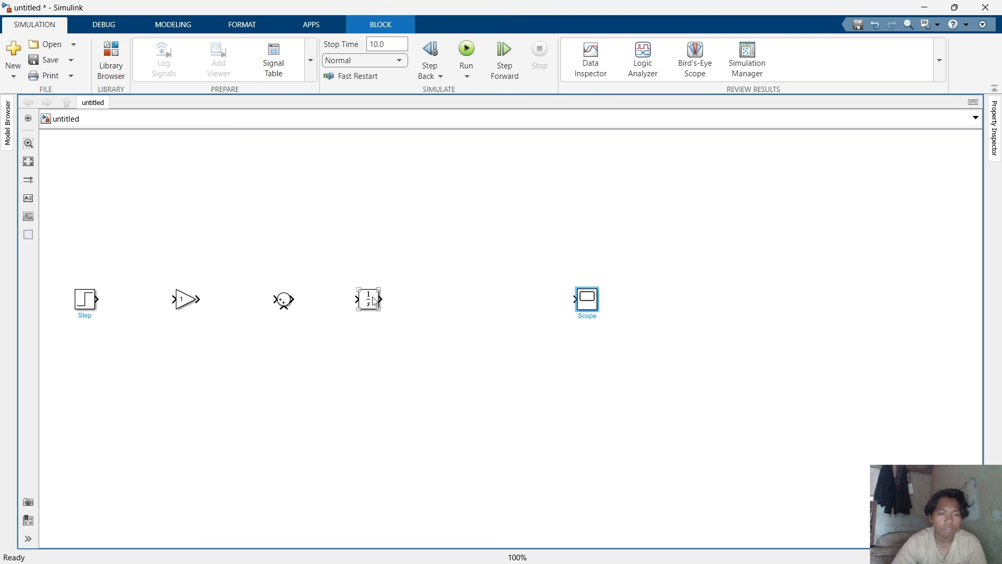
Move the Integrator block further right to leave room after the Sum block.
{"action": "left_click_drag", "start_coordinate": [372, 299], "coordinate": [412, 299]}
{"action": "left_click", "coordinate": [339, 364]}
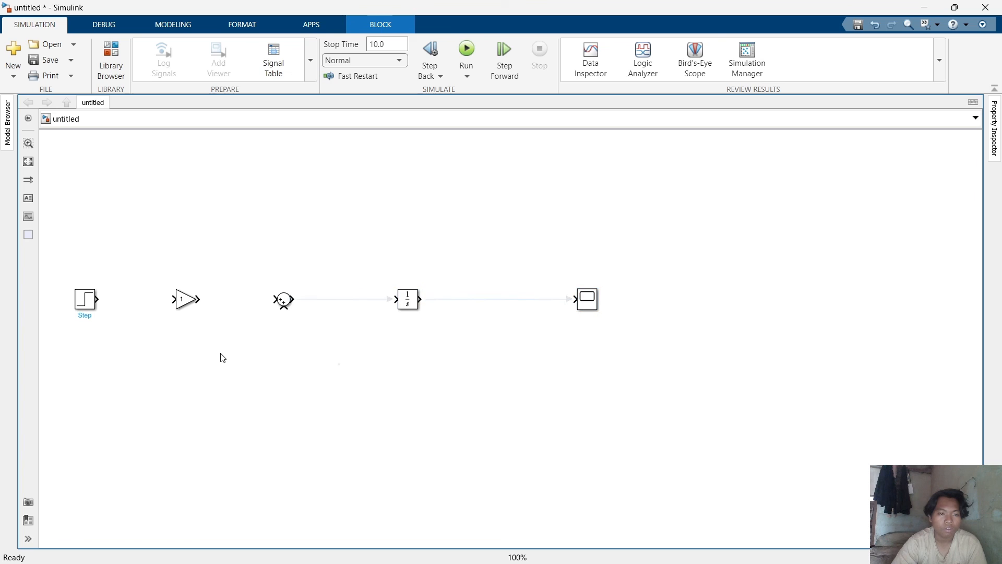
{"action": "left_click", "coordinate": [186, 300]}
{"action": "key", "text": "Delete"}
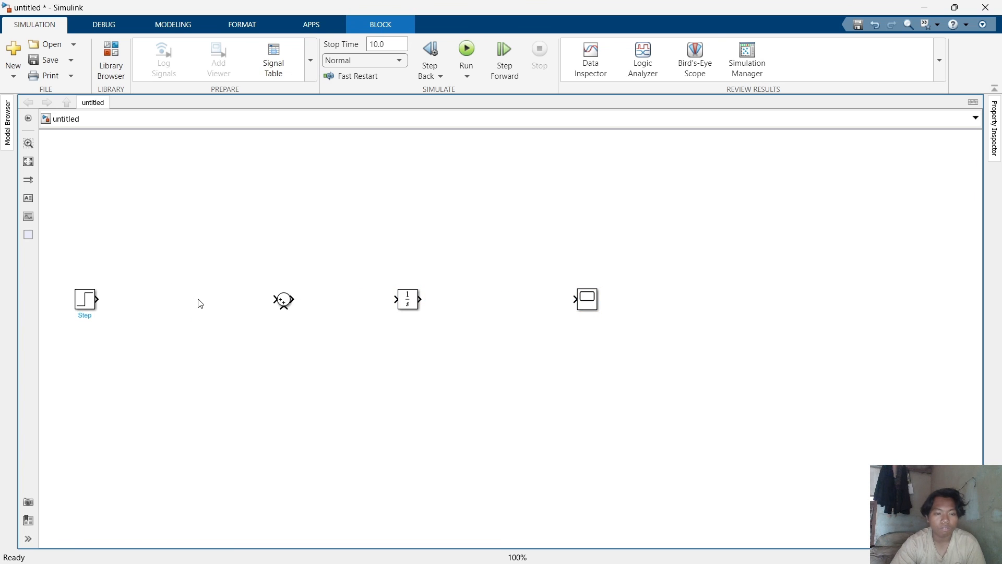
{"action": "key", "text": "ctrl+z"}
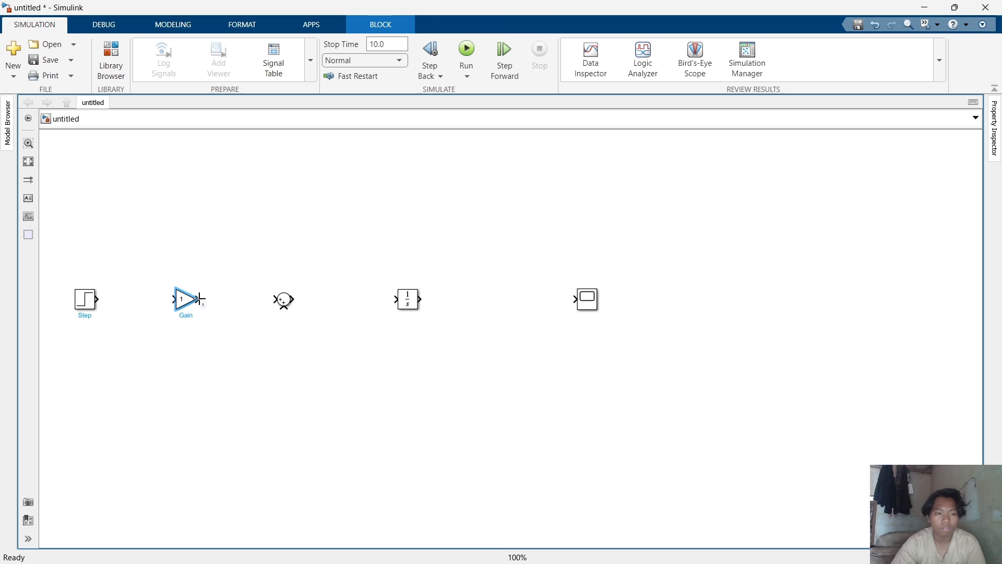
Duplicate the Gain block three times, placing one between Sum and Integrator and two below the main row.
{"action": "left_click_drag", "start_coordinate": [200, 299], "coordinate": [348, 312]}
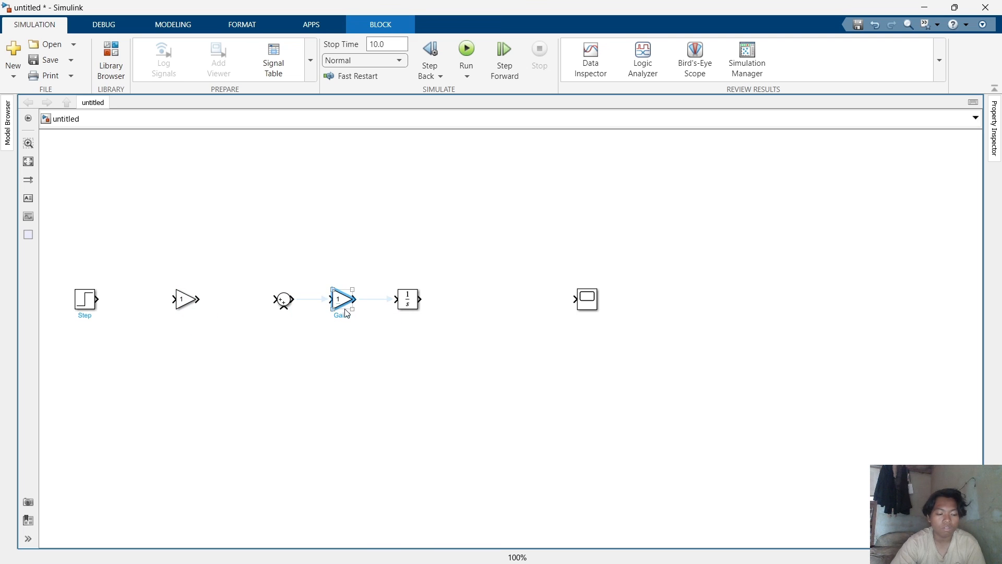
{"action": "key", "text": "ctrl+v"}
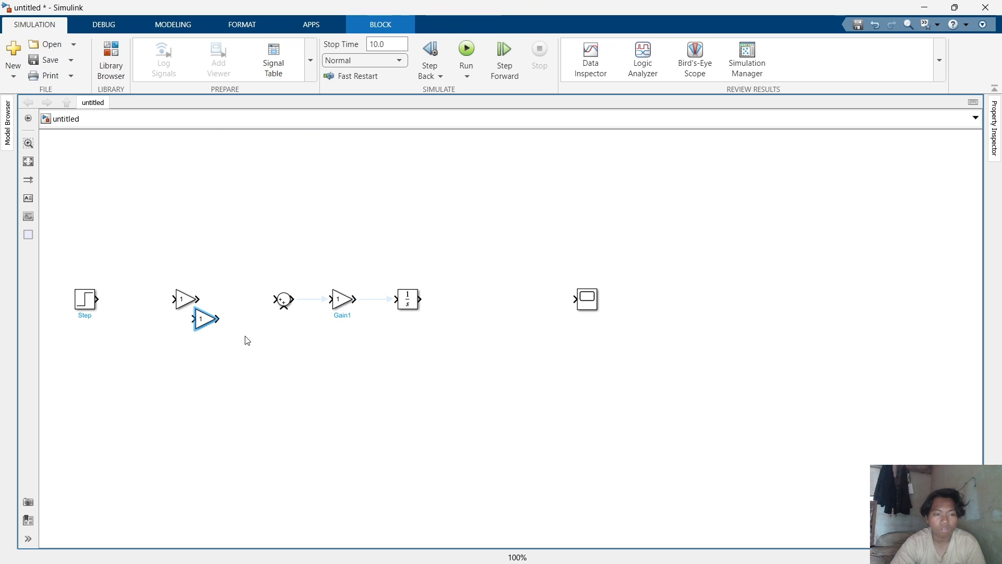
{"action": "left_click_drag", "start_coordinate": [203, 328], "coordinate": [356, 371]}
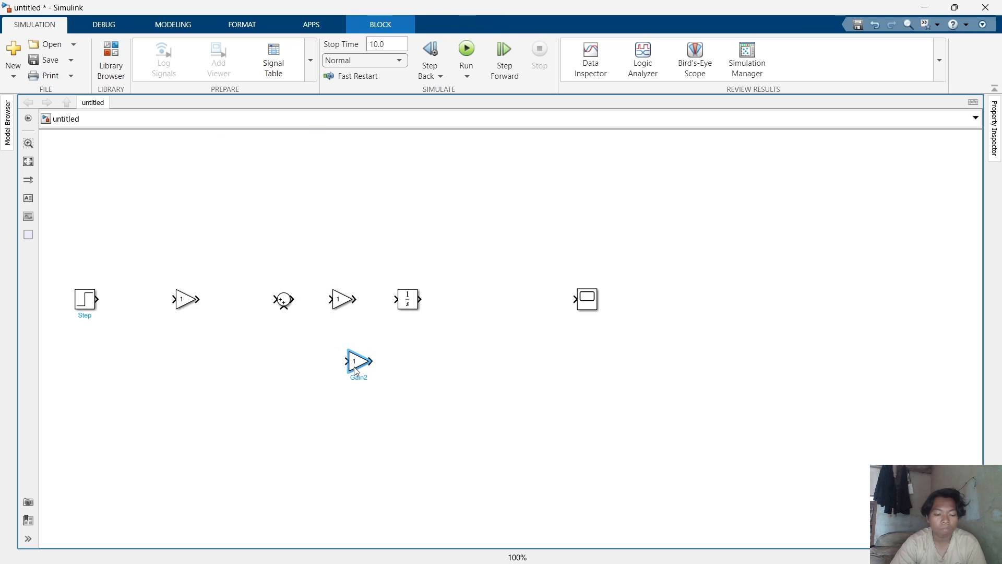
{"action": "key", "text": "ctrl+v"}
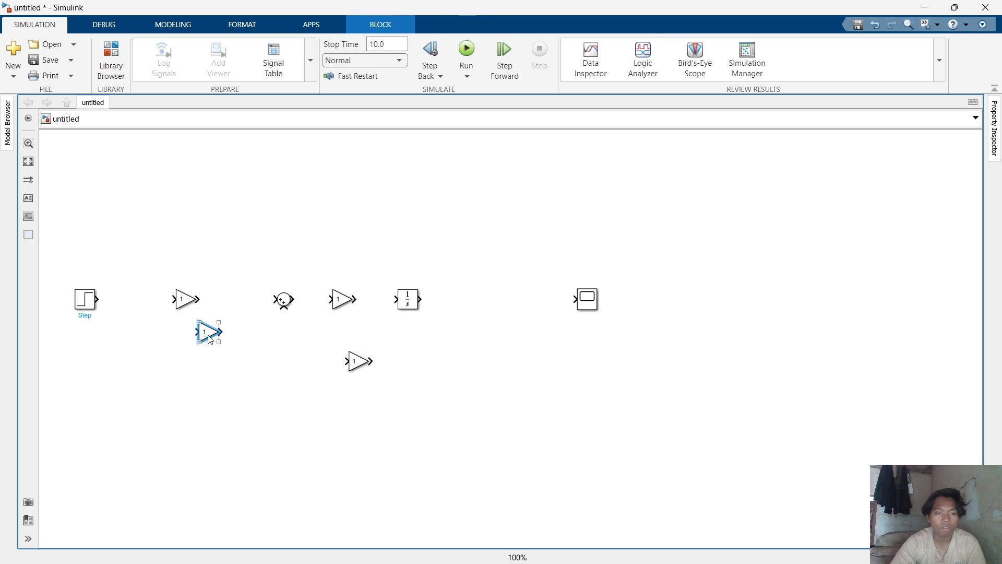
{"action": "left_click_drag", "start_coordinate": [210, 339], "coordinate": [459, 414]}
Duplicate the Integrator block and place the copy between the first Integrator and the Scope.
{"action": "left_click", "coordinate": [410, 312]}
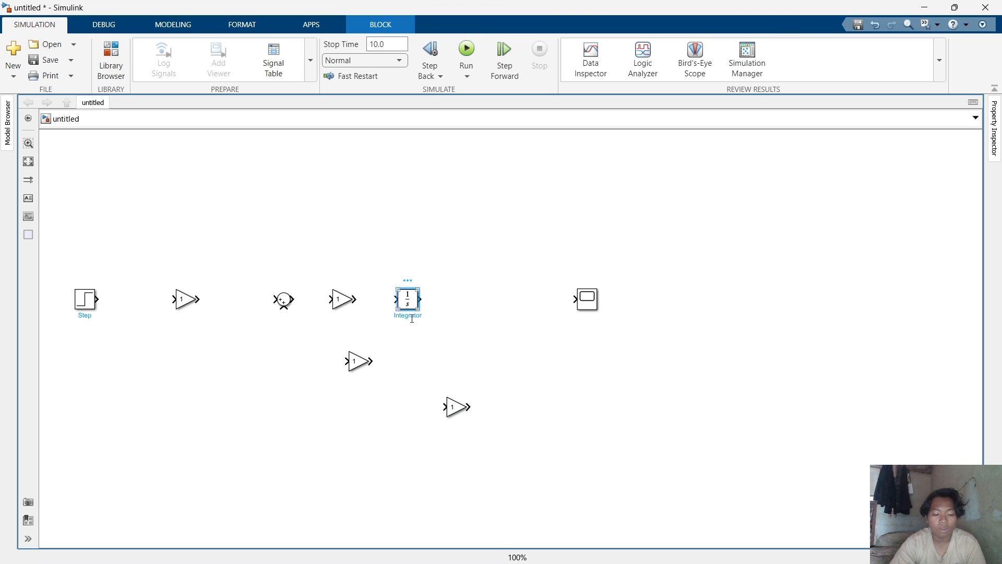
{"action": "left_click_drag", "start_coordinate": [411, 318], "coordinate": [504, 308]}
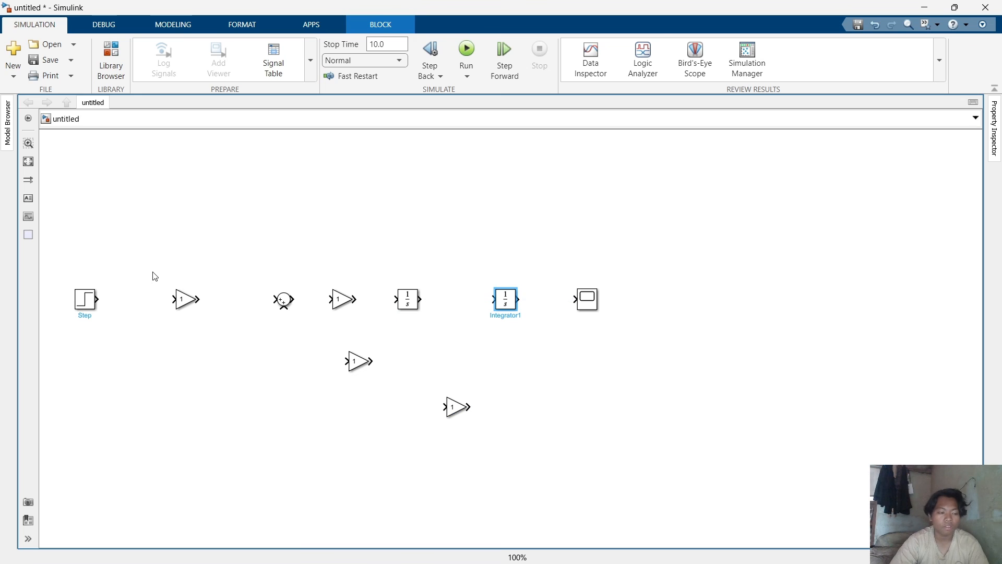
Set the Sum block's icon shape to rectangular and its list of signs to |+--.
{"action": "double_click", "coordinate": [284, 300]}
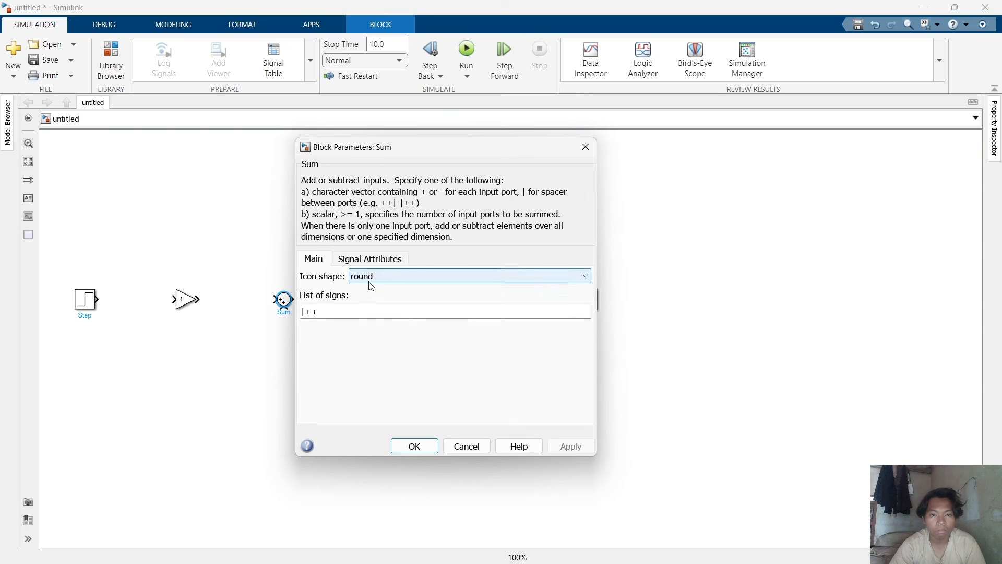
{"action": "left_click", "coordinate": [370, 286]}
{"action": "left_click", "coordinate": [374, 286]}
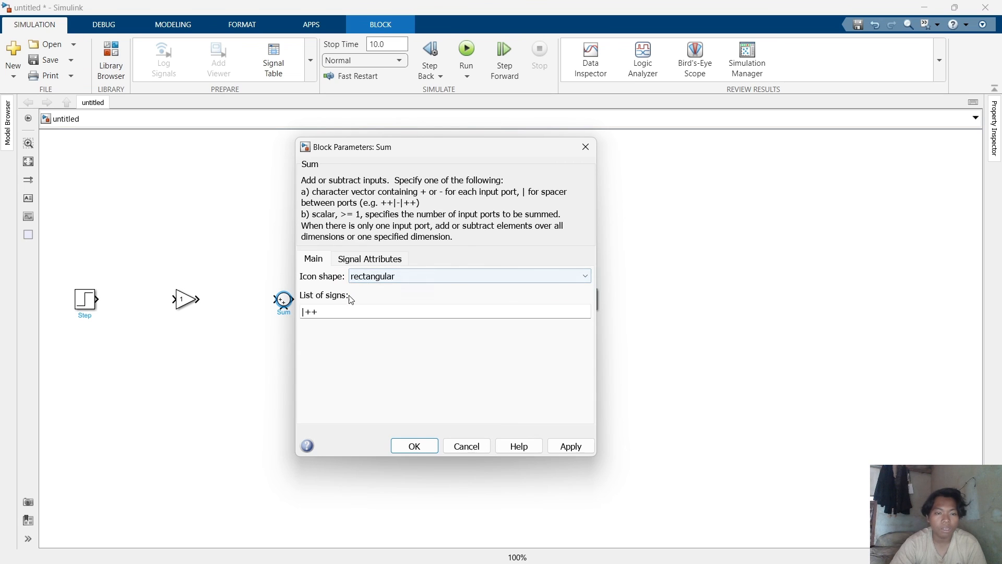
{"action": "double_click", "coordinate": [324, 309]}
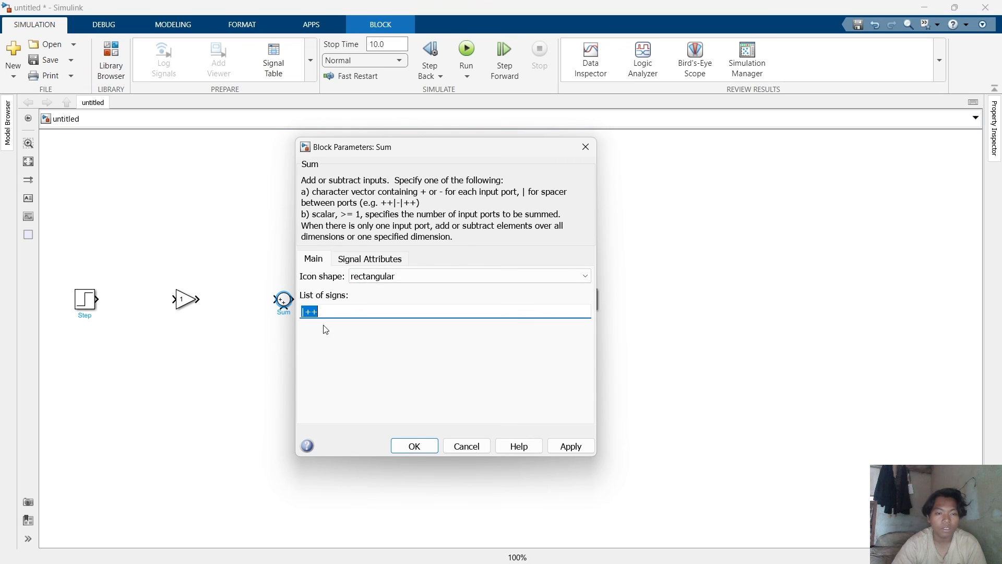
{"action": "left_click", "coordinate": [324, 311]}
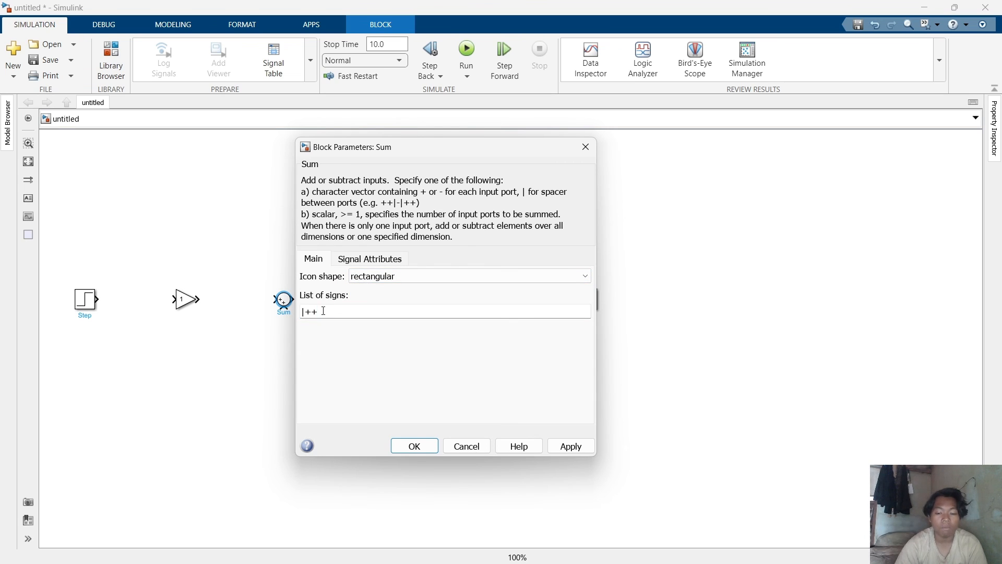
{"action": "key", "text": "BackSpace"}
{"action": "type", "text": "--"}
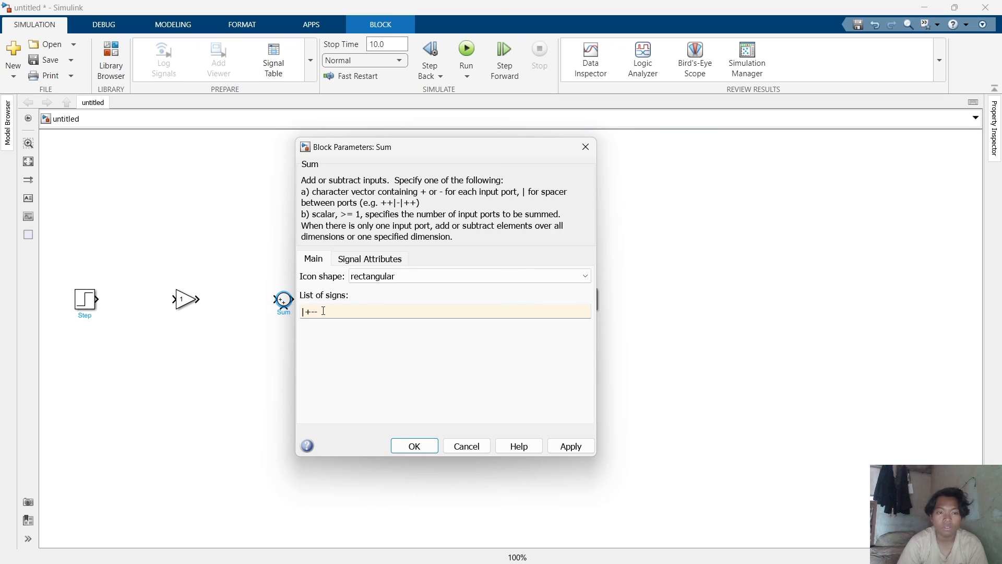
{"action": "key", "text": "Return"}
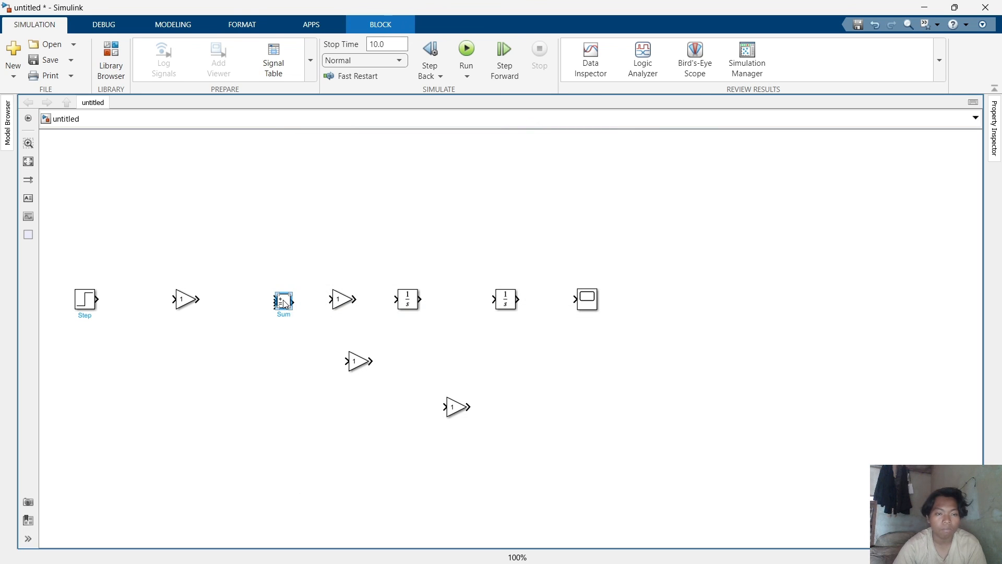
Resize the Sum block taller so its three inputs are spread out.
{"action": "left_click_drag", "start_coordinate": [290, 308], "coordinate": [298, 345]}
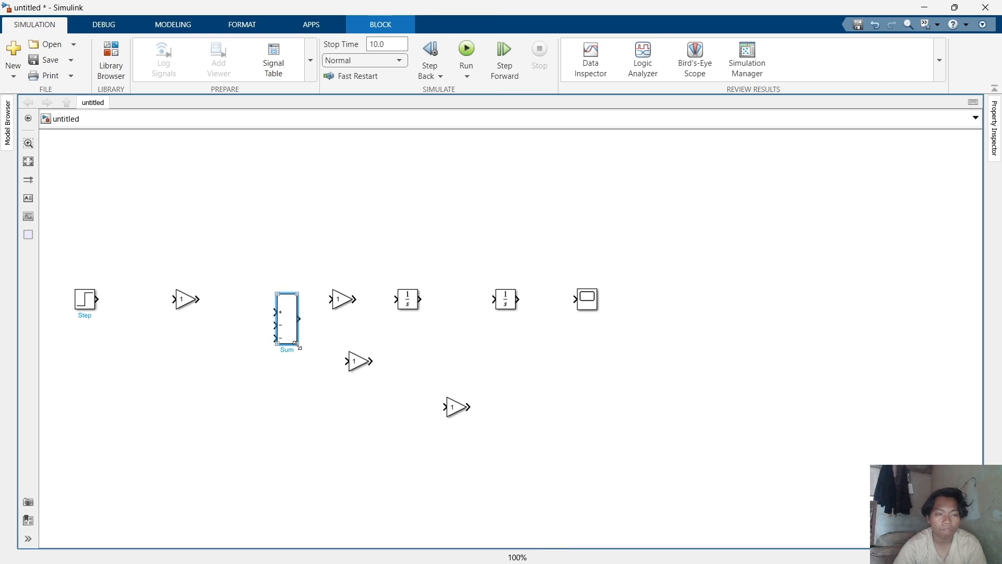
{"action": "left_click", "coordinate": [309, 243]}
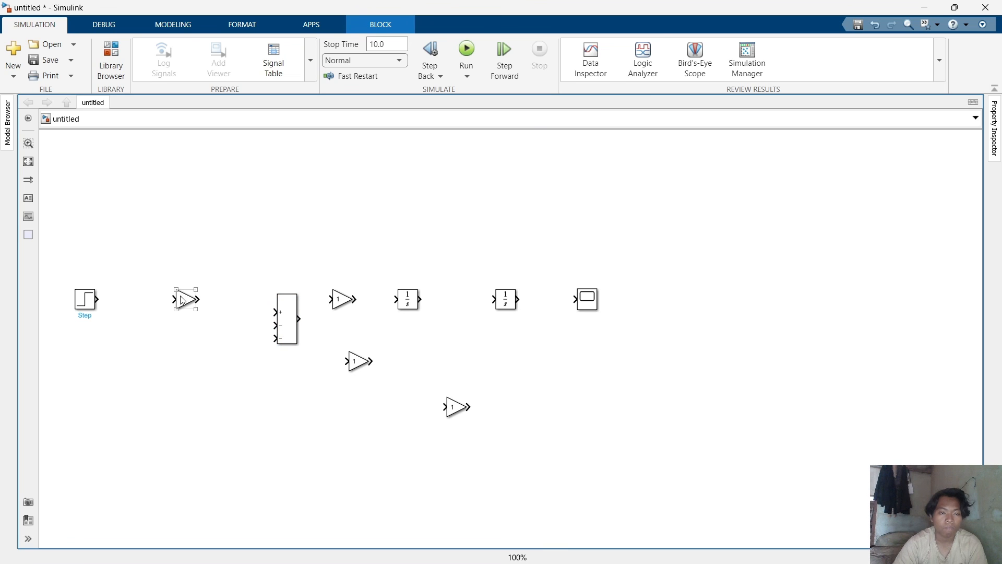
Align the first Gain with the Sum's plus input and wire the Step through that Gain into it.
{"action": "mouse_move", "coordinate": [187, 300]}
{"action": "left_mouse_down"}
{"action": "mouse_move", "coordinate": [189, 321]}
{"action": "mouse_move", "coordinate": [187, 308]}
{"action": "left_mouse_up"}
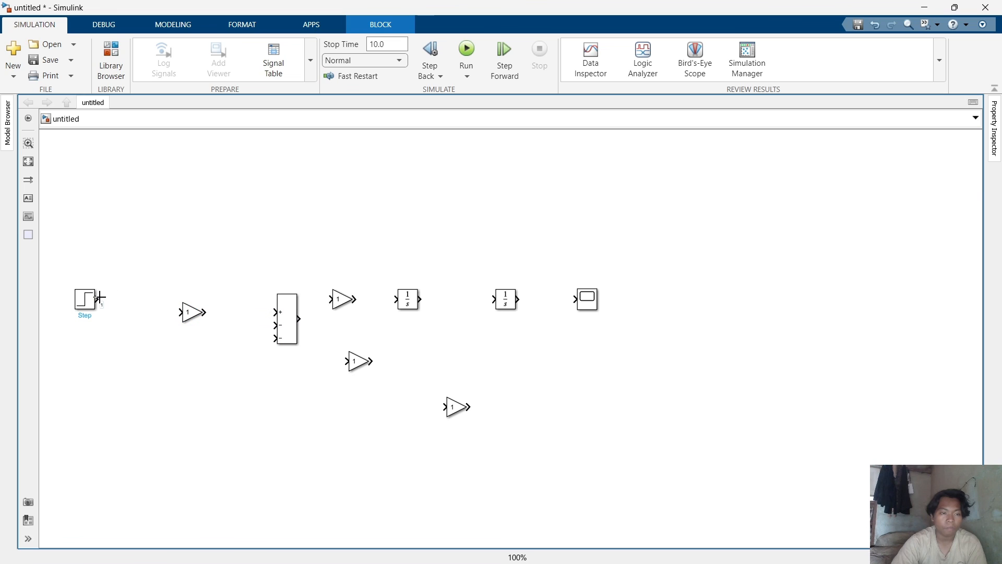
{"action": "left_click_drag", "start_coordinate": [97, 299], "coordinate": [278, 311]}
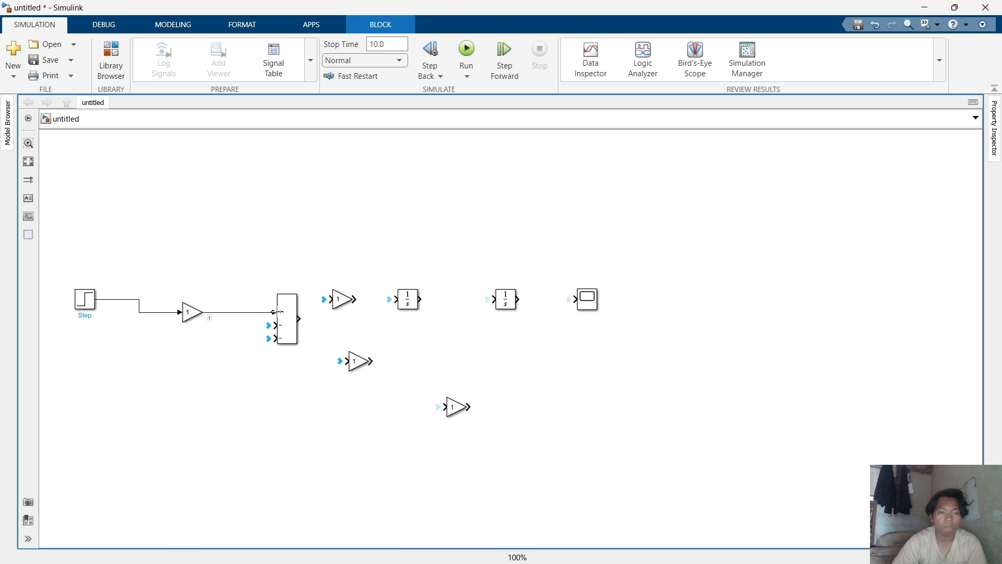
Wire the Sum output into the second Gain and that Gain's output into the first Integrator.
{"action": "left_click_drag", "start_coordinate": [338, 308], "coordinate": [342, 332]}
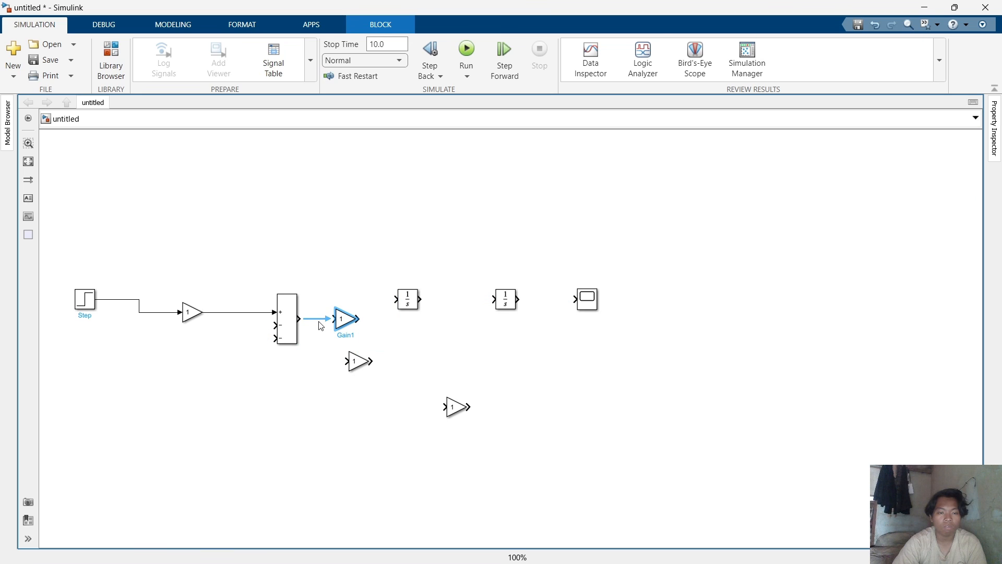
{"action": "left_click", "coordinate": [321, 325]}
{"action": "left_click_drag", "start_coordinate": [415, 312], "coordinate": [413, 331]}
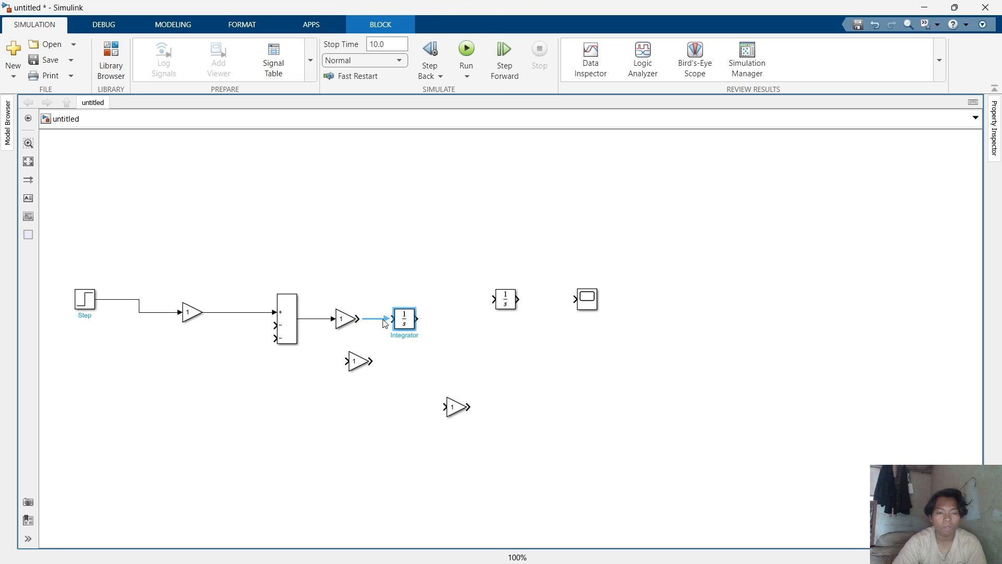
{"action": "left_click", "coordinate": [384, 321]}
Align the second Integrator and the Scope with the forward path and connect them in series.
{"action": "left_click", "coordinate": [502, 302]}
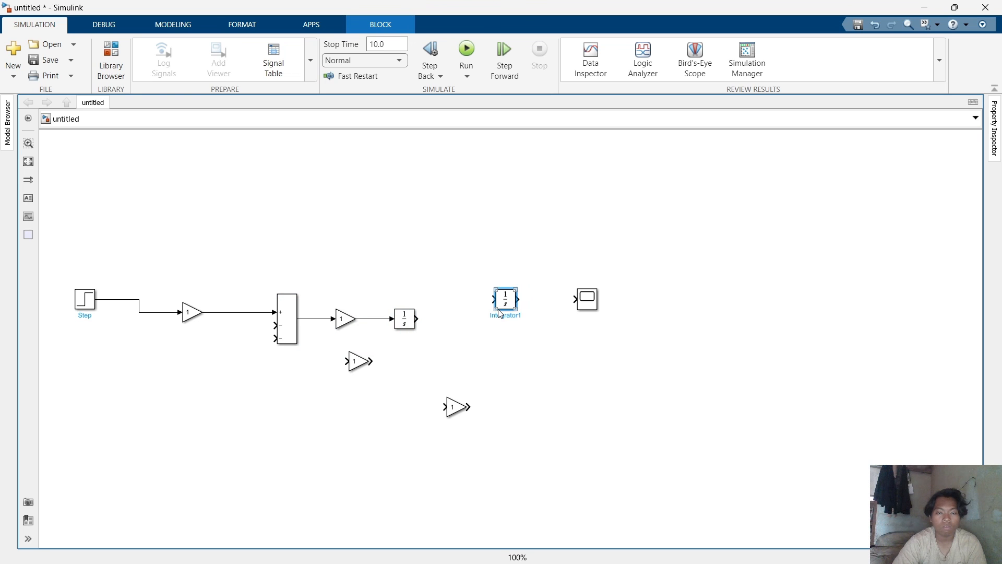
{"action": "left_click_drag", "start_coordinate": [499, 311], "coordinate": [486, 330]}
{"action": "left_click", "coordinate": [462, 320]}
{"action": "left_click_drag", "start_coordinate": [584, 310], "coordinate": [579, 326]}
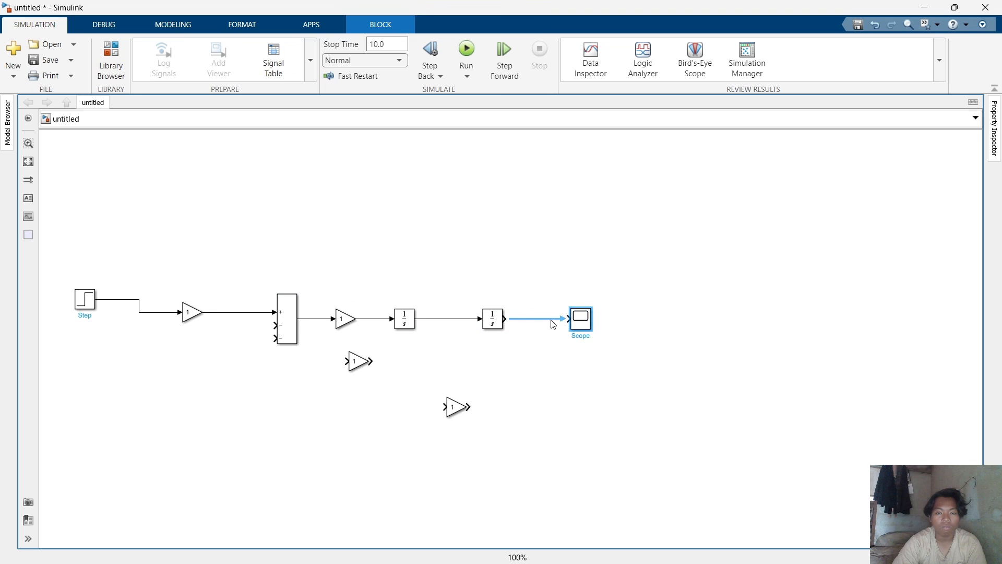
{"action": "left_click", "coordinate": [552, 319]}
Flip both remaining Gain blocks so they face left for the feedback paths.
{"action": "left_click", "coordinate": [360, 361]}
{"action": "right_click", "coordinate": [356, 361]}
{"action": "mouse_move", "coordinate": [412, 356]}
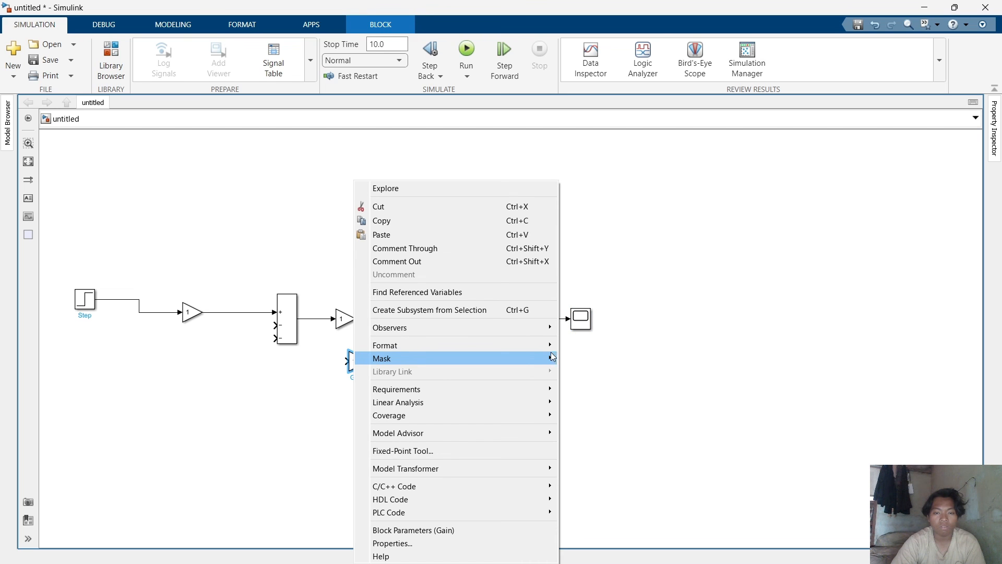
{"action": "mouse_move", "coordinate": [550, 347]}
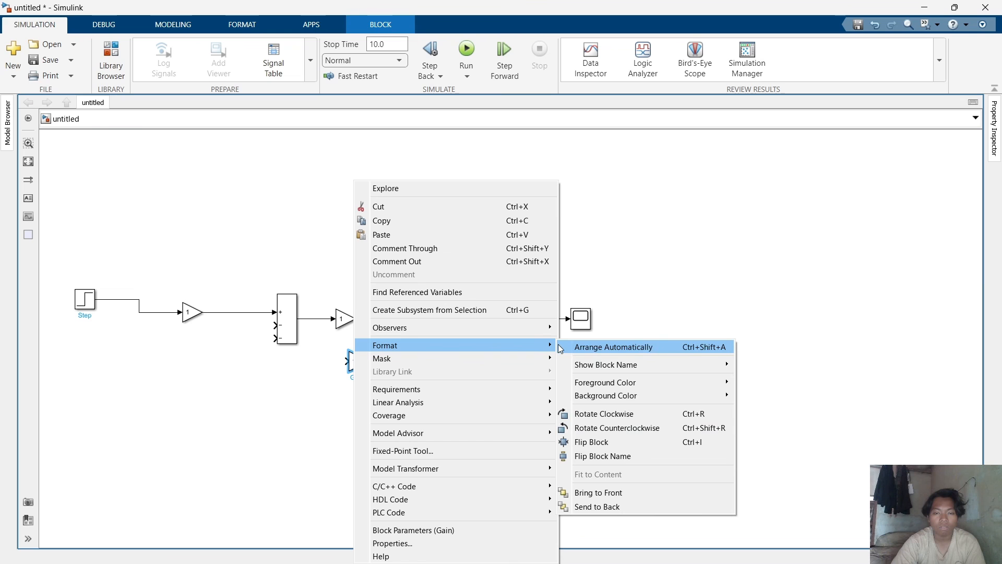
{"action": "left_click", "coordinate": [585, 441]}
{"action": "right_click", "coordinate": [454, 407]}
{"action": "mouse_move", "coordinate": [524, 343]}
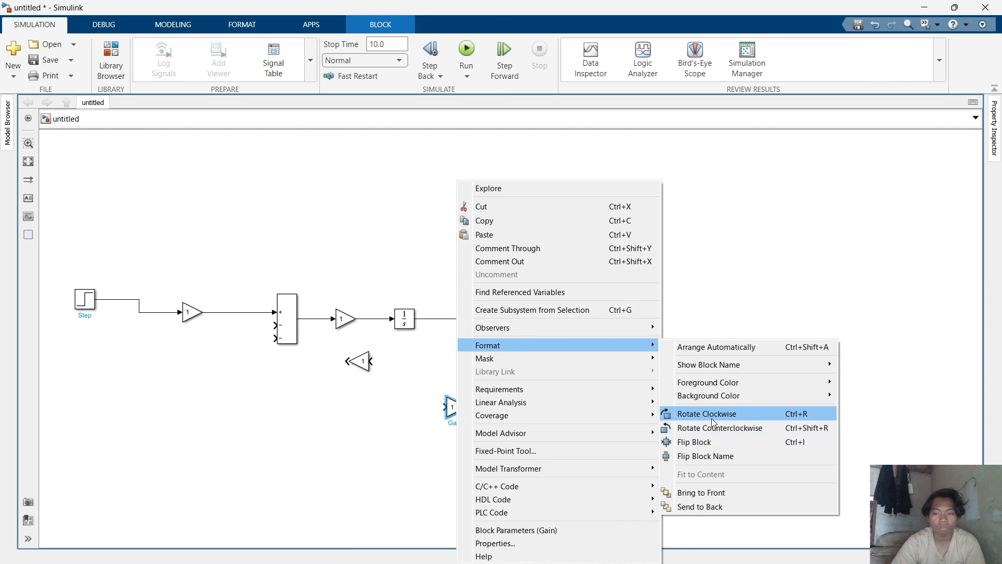
{"action": "left_click", "coordinate": [710, 442]}
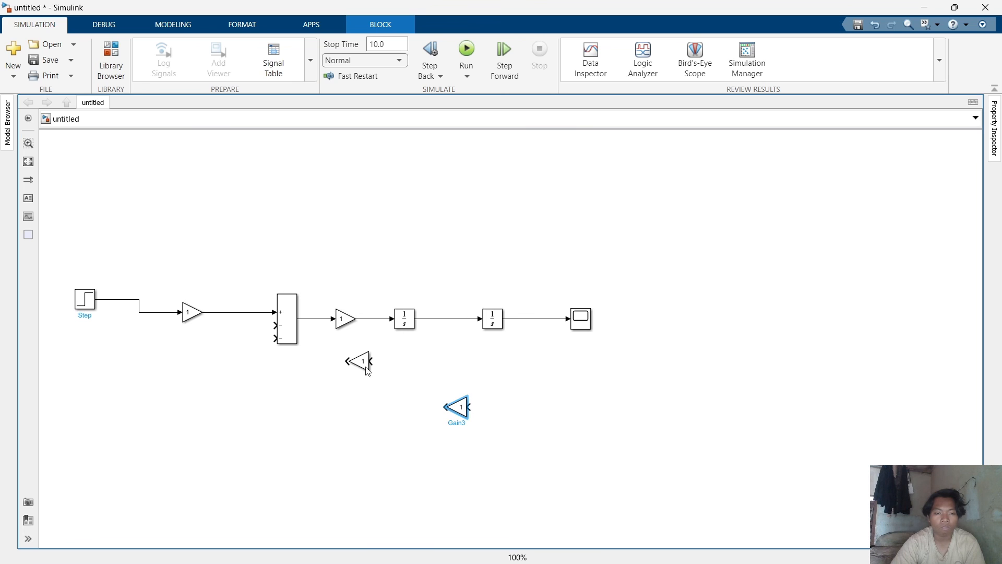
Place the two flipped Gains below the chain and wire their outputs into the Sum's two minus inputs.
{"action": "left_click_drag", "start_coordinate": [366, 371], "coordinate": [363, 404]}
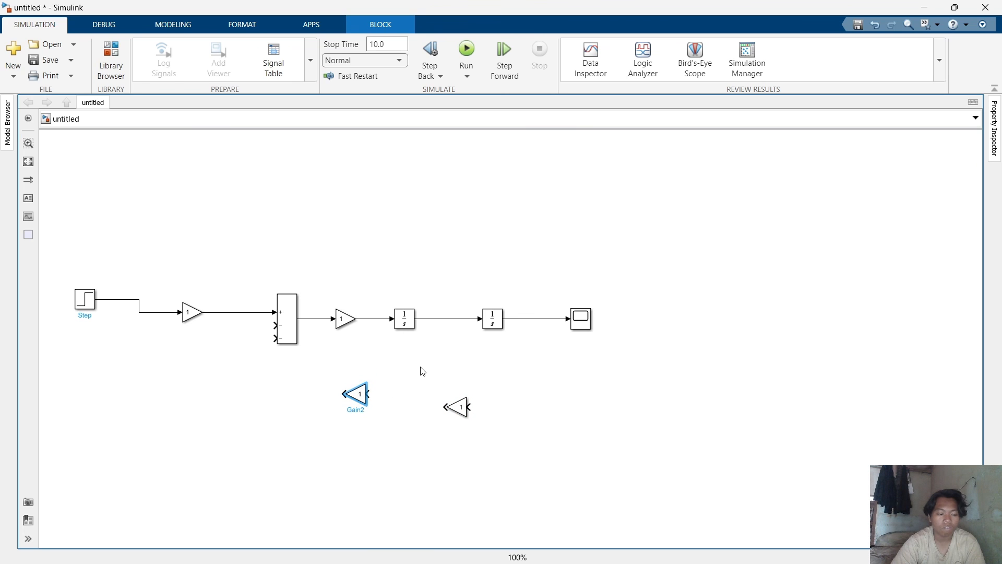
{"action": "left_click_drag", "start_coordinate": [458, 408], "coordinate": [445, 430]}
{"action": "mouse_move", "coordinate": [361, 406]}
{"action": "left_mouse_down"}
{"action": "mouse_move", "coordinate": [419, 408]}
{"action": "mouse_move", "coordinate": [409, 408]}
{"action": "mouse_move", "coordinate": [403, 387]}
{"action": "mouse_move", "coordinate": [289, 382]}
{"action": "mouse_move", "coordinate": [274, 324]}
{"action": "mouse_move", "coordinate": [271, 336]}
{"action": "left_mouse_up"}
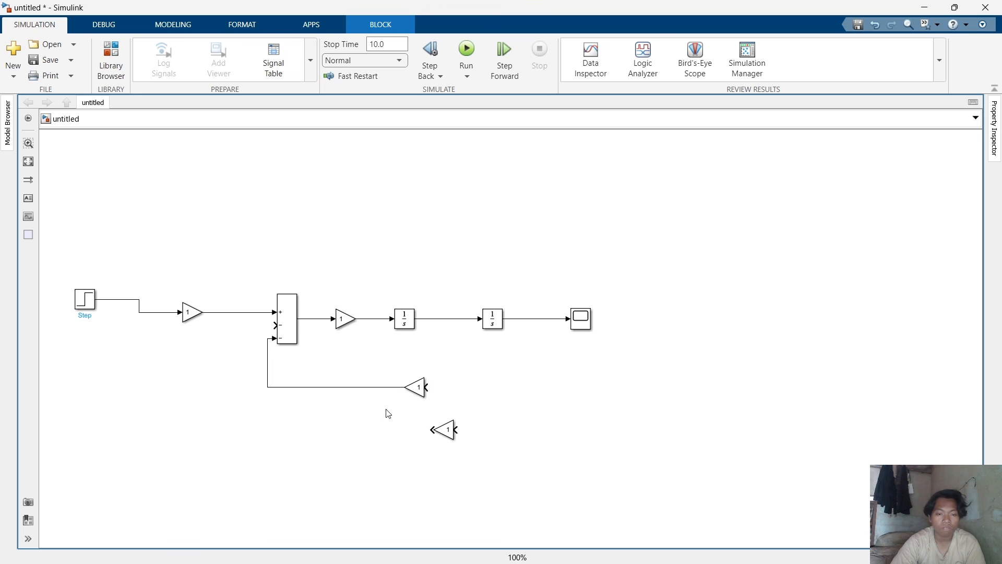
{"action": "left_click_drag", "start_coordinate": [431, 430], "coordinate": [272, 325]}
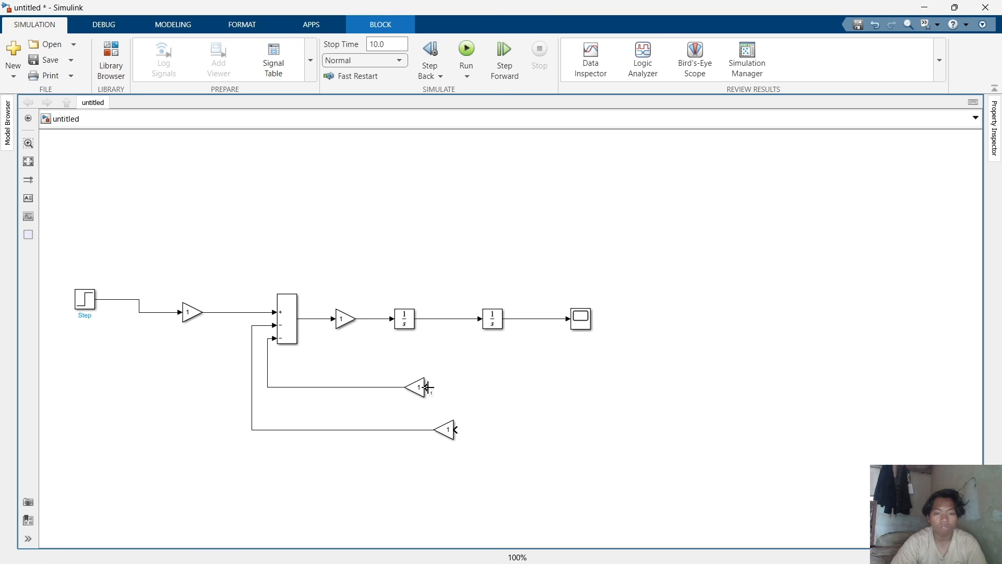
Branch the signal after each Integrator into the input of its feedback Gain.
{"action": "left_click_drag", "start_coordinate": [427, 387], "coordinate": [447, 318]}
{"action": "left_click", "coordinate": [454, 426]}
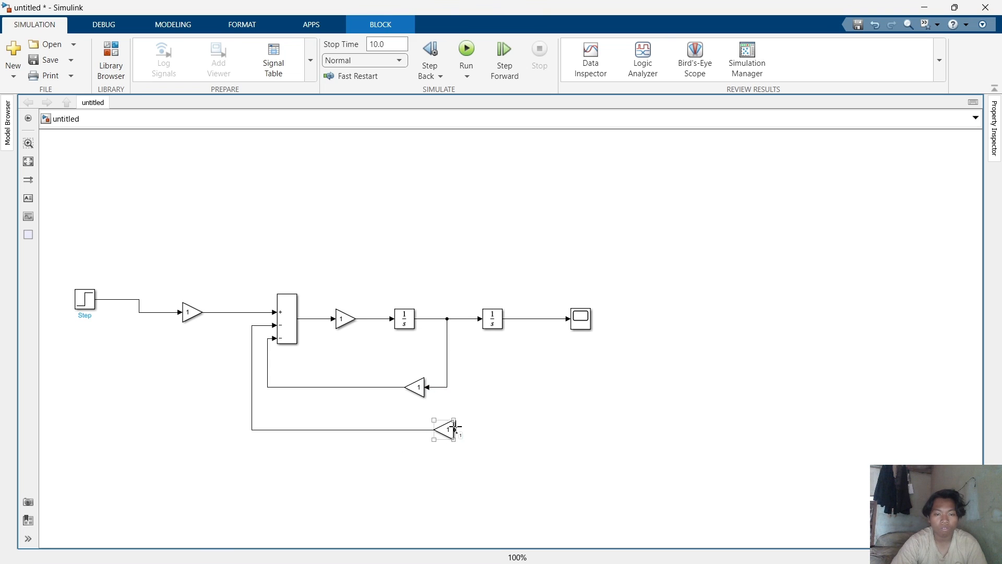
{"action": "left_click_drag", "start_coordinate": [455, 429], "coordinate": [535, 319]}
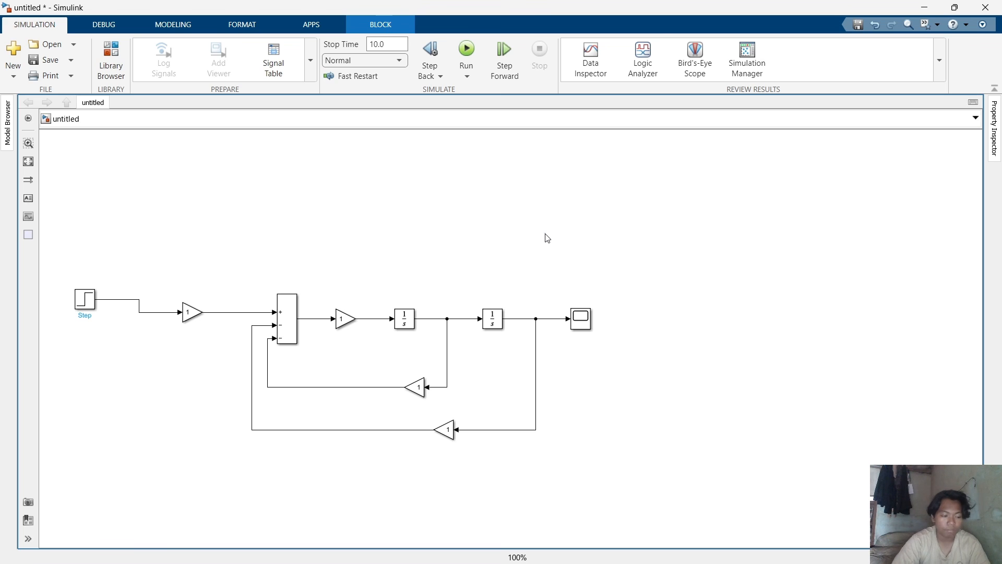
Edit the Gain blocks' parameters so each uses a variable gain value.
{"action": "double_click", "coordinate": [191, 312]}
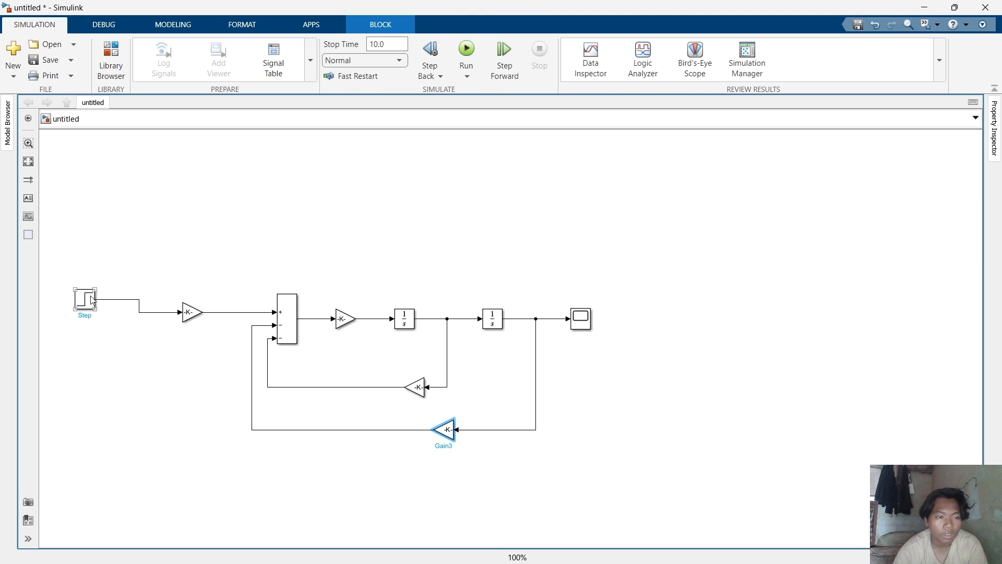
{"action": "left_click", "coordinate": [92, 300]}
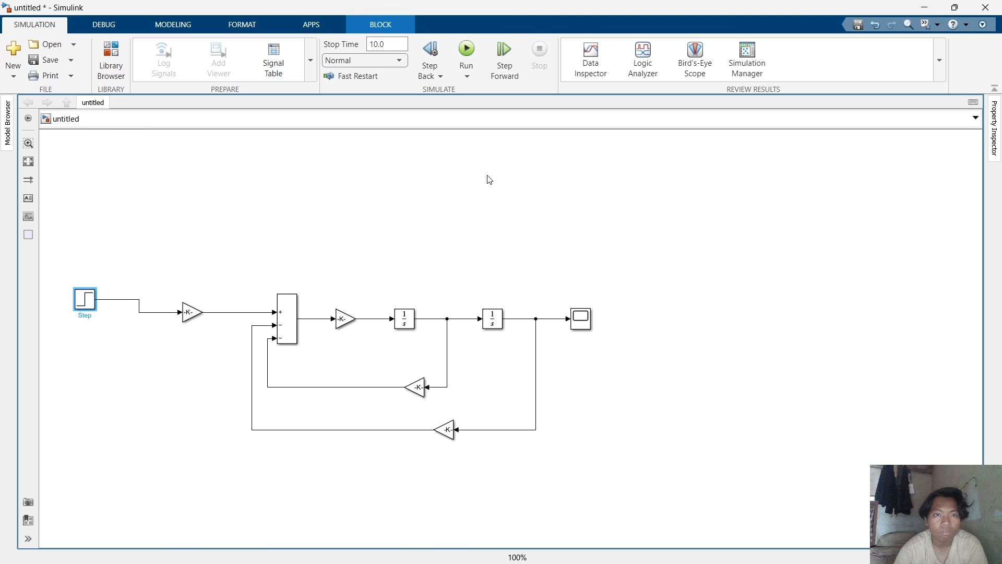
Set the simulation stop time to 170.
{"action": "left_click", "coordinate": [372, 44]}
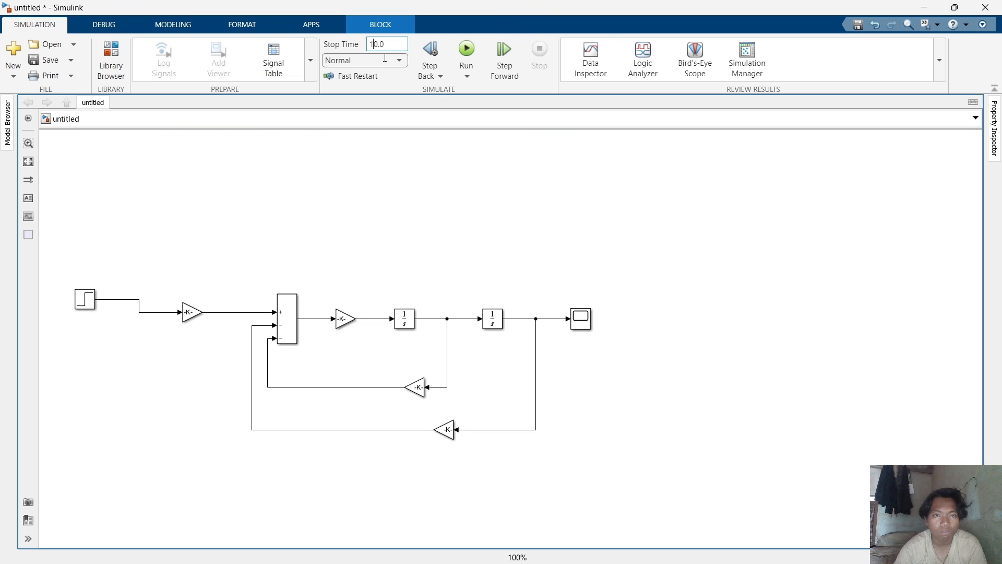
{"action": "double_click", "coordinate": [385, 232]}
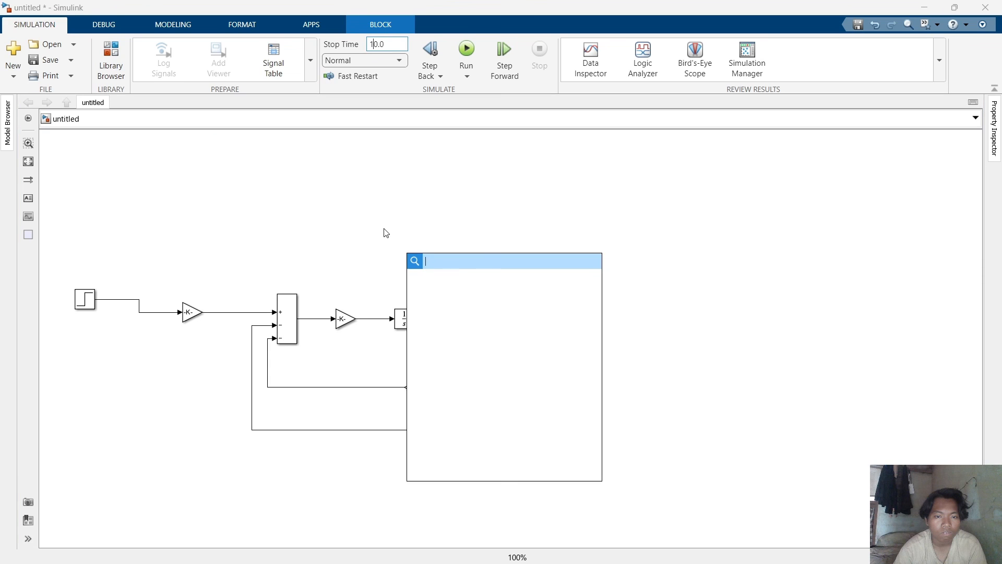
{"action": "left_click", "coordinate": [396, 217]}
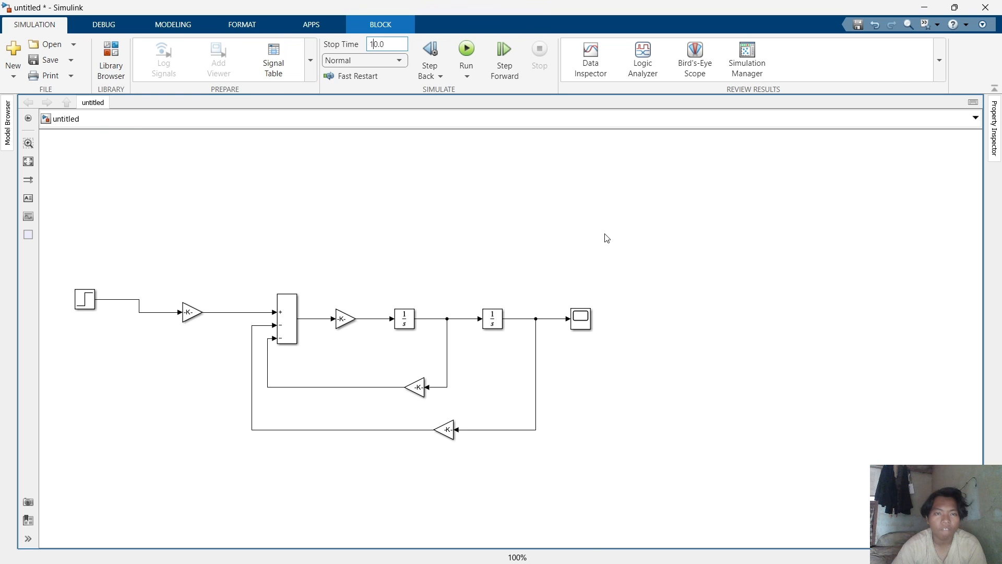
{"action": "key", "text": "alt+Tab"}
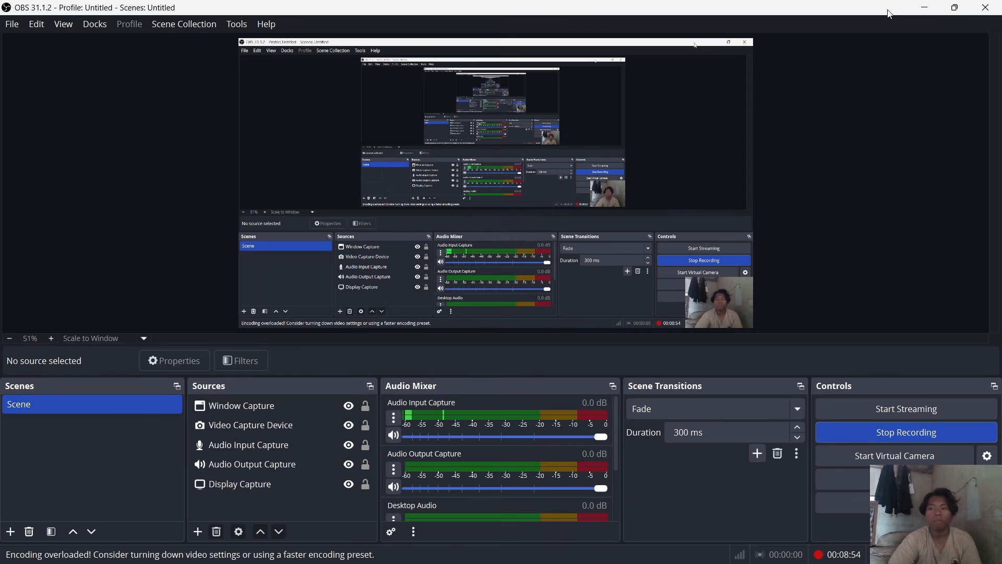
{"action": "left_click", "coordinate": [923, 8]}
{"action": "left_click", "coordinate": [920, 8]}
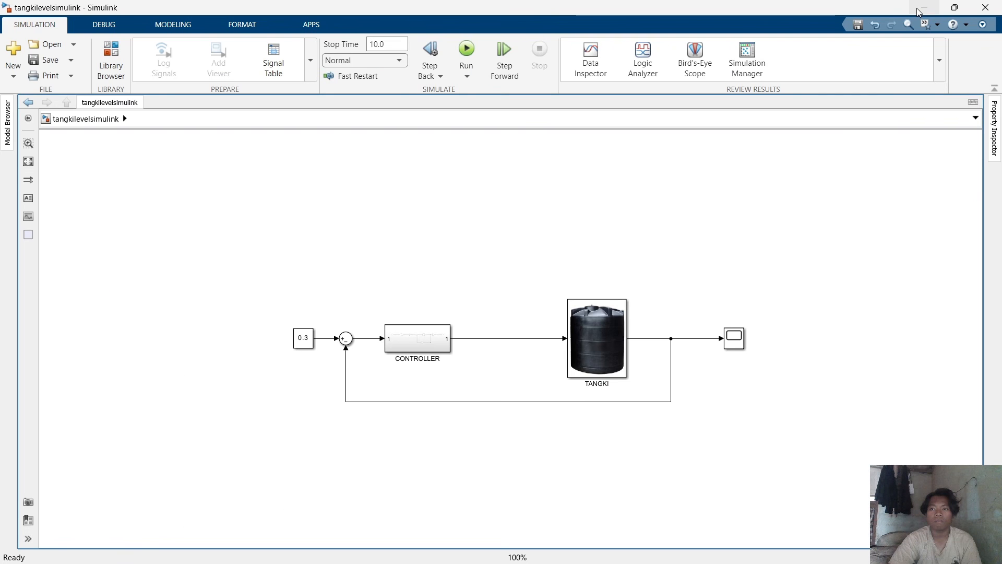
{"action": "left_click", "coordinate": [926, 9]}
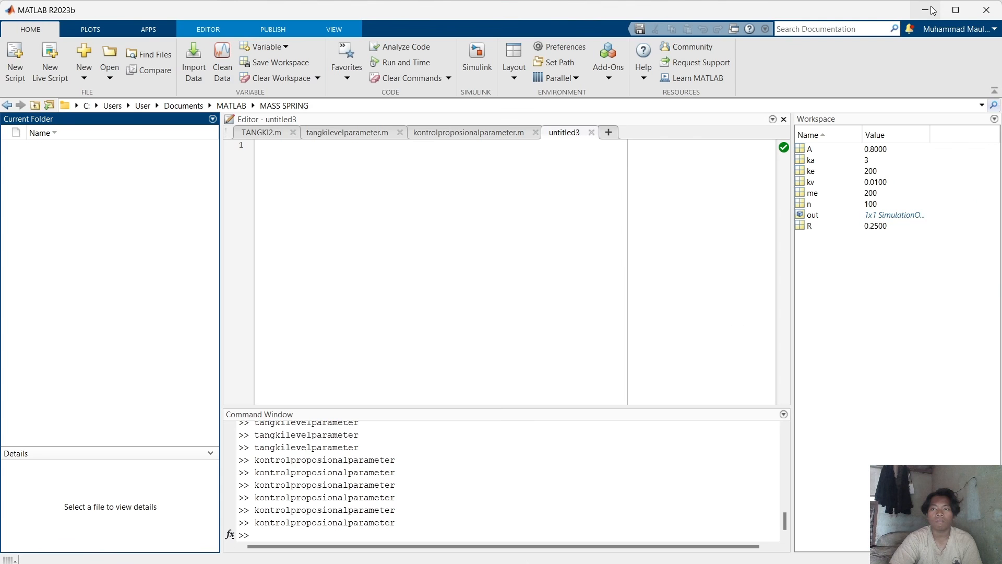
{"action": "left_click", "coordinate": [931, 10]}
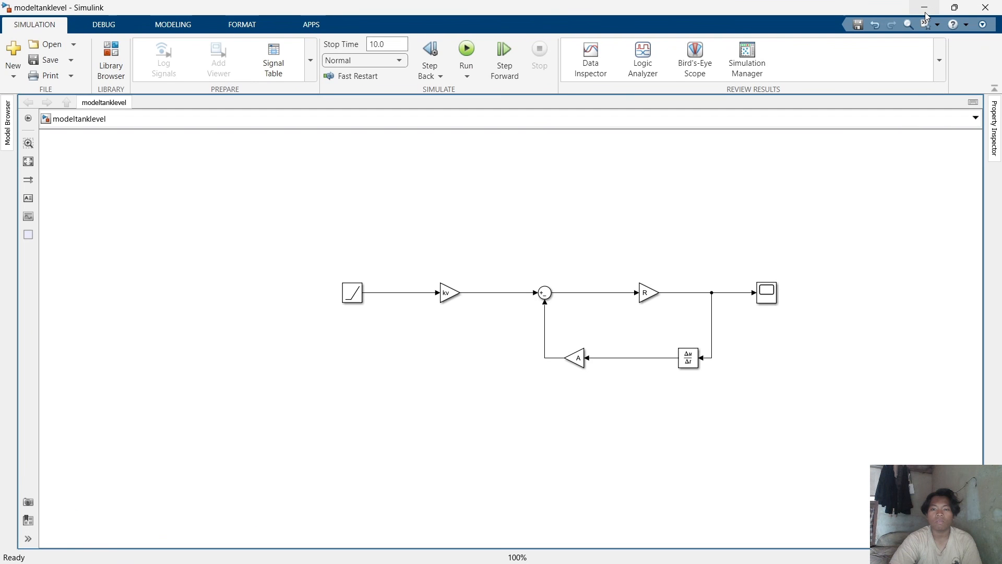
{"action": "left_click", "coordinate": [924, 15]}
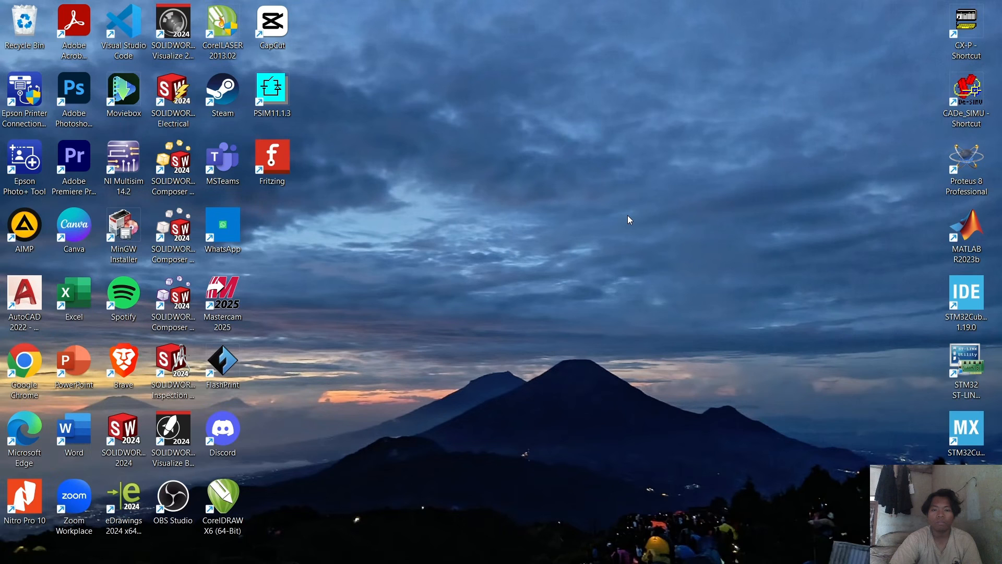
{"action": "right_click", "coordinate": [587, 238]}
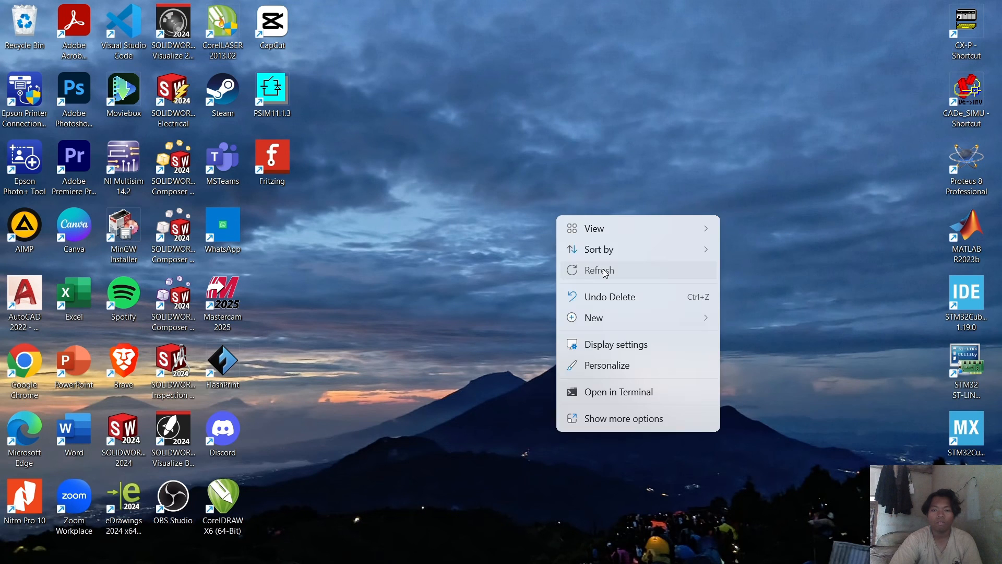
{"action": "left_click", "coordinate": [604, 271]}
{"action": "mouse_move", "coordinate": [747, 552]}
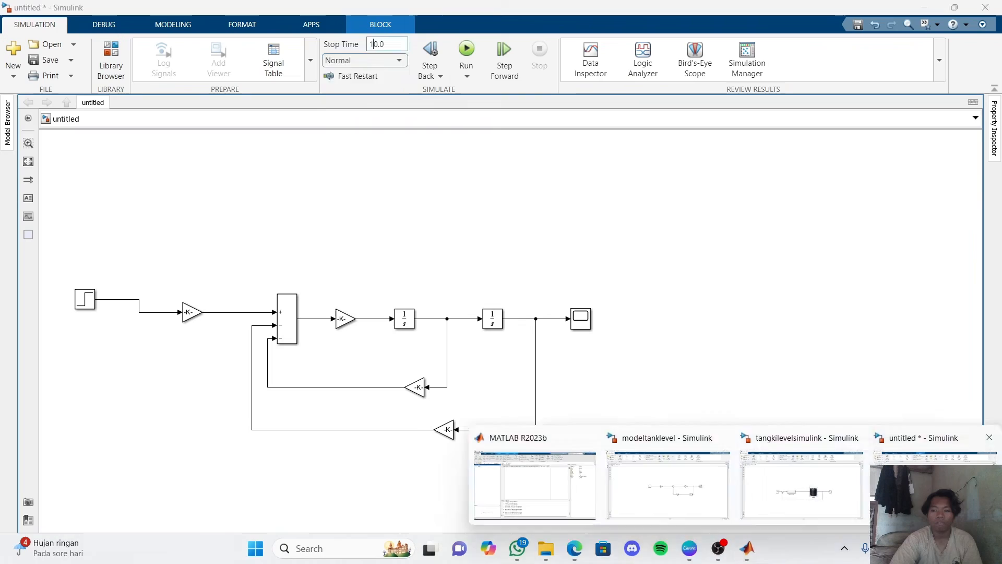
{"action": "left_click", "coordinate": [908, 485]}
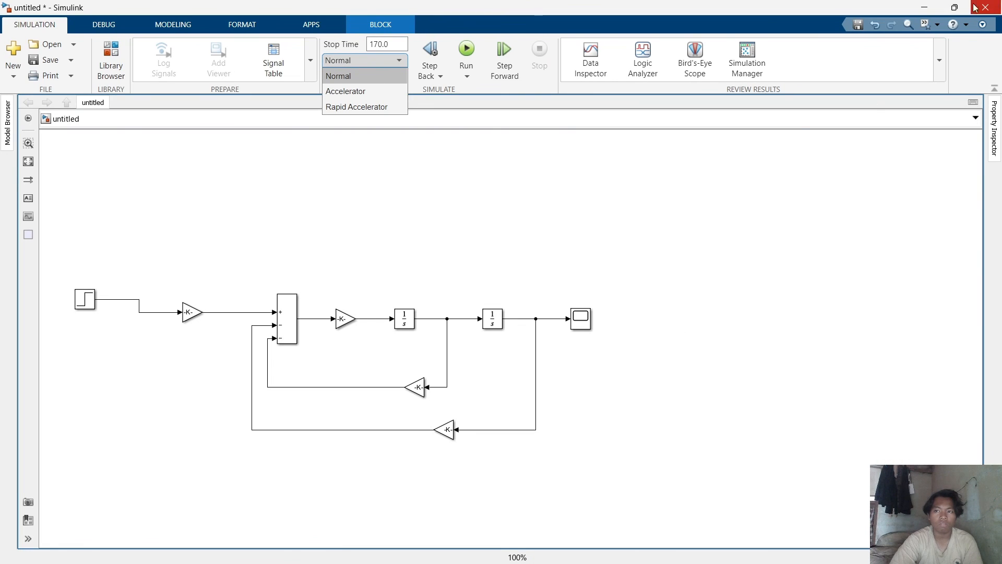
{"action": "left_click", "coordinate": [929, 12]}
{"action": "right_click", "coordinate": [682, 217]}
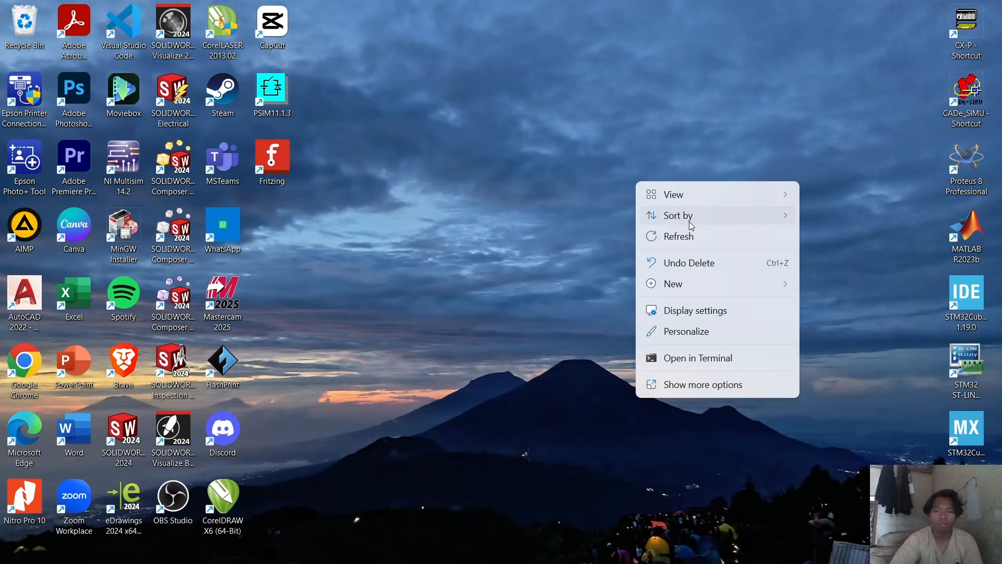
{"action": "left_click", "coordinate": [689, 231]}
{"action": "right_click", "coordinate": [673, 260]}
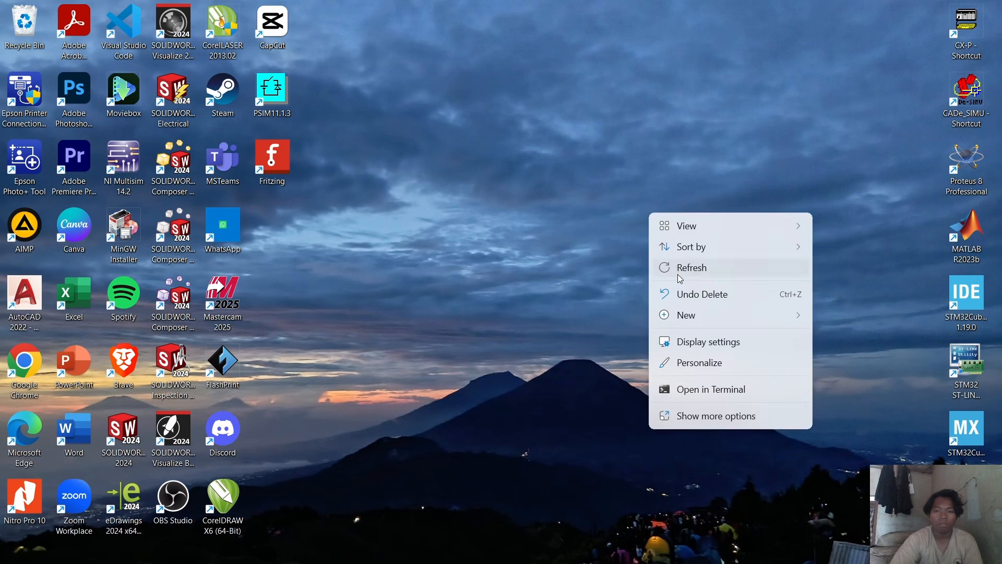
{"action": "left_click", "coordinate": [677, 268]}
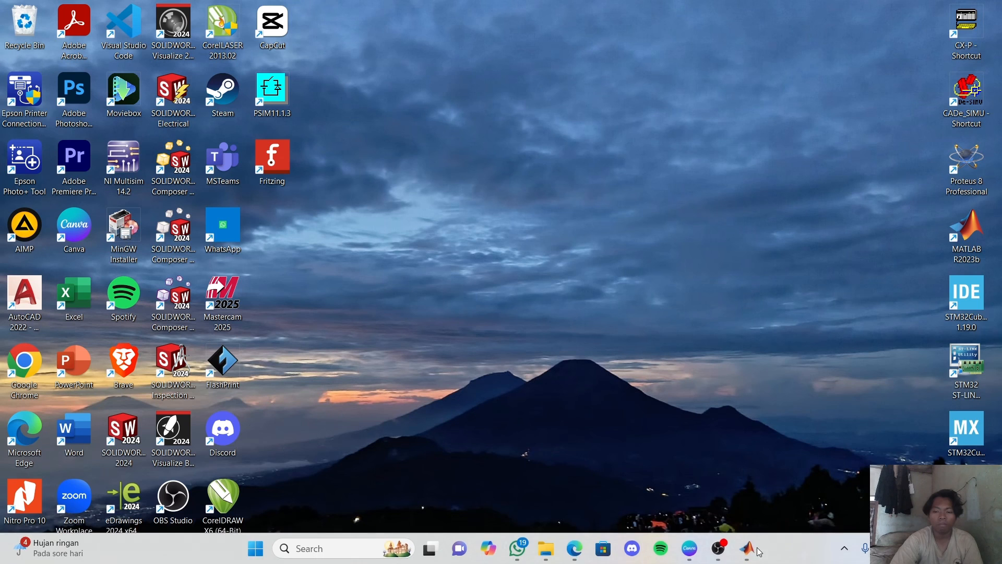
Try to save the model as MASS SPRING BIASA.
{"action": "mouse_move", "coordinate": [747, 548]}
{"action": "left_click", "coordinate": [931, 480]}
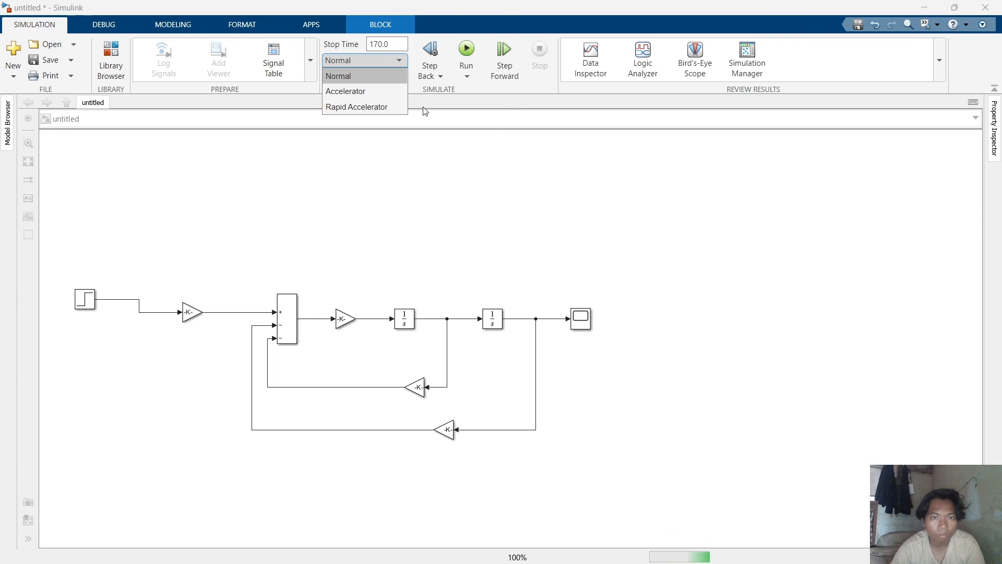
{"action": "key", "text": "ctrl+s"}
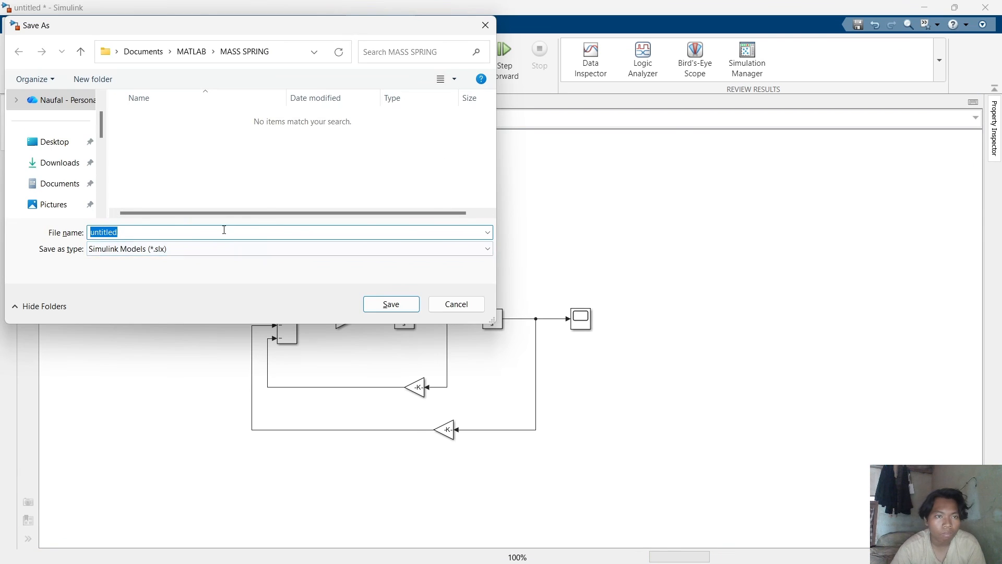
{"action": "type", "text": "MASS"}
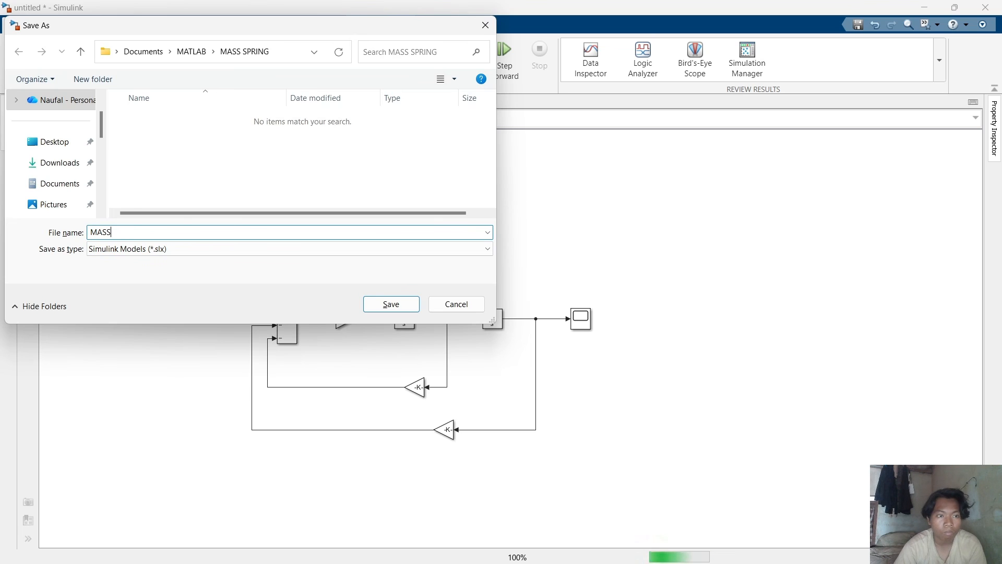
{"action": "type", "text": " SPRI"}
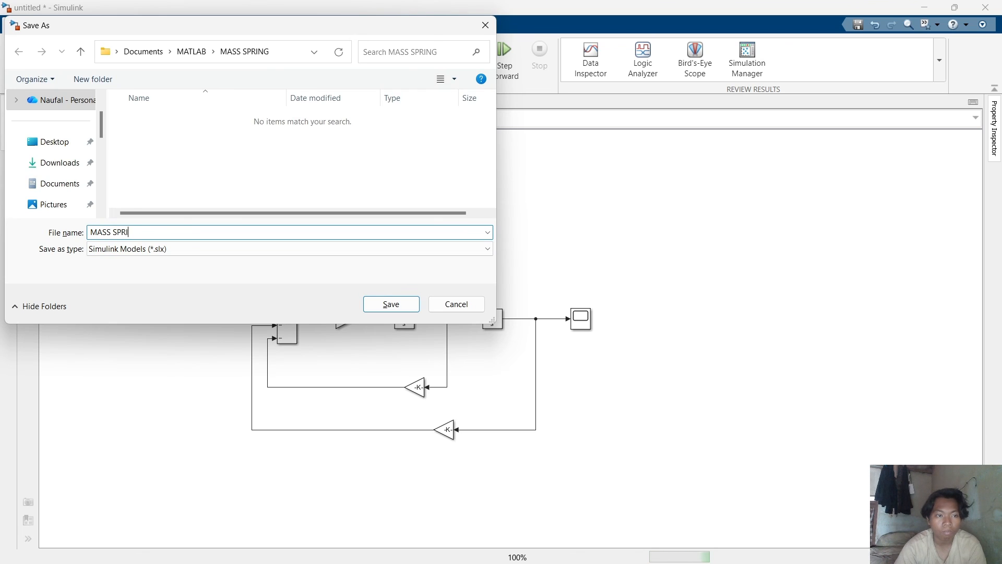
{"action": "type", "text": "NG BIAS"}
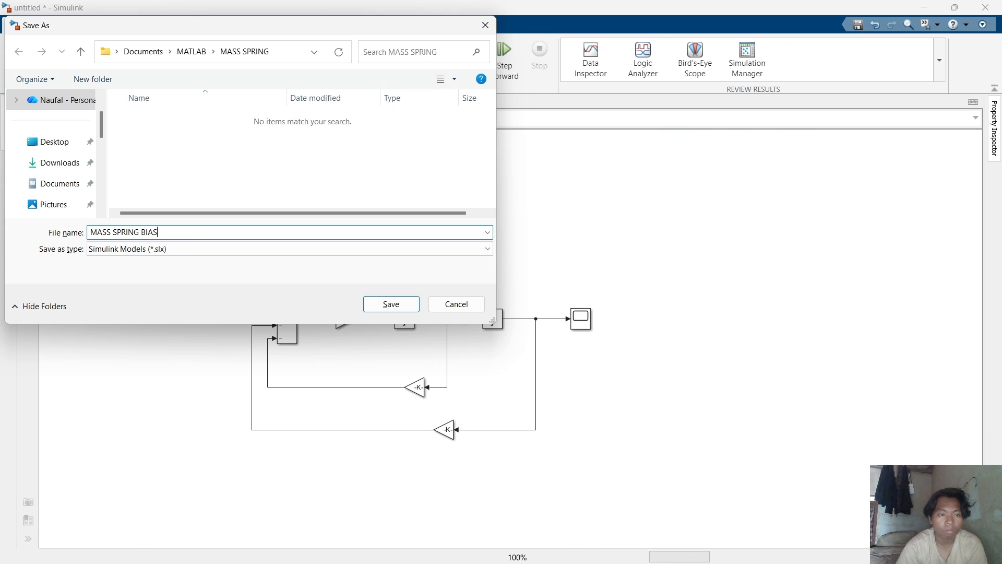
{"action": "type", "text": "A"}
{"action": "key", "text": "Return"}
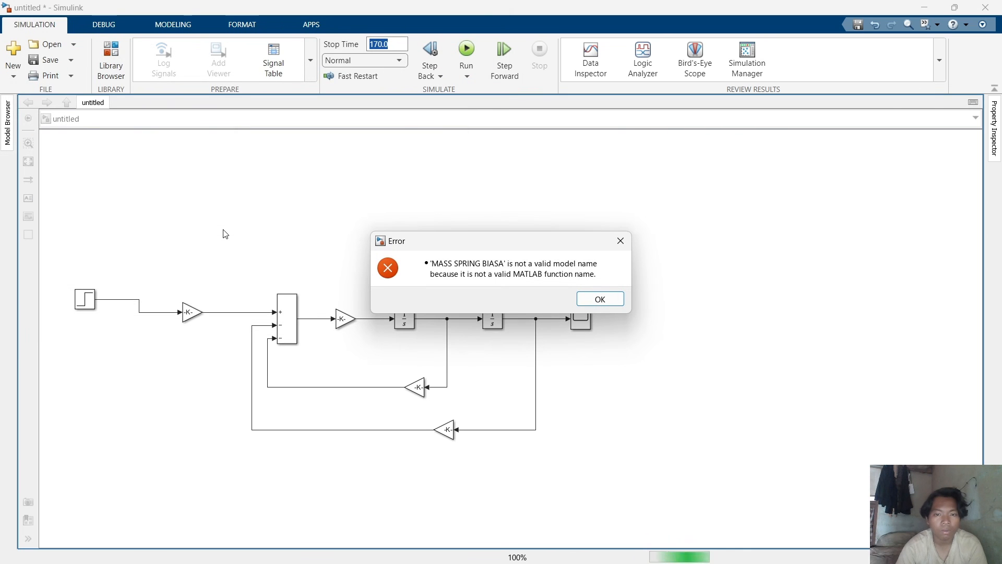
Dismiss the invalid-name error and save the model as MASSSPRINGBIASA, removing the spaces from the file name.
{"action": "left_click", "coordinate": [590, 299]}
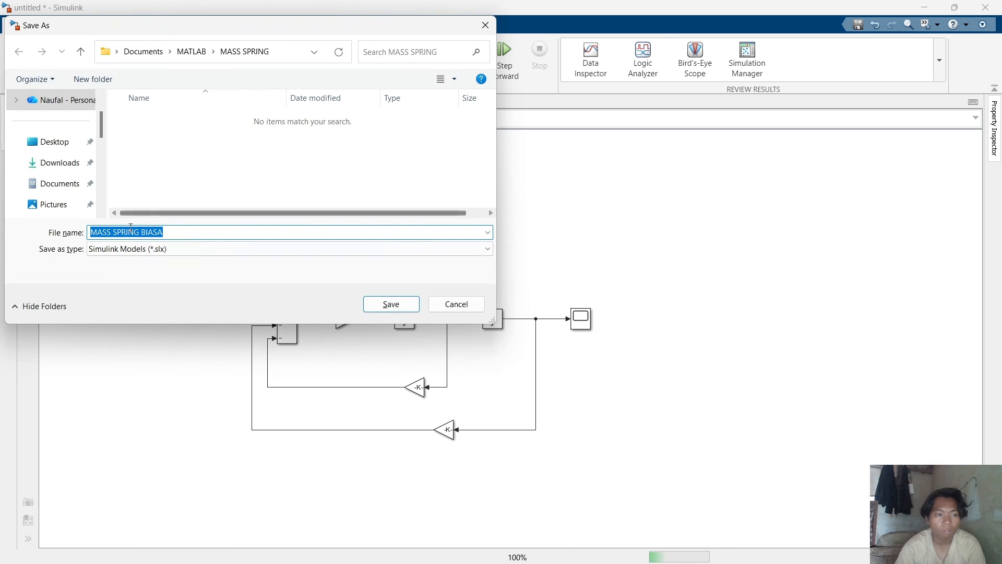
{"action": "left_click", "coordinate": [141, 232]}
{"action": "key", "text": "BackSpace"}
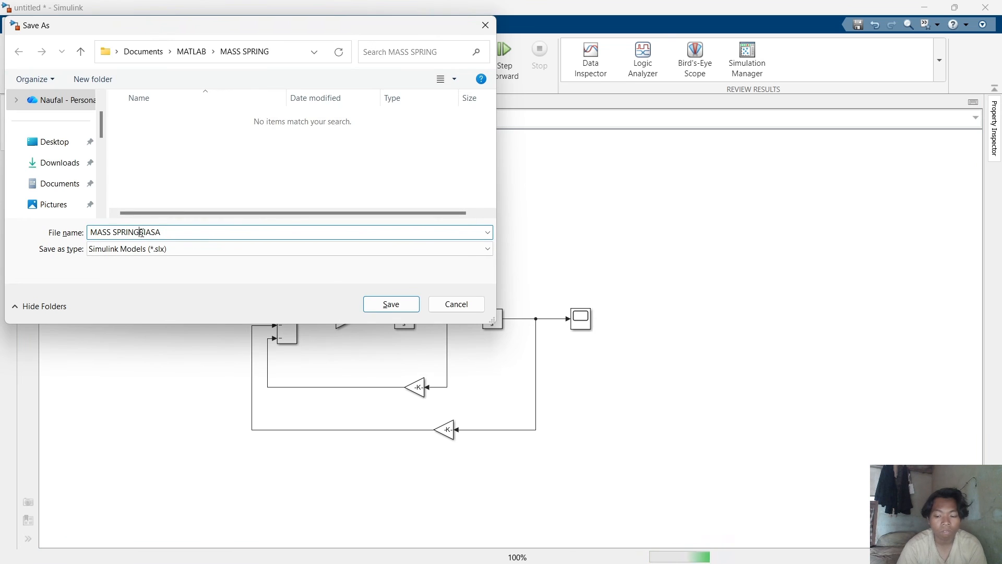
{"action": "key", "text": "Left"}
{"action": "key", "text": "Left"}
{"action": "key", "text": "Left"}
{"action": "key", "text": "Left"}
{"action": "key", "text": "Left"}
{"action": "key", "text": "Left"}
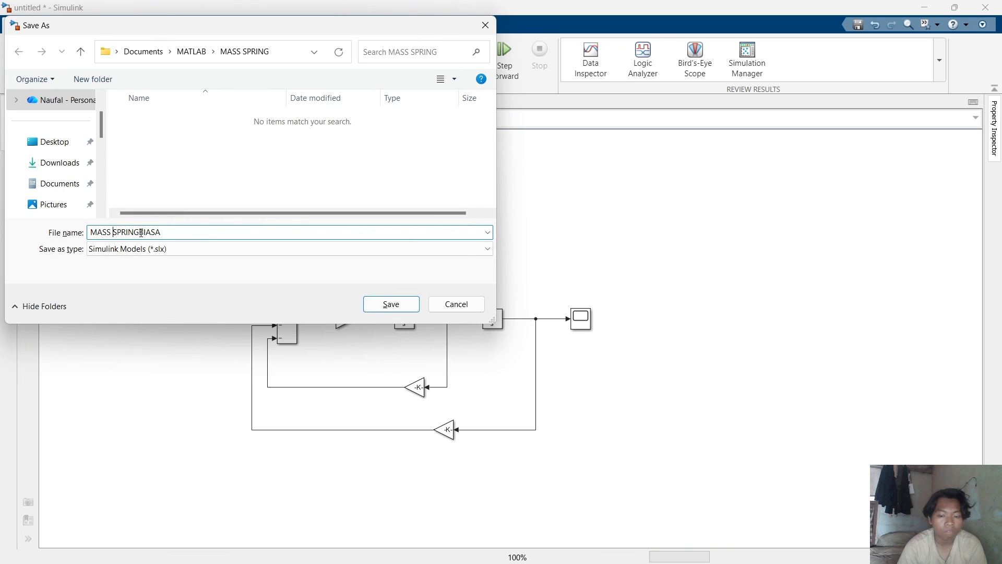
{"action": "key", "text": "BackSpace"}
{"action": "key", "text": "Return"}
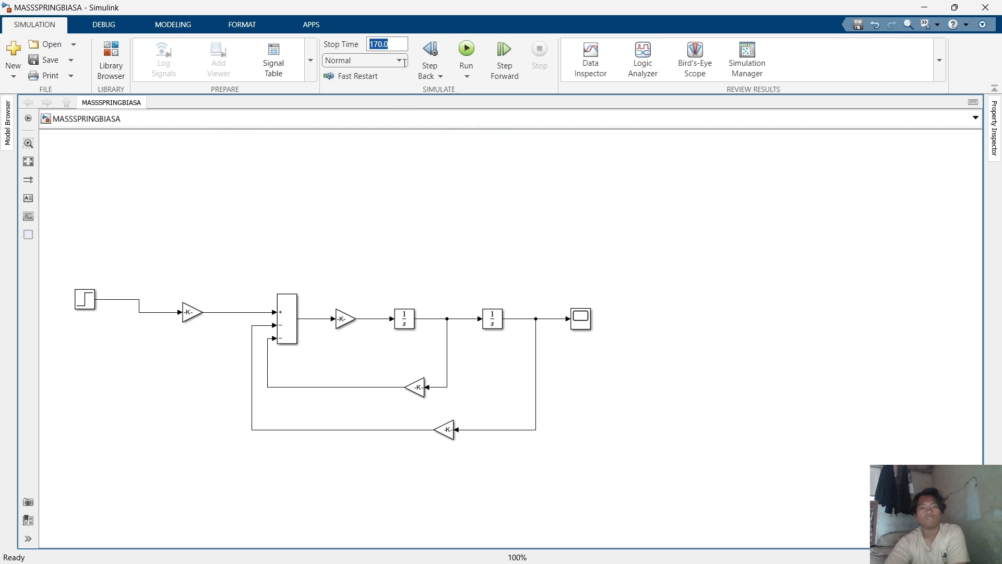
Set the simulation stop time to 7.
{"action": "left_click", "coordinate": [471, 56]}
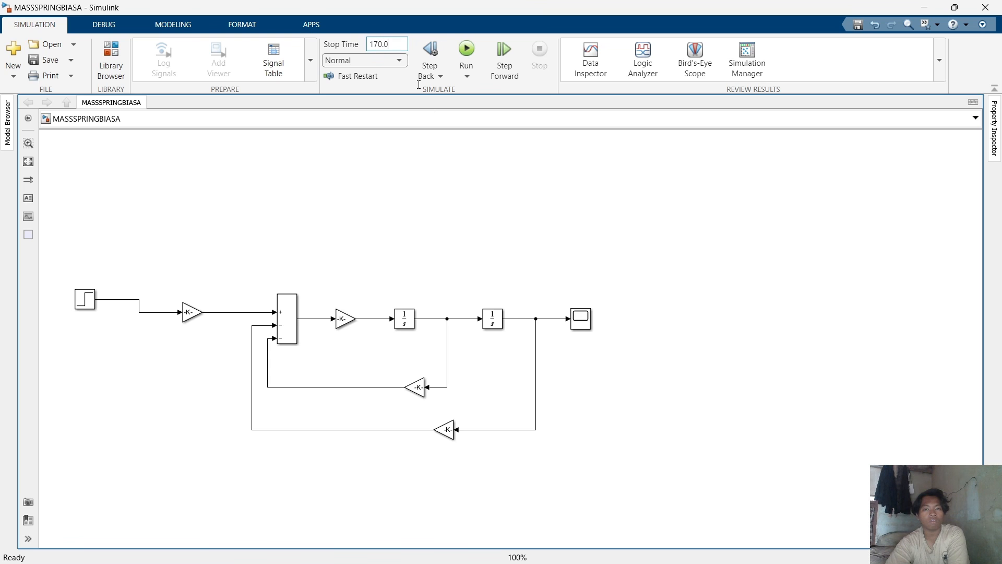
{"action": "scroll", "coordinate": [461, 325], "scroll_direction": "down", "scroll_amount": 3}
{"action": "scroll", "coordinate": [532, 321], "scroll_direction": "up", "scroll_amount": 2}
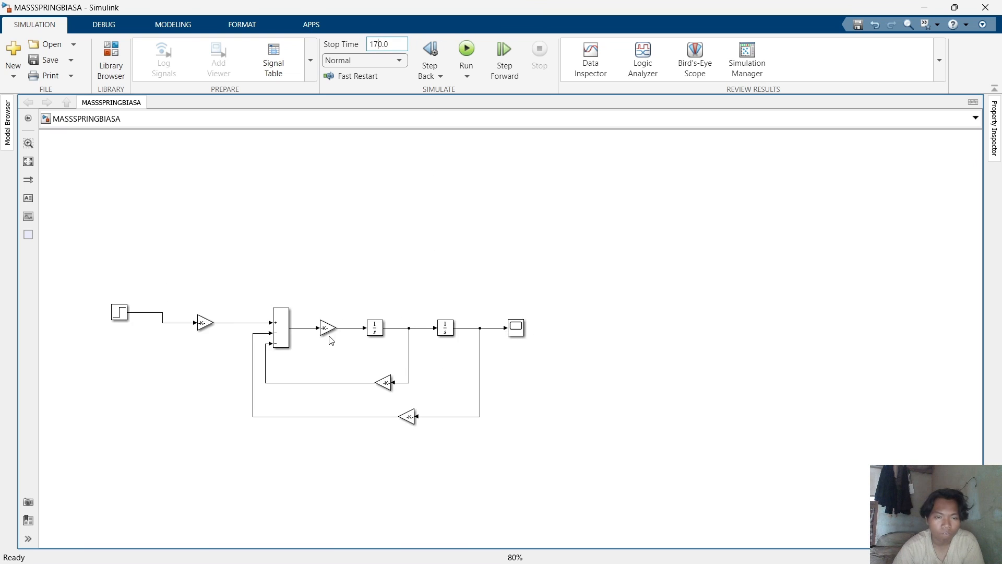
{"action": "scroll", "coordinate": [246, 326], "scroll_direction": "up", "scroll_amount": 1}
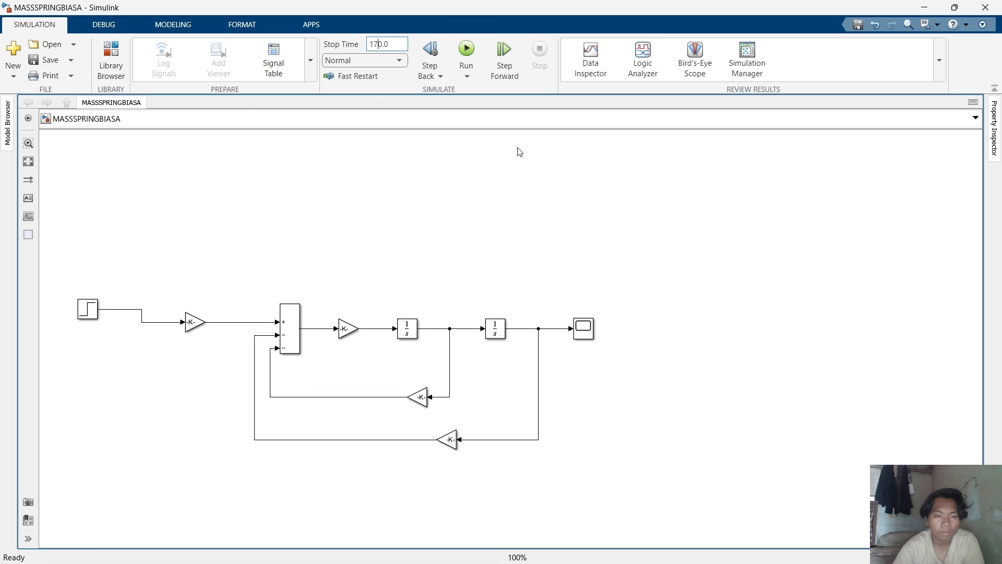
{"action": "left_click", "coordinate": [379, 44]}
{"action": "key", "text": "BackSpace"}
{"action": "key", "text": "BackSpace"}
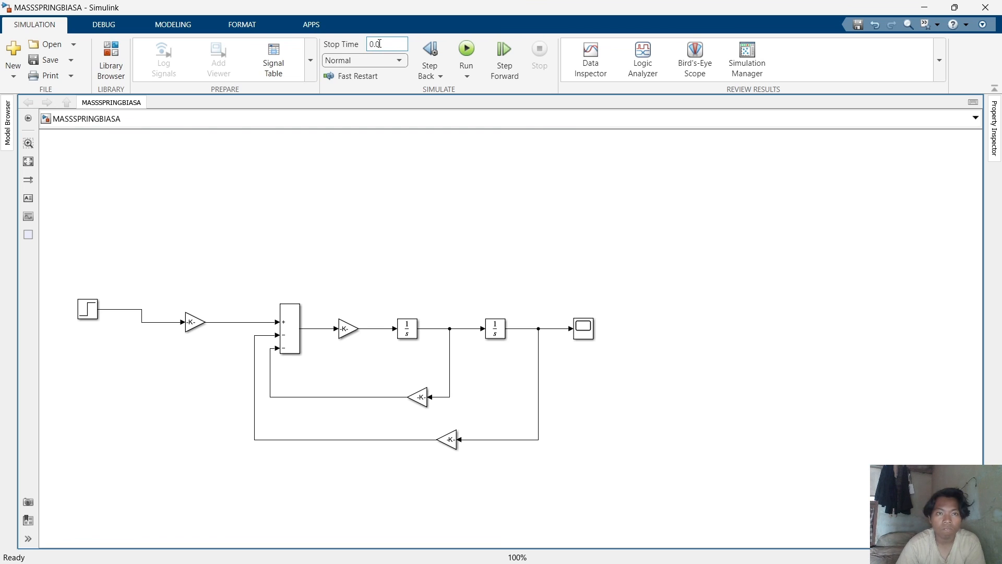
{"action": "key", "text": "BackSpace"}
{"action": "key", "text": "BackSpace"}
{"action": "key", "text": "BackSpace"}
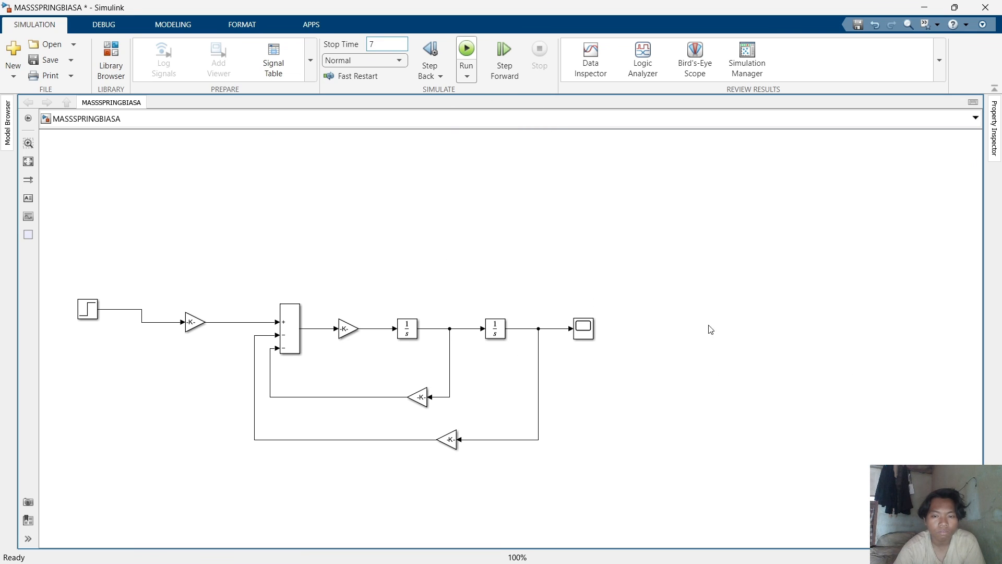
Run the simulation and open the Scope in a maximized window to view the response.
{"action": "scroll", "coordinate": [525, 302], "scroll_direction": "up", "scroll_amount": 2}
{"action": "scroll", "coordinate": [531, 313], "scroll_direction": "down", "scroll_amount": 2}
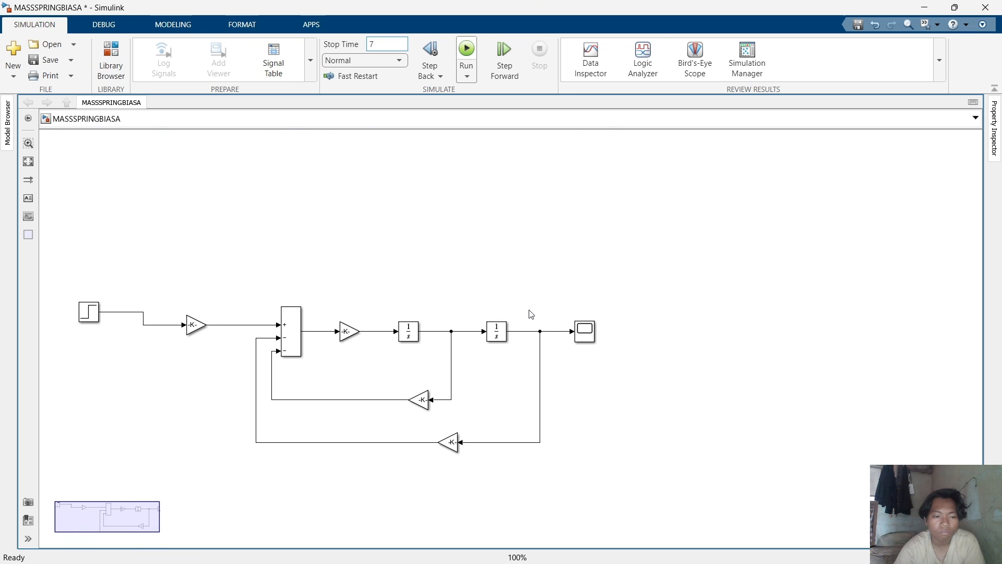
{"action": "left_click", "coordinate": [468, 56]}
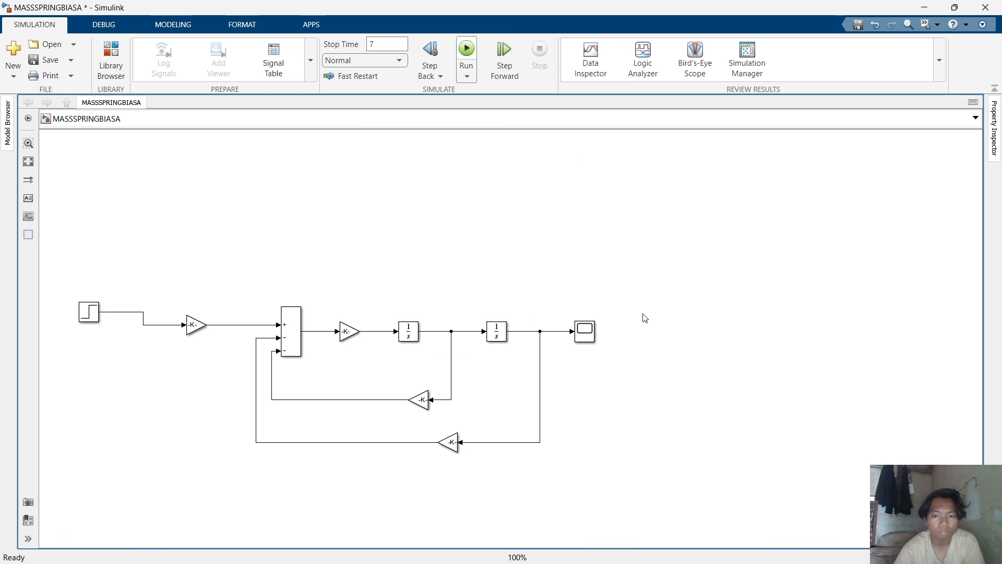
{"action": "left_click", "coordinate": [587, 337]}
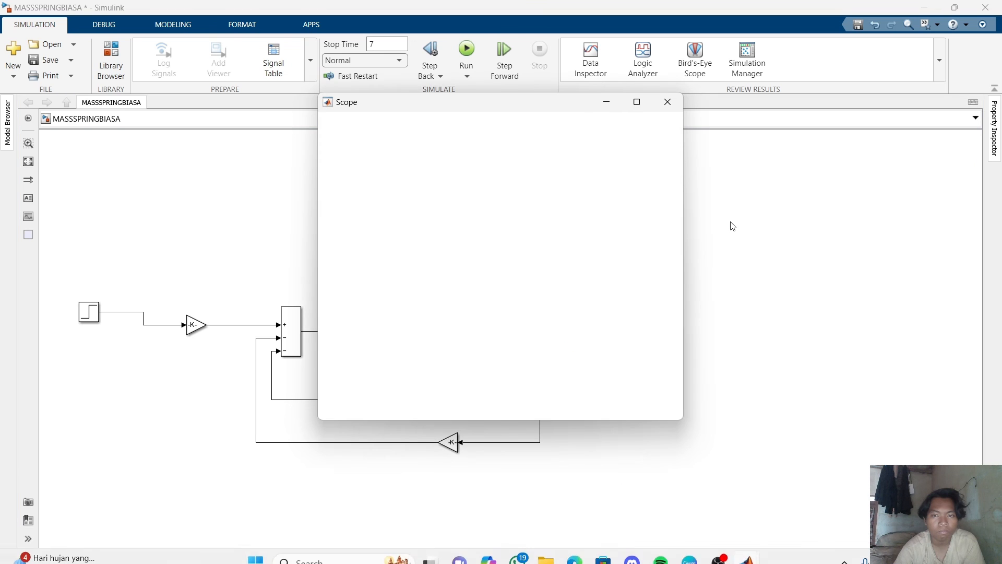
{"action": "left_click", "coordinate": [637, 107]}
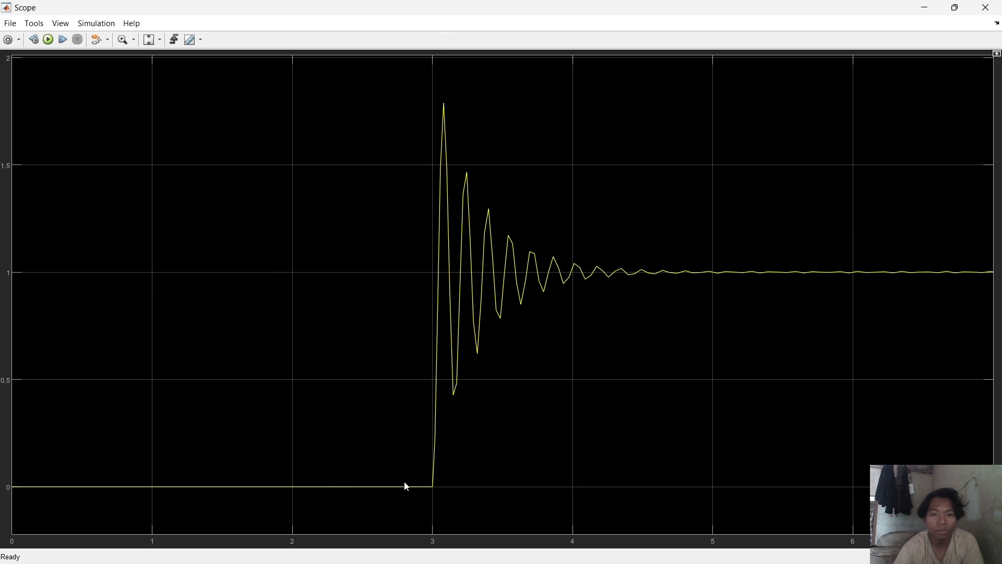
Zoom into a region of the Scope plot near the start of the step response.
{"action": "left_click", "coordinate": [161, 40]}
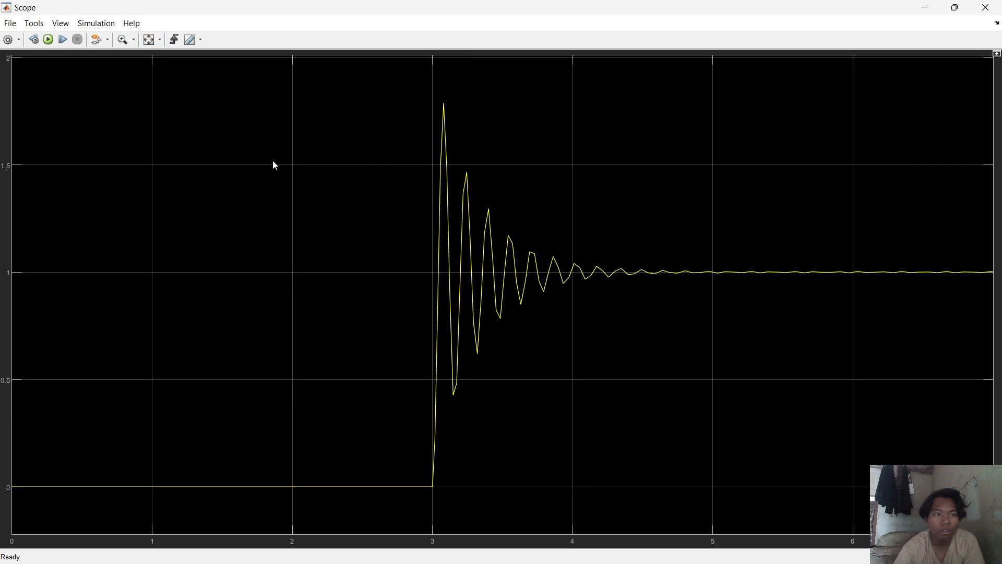
{"action": "left_click", "coordinate": [121, 46]}
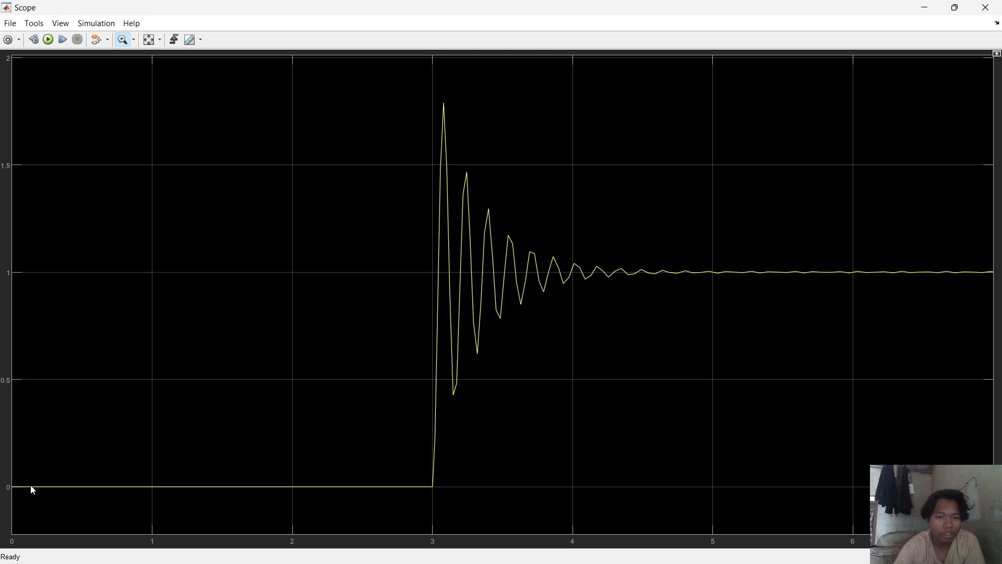
{"action": "left_click", "coordinate": [459, 222]}
{"action": "left_click_drag", "start_coordinate": [560, 413], "coordinate": [440, 410]}
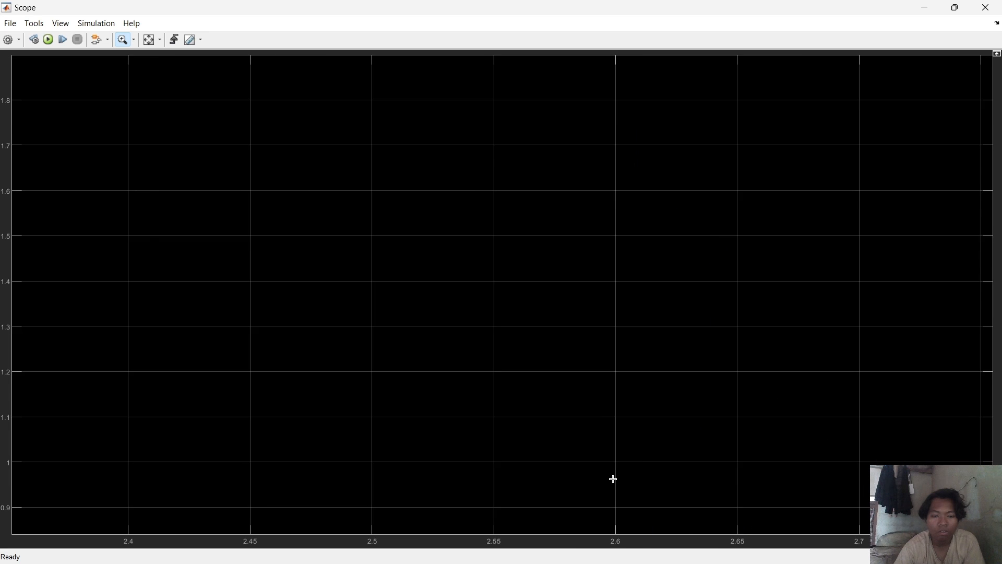
{"action": "scroll", "coordinate": [437, 378], "scroll_direction": "up", "scroll_amount": 2}
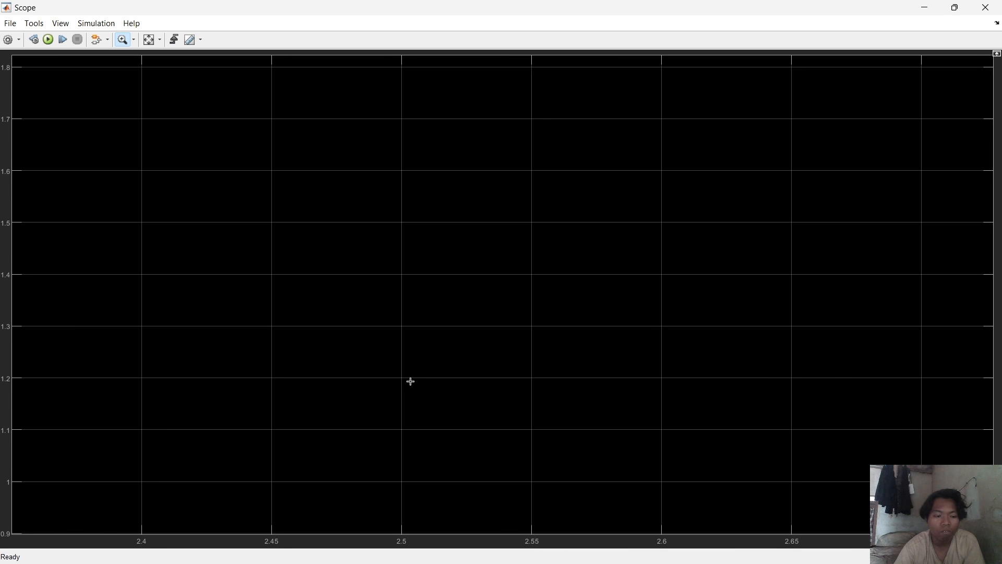
{"action": "scroll", "coordinate": [409, 380], "scroll_direction": "down", "scroll_amount": 2}
{"action": "scroll", "coordinate": [269, 472], "scroll_direction": "down", "scroll_amount": 1}
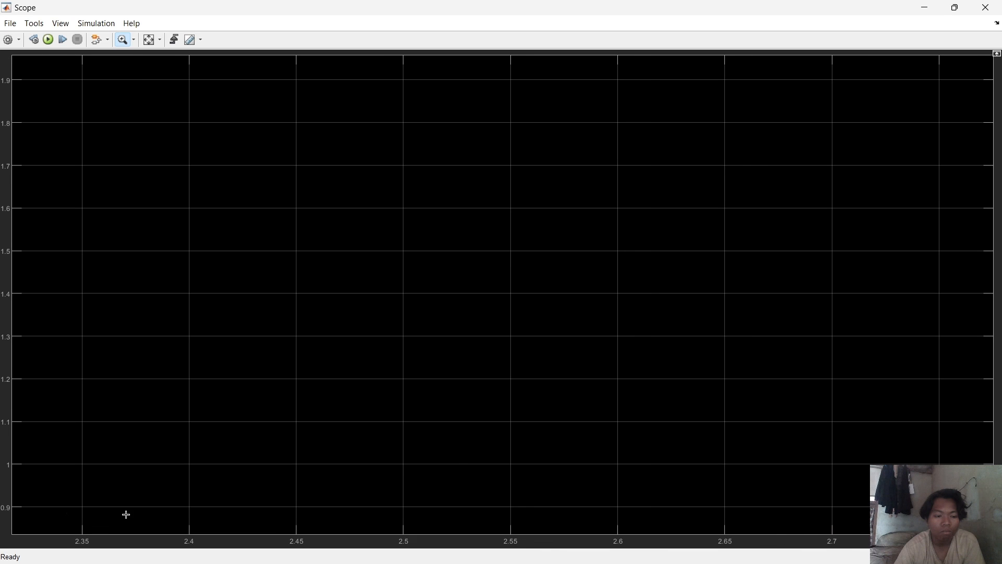
{"action": "scroll", "coordinate": [208, 517], "scroll_direction": "up", "scroll_amount": 3}
{"action": "left_click_drag", "start_coordinate": [147, 520], "coordinate": [4, 499]}
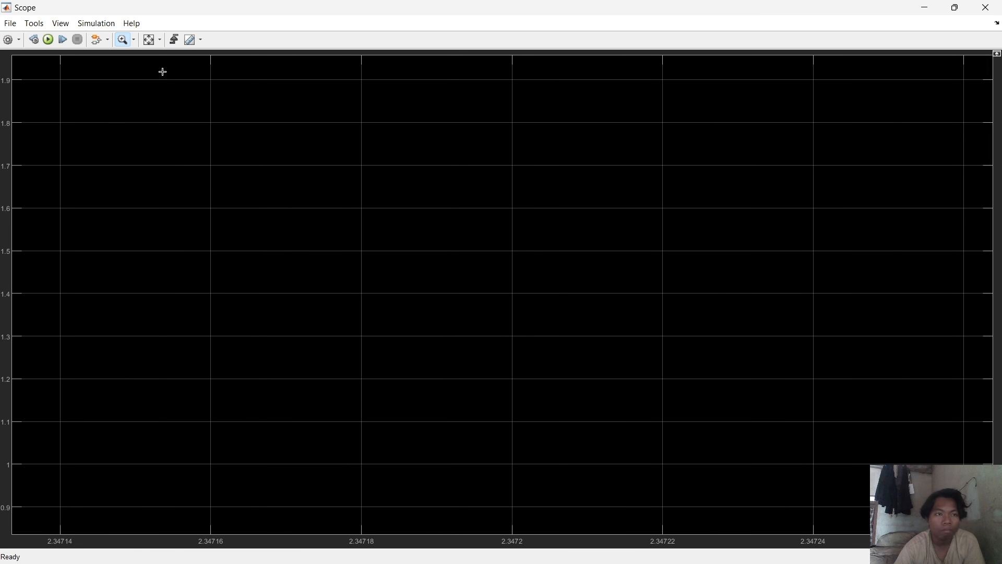
{"action": "left_click", "coordinate": [125, 39]}
{"action": "left_click", "coordinate": [133, 40]}
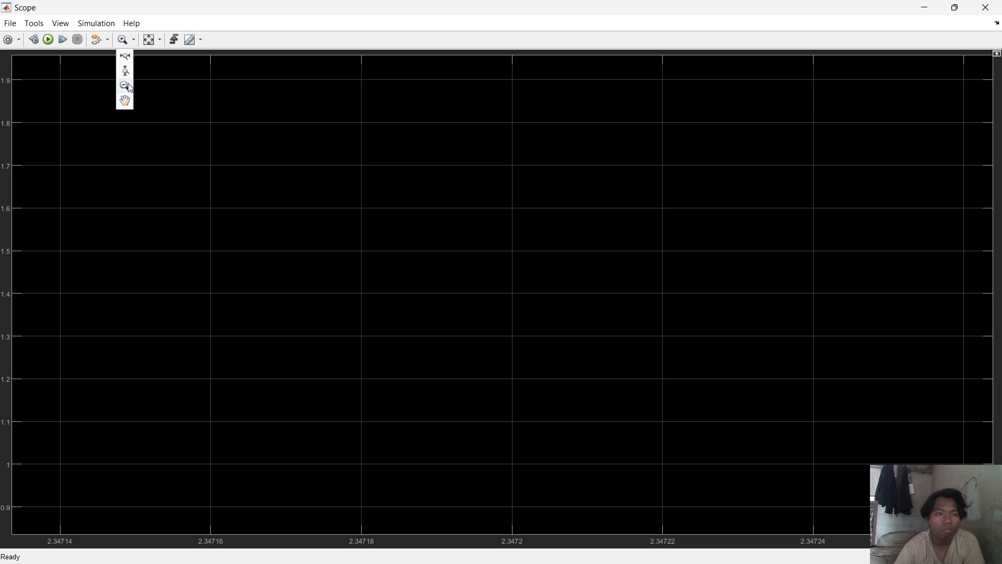
Switch to the zoom-out tool and repeatedly zoom out across the Scope plot.
{"action": "left_click", "coordinate": [381, 191]}
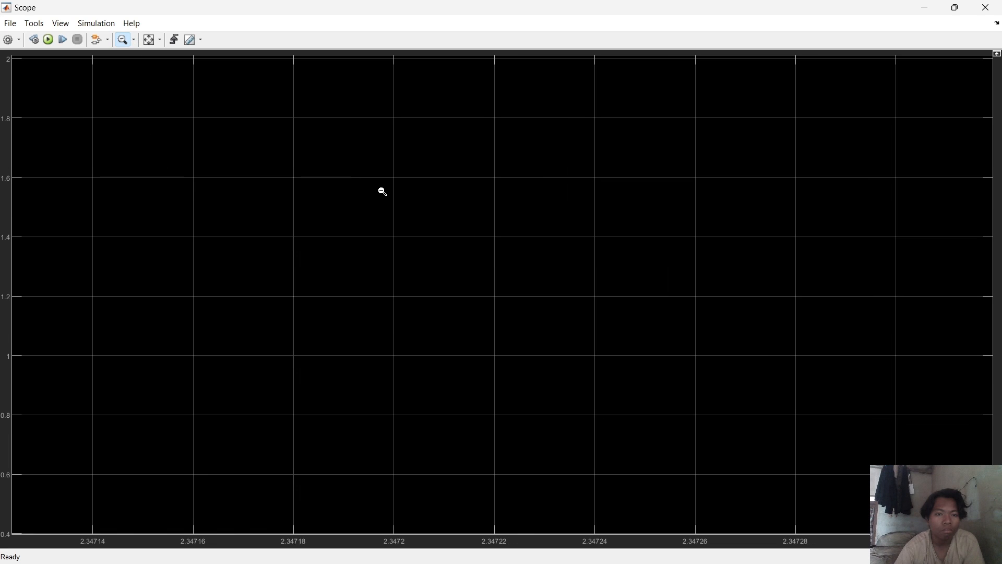
{"action": "left_click", "coordinate": [274, 199]}
{"action": "left_click", "coordinate": [298, 242]}
{"action": "left_click", "coordinate": [302, 250]}
{"action": "left_click", "coordinate": [315, 286]}
{"action": "left_click", "coordinate": [316, 288]}
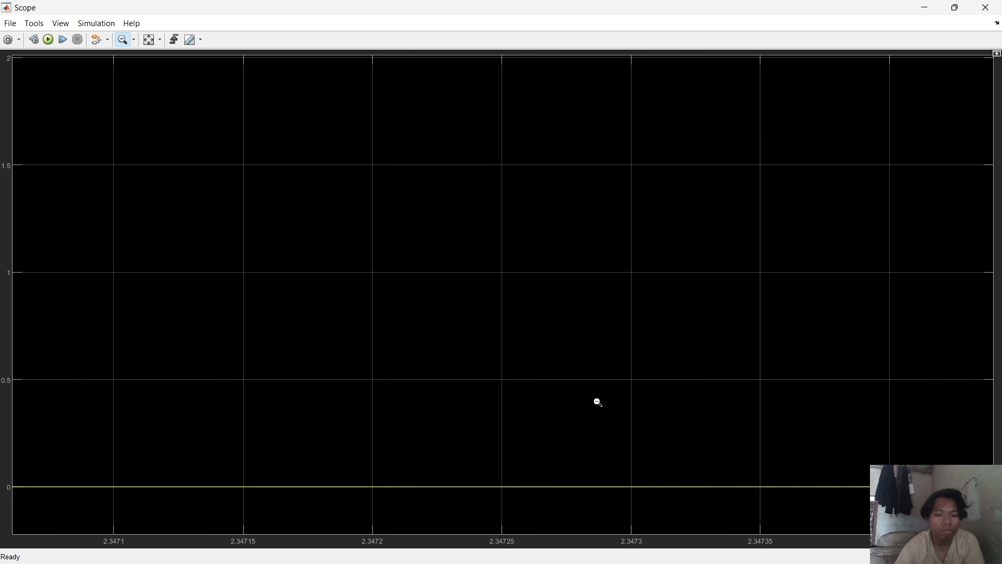
{"action": "left_click", "coordinate": [599, 403]}
{"action": "left_click", "coordinate": [599, 403]}
{"action": "left_click", "coordinate": [599, 402]}
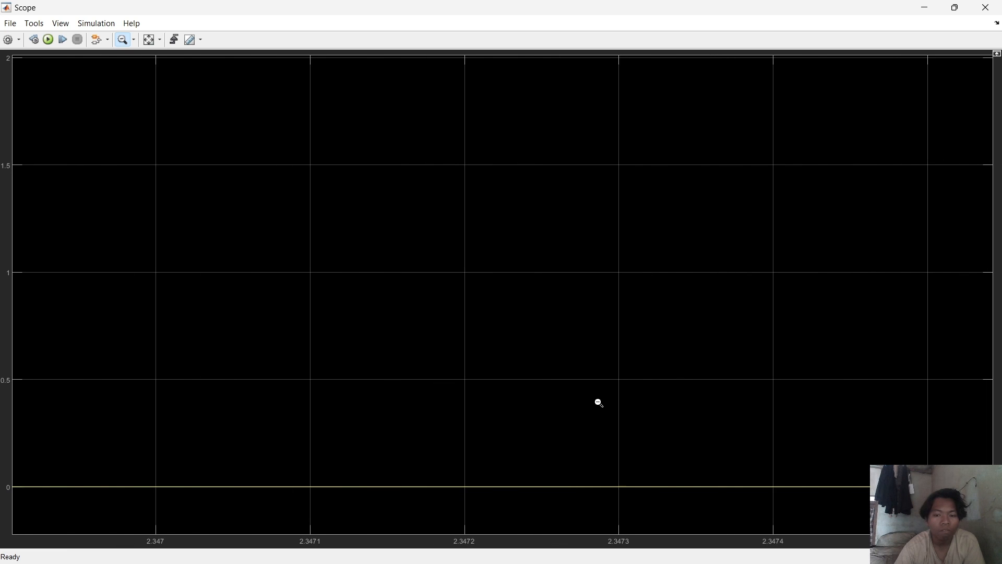
{"action": "left_click", "coordinate": [599, 402]}
{"action": "left_click", "coordinate": [599, 402]}
{"action": "left_click", "coordinate": [599, 400]}
{"action": "left_click", "coordinate": [599, 399]}
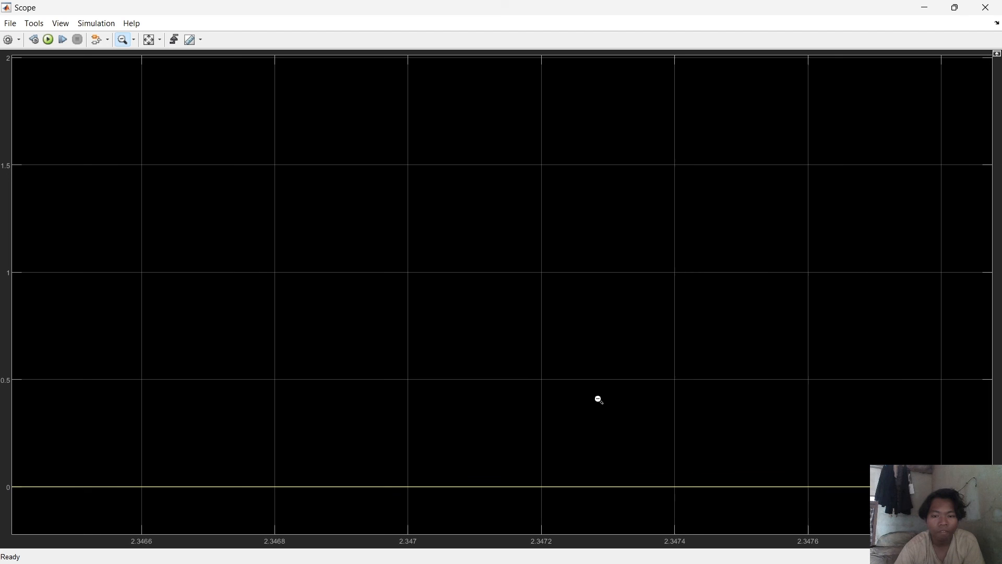
{"action": "left_click", "coordinate": [599, 397]}
{"action": "left_click", "coordinate": [599, 397]}
{"action": "left_click", "coordinate": [599, 397]}
{"action": "left_click", "coordinate": [599, 397]}
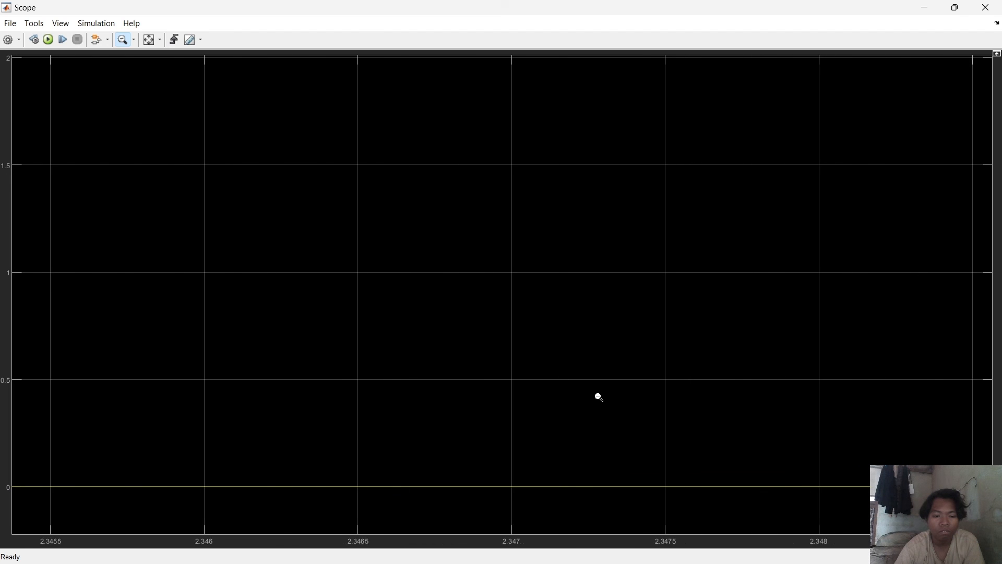
{"action": "left_click", "coordinate": [599, 397]}
{"action": "left_click", "coordinate": [599, 397]}
{"action": "left_click", "coordinate": [599, 397]}
{"action": "left_click", "coordinate": [599, 397]}
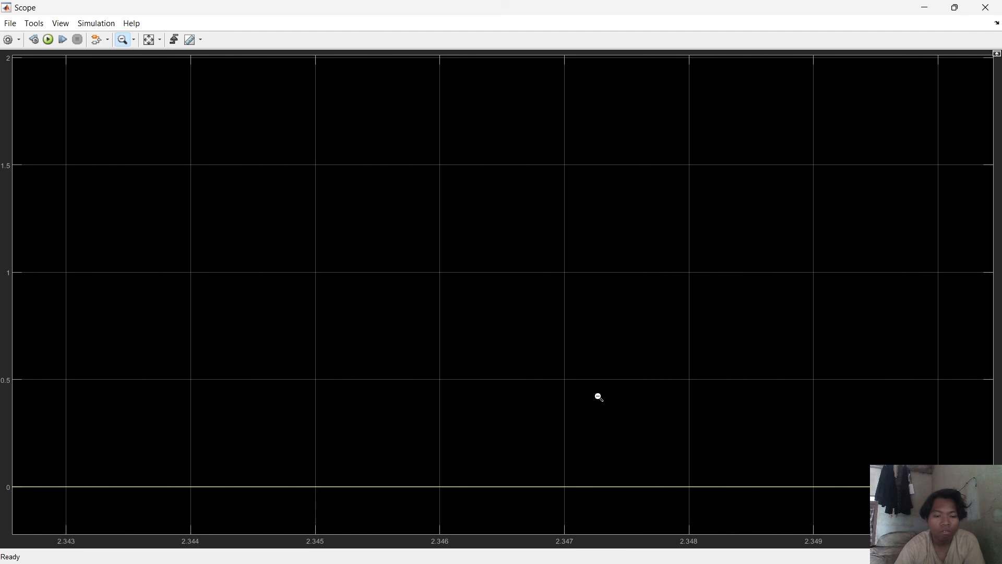
{"action": "left_click", "coordinate": [599, 397]}
{"action": "left_click", "coordinate": [598, 397]}
{"action": "left_click", "coordinate": [597, 395]}
{"action": "left_click", "coordinate": [596, 391]}
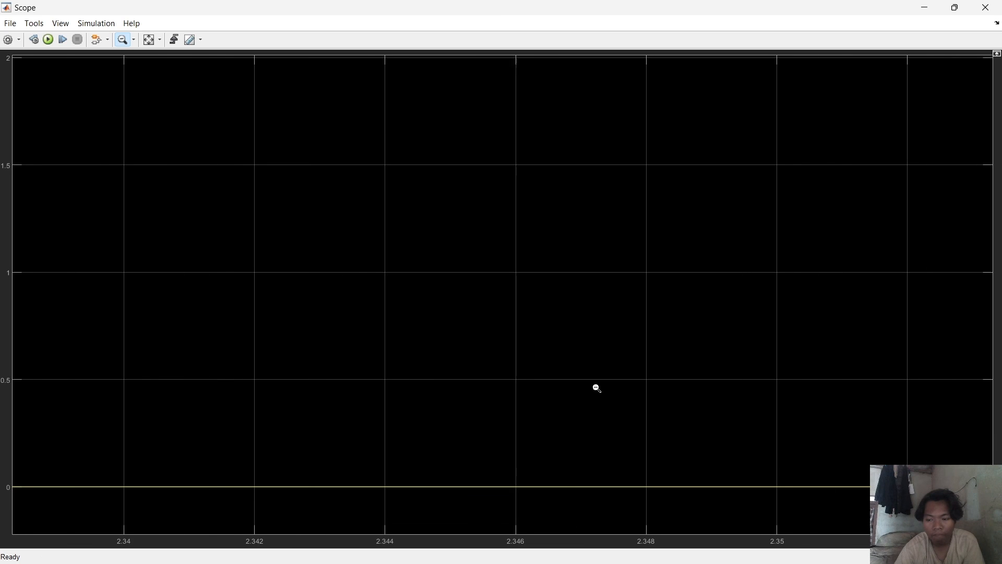
{"action": "left_click", "coordinate": [595, 386]}
{"action": "left_click", "coordinate": [861, 461]}
{"action": "left_click", "coordinate": [767, 470]}
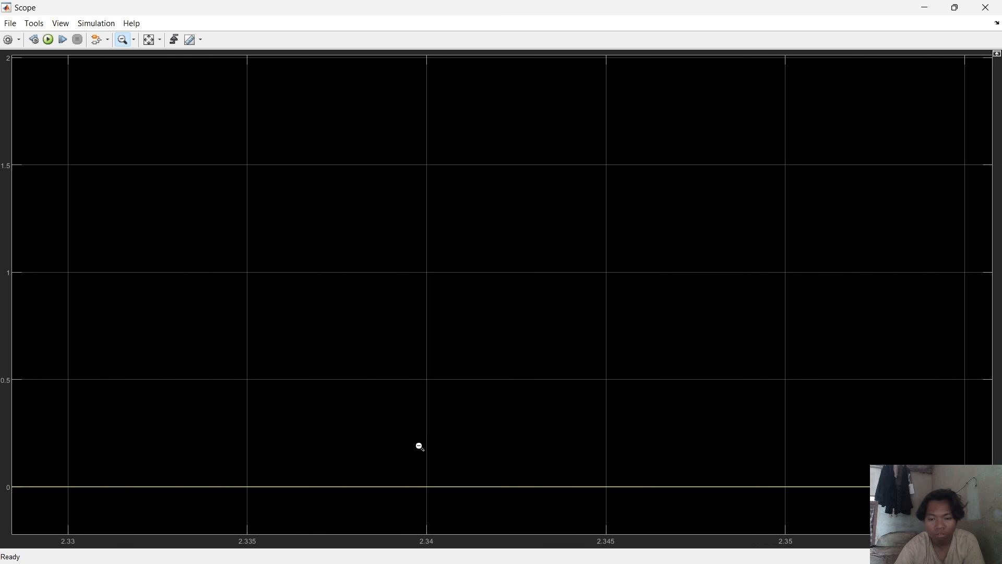
{"action": "left_click", "coordinate": [495, 457]}
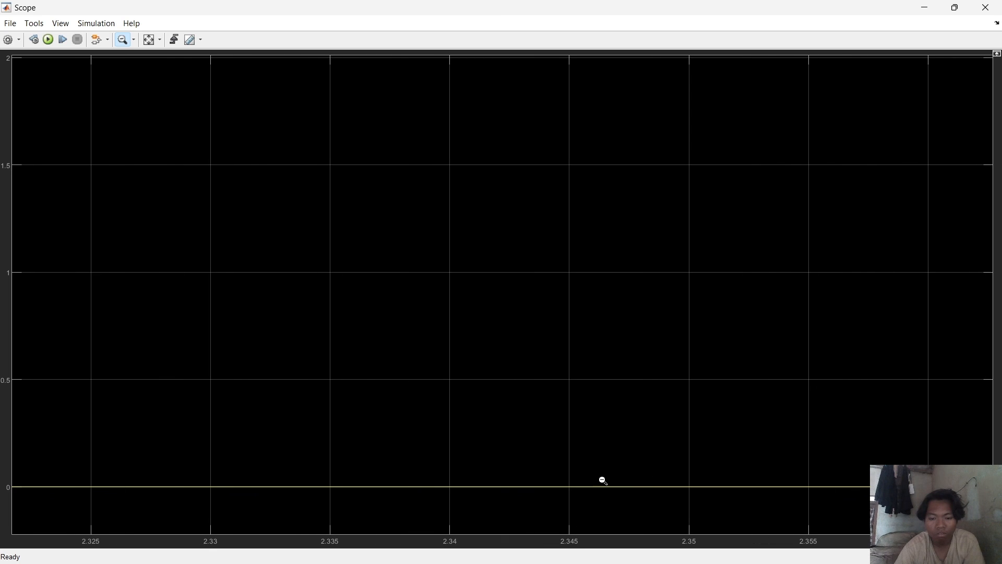
{"action": "left_click", "coordinate": [704, 456]}
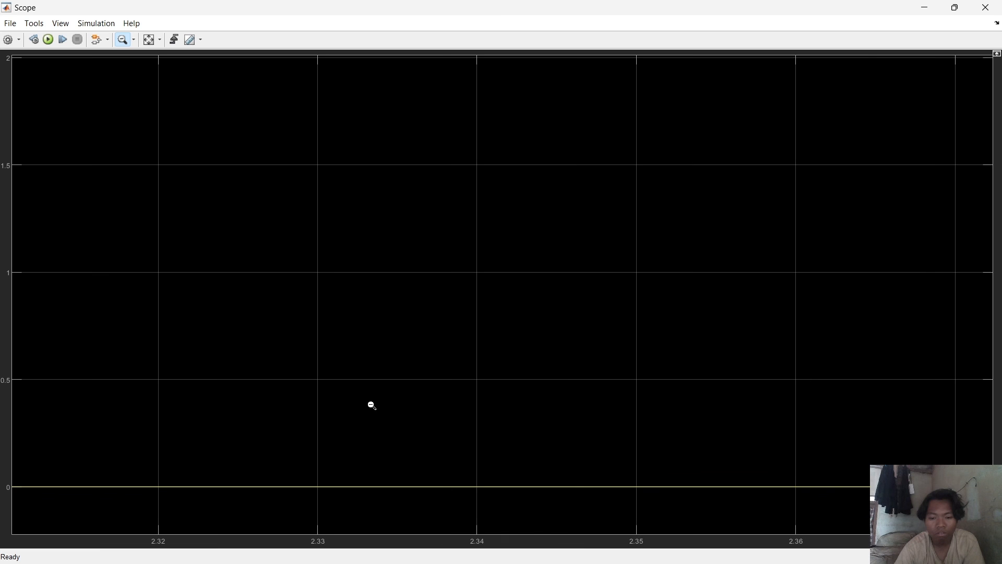
{"action": "left_click", "coordinate": [689, 416]}
{"action": "left_click", "coordinate": [660, 413]}
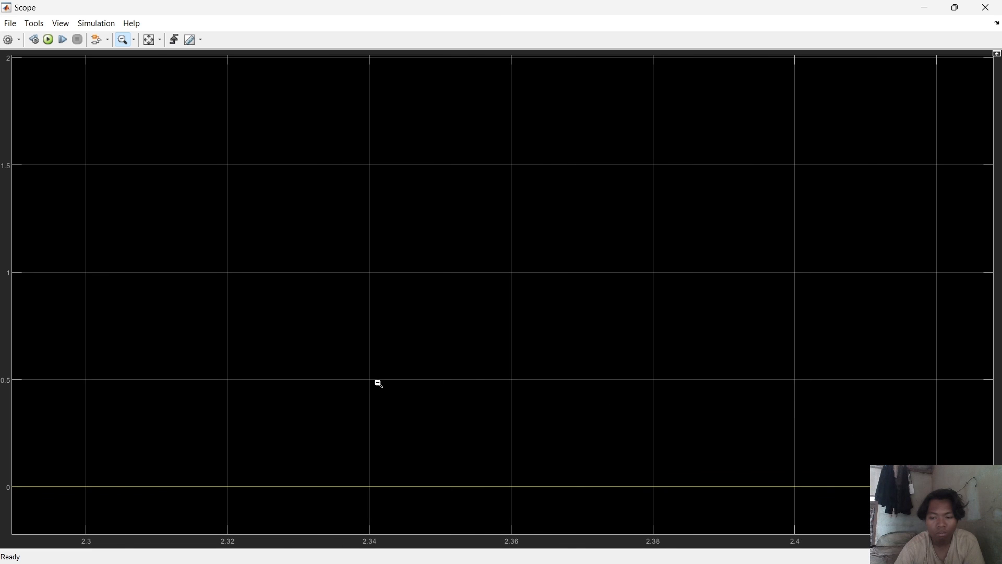
{"action": "left_click", "coordinate": [844, 407]}
{"action": "left_click", "coordinate": [830, 416]}
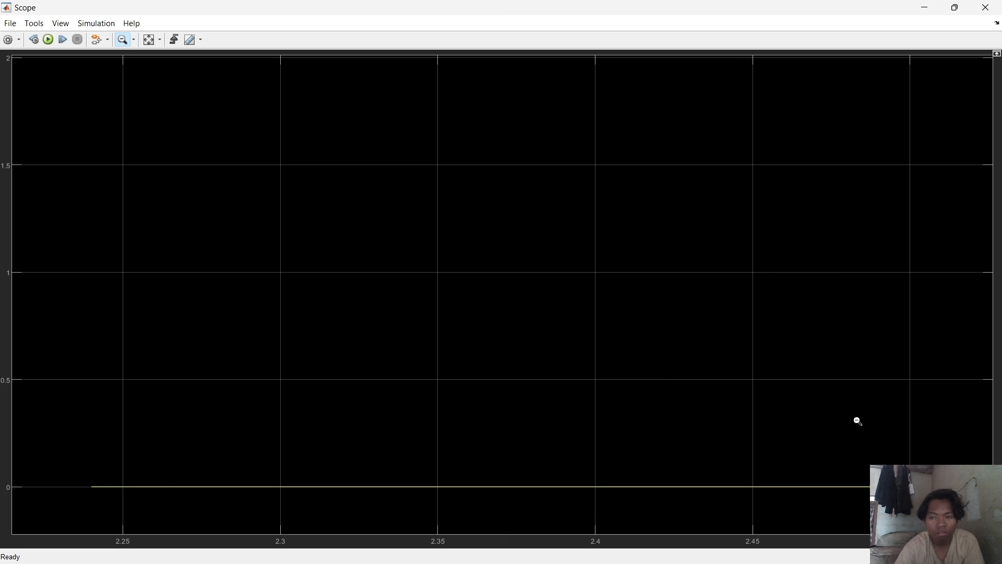
{"action": "left_click", "coordinate": [268, 362]}
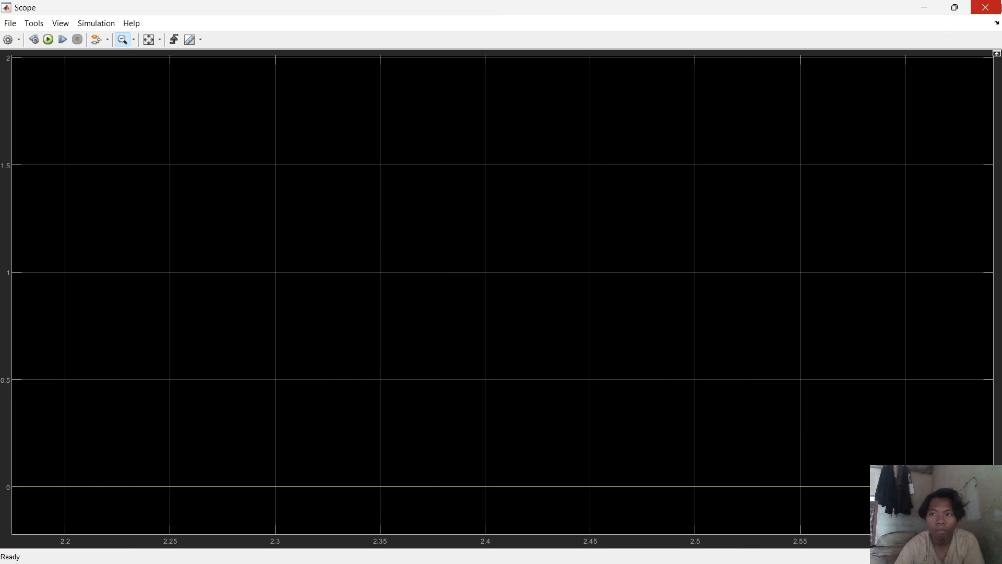
Close and reopen the Scope, then zoom out on its plot until the whole step response is visible.
{"action": "left_click", "coordinate": [985, 7]}
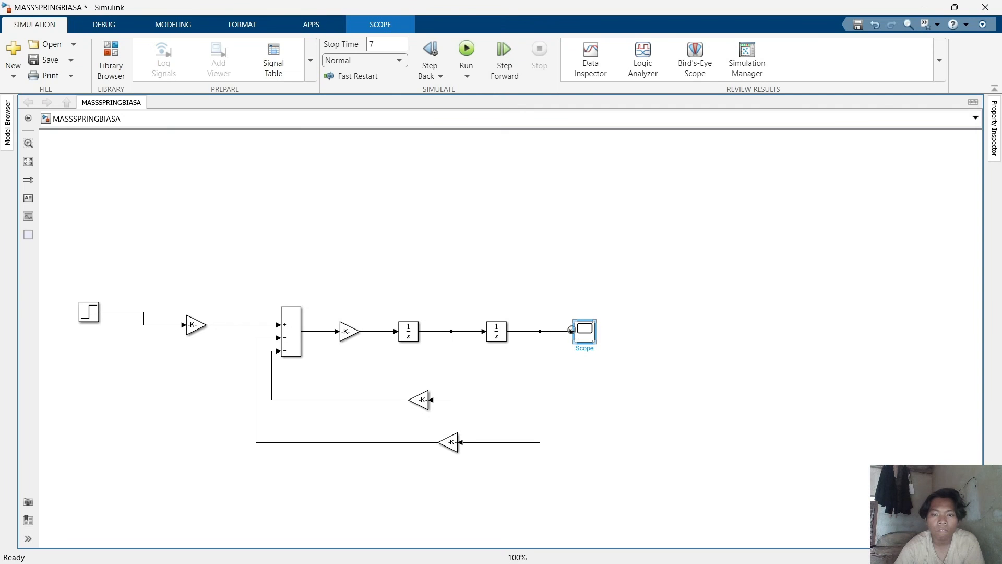
{"action": "double_click", "coordinate": [582, 334]}
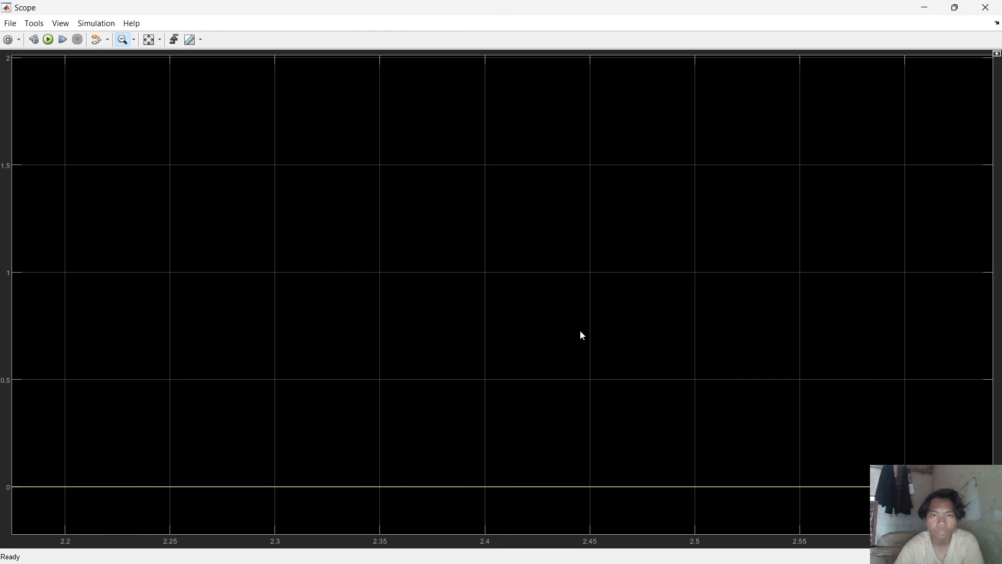
{"action": "left_click", "coordinate": [65, 525]}
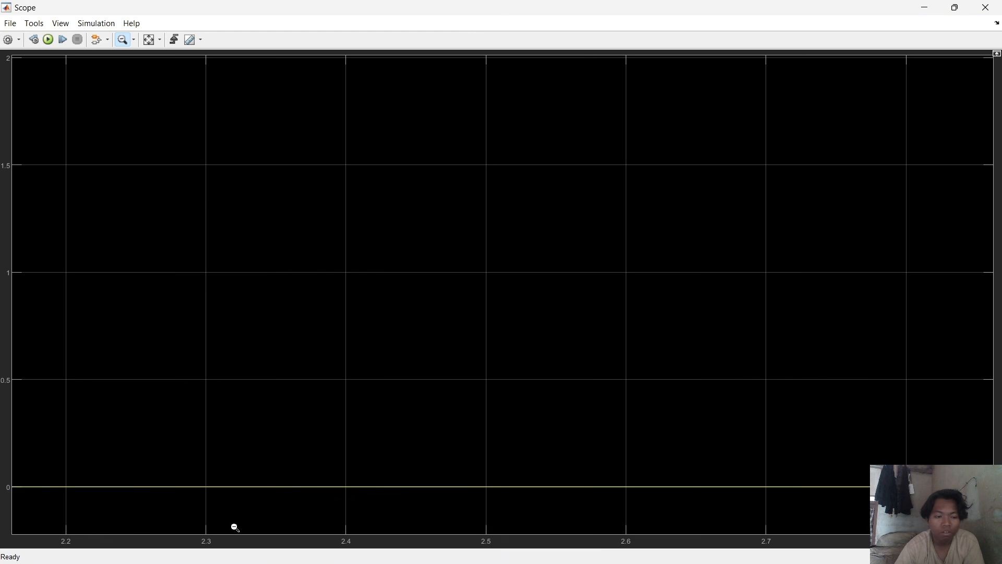
{"action": "left_click", "coordinate": [97, 509]}
{"action": "left_click", "coordinate": [86, 509]}
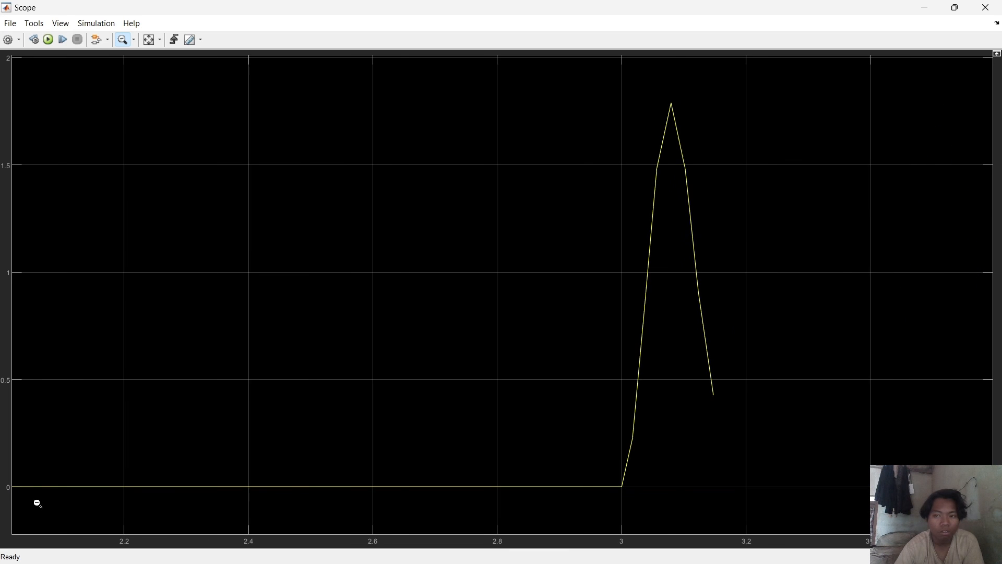
{"action": "left_click", "coordinate": [465, 499]}
{"action": "left_click", "coordinate": [624, 477]}
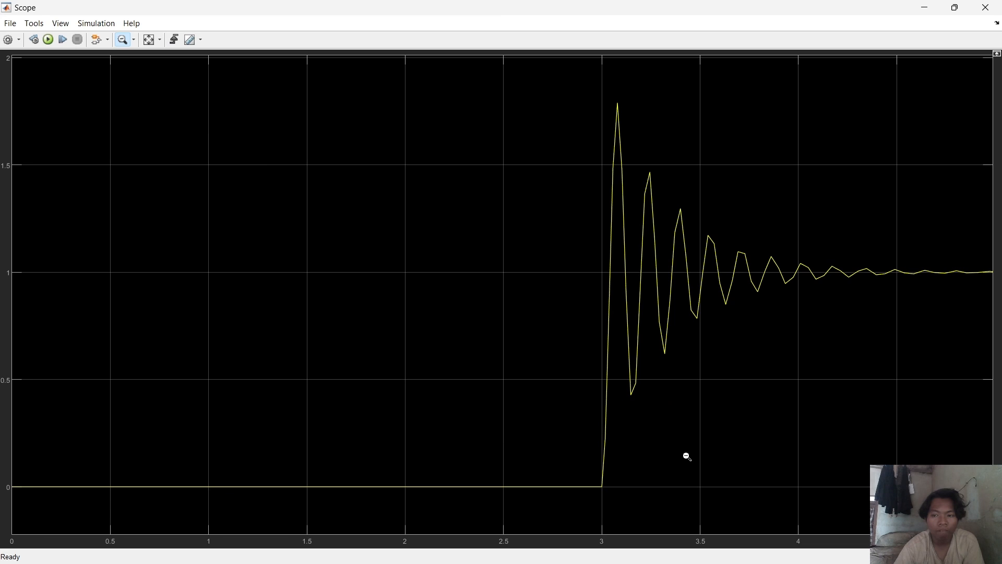
{"action": "left_click", "coordinate": [615, 452]}
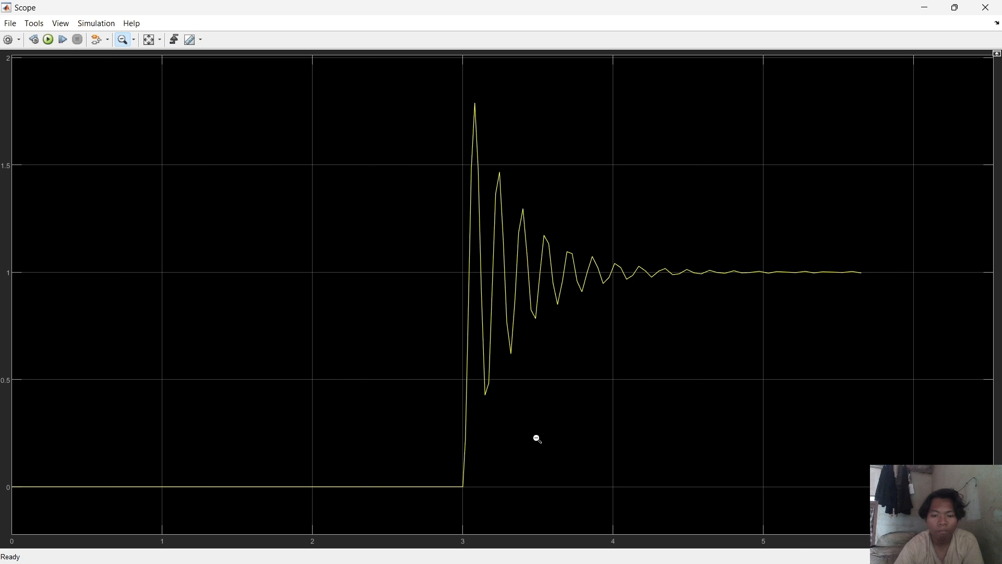
{"action": "left_click", "coordinate": [540, 438]}
{"action": "left_click", "coordinate": [521, 450]}
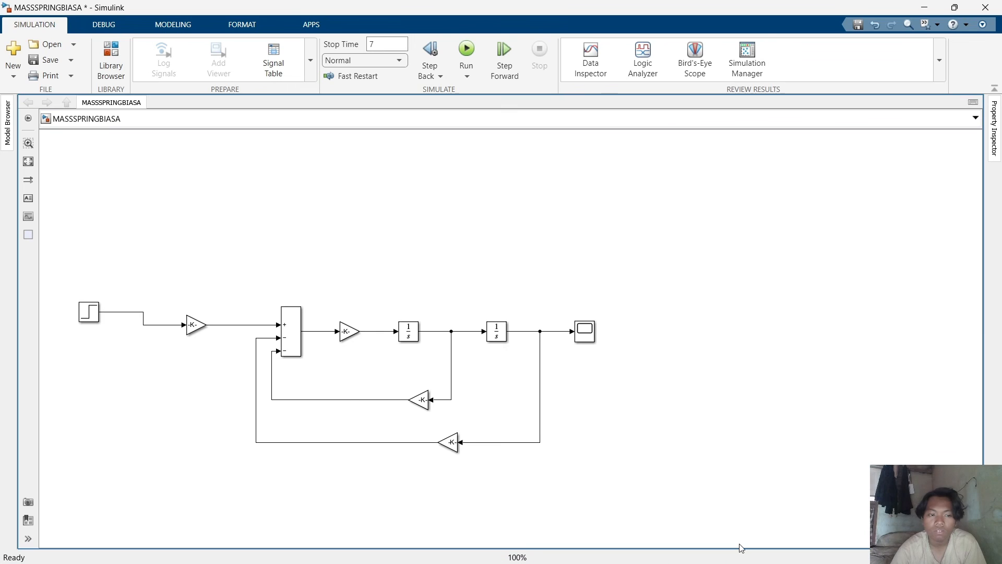
Open the Step block's parameters to inspect its settings and close the dialog.
{"action": "left_click", "coordinate": [89, 315]}
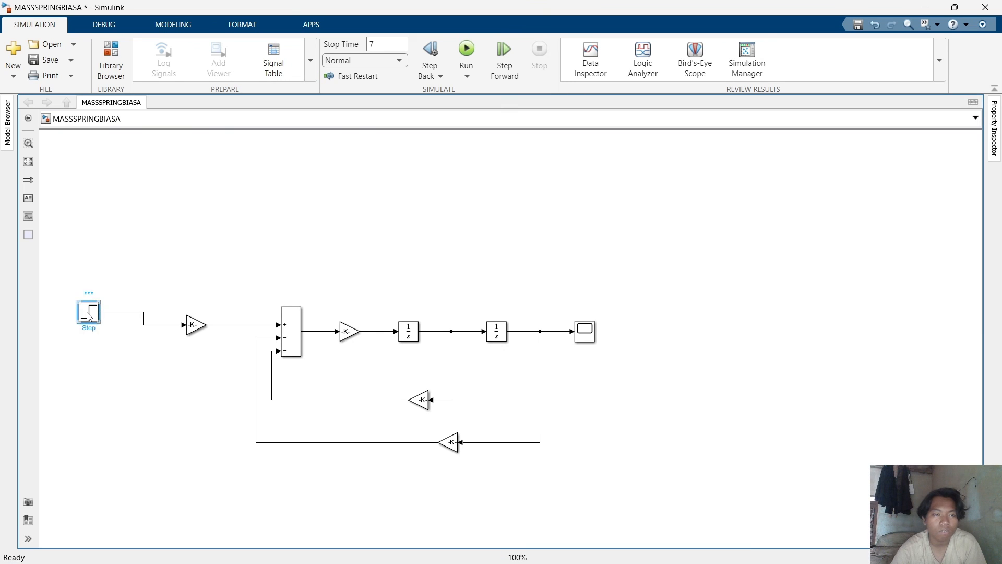
{"action": "double_click", "coordinate": [88, 315]}
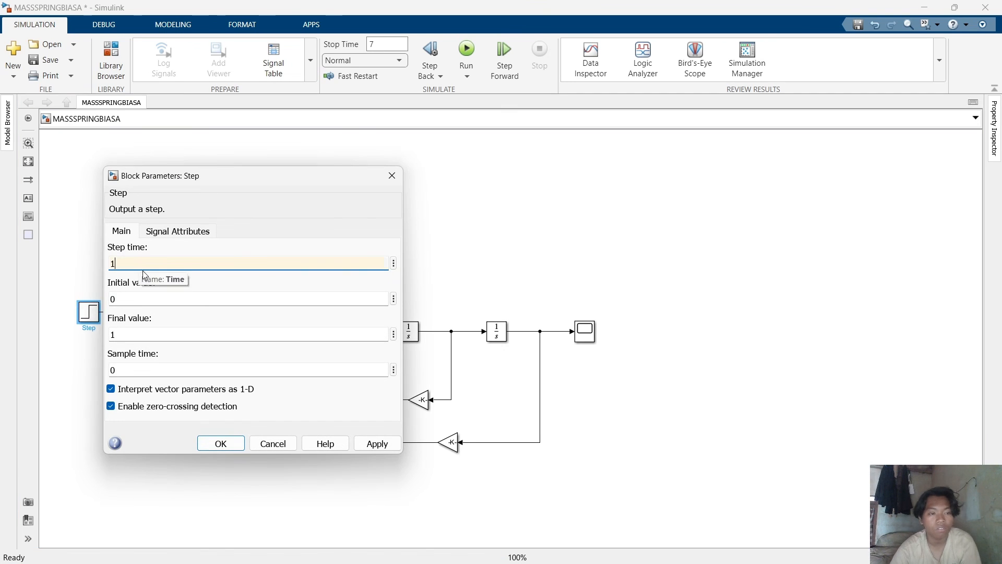
{"action": "key", "text": "Return"}
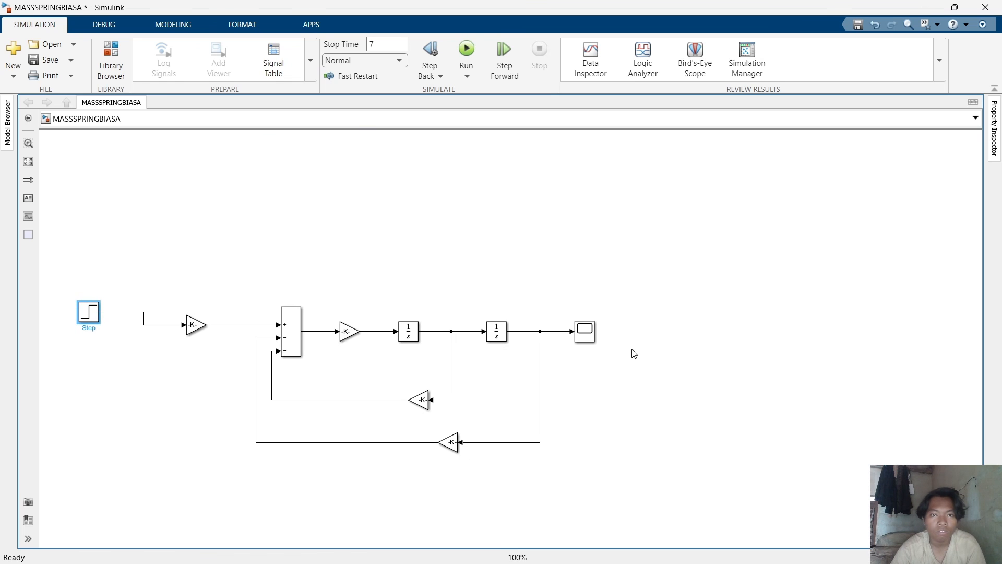
Run the simulation again and switch to the Scope window.
{"action": "key", "text": "ctrl+t"}
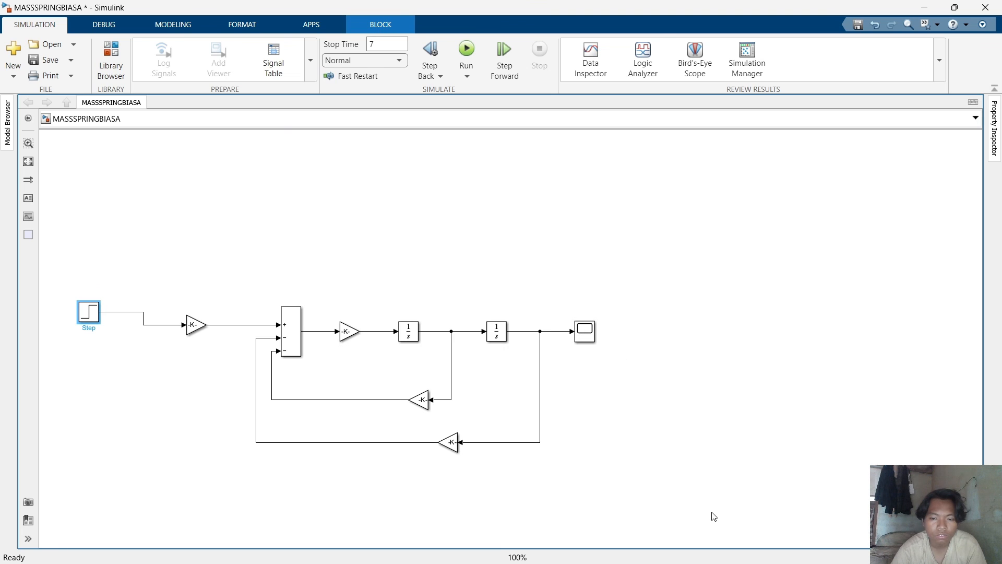
{"action": "mouse_move", "coordinate": [762, 546]}
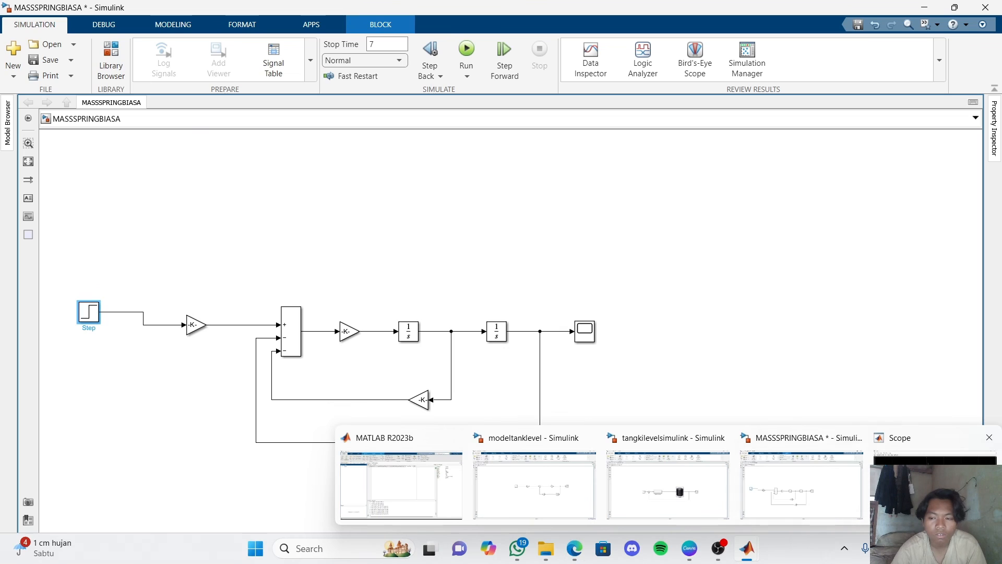
{"action": "left_click", "coordinate": [924, 478]}
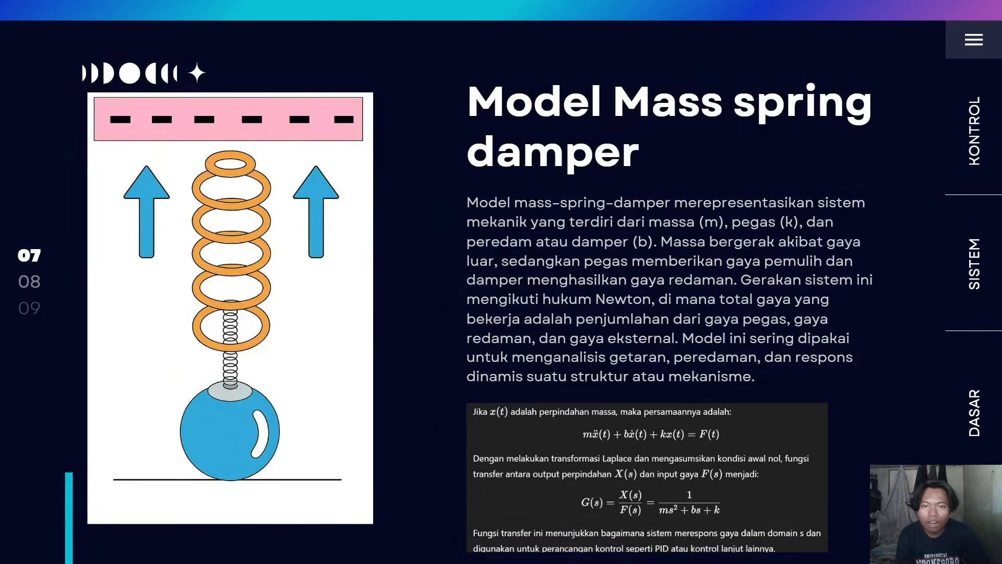
{"action": "key", "text": "Right"}
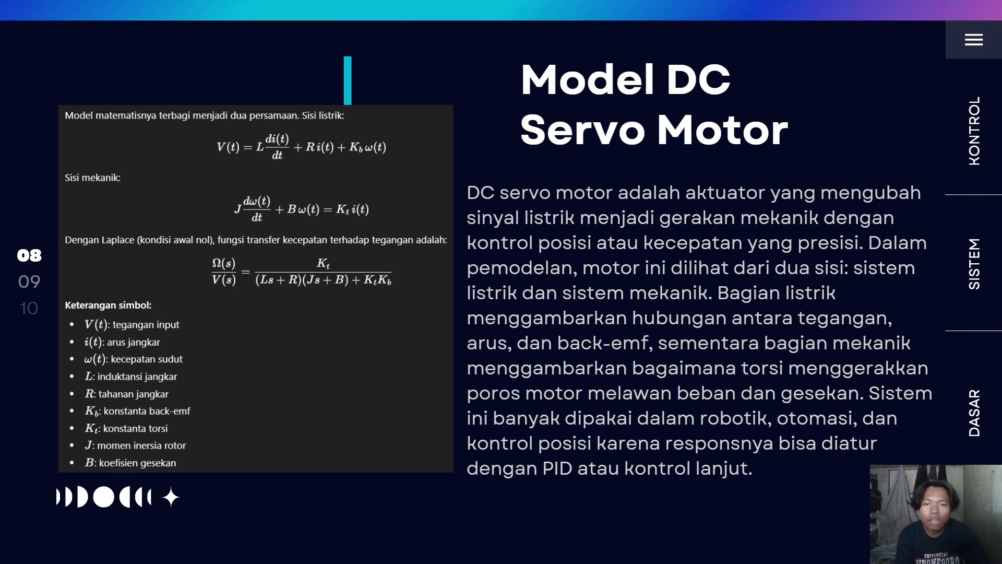
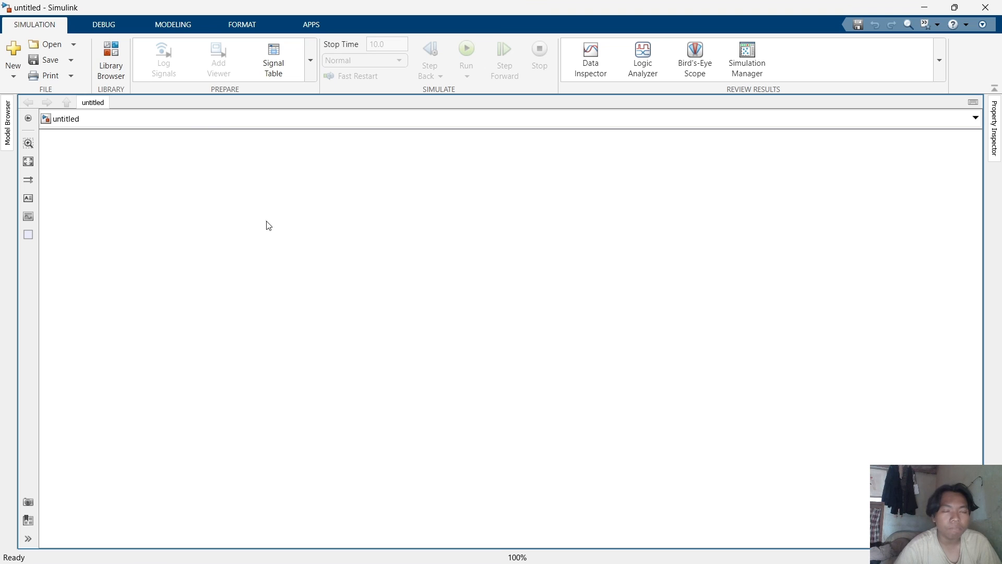
{"action": "left_click_drag", "start_coordinate": [213, 207], "coordinate": [395, 259]}
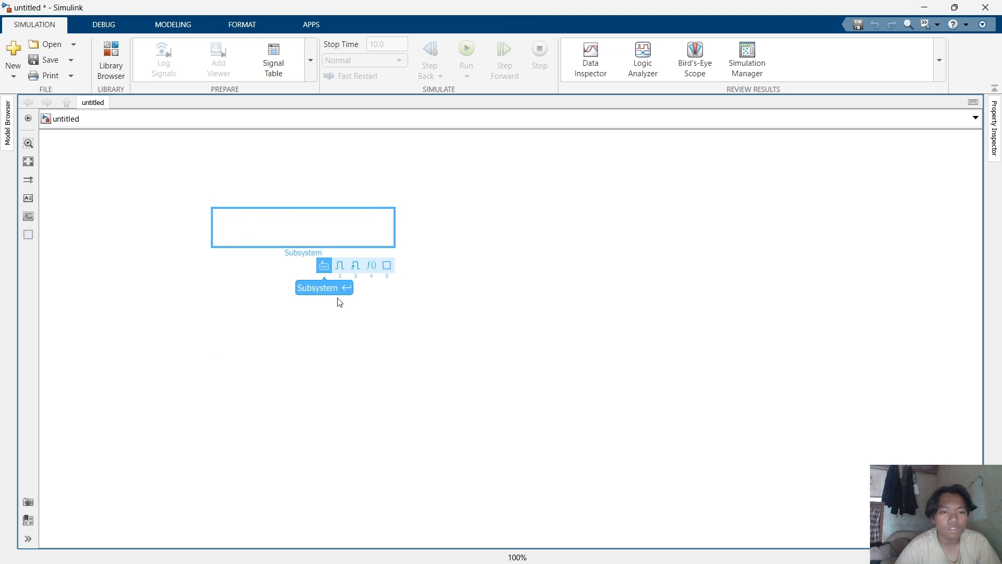
{"action": "left_click", "coordinate": [336, 290]}
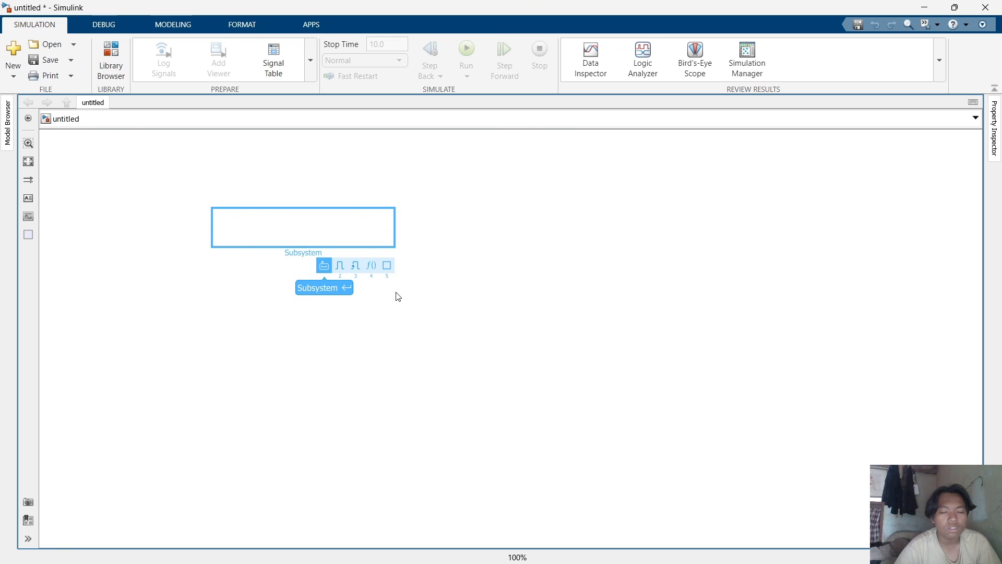
{"action": "double_click", "coordinate": [416, 253]}
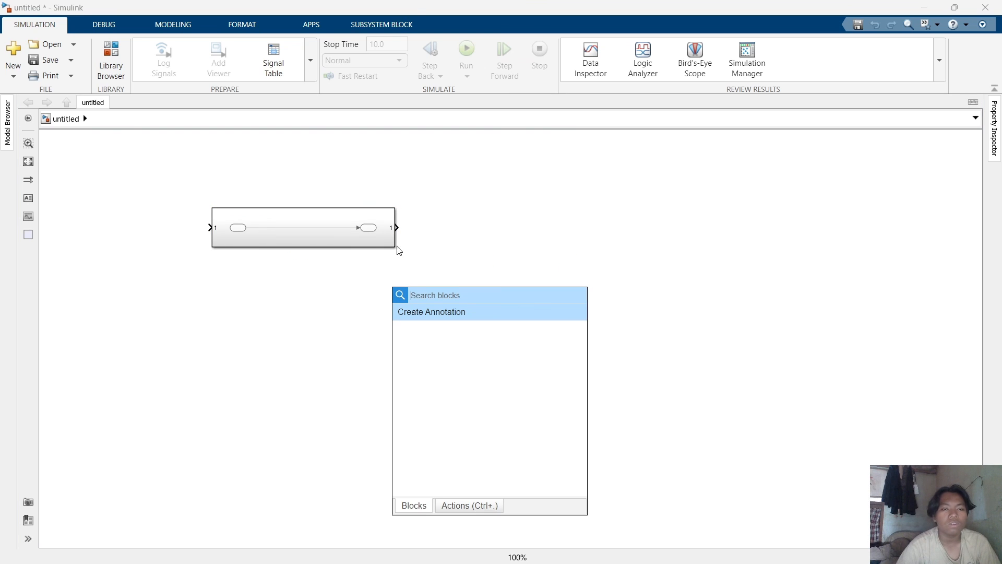
{"action": "left_click", "coordinate": [367, 229]}
{"action": "key", "text": "Delete"}
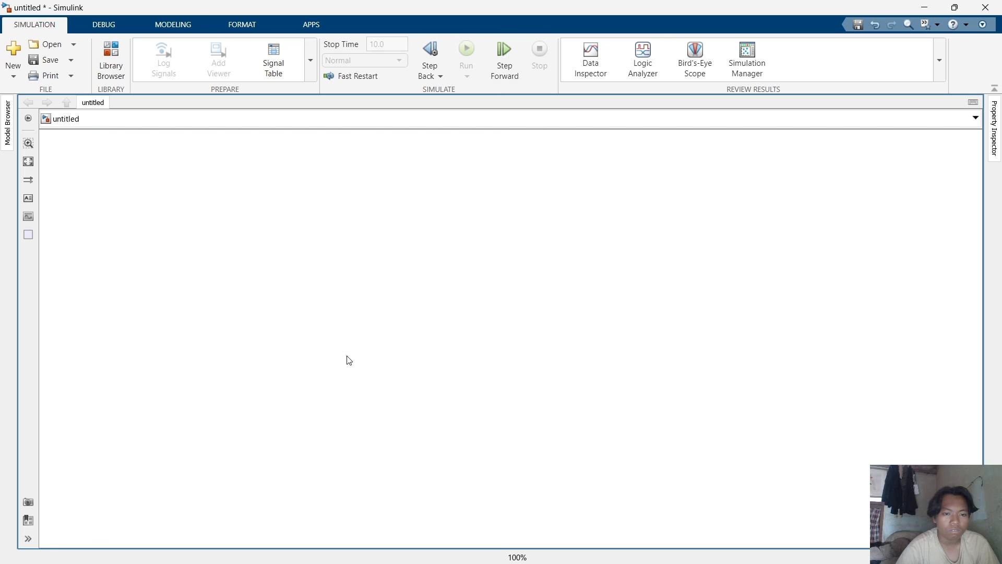
Add a Constant block to the empty model and place it toward the upper left.
{"action": "double_click", "coordinate": [350, 342]}
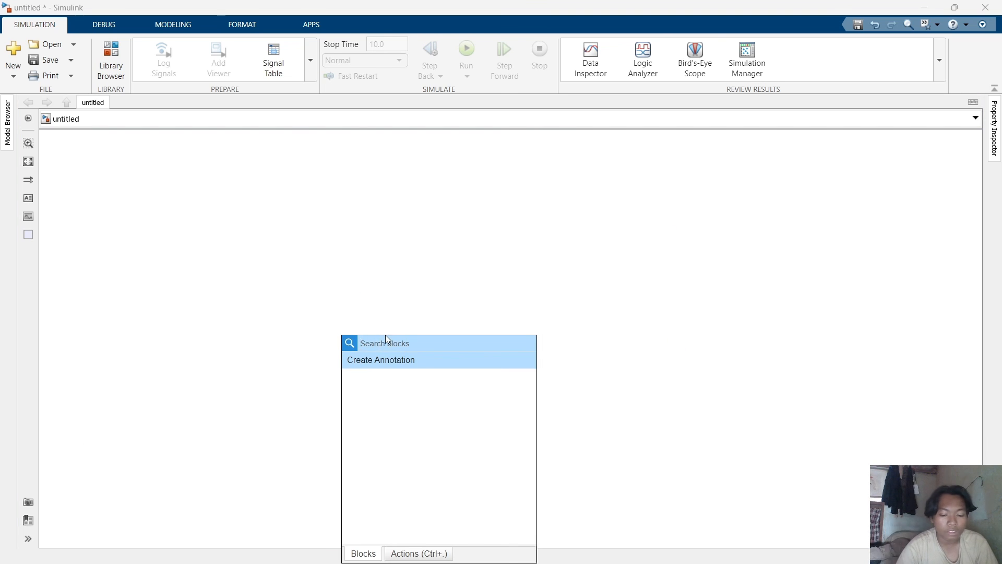
{"action": "type", "text": "coN"}
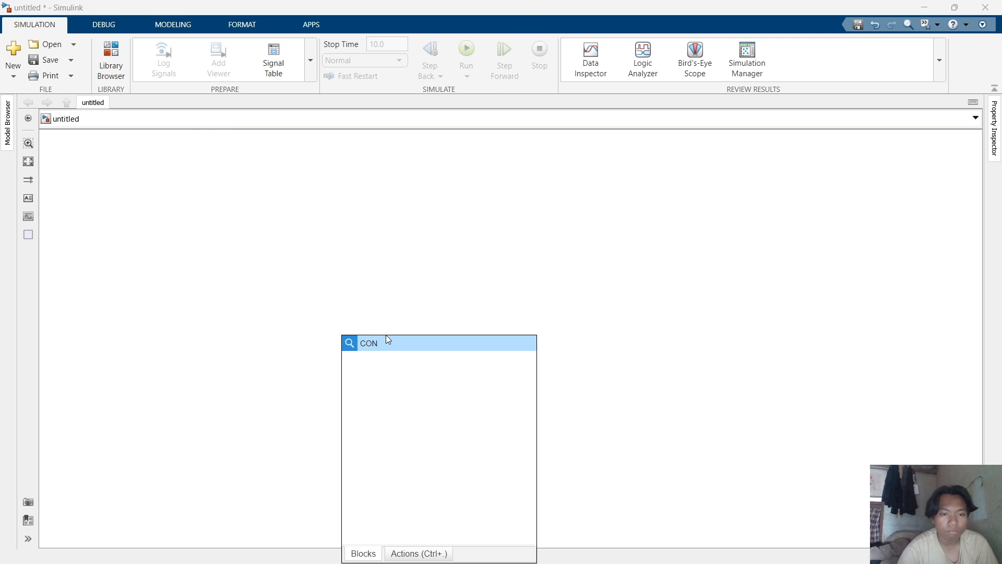
{"action": "left_click", "coordinate": [393, 360]}
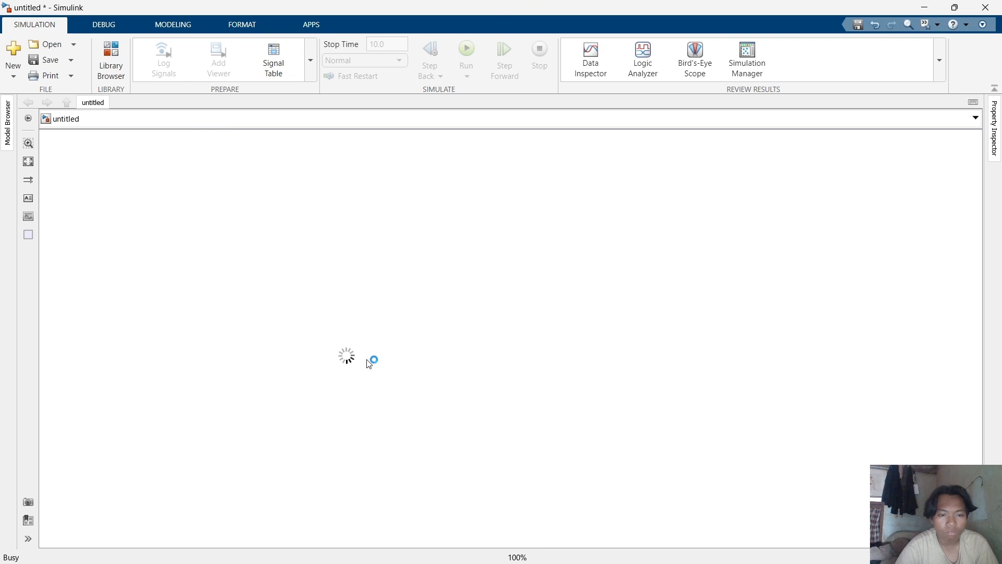
{"action": "left_click_drag", "start_coordinate": [347, 360], "coordinate": [170, 269]}
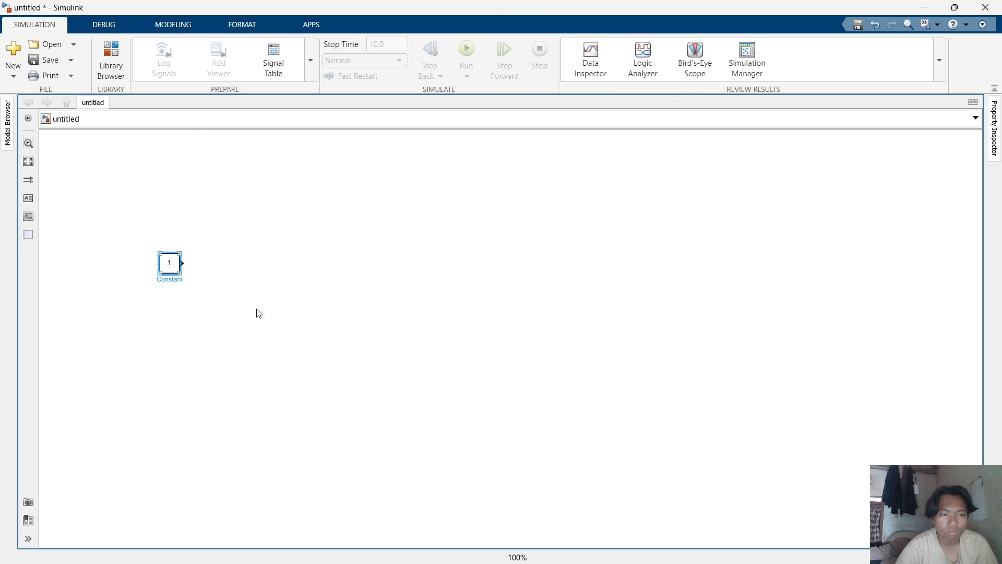
Add a Sum block to the model to the right of the Constant block.
{"action": "left_click", "coordinate": [359, 333]}
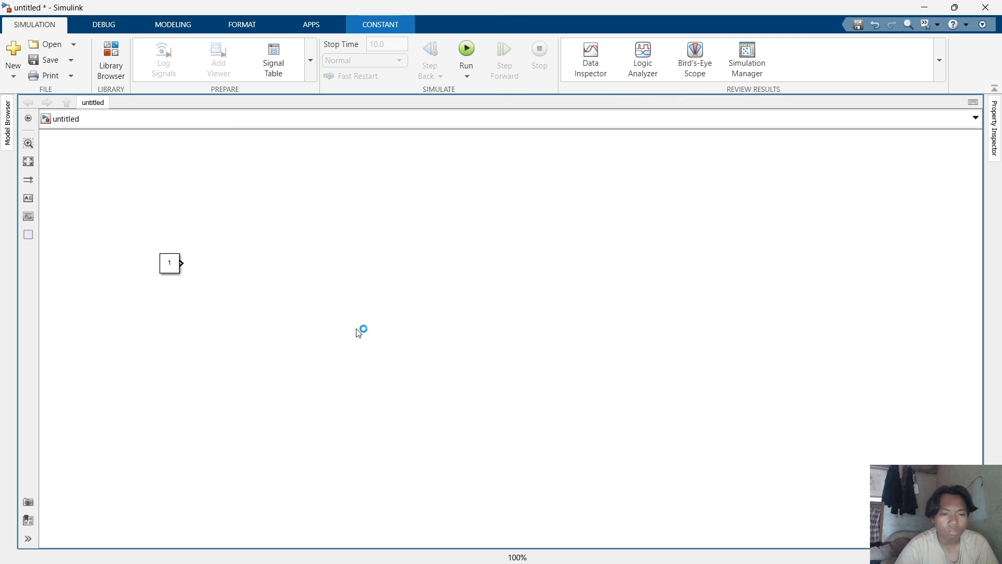
{"action": "type", "text": "SUM"}
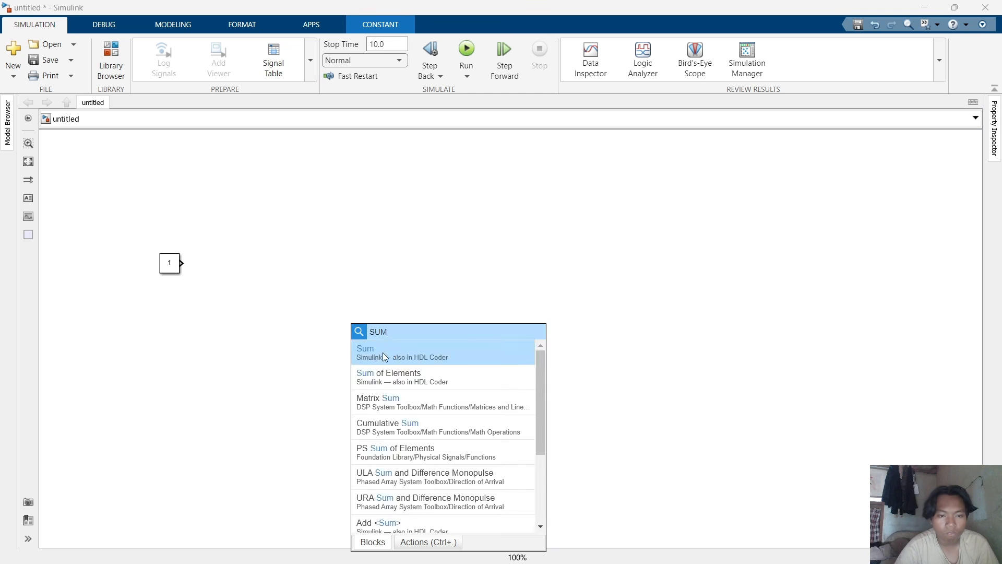
{"action": "left_click", "coordinate": [383, 352]}
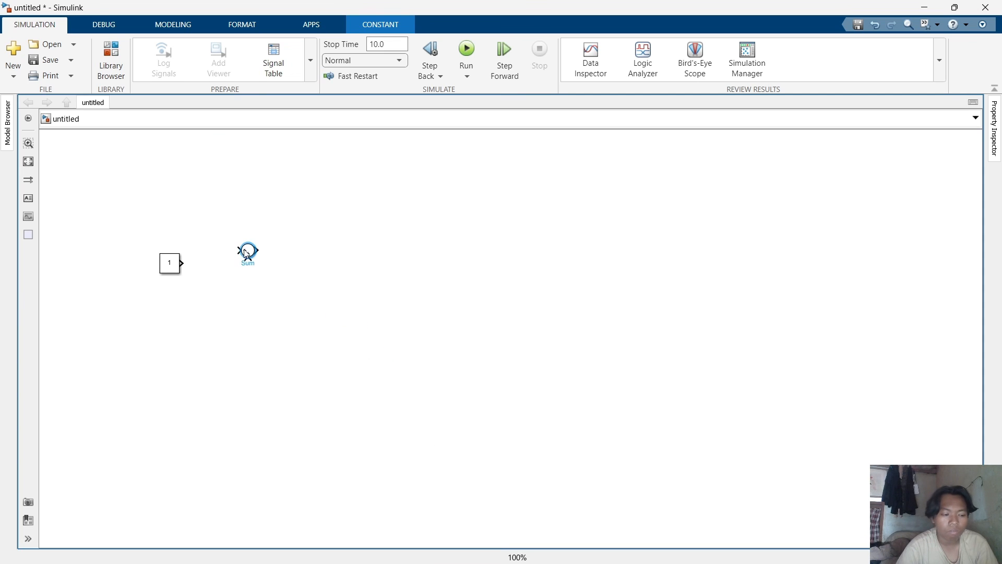
Add an Integrator block to the model below the Sum block.
{"action": "double_click", "coordinate": [330, 433]}
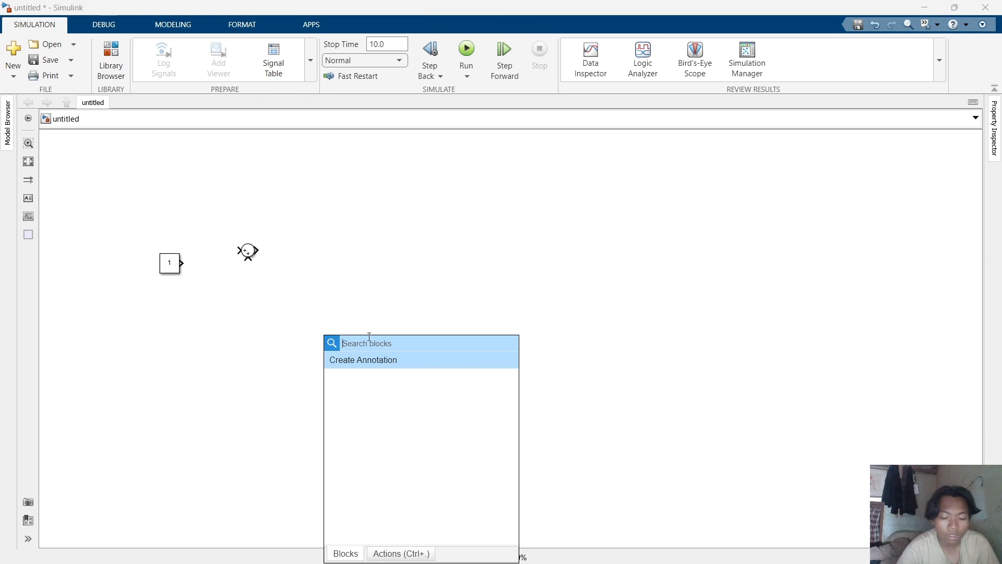
{"action": "type", "text": "INTE"}
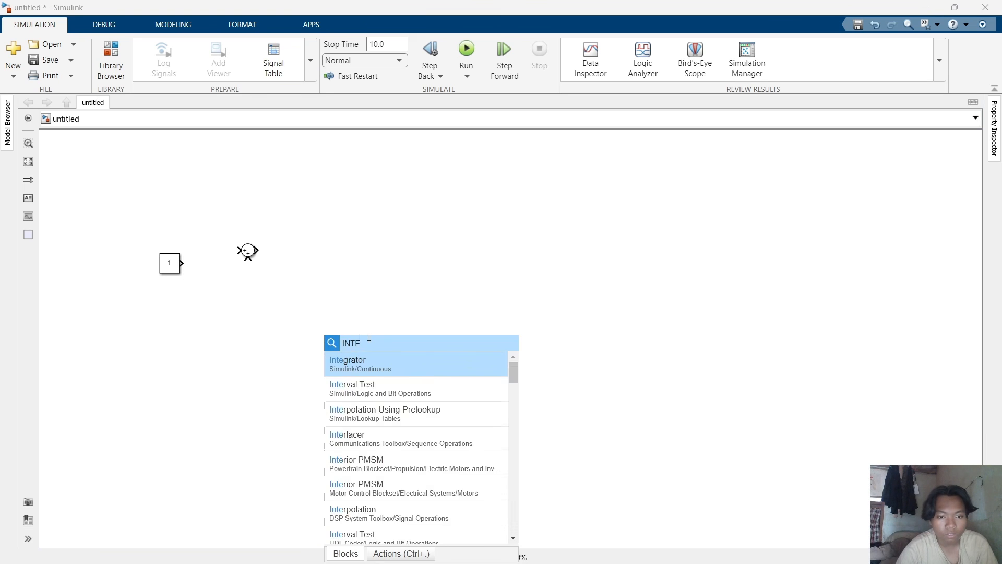
{"action": "left_click", "coordinate": [364, 364]}
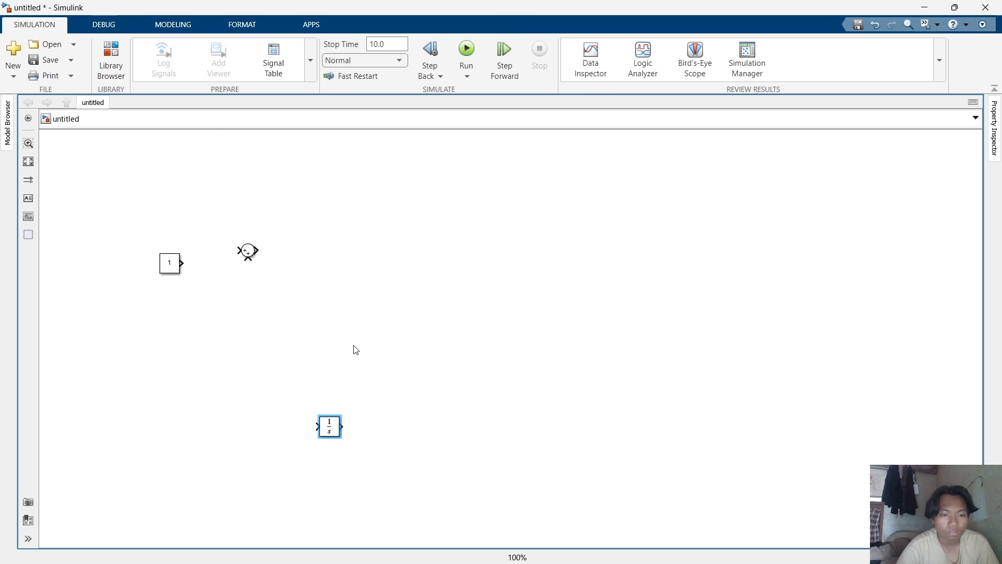
Add a Gain block to the model between the Sum and Integrator blocks.
{"action": "double_click", "coordinate": [377, 338]}
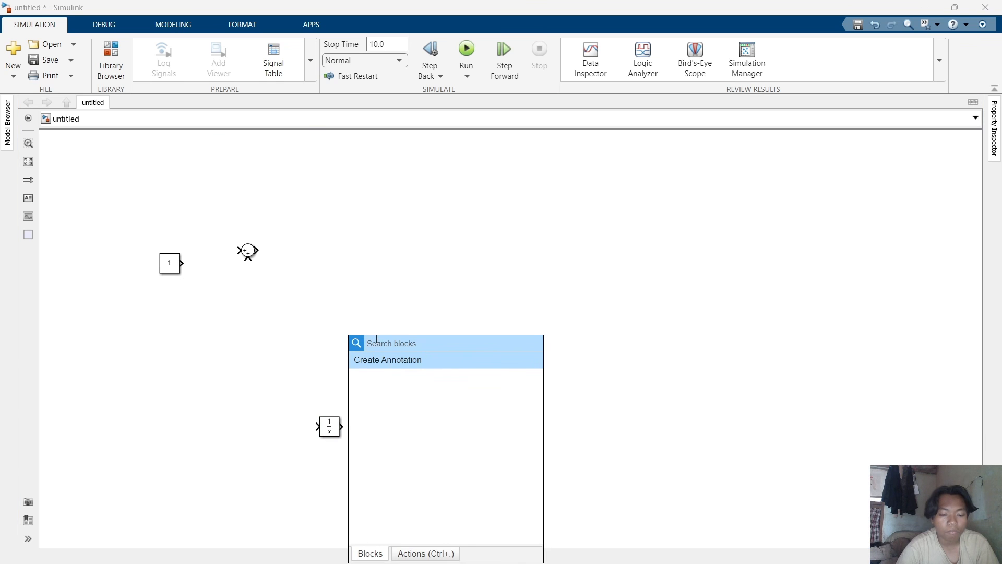
{"action": "type", "text": "GAIN"}
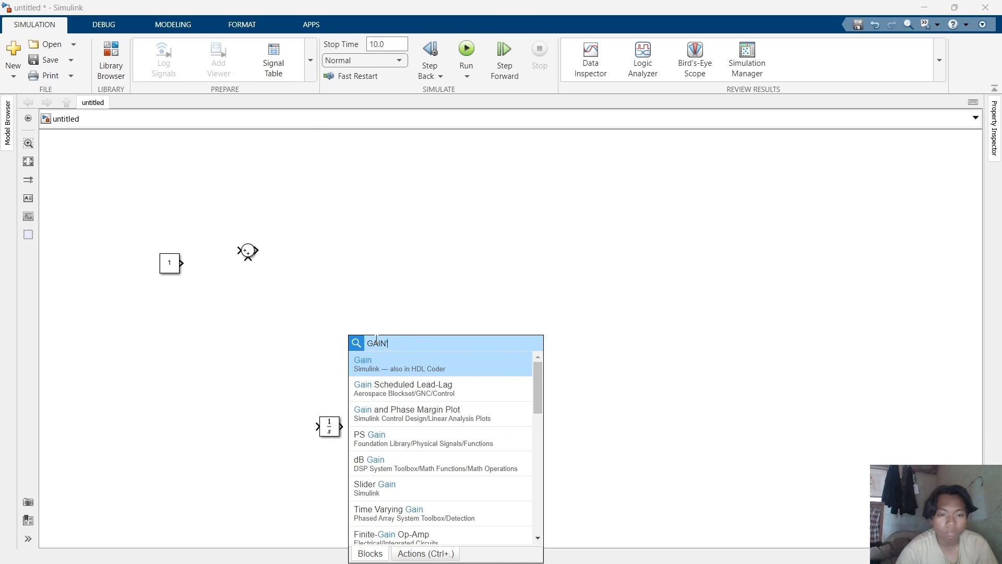
{"action": "left_click", "coordinate": [395, 364]}
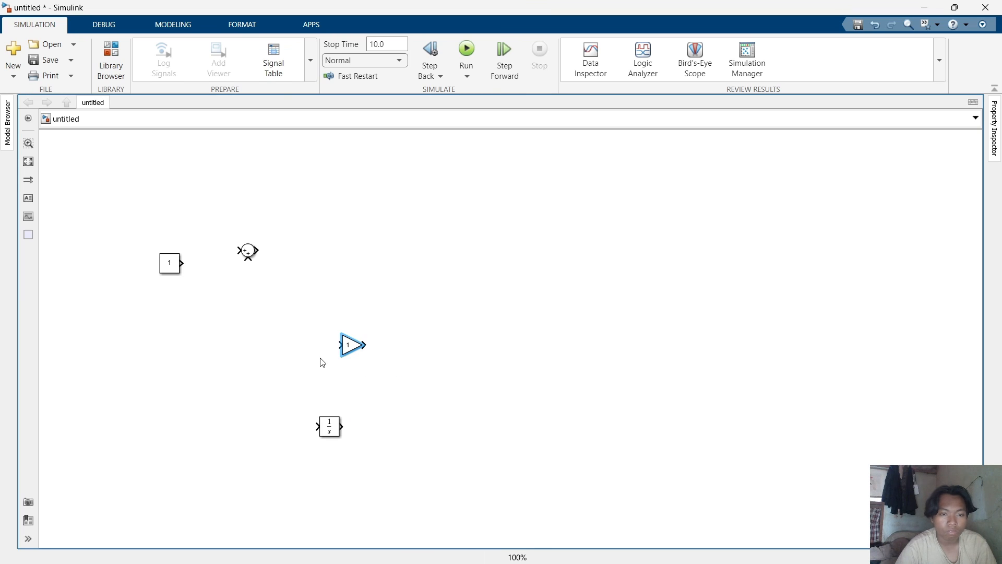
Add a Scope block to the model to the right of the Gain block.
{"action": "left_click", "coordinate": [484, 391]}
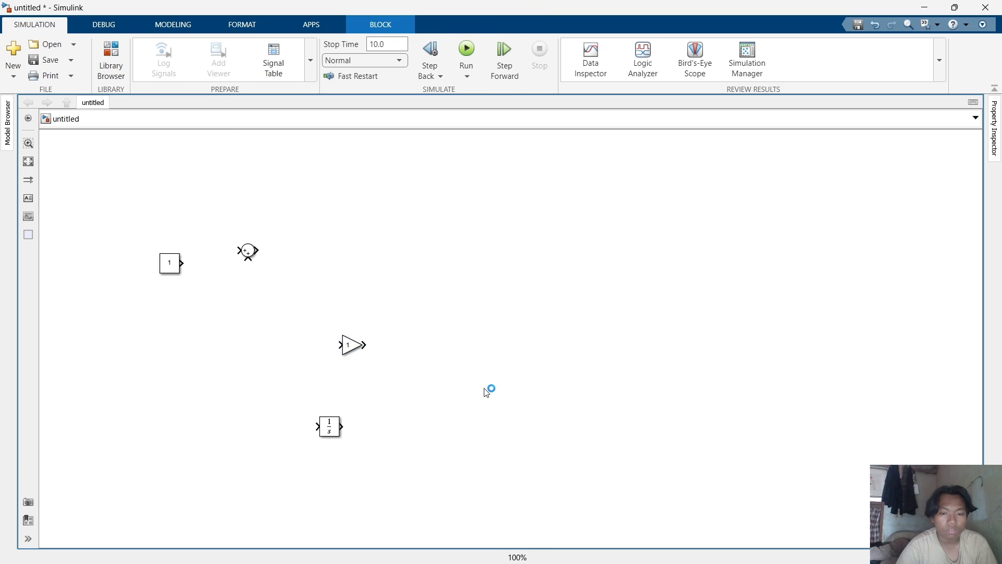
{"action": "type", "text": "SCOP"}
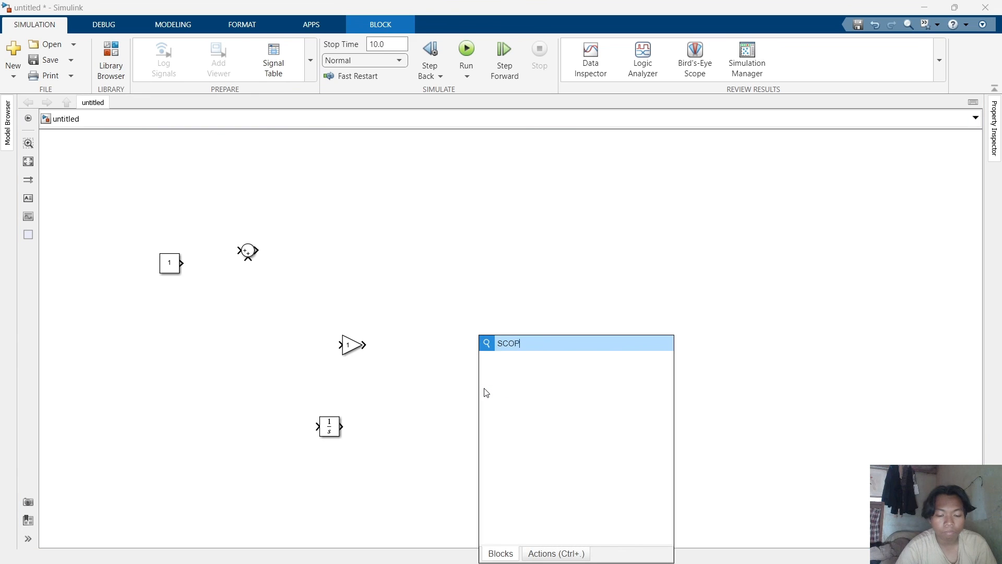
{"action": "type", "text": "E"}
{"action": "key", "text": "Return"}
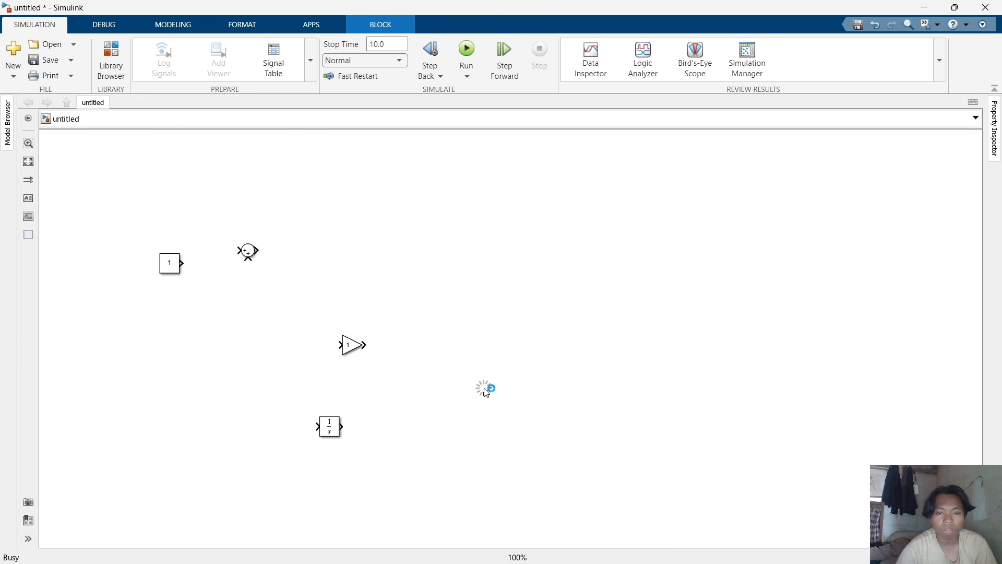
{"action": "left_click", "coordinate": [478, 349]}
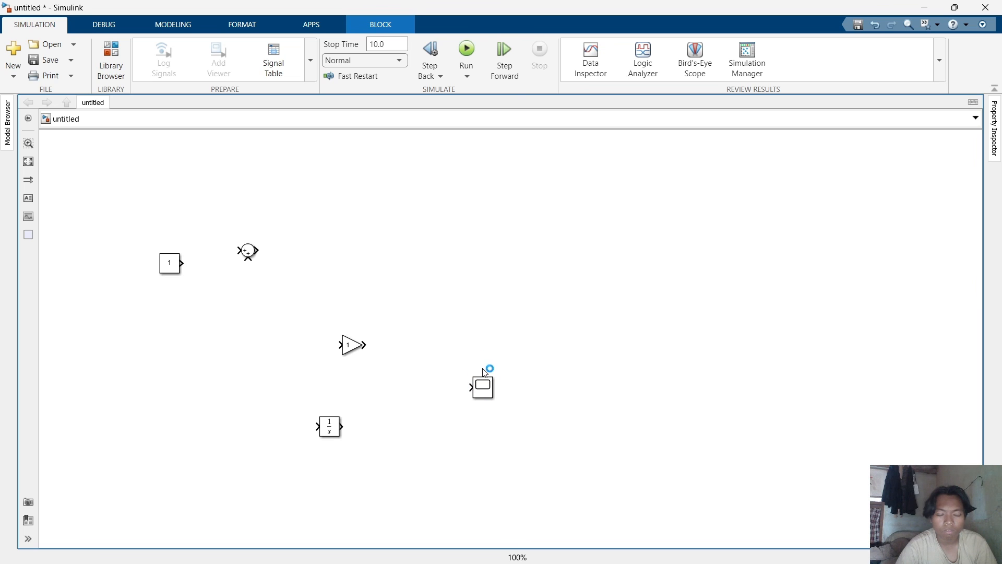
{"action": "left_click", "coordinate": [579, 256]}
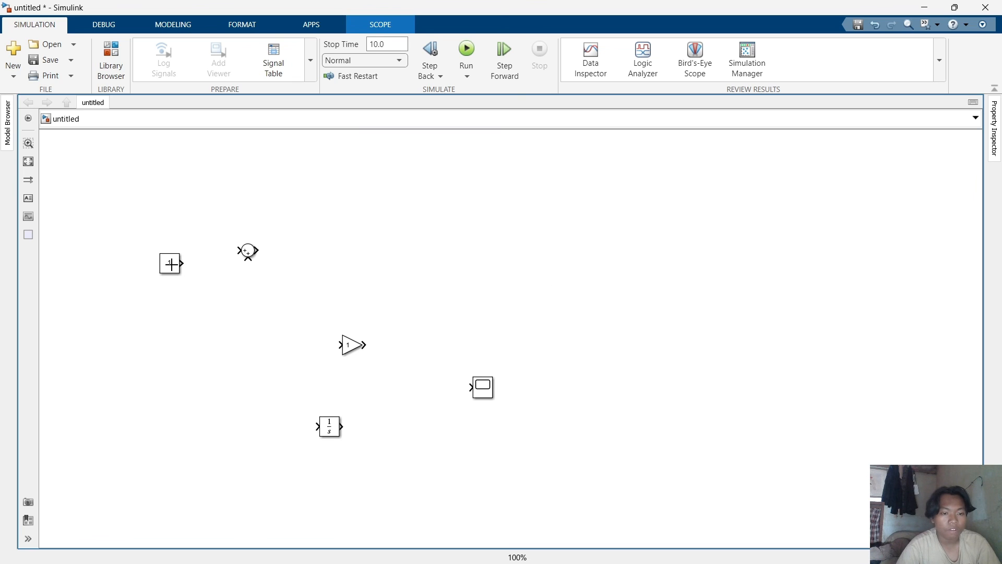
Move the Constant block so it lines up with the Sum block's input.
{"action": "left_click_drag", "start_coordinate": [173, 264], "coordinate": [150, 251]}
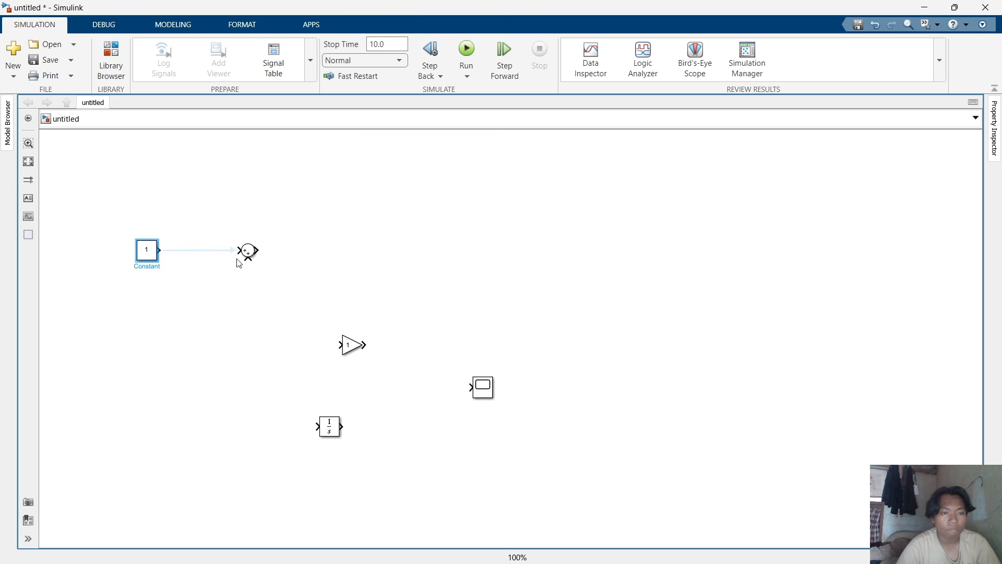
{"action": "left_click", "coordinate": [252, 254]}
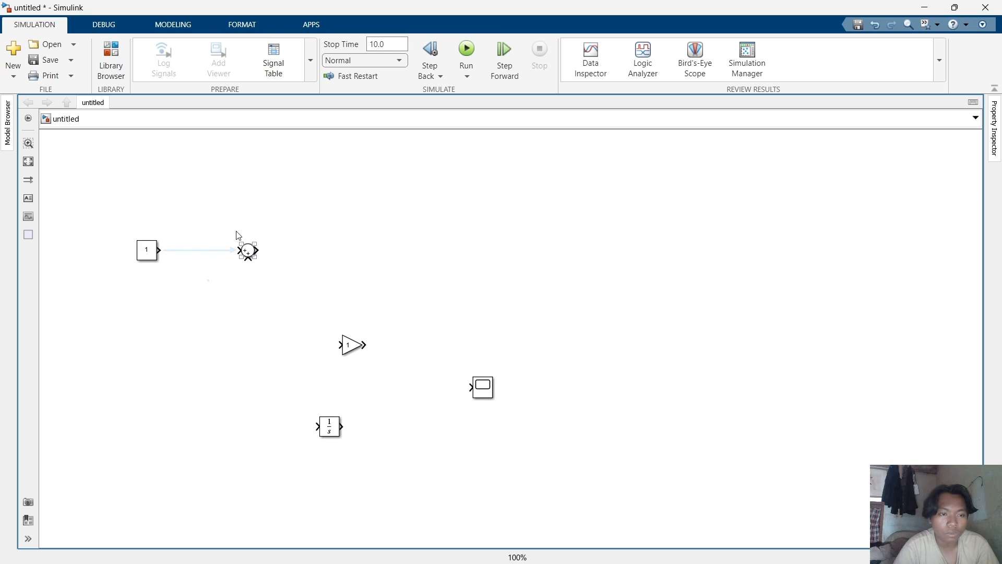
{"action": "left_click", "coordinate": [247, 248]}
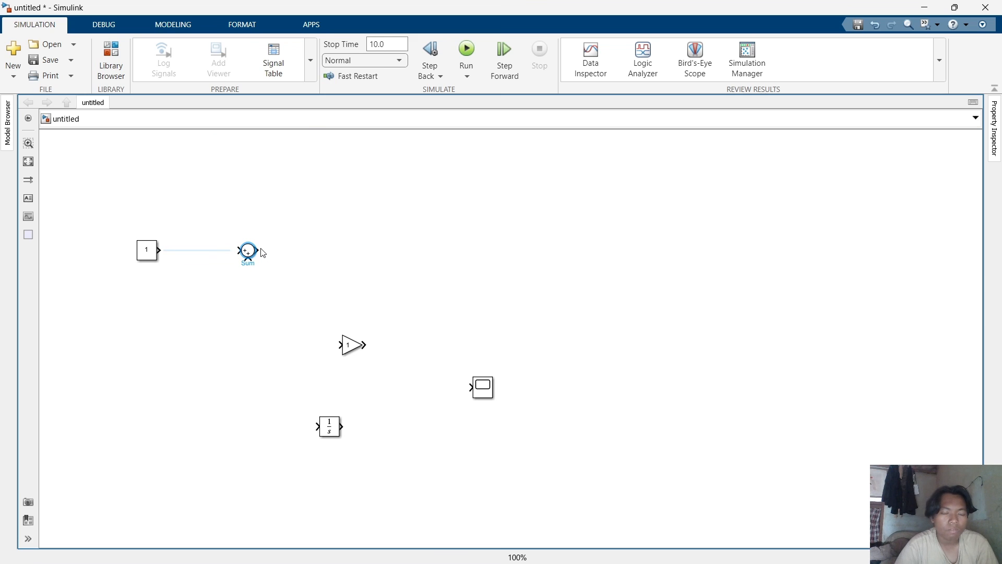
Set the Sum block's icon shape to rectangular and its list of signs to |+--, then enlarge it vertically.
{"action": "double_click", "coordinate": [260, 250]}
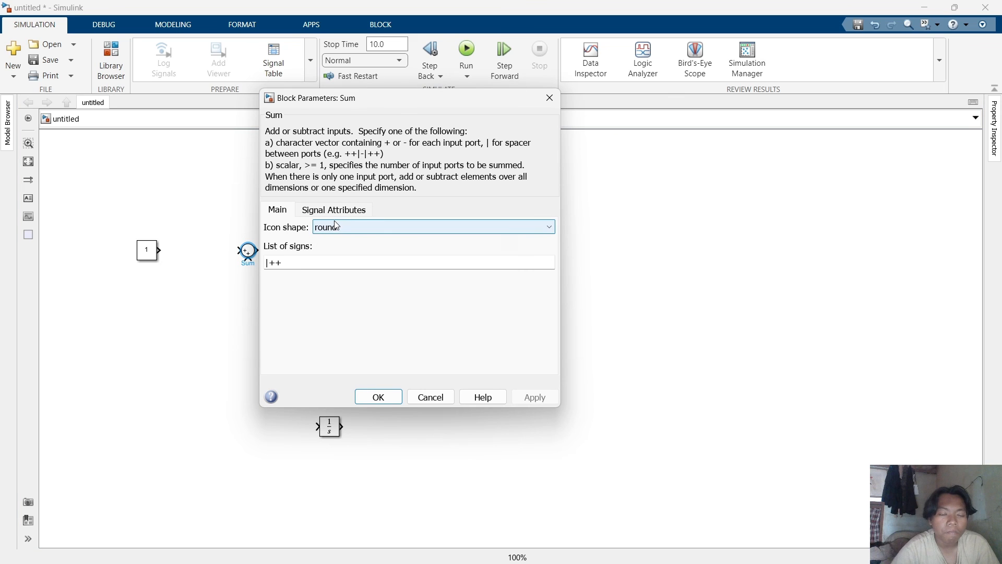
{"action": "left_click", "coordinate": [345, 233]}
{"action": "left_click", "coordinate": [342, 239]}
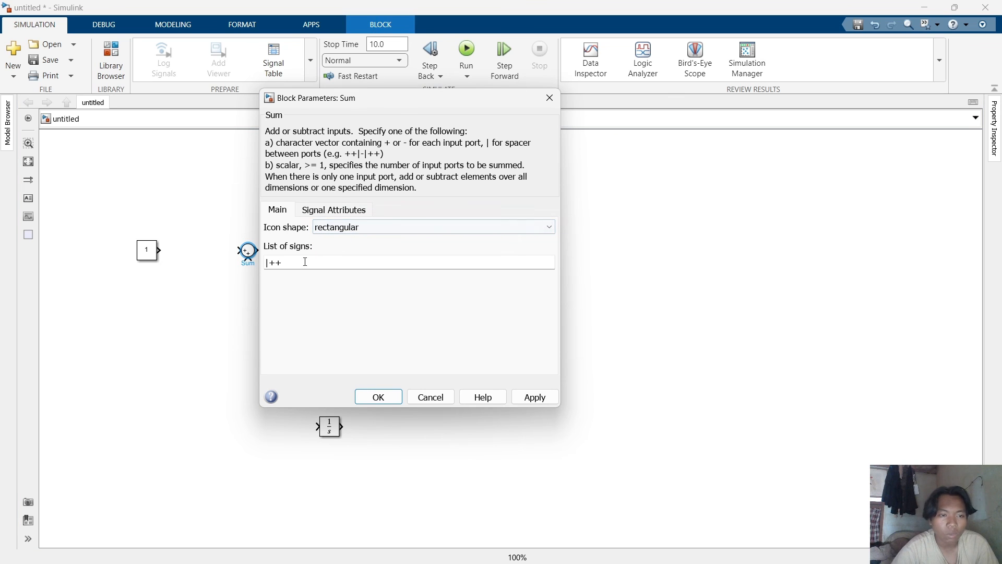
{"action": "double_click", "coordinate": [289, 265]}
{"action": "left_click", "coordinate": [287, 266]}
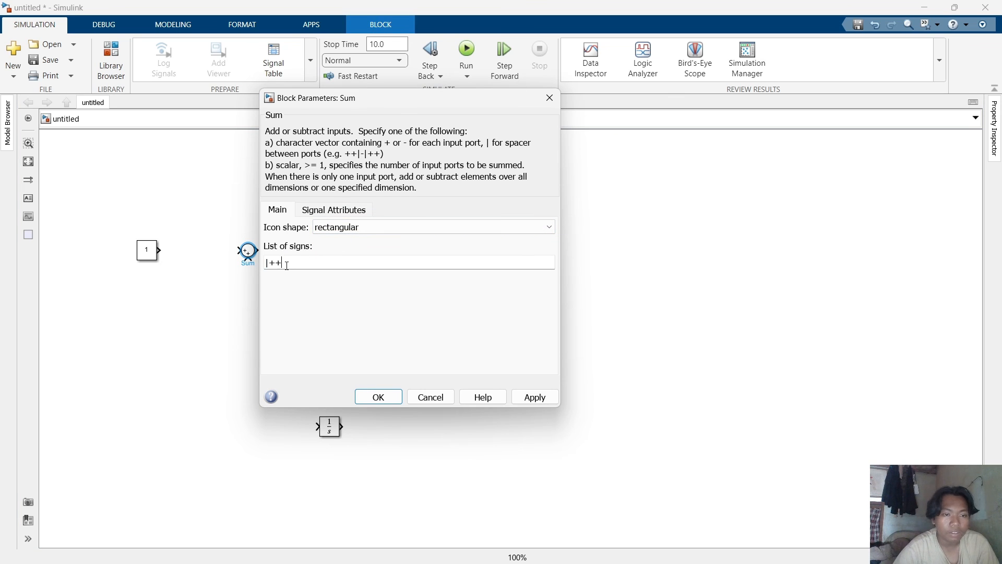
{"action": "key", "text": "BackSpace"}
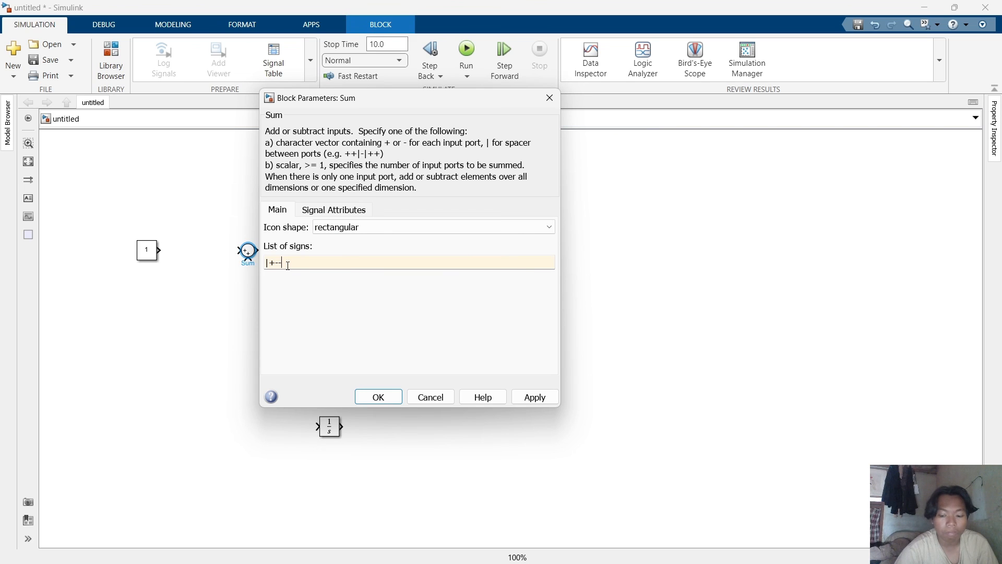
{"action": "type", "text": "-"}
{"action": "key", "text": "Return"}
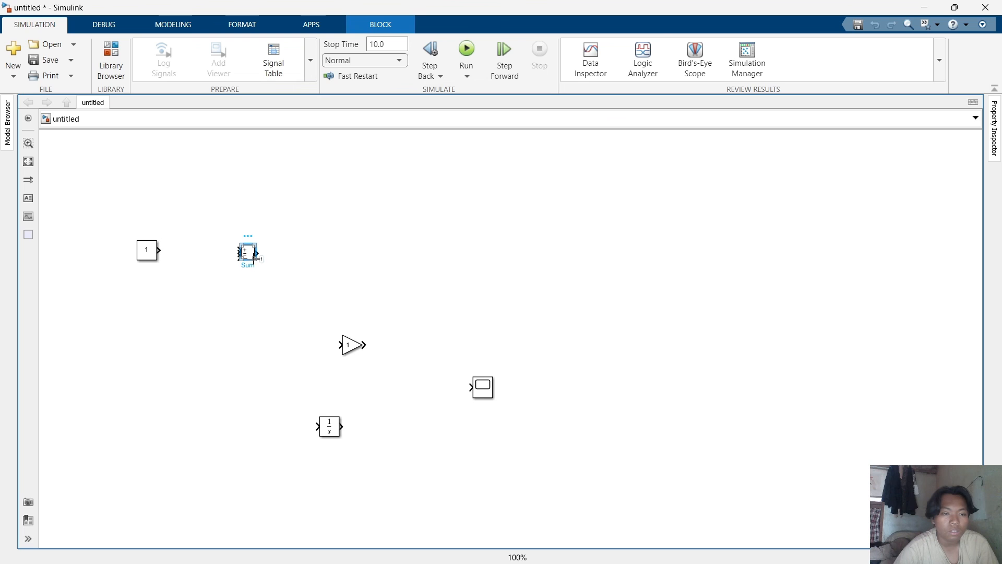
{"action": "left_click_drag", "start_coordinate": [256, 259], "coordinate": [255, 312]}
{"action": "left_click", "coordinate": [289, 289]}
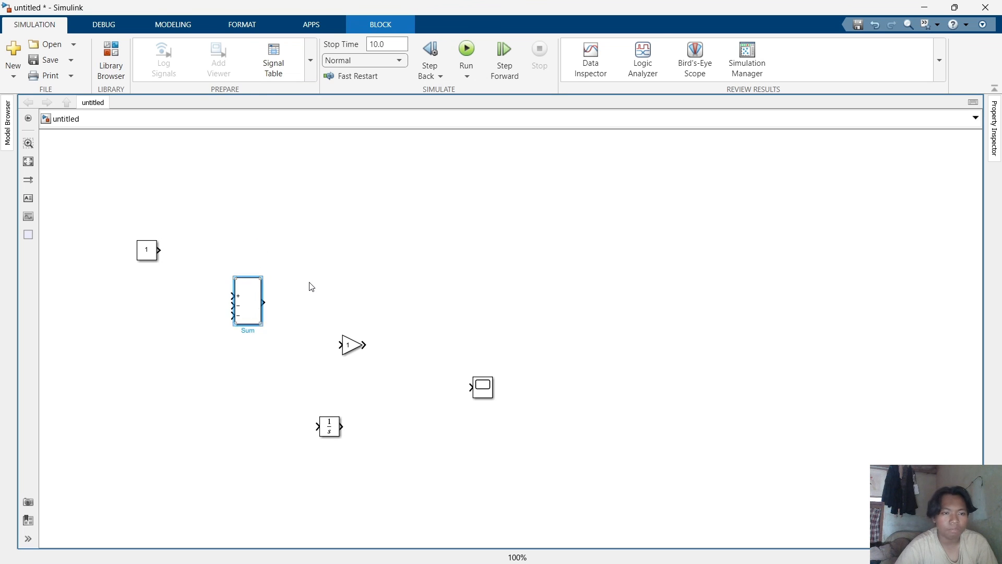
Move the Sum block slightly lower and place the Gain block next to its output.
{"action": "left_click", "coordinate": [313, 286]}
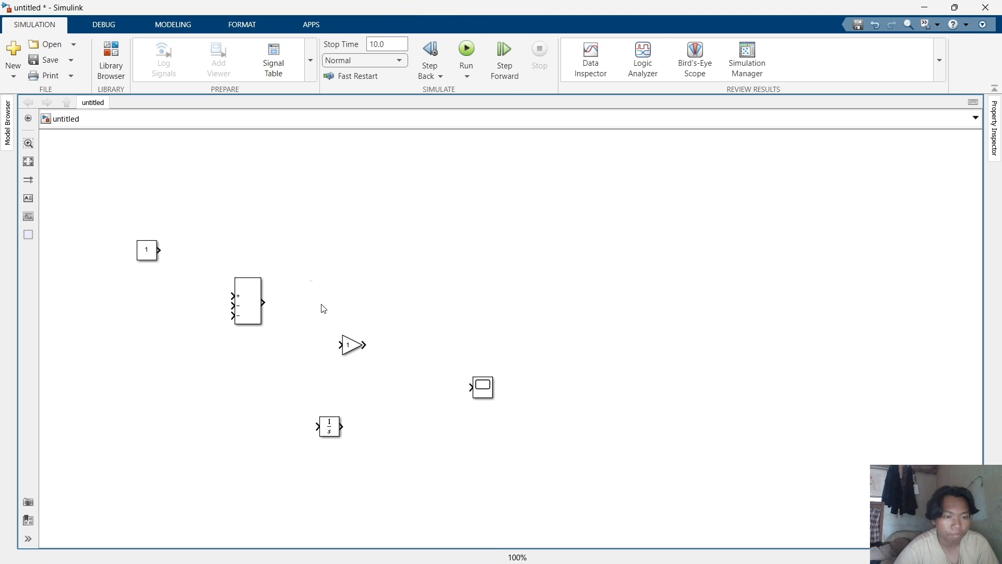
{"action": "left_click_drag", "start_coordinate": [252, 305], "coordinate": [248, 324]}
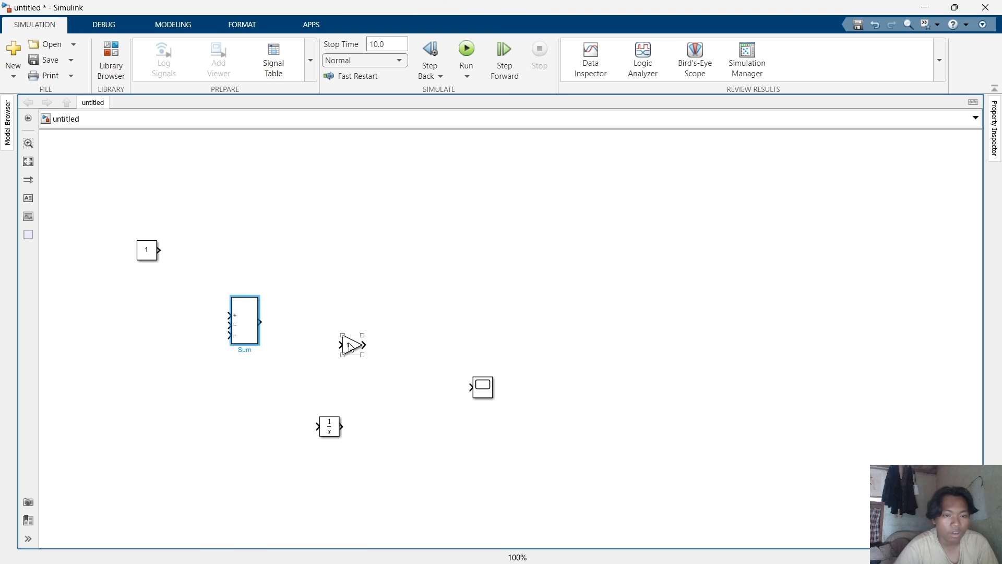
{"action": "left_click_drag", "start_coordinate": [351, 347], "coordinate": [303, 329]}
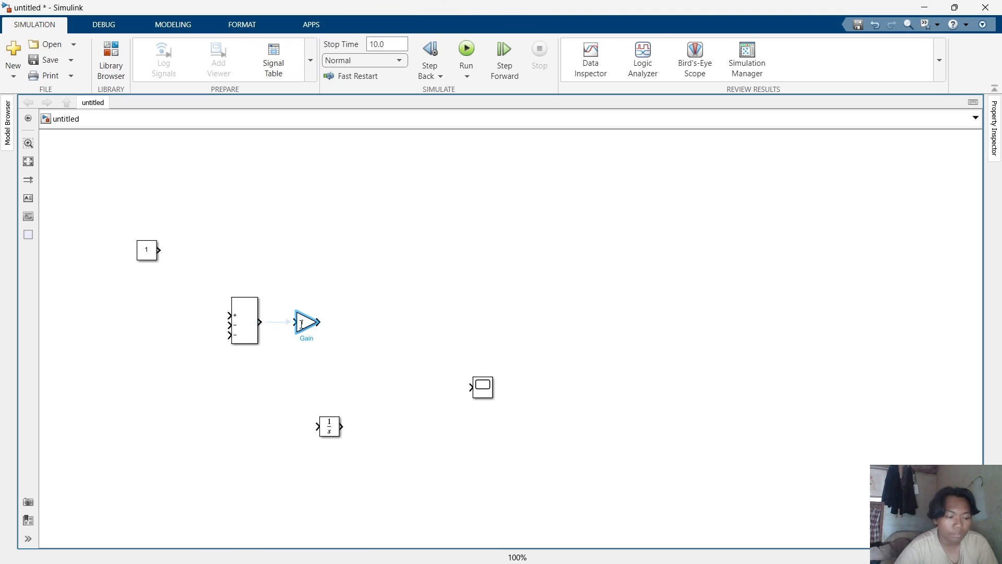
{"action": "left_click", "coordinate": [380, 351]}
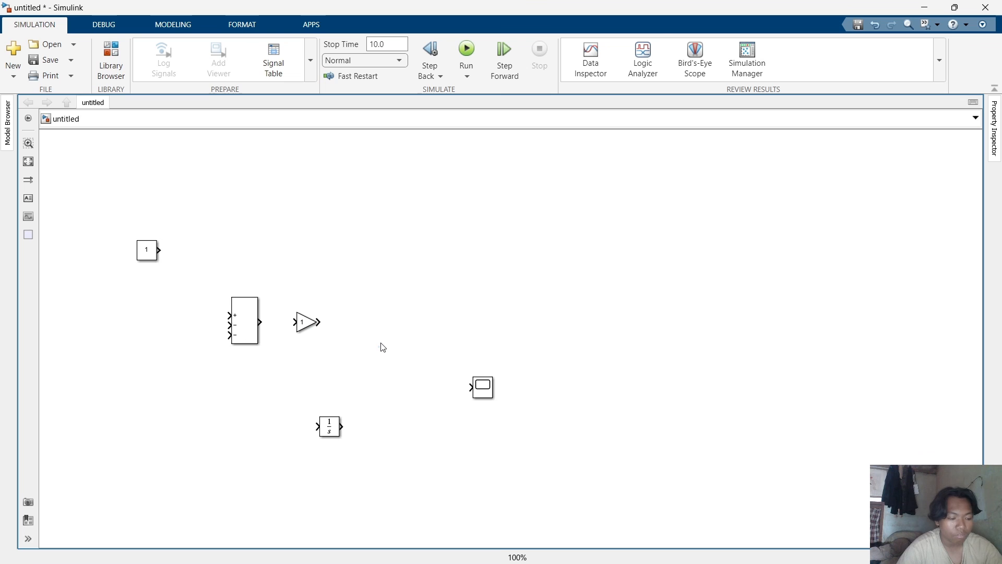
Set the Gain block's gain to 1/L.
{"action": "left_click", "coordinate": [308, 325]}
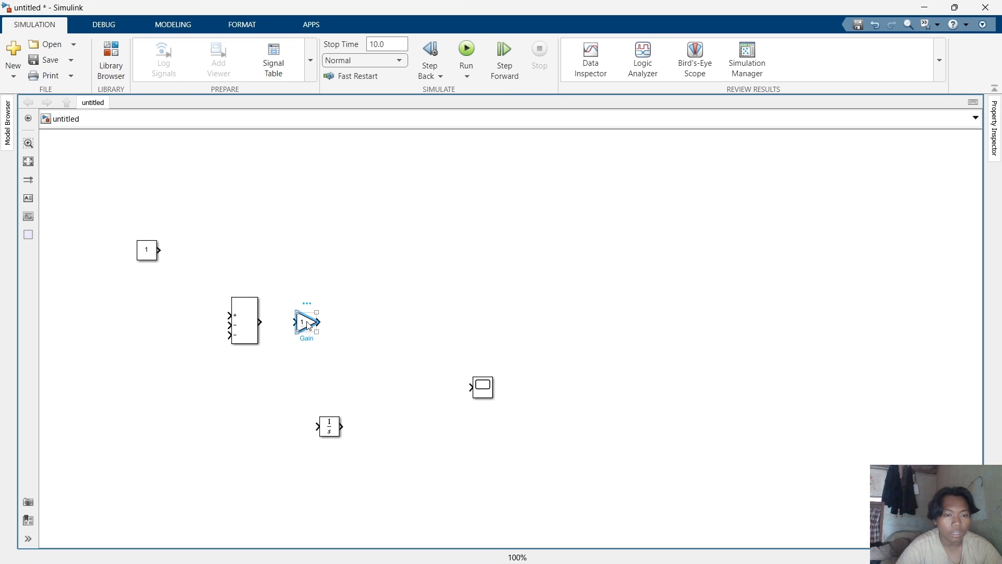
{"action": "double_click", "coordinate": [307, 324]}
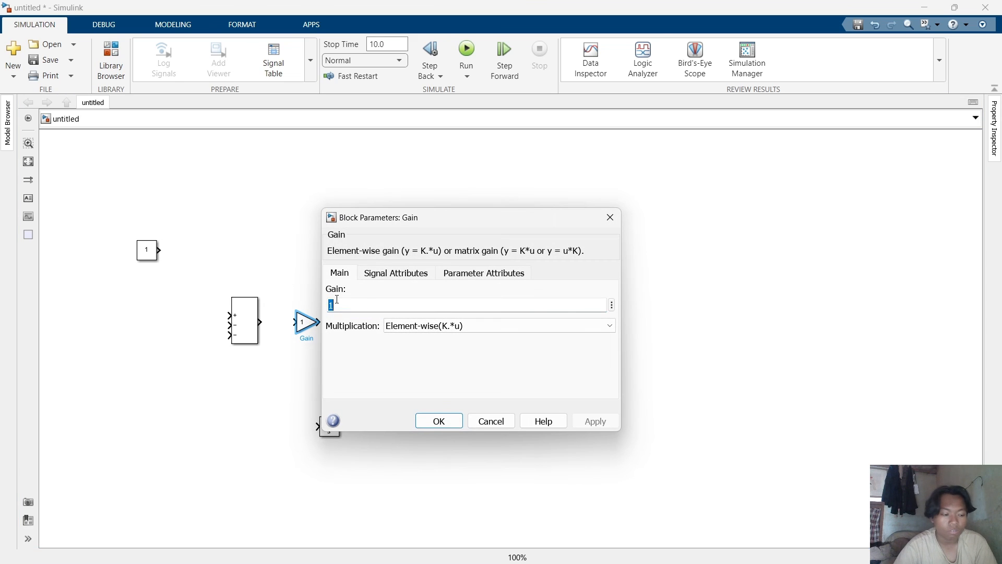
{"action": "type", "text": "1/"}
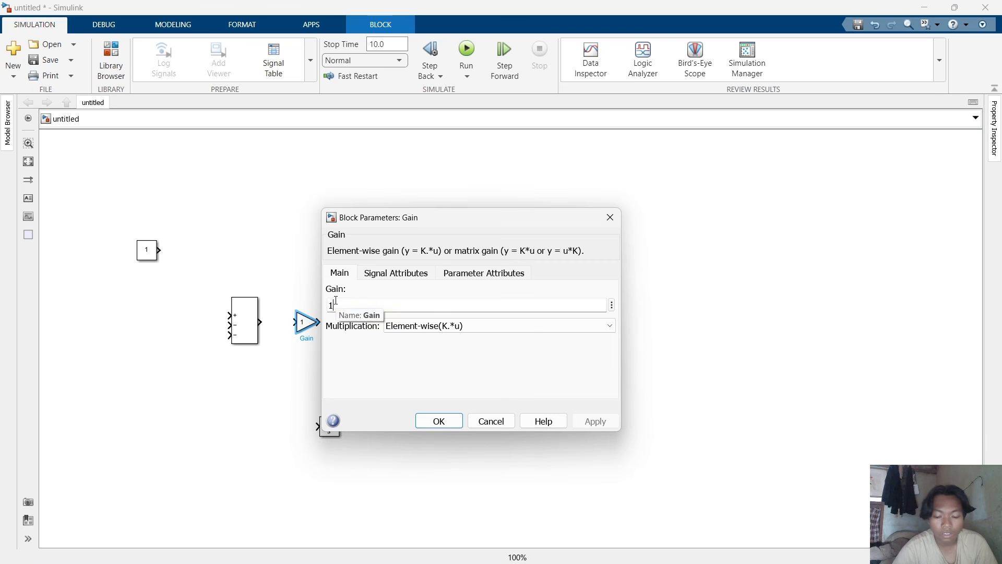
{"action": "type", "text": "("}
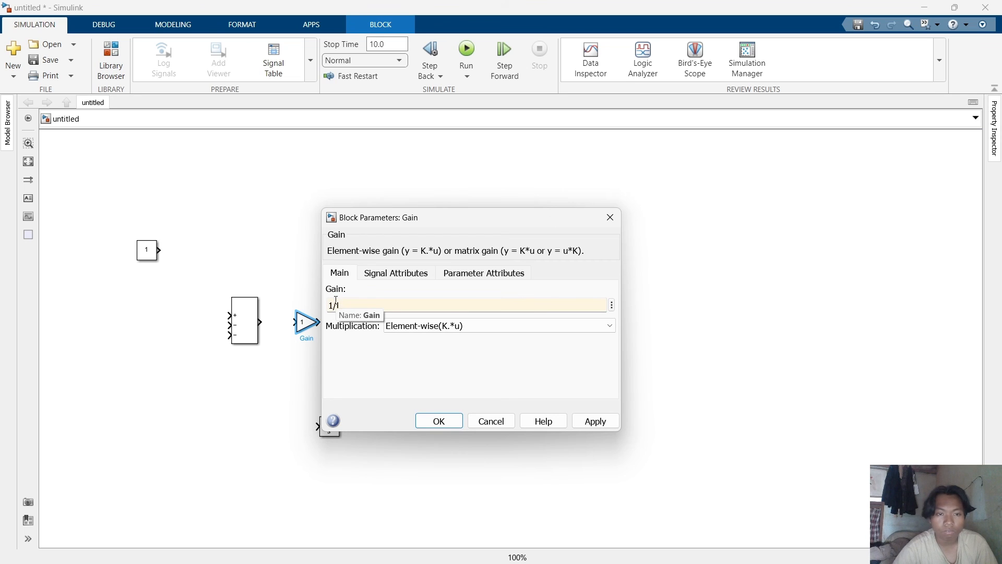
{"action": "key", "text": "Return"}
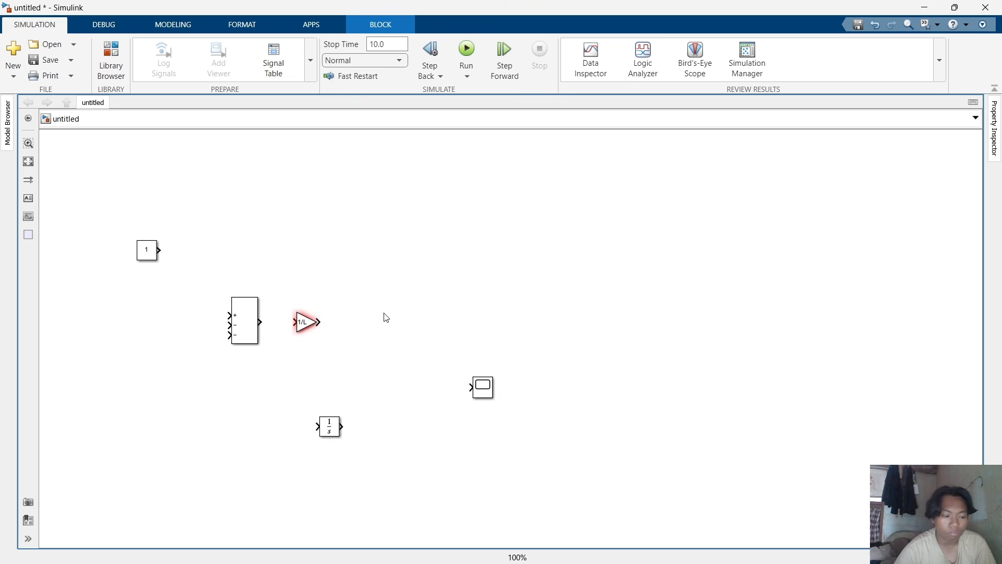
Move the Integrator block next to the Gain block's output so the two connect.
{"action": "left_click", "coordinate": [361, 342]}
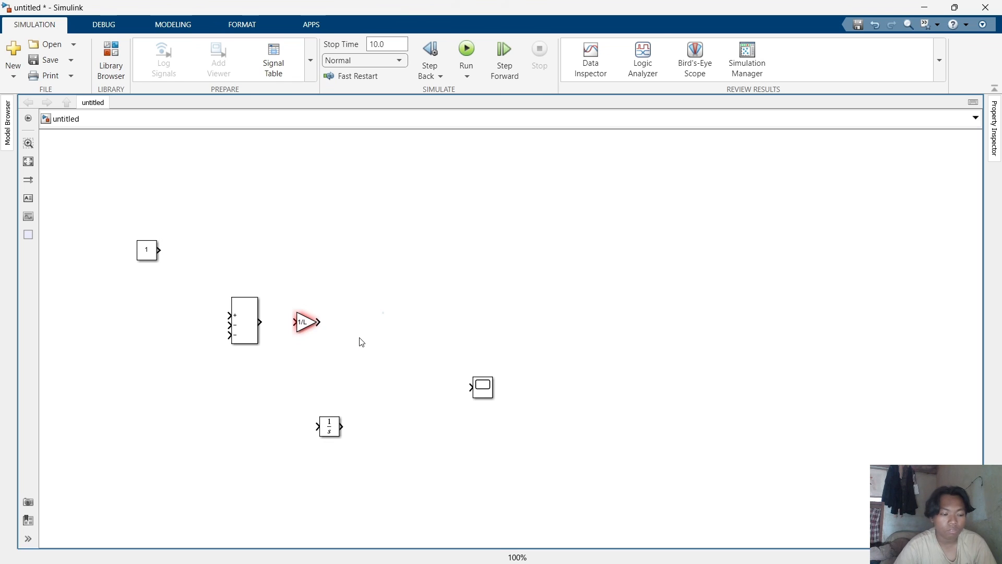
{"action": "left_click", "coordinate": [330, 423]}
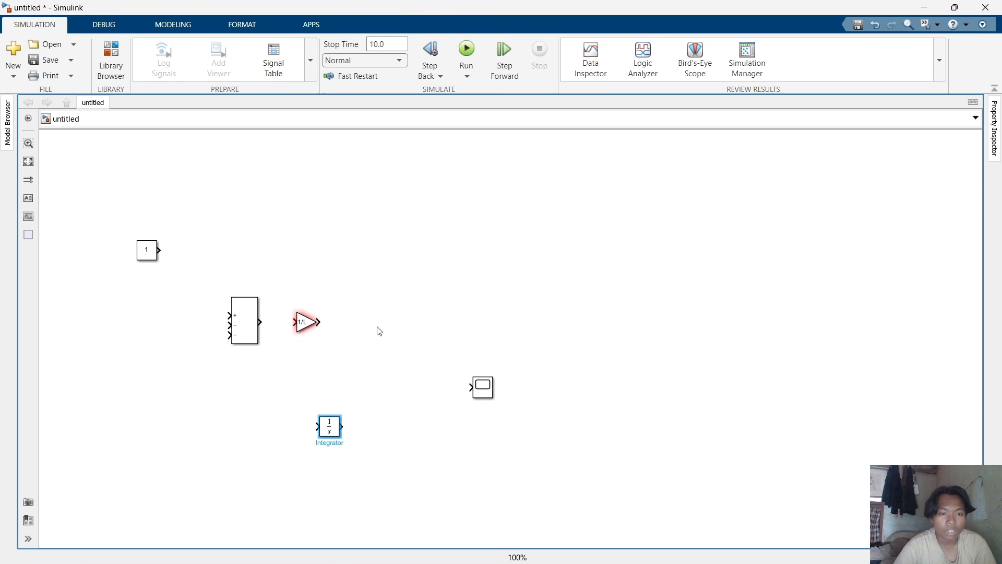
{"action": "left_click_drag", "start_coordinate": [328, 434], "coordinate": [427, 330]}
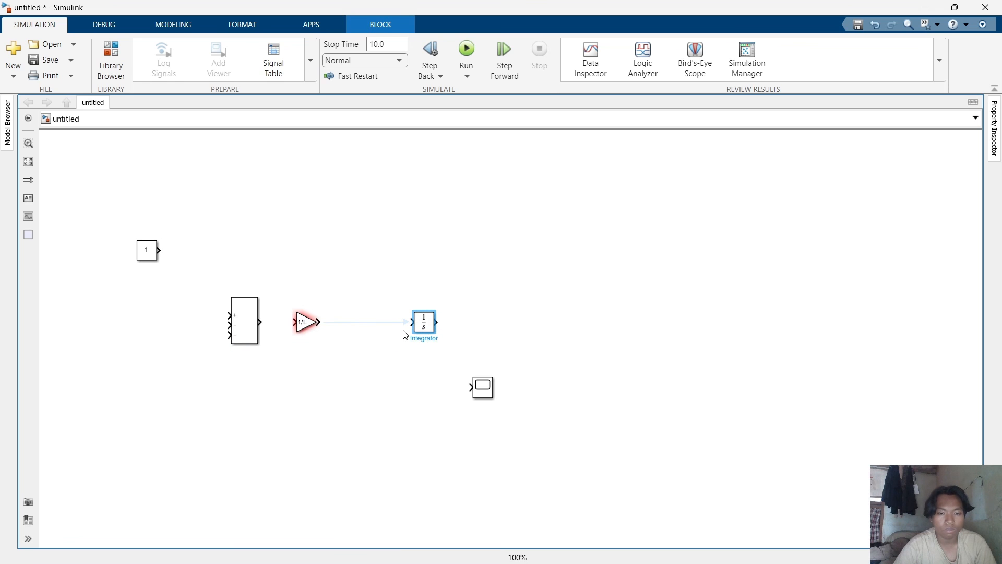
{"action": "left_click", "coordinate": [335, 324]}
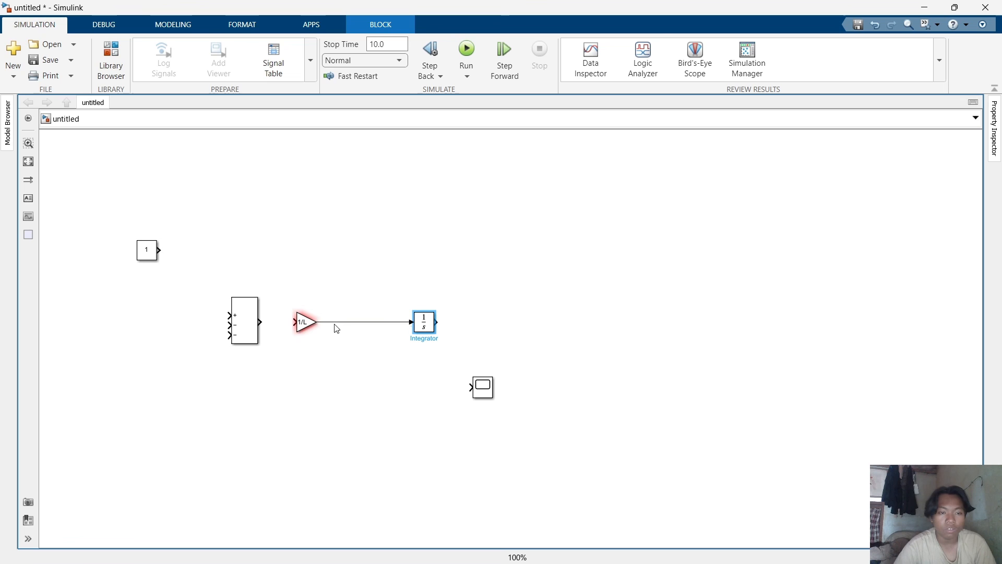
Connect the Sum block's output to the Gain block's input.
{"action": "left_click", "coordinate": [262, 322]}
{"action": "left_click", "coordinate": [574, 167]}
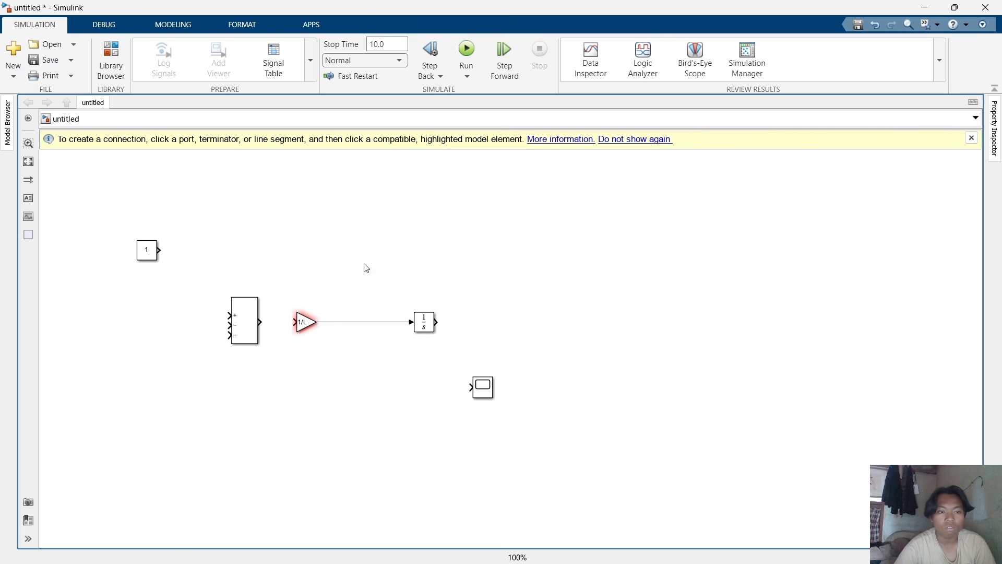
{"action": "left_click", "coordinate": [293, 322]}
{"action": "left_click", "coordinate": [267, 321]}
Label the signal between the 1/L Gain and the Integrator as i_dot.
{"action": "left_click", "coordinate": [353, 322]}
{"action": "mouse_move", "coordinate": [353, 315]}
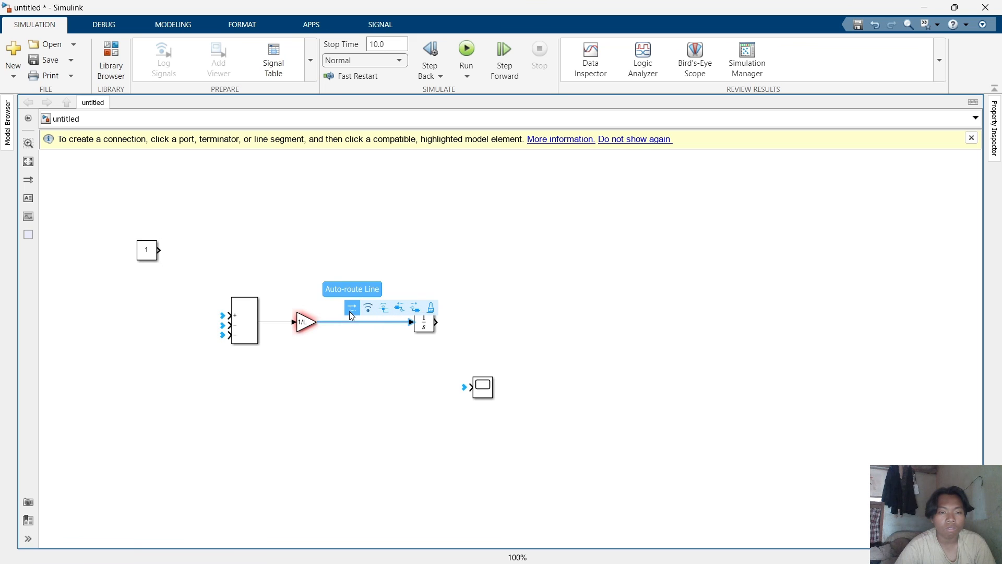
{"action": "left_click", "coordinate": [354, 322]}
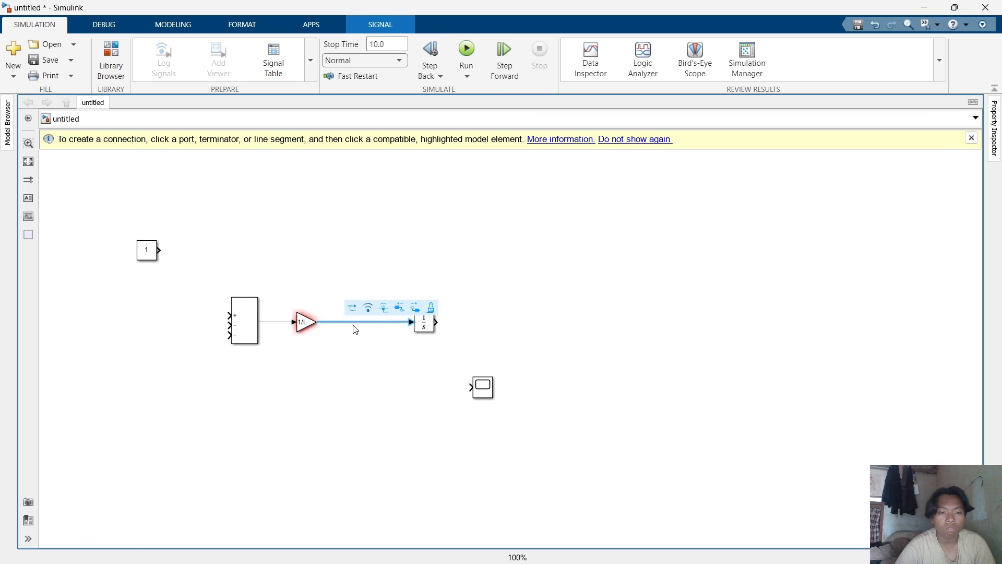
{"action": "right_click", "coordinate": [354, 322]}
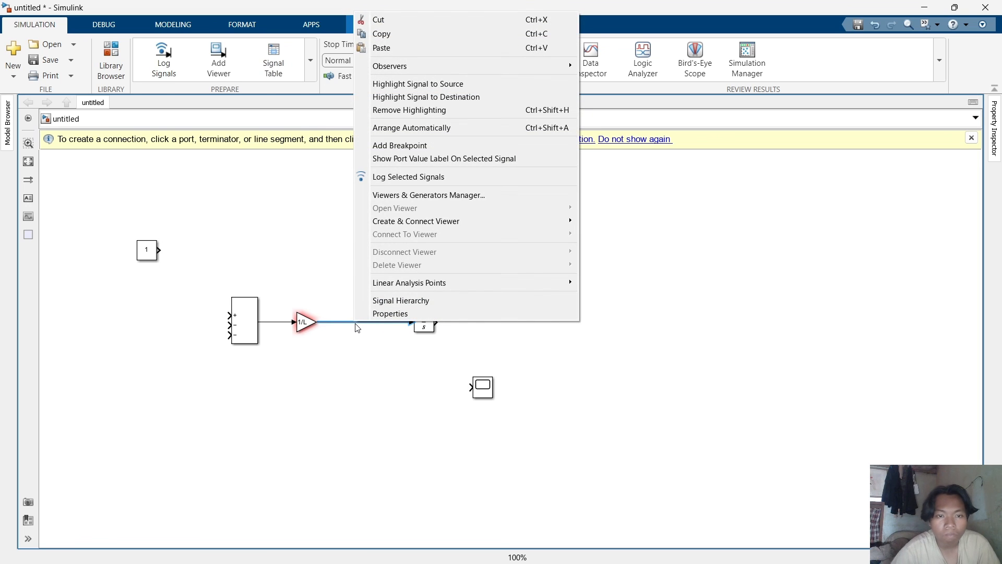
{"action": "left_click", "coordinate": [358, 327]}
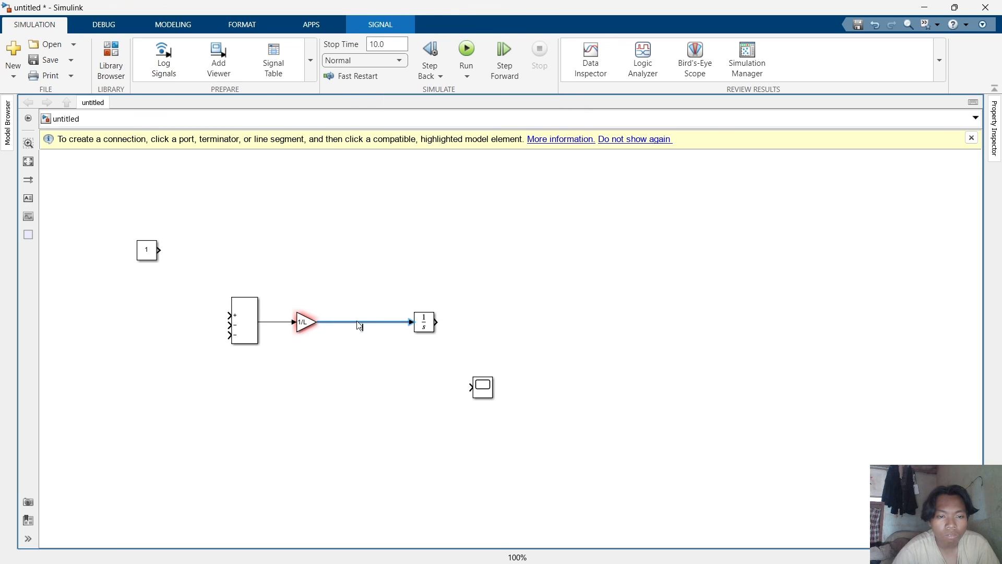
{"action": "left_click", "coordinate": [368, 331]}
{"action": "left_click", "coordinate": [347, 328]}
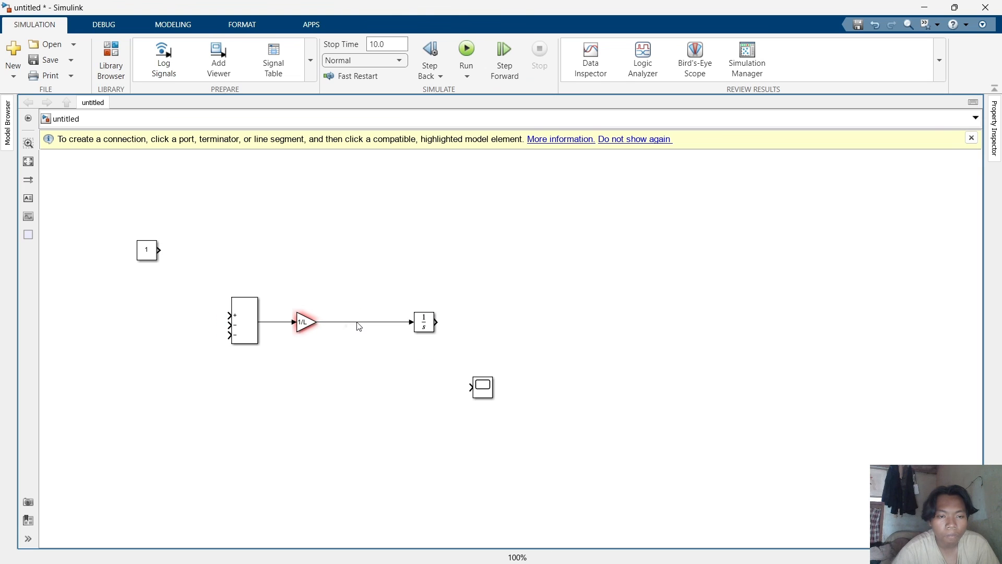
{"action": "left_click", "coordinate": [359, 323]}
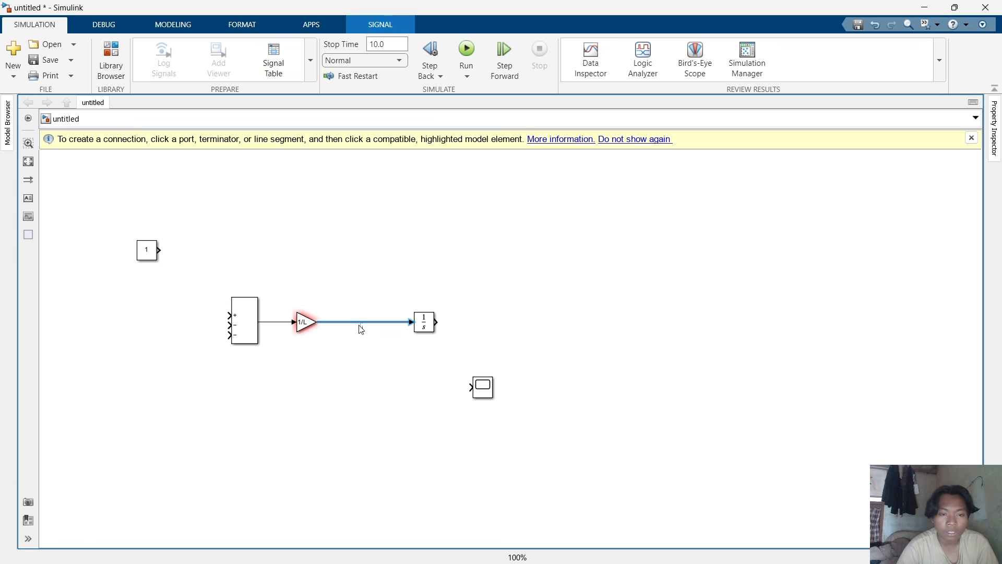
{"action": "type", "text": "i_do"}
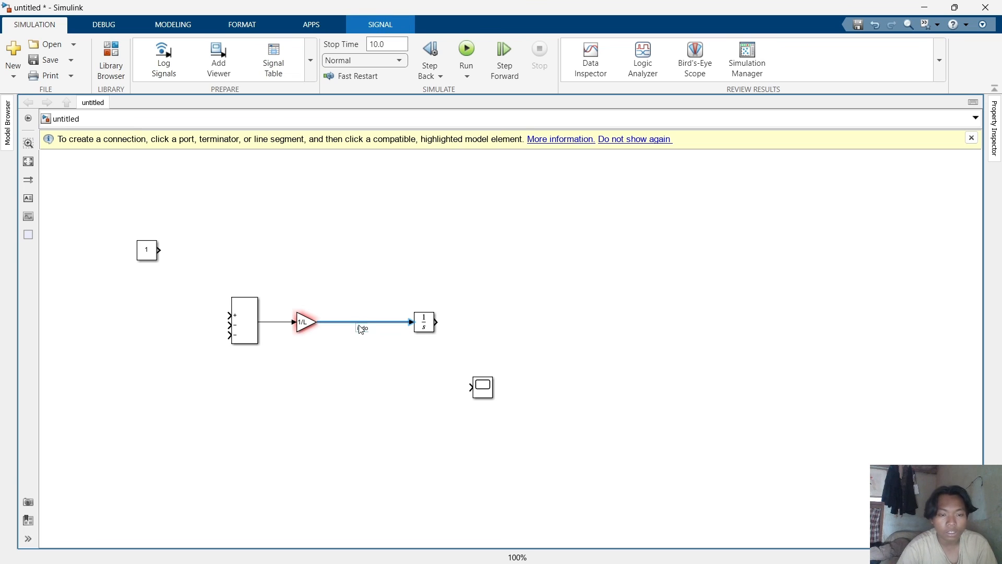
{"action": "type", "text": "t"}
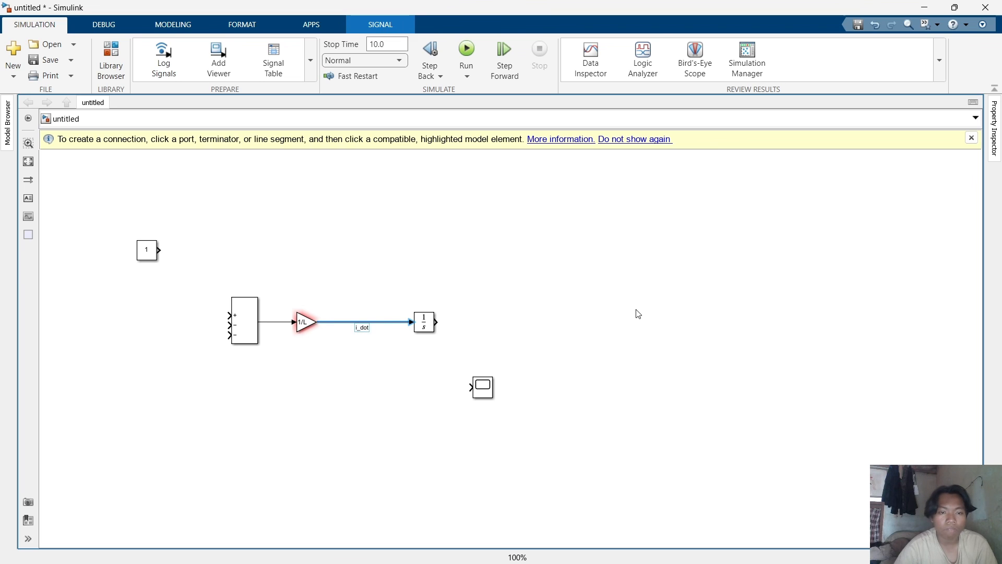
{"action": "left_click", "coordinate": [609, 301]}
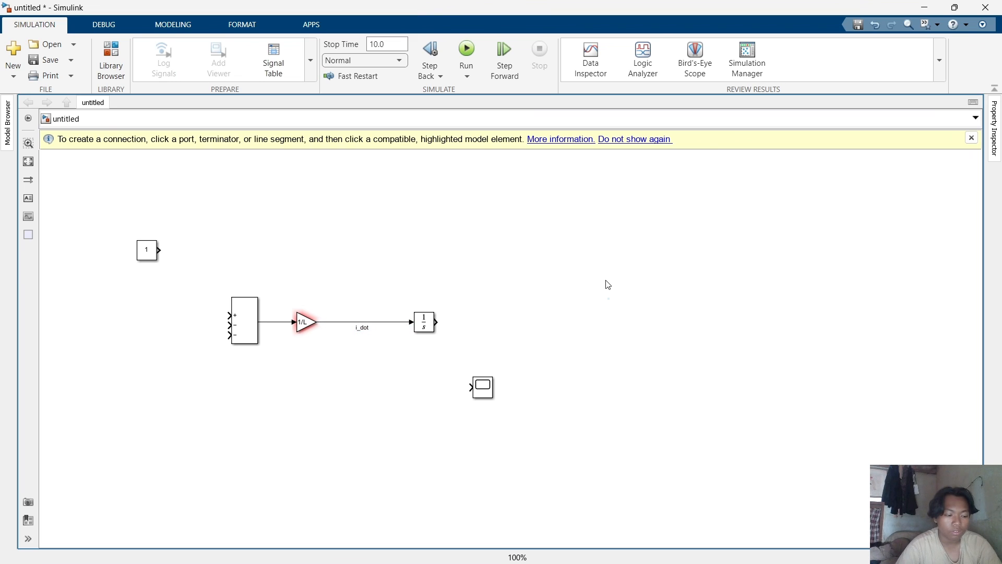
Duplicate the Gain block and place the copy after the Integrator, connected to its output.
{"action": "left_click", "coordinate": [309, 329]}
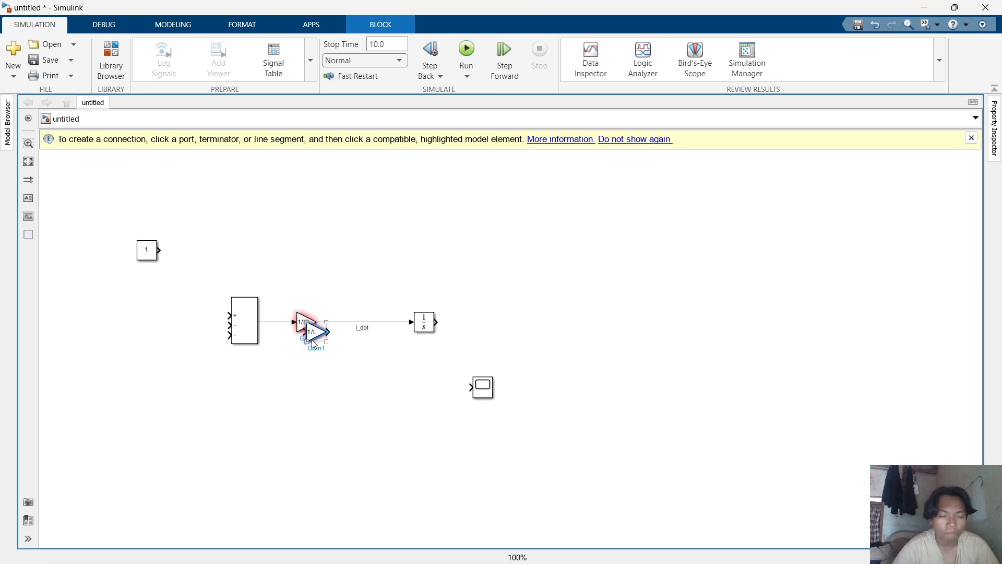
{"action": "left_click_drag", "start_coordinate": [313, 331], "coordinate": [546, 331]}
{"action": "double_click", "coordinate": [542, 323]}
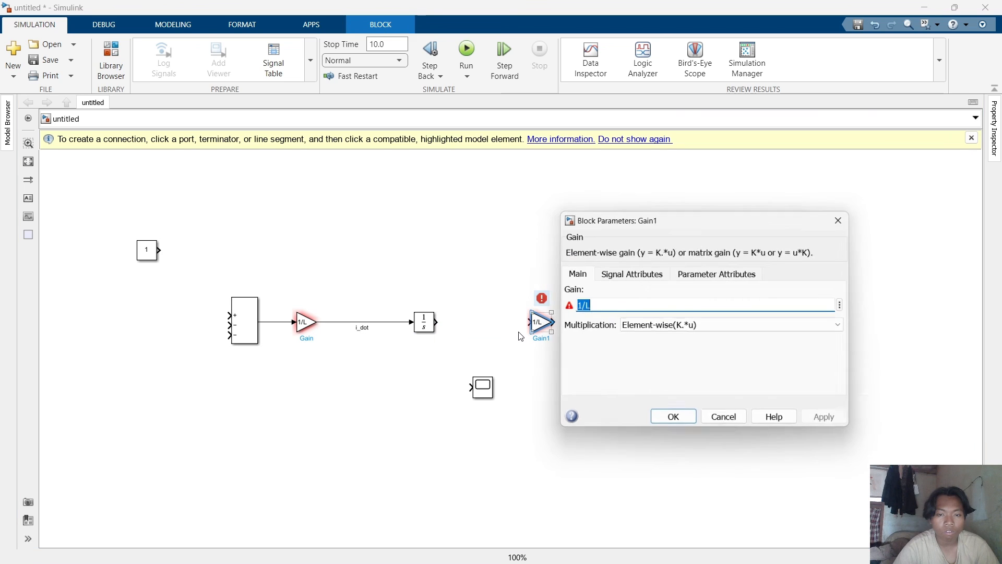
{"action": "left_click", "coordinate": [847, 218]}
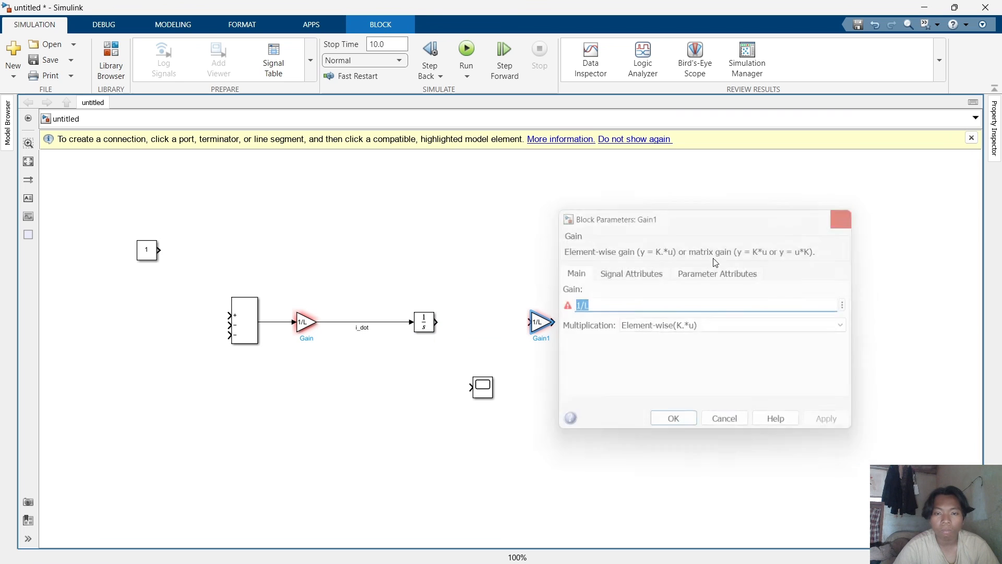
{"action": "left_click", "coordinate": [537, 322]}
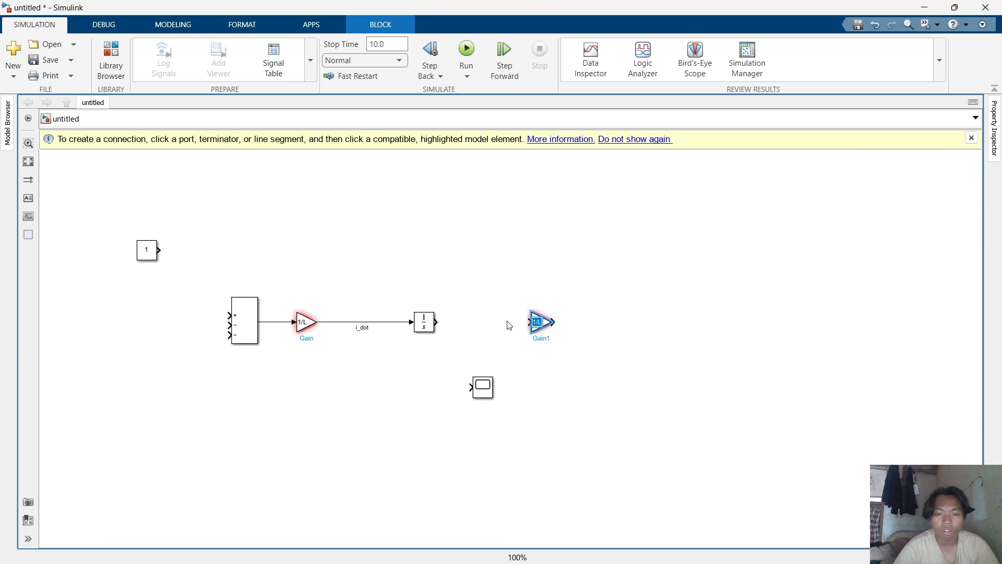
{"action": "left_click", "coordinate": [584, 337]}
{"action": "left_click_drag", "start_coordinate": [537, 330], "coordinate": [556, 325]}
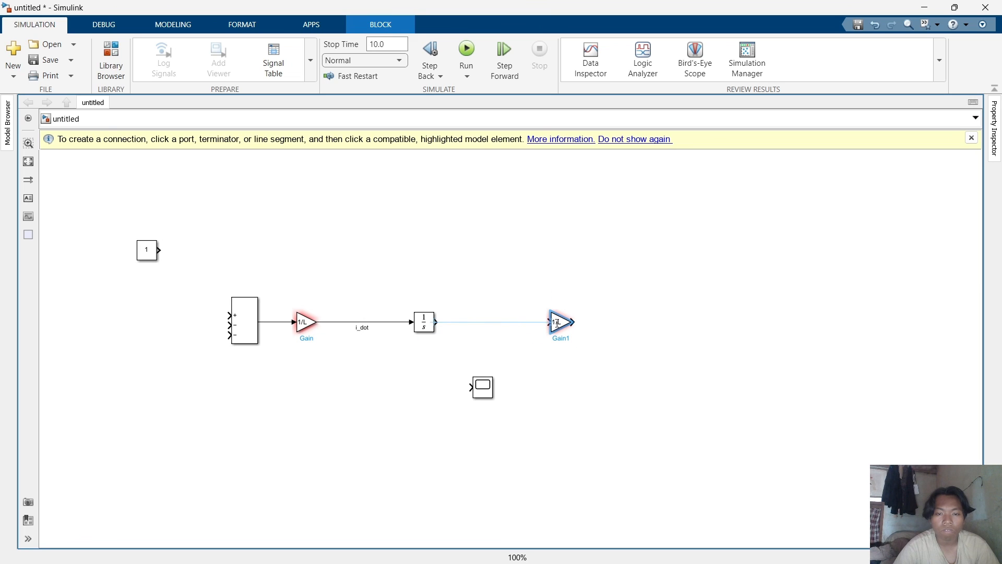
Label the signal between the Integrator and the new Gain block as i.
{"action": "left_click", "coordinate": [536, 323]}
{"action": "double_click", "coordinate": [505, 323]}
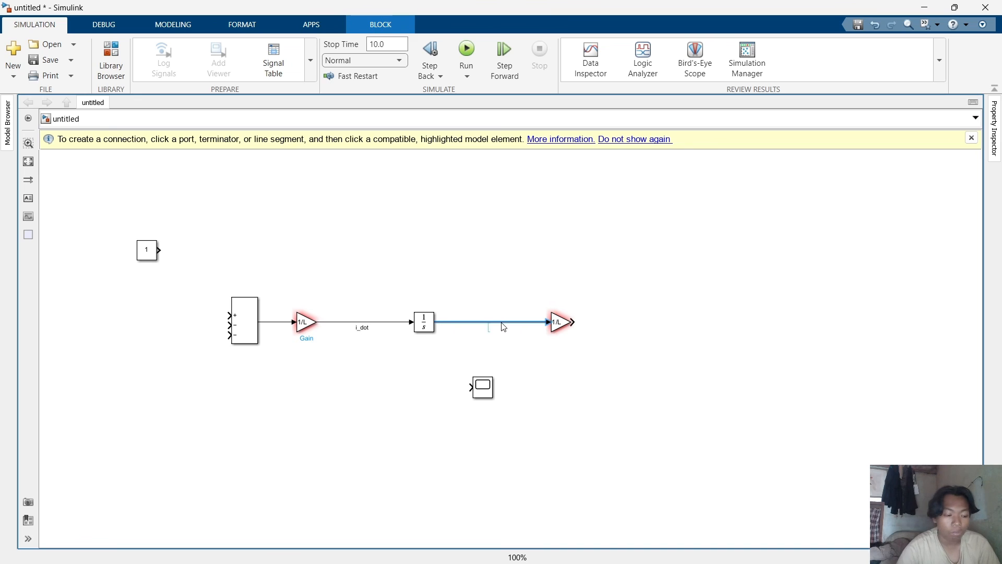
{"action": "type", "text": "i"}
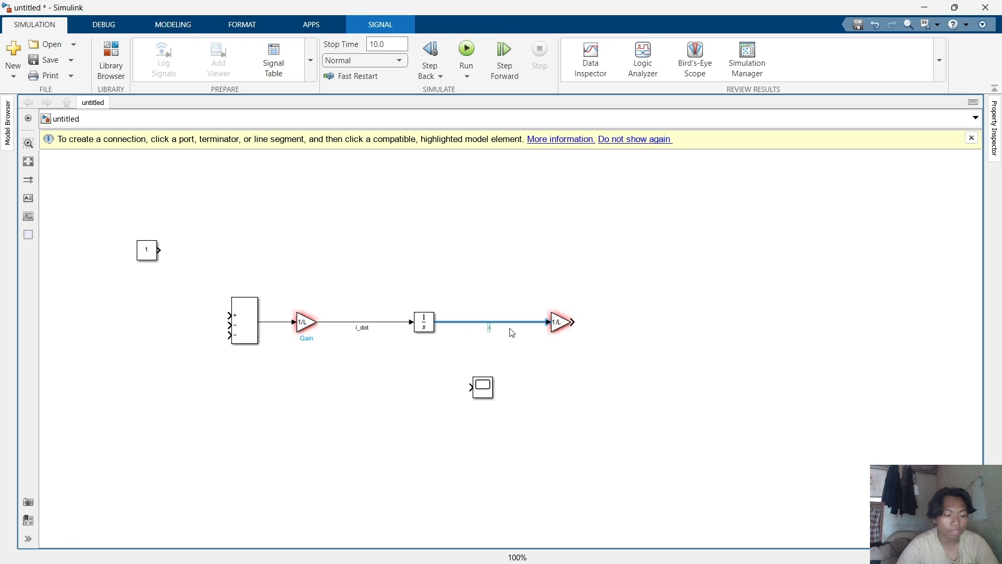
Set the new Gain block's gain to kt.
{"action": "left_click", "coordinate": [566, 323]}
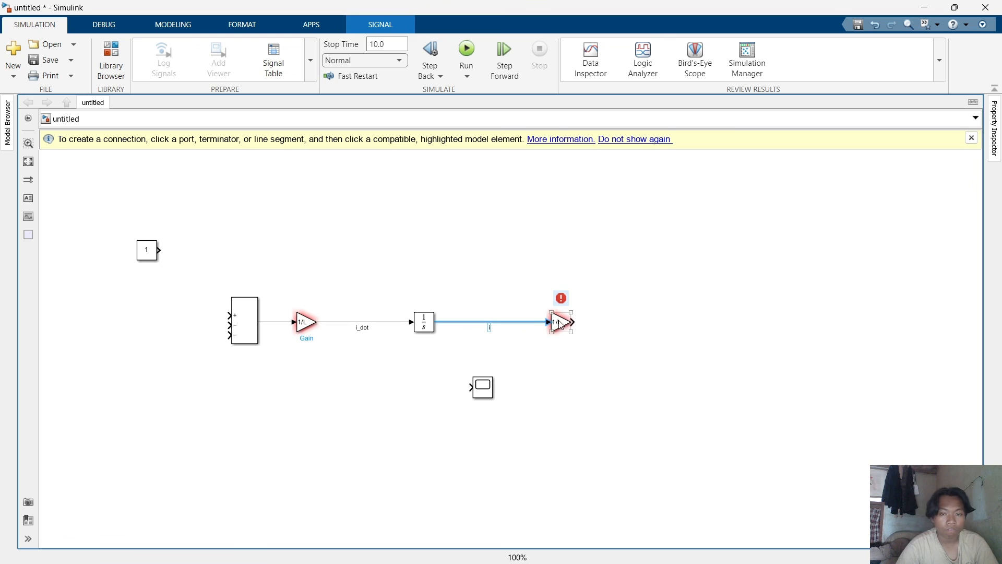
{"action": "double_click", "coordinate": [561, 324]}
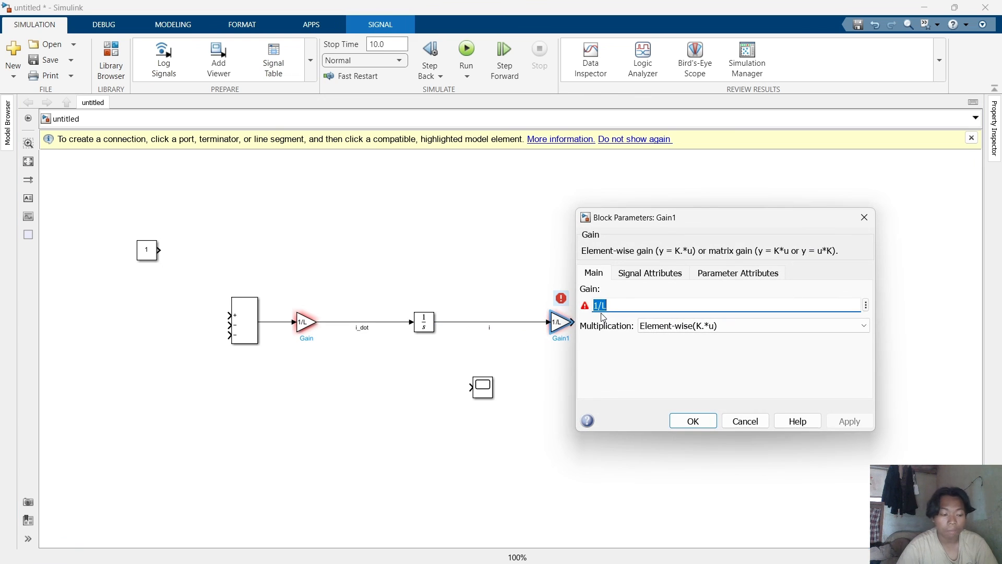
{"action": "type", "text": "k"}
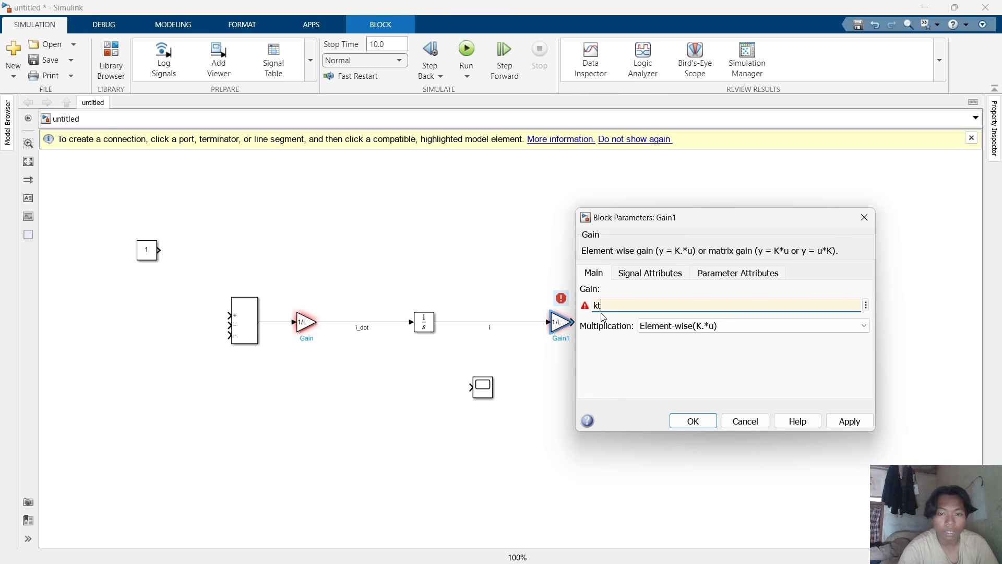
{"action": "type", "text": "t"}
{"action": "key", "text": "Return"}
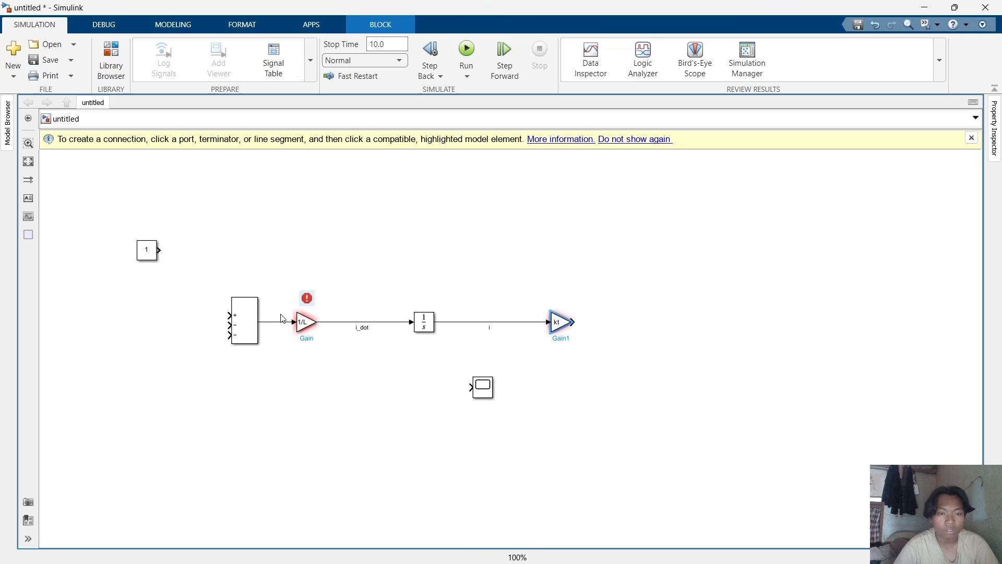
Duplicate the Sum block and place the copy to the right of the kt Gain block.
{"action": "left_click", "coordinate": [255, 309]}
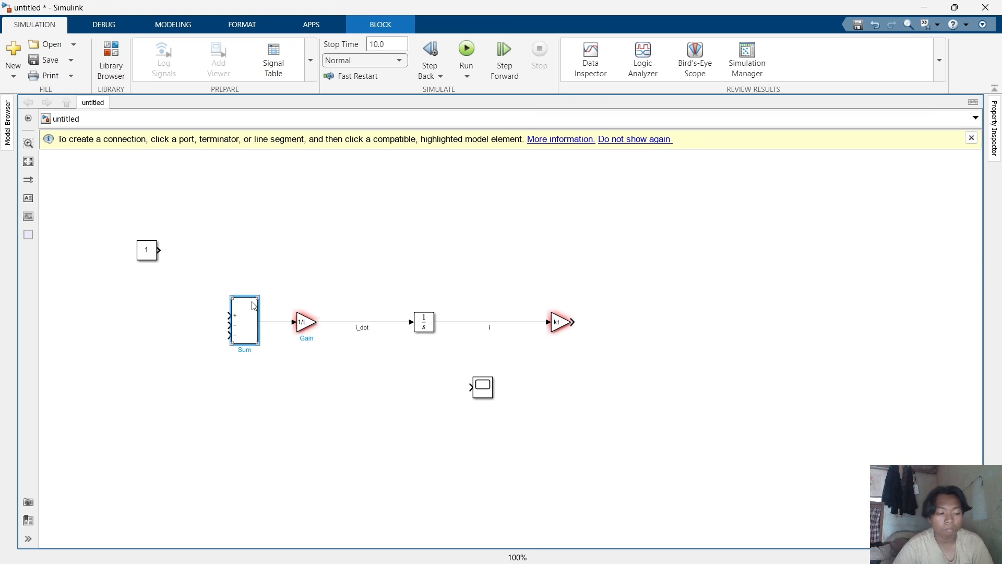
{"action": "key", "text": "ctrl+c"}
{"action": "key", "text": "ctrl+v"}
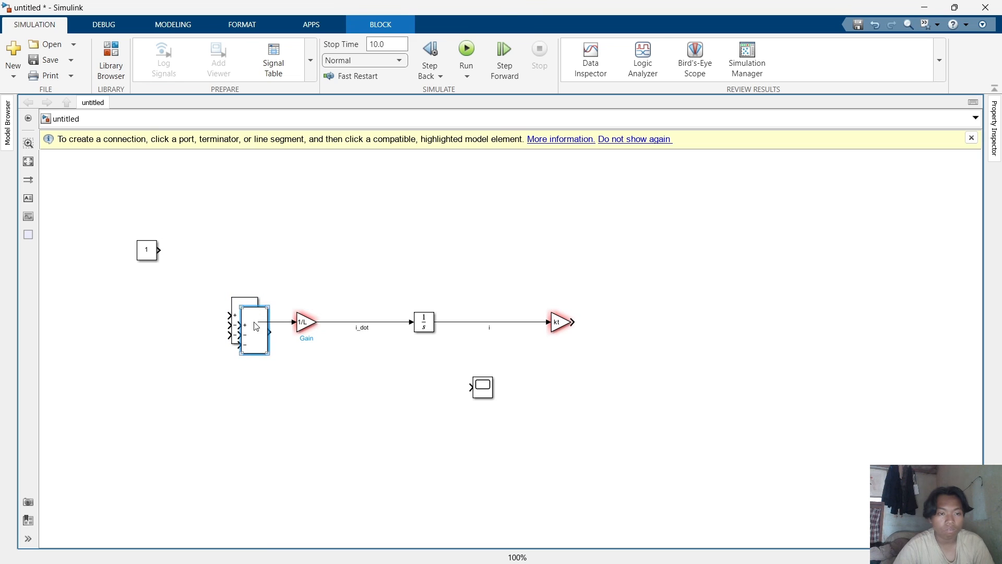
{"action": "left_click_drag", "start_coordinate": [256, 327], "coordinate": [642, 326]}
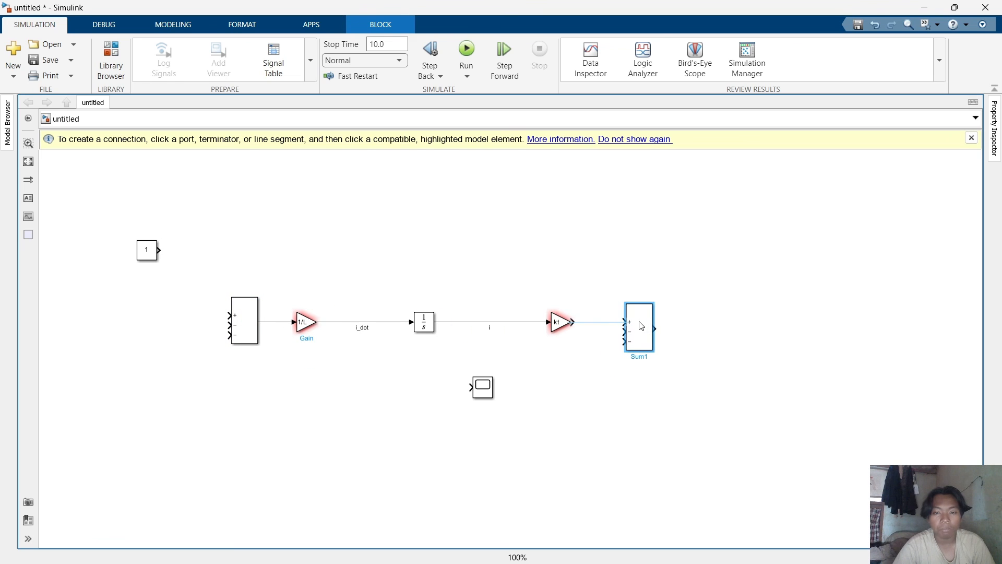
Set the copied Sum block's icon shape to round and its list of signs to |+-.
{"action": "double_click", "coordinate": [642, 326]}
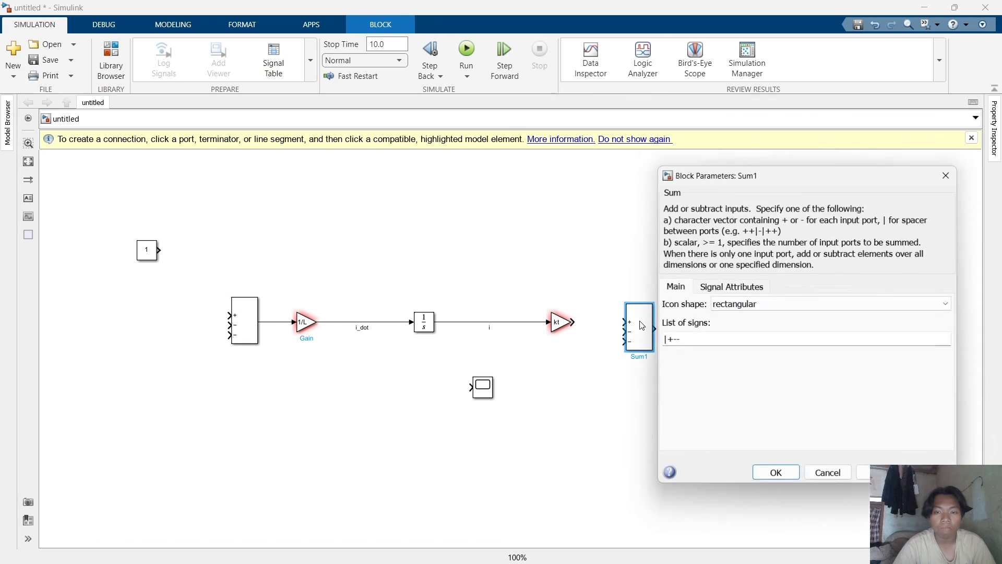
{"action": "left_click", "coordinate": [736, 304]}
{"action": "left_click", "coordinate": [744, 328]}
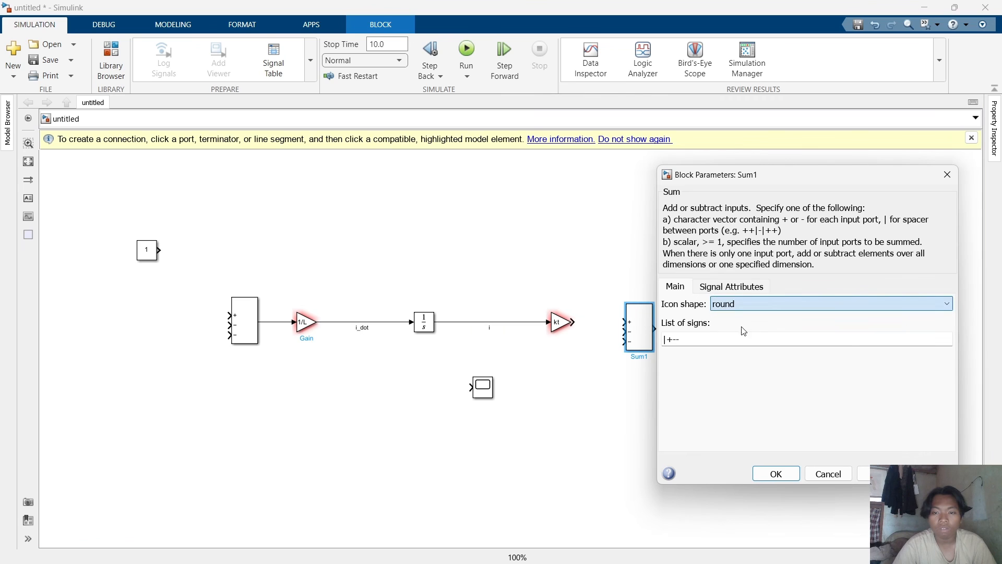
{"action": "double_click", "coordinate": [705, 336]}
{"action": "left_click", "coordinate": [705, 335]}
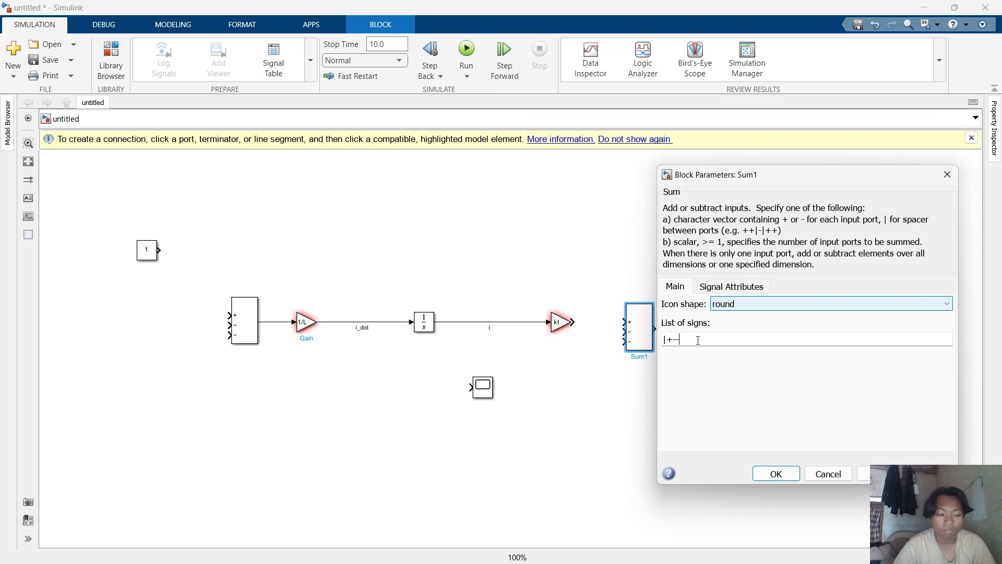
{"action": "key", "text": "BackSpace"}
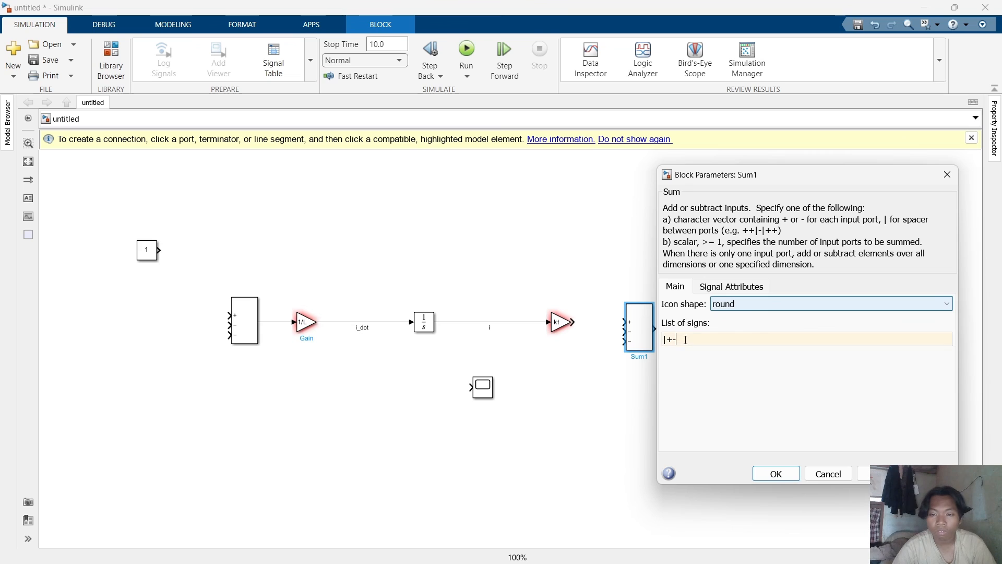
{"action": "double_click", "coordinate": [688, 341]}
{"action": "key", "text": "Return"}
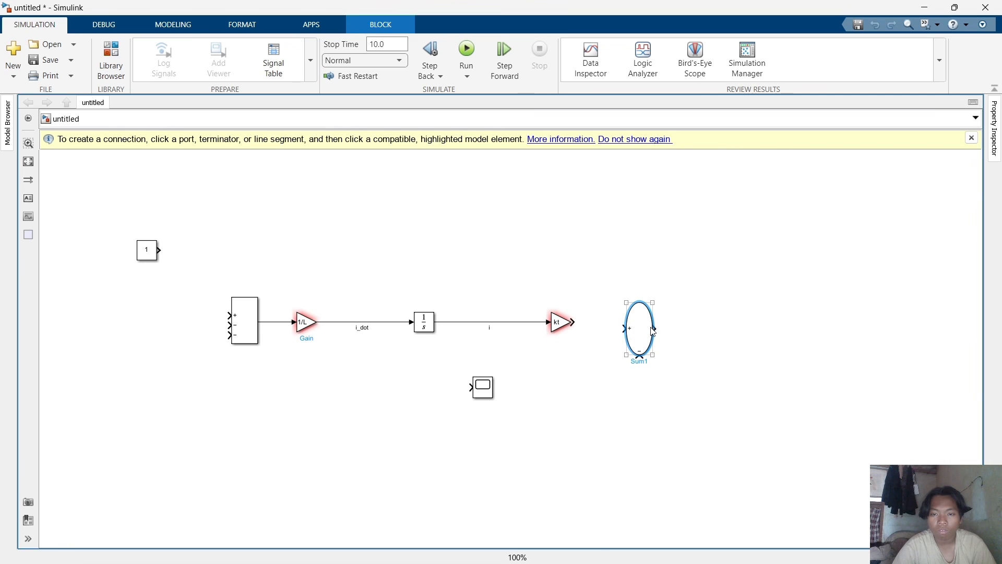
Resize the round Sum block smaller and connect the kt Gain output to it.
{"action": "left_click_drag", "start_coordinate": [657, 354], "coordinate": [626, 323]}
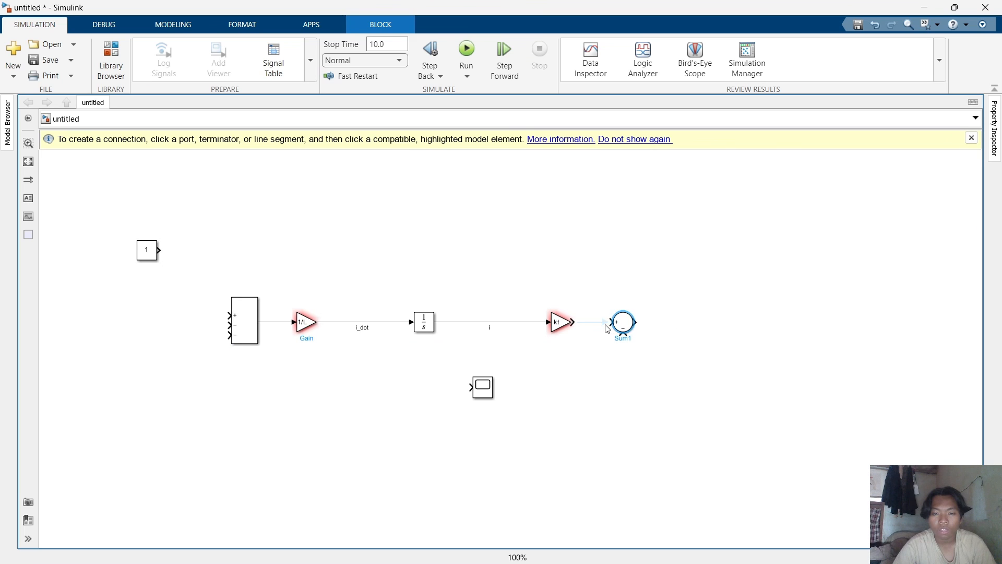
{"action": "left_click", "coordinate": [607, 327]}
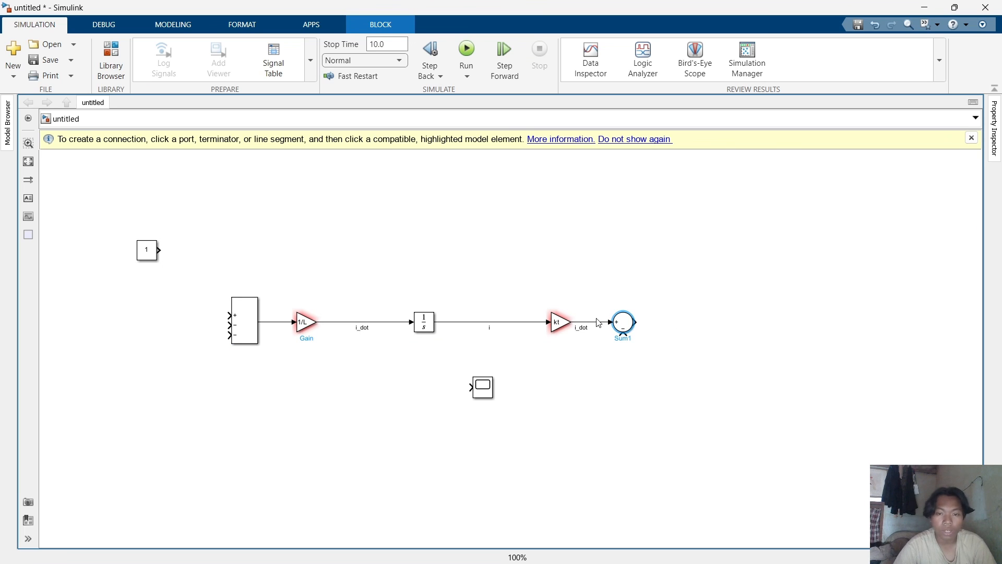
{"action": "left_click_drag", "start_coordinate": [626, 319], "coordinate": [632, 319]}
Rename the signal between the kt Gain and the round Sum block to T.
{"action": "left_click", "coordinate": [603, 371]}
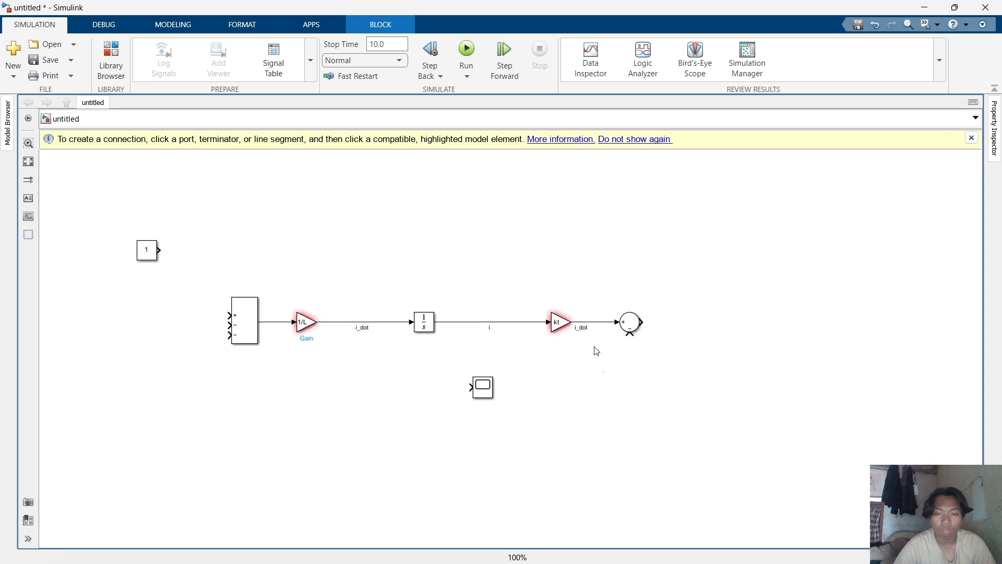
{"action": "key", "text": "BackSpace"}
{"action": "key", "text": "BackSpace"}
{"action": "key", "text": "BackSpace"}
{"action": "key", "text": "BackSpace"}
{"action": "key", "text": "BackSpace"}
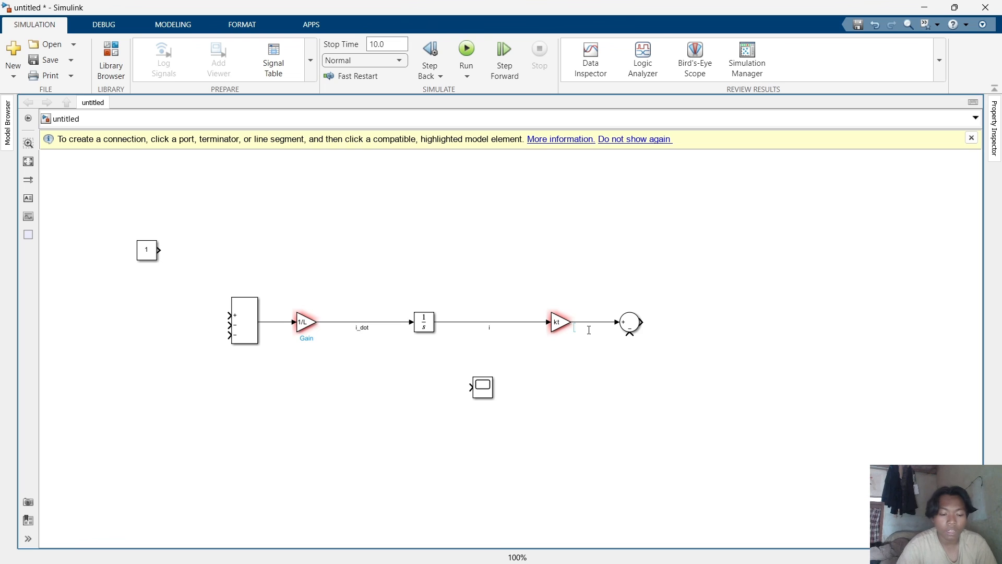
{"action": "type", "text": "T"}
{"action": "left_click", "coordinate": [627, 360]}
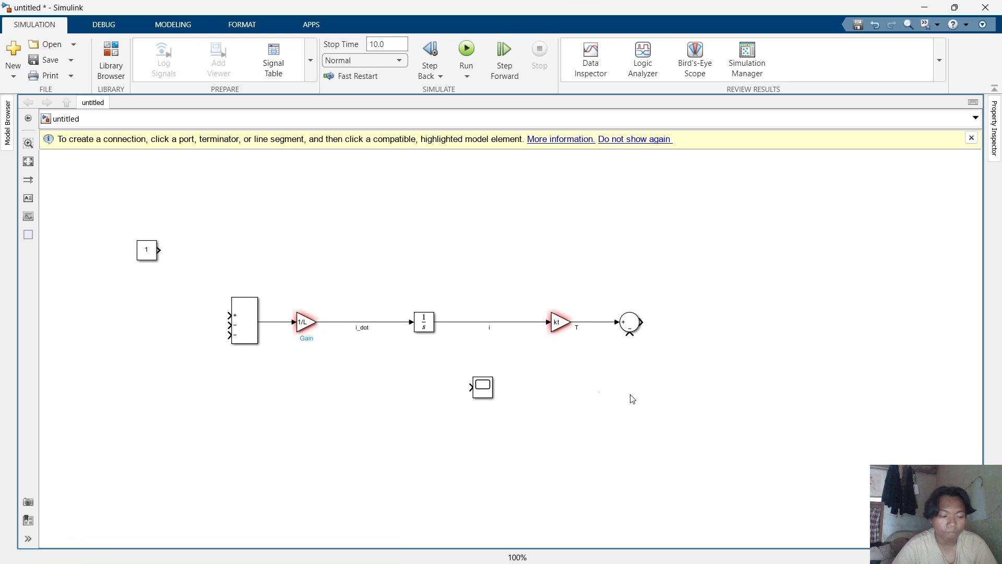
Duplicate the kt Gain block and place the copy after the round Sum block, connected to its output.
{"action": "left_click", "coordinate": [556, 324]}
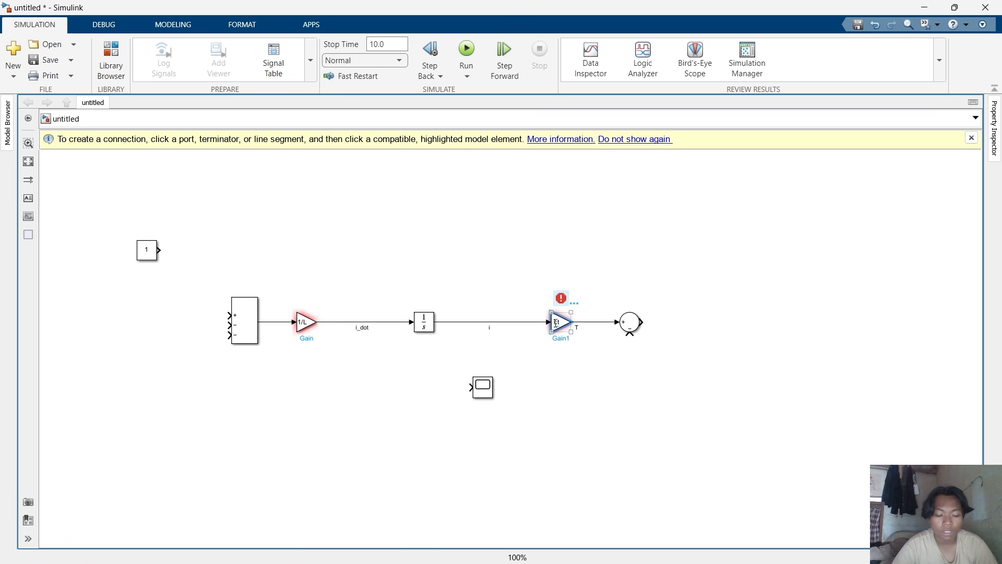
{"action": "key", "text": "ctrl+c"}
{"action": "key", "text": "ctrl+v"}
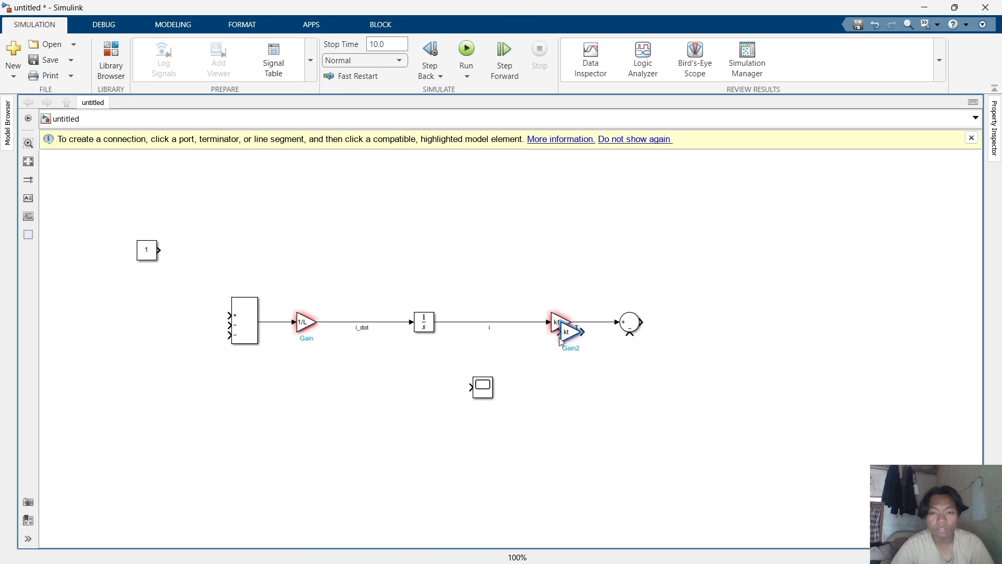
{"action": "left_click_drag", "start_coordinate": [566, 332], "coordinate": [690, 324]}
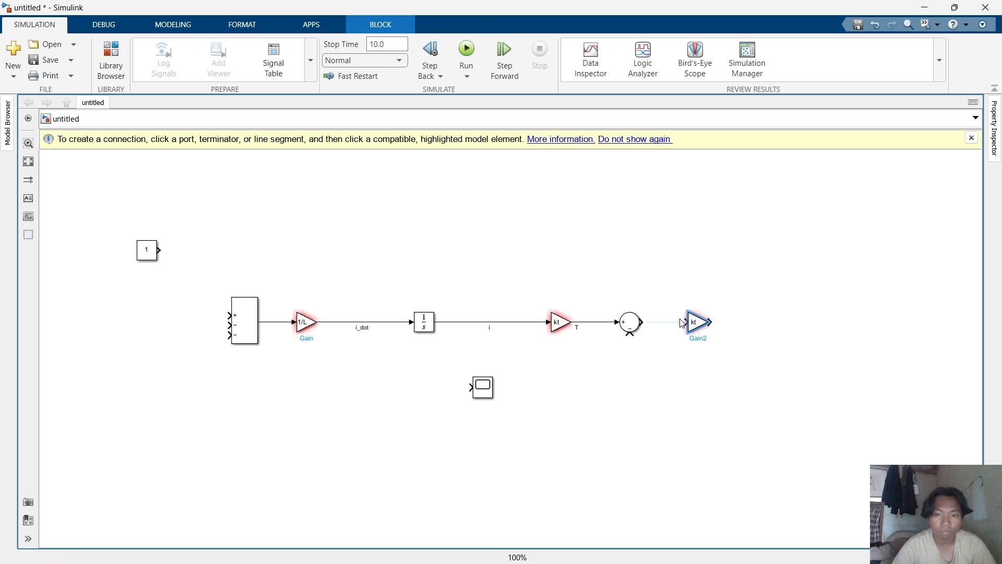
{"action": "left_click", "coordinate": [682, 324]}
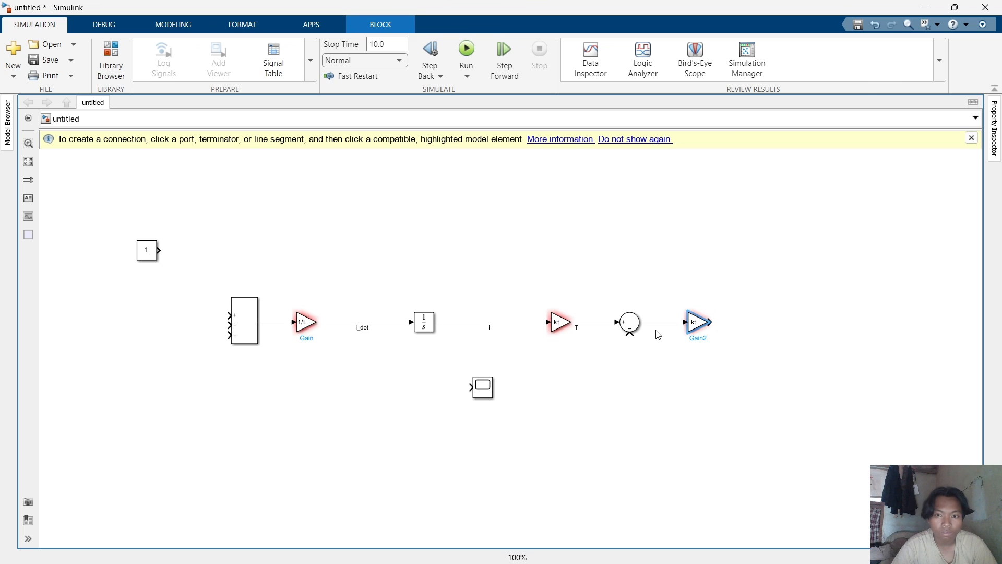
{"action": "left_click", "coordinate": [656, 323]}
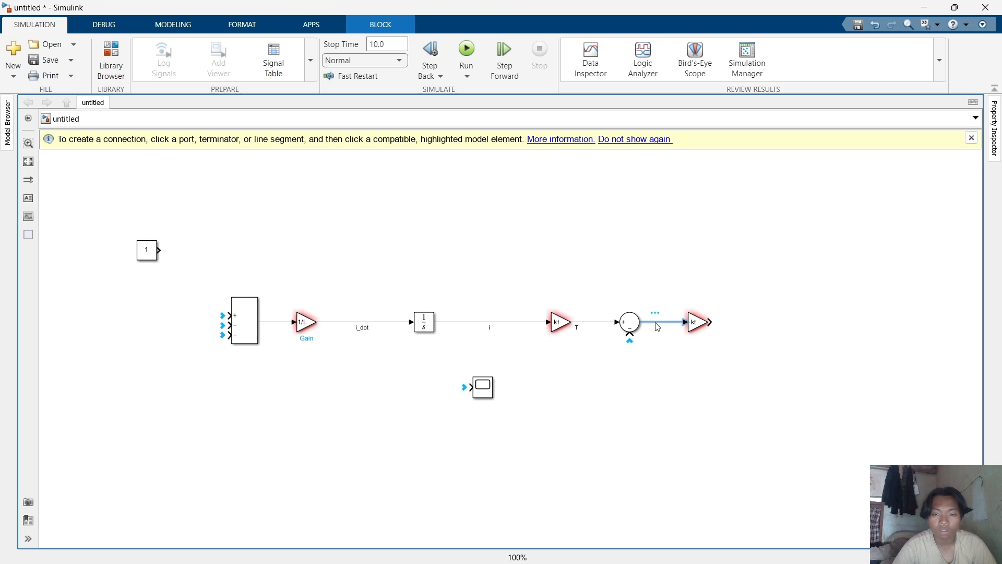
Label the signal between the round Sum block and the new kt Gain as theta''.
{"action": "left_click", "coordinate": [659, 320]}
{"action": "double_click", "coordinate": [659, 324]}
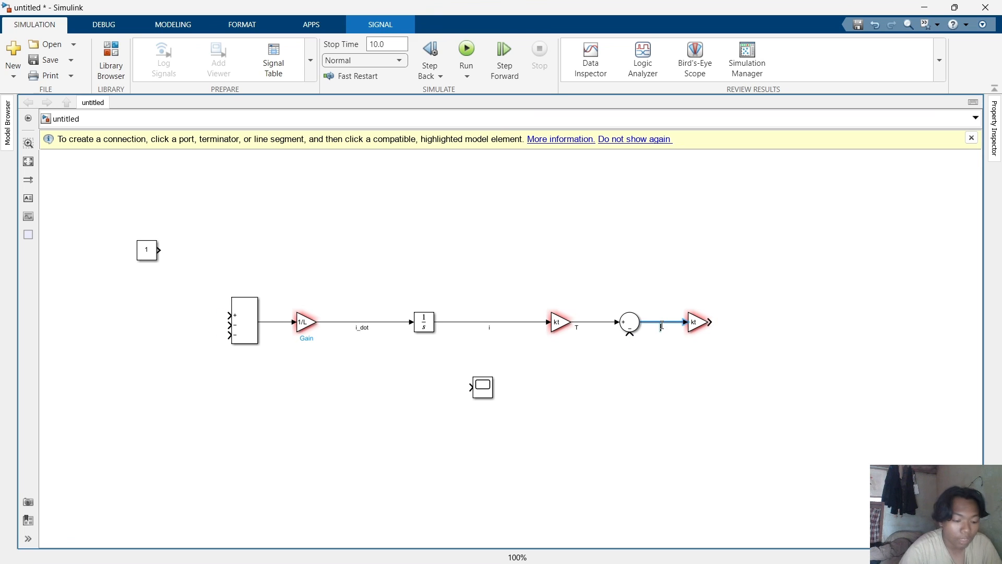
{"action": "type", "text": "theta"}
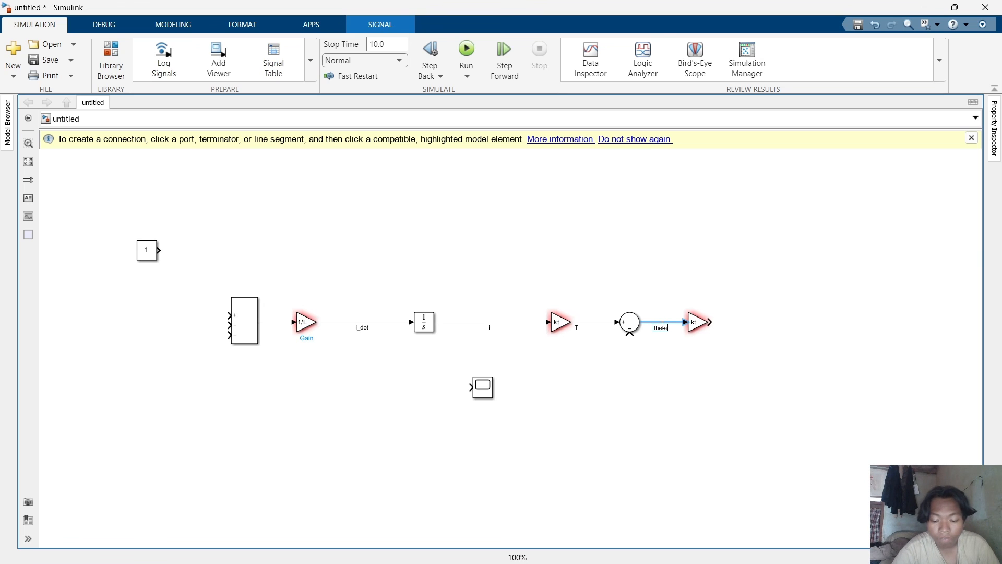
{"action": "type", "text": "''"}
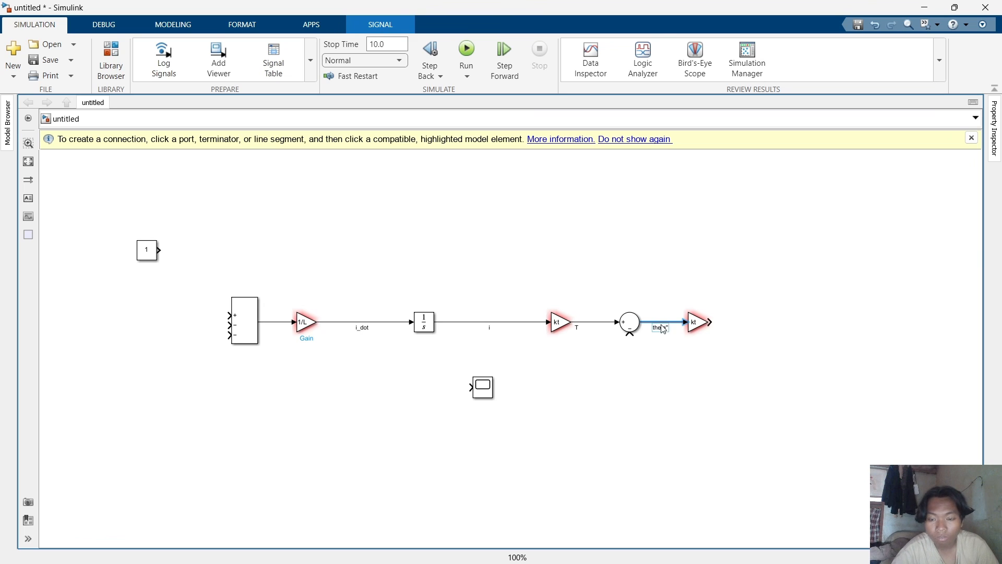
{"action": "left_click", "coordinate": [683, 359]}
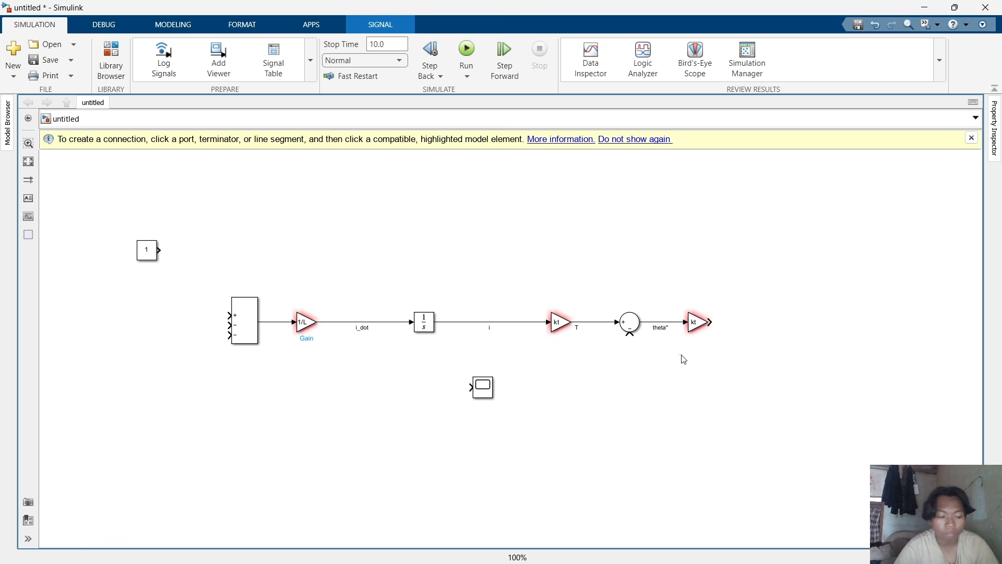
{"action": "left_click", "coordinate": [429, 329]}
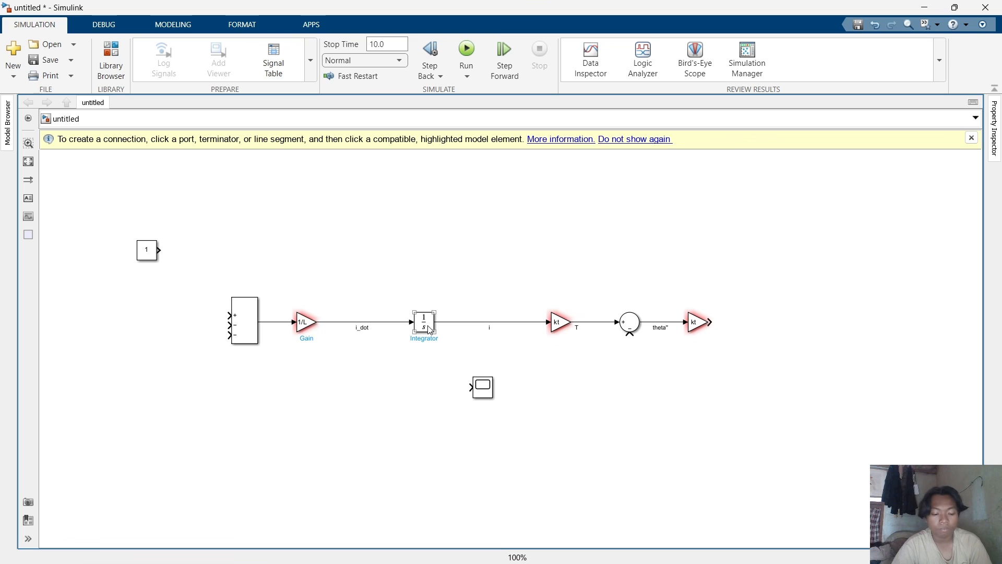
{"action": "key", "text": "ctrl+v"}
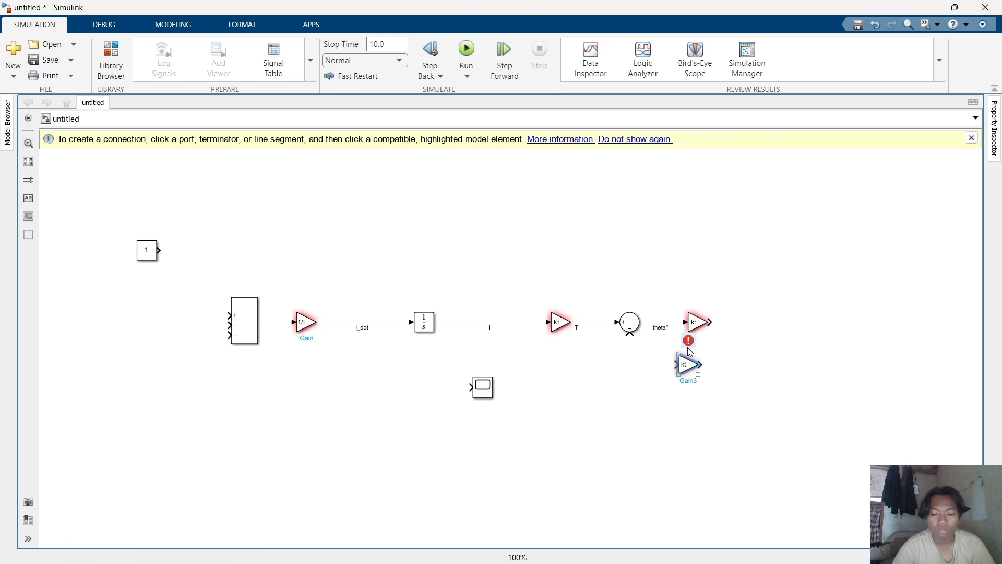
{"action": "key", "text": "Delete"}
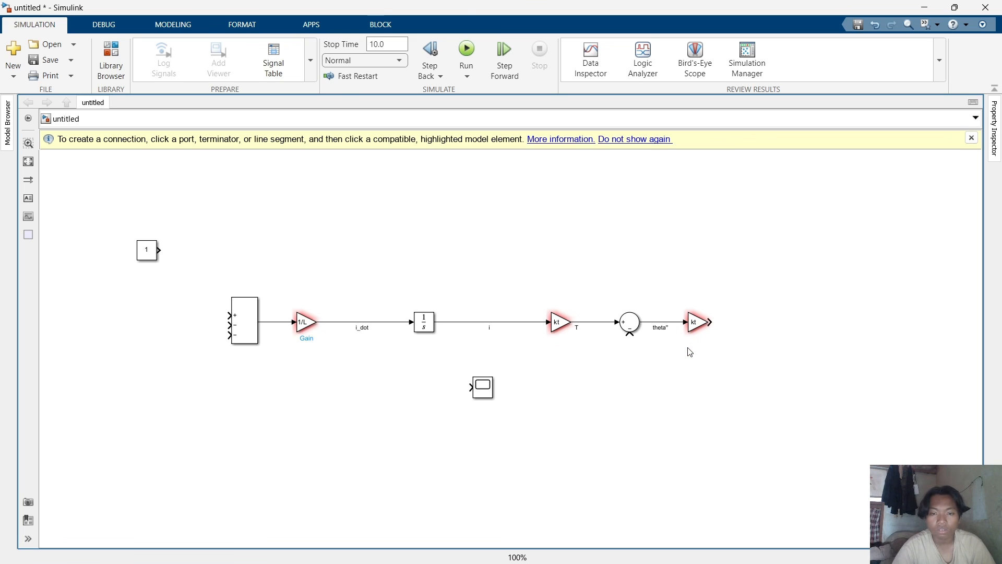
Duplicate the Integrator block and place the copy after the second kt Gain, connected to its output.
{"action": "left_click", "coordinate": [422, 327]}
{"action": "key", "text": "ctrl+c"}
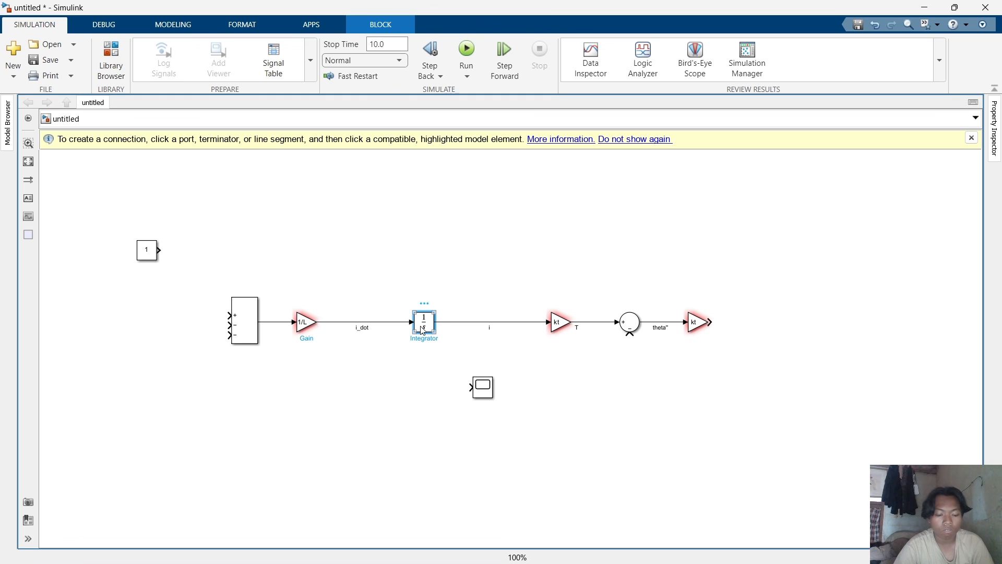
{"action": "key", "text": "ctrl+v"}
{"action": "left_click_drag", "start_coordinate": [431, 337], "coordinate": [756, 327]}
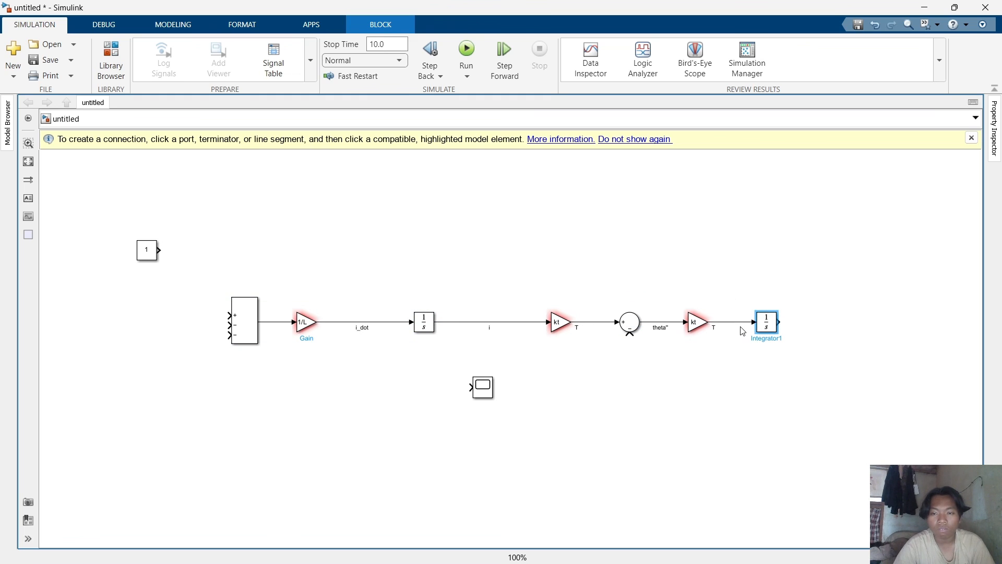
{"action": "left_click", "coordinate": [720, 332]}
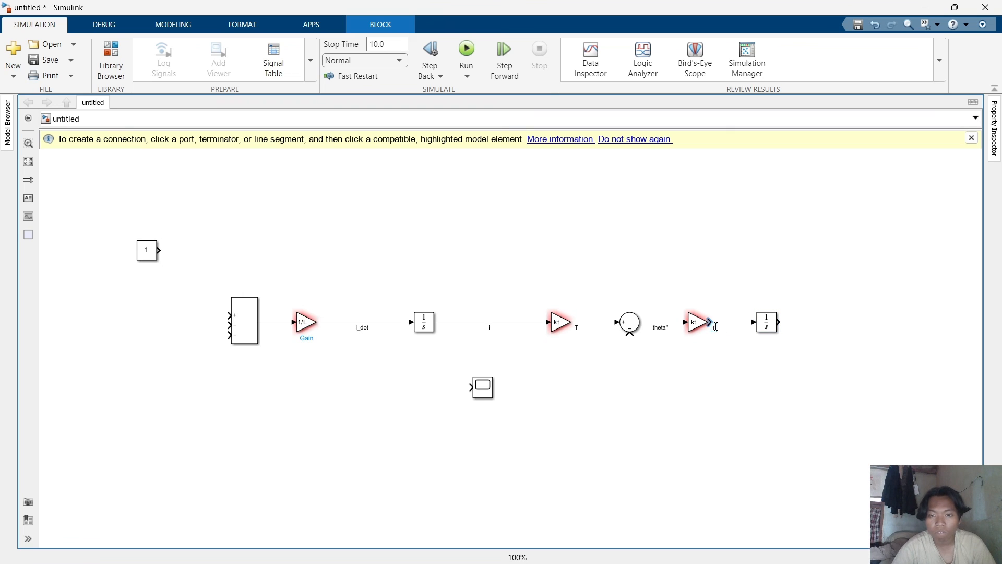
{"action": "left_click", "coordinate": [721, 331]}
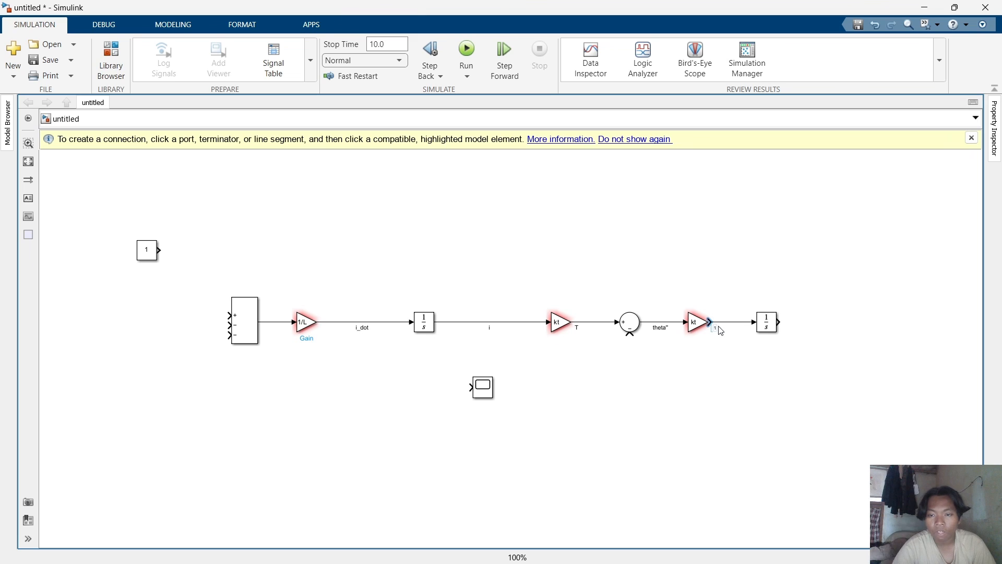
{"action": "left_click", "coordinate": [734, 324]}
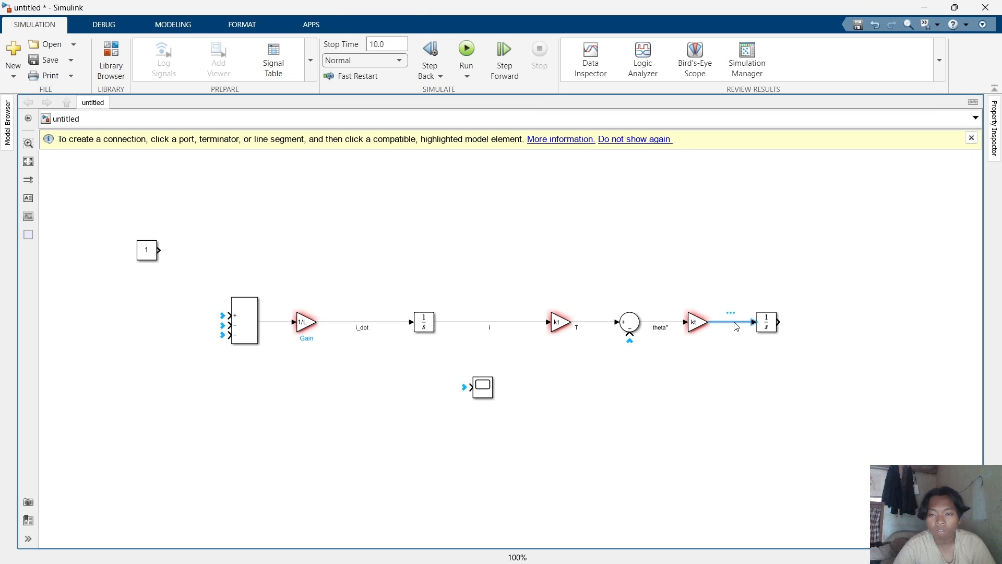
Label the signal between the second kt Gain and the new Integrator as thta'.
{"action": "double_click", "coordinate": [737, 326]}
{"action": "left_click", "coordinate": [760, 326]}
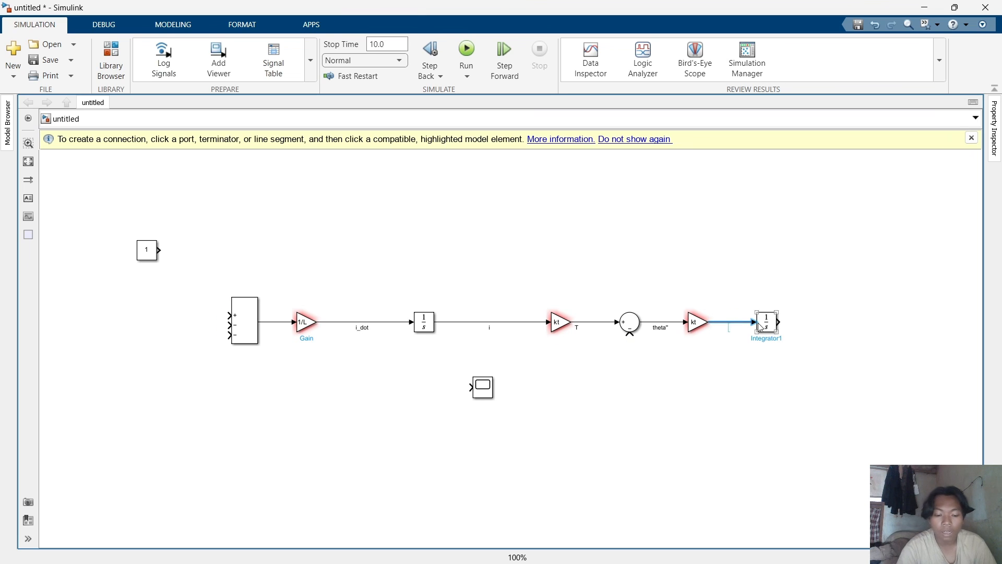
{"action": "type", "text": "thta"}
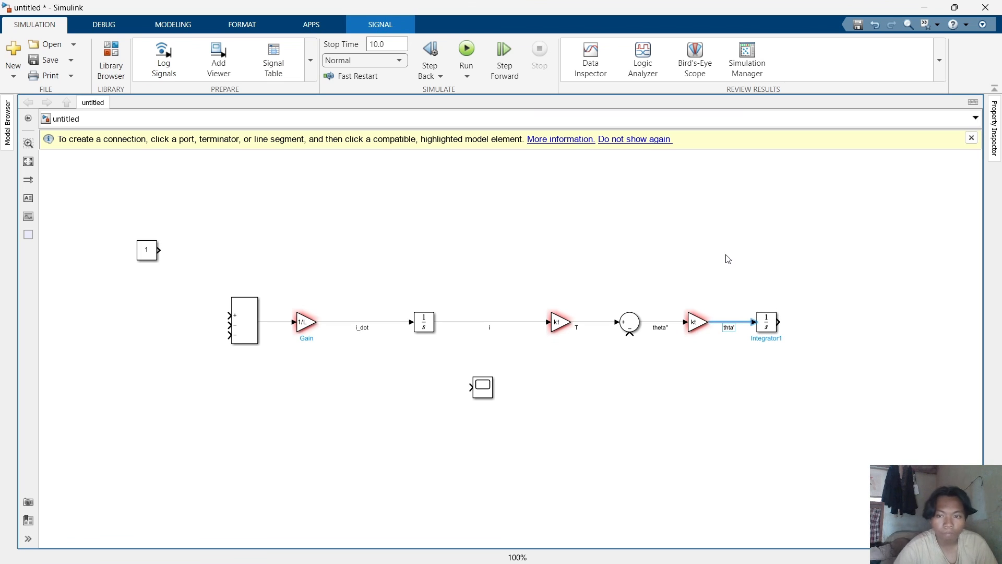
Move the Scope to the right of the new Integrator and connect the Integrator output to it.
{"action": "left_click", "coordinate": [488, 388]}
{"action": "left_click_drag", "start_coordinate": [490, 387], "coordinate": [855, 323]}
{"action": "left_click", "coordinate": [829, 324]}
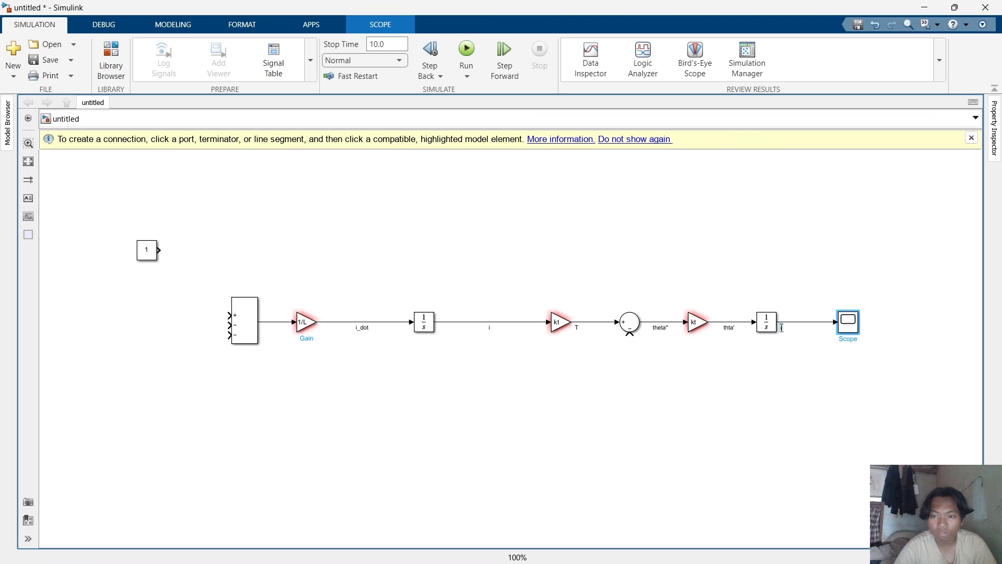
{"action": "double_click", "coordinate": [782, 327]}
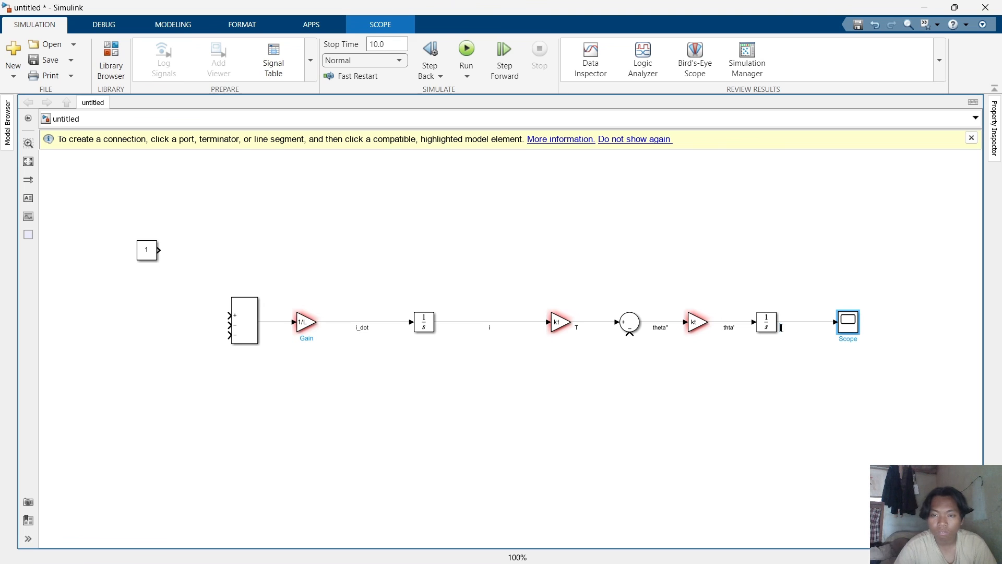
{"action": "left_click", "coordinate": [812, 324]}
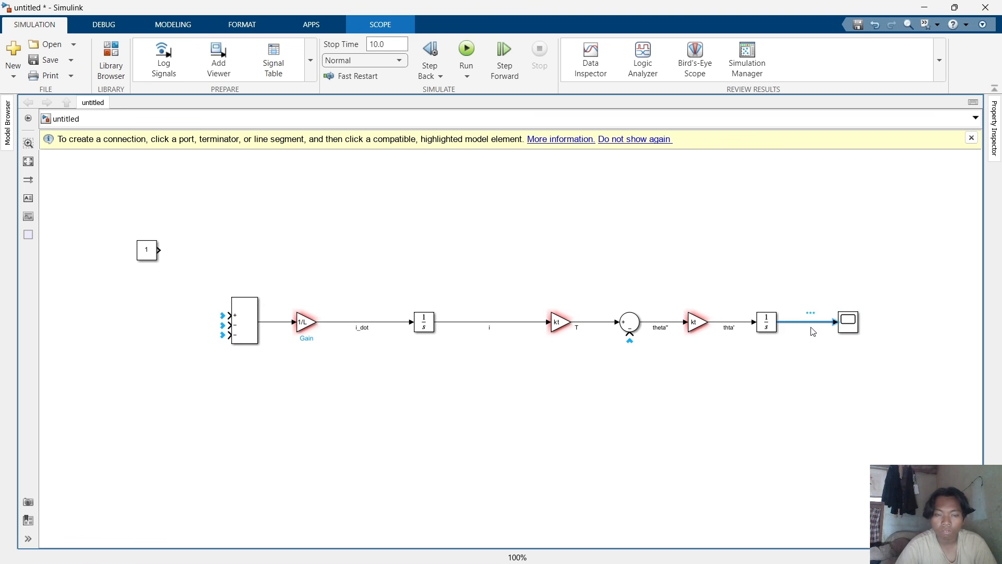
{"action": "double_click", "coordinate": [812, 332]}
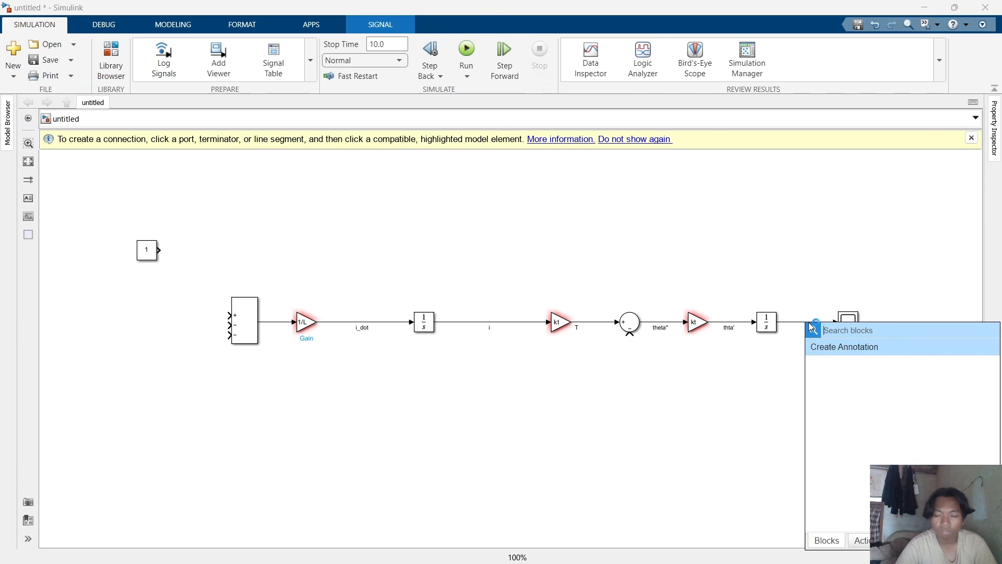
{"action": "key", "text": "Escape"}
Label the signal between the second Integrator and the Scope as thteta', and correct the label after the second kt Gain to theta''.
{"action": "left_click", "coordinate": [805, 328]}
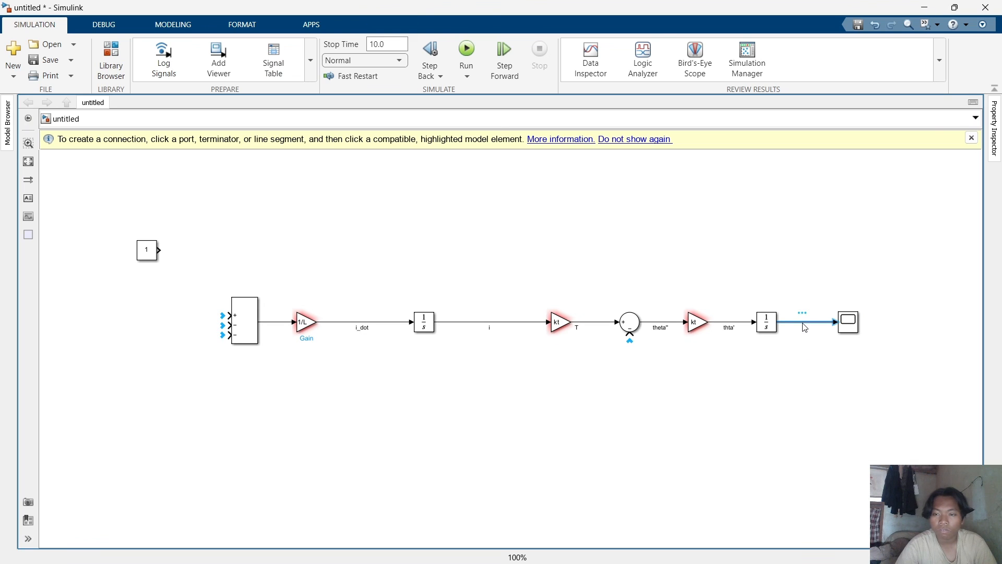
{"action": "left_click", "coordinate": [807, 329]}
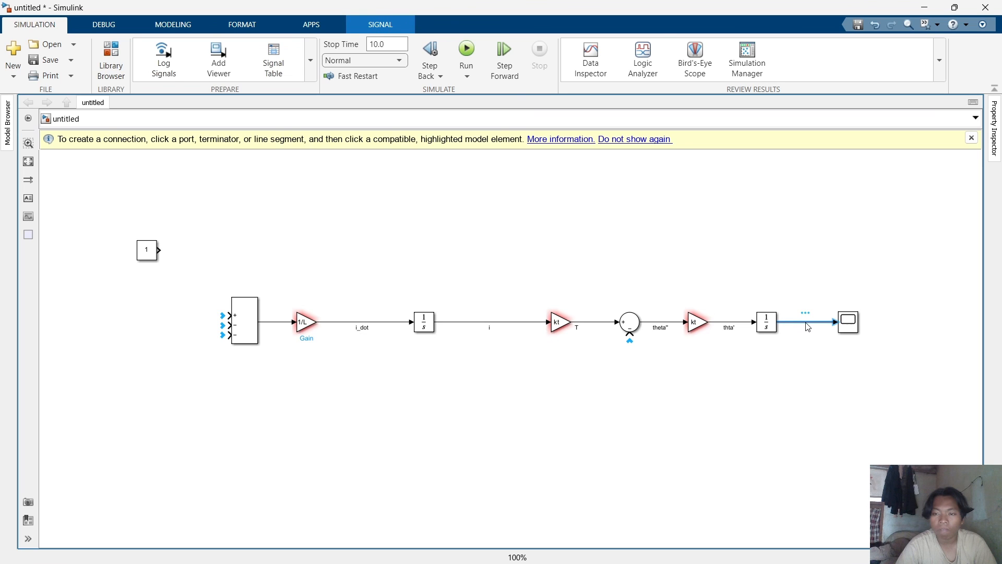
{"action": "double_click", "coordinate": [808, 327]}
{"action": "type", "text": "th"}
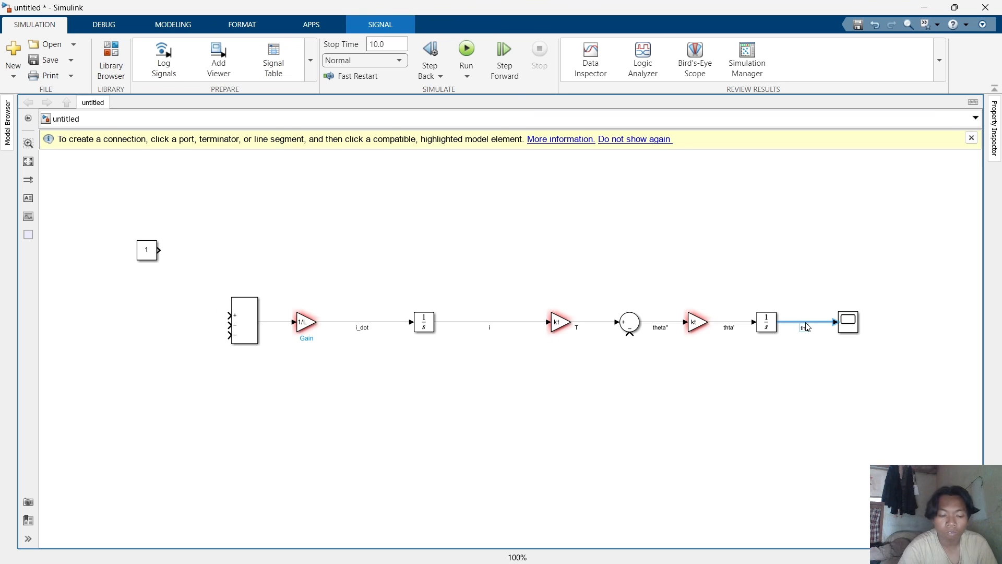
{"action": "type", "text": "ta"}
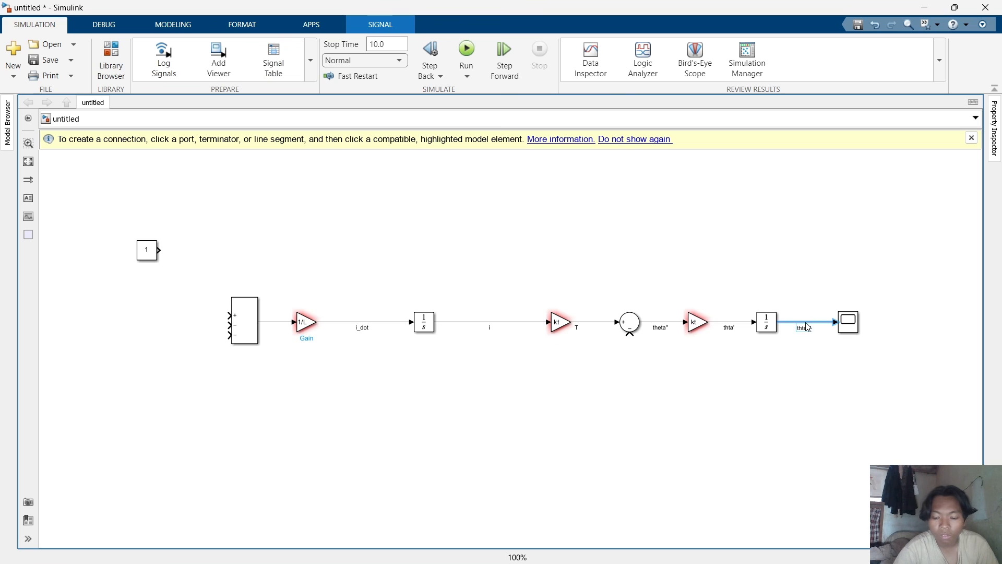
{"action": "type", "text": "a'"}
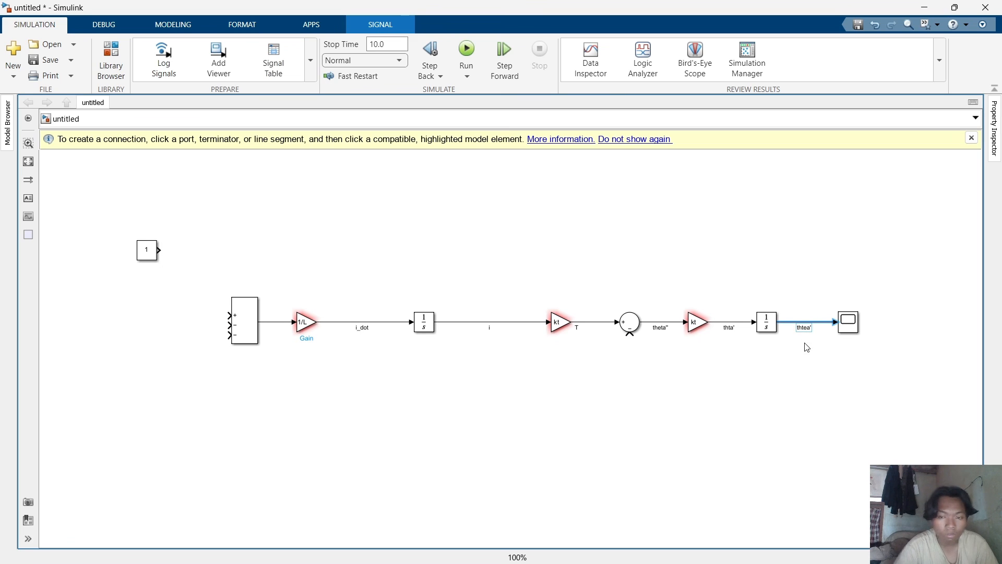
{"action": "left_click", "coordinate": [807, 328]}
{"action": "type", "text": "t"}
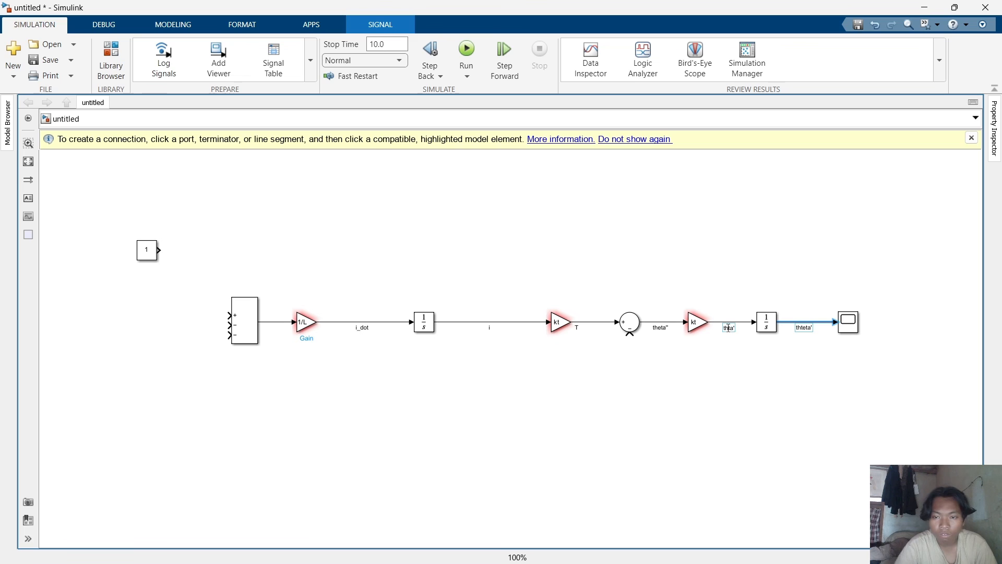
{"action": "type", "text": "eta\""}
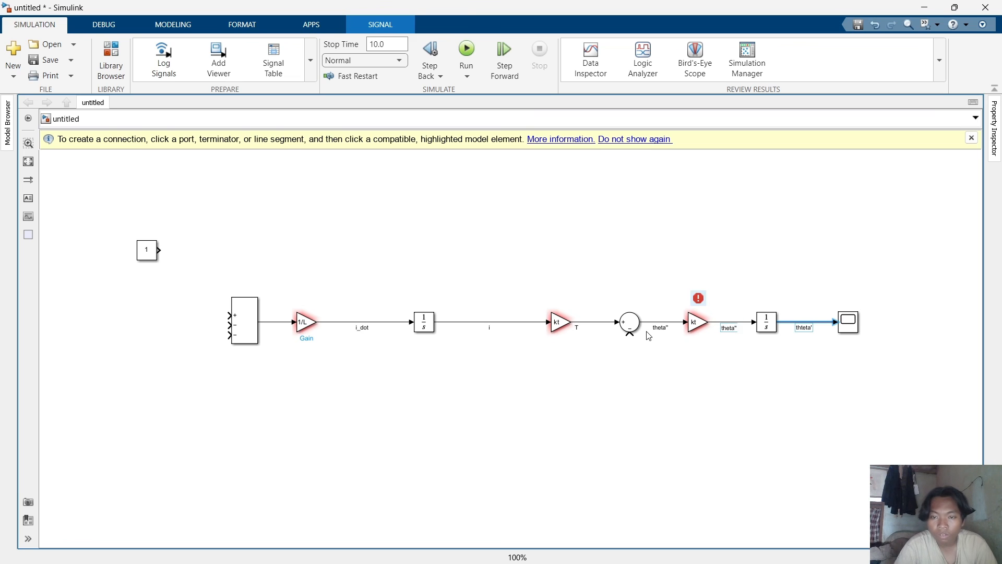
Delete the theta'' label from the signal between the round Sum block and the second kt Gain.
{"action": "left_click", "coordinate": [667, 327]}
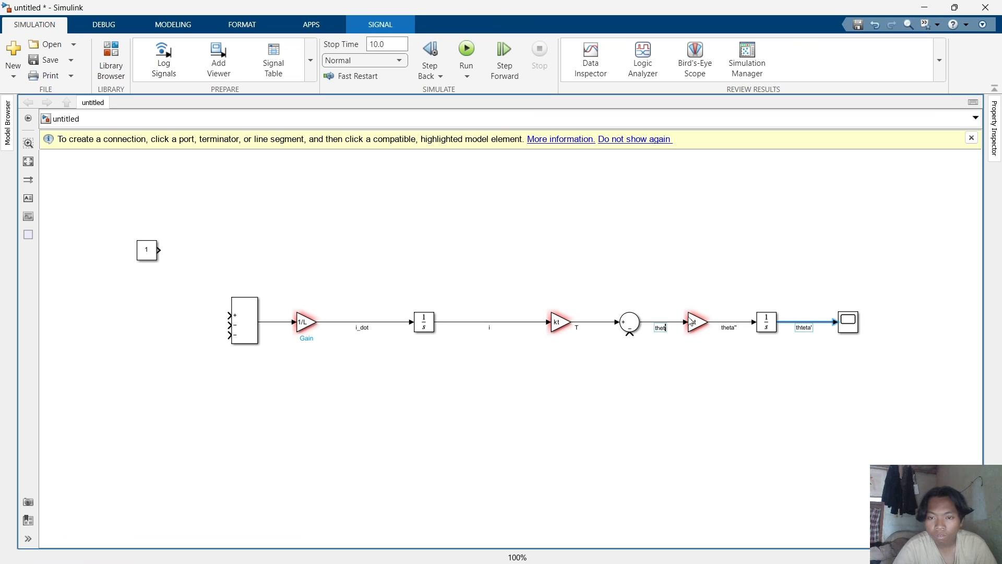
{"action": "key", "text": "BackSpace"}
{"action": "key", "text": "BackSpace"}
{"action": "key", "text": "BackSpace"}
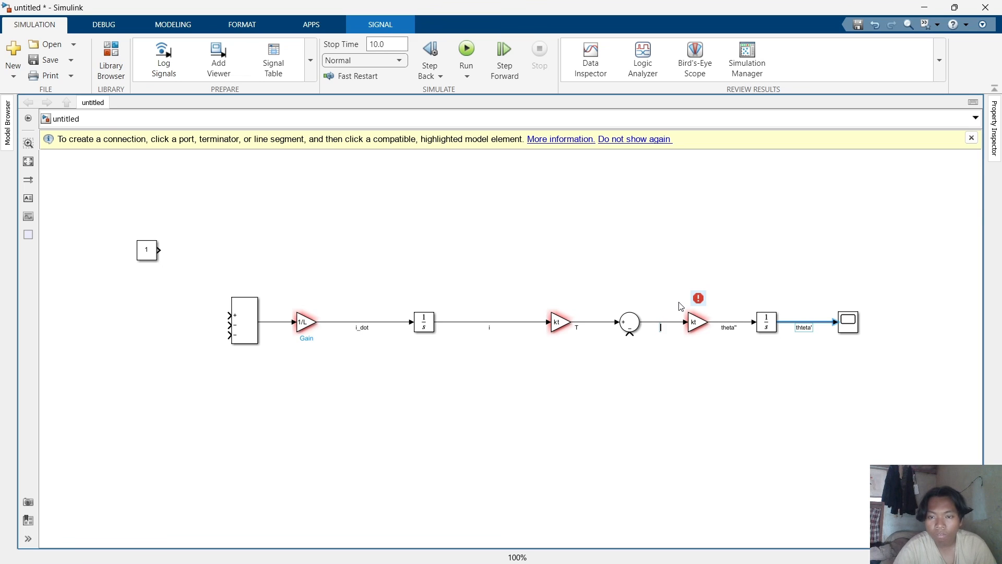
{"action": "left_click", "coordinate": [671, 256]}
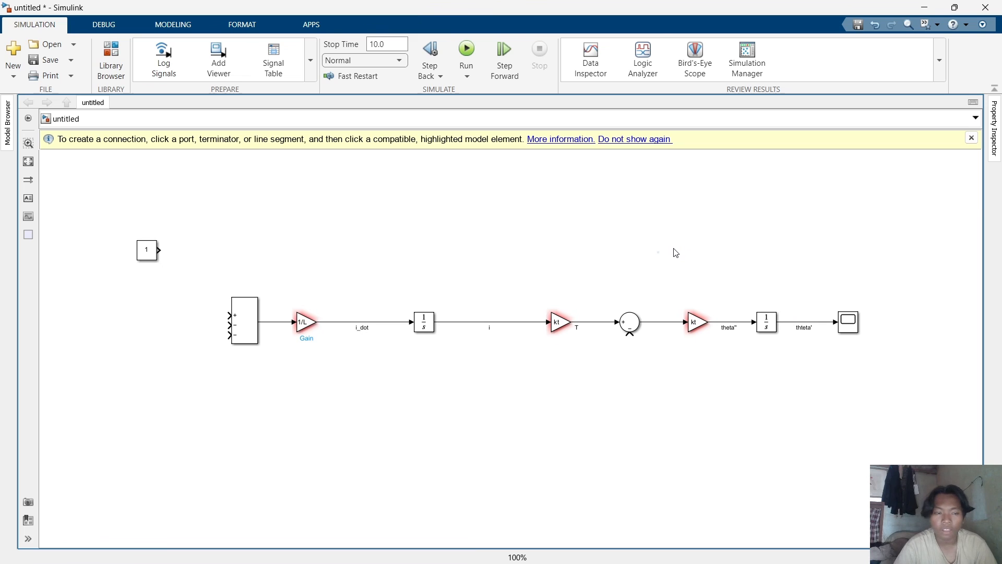
Paste a copy of the kt Gain block and move it below the diagram, under the round Sum block.
{"action": "left_click", "coordinate": [556, 324]}
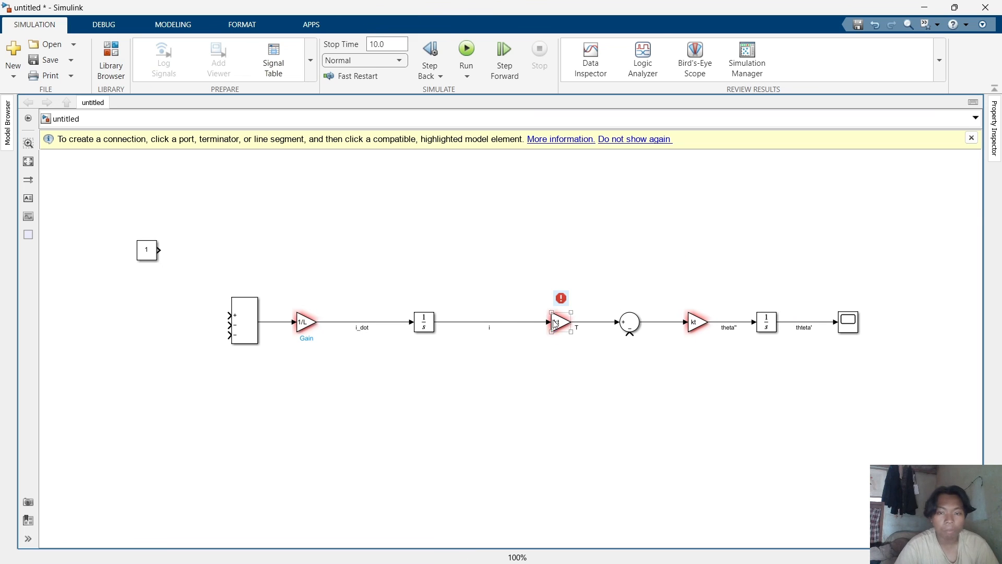
{"action": "key", "text": "ctrl+v"}
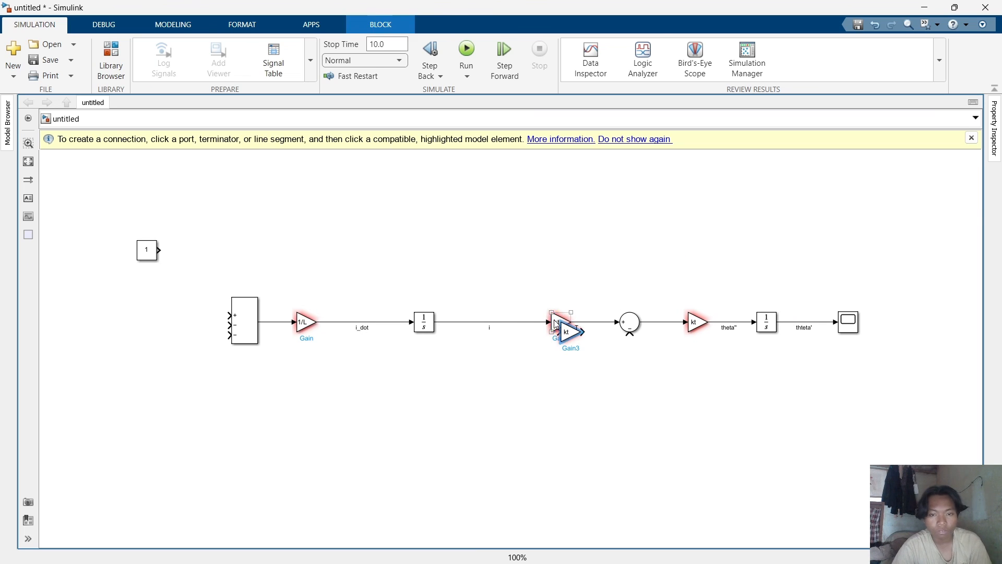
{"action": "left_click", "coordinate": [566, 332]}
{"action": "left_click_drag", "start_coordinate": [566, 333], "coordinate": [652, 432]}
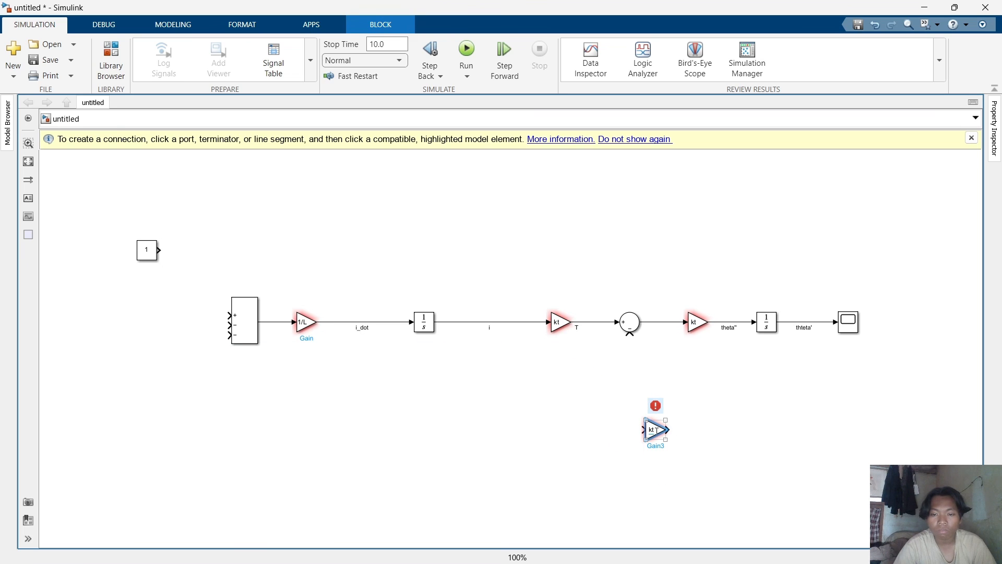
Flip the copied Gain block so it points to the left.
{"action": "right_click", "coordinate": [657, 429]}
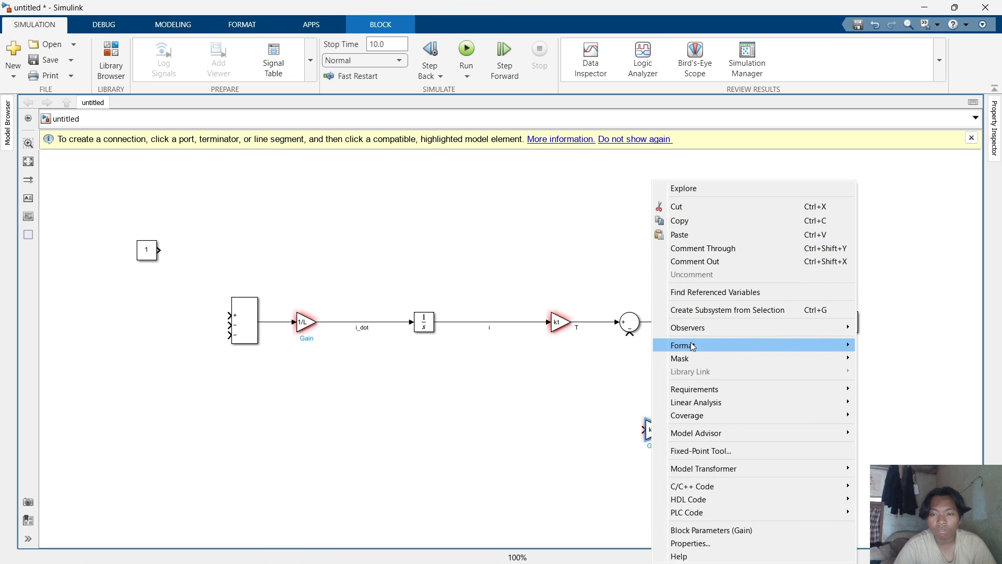
{"action": "mouse_move", "coordinate": [767, 346]}
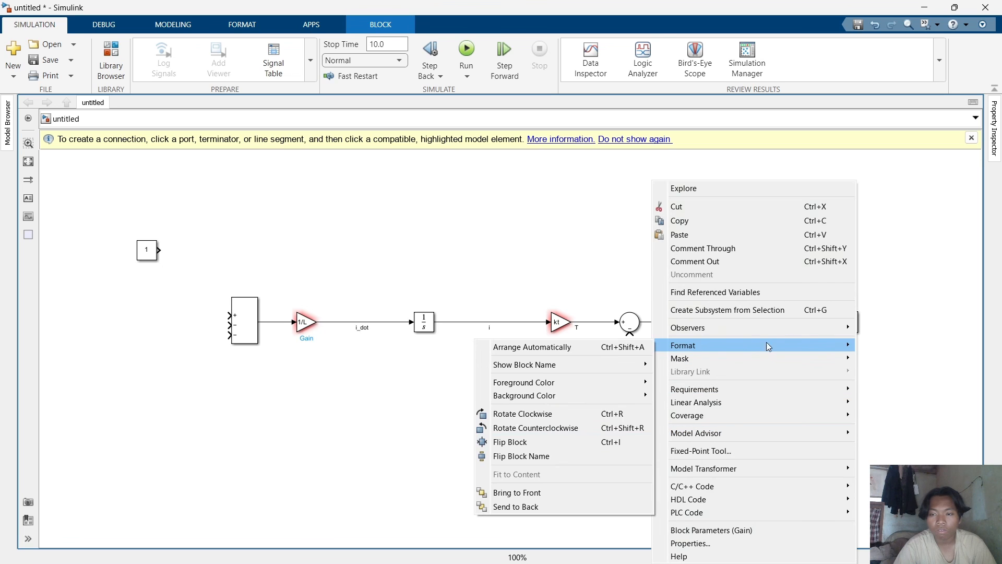
{"action": "left_click", "coordinate": [593, 441]}
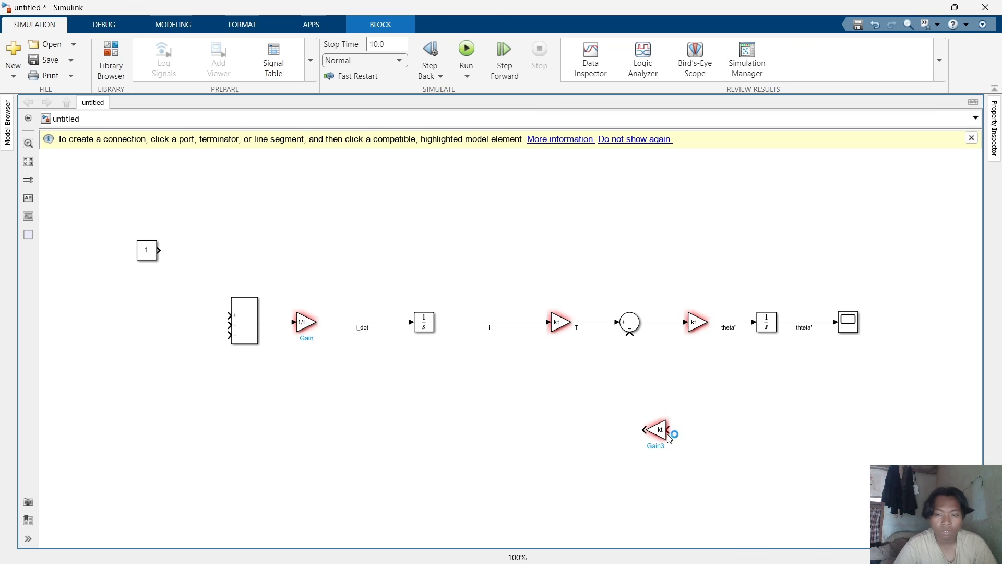
Try to connect the flipped Gain's input to the signal between the second Integrator and the Scope.
{"action": "double_click", "coordinate": [679, 431]}
{"action": "left_click", "coordinate": [687, 429]}
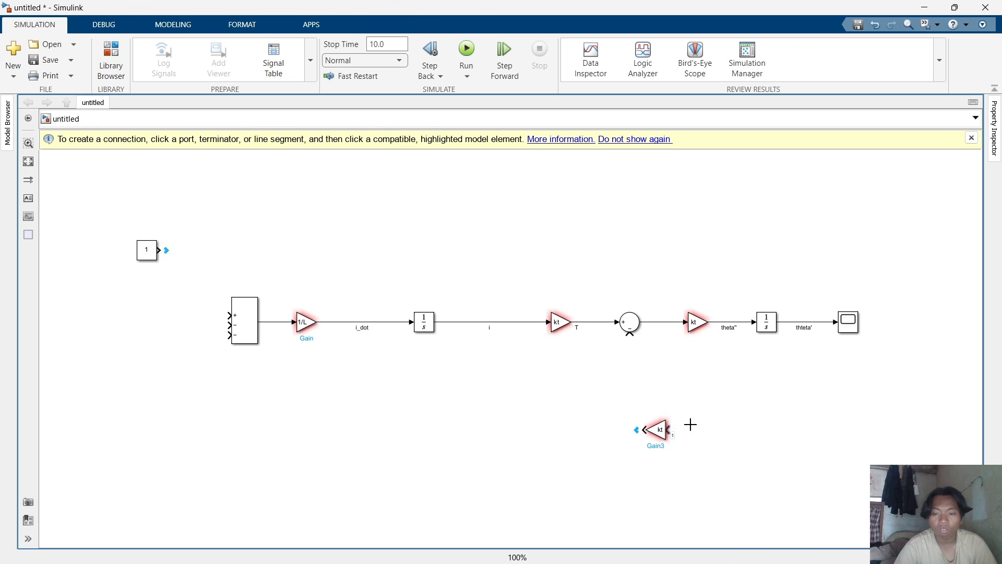
{"action": "left_click_drag", "start_coordinate": [688, 423], "coordinate": [805, 322]}
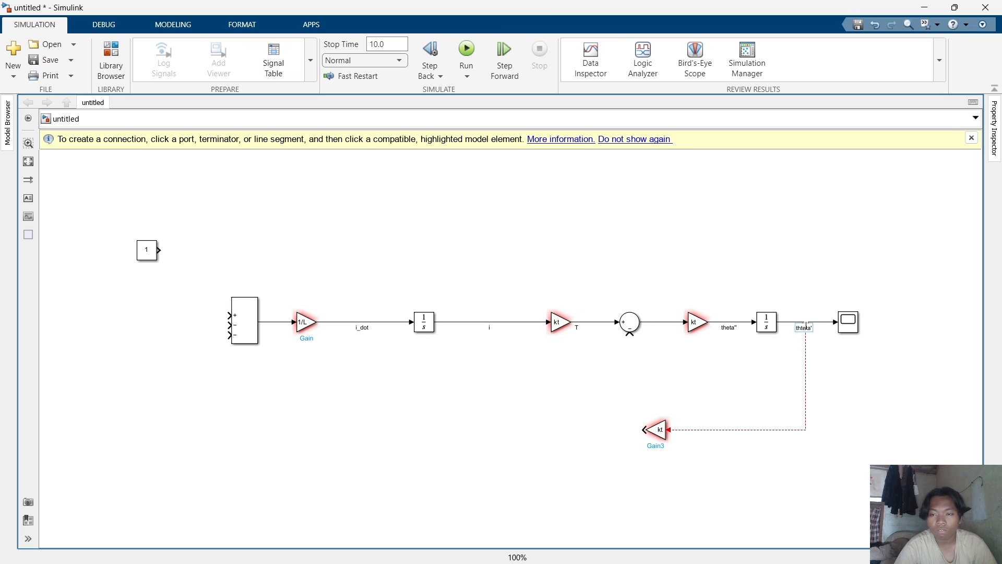
{"action": "left_click", "coordinate": [819, 364]}
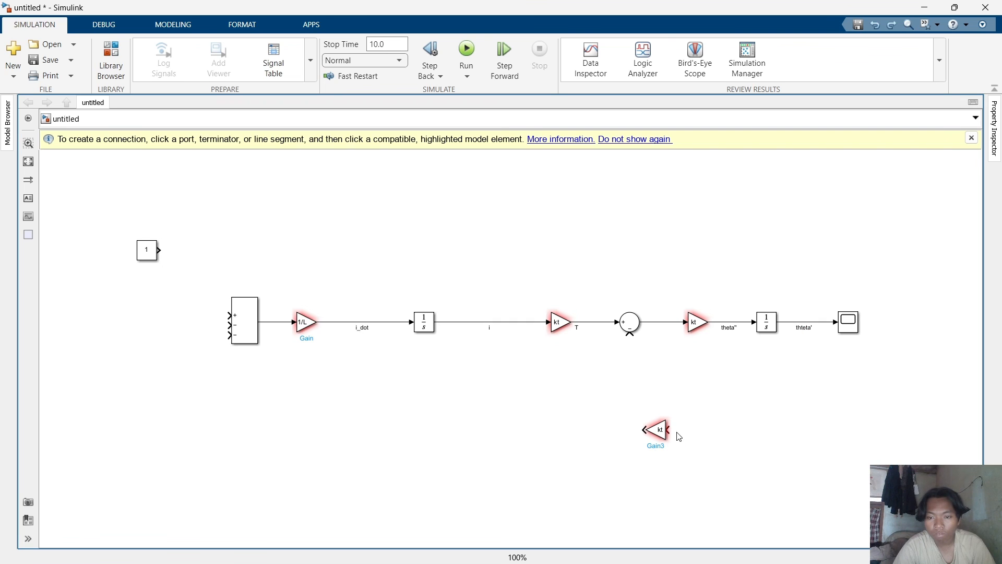
{"action": "left_click_drag", "start_coordinate": [725, 417], "coordinate": [800, 337]}
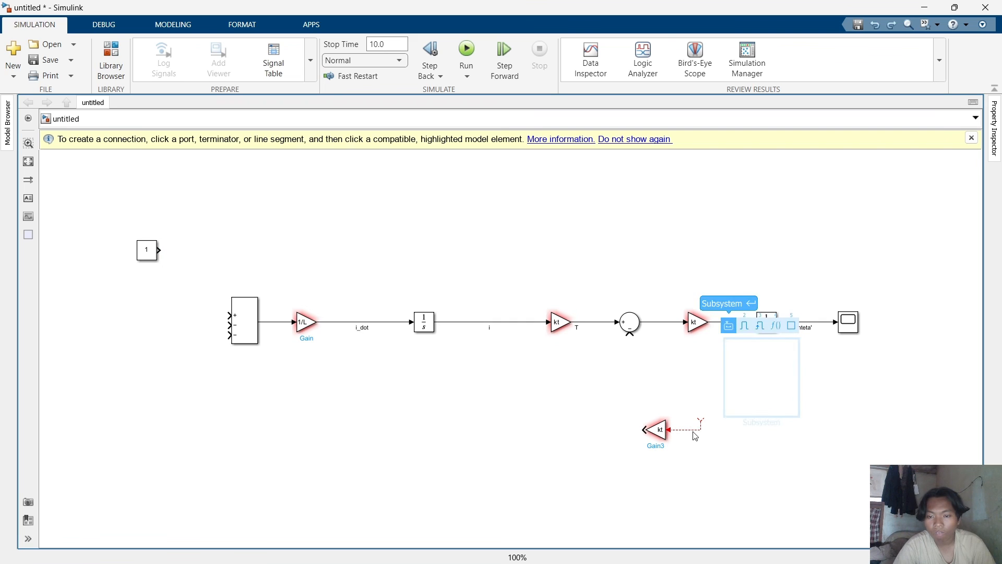
{"action": "left_click", "coordinate": [734, 424]}
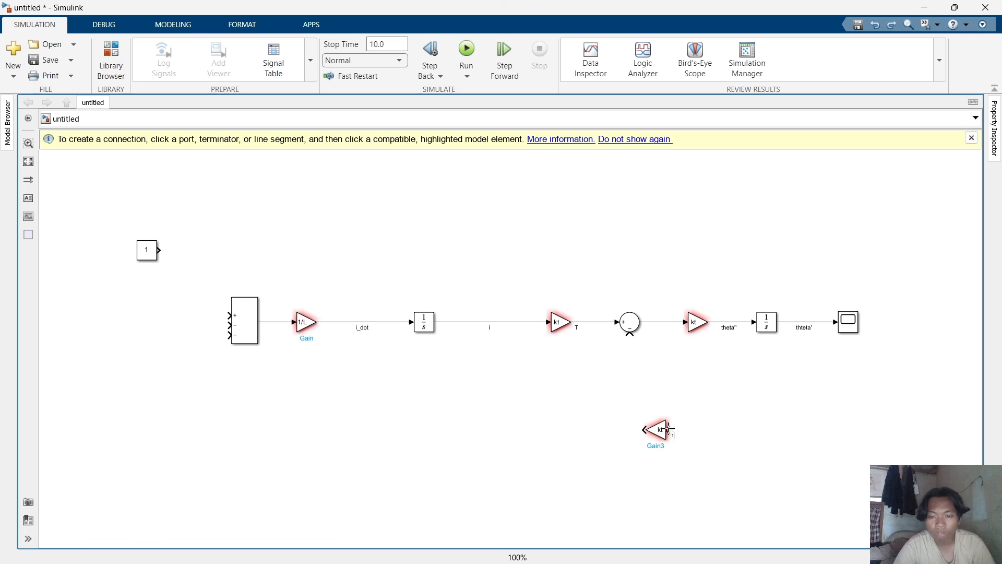
Branch the second Integrator's output into the flipped Gain and connect its output to the Sum block's lower input.
{"action": "mouse_move", "coordinate": [668, 429]}
{"action": "left_mouse_down"}
{"action": "mouse_move", "coordinate": [769, 384]}
{"action": "mouse_move", "coordinate": [793, 321]}
{"action": "left_mouse_up"}
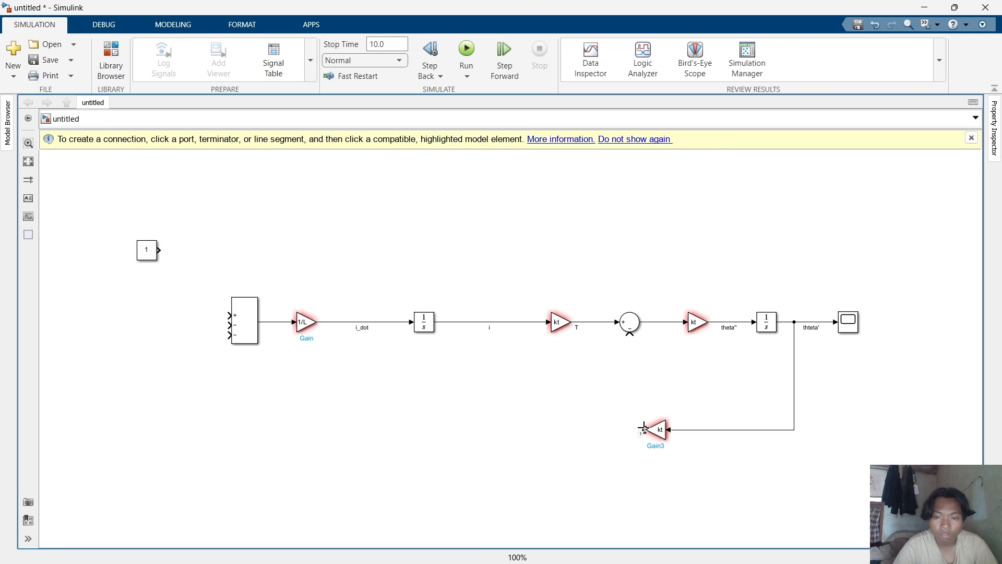
{"action": "mouse_move", "coordinate": [644, 429]}
{"action": "left_mouse_down"}
{"action": "mouse_move", "coordinate": [642, 359]}
{"action": "mouse_move", "coordinate": [630, 336]}
{"action": "left_mouse_up"}
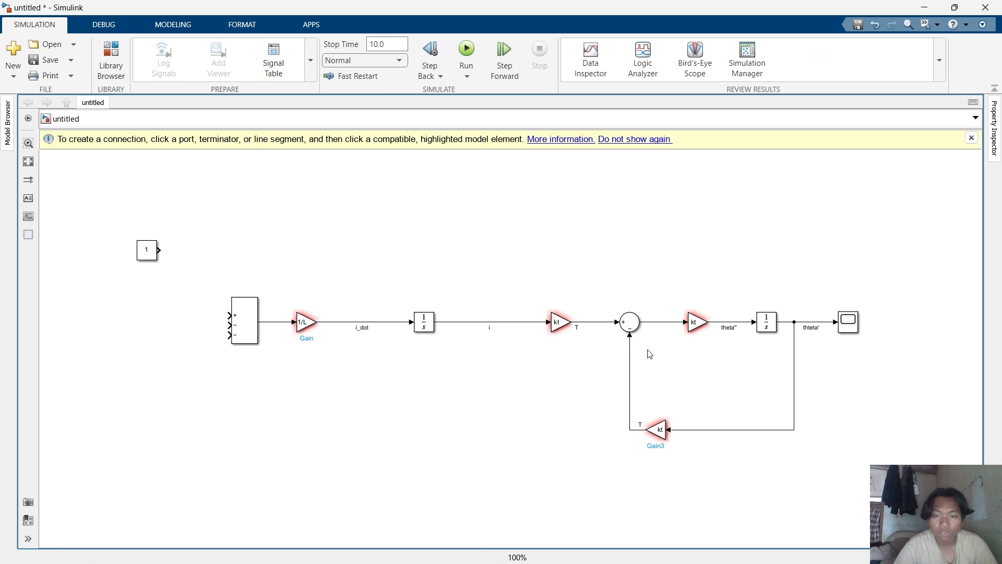
Set the feedback Gain block's gain value to b.
{"action": "left_click", "coordinate": [661, 431]}
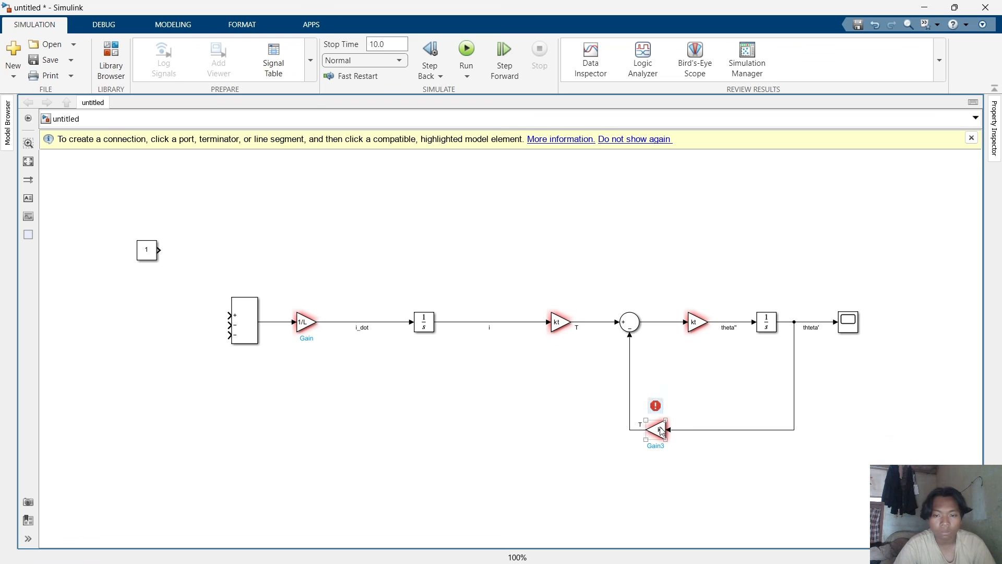
{"action": "double_click", "coordinate": [661, 431]}
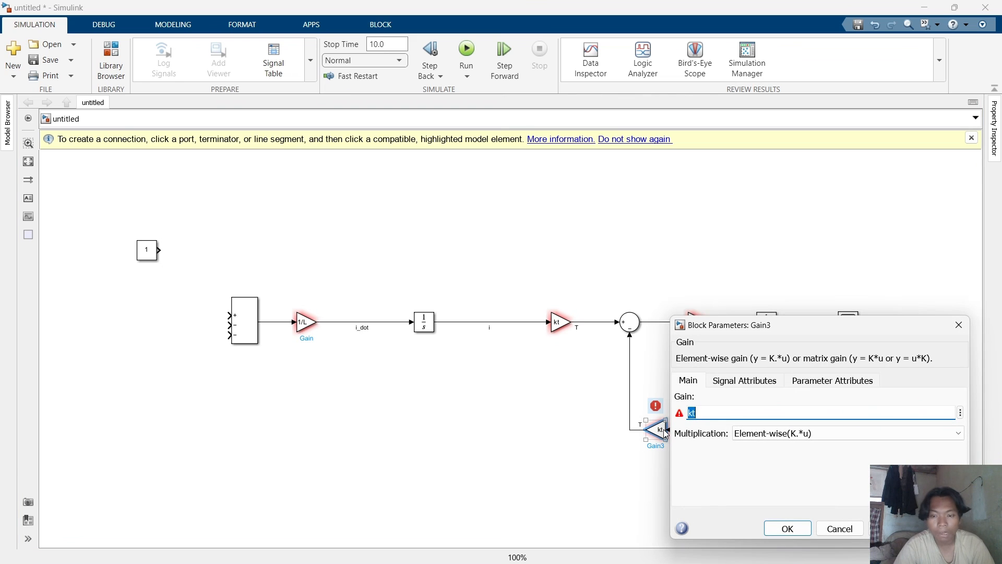
{"action": "type", "text": "b"}
{"action": "key", "text": "Return"}
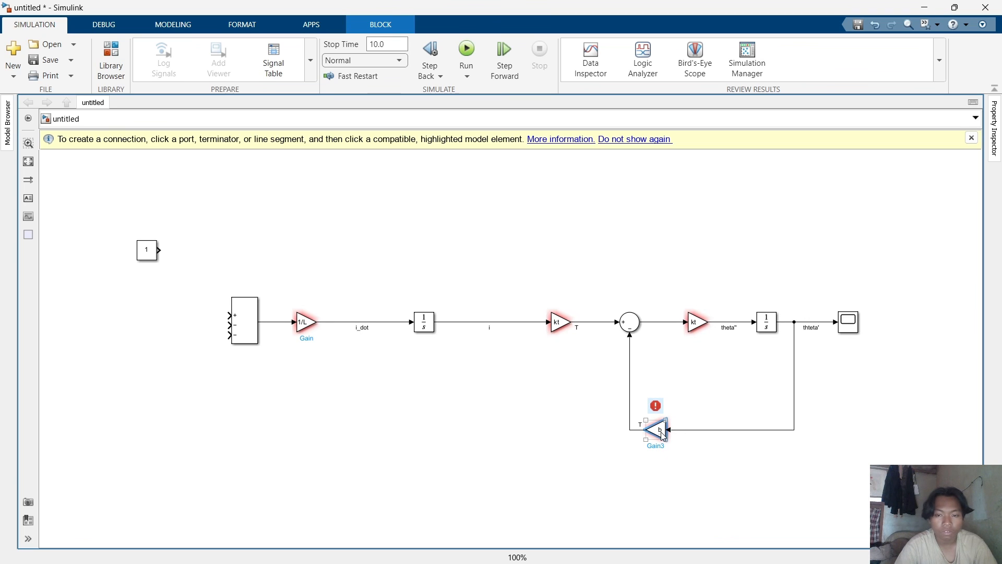
Duplicate the b feedback Gain and place the copy above the diagram, over the round Sum block.
{"action": "left_click", "coordinate": [660, 432]}
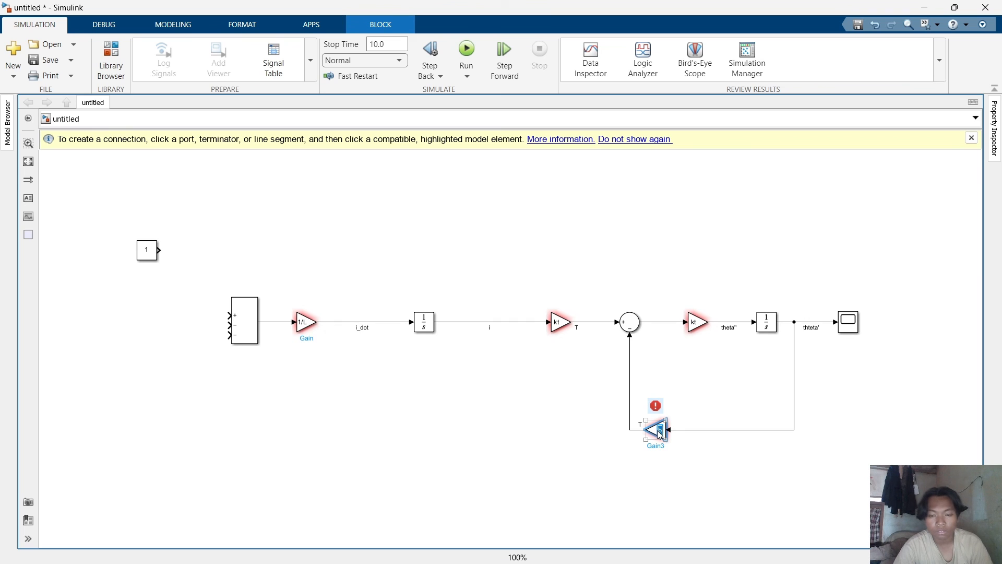
{"action": "left_click", "coordinate": [697, 395]}
{"action": "left_click", "coordinate": [658, 426]}
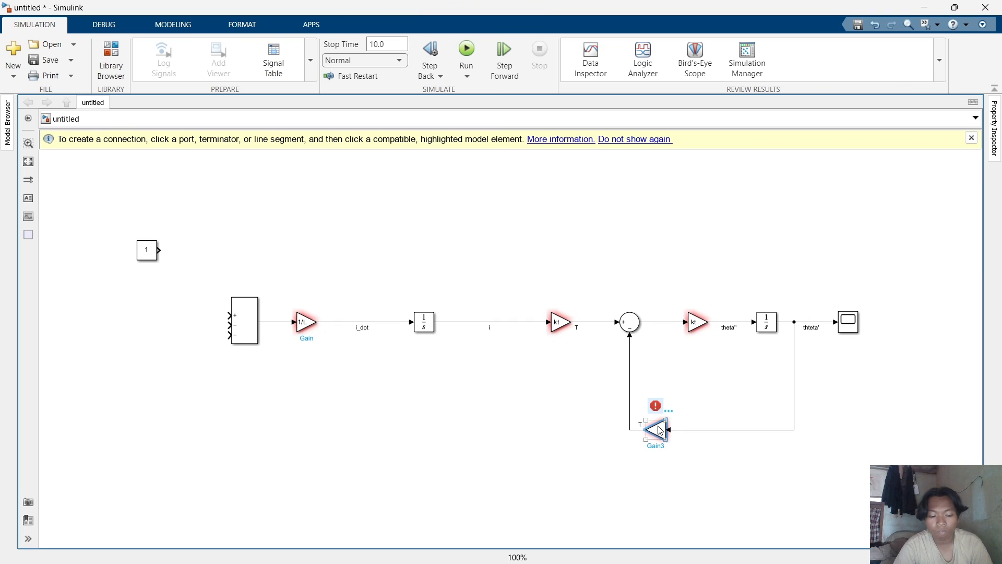
{"action": "key", "text": "ctrl+v"}
{"action": "left_click_drag", "start_coordinate": [666, 437], "coordinate": [651, 381]}
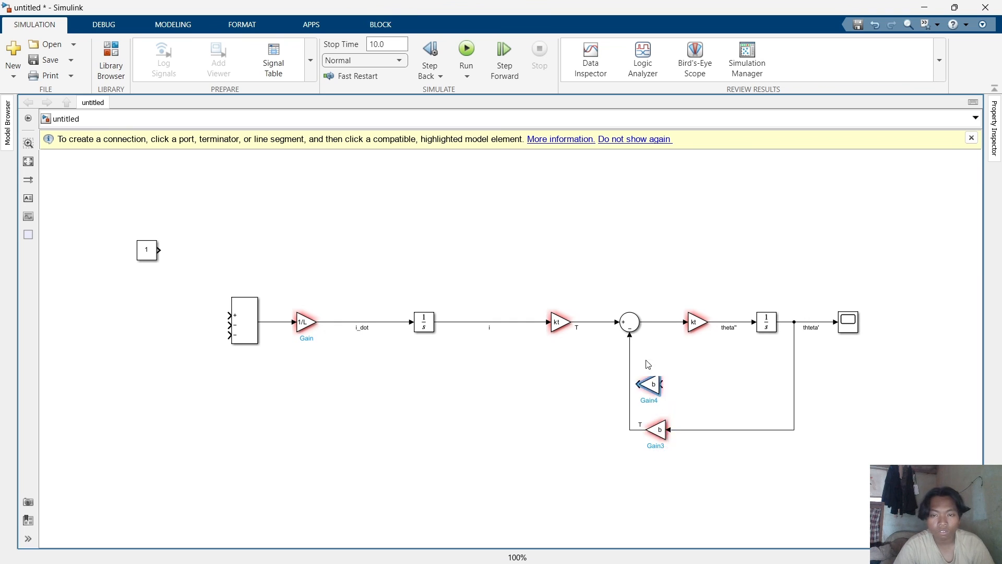
{"action": "left_click_drag", "start_coordinate": [641, 341], "coordinate": [618, 222]}
{"action": "left_click", "coordinate": [688, 278]}
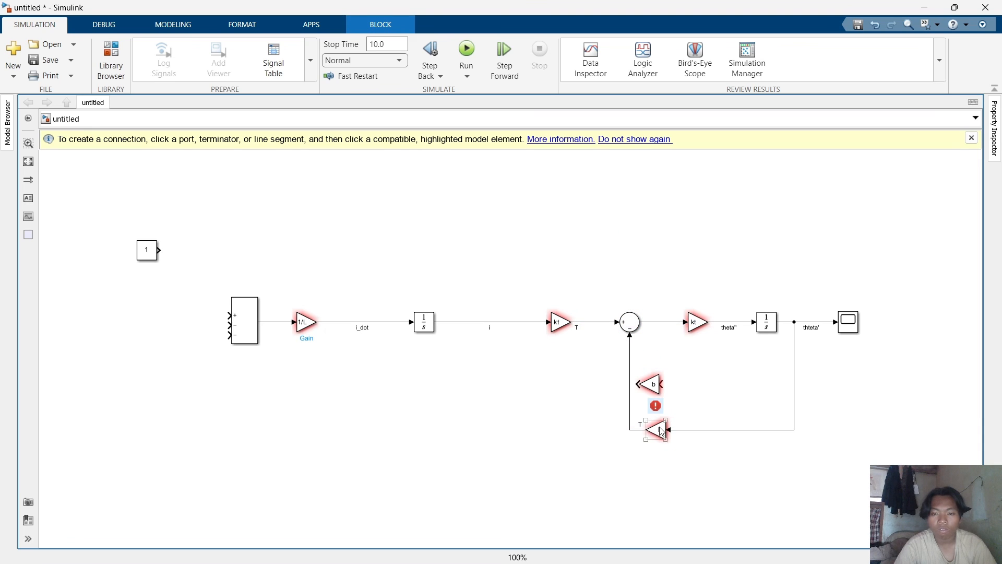
{"action": "left_click_drag", "start_coordinate": [655, 384], "coordinate": [649, 370]}
{"action": "left_click_drag", "start_coordinate": [643, 339], "coordinate": [626, 228]}
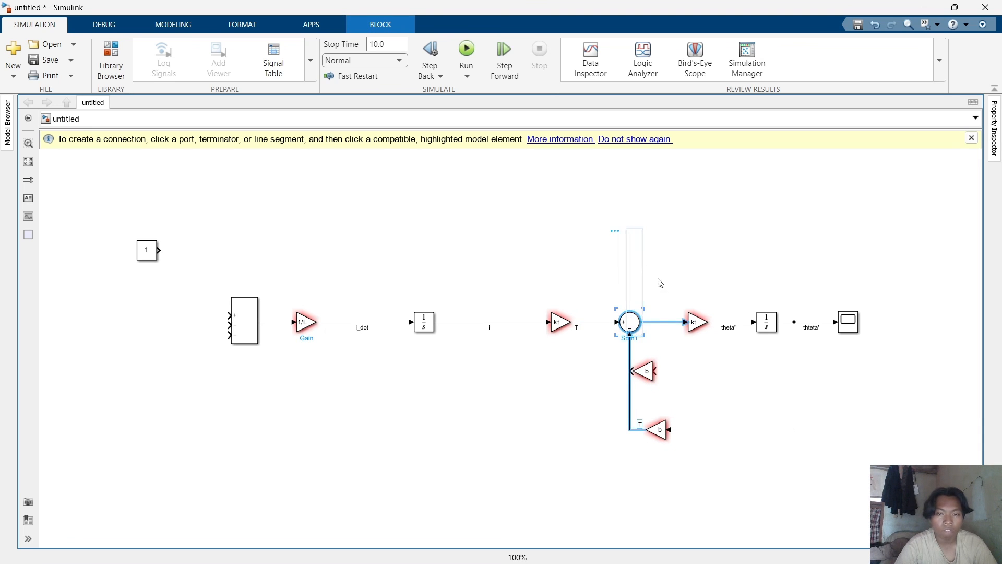
{"action": "left_click", "coordinate": [660, 280]}
{"action": "left_click_drag", "start_coordinate": [647, 372], "coordinate": [776, 279]}
{"action": "left_click", "coordinate": [664, 207]}
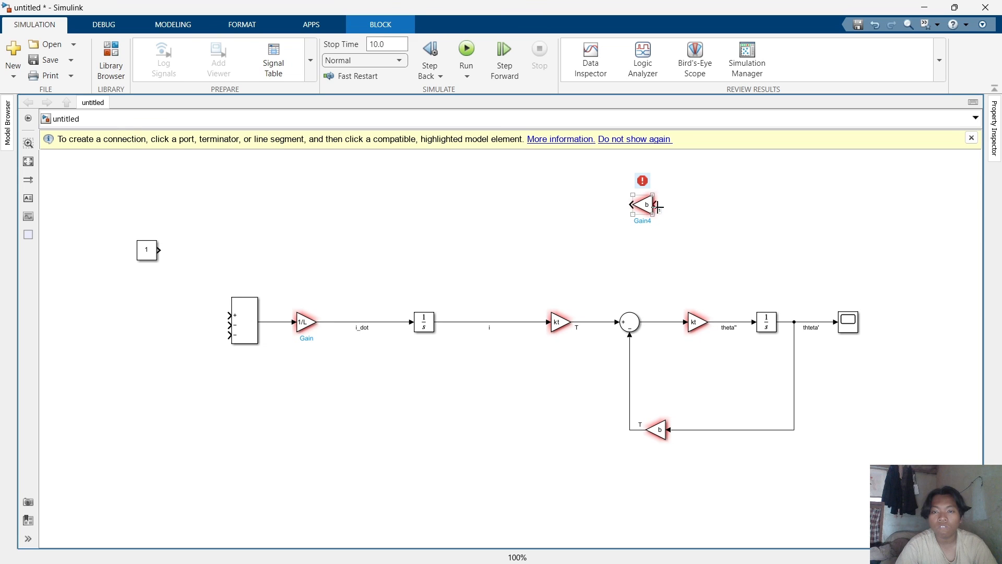
Connect the second Integrator's output through the upper b Gain into the large Sum block's middle input, and the Constant into its top input.
{"action": "mouse_move", "coordinate": [651, 207]}
{"action": "left_mouse_down"}
{"action": "mouse_move", "coordinate": [671, 205]}
{"action": "mouse_move", "coordinate": [758, 267]}
{"action": "mouse_move", "coordinate": [782, 296]}
{"action": "mouse_move", "coordinate": [786, 321]}
{"action": "left_mouse_up"}
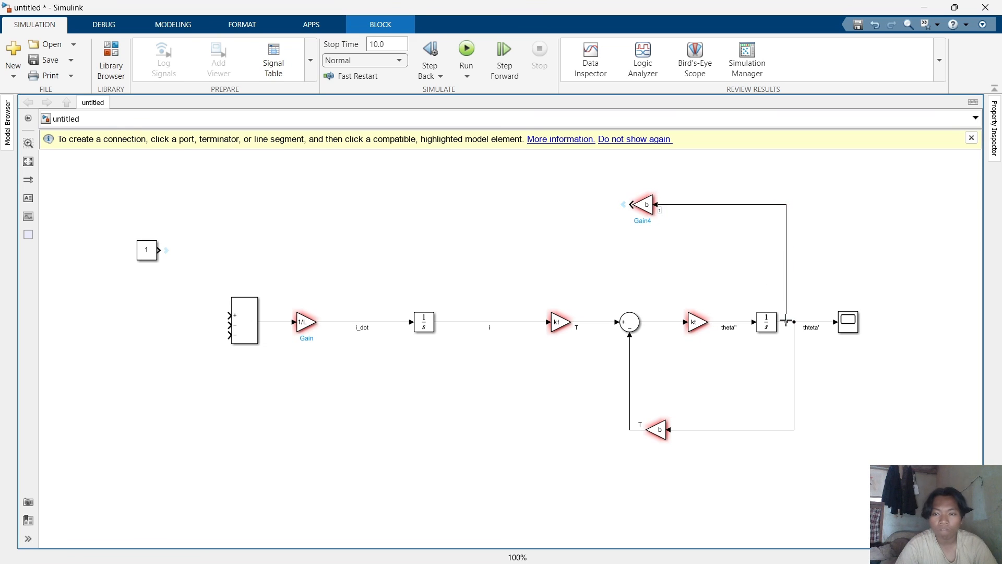
{"action": "left_click", "coordinate": [777, 265]}
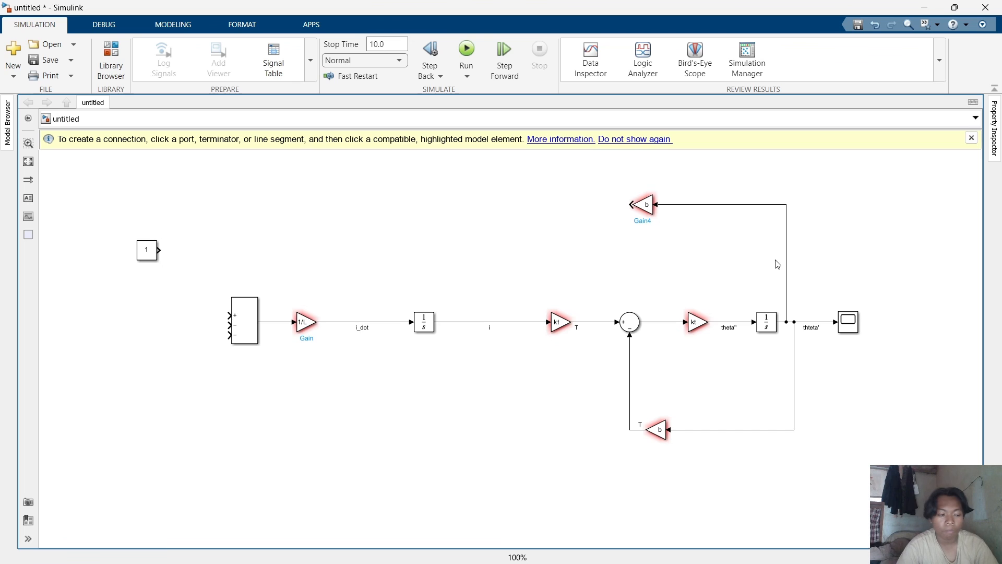
{"action": "left_click", "coordinate": [631, 204]}
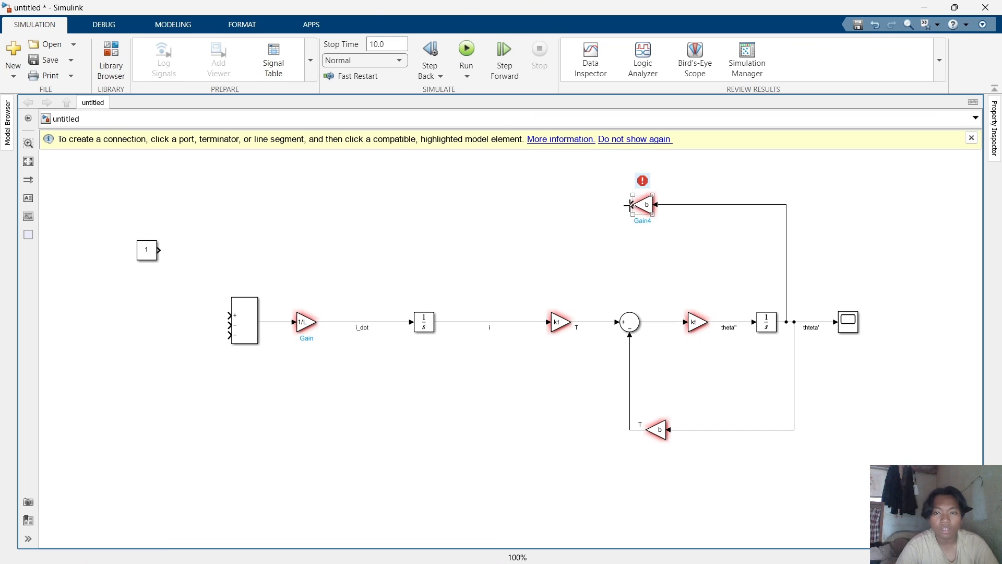
{"action": "left_click", "coordinate": [226, 324]}
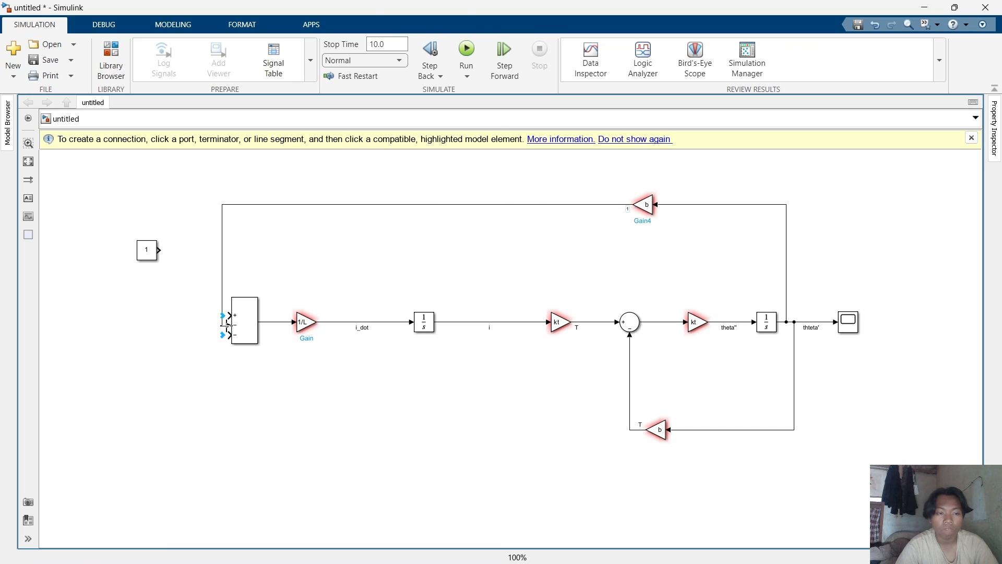
{"action": "left_click", "coordinate": [160, 250]}
{"action": "left_click", "coordinate": [228, 316]}
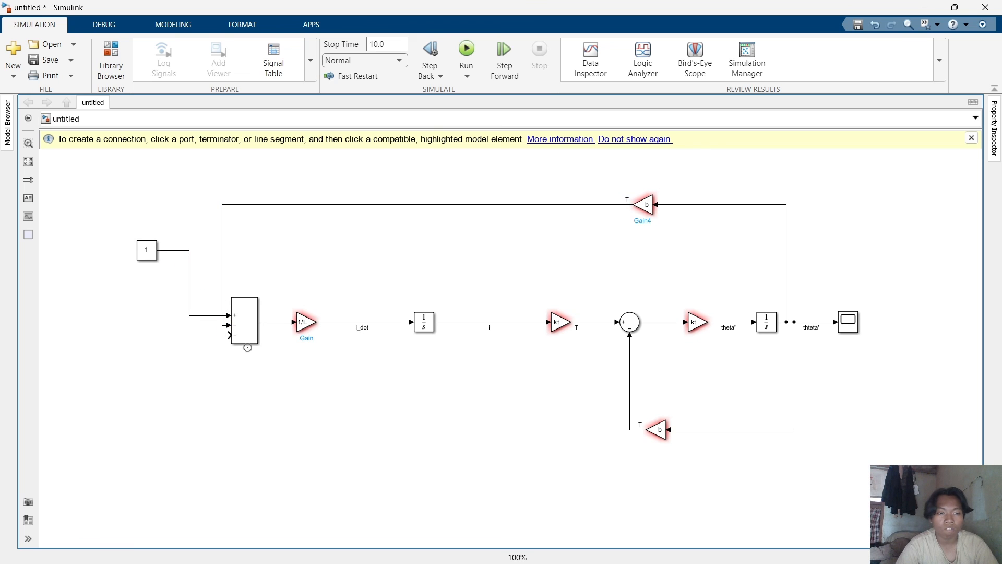
Paste another b Gain above the i signal and branch the i signal into its input.
{"action": "left_click", "coordinate": [646, 205]}
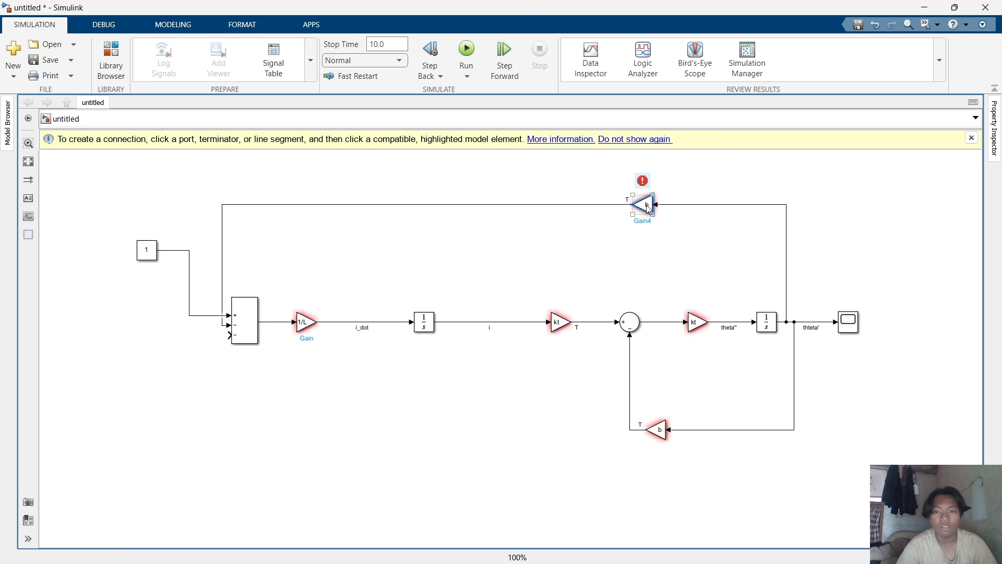
{"action": "key", "text": "ctrl+v"}
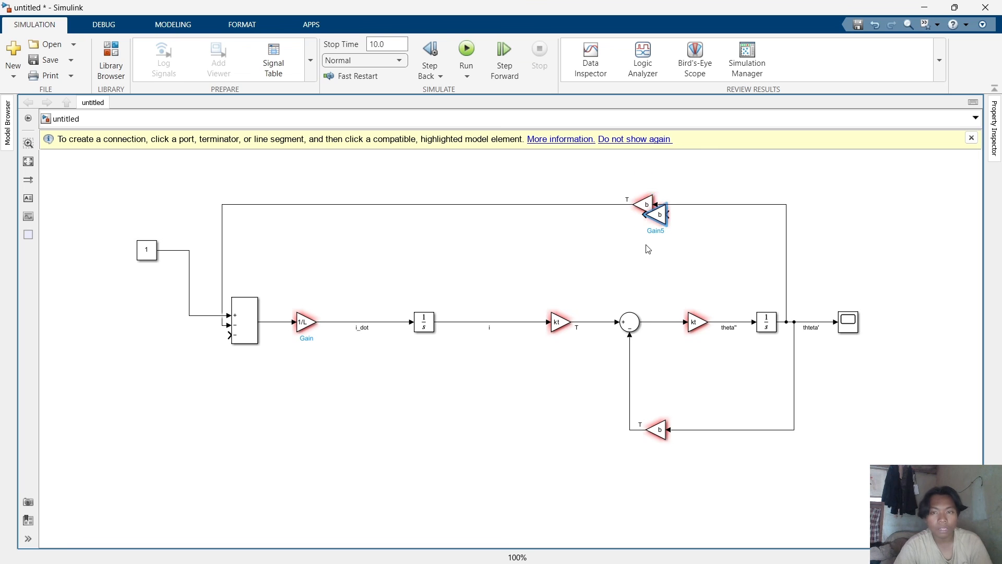
{"action": "left_click_drag", "start_coordinate": [654, 217], "coordinate": [499, 269]}
{"action": "left_click", "coordinate": [473, 276]}
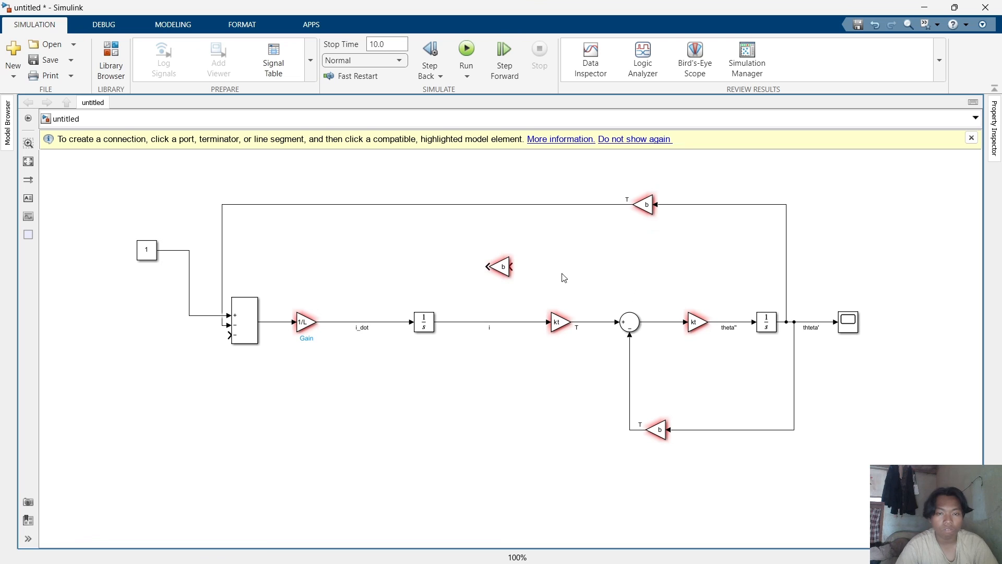
{"action": "left_click", "coordinate": [504, 268]}
{"action": "left_click_drag", "start_coordinate": [513, 268], "coordinate": [526, 320]}
{"action": "left_click", "coordinate": [487, 269]}
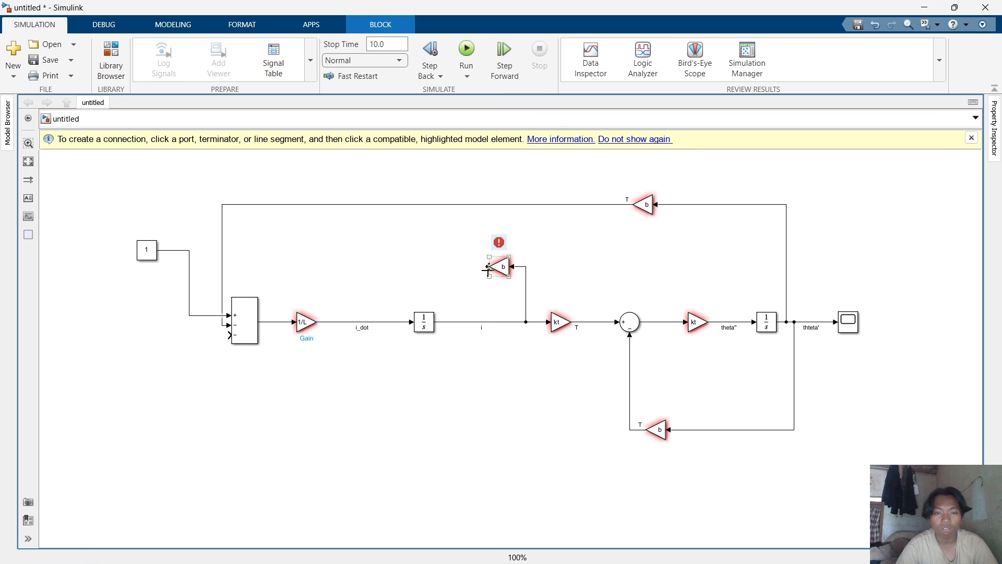
{"action": "left_click_drag", "start_coordinate": [486, 268], "coordinate": [236, 322]}
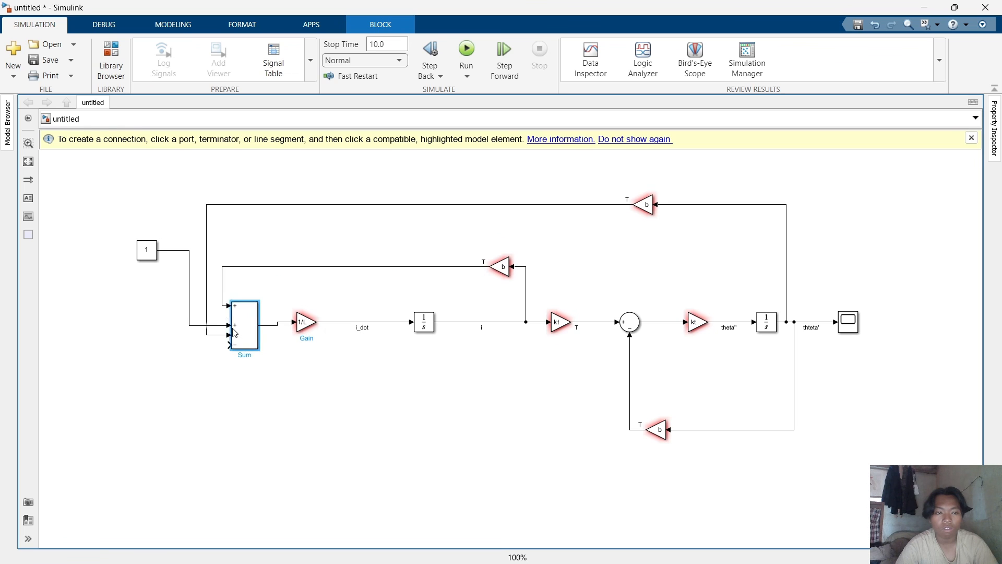
{"action": "left_click", "coordinate": [280, 368]}
{"action": "double_click", "coordinate": [283, 360]}
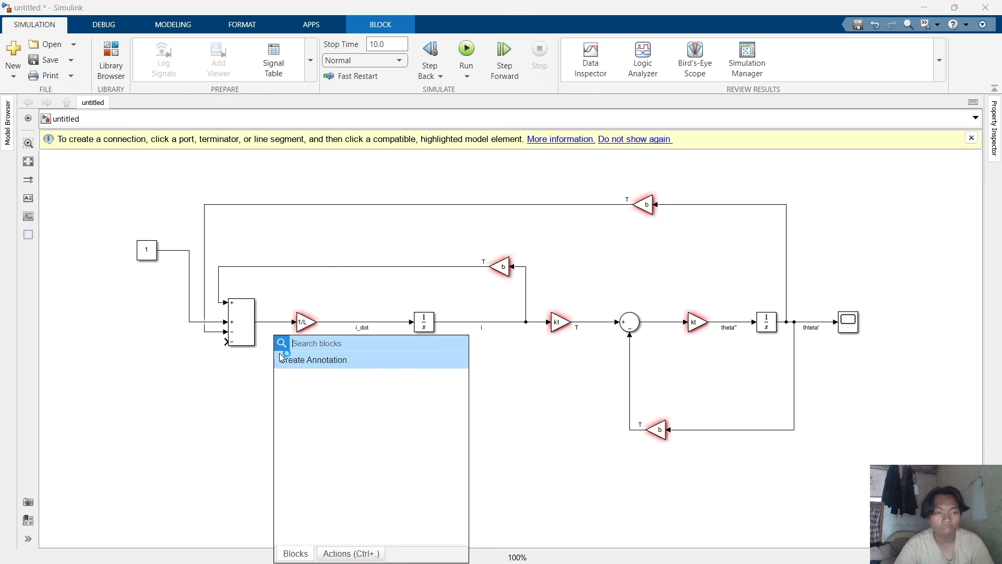
{"action": "left_click", "coordinate": [220, 379]}
{"action": "key", "text": "ctrl+z"}
{"action": "key", "text": "ctrl+z"}
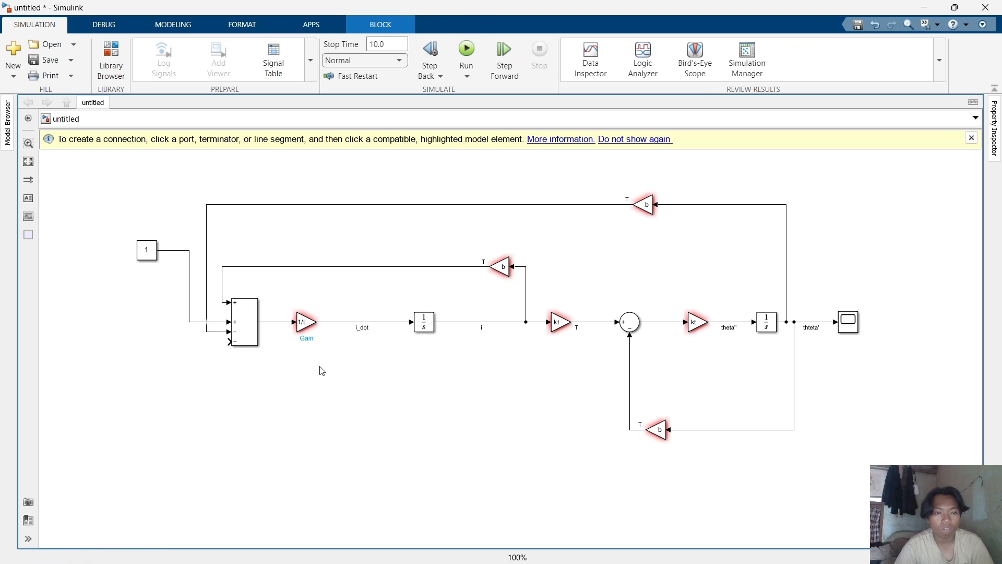
Connect the middle b Gain's output to the large Sum block's lowest input.
{"action": "left_click", "coordinate": [492, 270]}
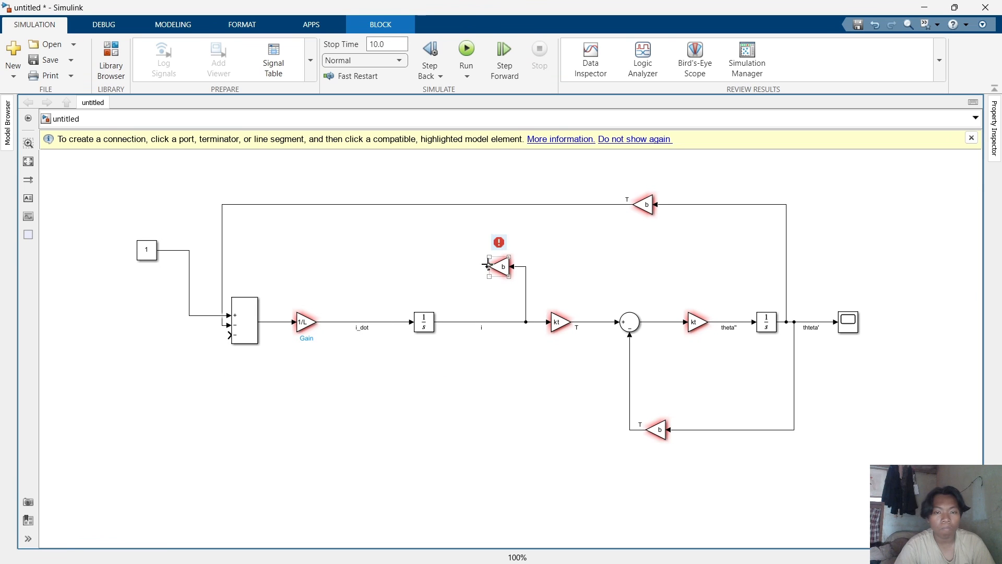
{"action": "left_click_drag", "start_coordinate": [487, 266], "coordinate": [232, 334]}
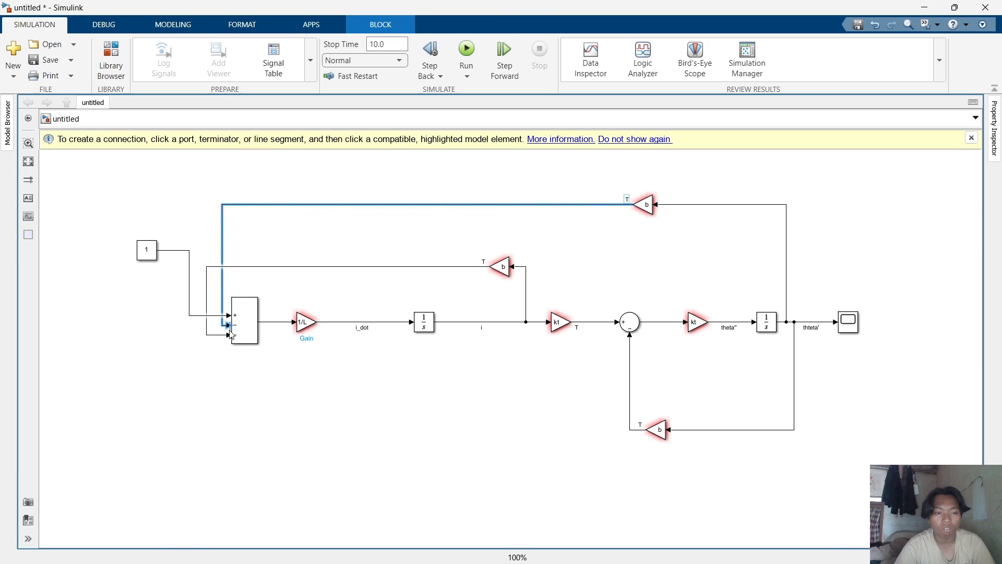
{"action": "left_click", "coordinate": [250, 393]}
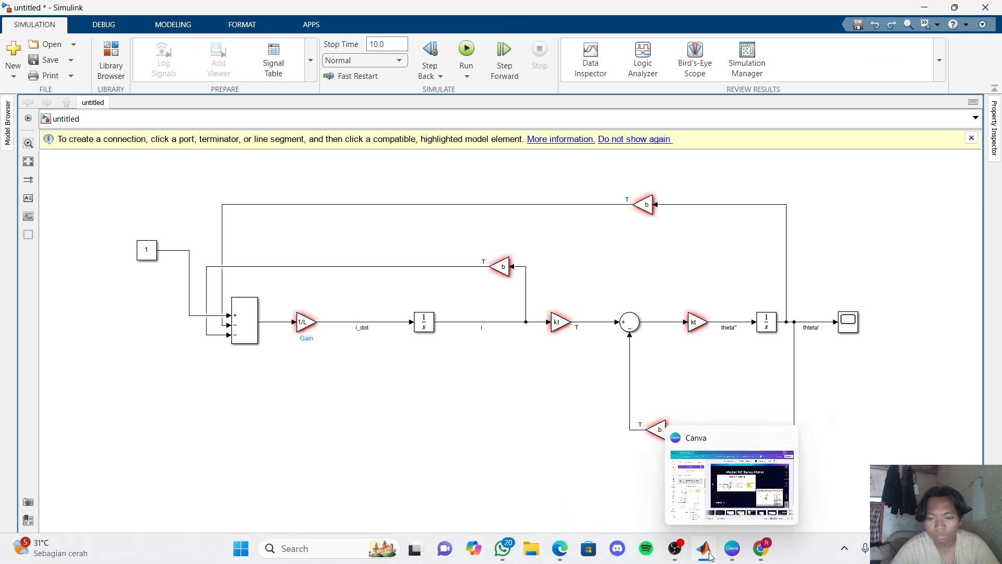
Switch to the completed jajal model and review the motor parameter script coba.m in MATLAB.
{"action": "left_click", "coordinate": [675, 548]}
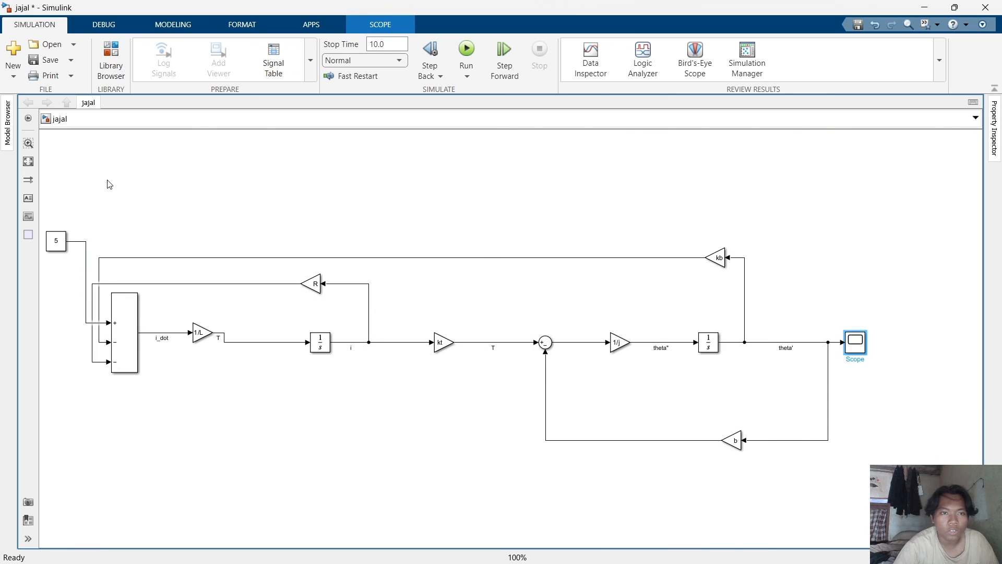
{"action": "mouse_move", "coordinate": [703, 547]}
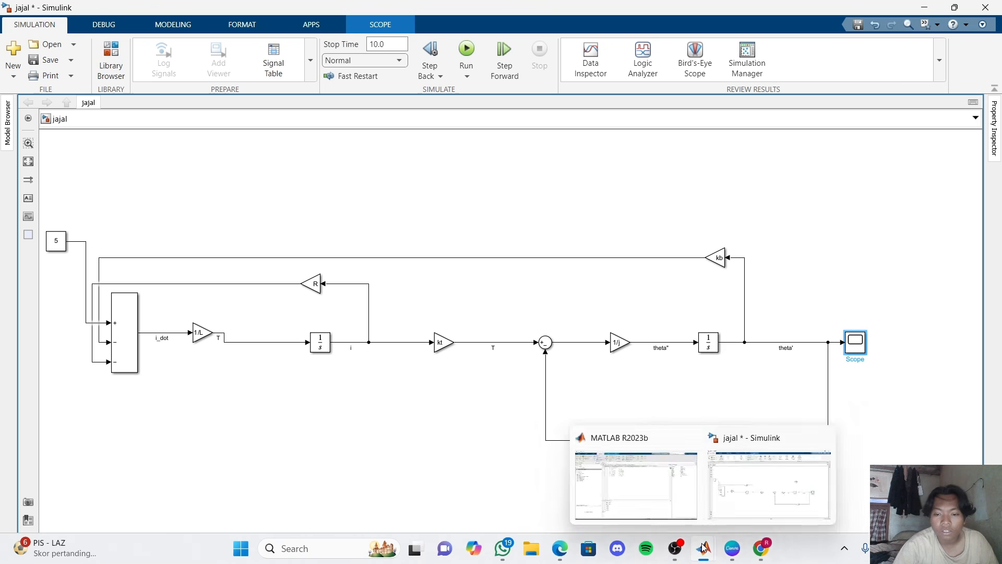
{"action": "left_click", "coordinate": [670, 506]}
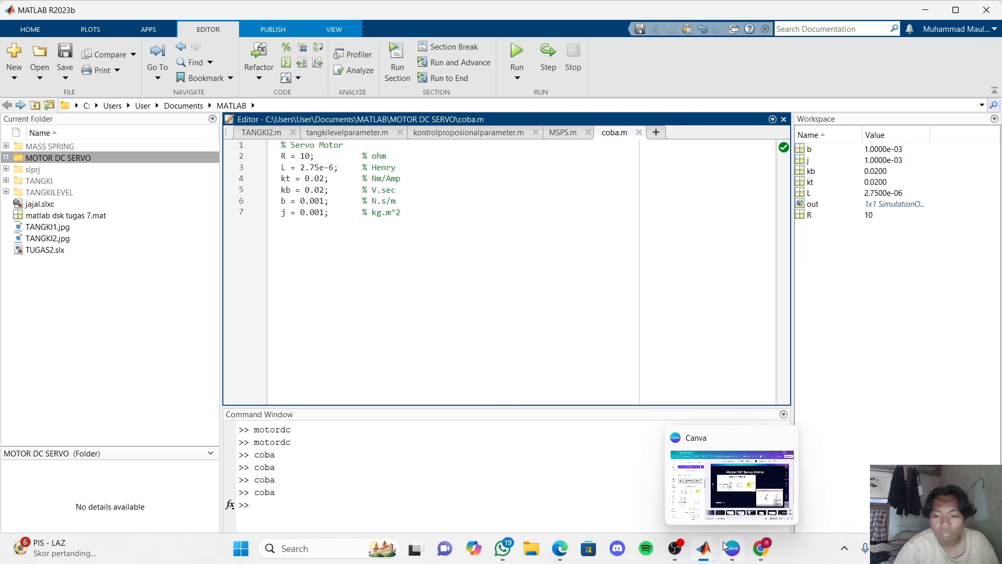
{"action": "mouse_move", "coordinate": [718, 547]}
{"action": "left_click", "coordinate": [753, 515]}
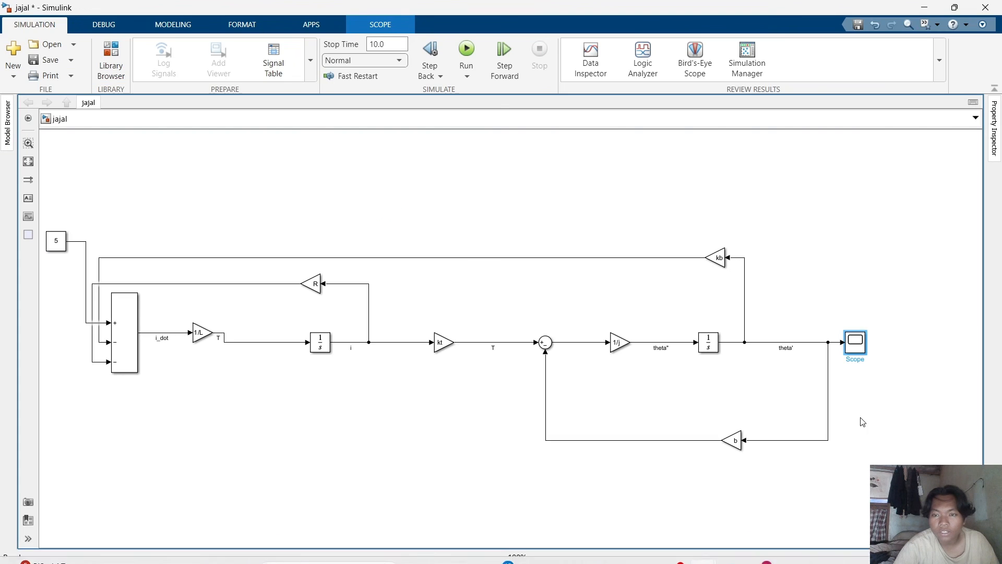
Run the jajal model's simulation and open its Scope window.
{"action": "left_click", "coordinate": [470, 61]}
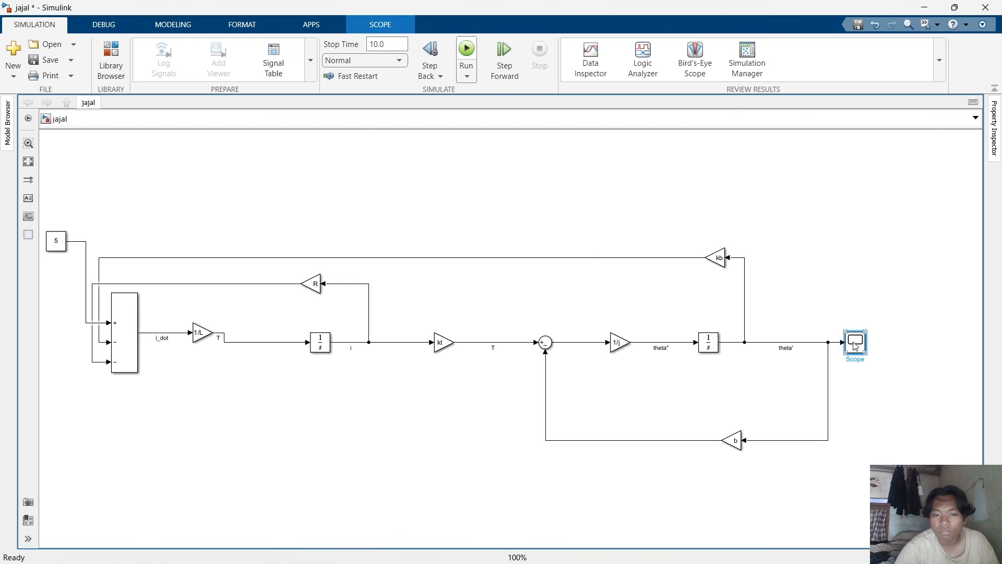
{"action": "double_click", "coordinate": [856, 346]}
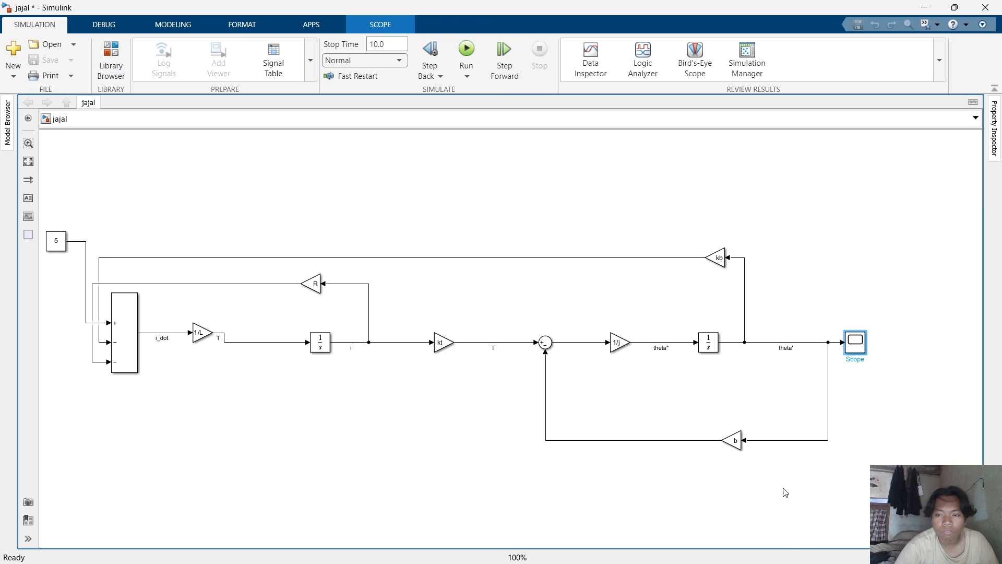
{"action": "mouse_move", "coordinate": [712, 549]}
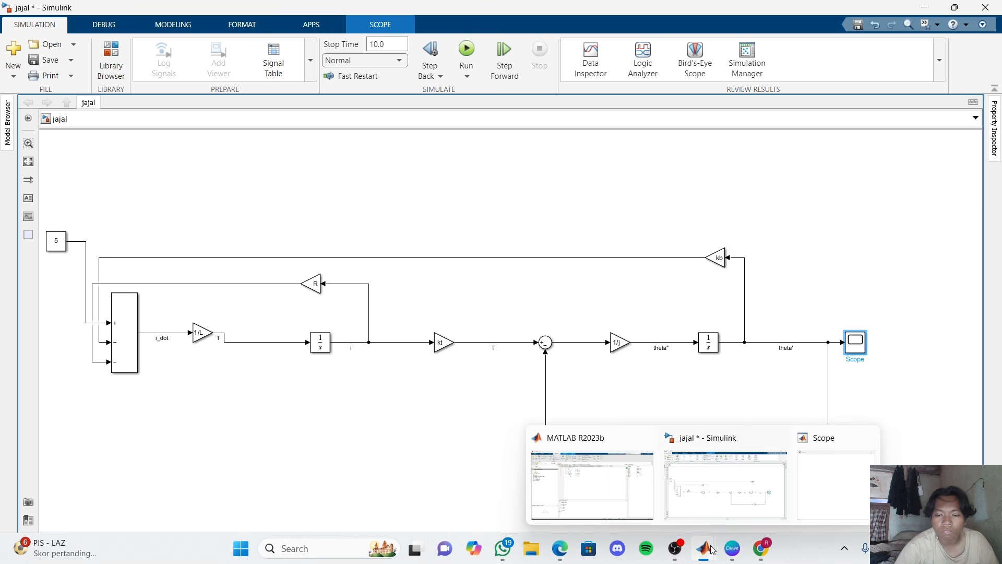
{"action": "left_click", "coordinate": [814, 502]}
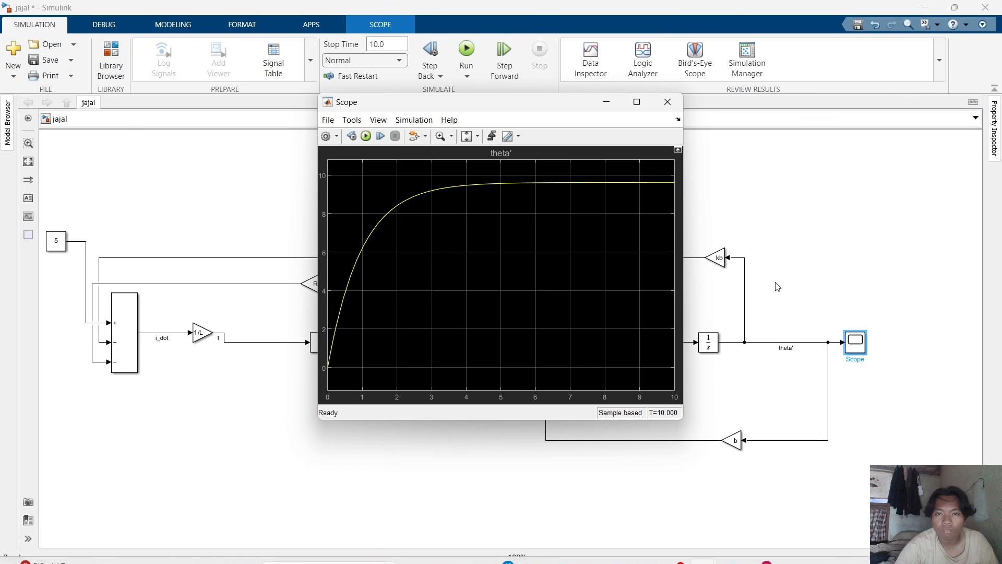
{"action": "left_click_drag", "start_coordinate": [542, 111], "coordinate": [625, 129]}
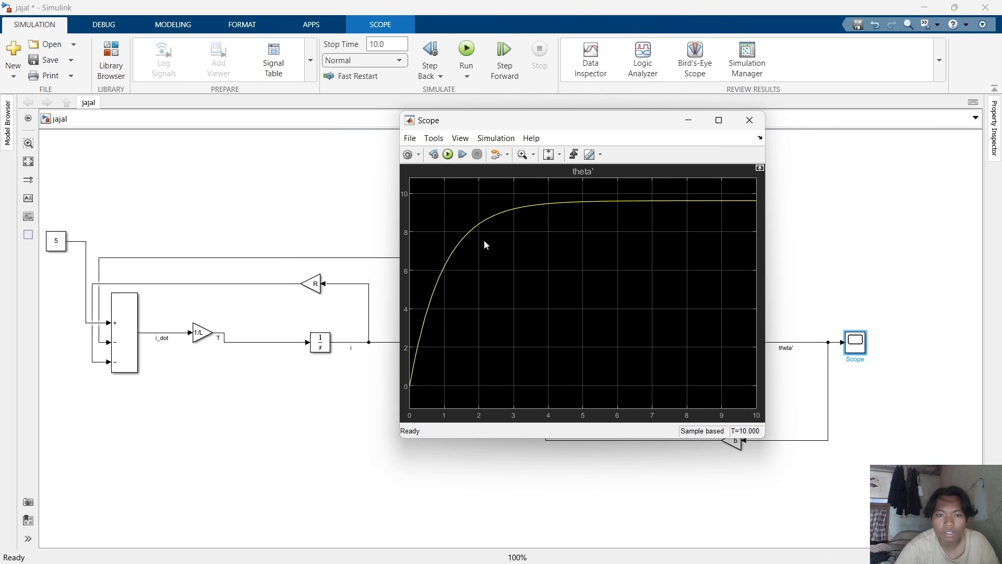
Autoscale the Scope axes and zoom into a region of the theta' response curve.
{"action": "left_click", "coordinate": [558, 156]}
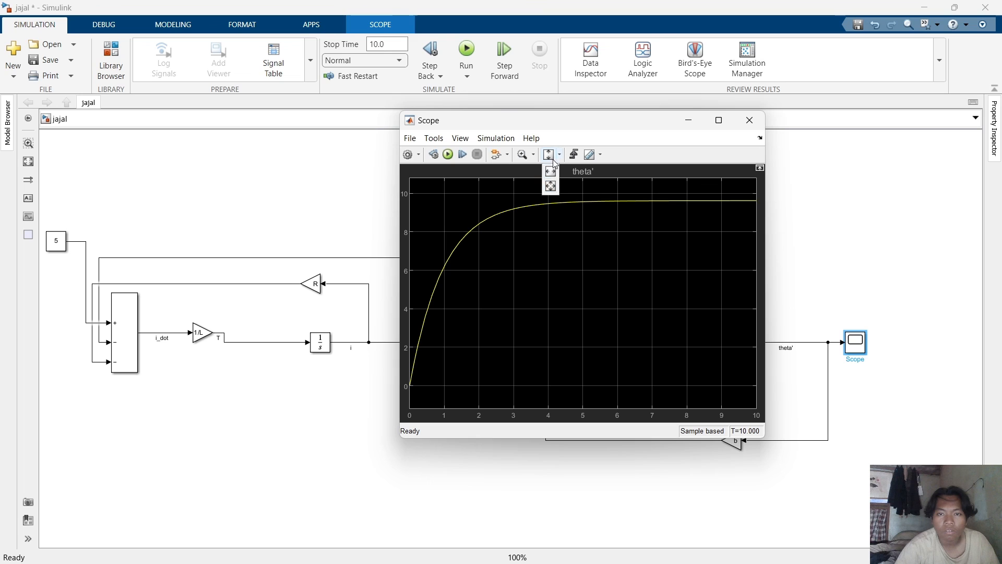
{"action": "left_click", "coordinate": [551, 186]}
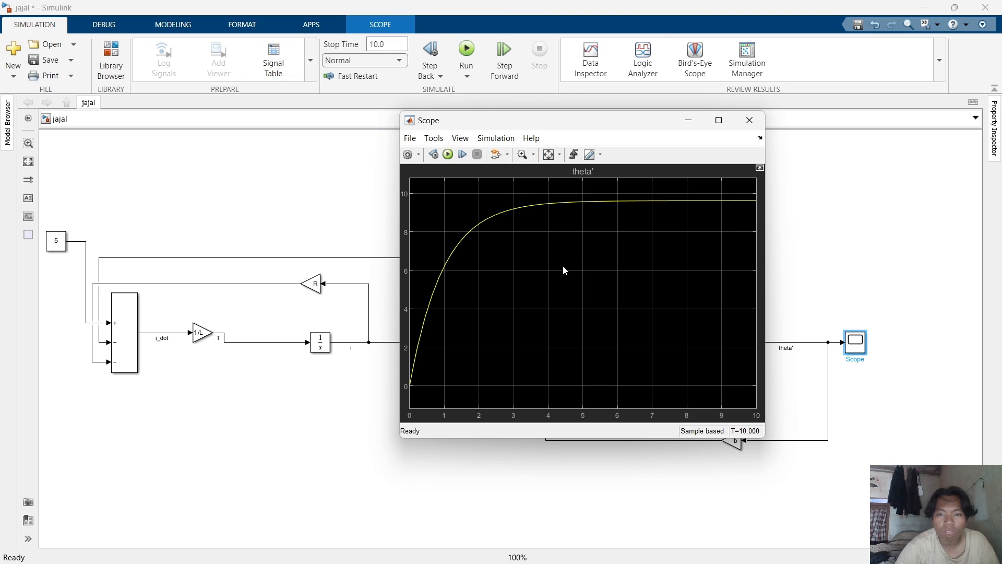
{"action": "left_click", "coordinate": [522, 154]}
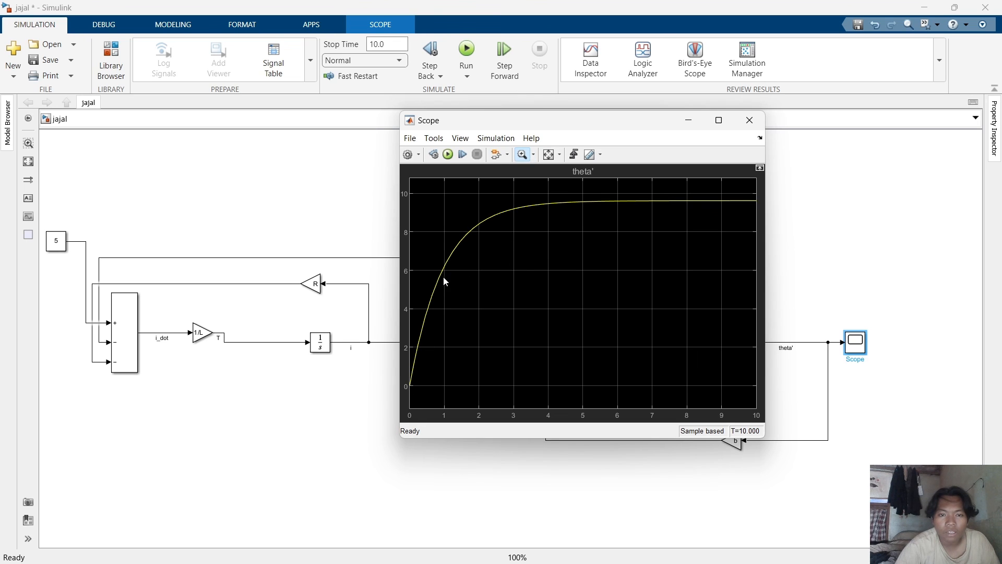
{"action": "left_click_drag", "start_coordinate": [503, 262], "coordinate": [553, 247]}
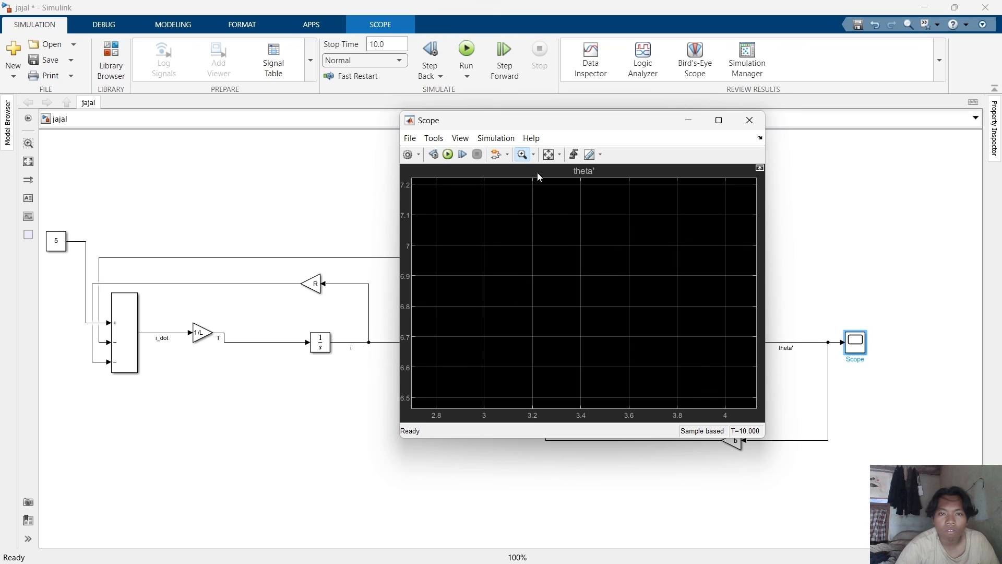
{"action": "left_click_drag", "start_coordinate": [575, 271], "coordinate": [474, 221]}
Switch the Scope to time-axis zoom and zoom horizontally into the theta' curve.
{"action": "left_click", "coordinate": [533, 156]}
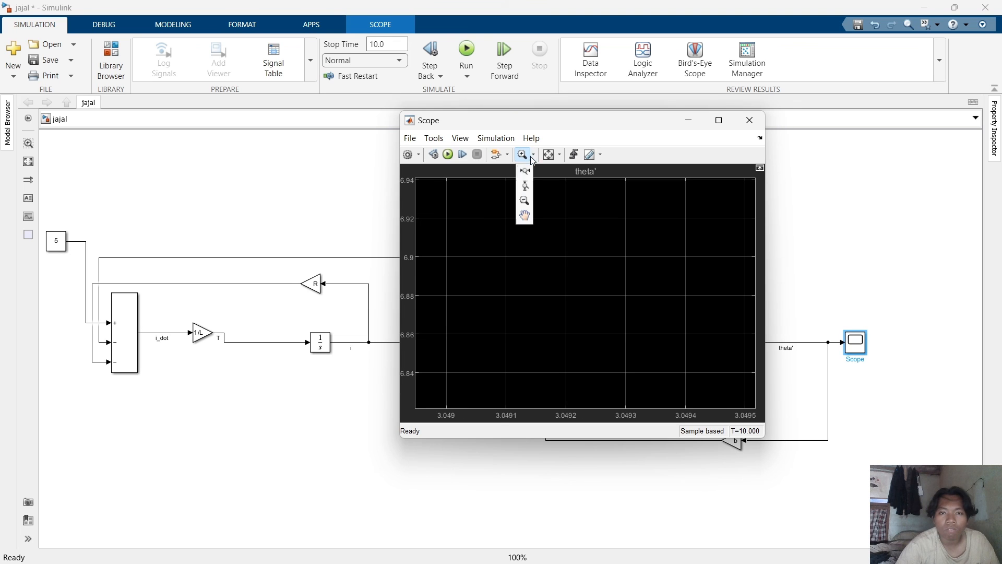
{"action": "left_click", "coordinate": [524, 199]}
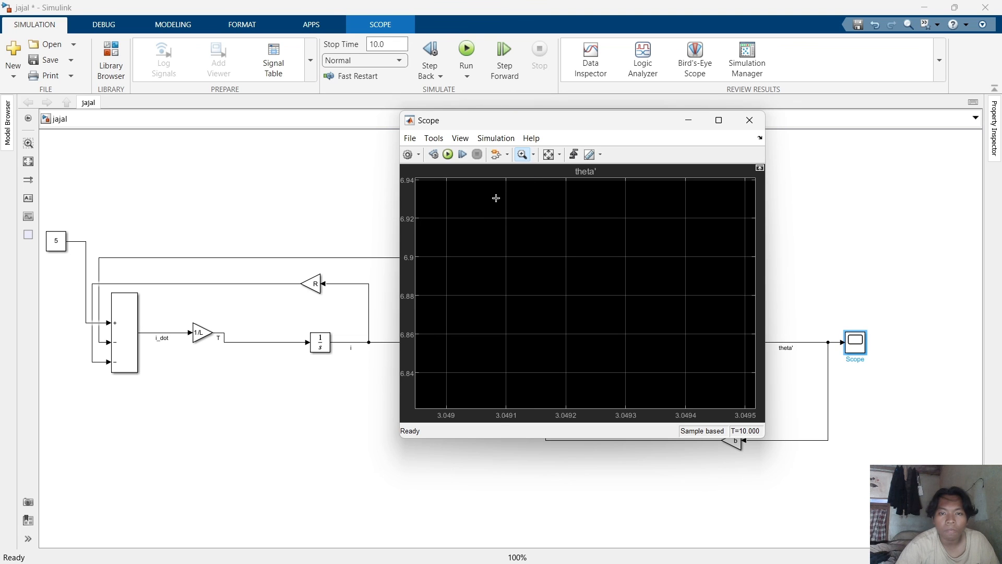
{"action": "left_click", "coordinate": [522, 156]}
{"action": "left_click", "coordinate": [534, 156]}
{"action": "left_click", "coordinate": [525, 186]}
{"action": "left_click_drag", "start_coordinate": [528, 262], "coordinate": [590, 261]}
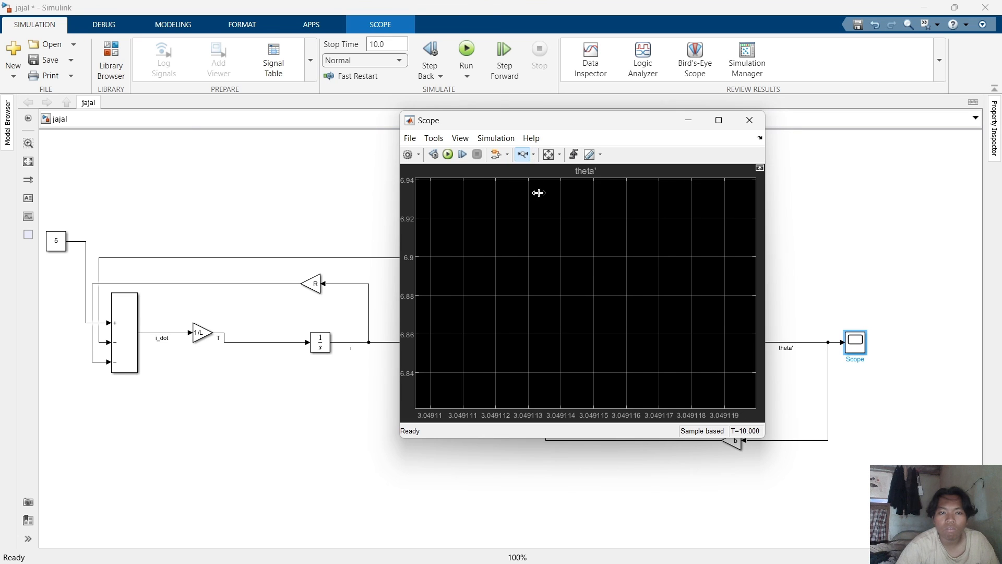
{"action": "left_click_drag", "start_coordinate": [469, 228], "coordinate": [557, 234]}
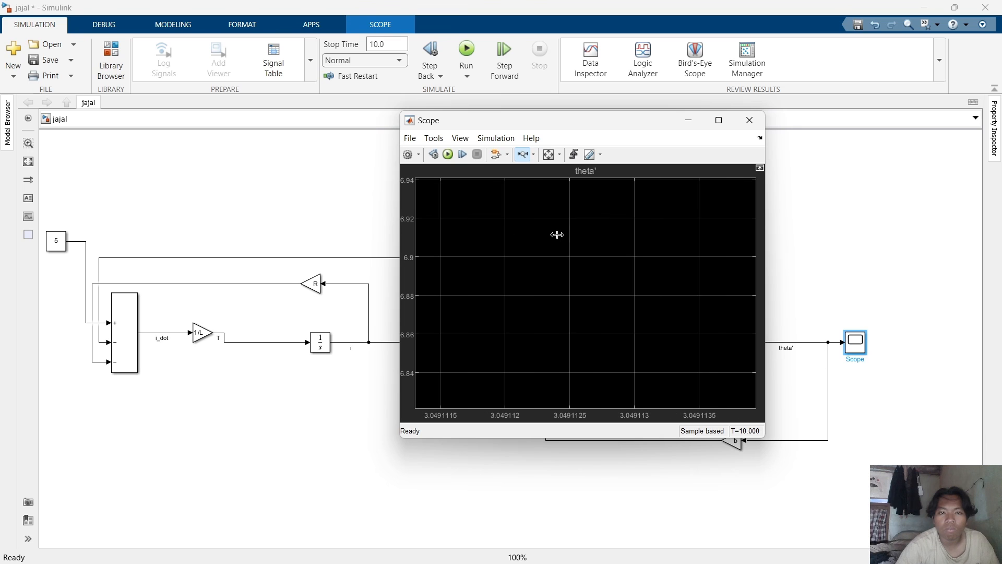
Zoom out of the theta' plot in the Scope step by step.
{"action": "left_click", "coordinate": [533, 155]}
{"action": "left_click", "coordinate": [522, 201]}
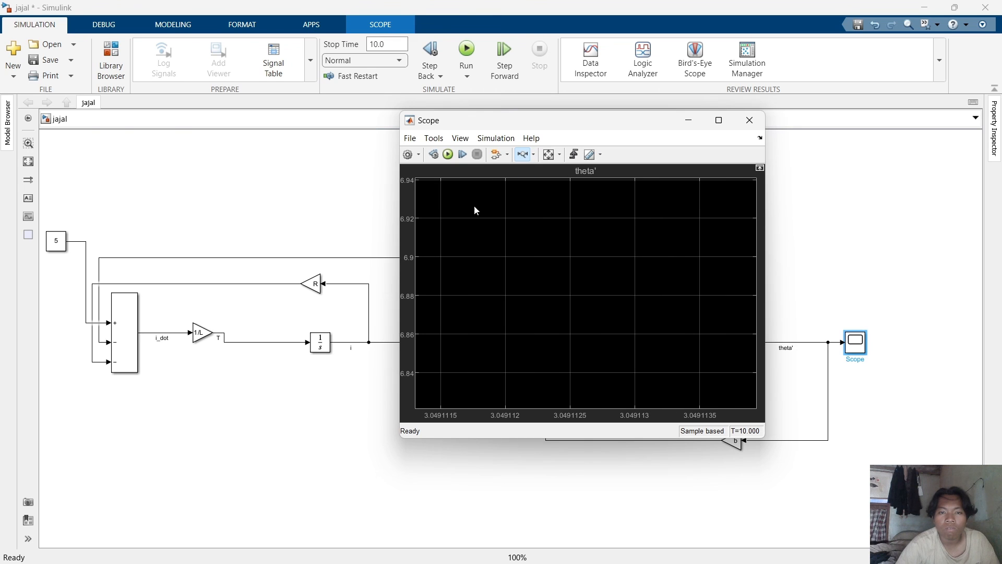
{"action": "left_click", "coordinate": [469, 340]}
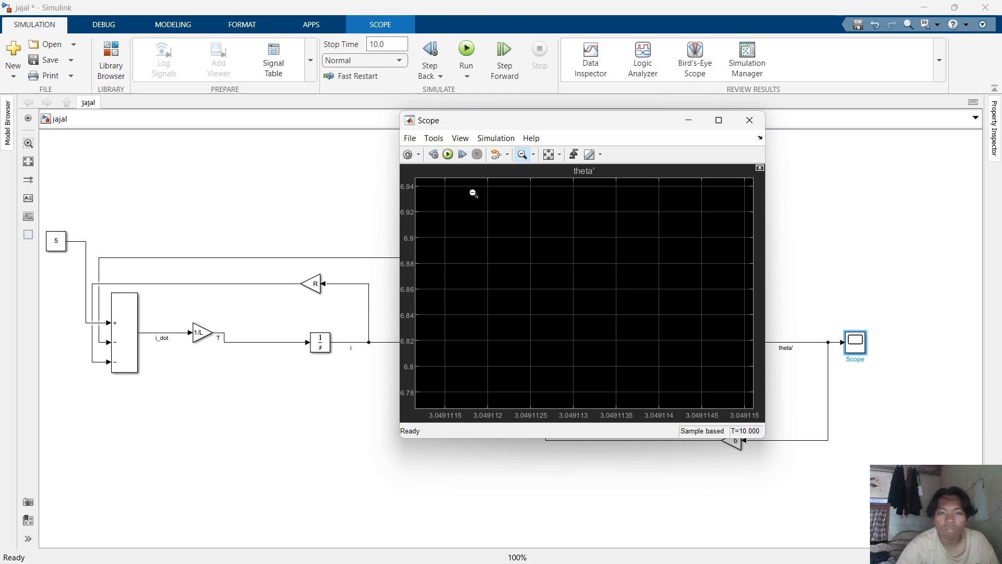
{"action": "left_click", "coordinate": [480, 339]}
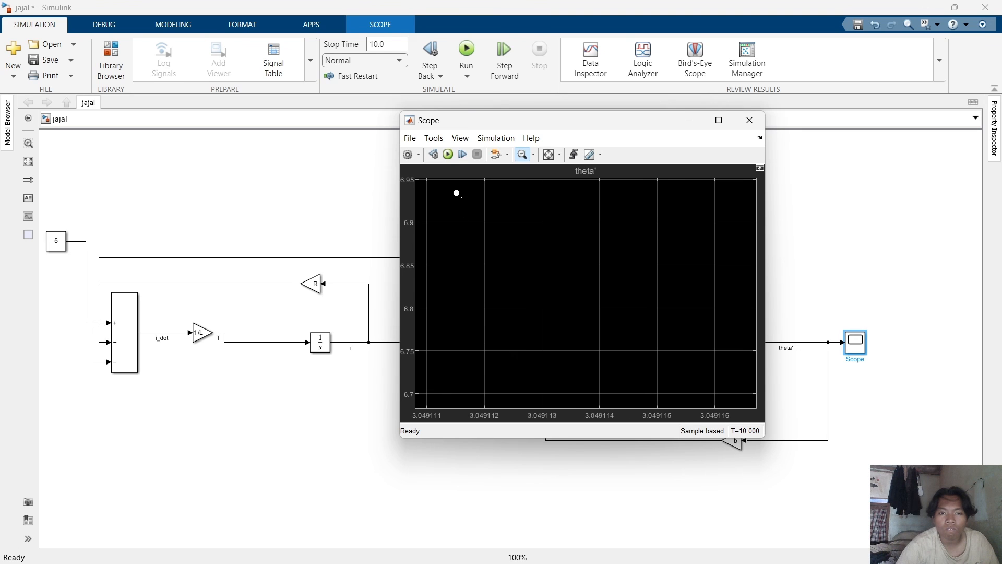
{"action": "left_click", "coordinate": [462, 326]}
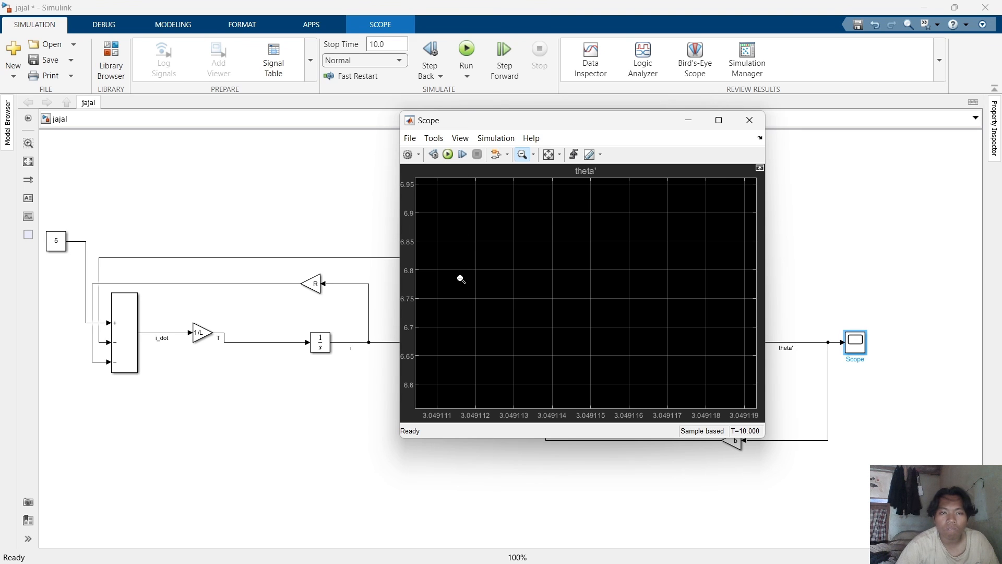
{"action": "left_click", "coordinate": [473, 327]}
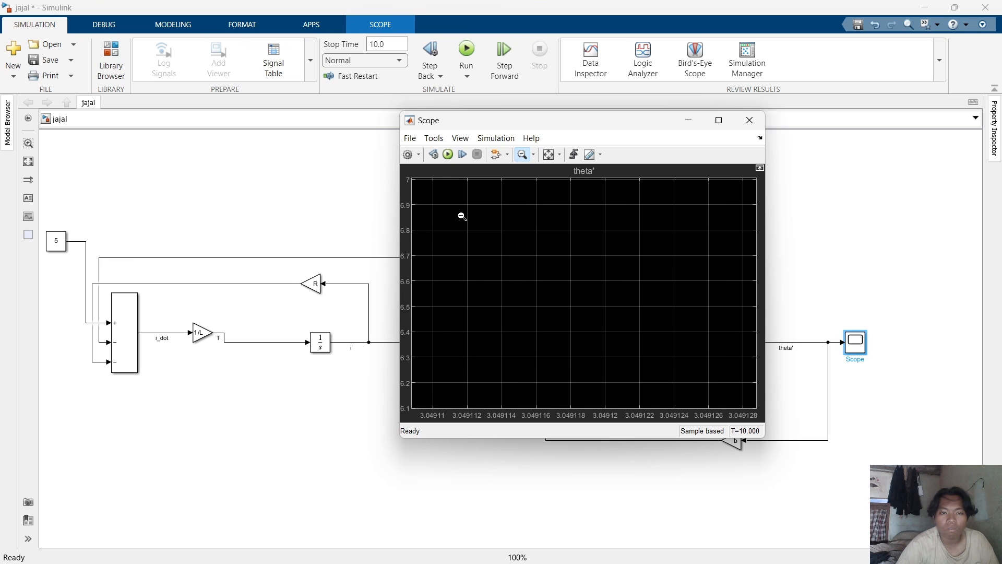
Continue zooming out along the theta' plot in the Scope in several steps.
{"action": "left_click", "coordinate": [462, 310]}
{"action": "left_click", "coordinate": [460, 299]}
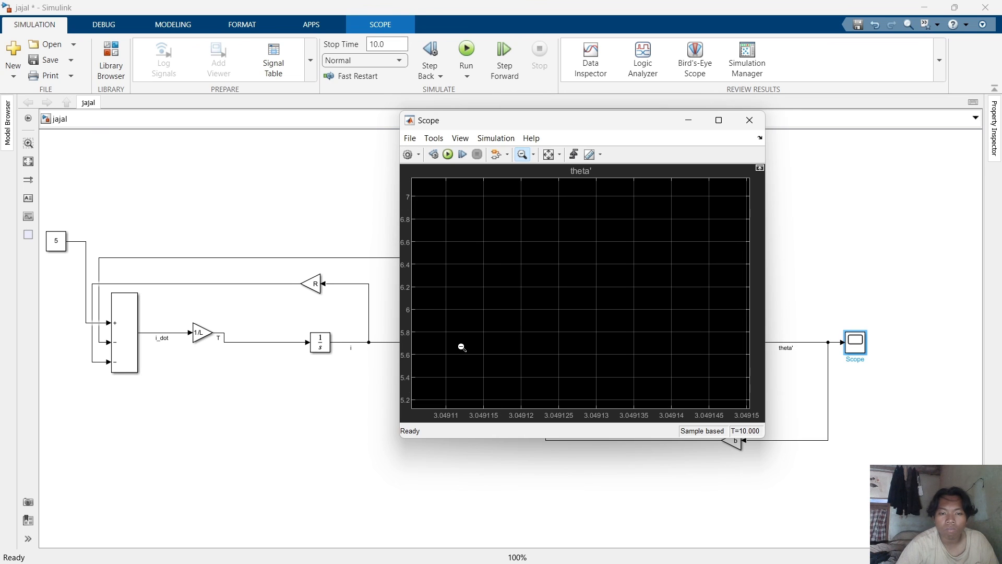
{"action": "left_click", "coordinate": [476, 347]}
{"action": "left_click", "coordinate": [515, 370]}
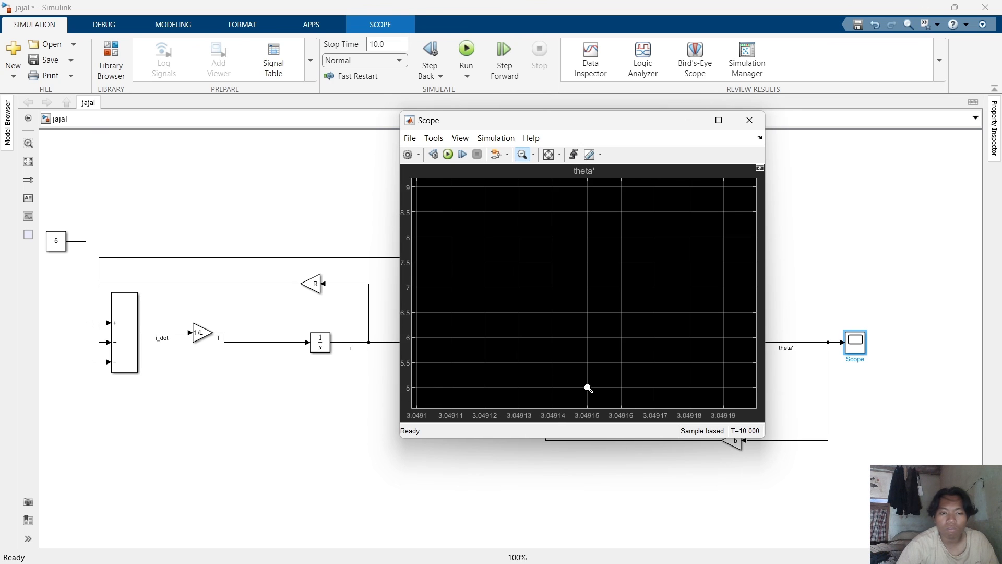
{"action": "left_click", "coordinate": [444, 352]}
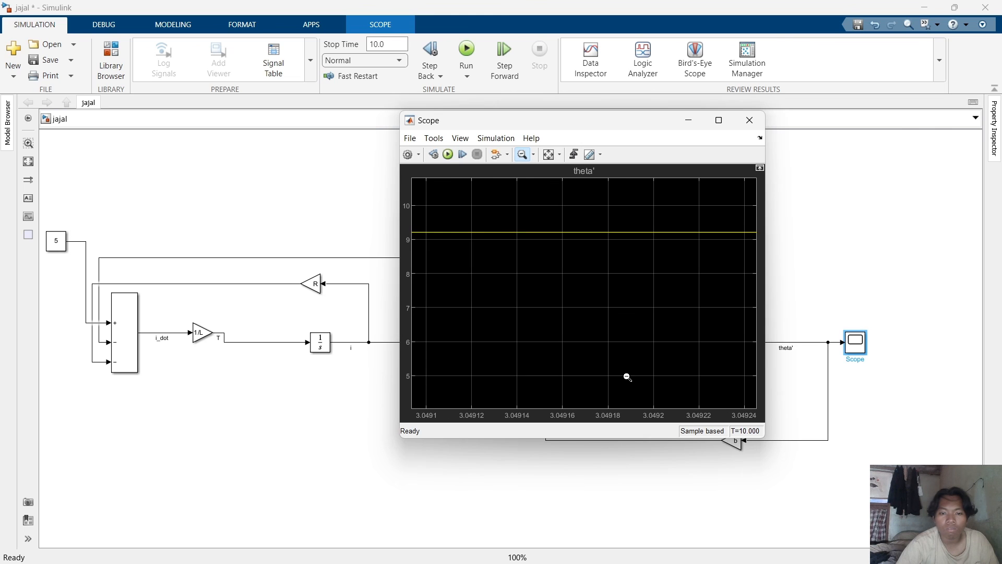
{"action": "left_click", "coordinate": [549, 349]}
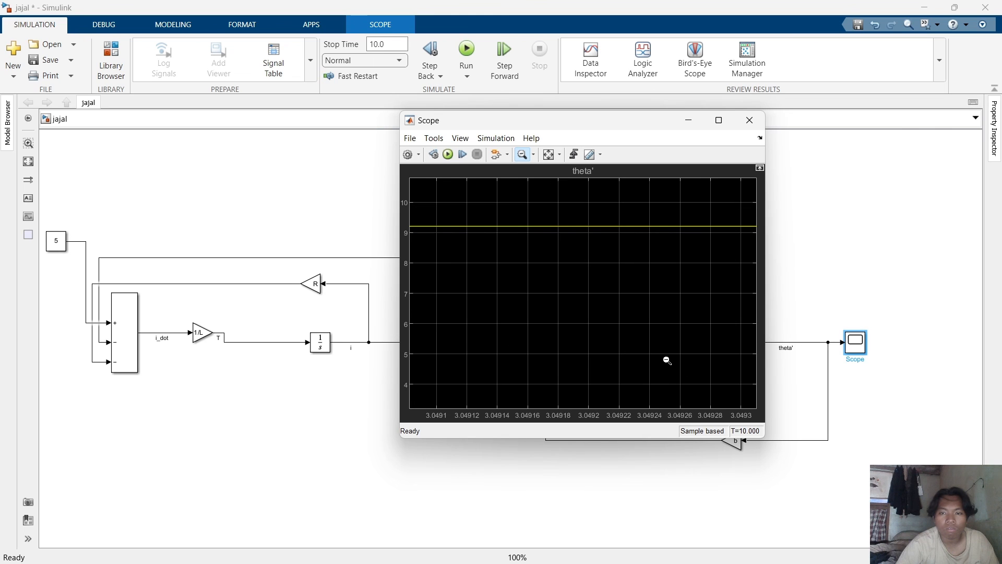
{"action": "left_click", "coordinate": [472, 324]}
{"action": "left_click", "coordinate": [580, 357]}
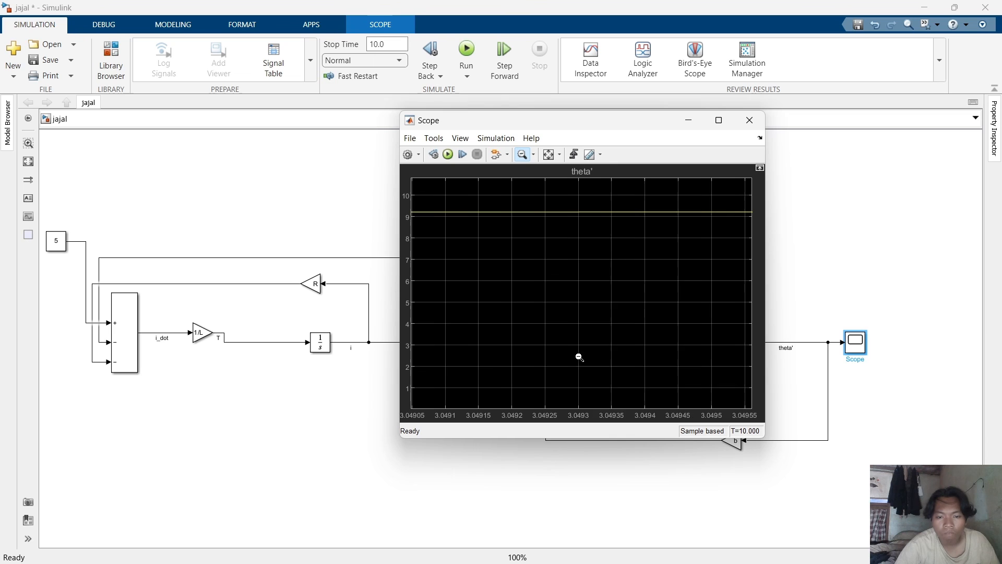
{"action": "left_click", "coordinate": [492, 390]}
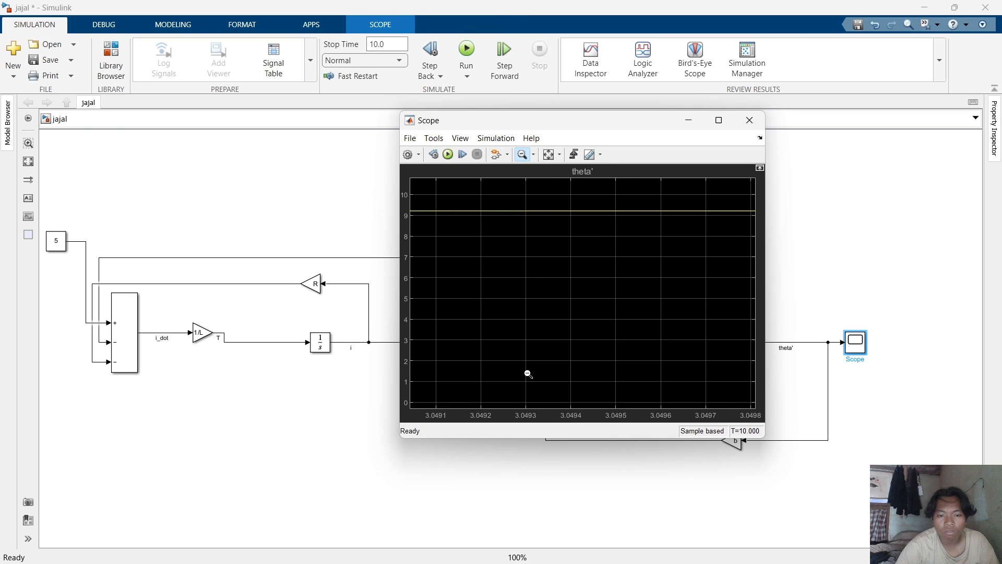
{"action": "left_click", "coordinate": [666, 378]}
{"action": "left_click", "coordinate": [650, 365]}
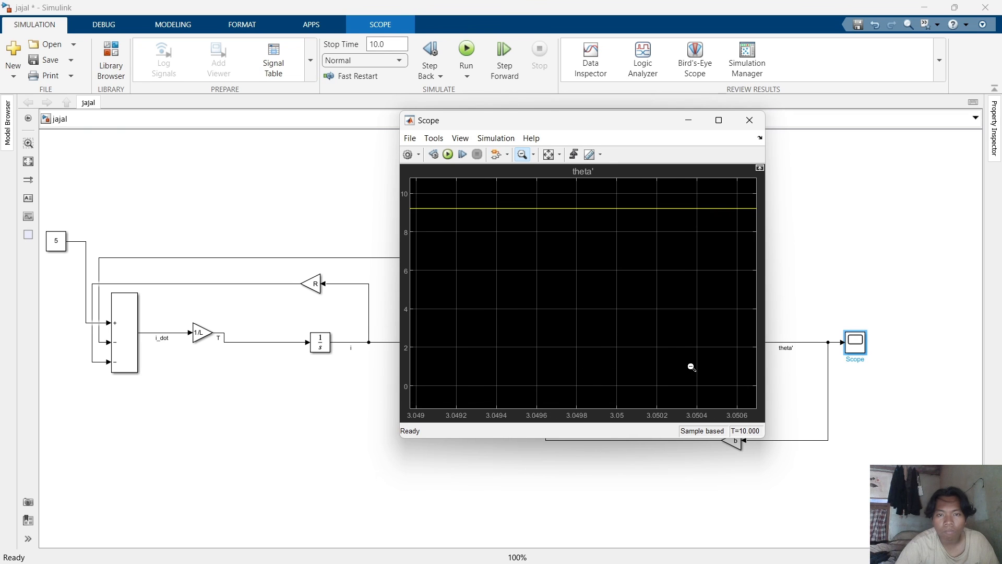
{"action": "left_click", "coordinate": [670, 393]}
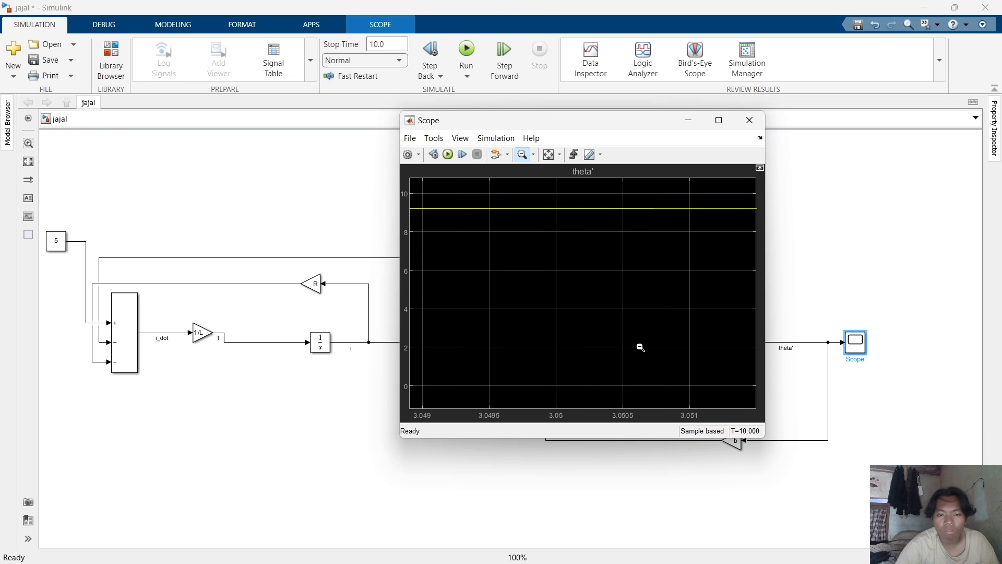
Switch the Scope to horizontal zoom and drag across the theta' plot to zoom into narrow time ranges.
{"action": "left_click", "coordinate": [534, 155]}
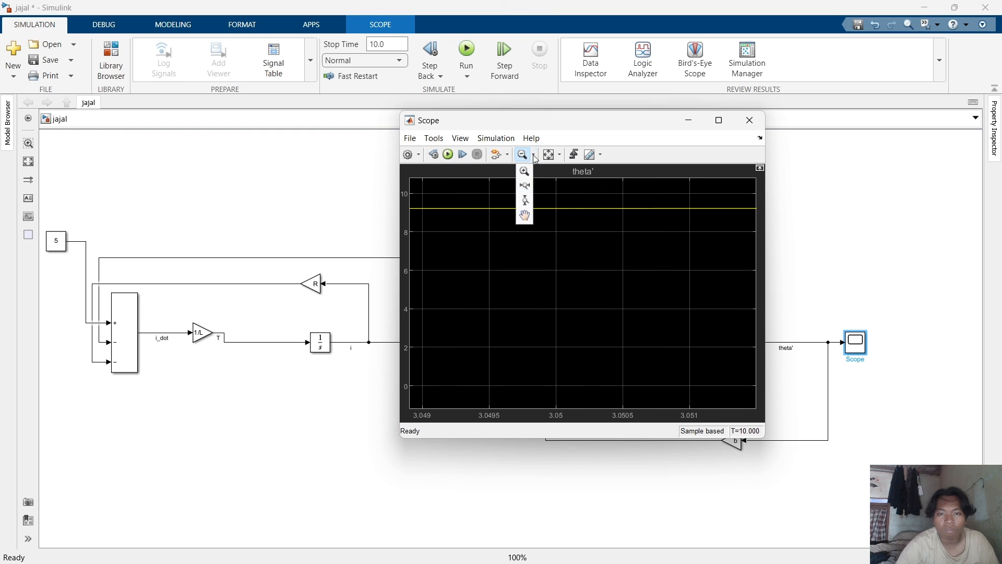
{"action": "left_click", "coordinate": [526, 221]}
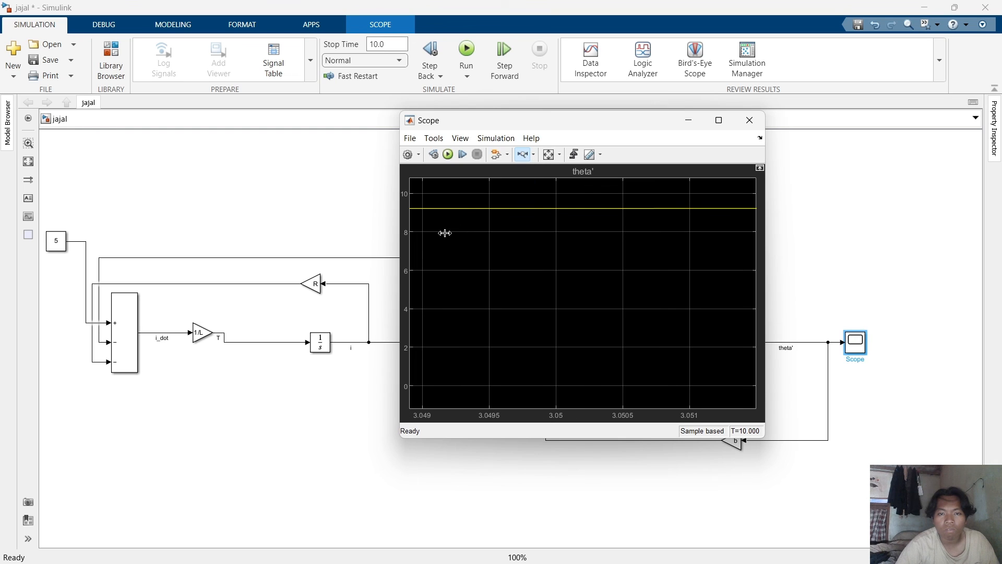
{"action": "left_click_drag", "start_coordinate": [445, 232], "coordinate": [546, 234]}
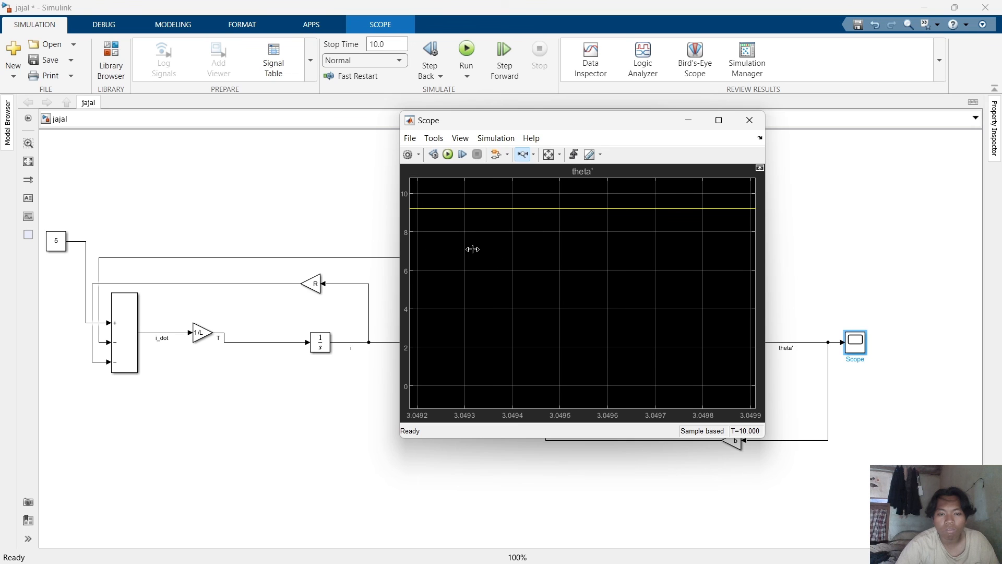
{"action": "left_click_drag", "start_coordinate": [441, 249], "coordinate": [608, 253]}
{"action": "left_click_drag", "start_coordinate": [431, 270], "coordinate": [600, 284]}
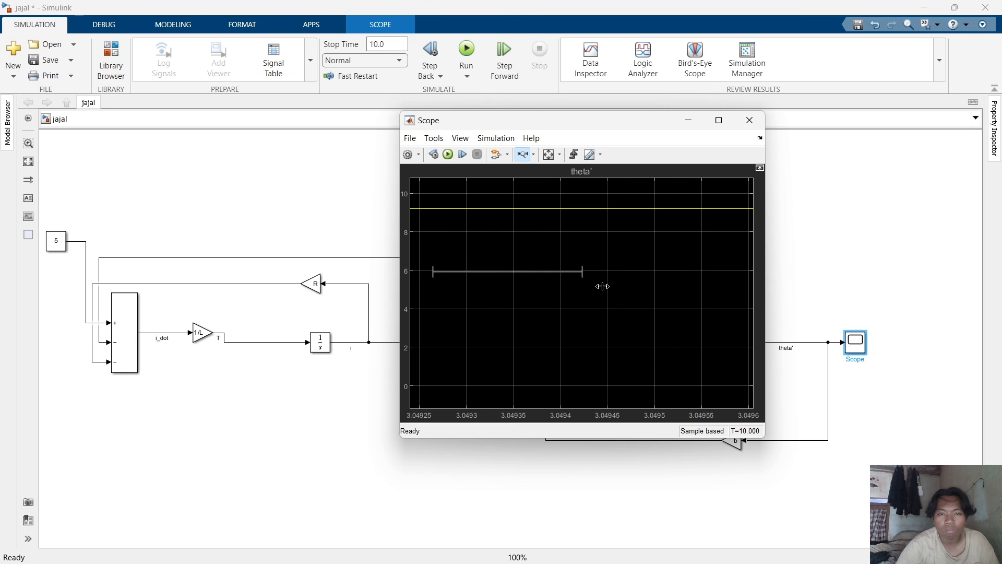
{"action": "left_click", "coordinate": [524, 164], "text": "shift"}
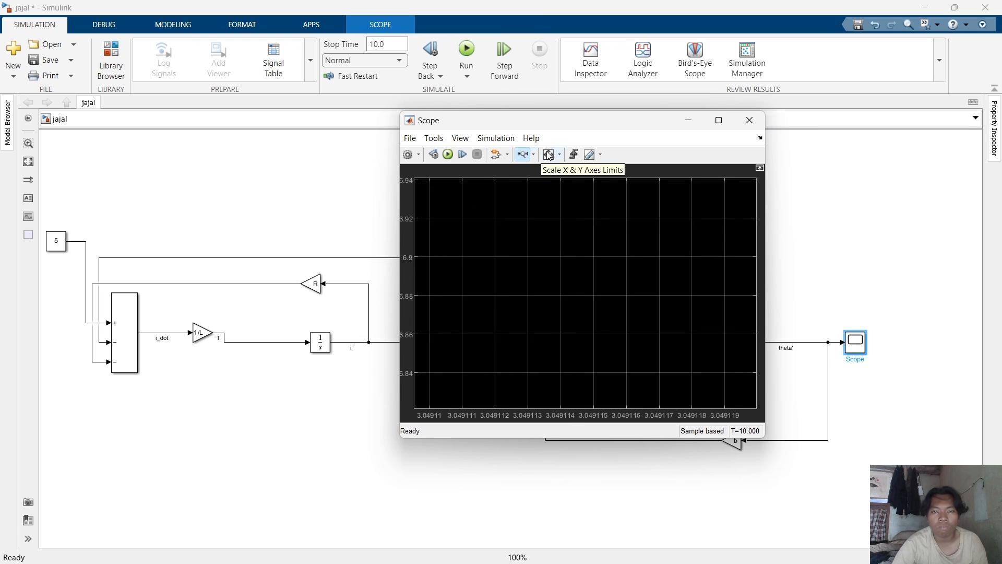
{"action": "left_click", "coordinate": [533, 155]}
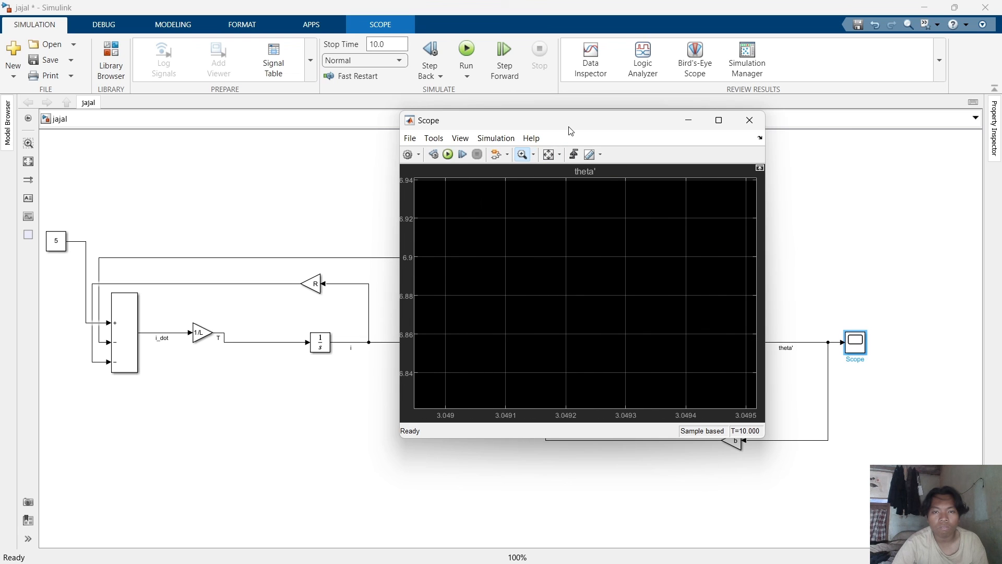
{"action": "key", "text": "ctrl+z"}
{"action": "key", "text": "ctrl+z"}
{"action": "key", "text": "ctrl+z"}
{"action": "key", "text": "ctrl+z"}
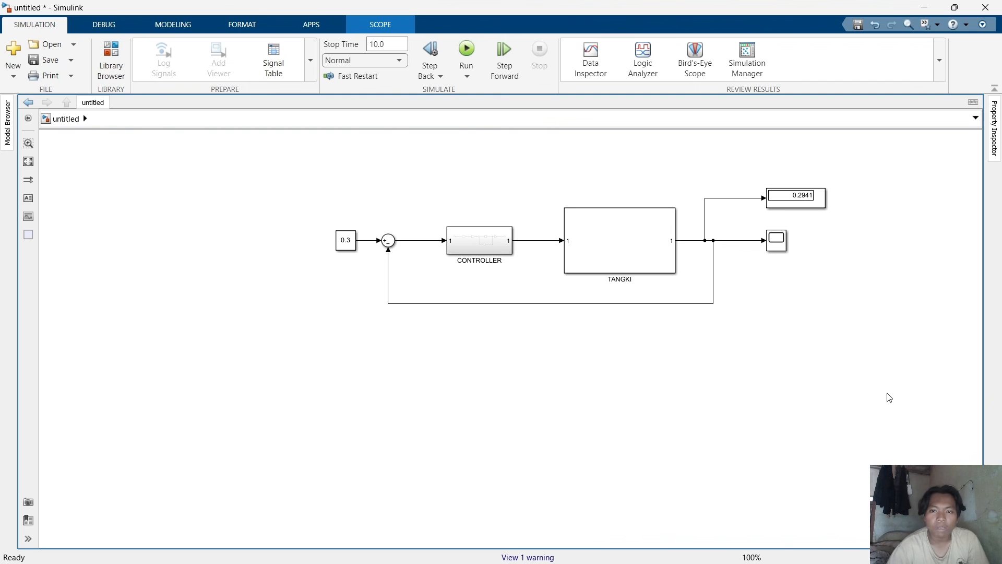
{"action": "left_click", "coordinate": [889, 398]}
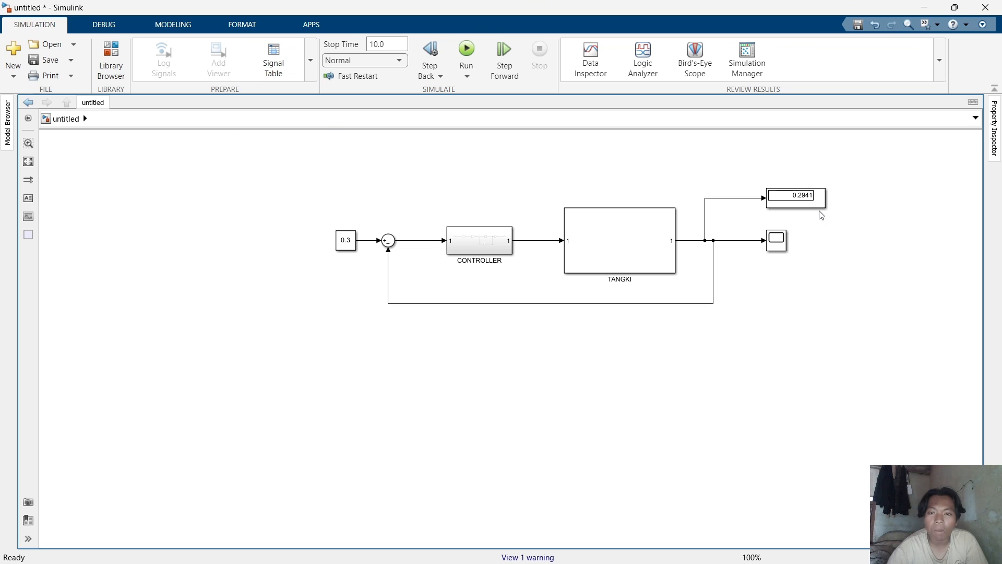
Open the CONTROLLER and TANGKI subsystems in turn to inspect their blocks, returning to the top level each time.
{"action": "left_click", "coordinate": [638, 236]}
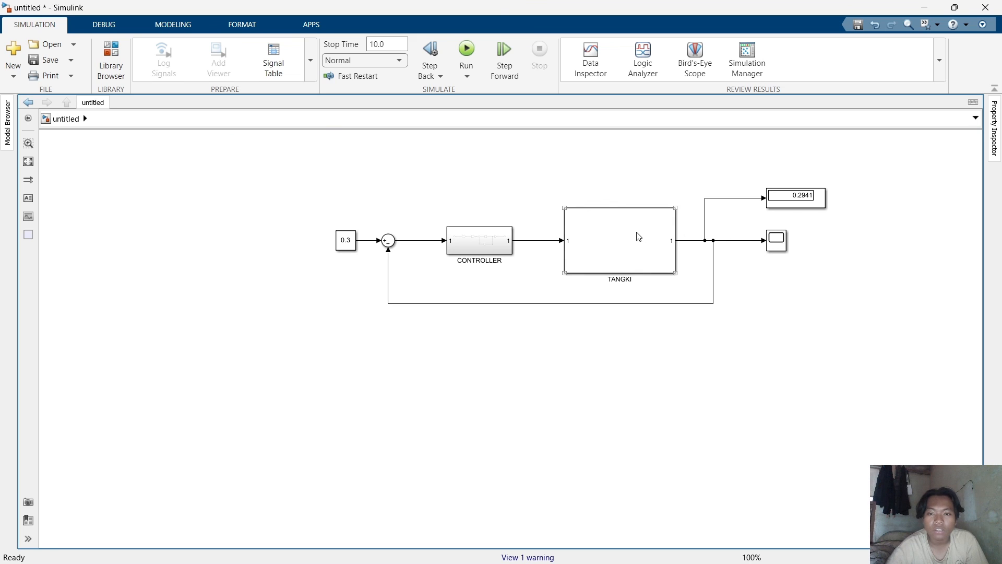
{"action": "double_click", "coordinate": [487, 237]}
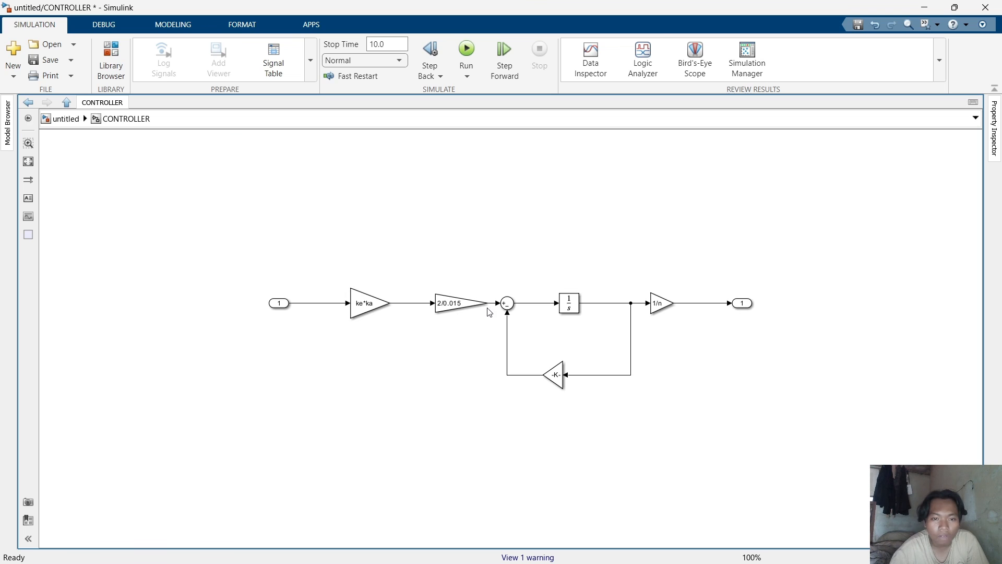
{"action": "left_click", "coordinate": [448, 313]}
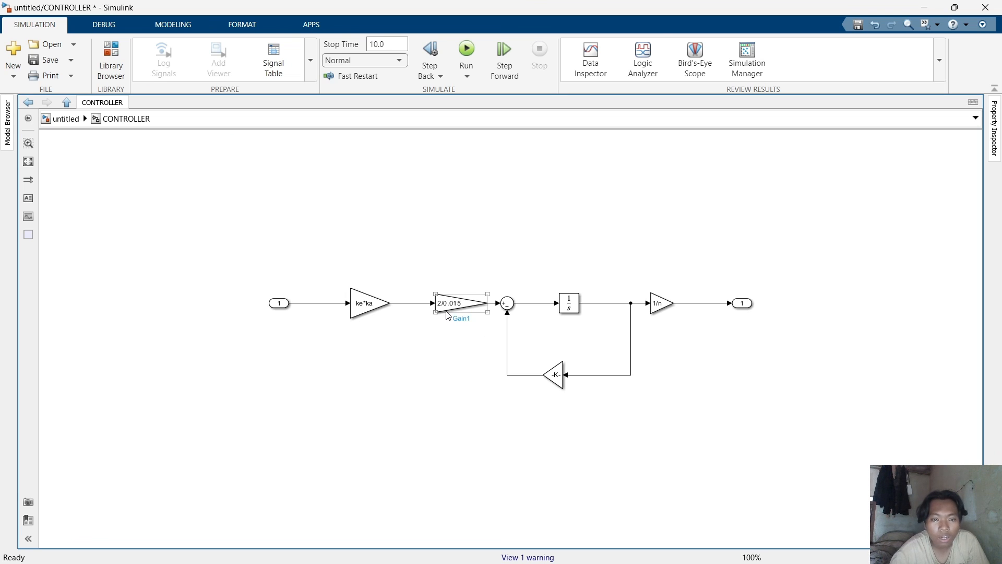
{"action": "left_click", "coordinate": [458, 334]}
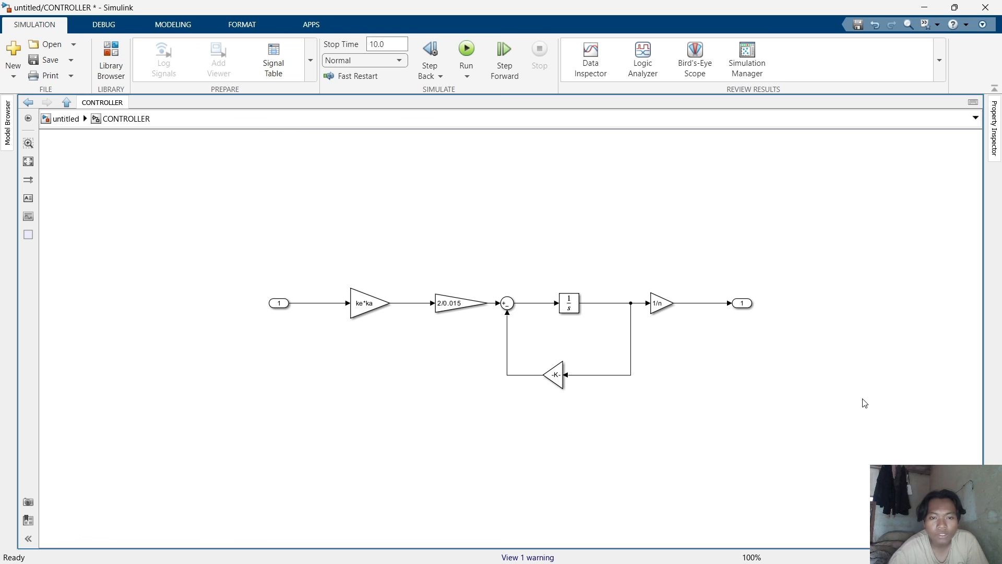
{"action": "left_click", "coordinate": [66, 119]}
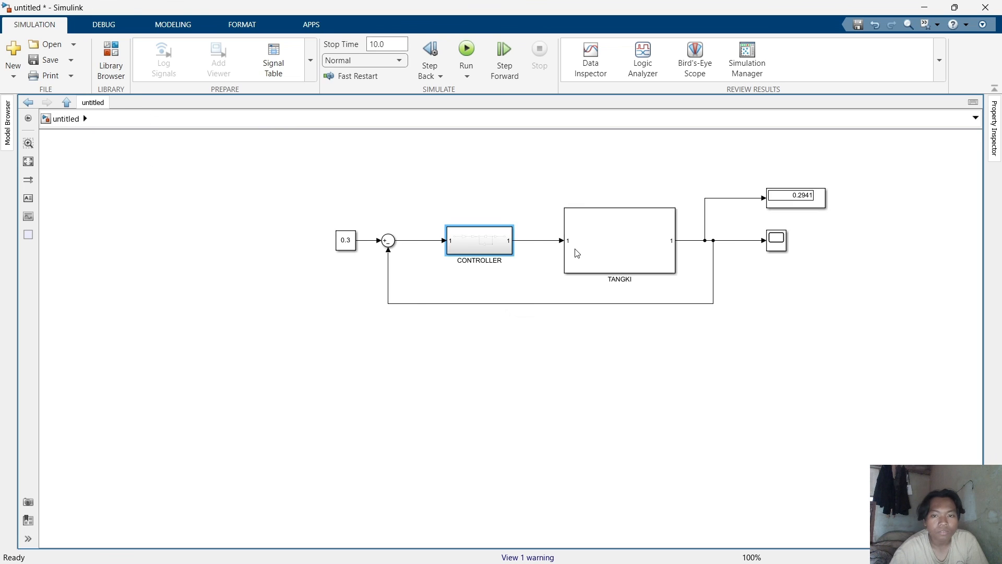
{"action": "double_click", "coordinate": [609, 233]}
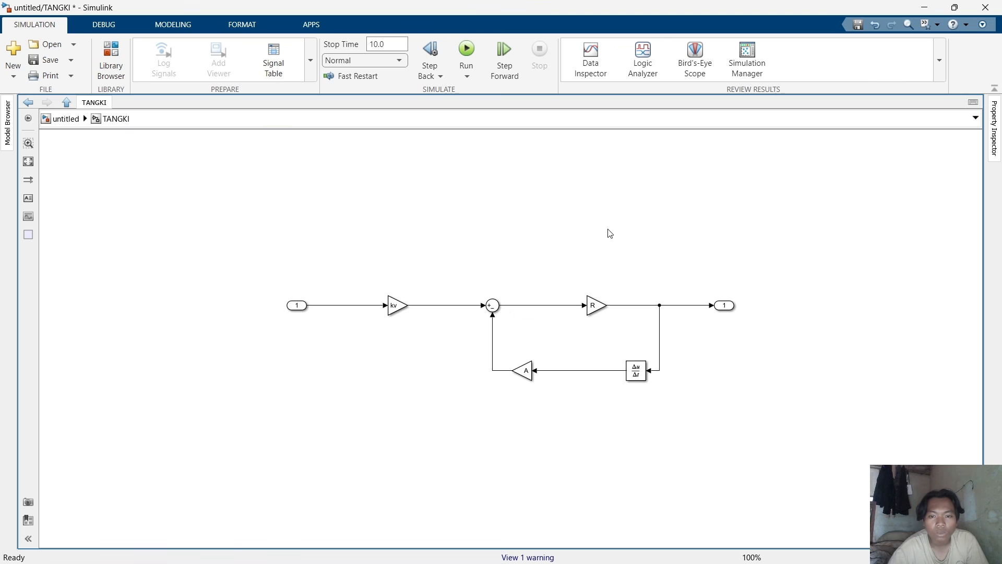
{"action": "left_click", "coordinate": [57, 118]}
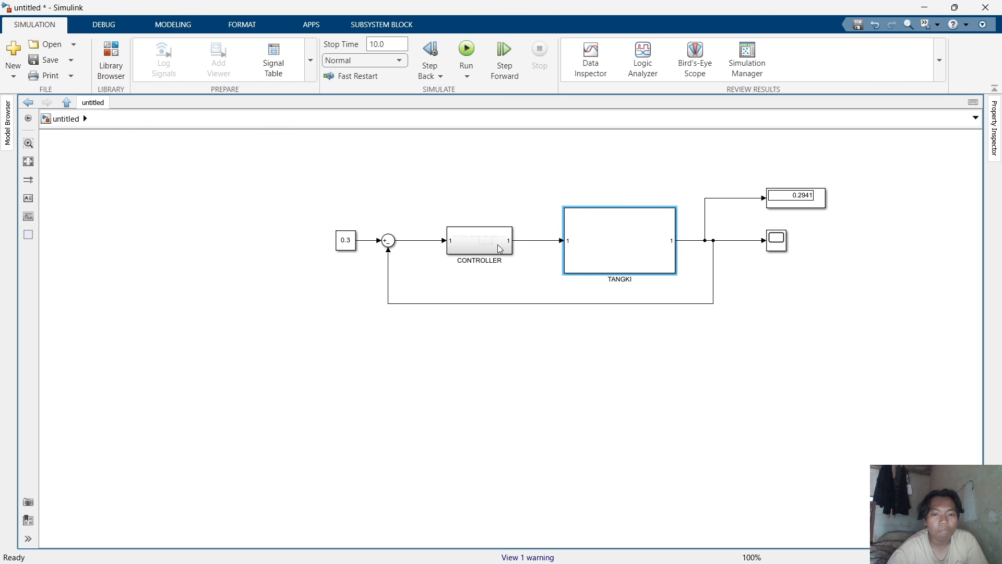
Run the untitled model's simulation and bring up its Scope window.
{"action": "left_click", "coordinate": [718, 407]}
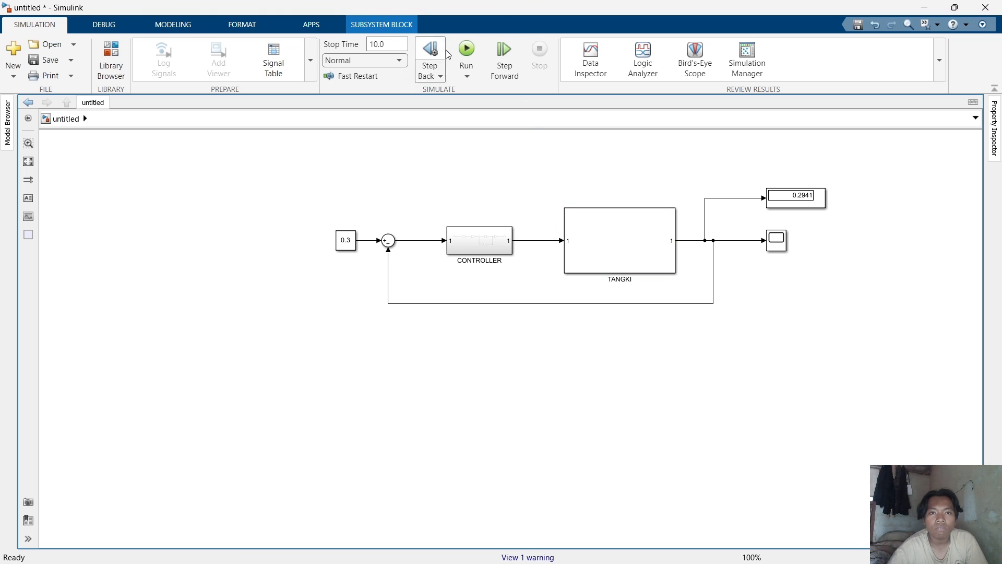
{"action": "left_click", "coordinate": [466, 52]}
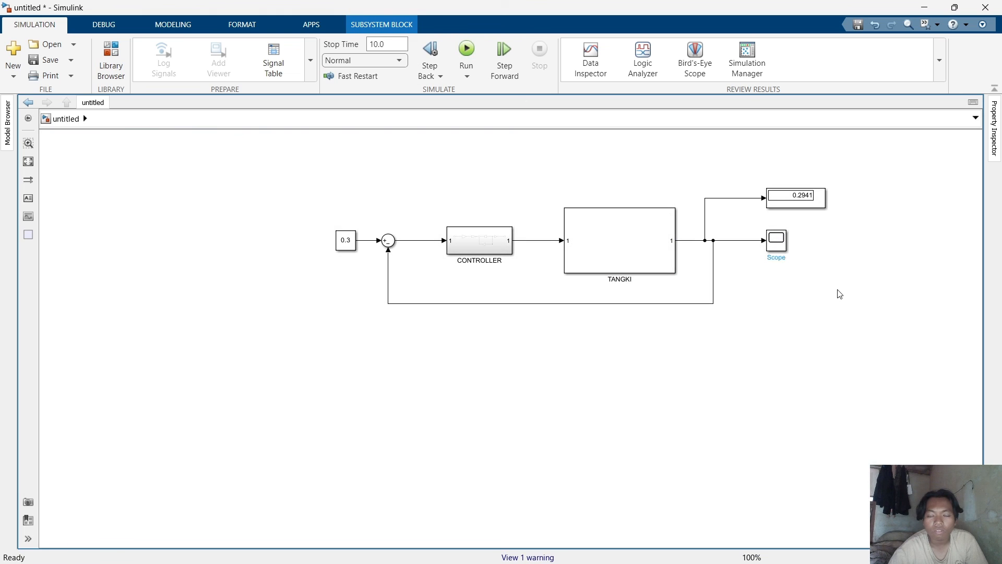
{"action": "mouse_move", "coordinate": [746, 550]}
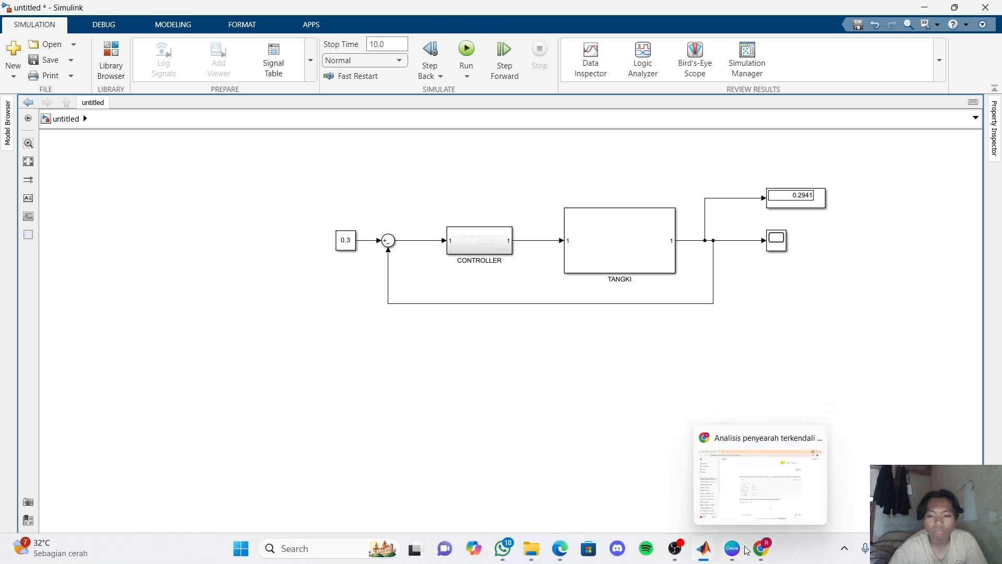
{"action": "mouse_move", "coordinate": [704, 547]}
{"action": "left_click", "coordinate": [864, 496]}
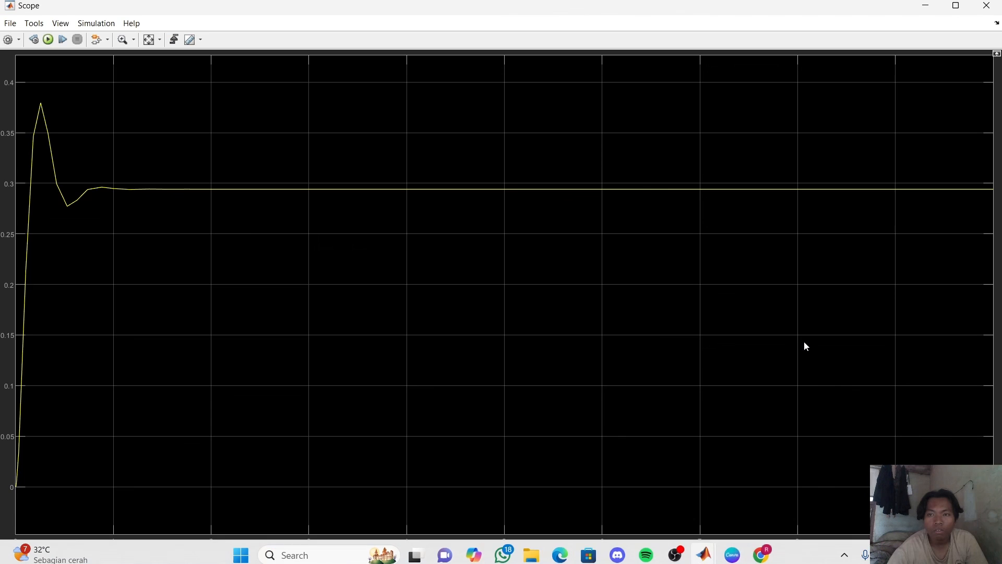
Restore and close the Scope window, returning to the model diagram.
{"action": "left_click", "coordinate": [955, 6]}
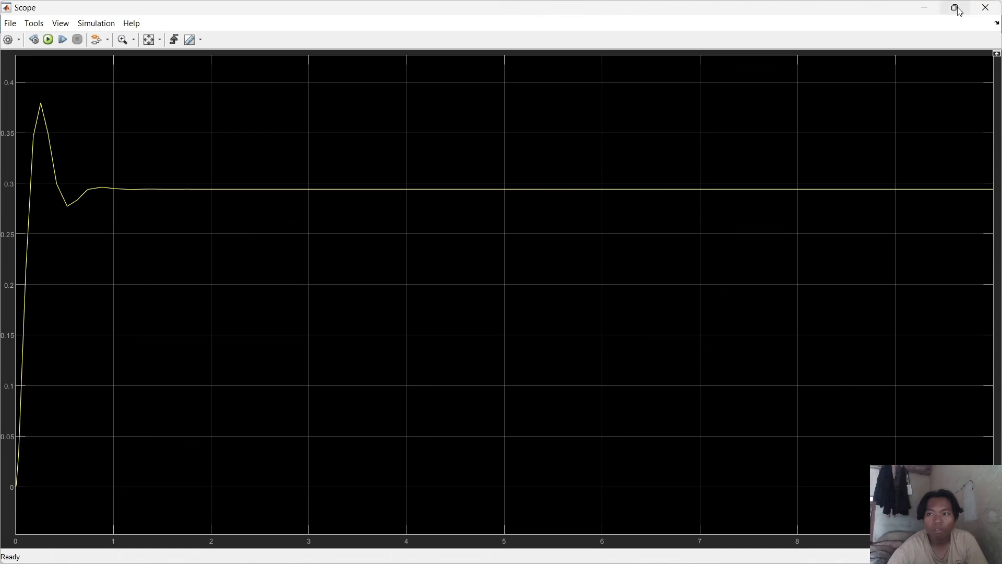
{"action": "left_click", "coordinate": [986, 14]}
{"action": "left_click", "coordinate": [780, 239]}
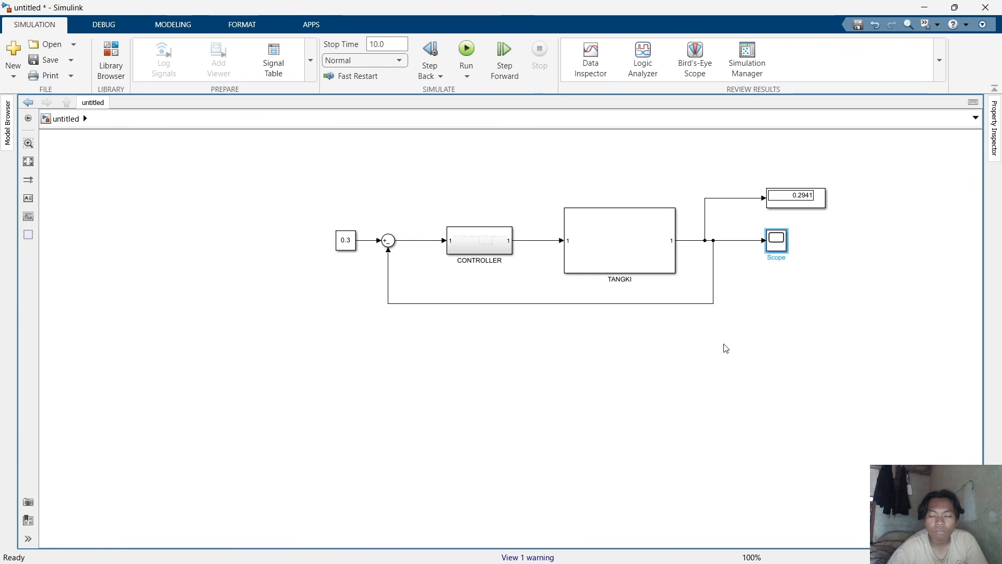
{"action": "mouse_move", "coordinate": [714, 556]}
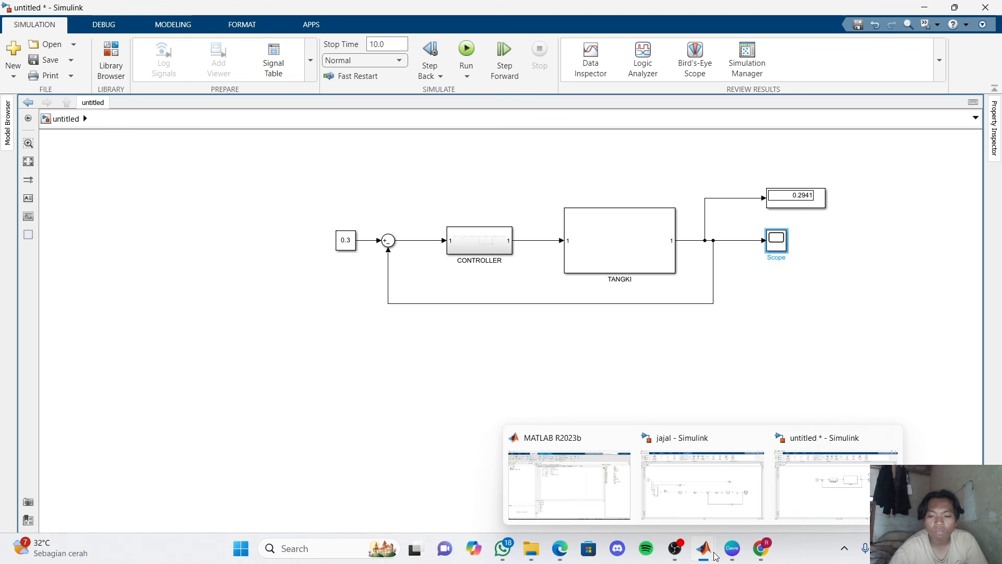
{"action": "left_click", "coordinate": [730, 372]}
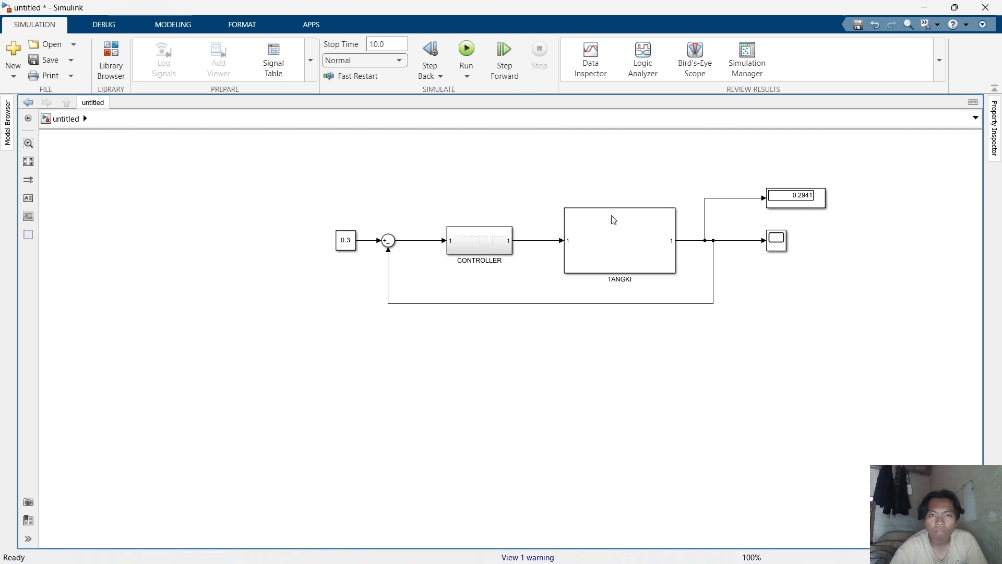
Rerun the simulation, open the Scope to view the response, and close it.
{"action": "left_click", "coordinate": [468, 47]}
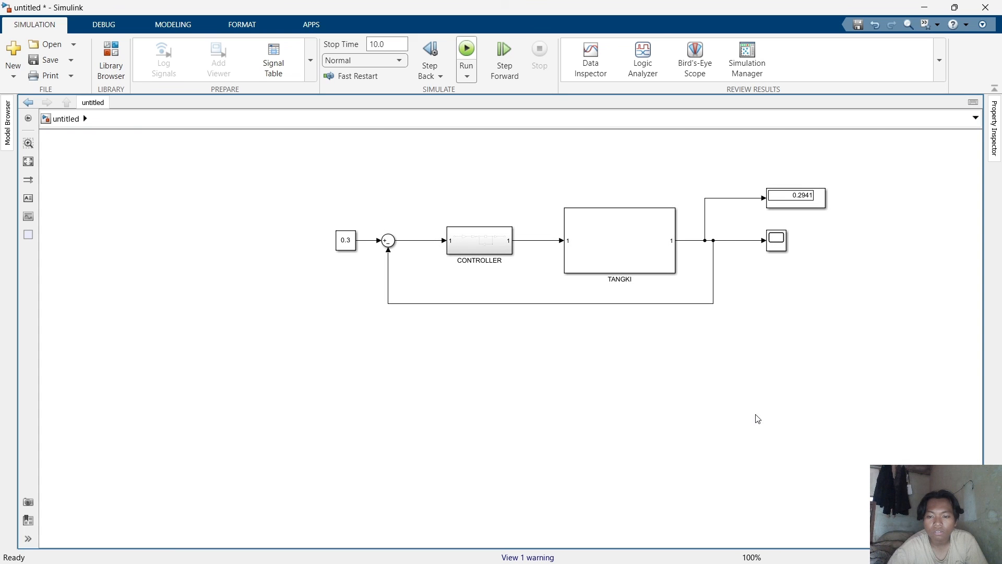
{"action": "double_click", "coordinate": [776, 241]}
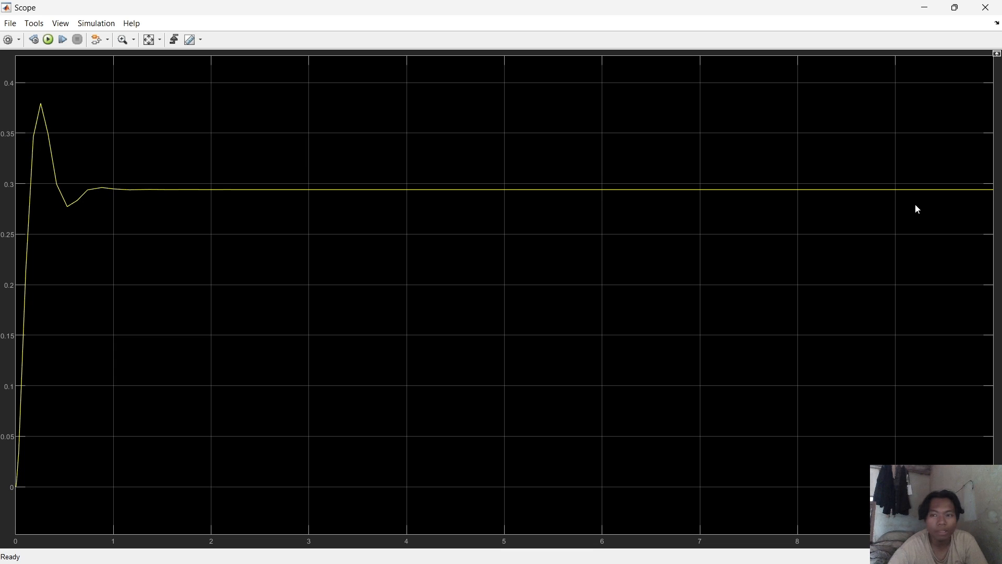
{"action": "left_click", "coordinate": [984, 7]}
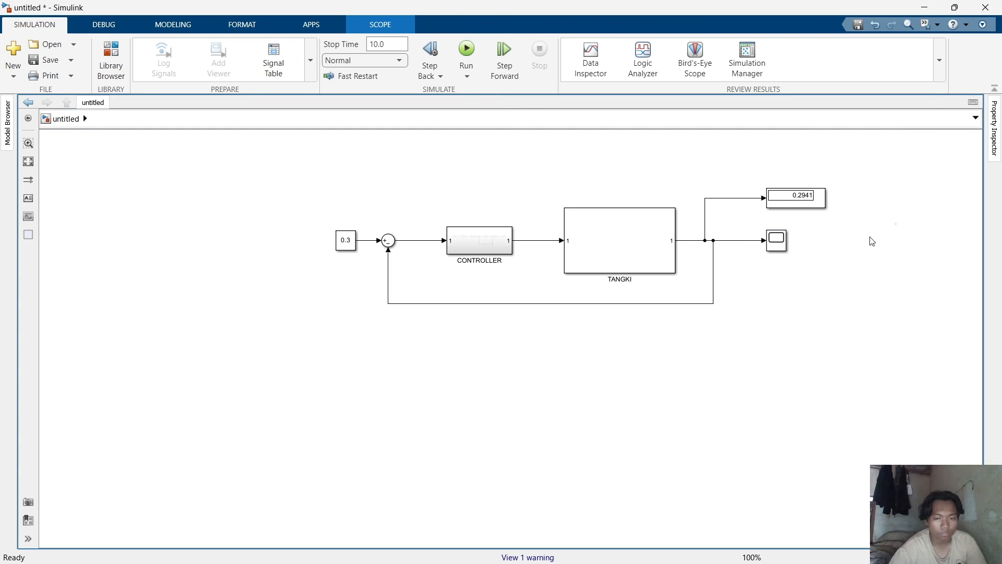
Delete the signal lines into and out of the CONTROLLER subsystem and move the block above the loop.
{"action": "left_click", "coordinate": [418, 242]}
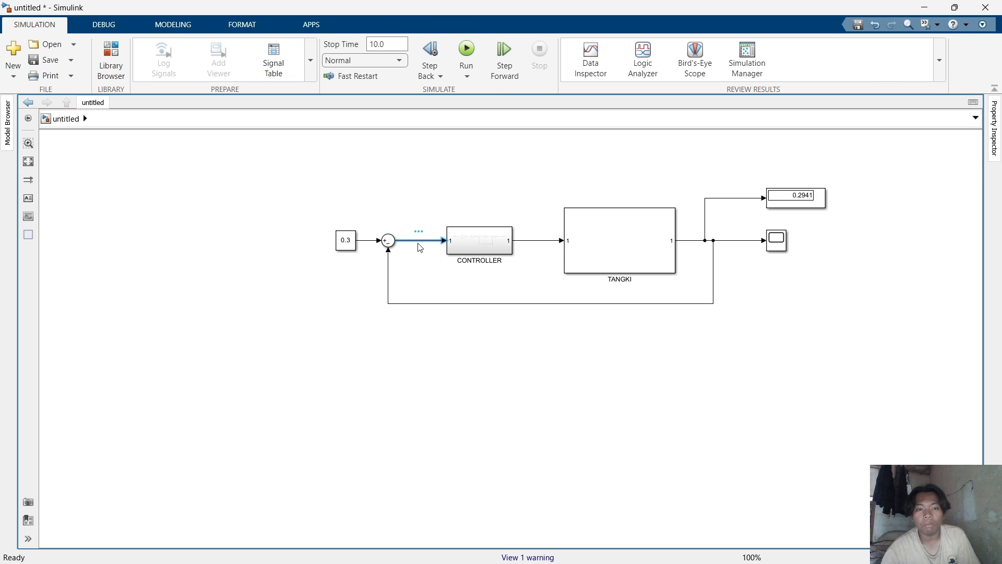
{"action": "key", "text": "Delete"}
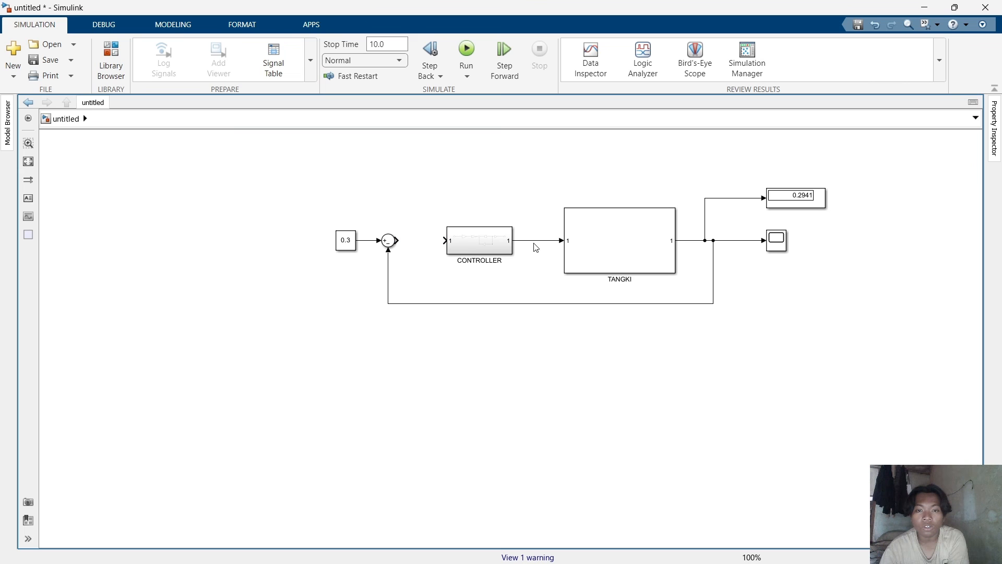
{"action": "left_click", "coordinate": [536, 241]}
{"action": "key", "text": "Delete"}
{"action": "left_click_drag", "start_coordinate": [494, 242], "coordinate": [480, 174]}
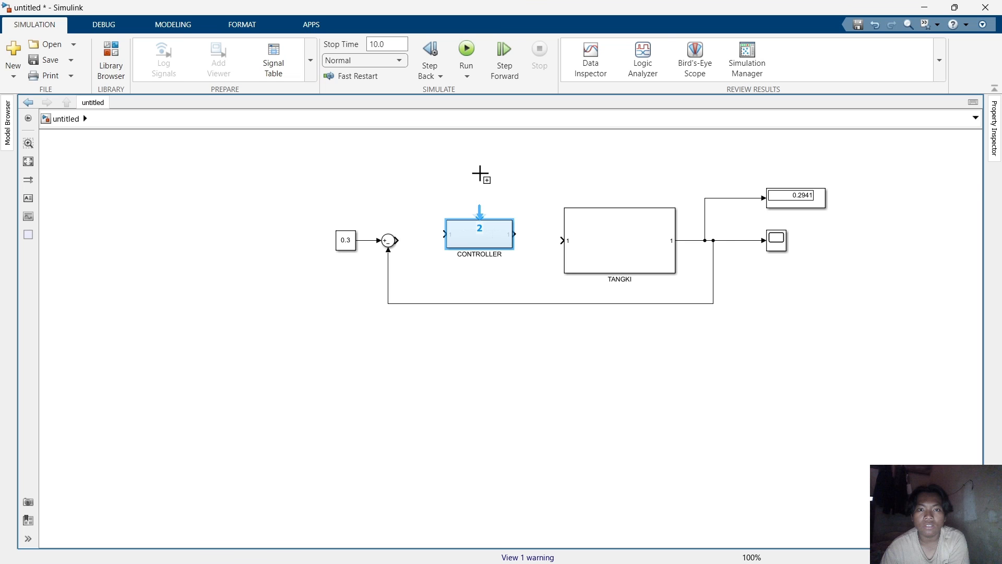
{"action": "left_click_drag", "start_coordinate": [481, 175], "coordinate": [477, 175]}
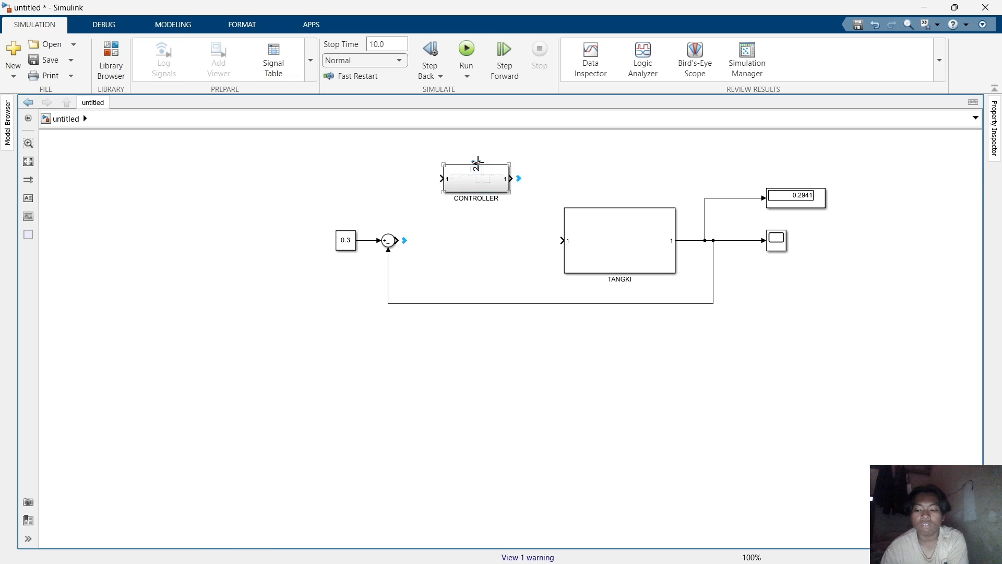
{"action": "left_click", "coordinate": [481, 207]}
{"action": "left_click", "coordinate": [478, 182]}
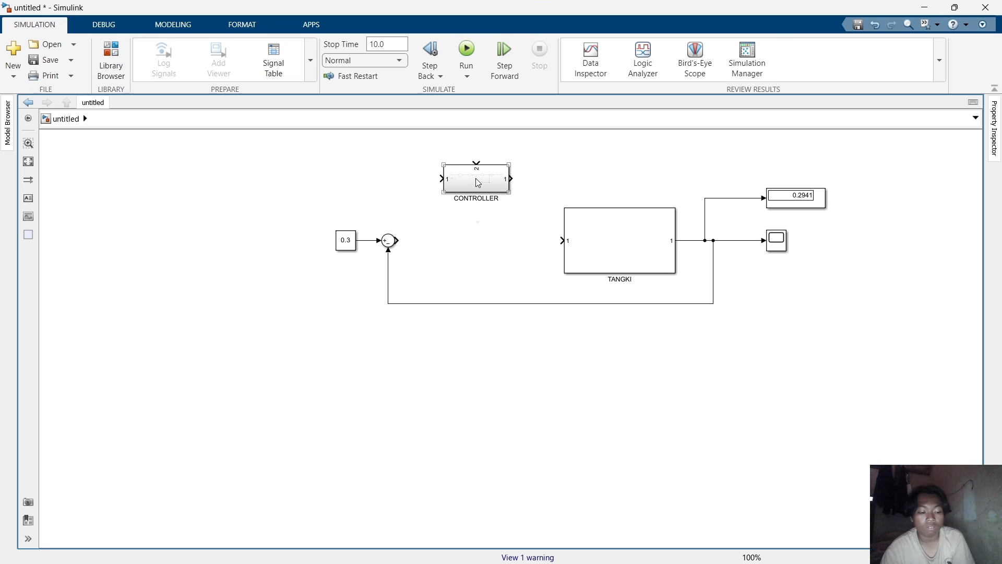
{"action": "left_click_drag", "start_coordinate": [478, 183], "coordinate": [481, 239]}
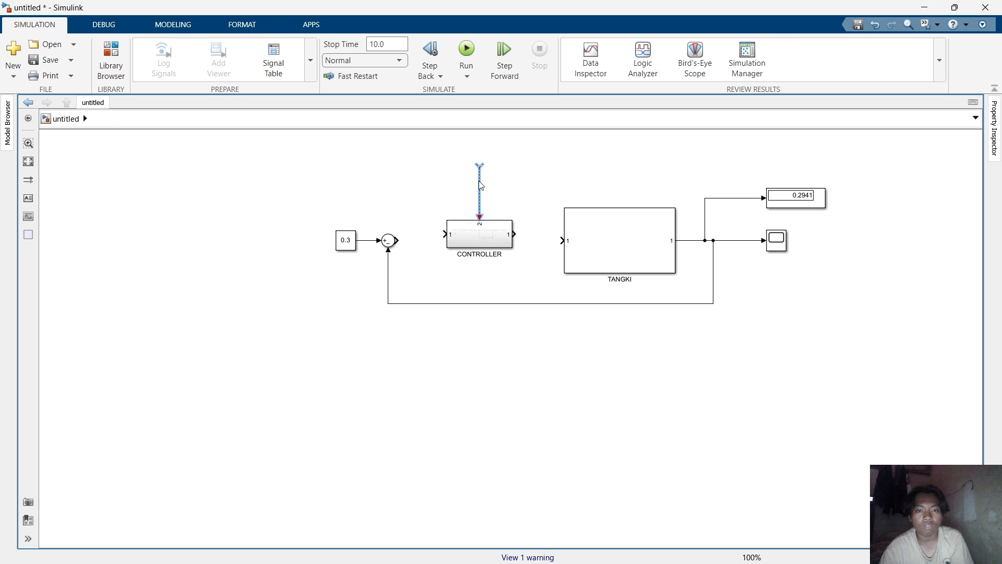
{"action": "key", "text": "Delete"}
{"action": "left_click", "coordinate": [488, 225]}
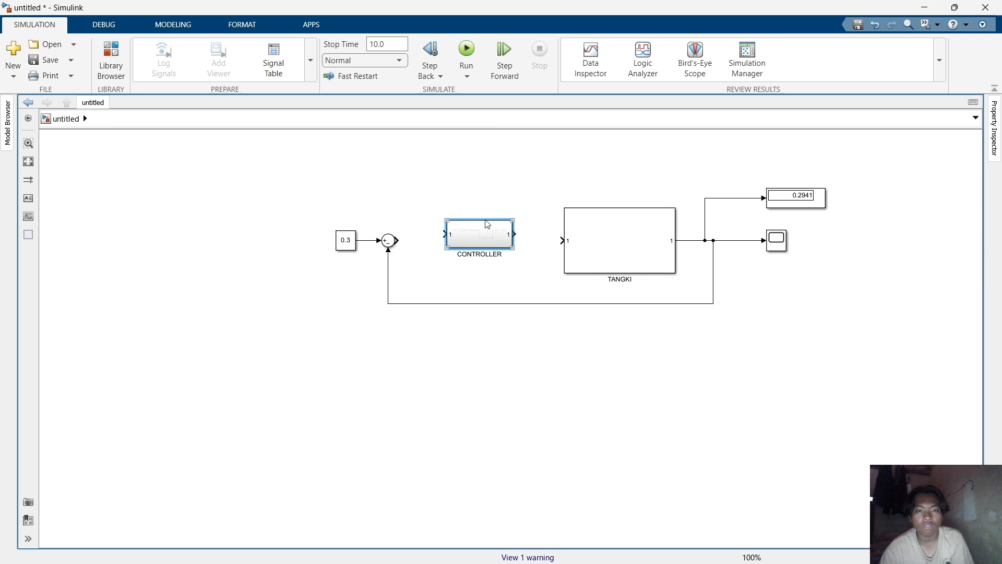
{"action": "key", "text": "ctrl+z"}
{"action": "key", "text": "ctrl+z"}
Add a PID Controller block and place it in the loop between the sum block and TANGKI, widening it.
{"action": "left_click", "coordinate": [308, 369]}
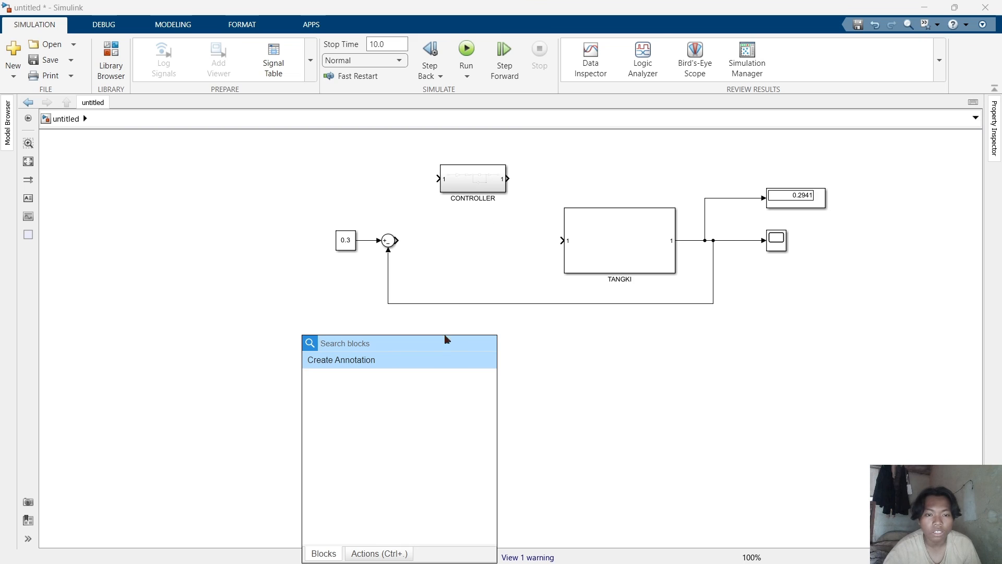
{"action": "type", "text": "PID"}
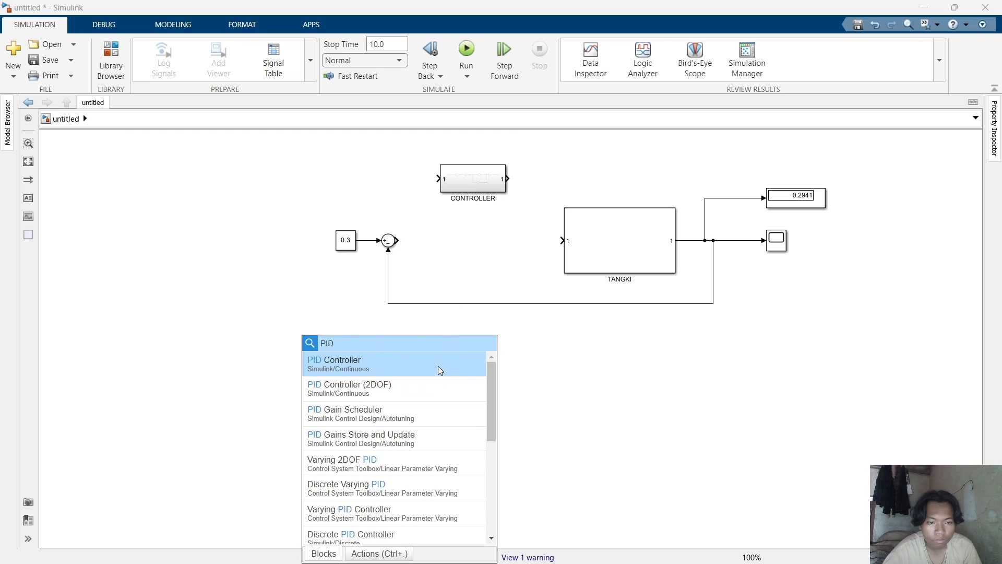
{"action": "left_click", "coordinate": [443, 368]}
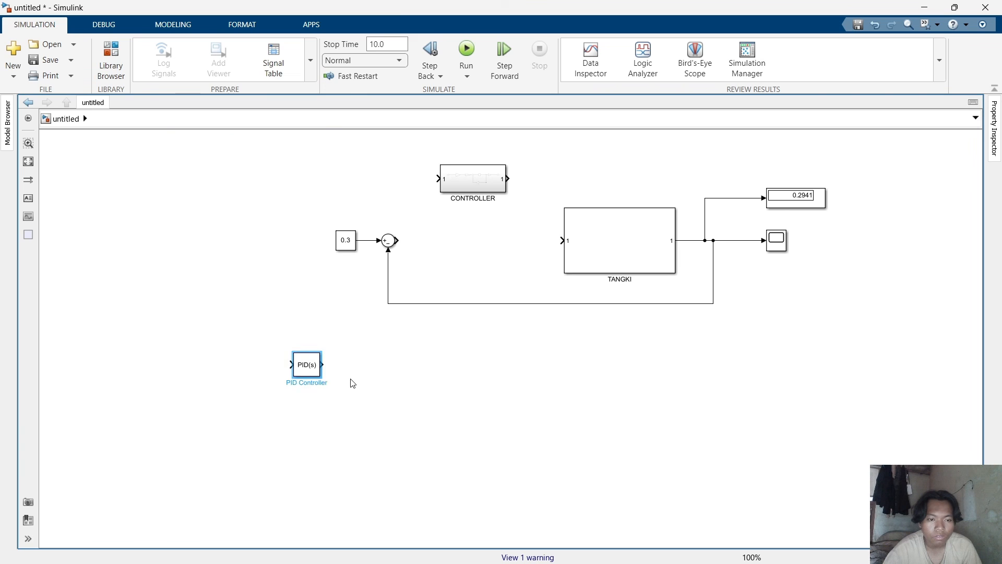
{"action": "left_click_drag", "start_coordinate": [310, 367], "coordinate": [463, 250]}
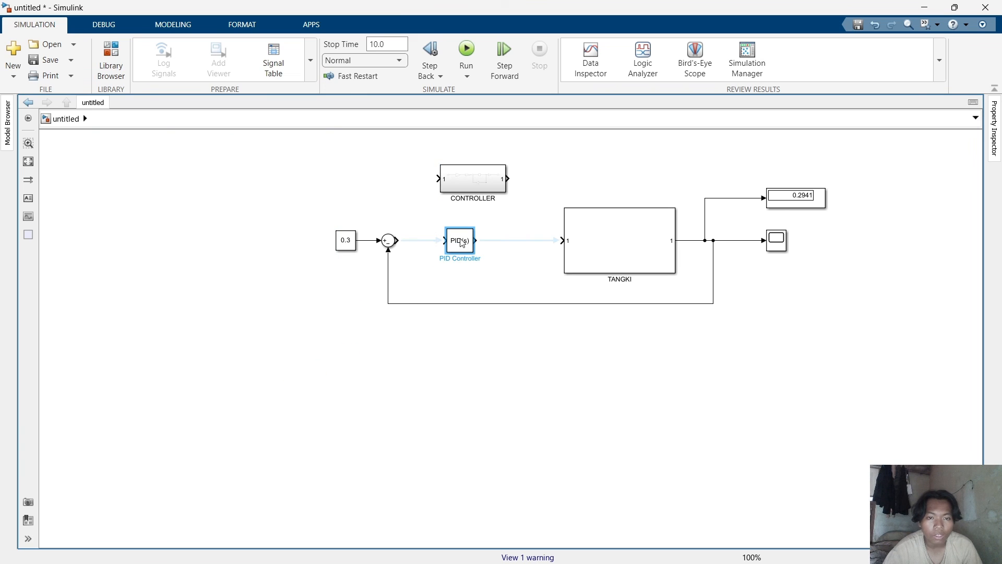
{"action": "left_click", "coordinate": [522, 243]}
{"action": "left_click_drag", "start_coordinate": [472, 251], "coordinate": [500, 254]}
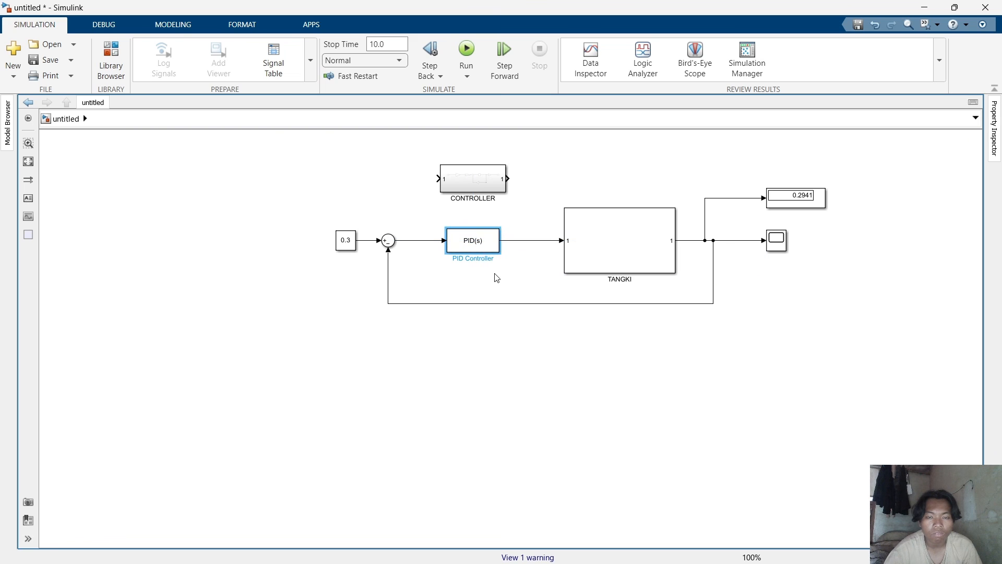
Open the PID Controller's parameters, keep the PID controller type and Parallel form, and confirm.
{"action": "double_click", "coordinate": [475, 244]}
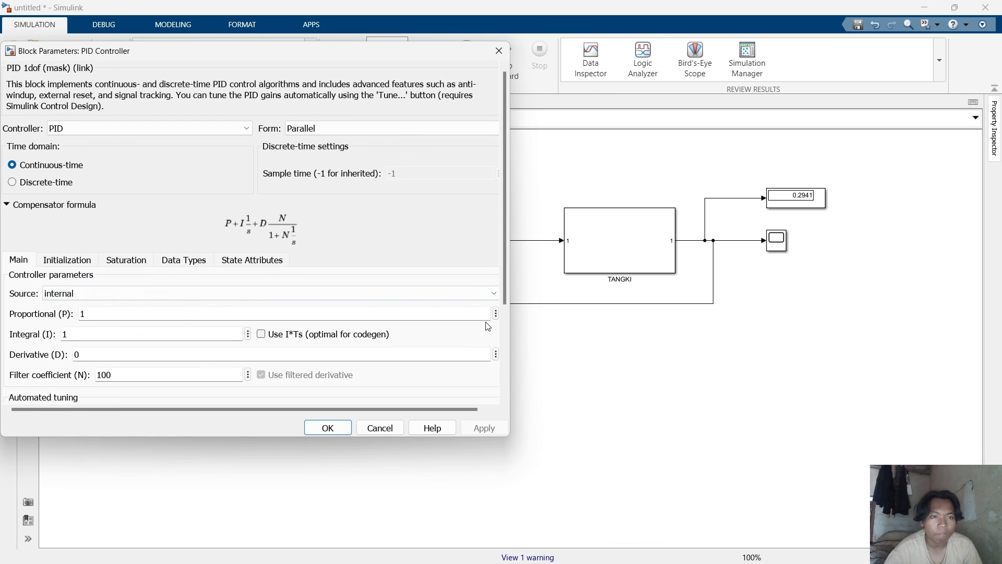
{"action": "left_click", "coordinate": [336, 128]}
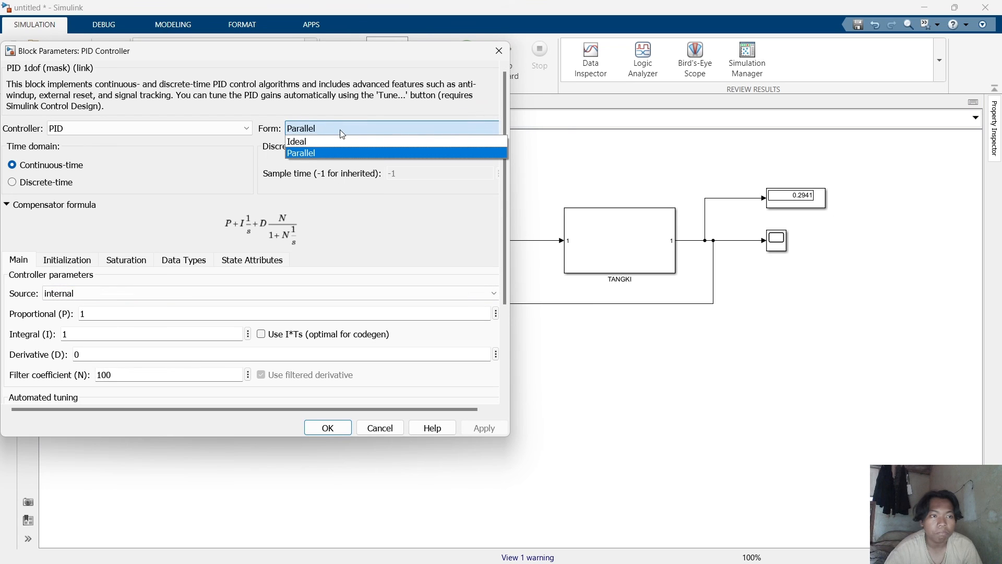
{"action": "left_click", "coordinate": [305, 130]}
{"action": "left_click", "coordinate": [252, 129]}
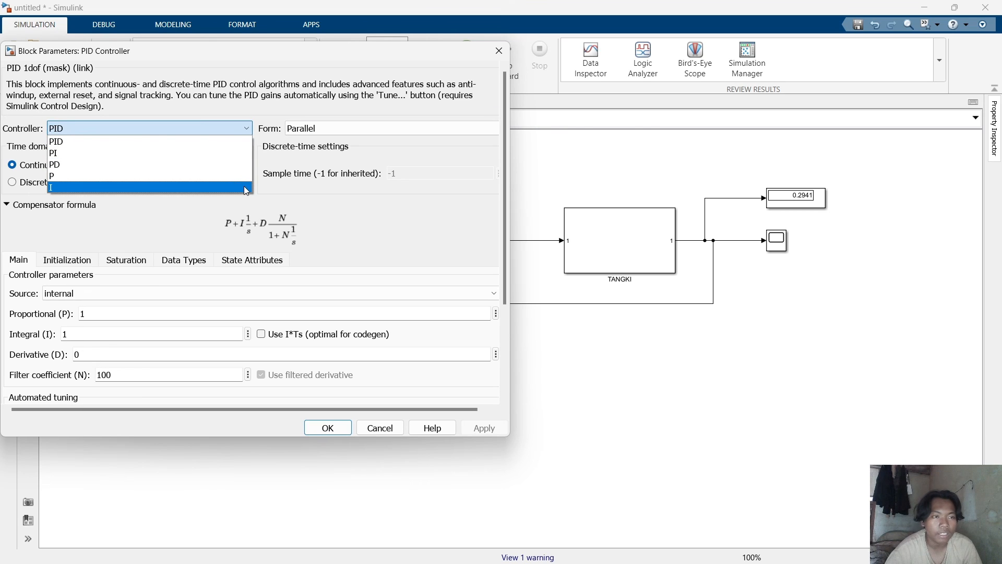
{"action": "left_click", "coordinate": [244, 142]}
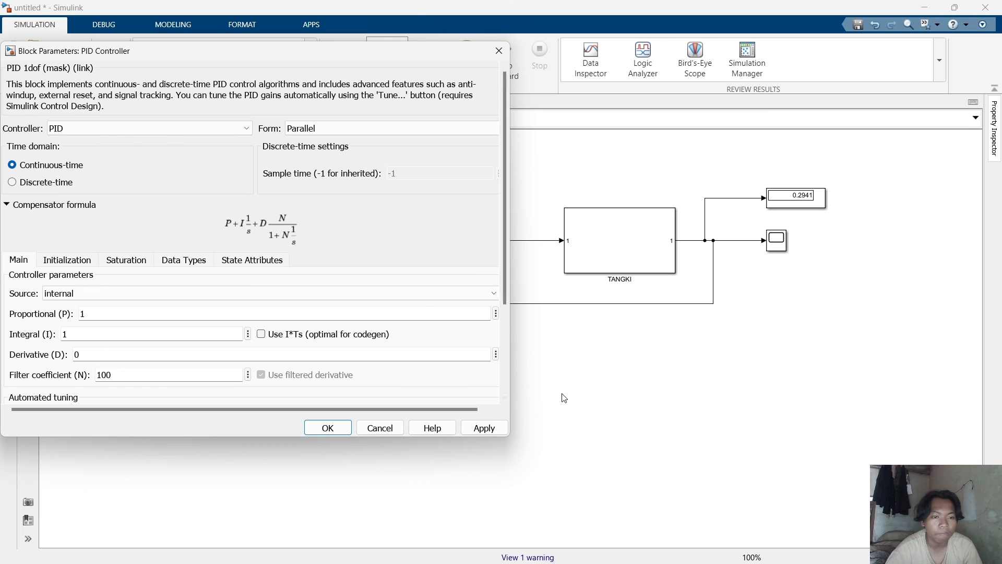
{"action": "scroll", "coordinate": [369, 328], "scroll_direction": "down", "scroll_amount": 3}
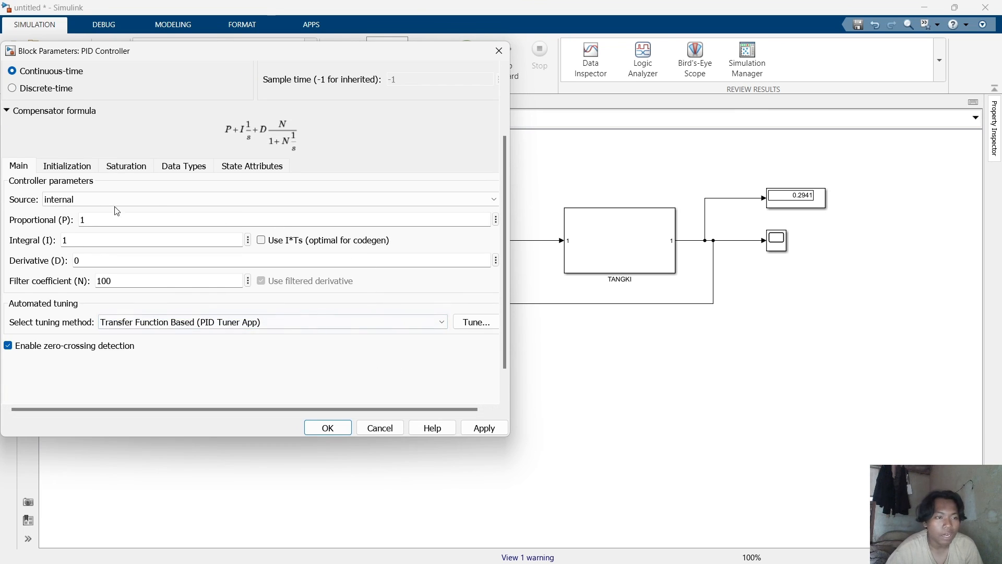
{"action": "left_click", "coordinate": [335, 425]}
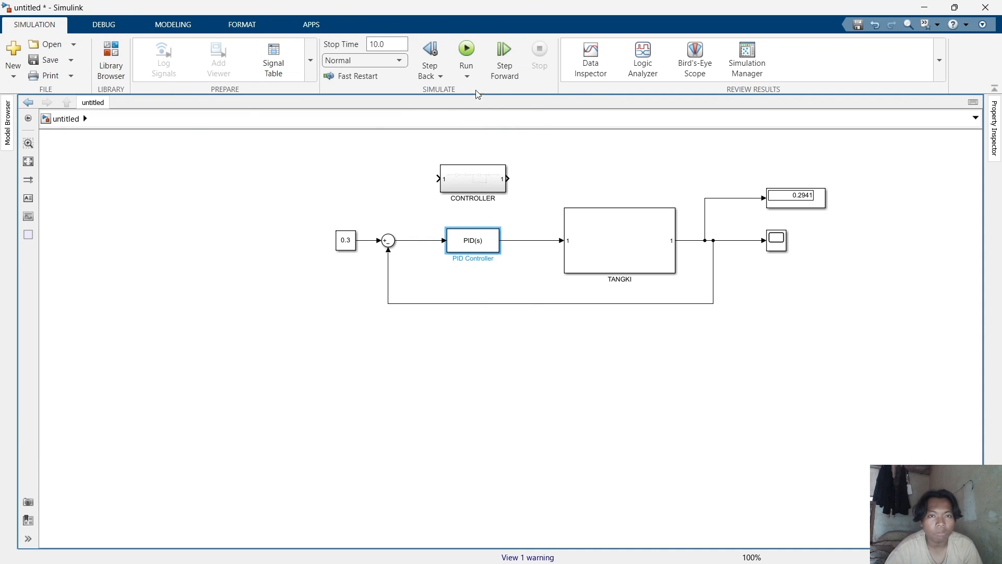
Run the simulation with the PID Controller, open the Scope to view the response, and close it.
{"action": "left_click", "coordinate": [469, 49]}
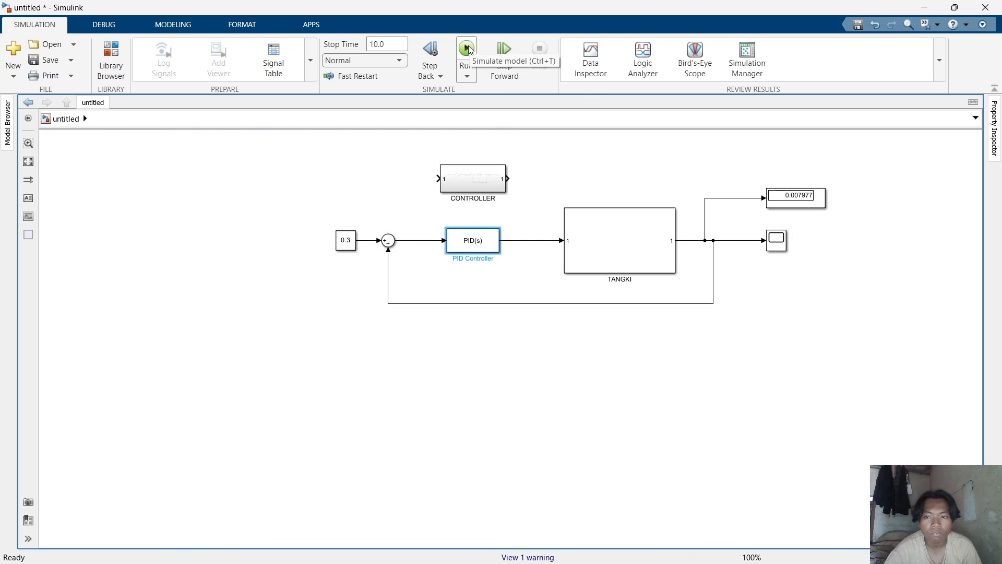
{"action": "double_click", "coordinate": [777, 245]}
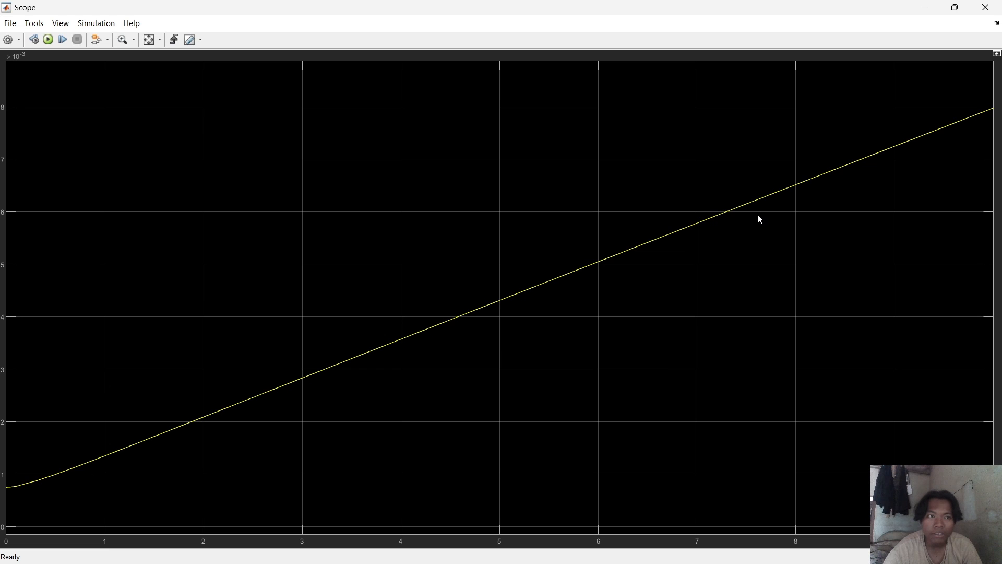
{"action": "left_click", "coordinate": [985, 6]}
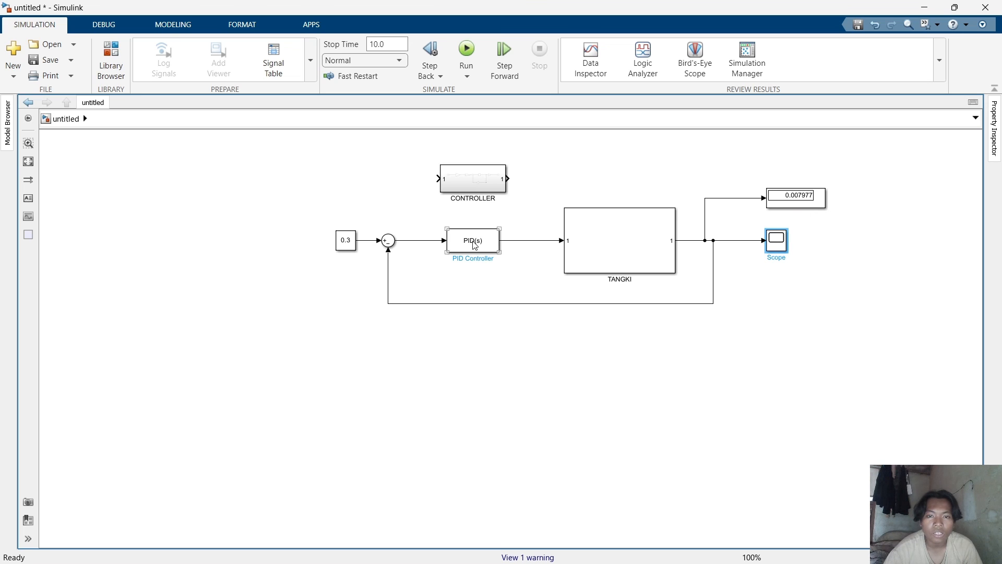
Reopen the PID Controller's parameters and start tuning with the Transfer Function Based (PID Tuner App) method.
{"action": "left_click", "coordinate": [475, 245]}
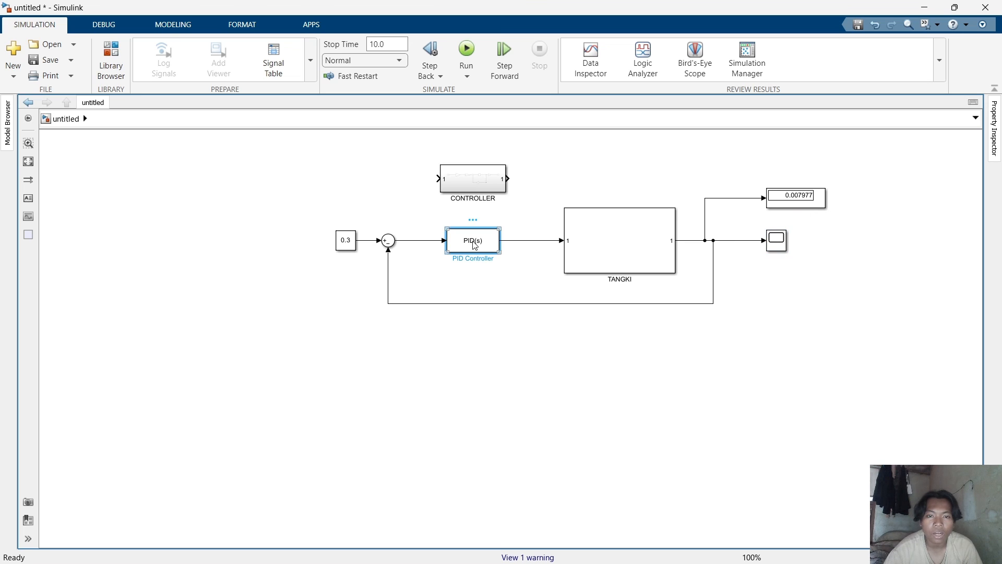
{"action": "double_click", "coordinate": [471, 242]}
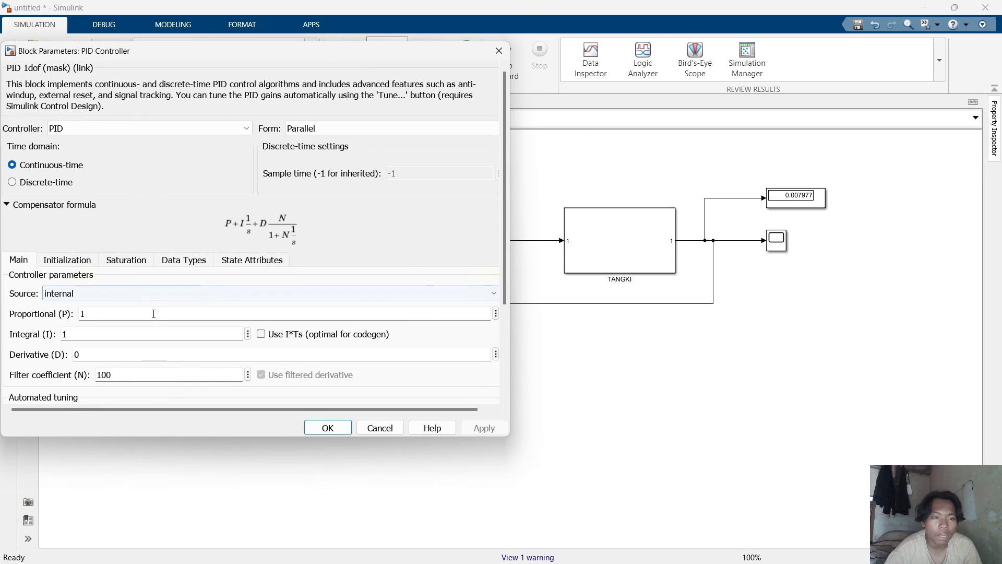
{"action": "scroll", "coordinate": [154, 314], "scroll_direction": "down", "scroll_amount": 3}
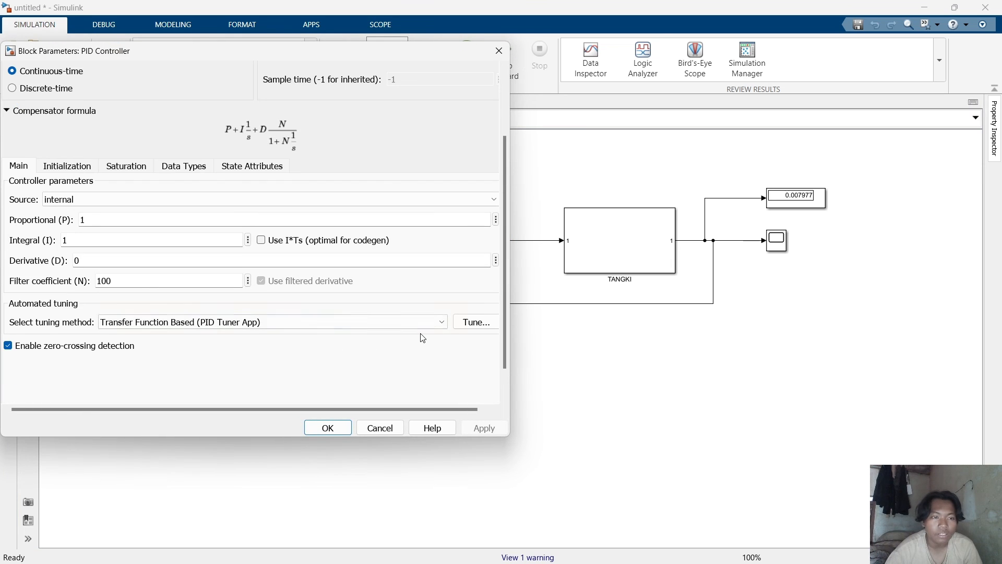
{"action": "left_click", "coordinate": [476, 322]}
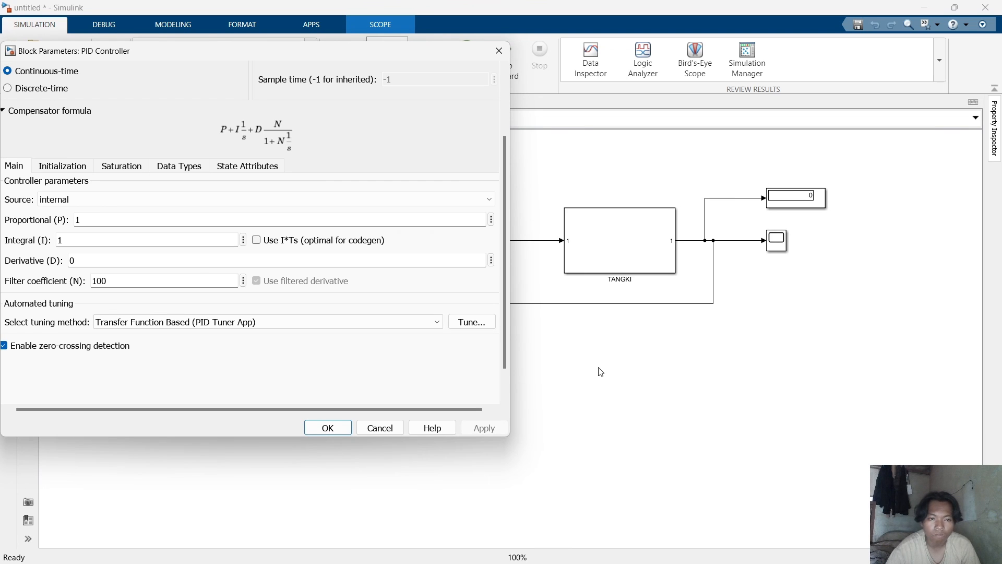
{"action": "mouse_move", "coordinate": [662, 536]}
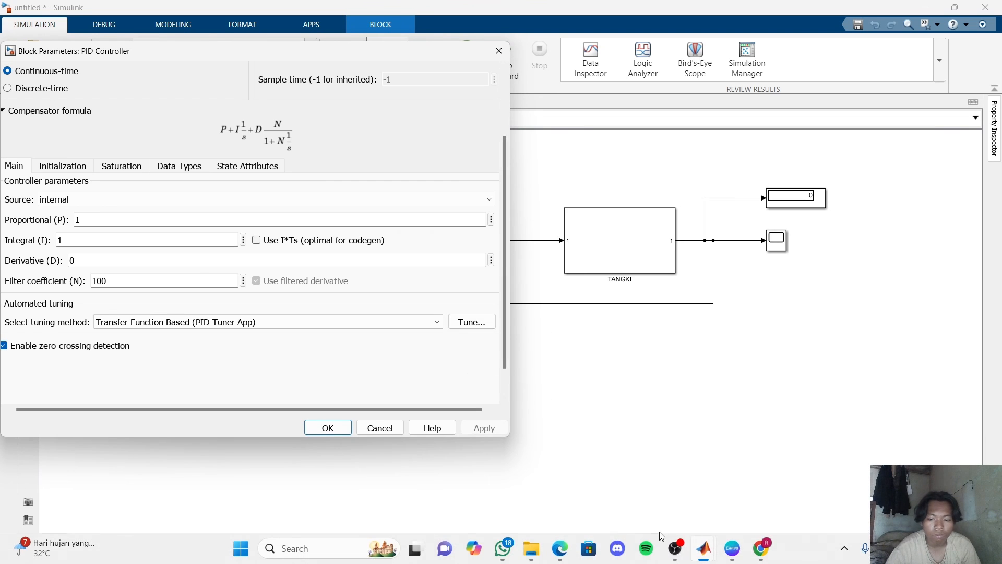
{"action": "mouse_move", "coordinate": [704, 551]}
{"action": "mouse_move", "coordinate": [785, 485]}
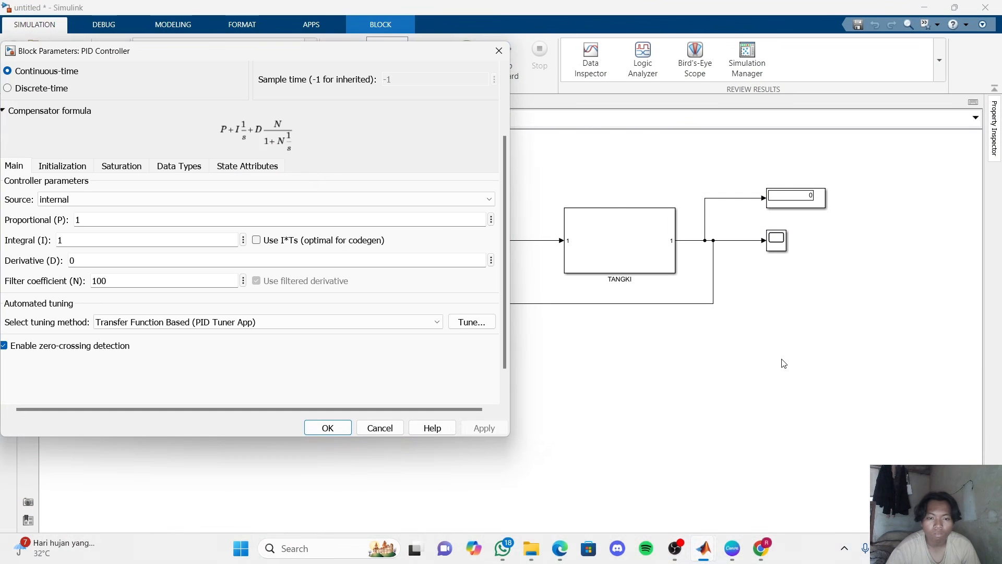
{"action": "left_click", "coordinate": [782, 360]}
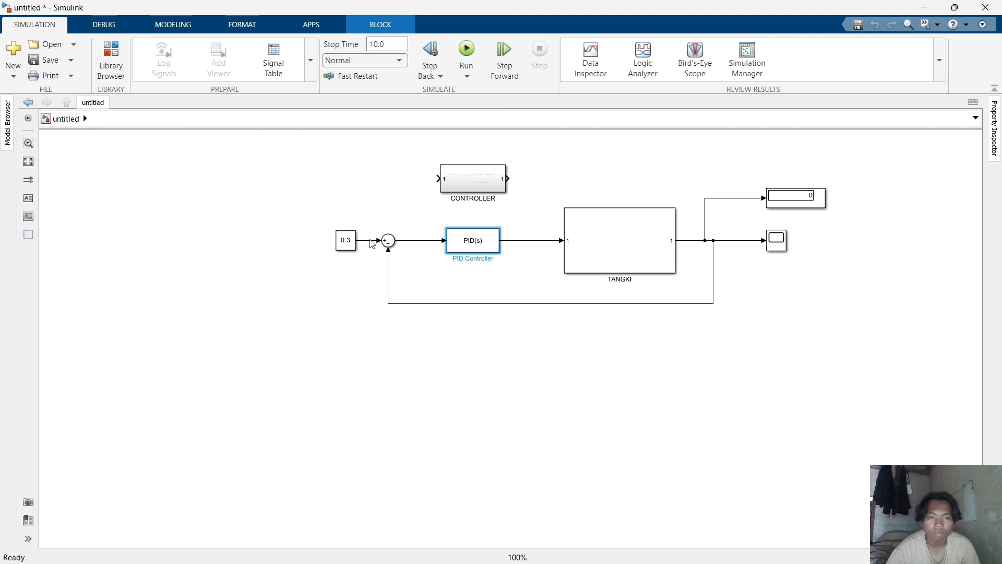
{"action": "mouse_move", "coordinate": [725, 539]}
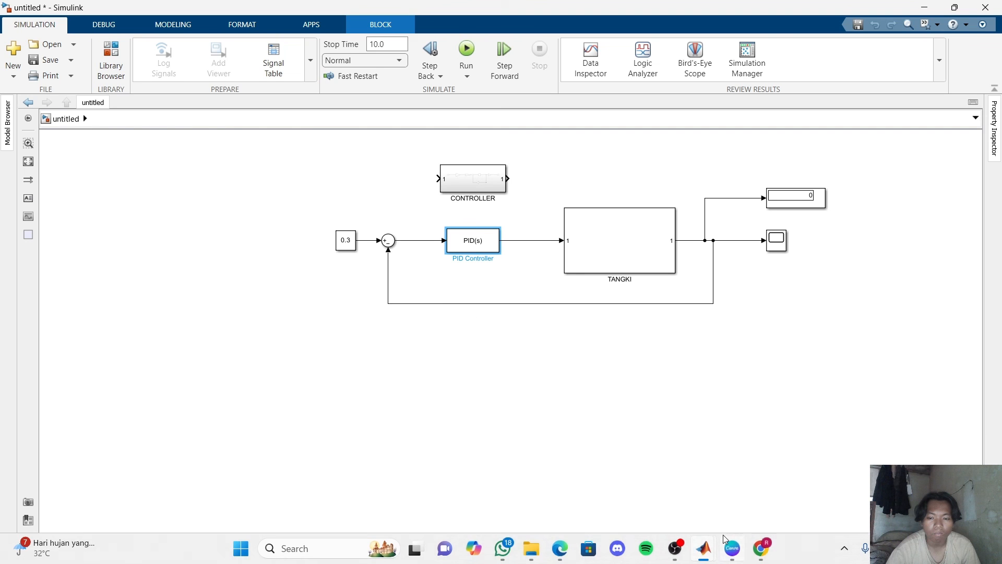
{"action": "left_click", "coordinate": [926, 470]}
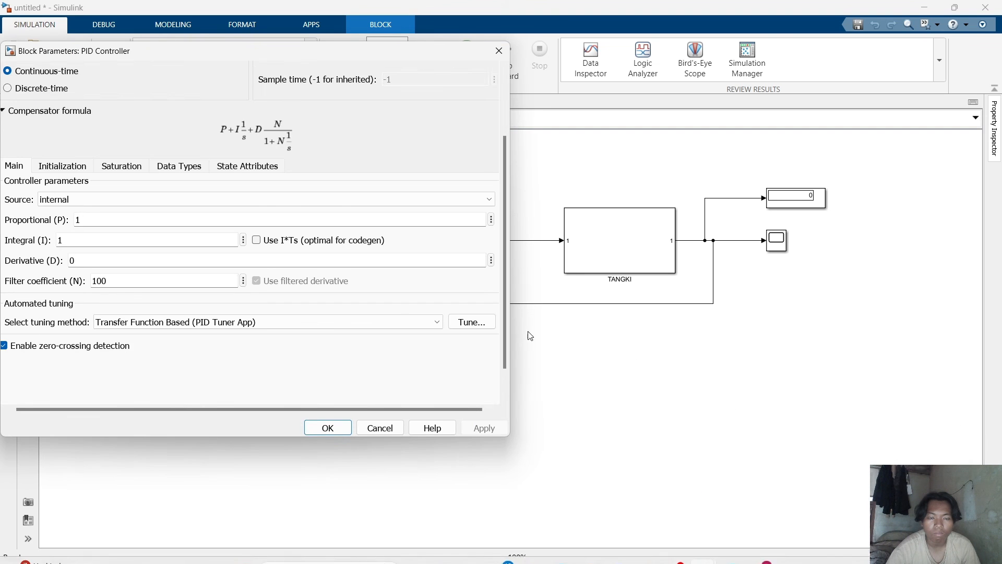
{"action": "scroll", "coordinate": [399, 309], "scroll_direction": "down", "scroll_amount": 1}
{"action": "scroll", "coordinate": [396, 309], "scroll_direction": "up", "scroll_amount": 3}
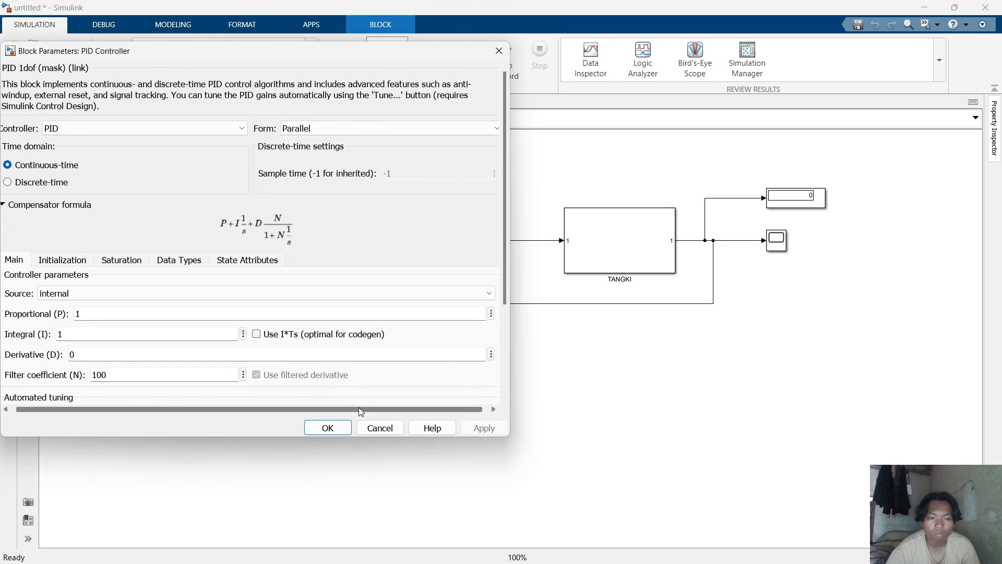
{"action": "scroll", "coordinate": [426, 127], "scroll_direction": "down", "scroll_amount": 3}
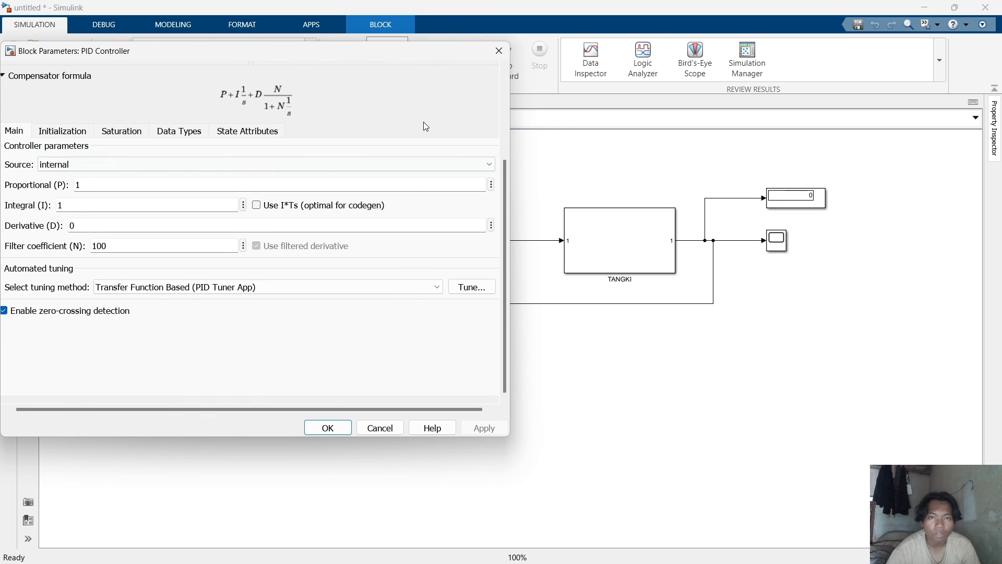
Bring the PID Controller dialog back and launch the PID Tuner app from it.
{"action": "left_click", "coordinate": [499, 50]}
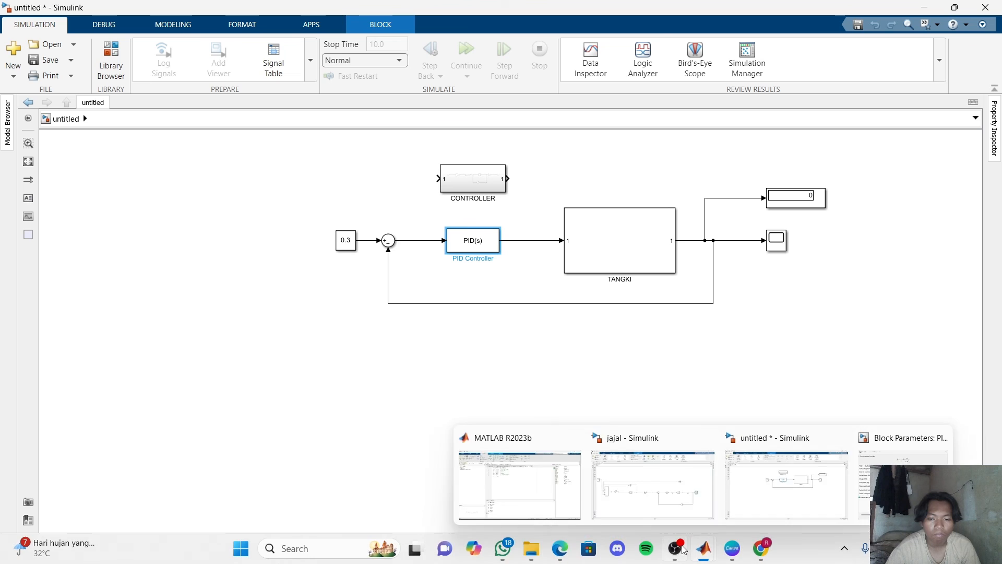
{"action": "mouse_move", "coordinate": [703, 549]}
{"action": "left_click", "coordinate": [918, 464]}
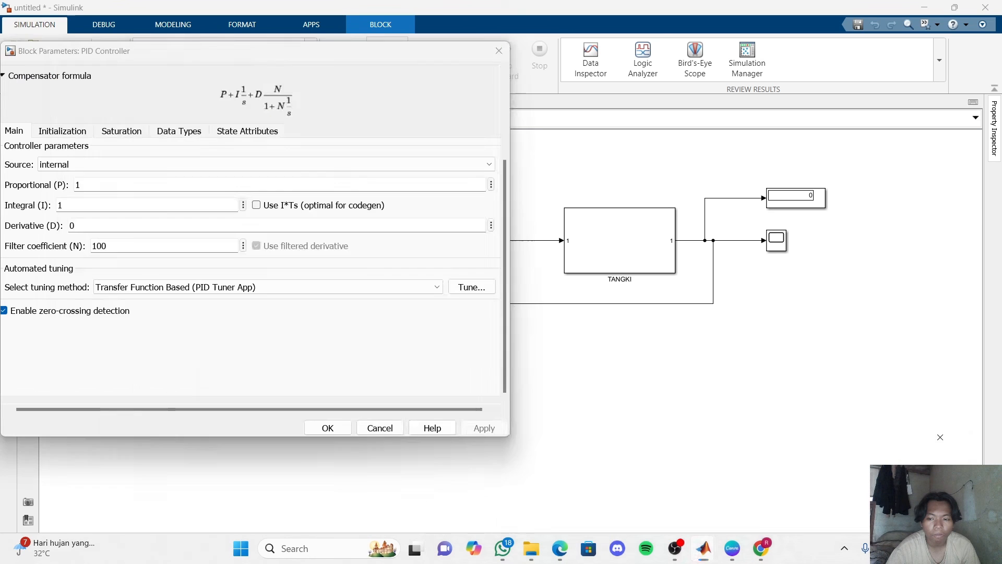
{"action": "left_click", "coordinate": [454, 286]}
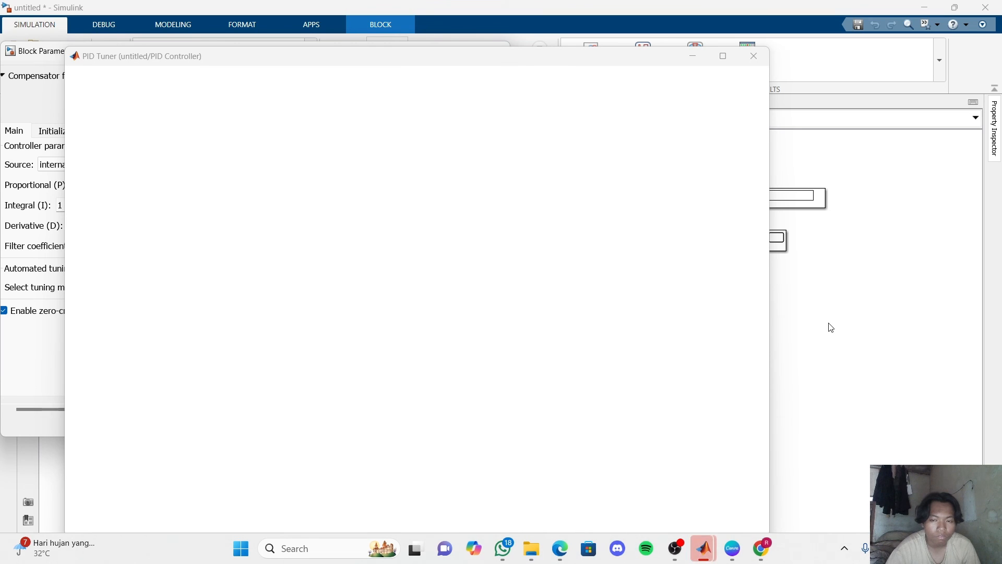
{"action": "mouse_move", "coordinate": [706, 559]}
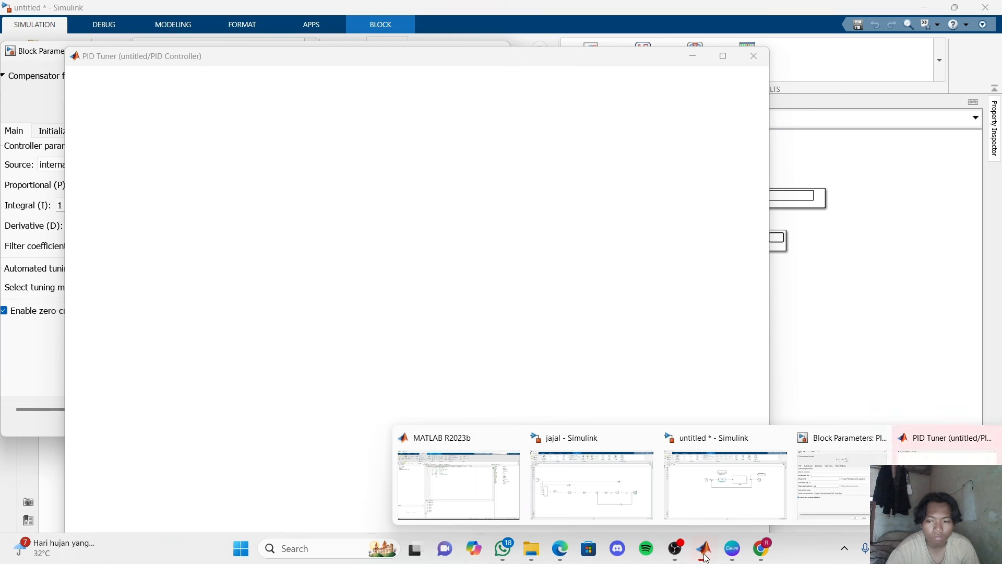
{"action": "left_click", "coordinate": [942, 444]}
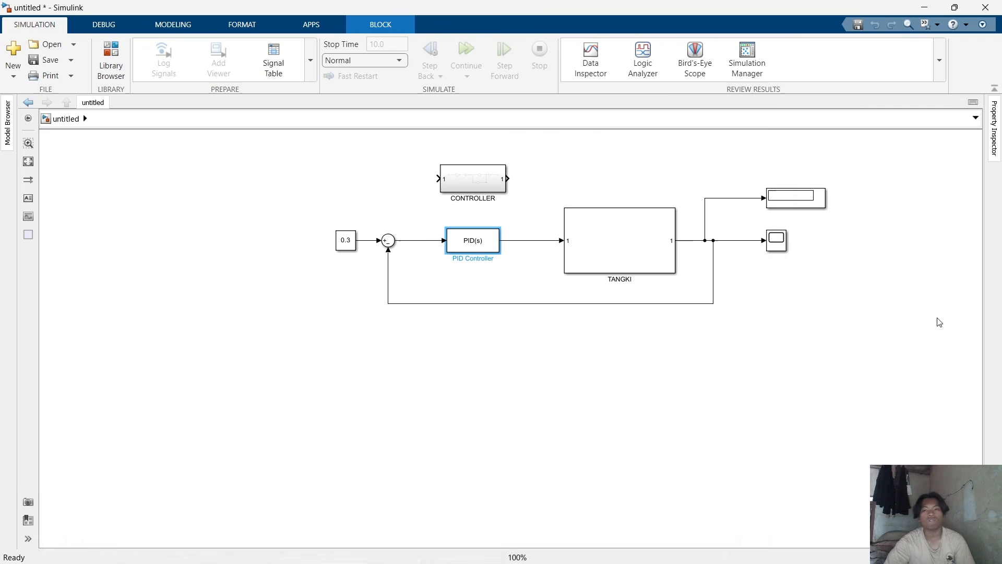
{"action": "left_click", "coordinate": [942, 332]}
{"action": "mouse_move", "coordinate": [703, 548]}
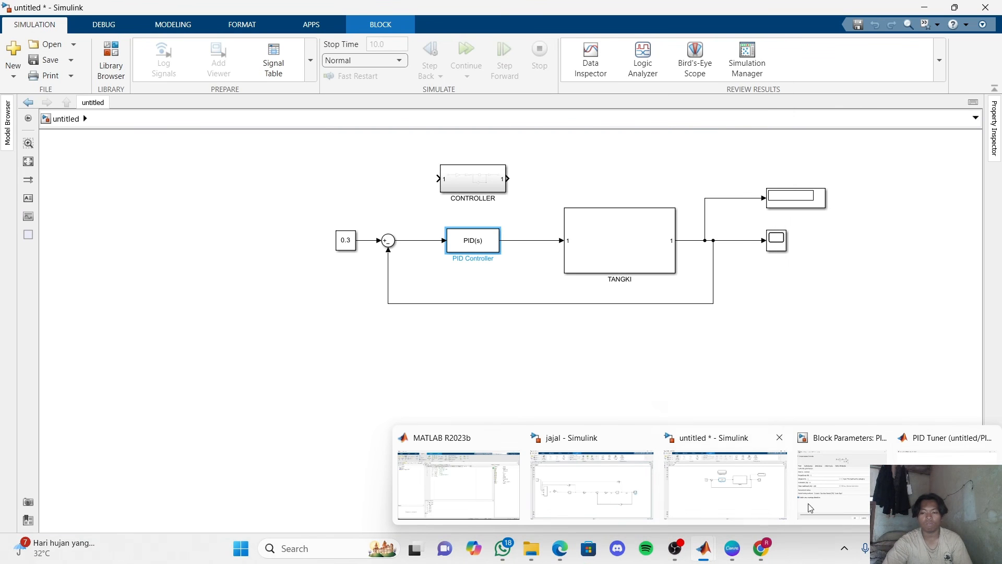
{"action": "left_click", "coordinate": [934, 486]}
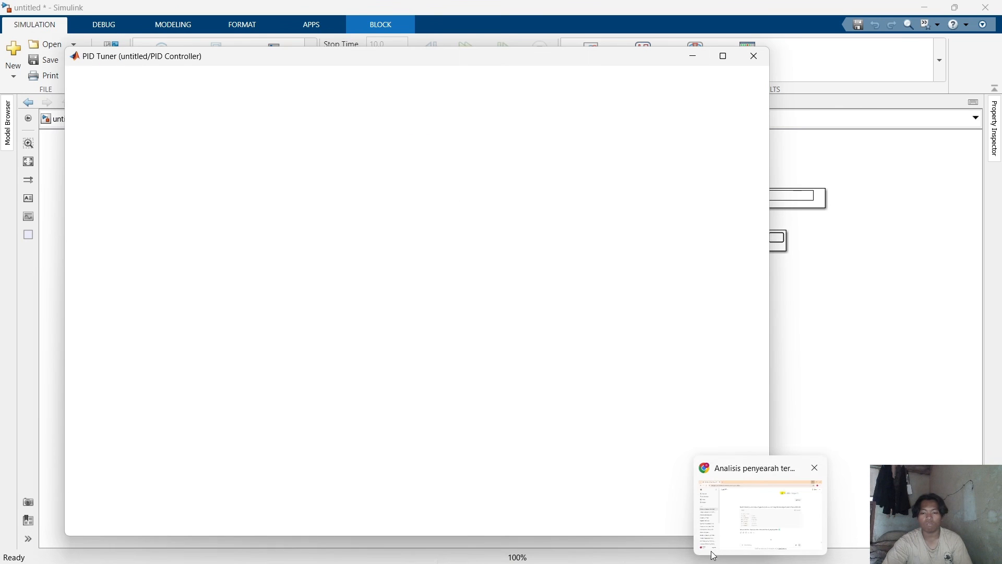
{"action": "left_click", "coordinate": [708, 547]}
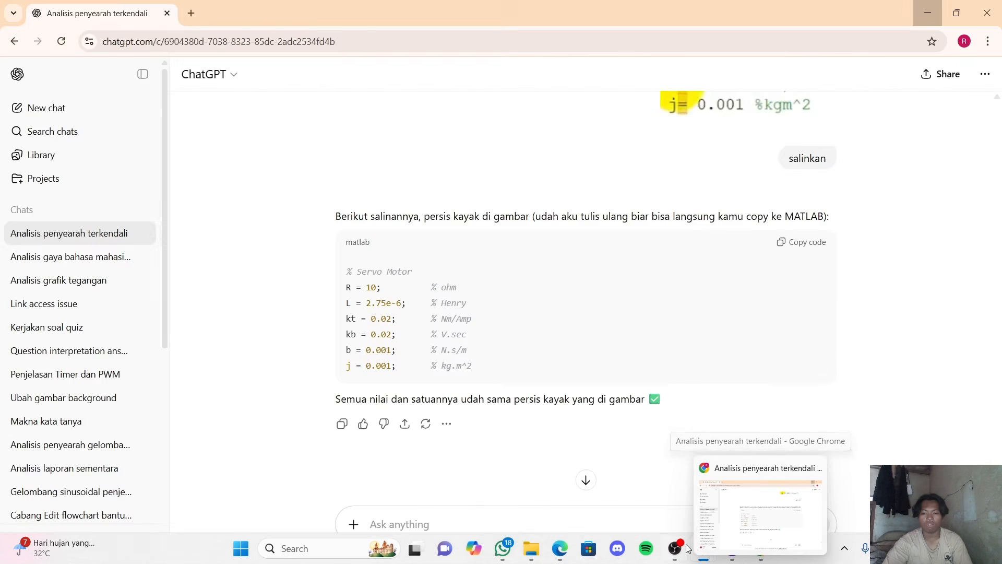
{"action": "mouse_move", "coordinate": [705, 549]}
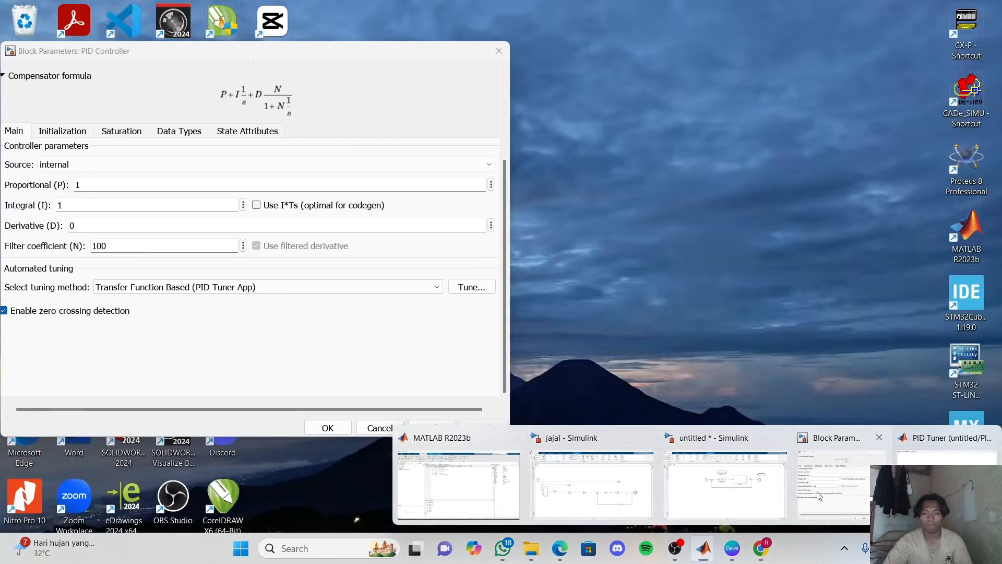
{"action": "left_click", "coordinate": [810, 498]}
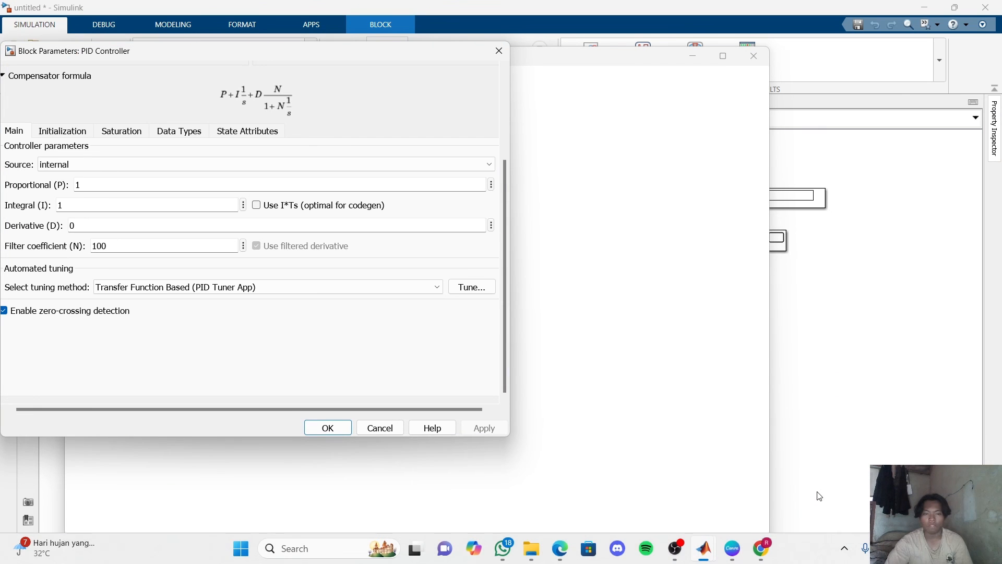
{"action": "left_click", "coordinate": [556, 60]}
{"action": "left_click_drag", "start_coordinate": [557, 60], "coordinate": [658, 59]}
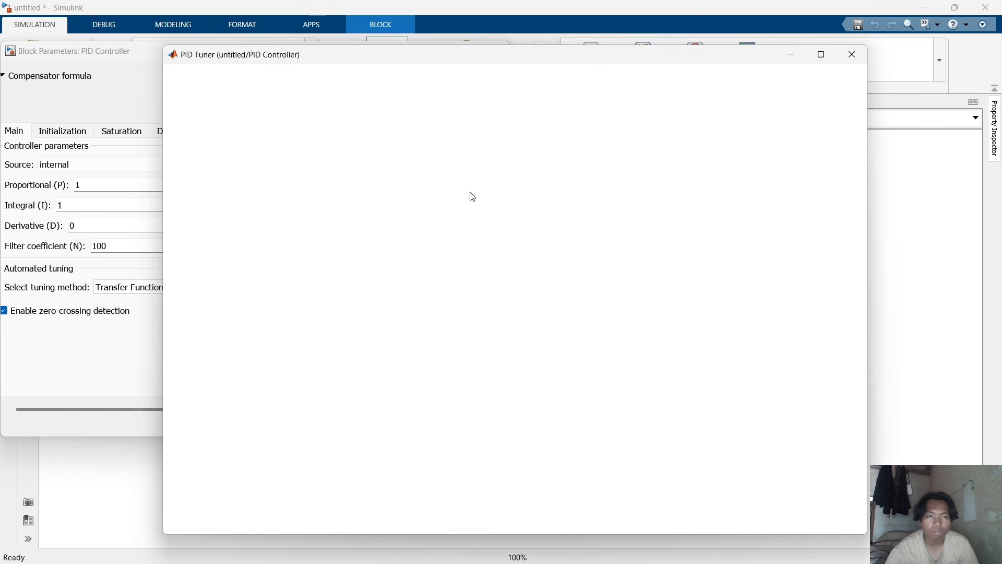
{"action": "scroll", "coordinate": [110, 262], "scroll_direction": "up", "scroll_amount": 5}
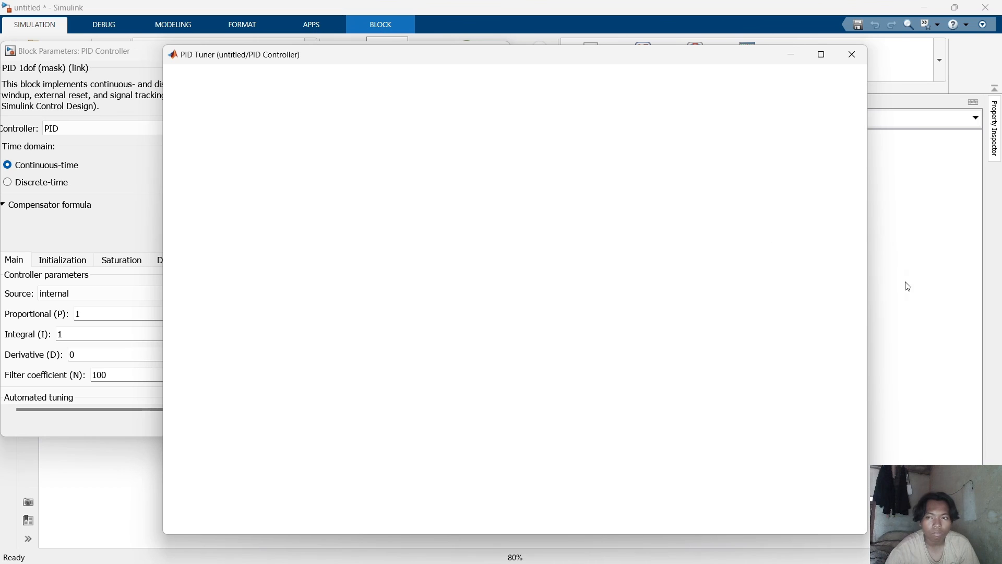
{"action": "mouse_move", "coordinate": [713, 56]}
{"action": "left_mouse_down"}
{"action": "mouse_move", "coordinate": [476, 105]}
{"action": "mouse_move", "coordinate": [644, 91]}
{"action": "mouse_move", "coordinate": [699, 58]}
{"action": "left_mouse_up"}
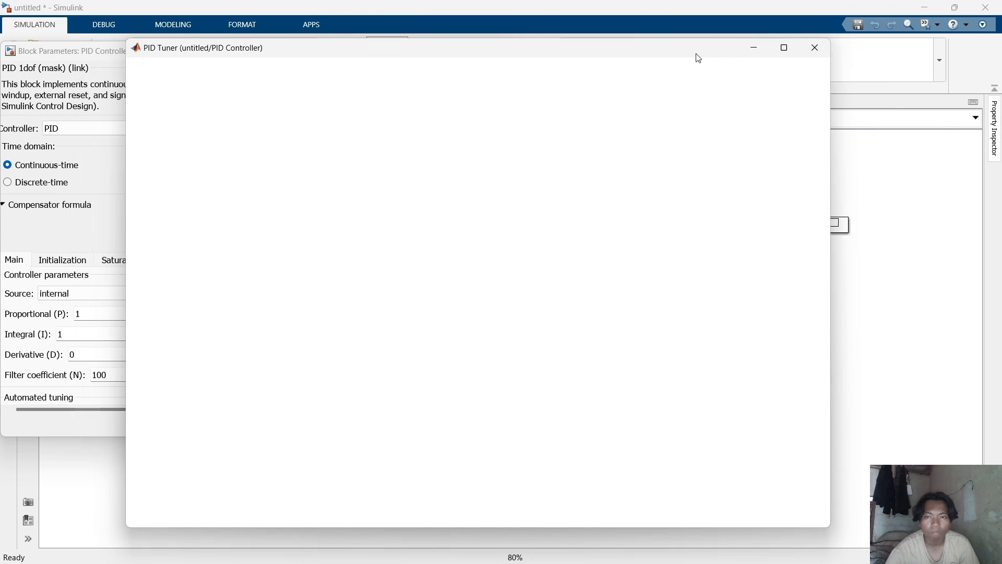
{"action": "left_click", "coordinate": [856, 223]}
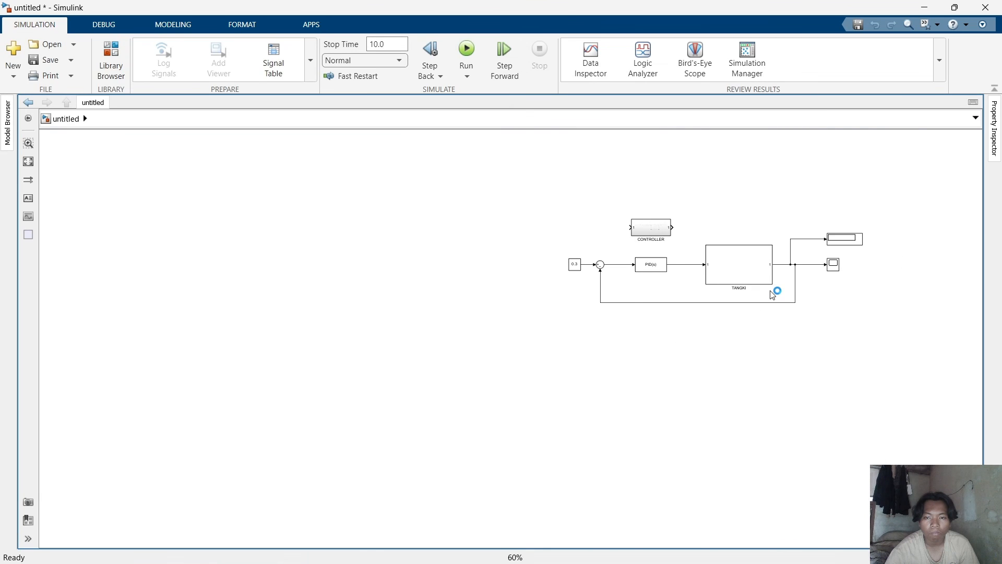
{"action": "double_click", "coordinate": [608, 365]}
{"action": "key", "text": "Escape"}
Bring up the loaded PID Tuner and tune the controller to a response time of about 0.317 s and transient behavior about 0.765.
{"action": "mouse_move", "coordinate": [703, 547]}
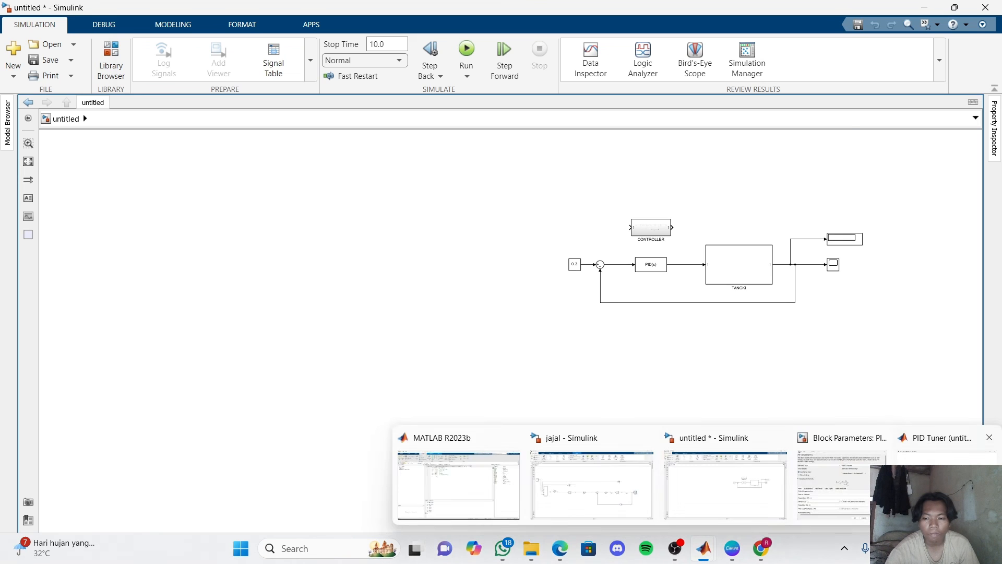
{"action": "left_click", "coordinate": [934, 438]}
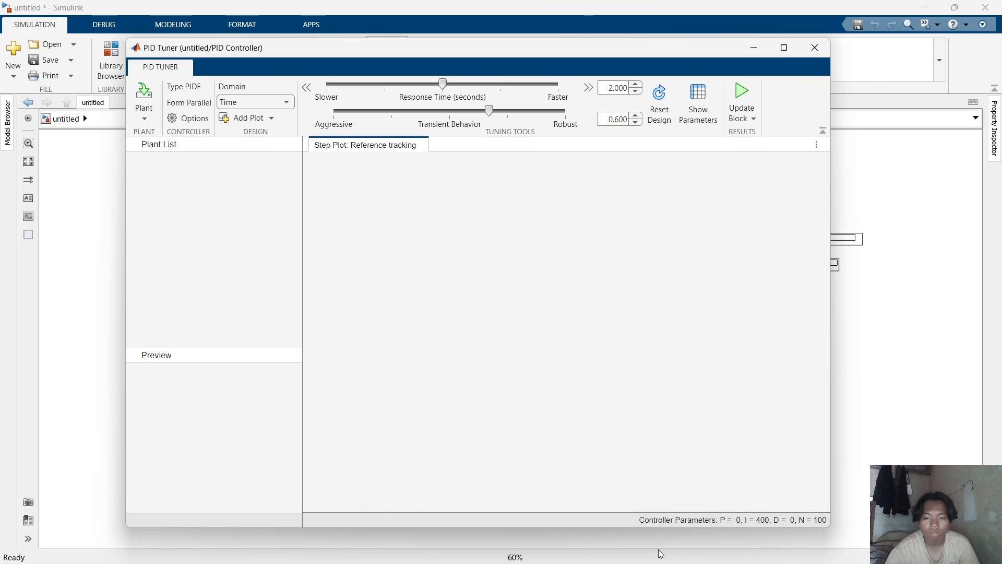
{"action": "mouse_move", "coordinate": [722, 548]}
{"action": "left_click", "coordinate": [835, 485]}
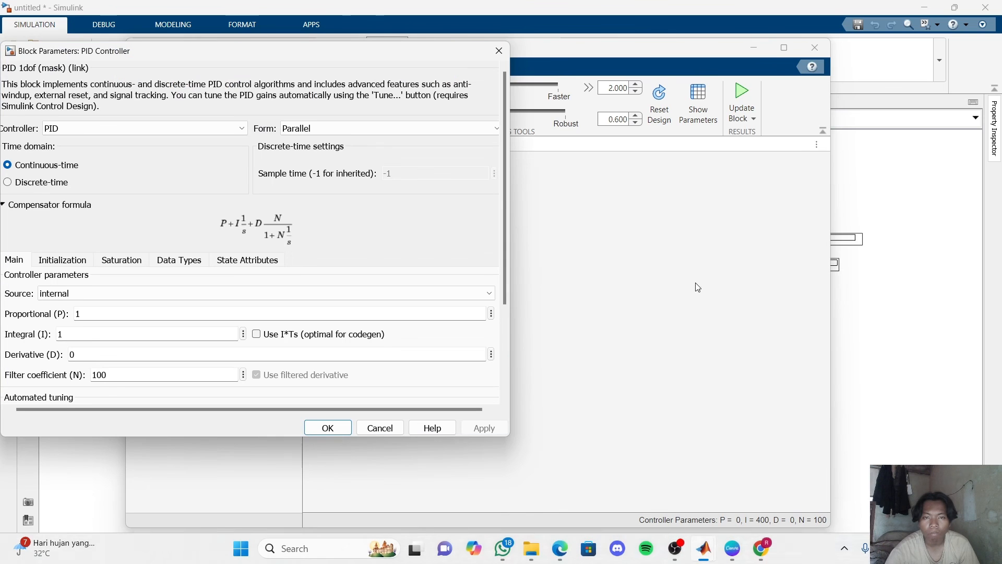
{"action": "left_click", "coordinate": [581, 47]}
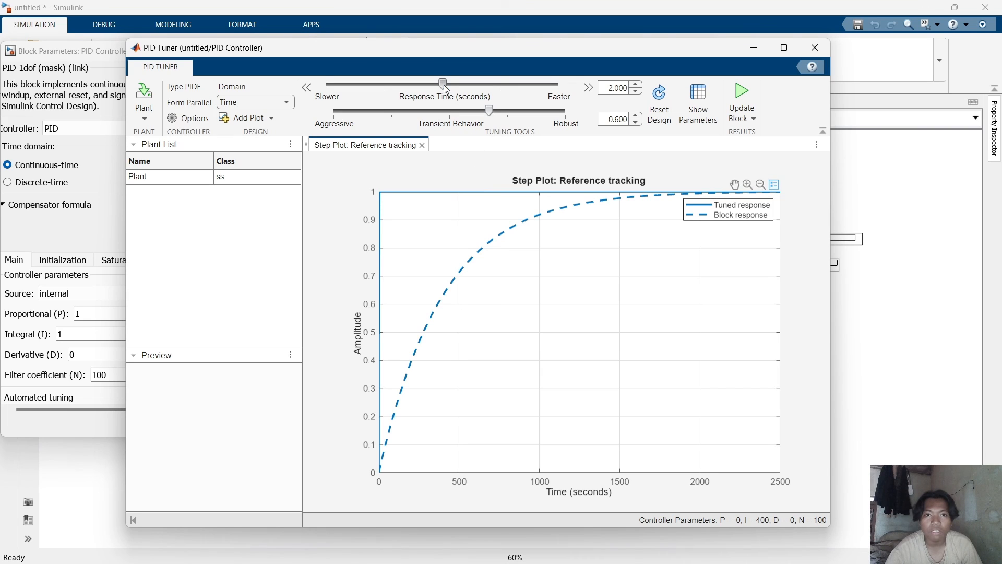
{"action": "left_click_drag", "start_coordinate": [446, 89], "coordinate": [413, 89]}
{"action": "left_click_drag", "start_coordinate": [493, 116], "coordinate": [530, 117]}
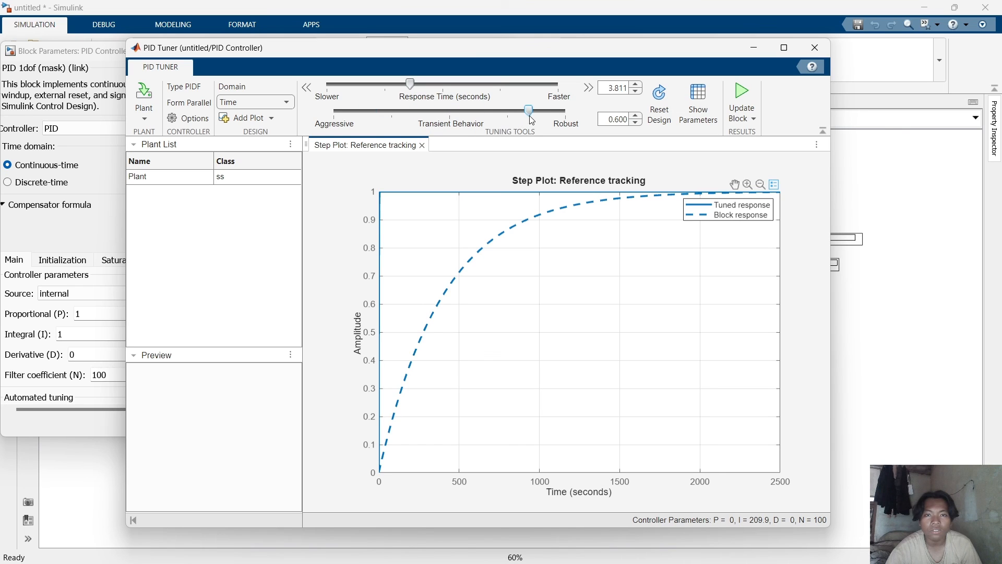
{"action": "left_click_drag", "start_coordinate": [414, 90], "coordinate": [542, 92]}
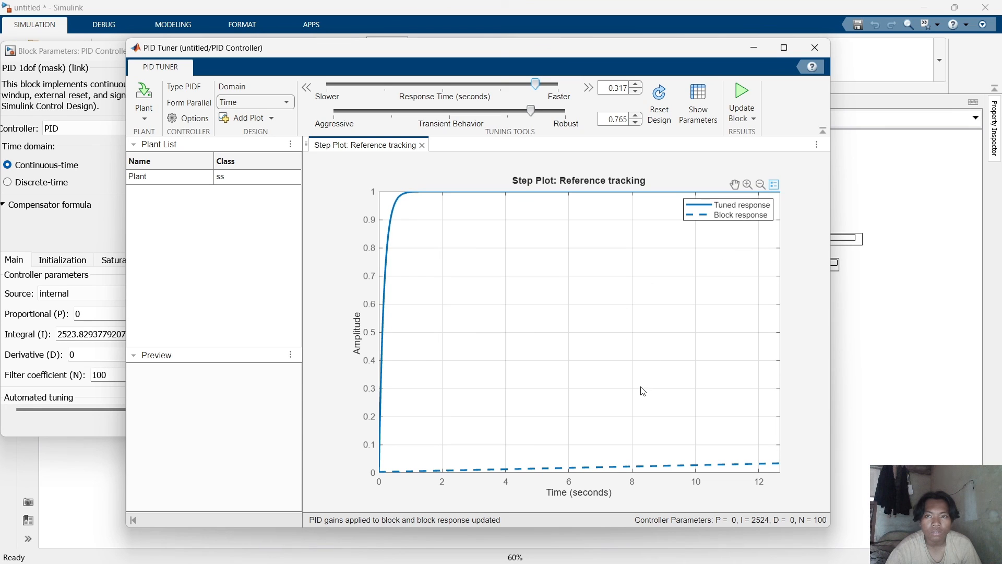
Minimize the PID Tuner and confirm the PID Controller dialog with the tuned gains.
{"action": "left_click", "coordinate": [760, 46]}
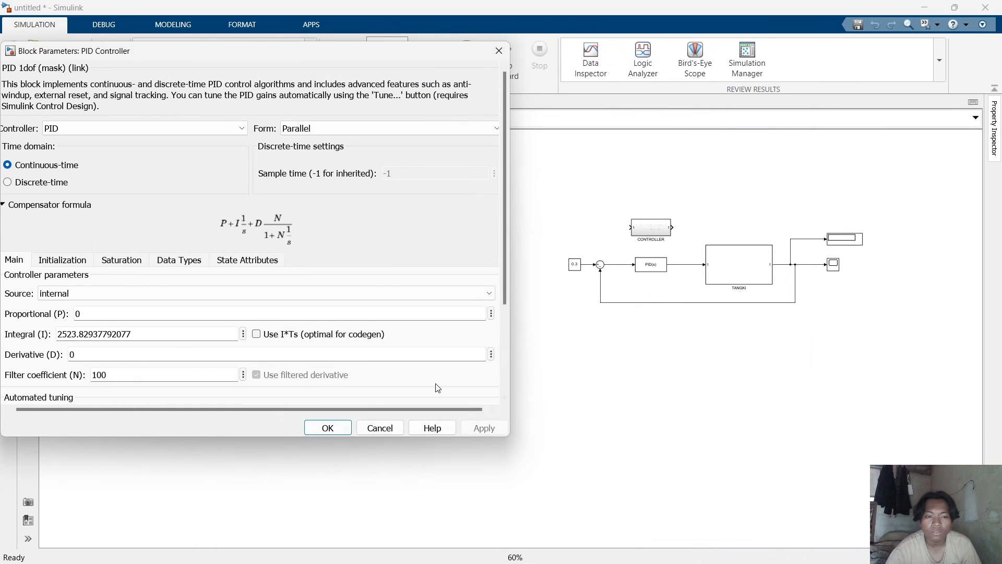
{"action": "left_click", "coordinate": [329, 428]}
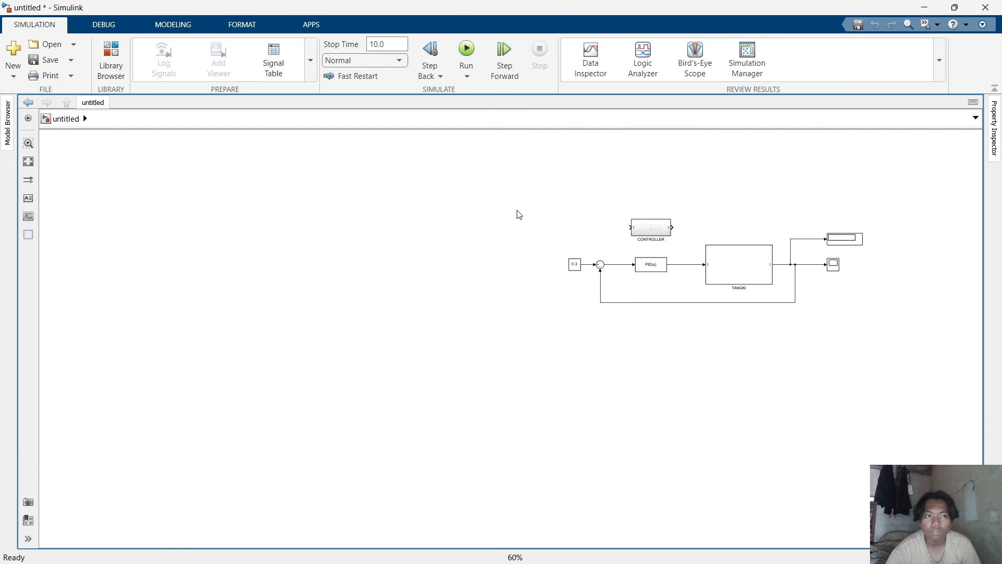
Run the simulation of the tank model with the tuned PID Controller.
{"action": "scroll", "coordinate": [450, 290], "scroll_direction": "up", "scroll_amount": 3}
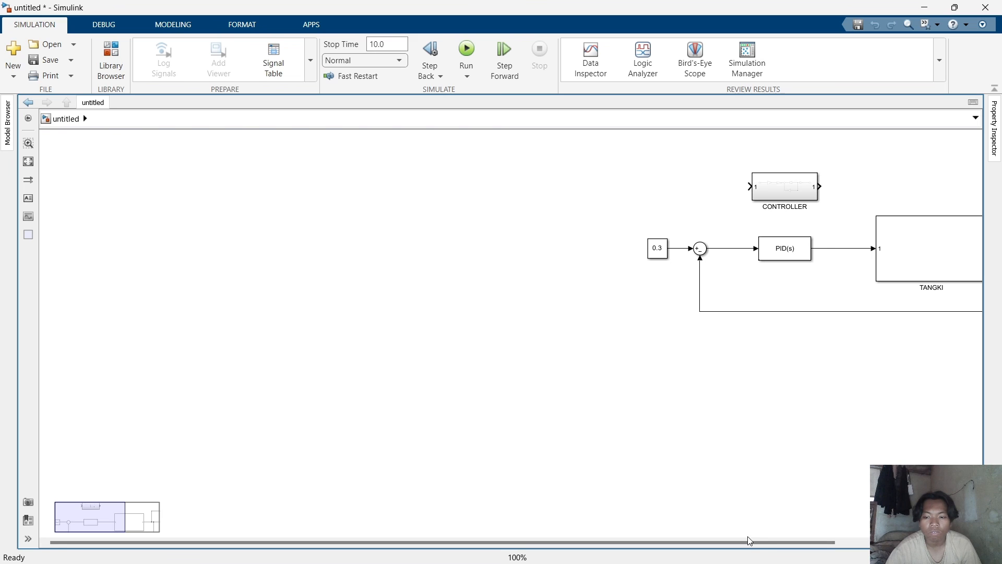
{"action": "left_click_drag", "start_coordinate": [748, 541], "coordinate": [886, 544]}
{"action": "scroll", "coordinate": [876, 360], "scroll_direction": "up", "scroll_amount": 2}
{"action": "scroll", "coordinate": [835, 441], "scroll_direction": "down", "scroll_amount": 1}
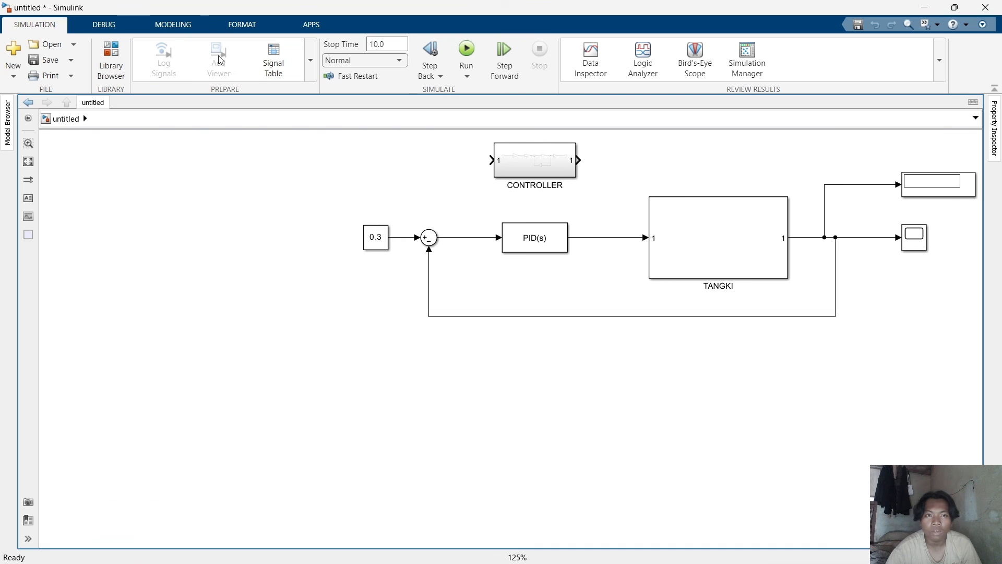
{"action": "left_click", "coordinate": [466, 52]}
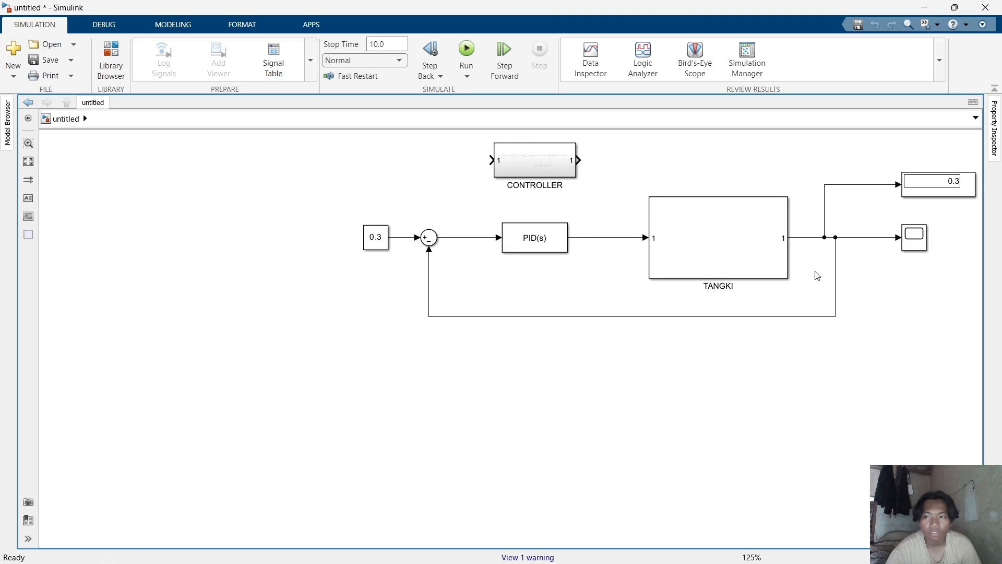
Open the Scope to view the tuned tank response, then close it.
{"action": "left_click", "coordinate": [383, 246]}
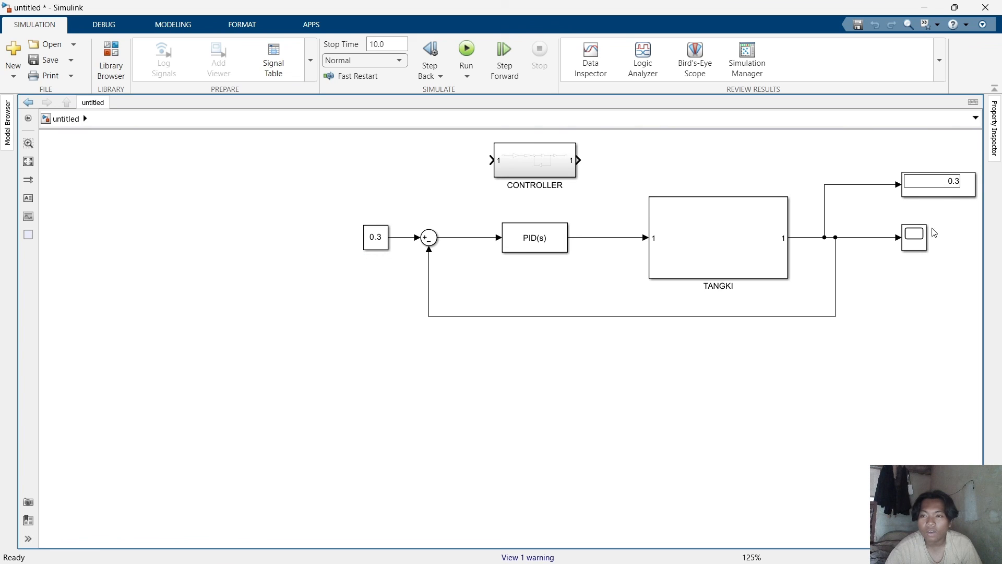
{"action": "left_click", "coordinate": [914, 246]}
{"action": "left_click", "coordinate": [915, 246]}
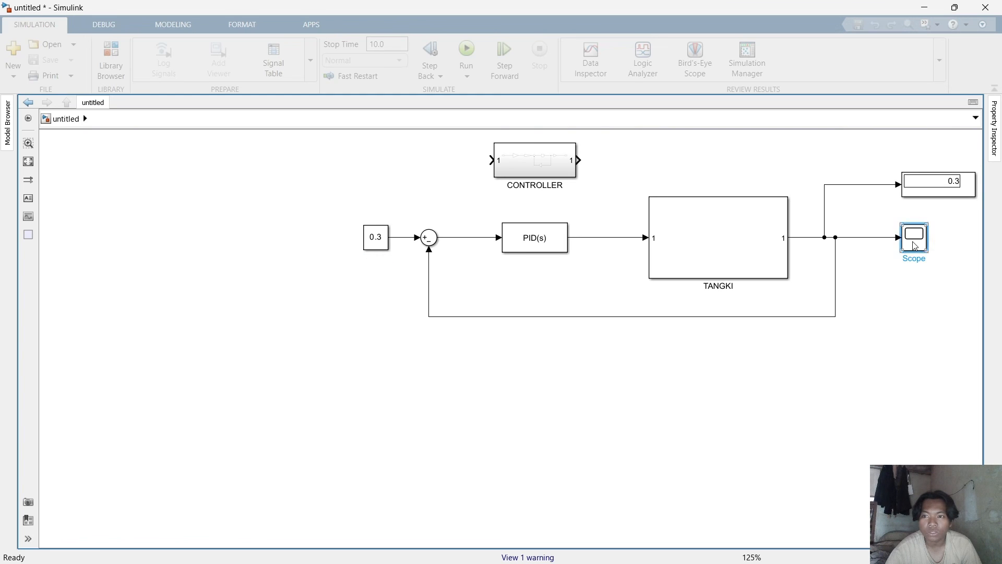
{"action": "double_click", "coordinate": [915, 246]}
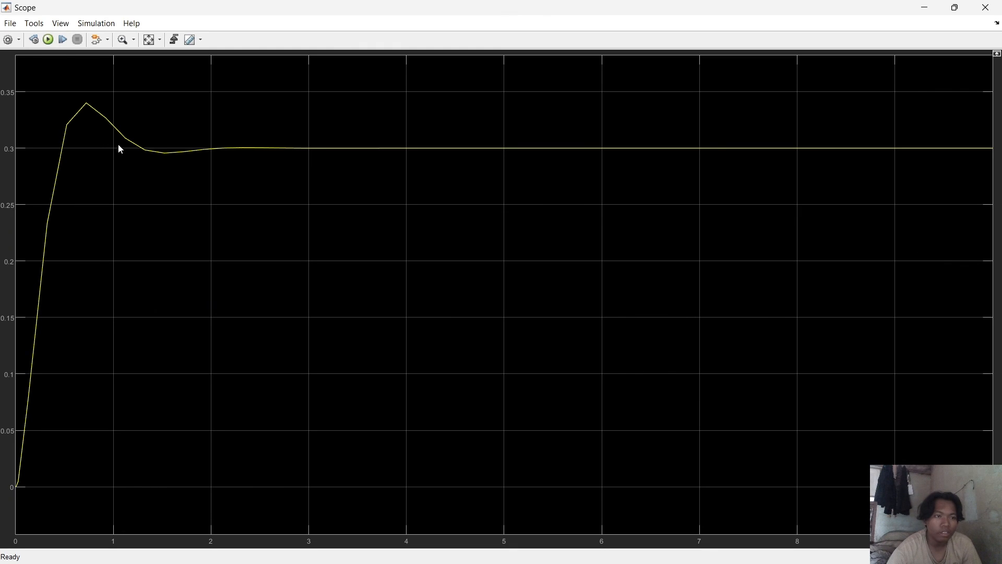
{"action": "left_click", "coordinate": [983, 9]}
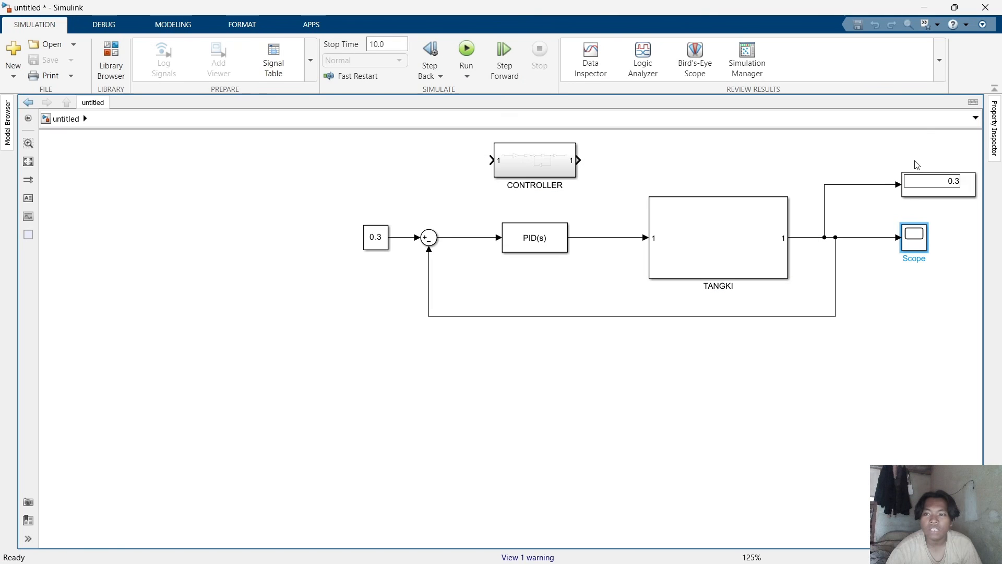
Reopen the PID Controller's parameters and relaunch the PID Tuner from its Tune option.
{"action": "left_click", "coordinate": [529, 243]}
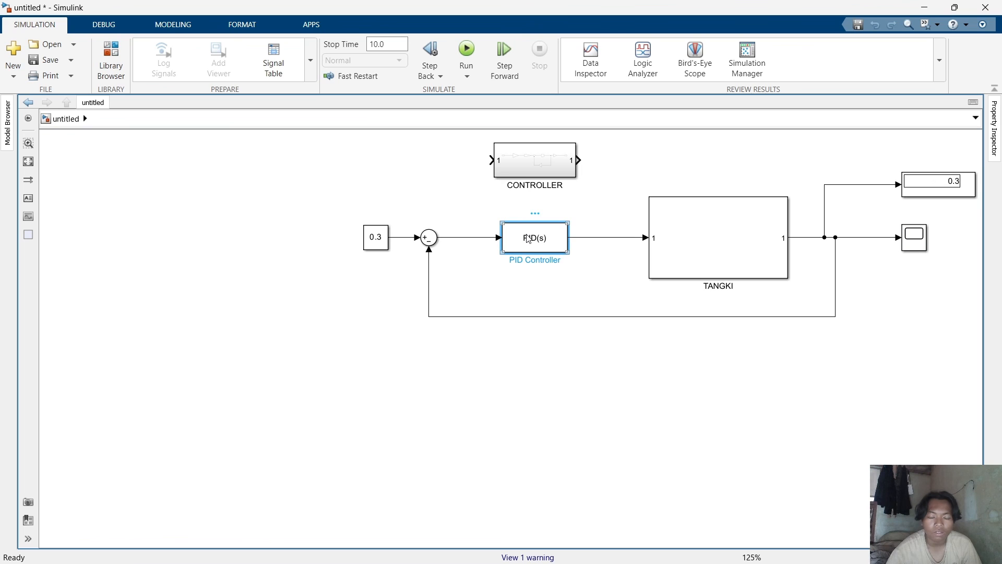
{"action": "double_click", "coordinate": [529, 239]}
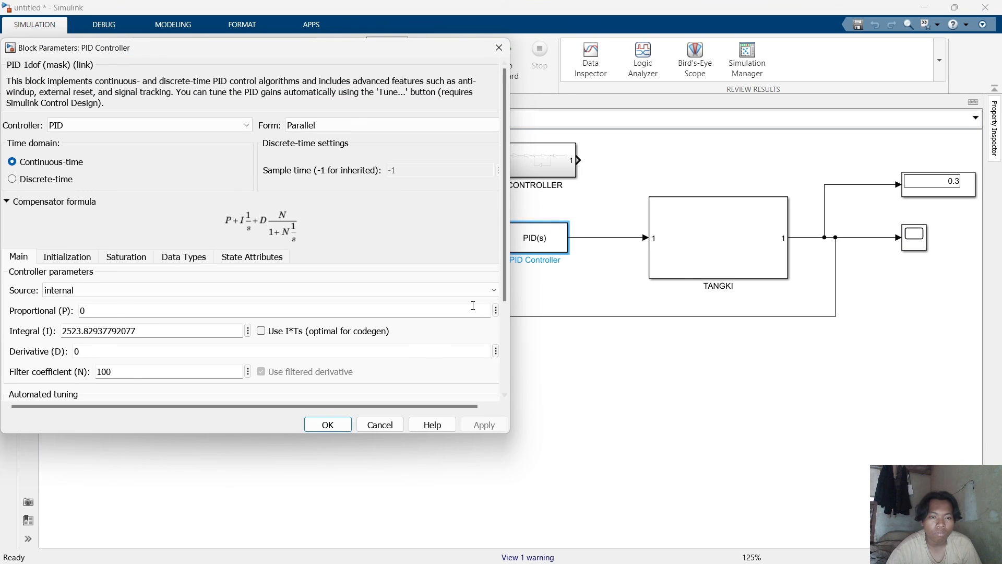
{"action": "scroll", "coordinate": [459, 345], "scroll_direction": "down", "scroll_amount": 5}
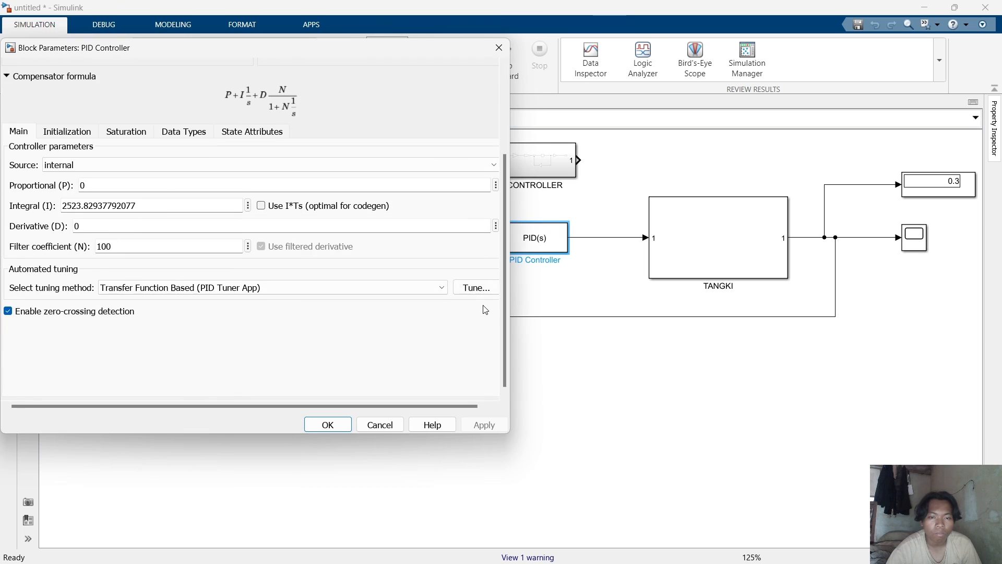
{"action": "left_click", "coordinate": [481, 291]}
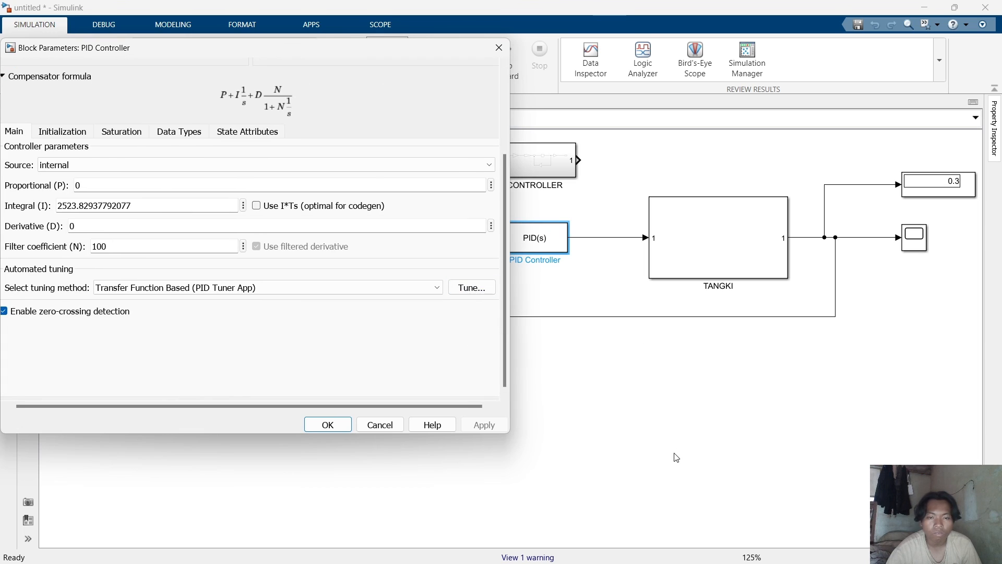
{"action": "mouse_move", "coordinate": [704, 548]}
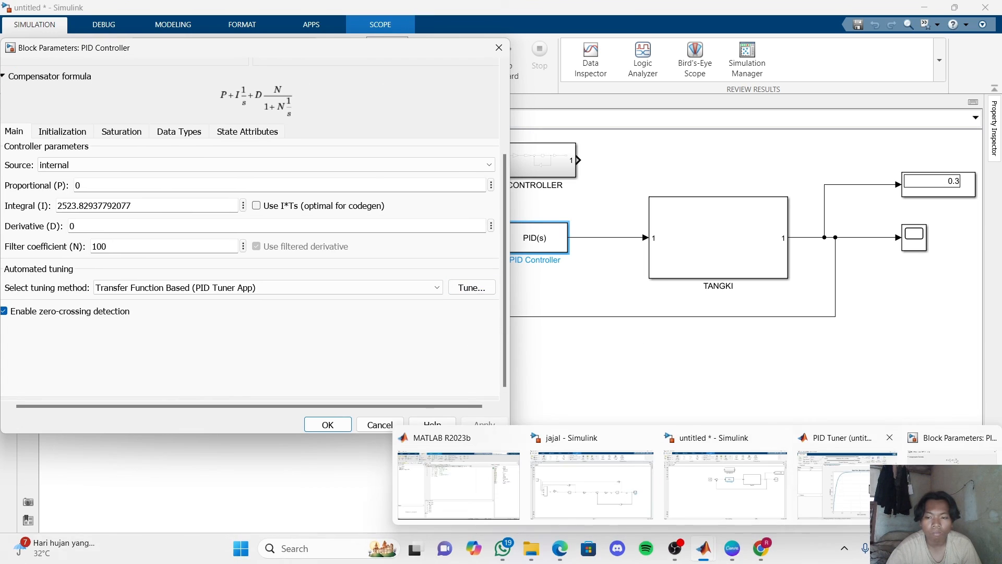
{"action": "left_click", "coordinate": [845, 480]}
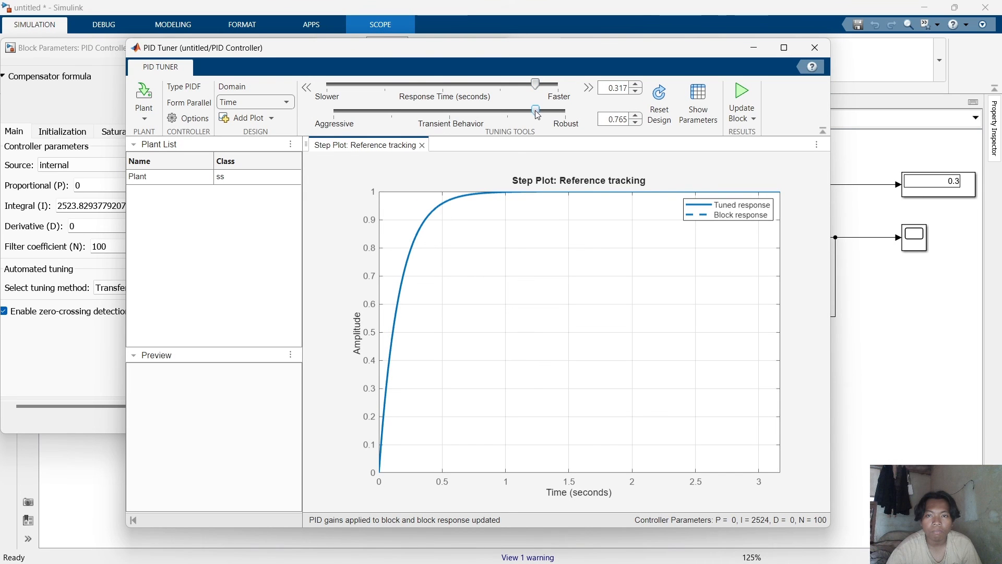
Retune the controller for a faster response and aggressive transient behavior of about 0.27, updating the block.
{"action": "left_click_drag", "start_coordinate": [531, 110], "coordinate": [549, 83]}
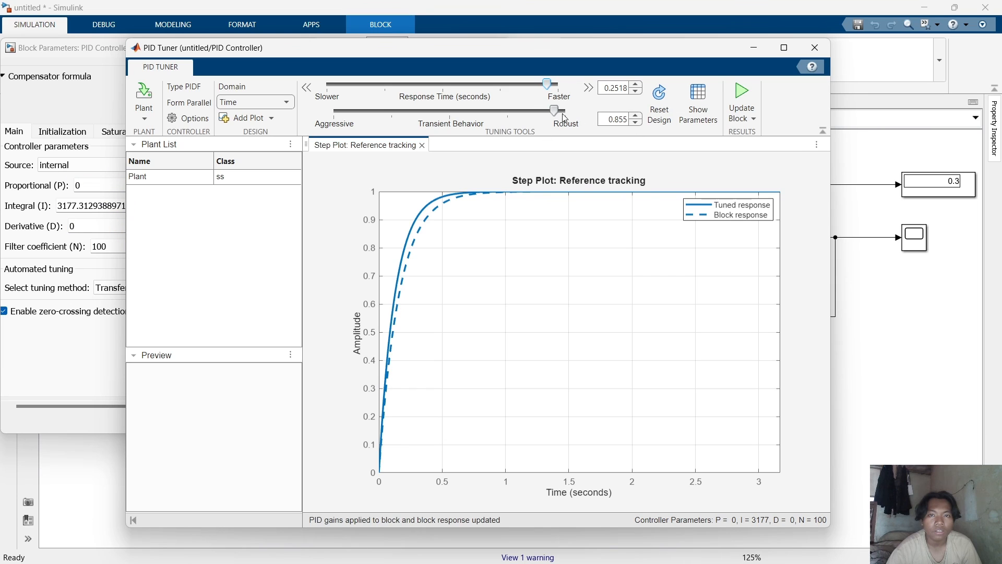
{"action": "left_click_drag", "start_coordinate": [561, 116], "coordinate": [405, 111]}
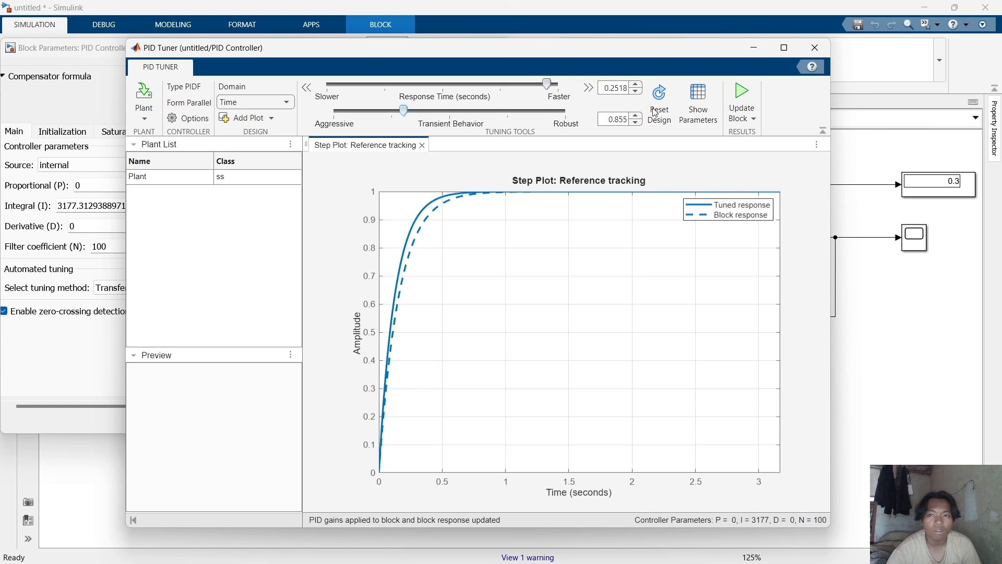
{"action": "left_click", "coordinate": [732, 103]}
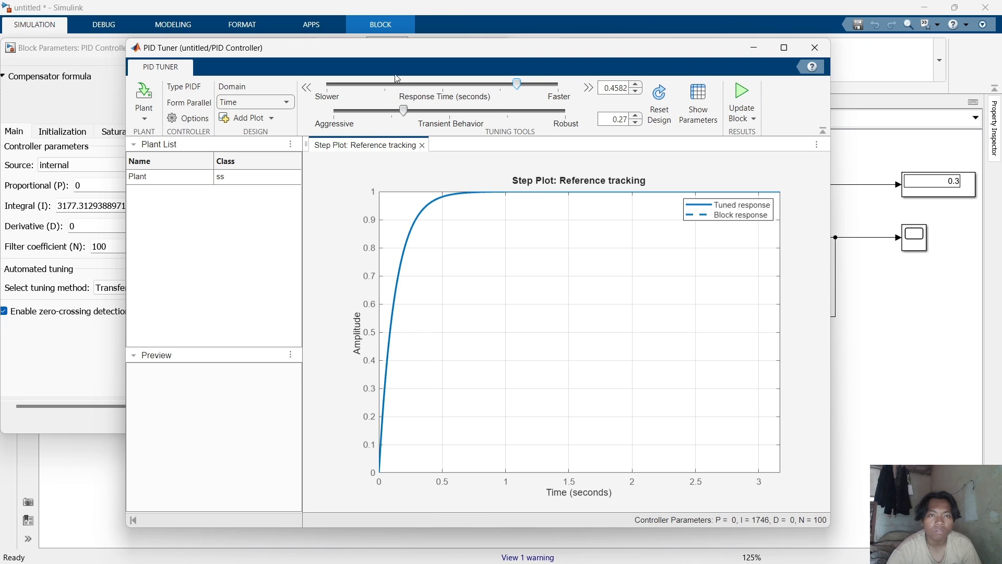
Set the PID Tuner's transient behavior to about 0.054 and update the block.
{"action": "left_click_drag", "start_coordinate": [399, 55], "coordinate": [500, 62]}
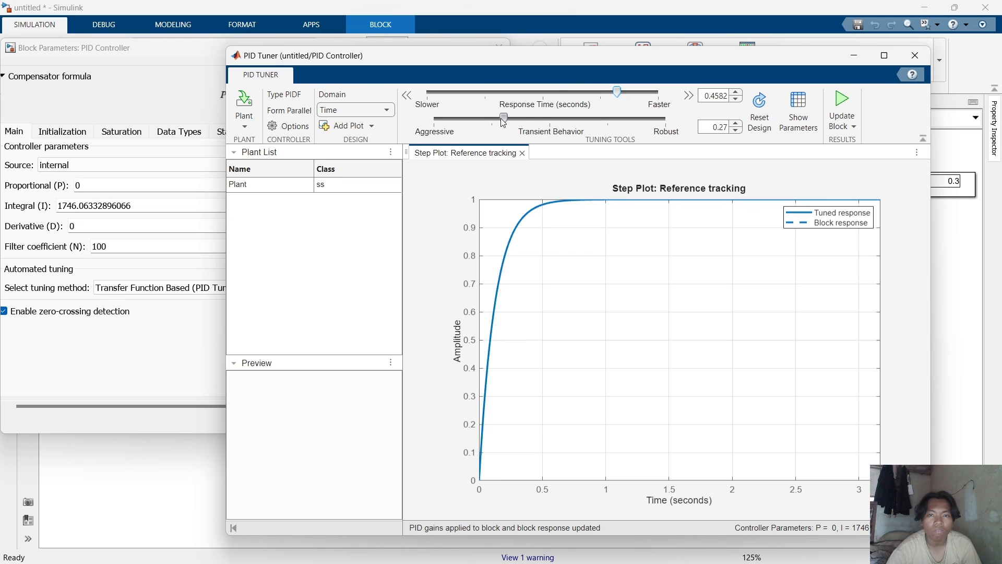
{"action": "left_click_drag", "start_coordinate": [504, 119], "coordinate": [570, 120]}
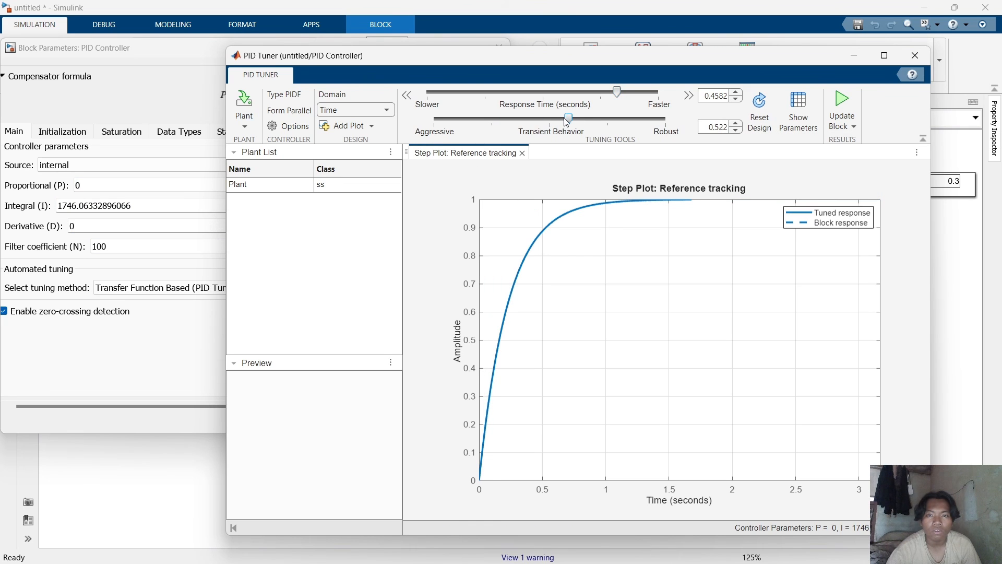
{"action": "left_click_drag", "start_coordinate": [565, 121], "coordinate": [448, 120]}
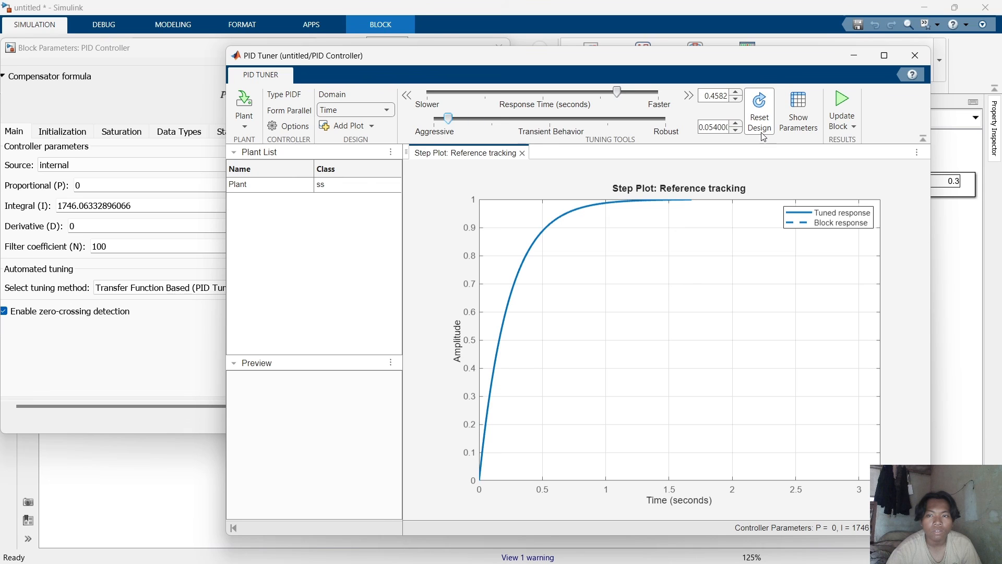
{"action": "left_click", "coordinate": [851, 107]}
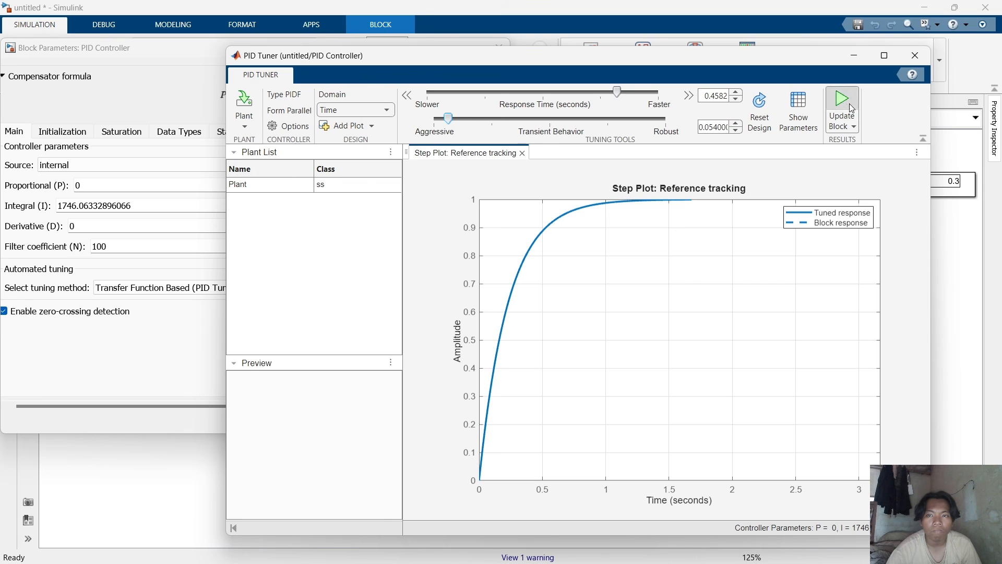
Speed up the response time to about 0.2761 and update the PID Controller block with the new gains.
{"action": "left_click_drag", "start_coordinate": [624, 90], "coordinate": [639, 89]}
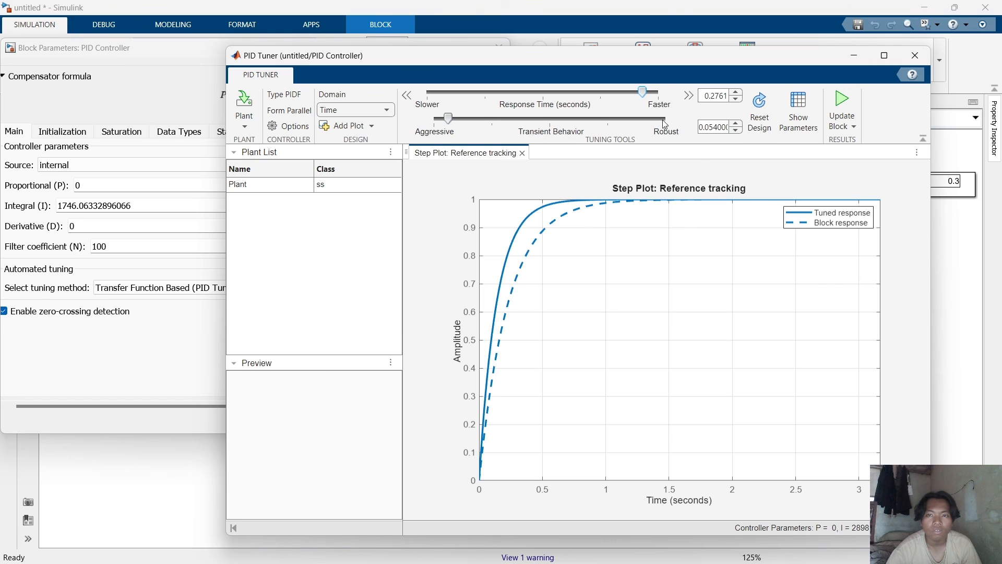
{"action": "left_click", "coordinate": [842, 99]}
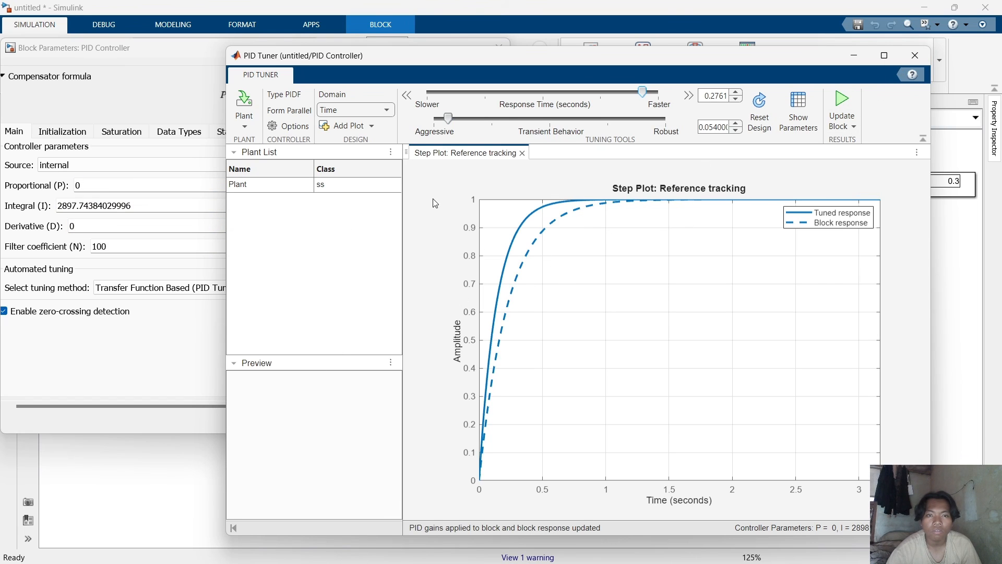
Close the PID Tuner and accept the PID Controller's block parameters.
{"action": "left_click", "coordinate": [848, 62]}
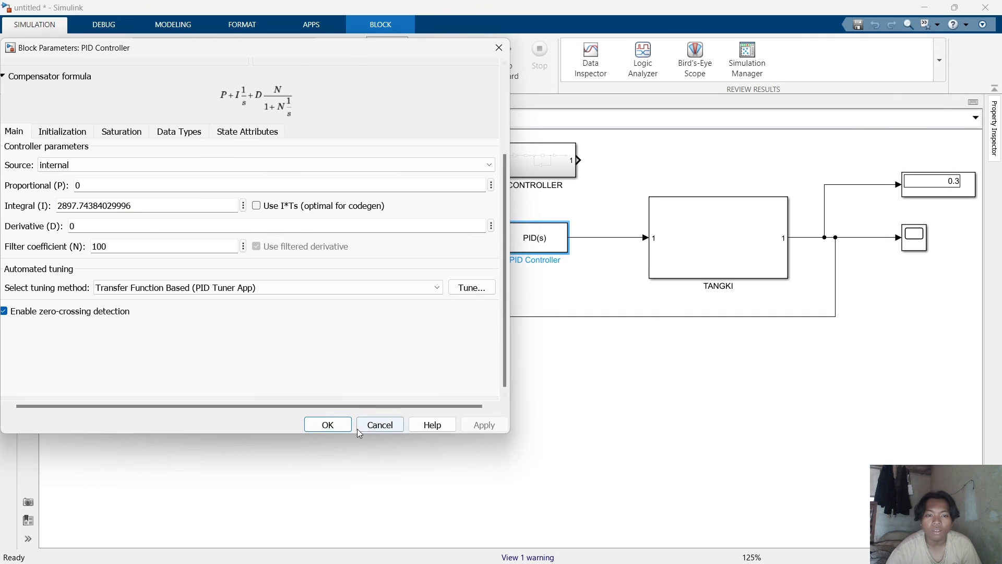
{"action": "left_click", "coordinate": [328, 424]}
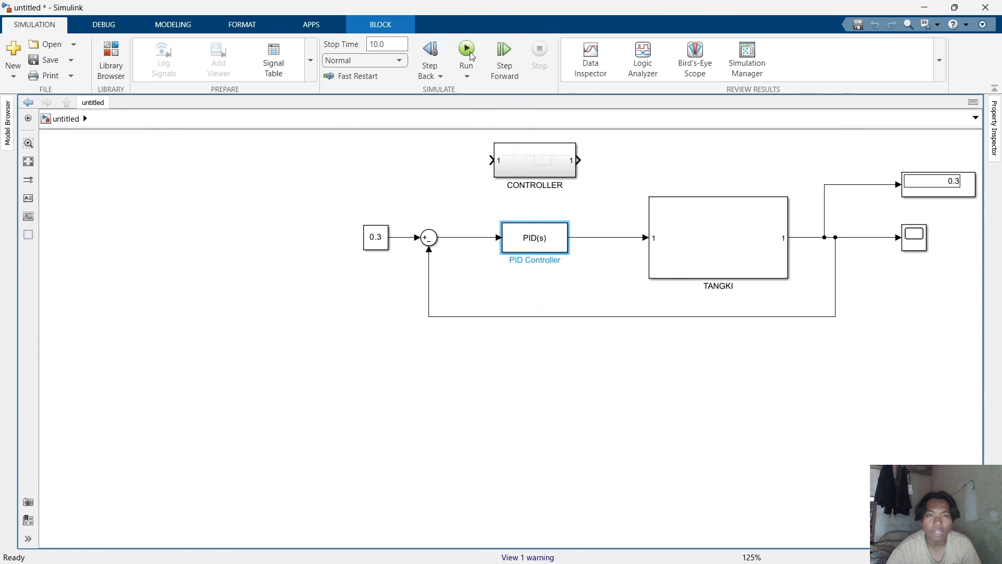
Run the simulation and view the retuned tank response in the Scope, then close it.
{"action": "left_click", "coordinate": [466, 52]}
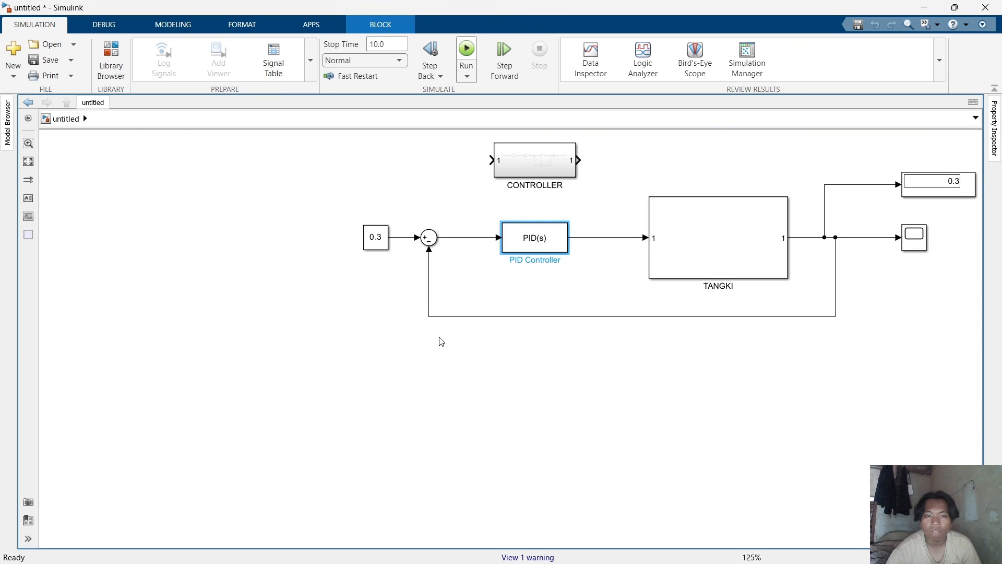
{"action": "left_click", "coordinate": [918, 240]}
{"action": "double_click", "coordinate": [918, 240]}
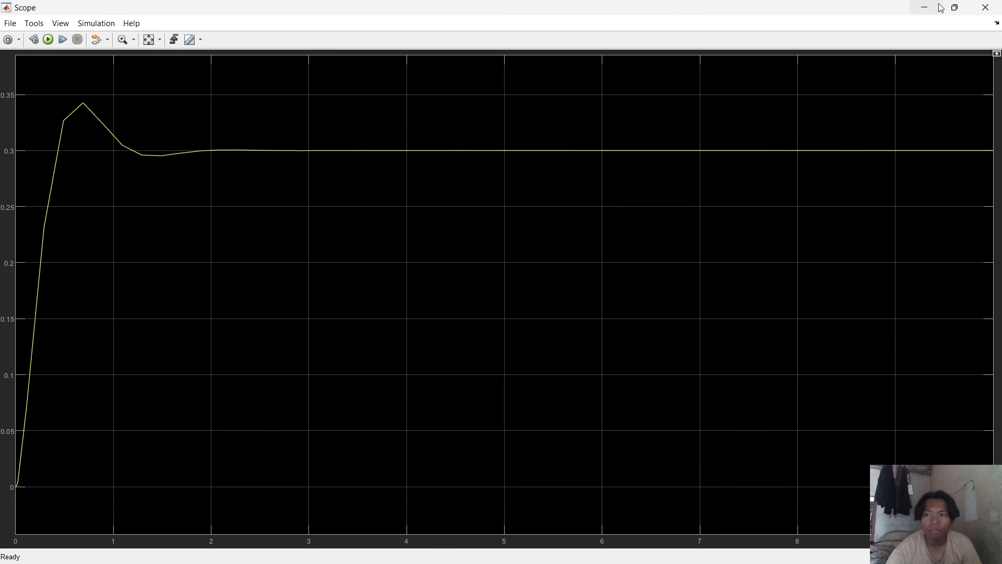
{"action": "left_click", "coordinate": [984, 9]}
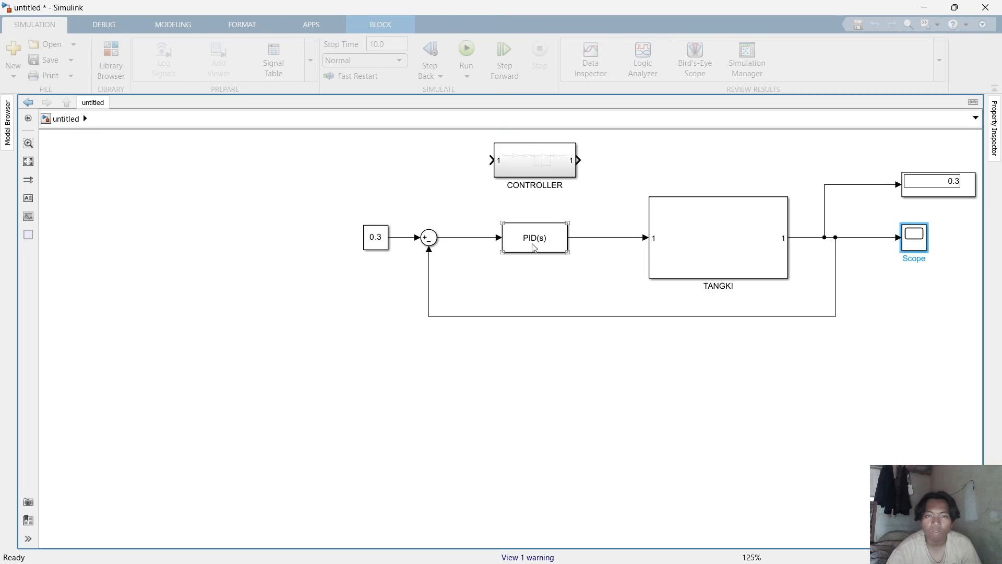
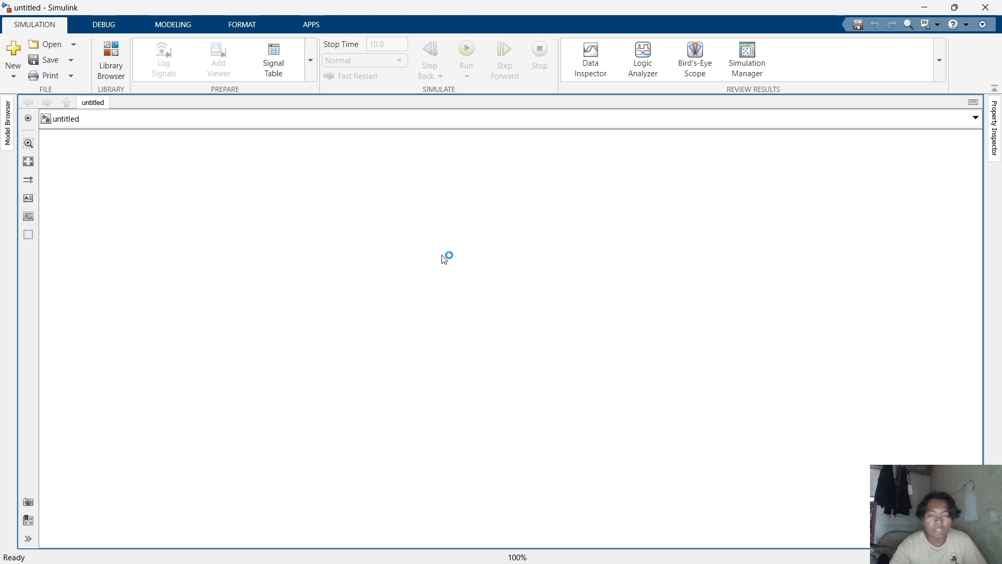
Add a Sum block to the blank model and place it toward the upper left of the canvas.
{"action": "type", "text": "SUM"}
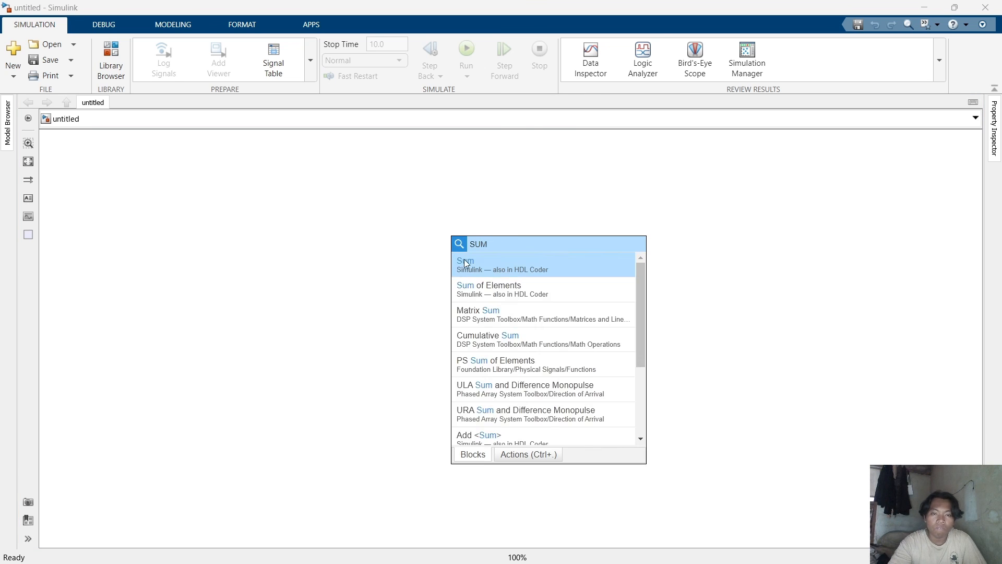
{"action": "left_click", "coordinate": [463, 263]}
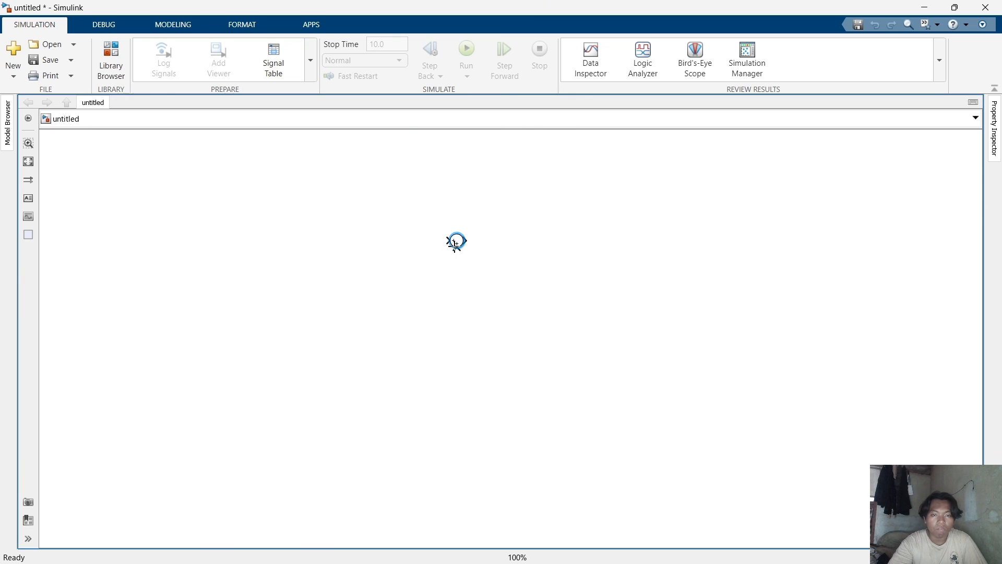
{"action": "left_click_drag", "start_coordinate": [457, 246], "coordinate": [254, 215]}
{"action": "left_click", "coordinate": [450, 311]}
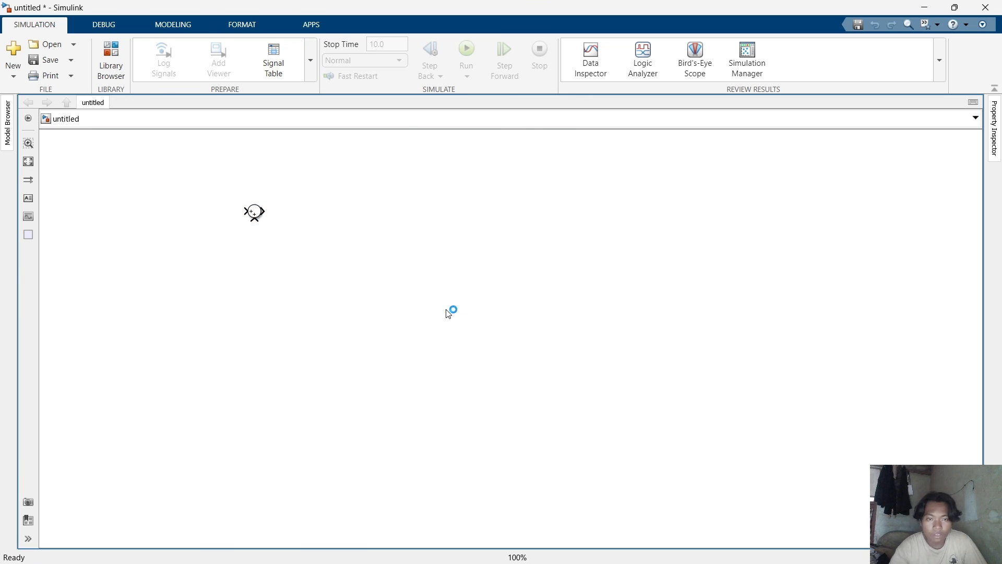
Add a Gain block to the model below and right of the Sum block.
{"action": "double_click", "coordinate": [446, 310]}
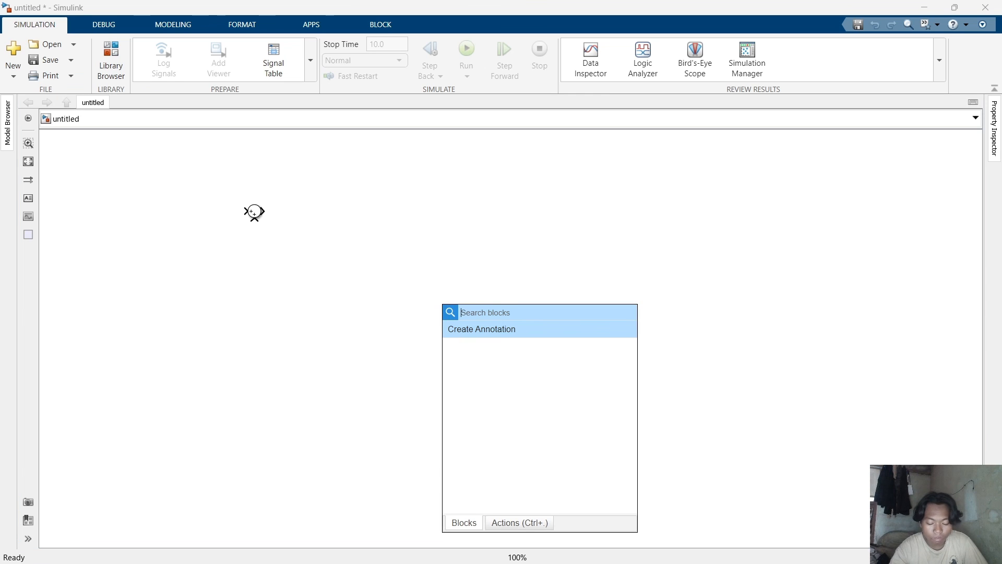
{"action": "type", "text": "G"}
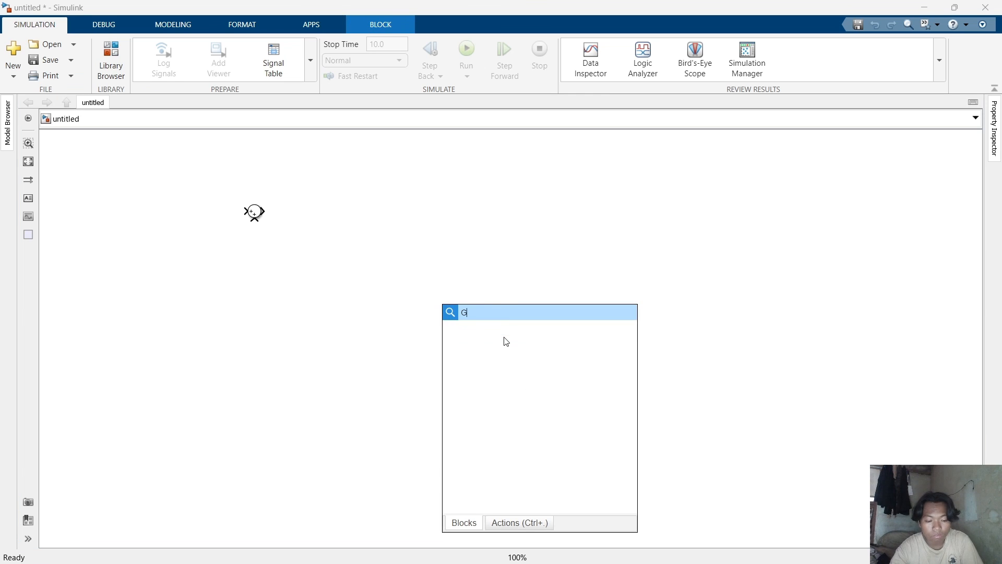
{"action": "type", "text": "AIN"}
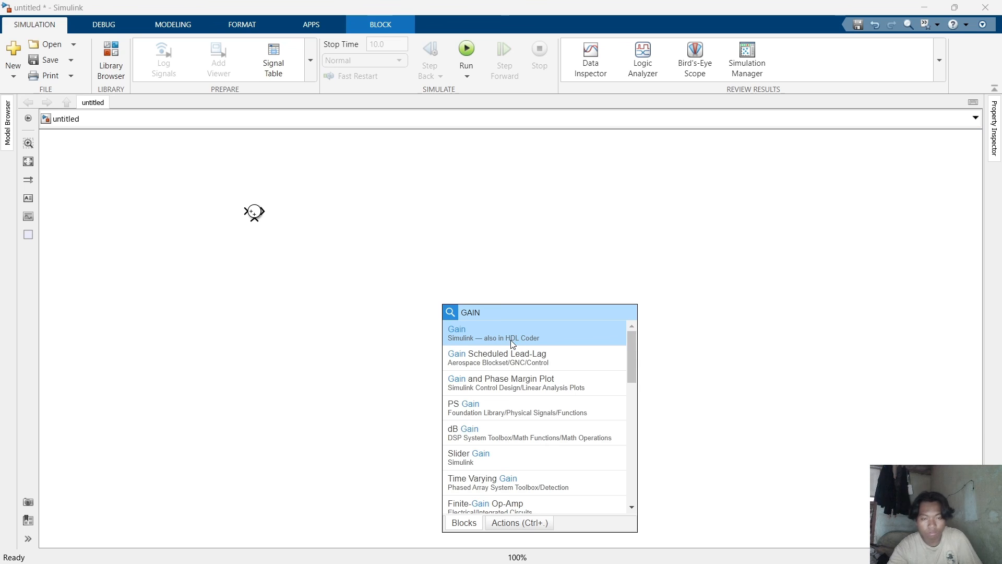
{"action": "left_click", "coordinate": [511, 344]}
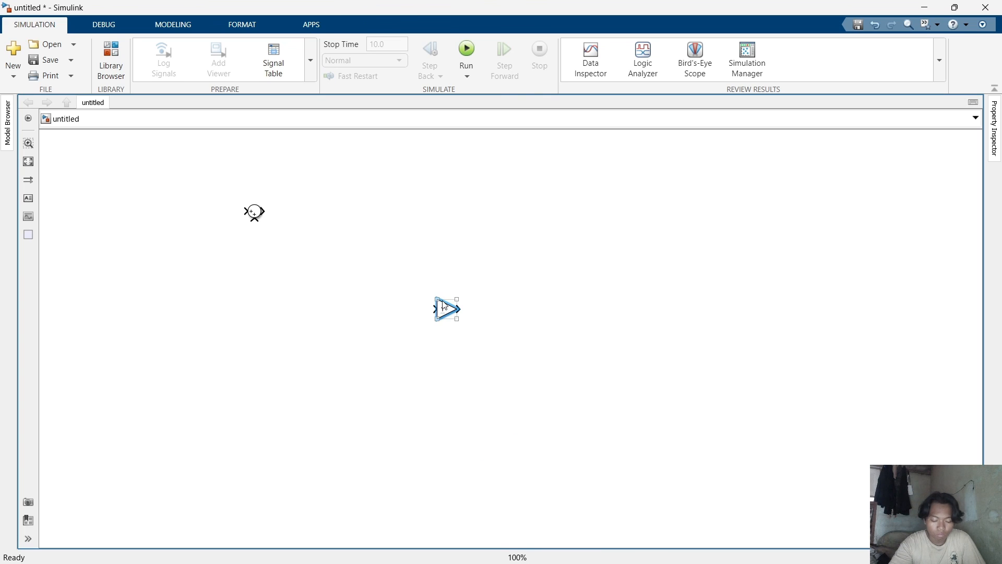
{"action": "left_click_drag", "start_coordinate": [444, 306], "coordinate": [344, 273]}
{"action": "left_click", "coordinate": [513, 399]}
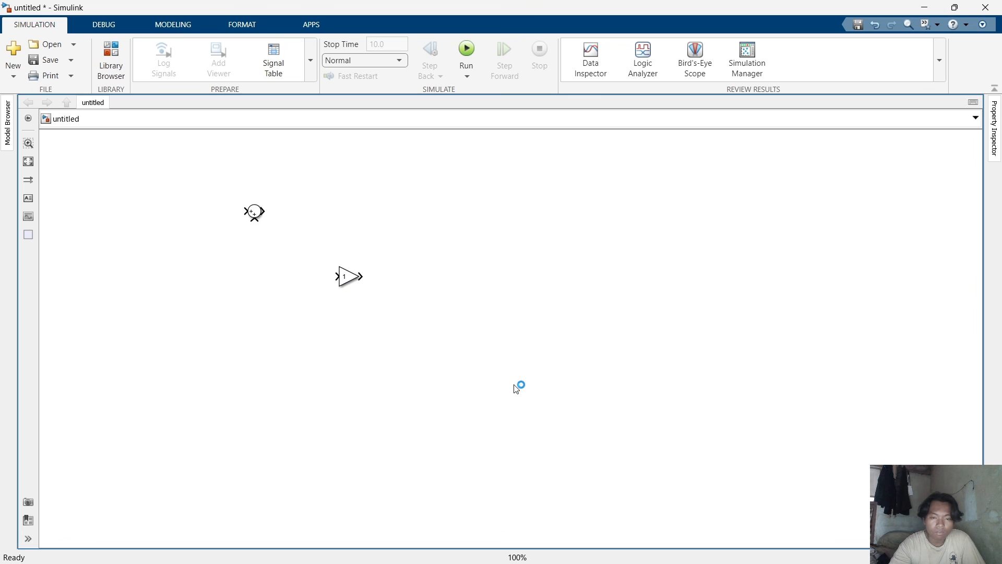
Add an Integrator block to the right of the Gain block.
{"action": "type", "text": "INTEGR"}
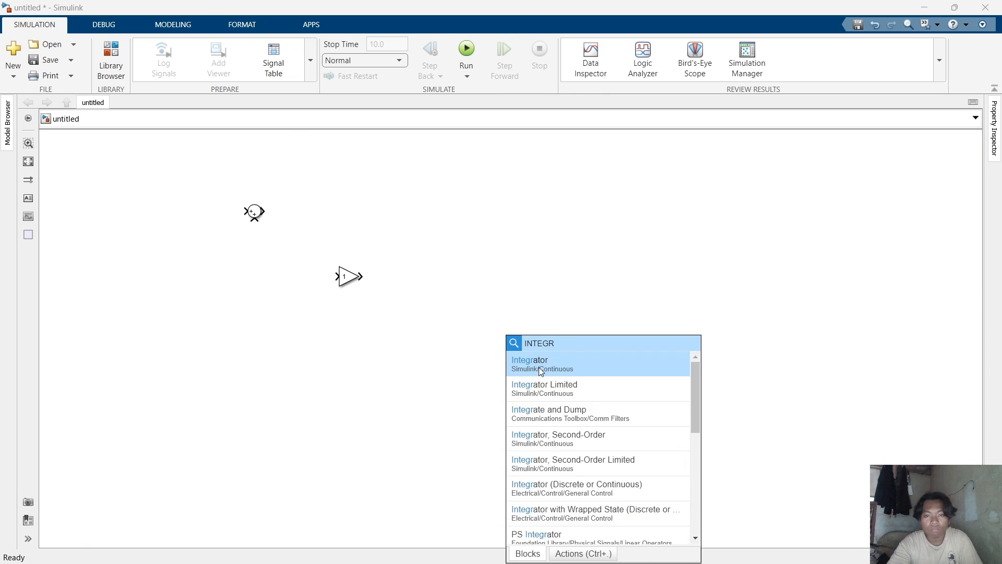
{"action": "left_click", "coordinate": [539, 367]}
{"action": "left_click_drag", "start_coordinate": [502, 389], "coordinate": [459, 272]}
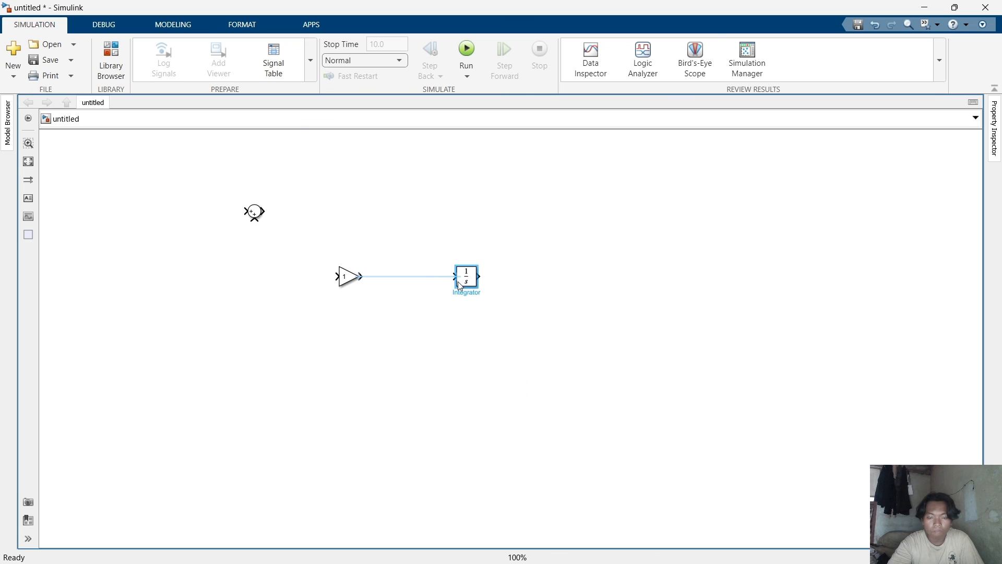
Add a Scope block to the model below the Integrator.
{"action": "left_click", "coordinate": [447, 372]}
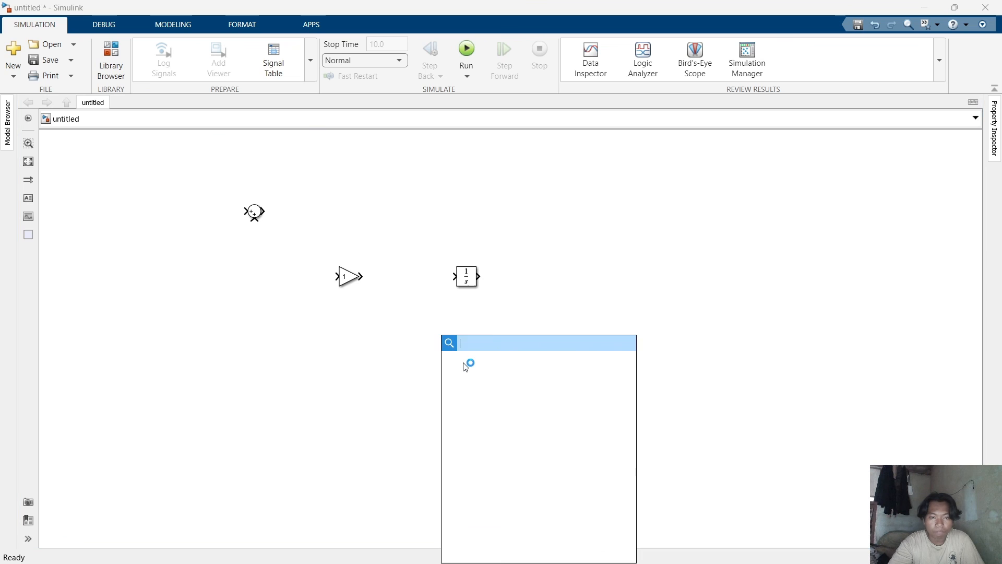
{"action": "type", "text": "scOPE"}
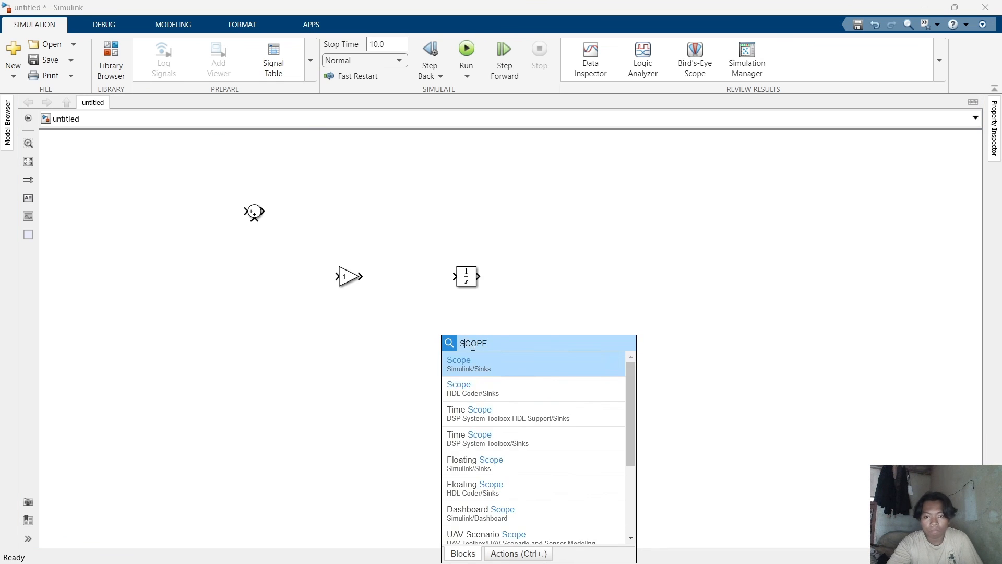
{"action": "left_click", "coordinate": [480, 361]}
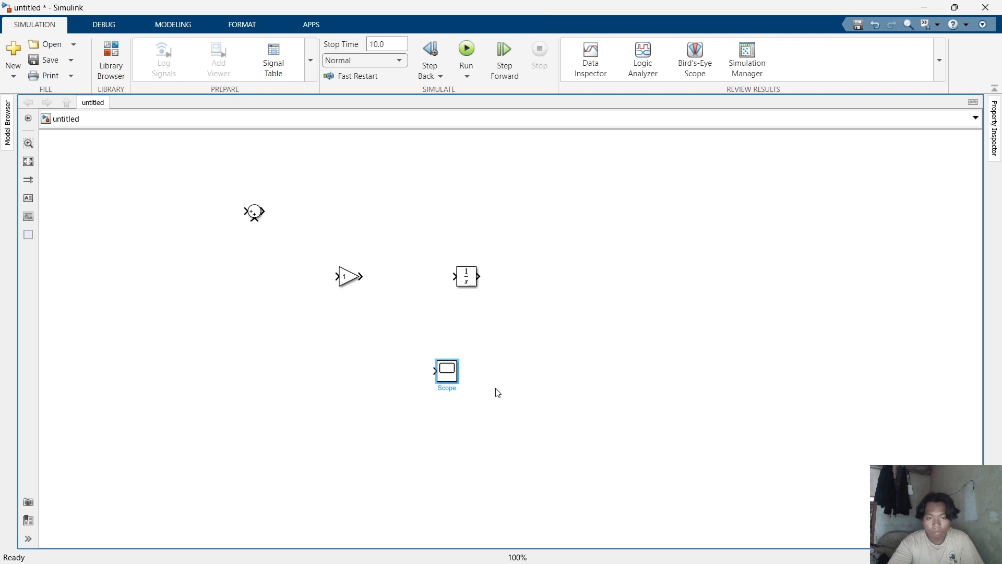
{"action": "left_click", "coordinate": [541, 383]}
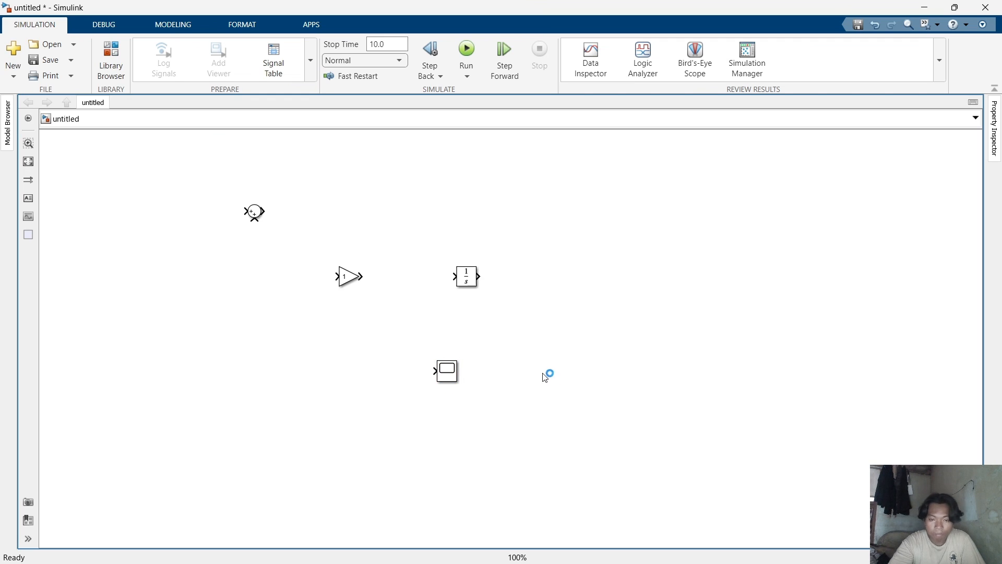
Add a Step source block to the lower left of the model.
{"action": "double_click", "coordinate": [555, 352]}
{"action": "type", "text": "STEP"}
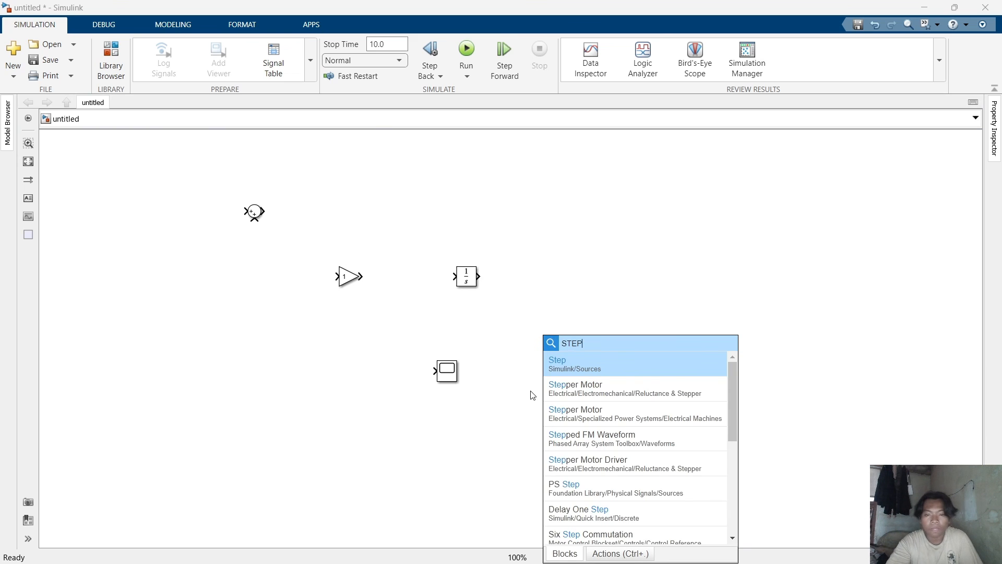
{"action": "left_click", "coordinate": [570, 366]}
{"action": "left_click_drag", "start_coordinate": [552, 389], "coordinate": [215, 444]}
{"action": "left_click", "coordinate": [375, 452]}
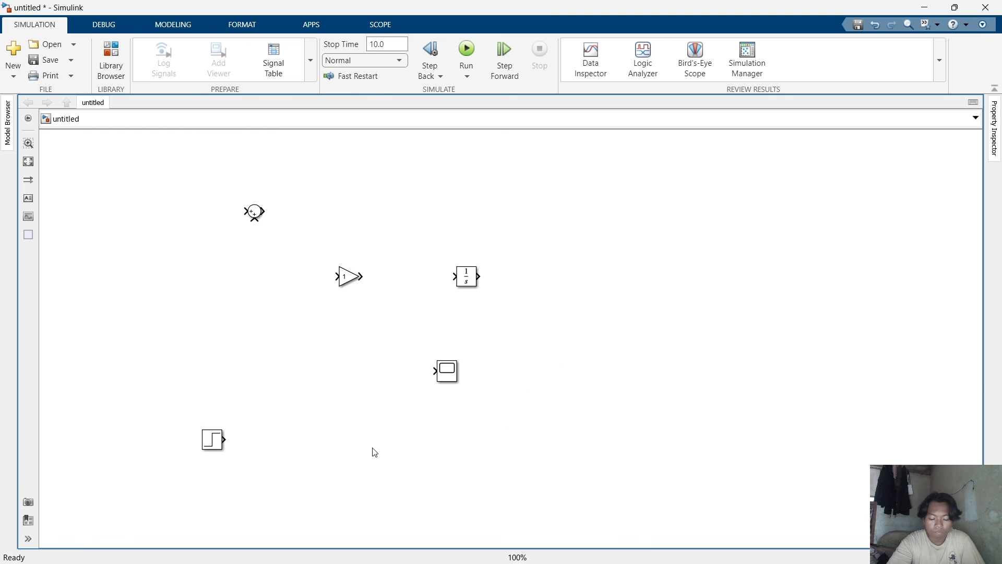
Set the Sum block's icon shape to rectangular and enlarge the block.
{"action": "double_click", "coordinate": [254, 212]}
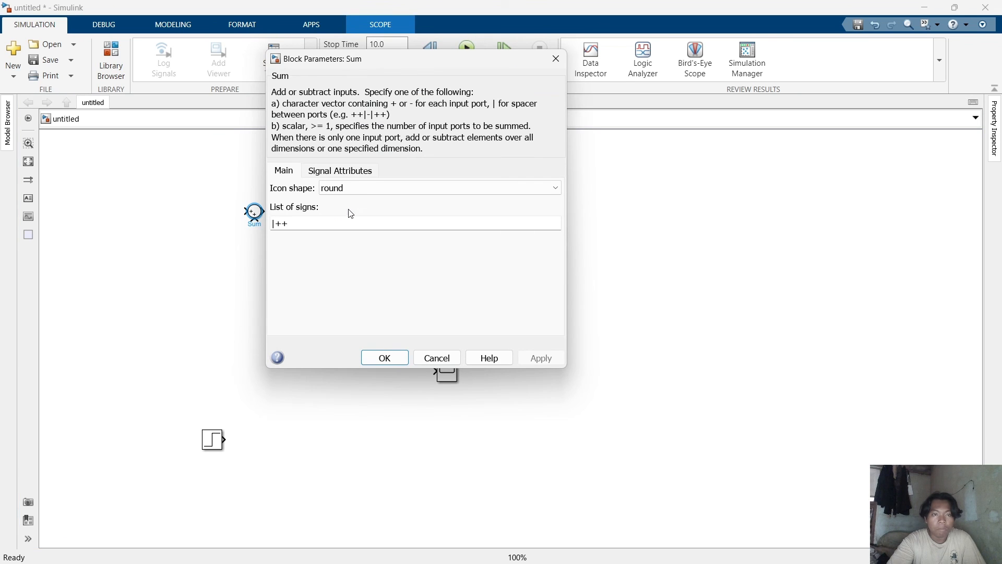
{"action": "left_click", "coordinate": [353, 189]}
{"action": "left_click", "coordinate": [355, 197]}
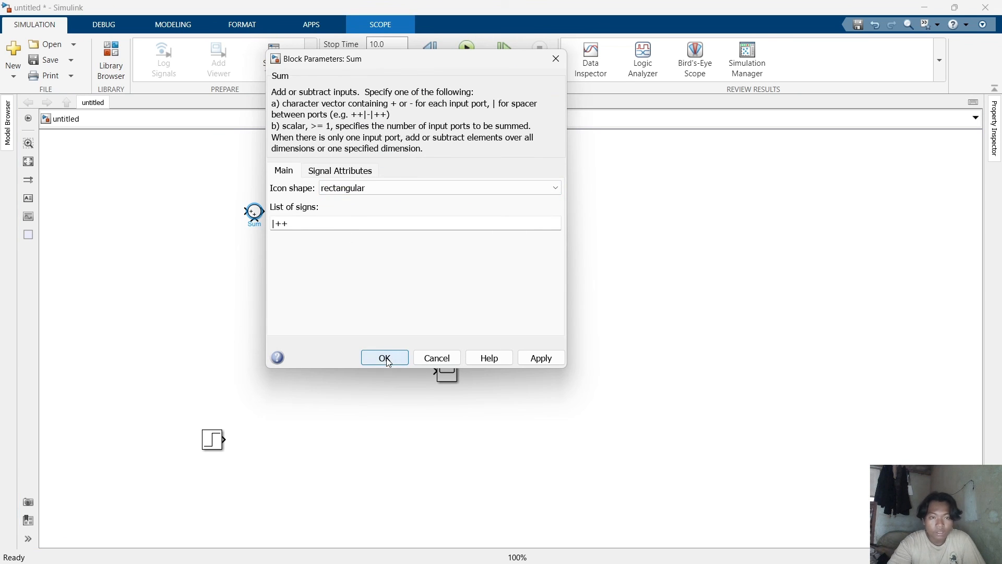
{"action": "left_click", "coordinate": [386, 359]}
{"action": "left_click_drag", "start_coordinate": [259, 217], "coordinate": [271, 238]}
{"action": "left_click", "coordinate": [357, 220]}
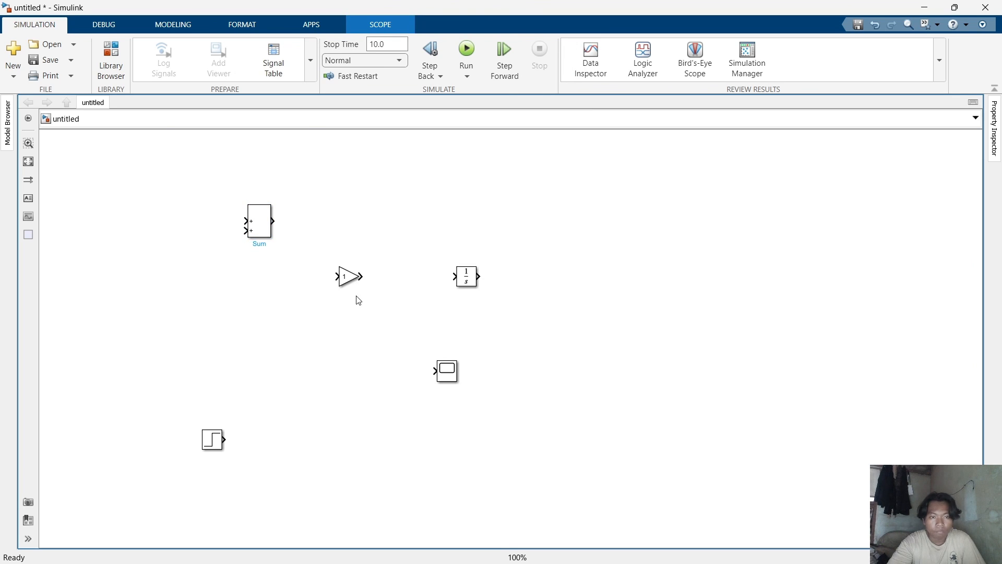
Connect the Gain block to the Sum output and set its gain to 1/mc.
{"action": "left_click_drag", "start_coordinate": [344, 276], "coordinate": [340, 217]}
{"action": "left_click", "coordinate": [323, 225]}
{"action": "double_click", "coordinate": [338, 224]}
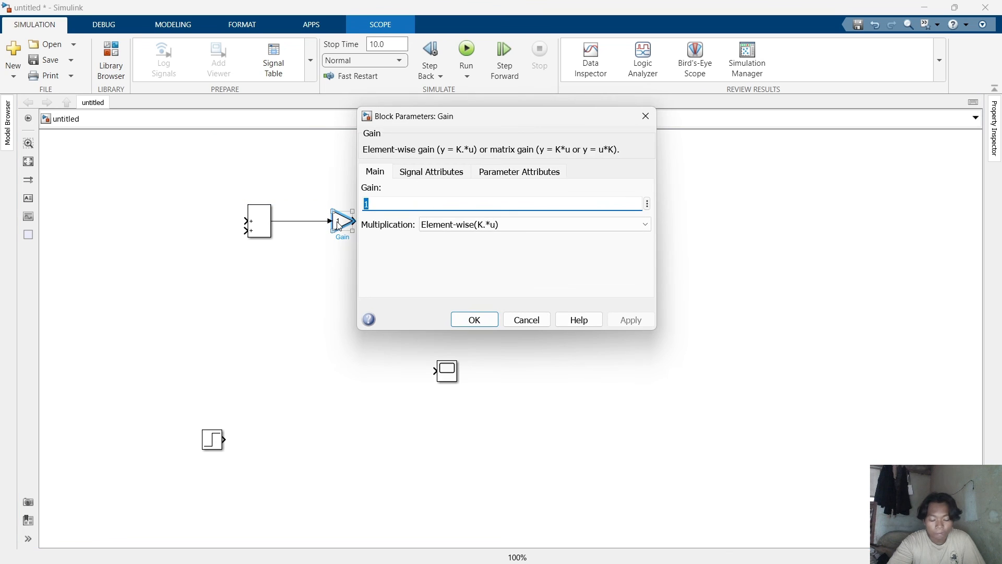
{"action": "type", "text": "1/"}
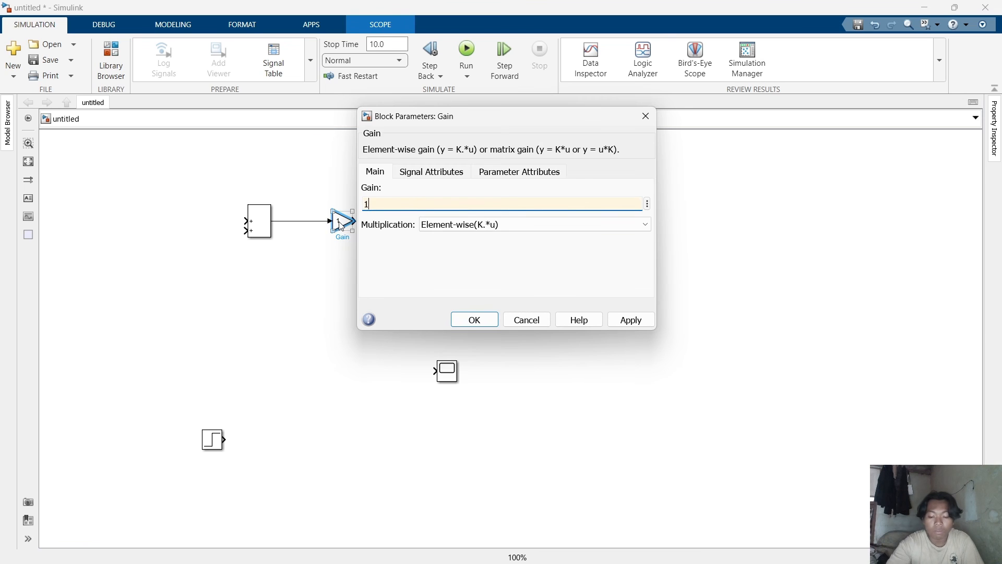
{"action": "type", "text": "mc"}
{"action": "key", "text": "ctrl+a"}
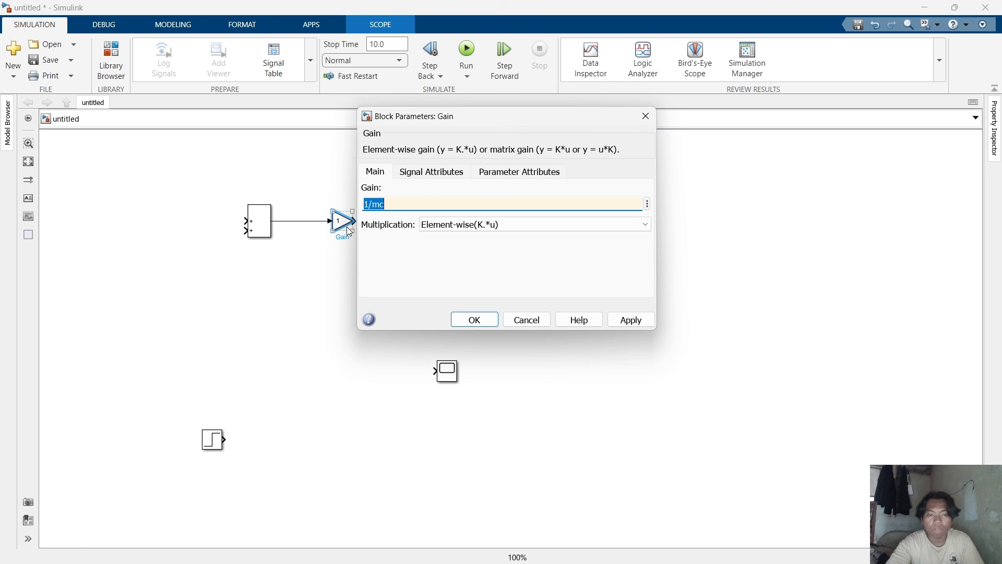
{"action": "left_click", "coordinate": [466, 321]}
Enlarge the Gain block so its 1/mc expression fits.
{"action": "left_click", "coordinate": [503, 176]}
{"action": "left_click", "coordinate": [353, 227]}
{"action": "left_click_drag", "start_coordinate": [353, 230], "coordinate": [361, 234]}
{"action": "left_click", "coordinate": [365, 241]}
Switch to MATLAB, open the QUARTER MOTOR folder, and create a new script.
{"action": "mouse_move", "coordinate": [691, 553]}
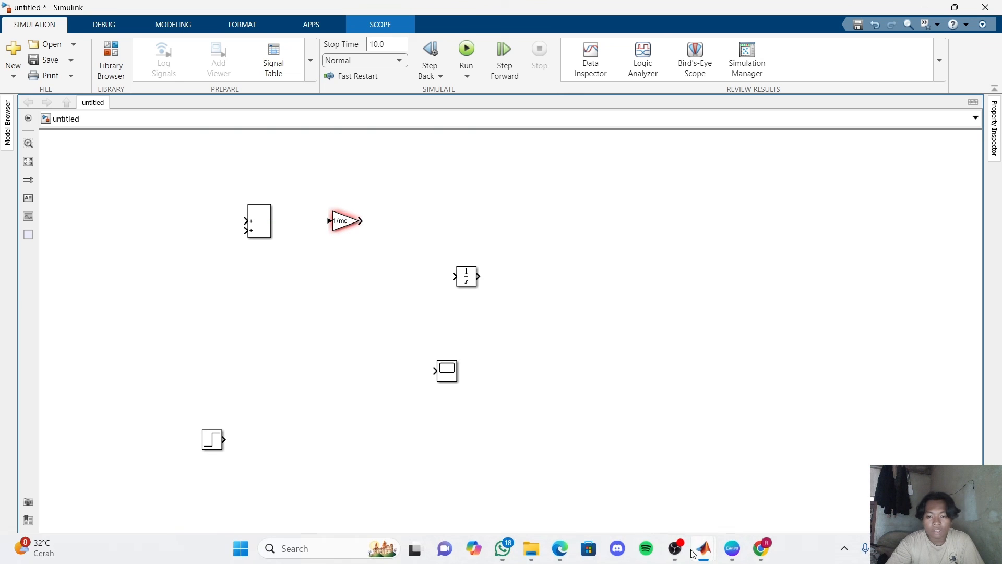
{"action": "left_click", "coordinate": [547, 488]}
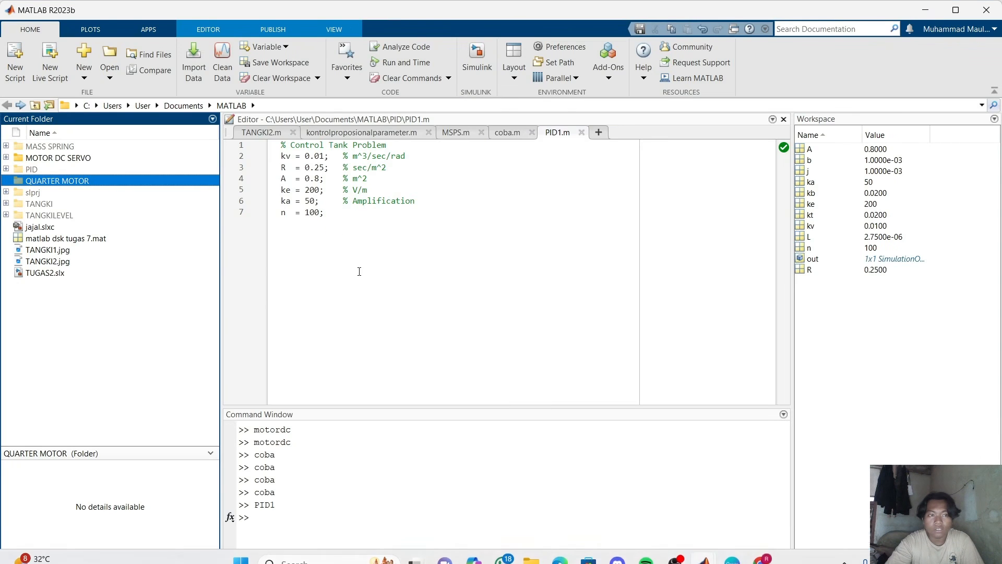
{"action": "double_click", "coordinate": [146, 184]}
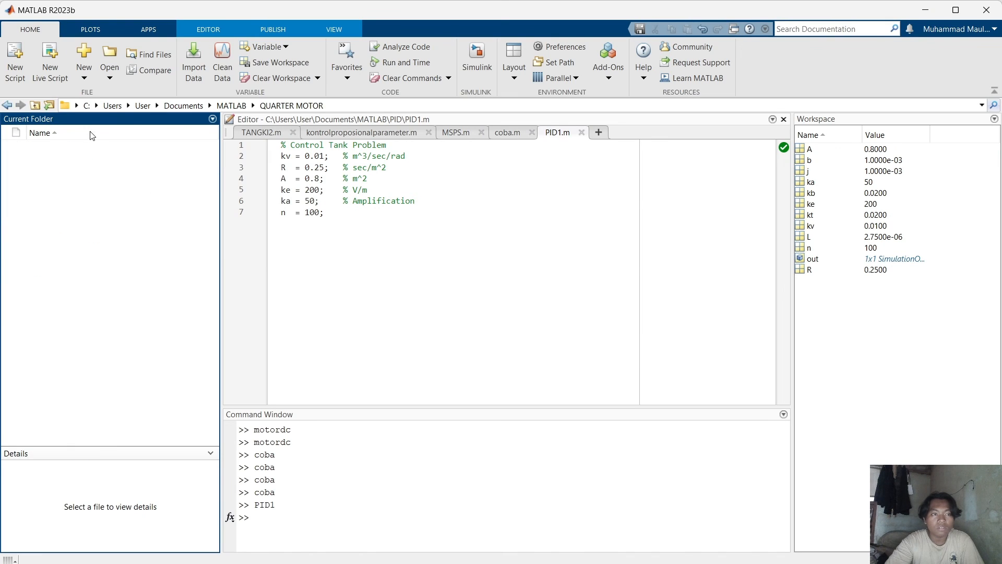
{"action": "left_click", "coordinate": [15, 56]}
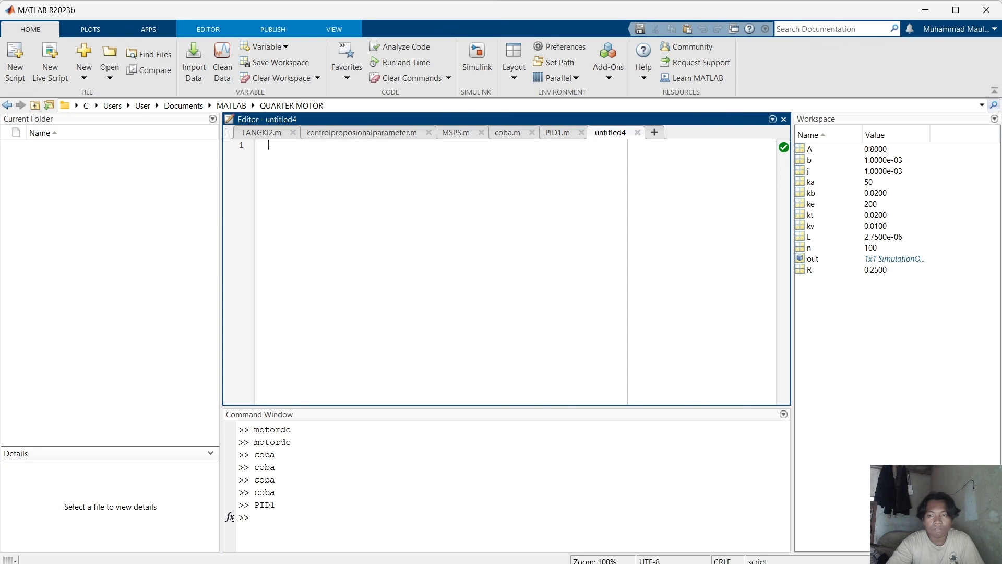
{"action": "mouse_move", "coordinate": [687, 558]}
{"action": "left_click", "coordinate": [502, 548]}
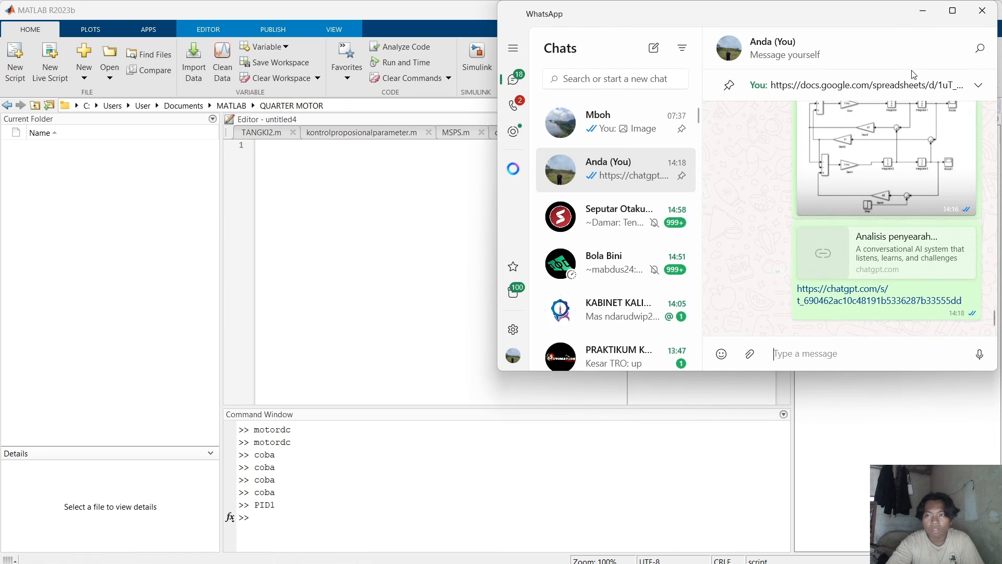
{"action": "double_click", "coordinate": [928, 4]}
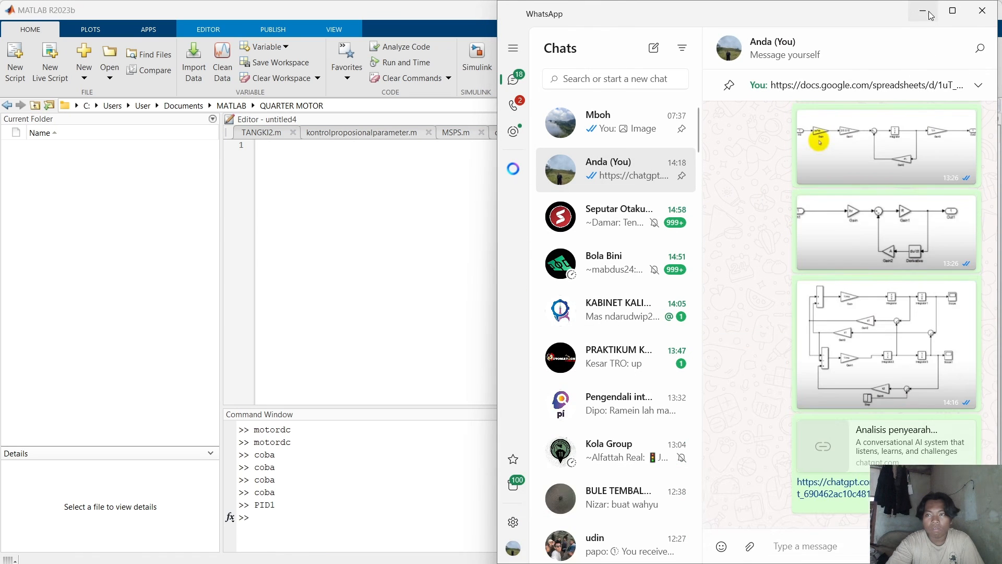
{"action": "left_click", "coordinate": [922, 11]}
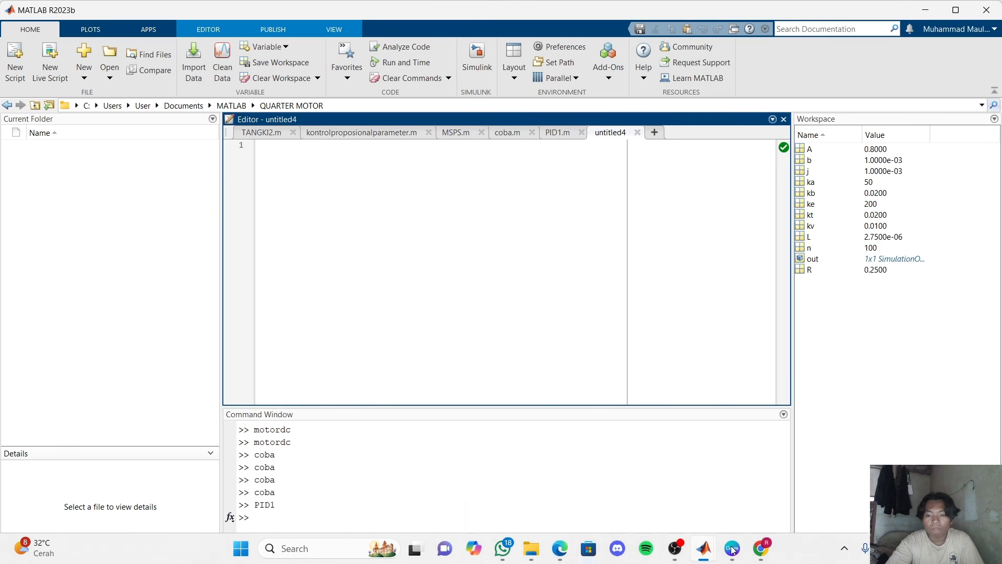
Copy the quarter-car parameter code from the ChatGPT conversation in the browser.
{"action": "left_click", "coordinate": [565, 547]}
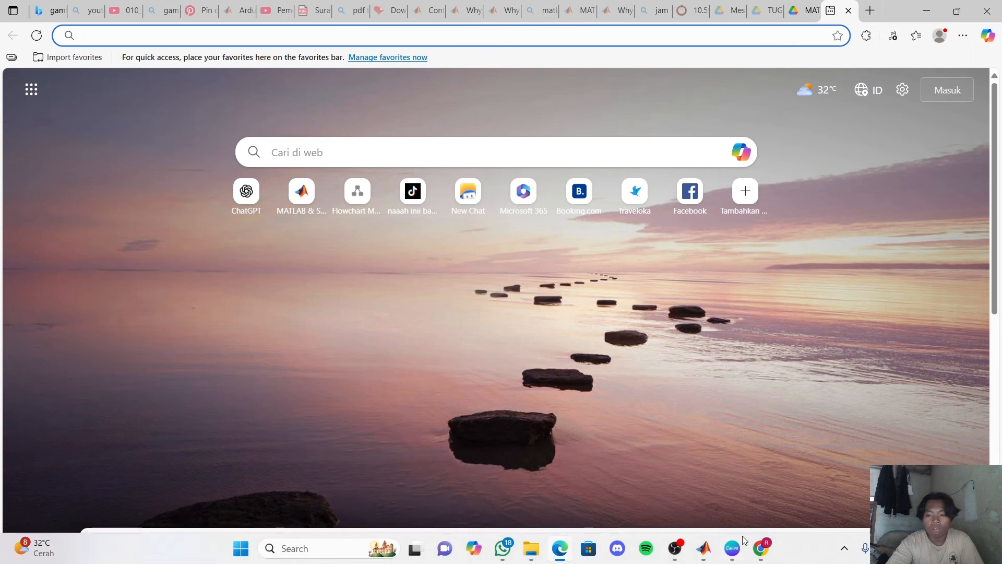
{"action": "left_click", "coordinate": [760, 550]}
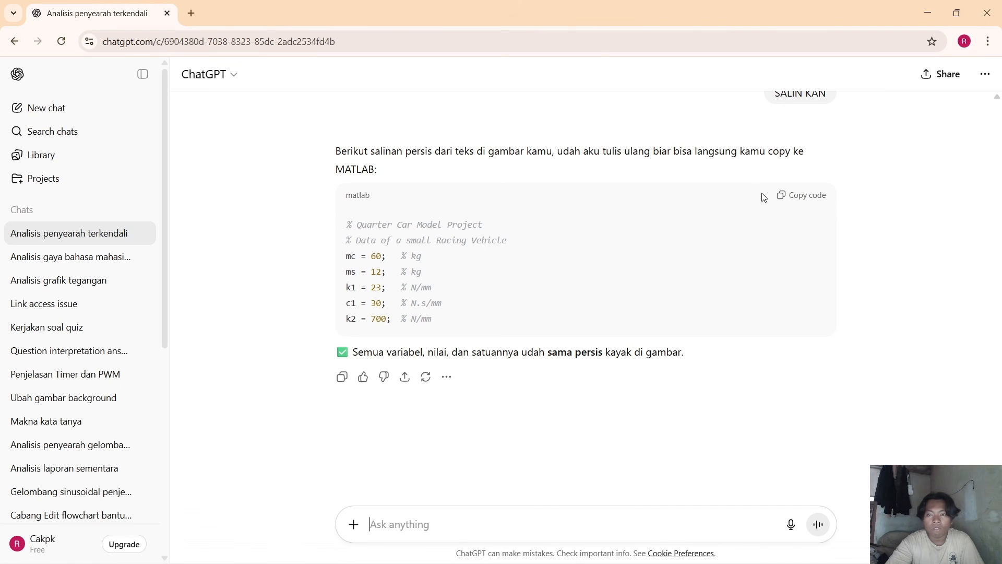
{"action": "left_click", "coordinate": [798, 202]}
{"action": "left_click", "coordinate": [927, 8]}
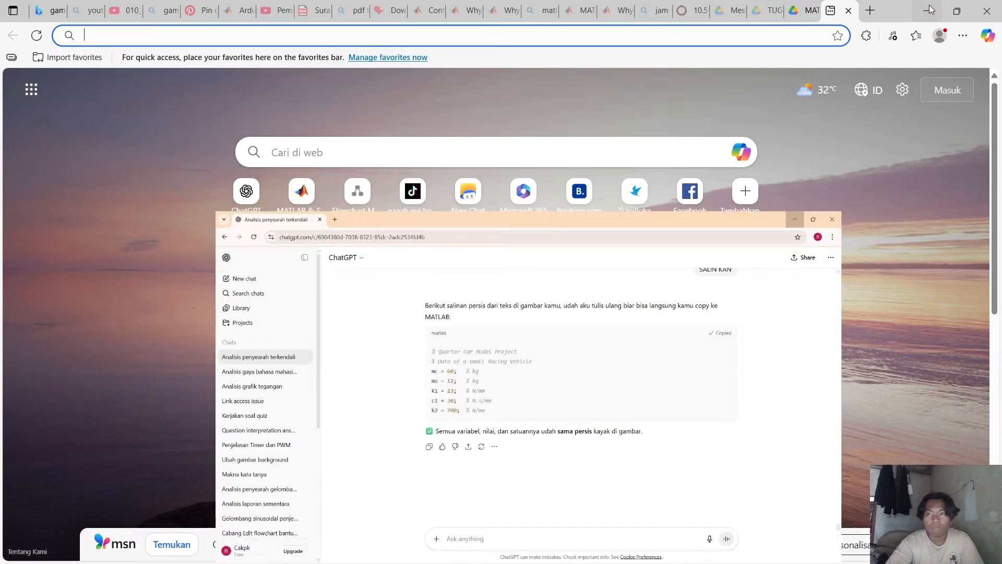
{"action": "left_click", "coordinate": [926, 7]}
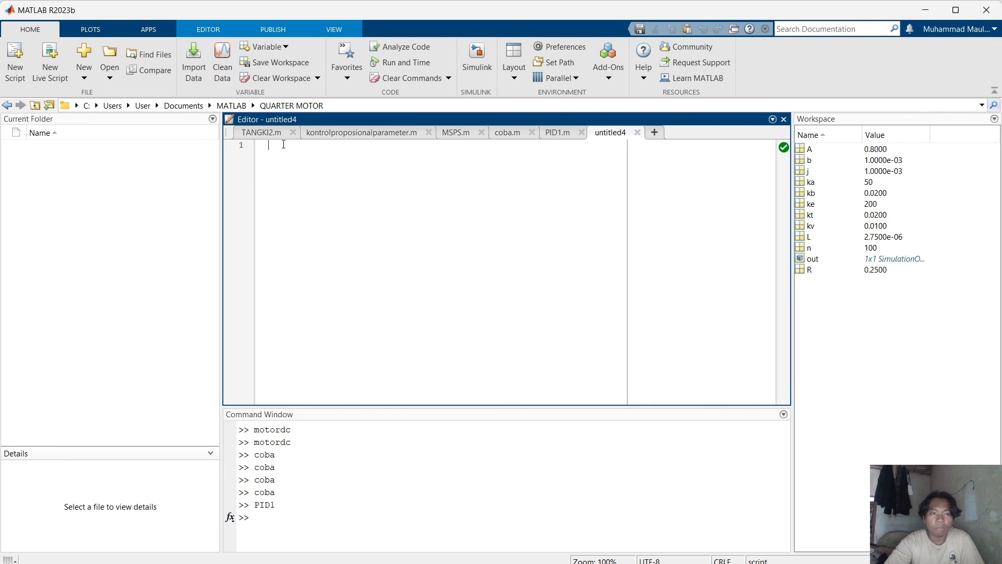
Paste the quarter-car parameter code into the new script and save it as quartercar.m.
{"action": "key", "text": "ctrl+v"}
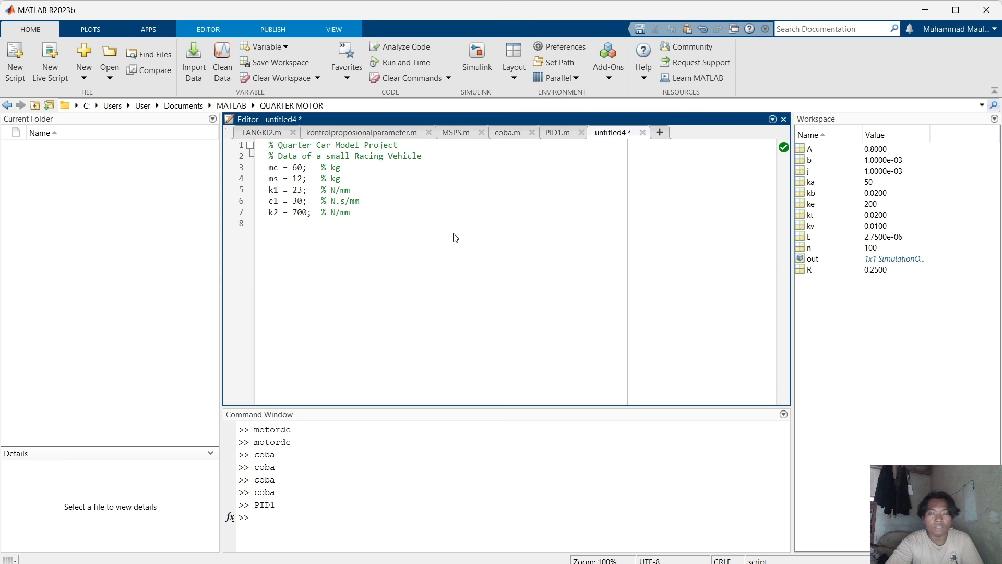
{"action": "key", "text": "ctrl+s"}
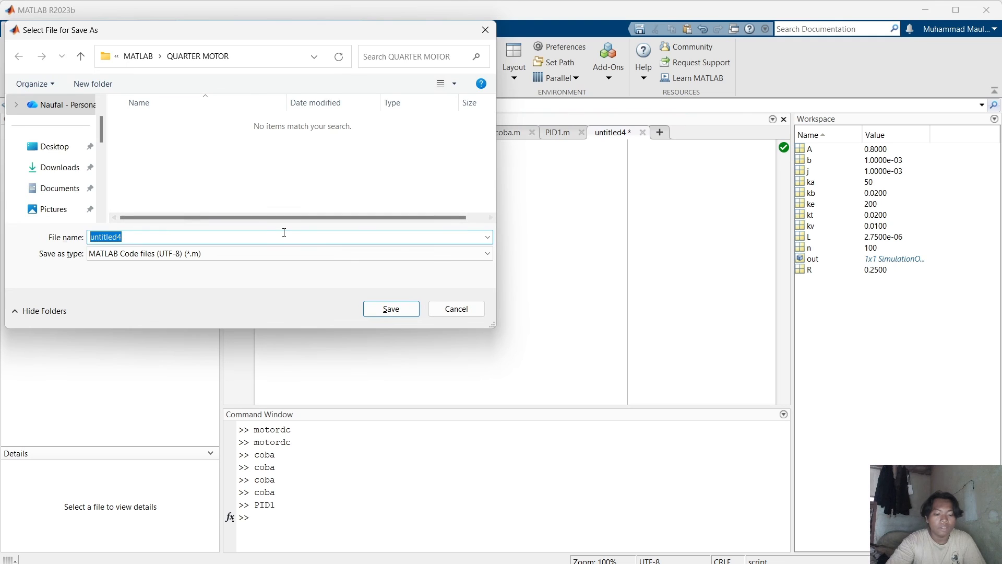
{"action": "type", "text": "quartercar"}
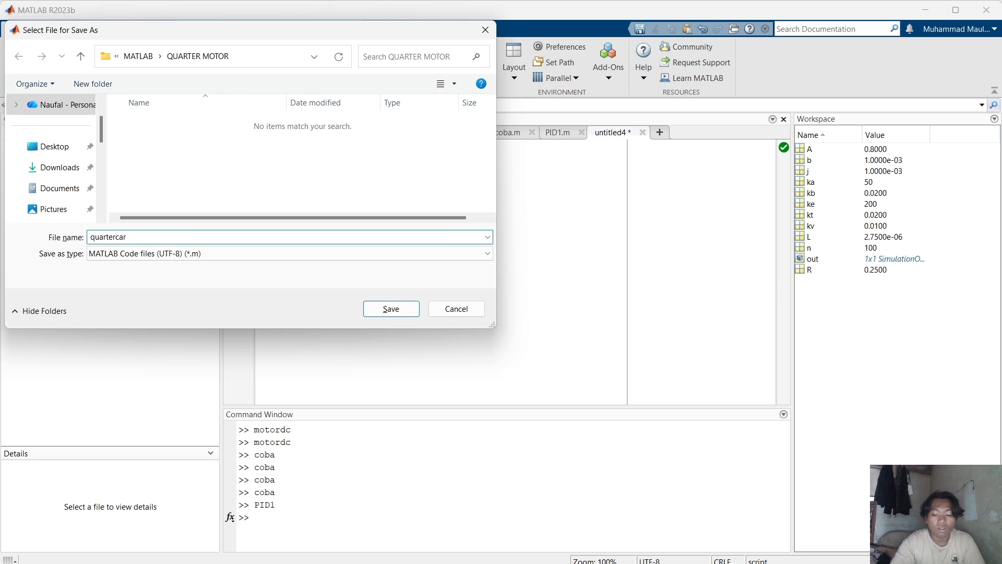
{"action": "key", "text": "Return"}
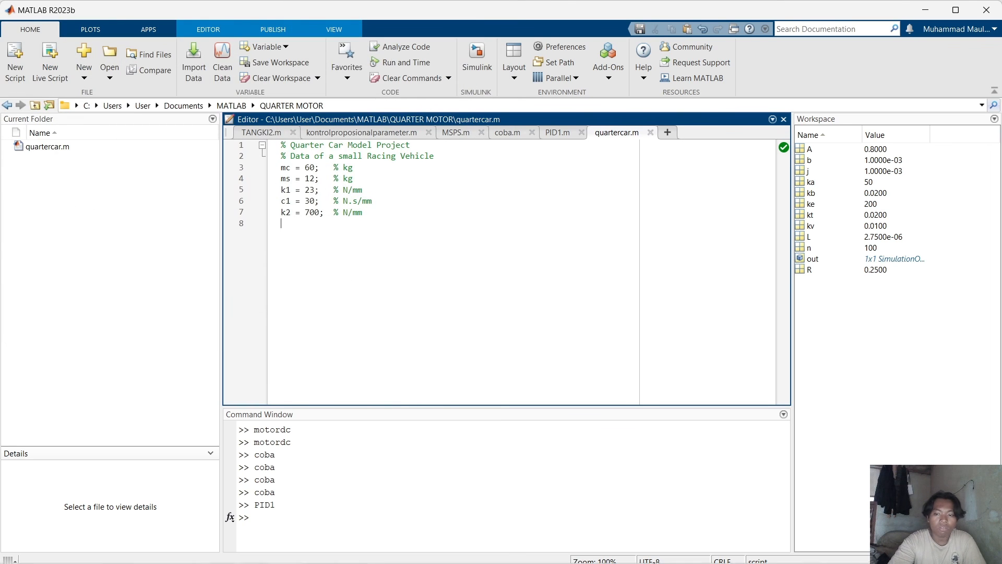
Switch to the untitled Simulink model and chain the Gain, two Integrators and the Scope in series.
{"action": "mouse_move", "coordinate": [710, 544]}
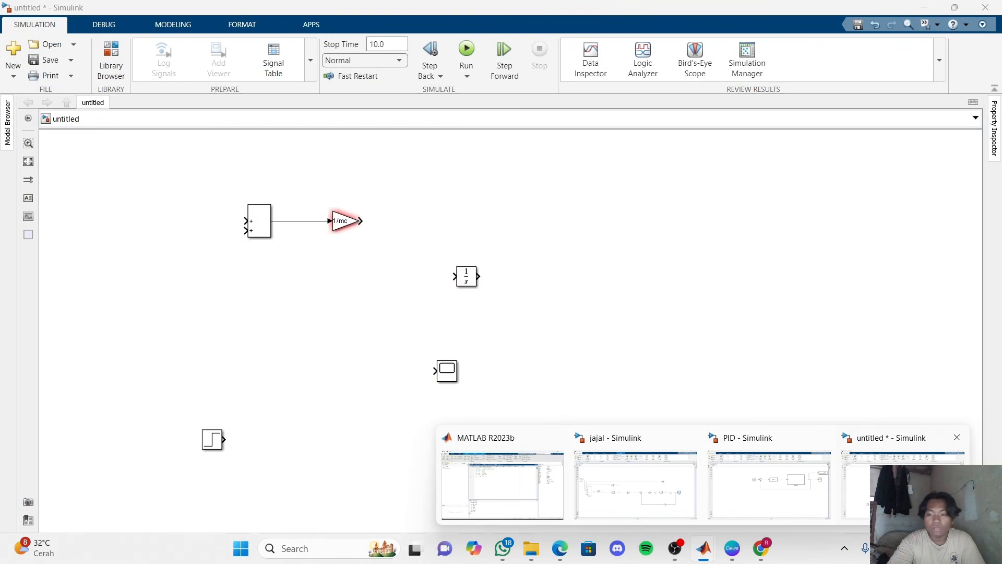
{"action": "left_click", "coordinate": [903, 485]}
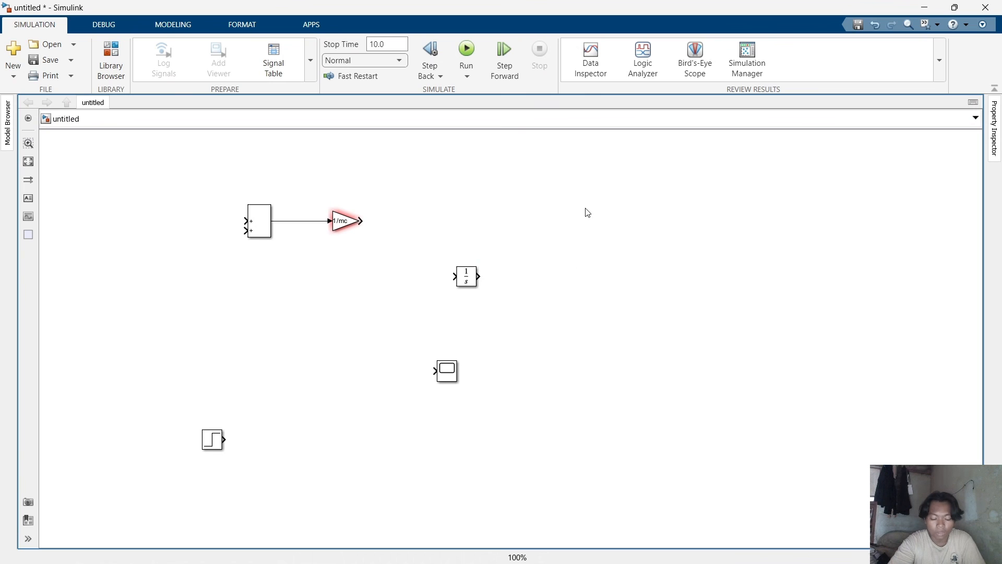
{"action": "left_click", "coordinate": [466, 282]}
{"action": "left_click_drag", "start_coordinate": [466, 281], "coordinate": [423, 225]}
{"action": "left_click", "coordinate": [398, 228]}
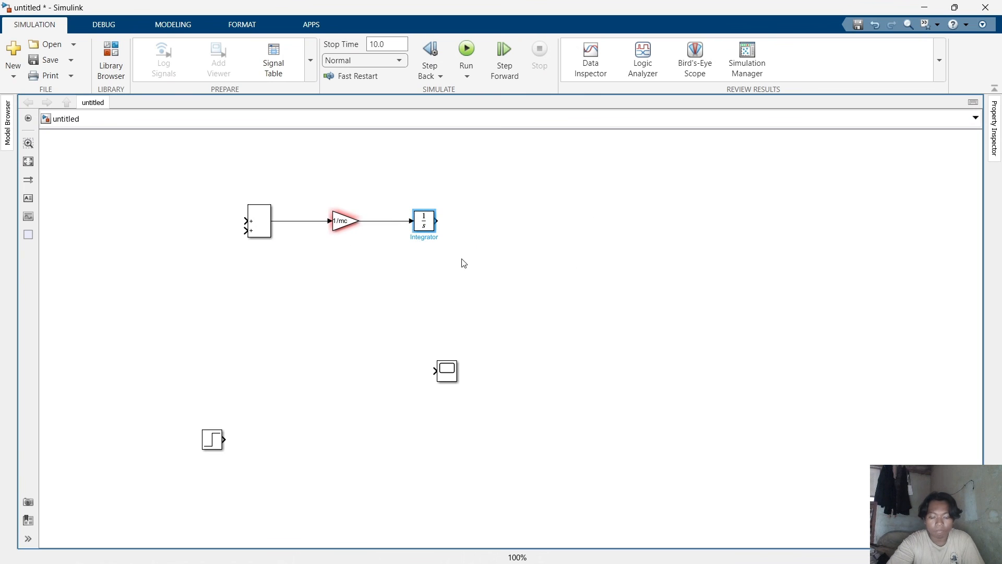
{"action": "left_click_drag", "start_coordinate": [418, 221], "coordinate": [492, 222]}
{"action": "left_click", "coordinate": [480, 221]}
{"action": "left_click_drag", "start_coordinate": [453, 383], "coordinate": [588, 236]}
{"action": "left_click", "coordinate": [574, 221]}
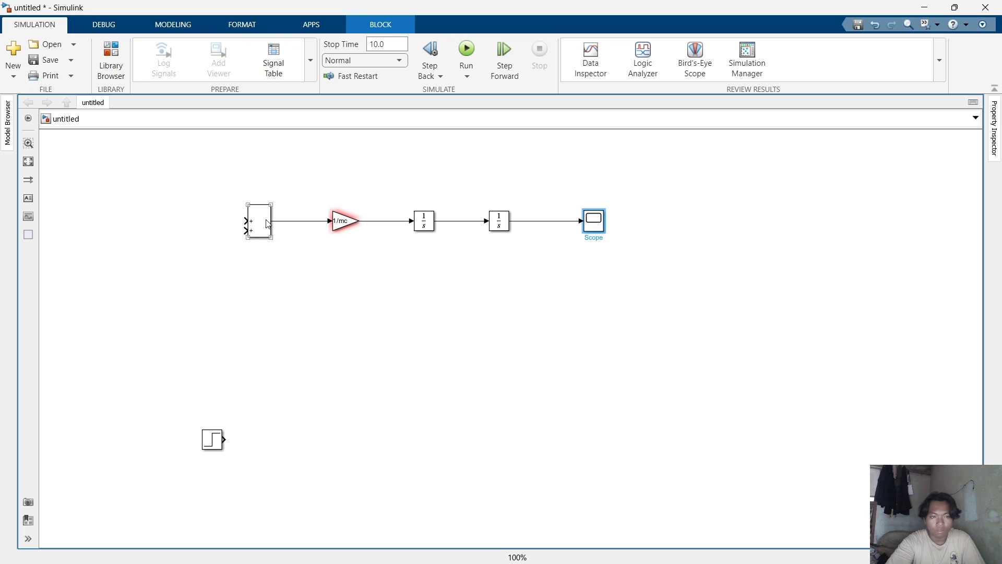
Insert a Sum block by searching for sum and place it below the Integrators.
{"action": "left_click", "coordinate": [284, 301]}
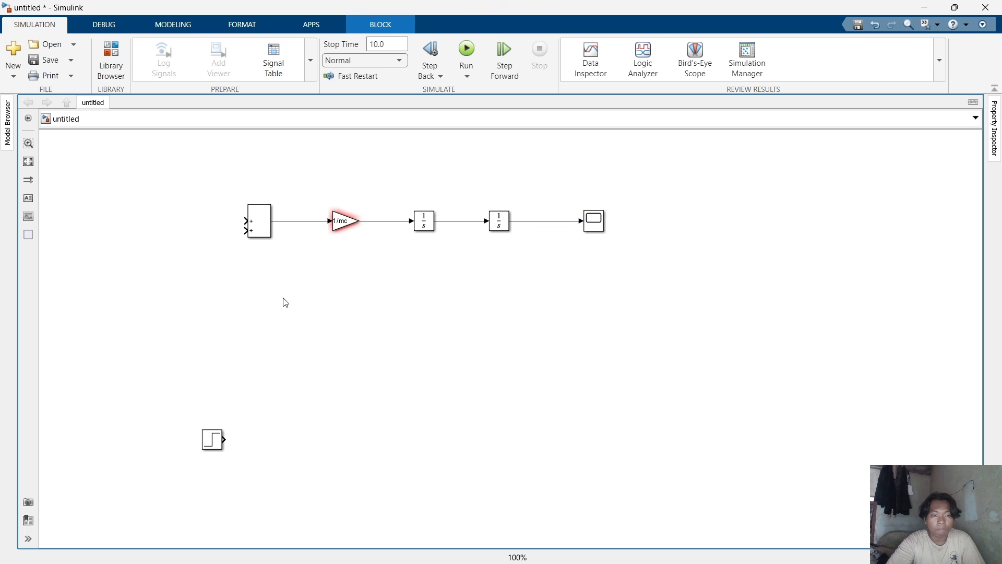
{"action": "right_click", "coordinate": [284, 300]}
{"action": "left_click", "coordinate": [251, 293]}
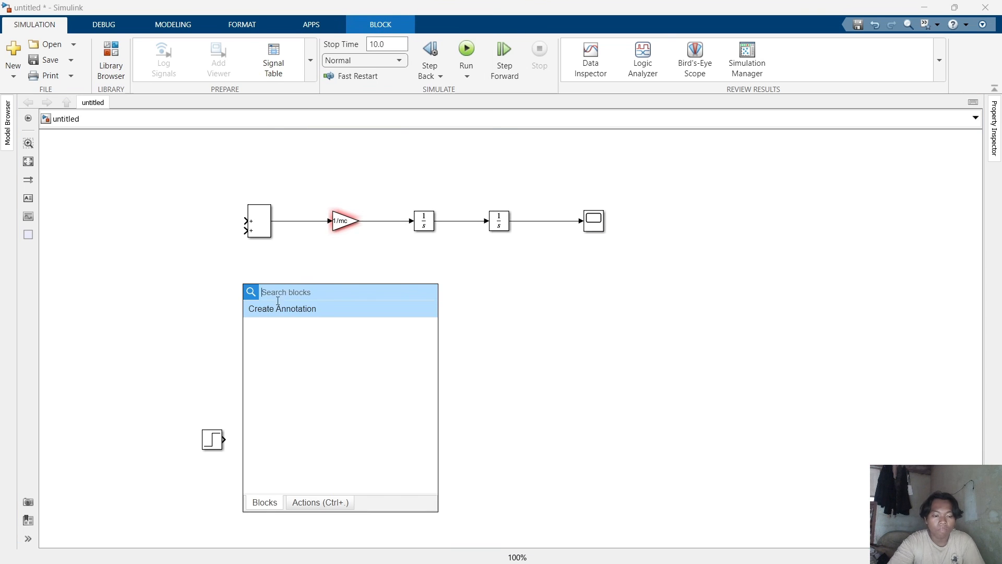
{"action": "type", "text": "sum"}
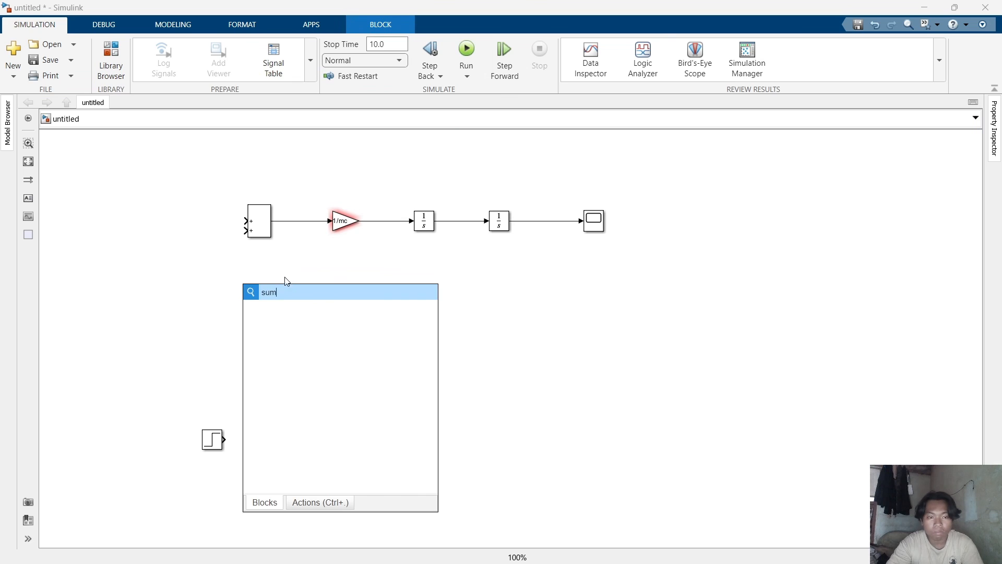
{"action": "key", "text": "Return"}
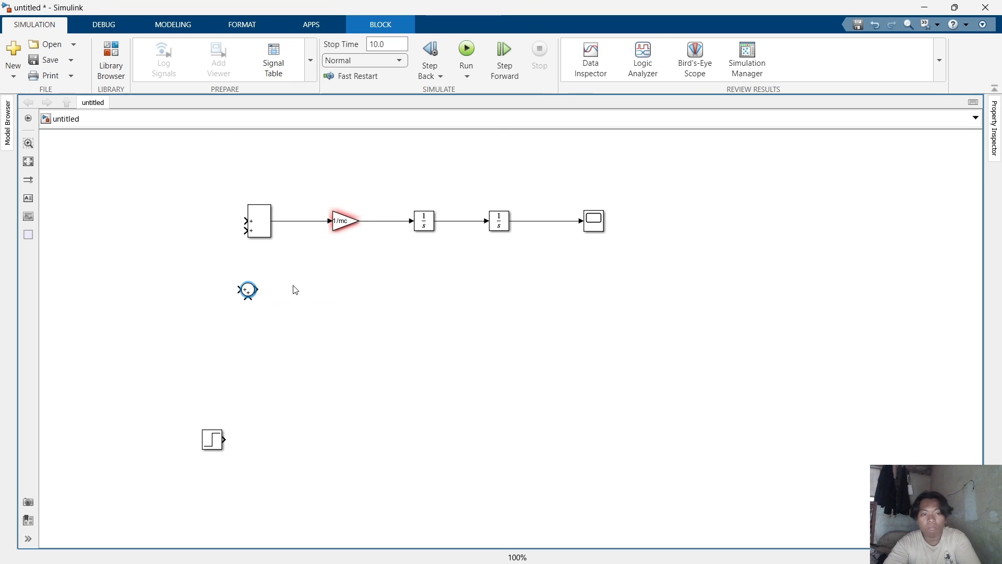
{"action": "right_click", "coordinate": [255, 294]}
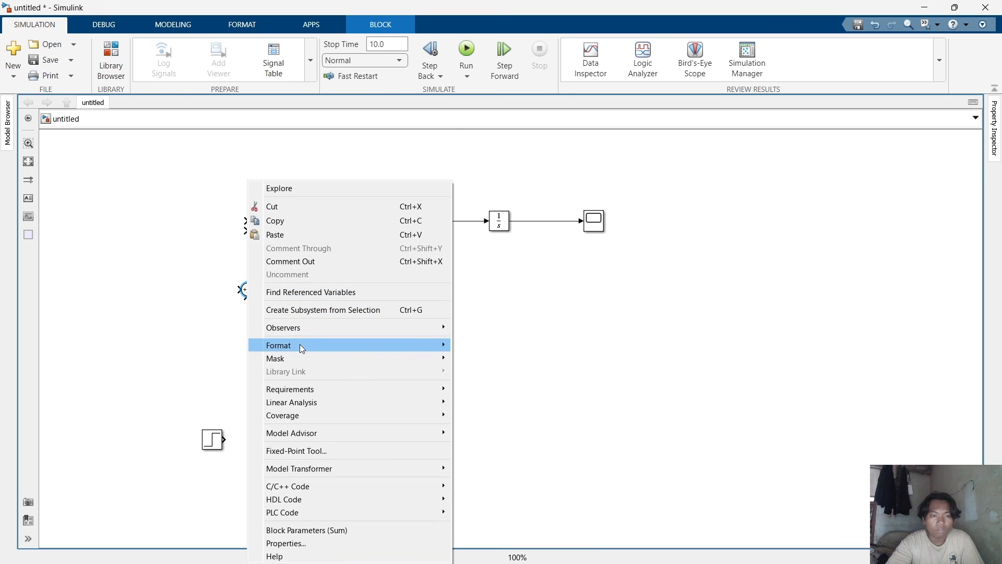
{"action": "mouse_move", "coordinate": [299, 344]}
{"action": "left_click", "coordinate": [500, 442]}
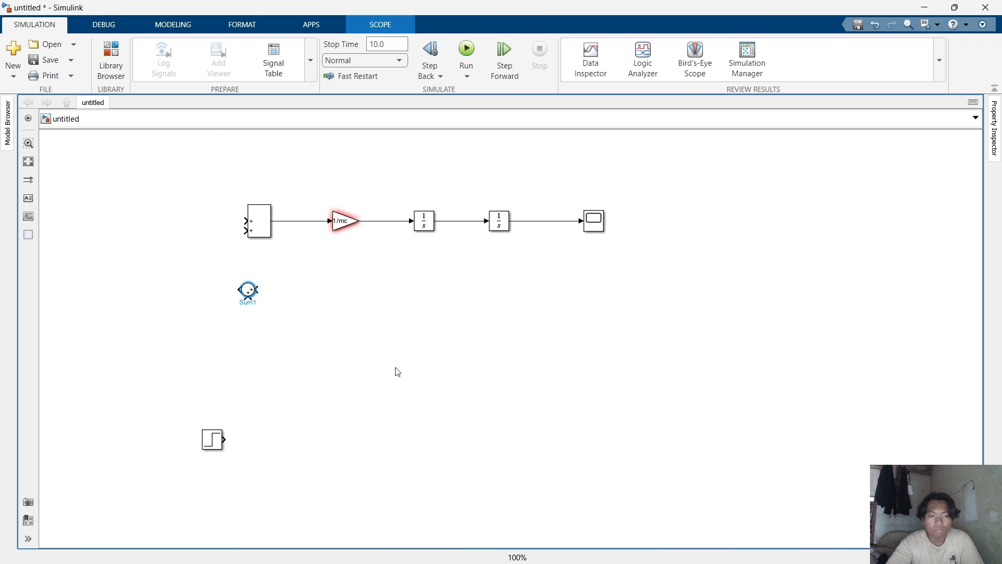
{"action": "left_click_drag", "start_coordinate": [251, 294], "coordinate": [471, 298]}
{"action": "left_click", "coordinate": [507, 306]}
{"action": "left_click", "coordinate": [455, 293]}
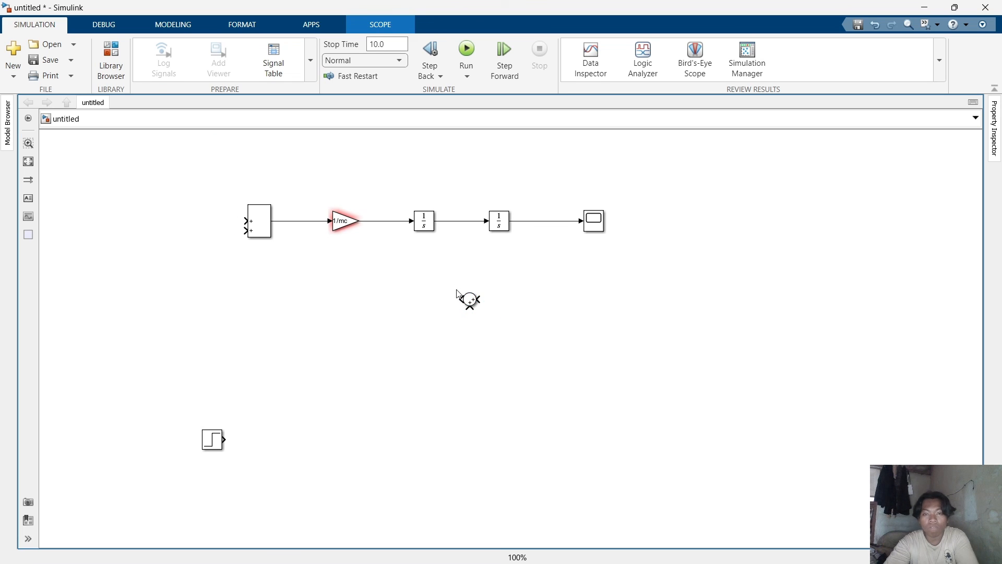
Connect the new Sum's input to a branch of the signal between the two Integrators.
{"action": "left_click", "coordinate": [472, 300]}
{"action": "left_click_drag", "start_coordinate": [471, 302], "coordinate": [465, 221]}
{"action": "left_click", "coordinate": [483, 310]}
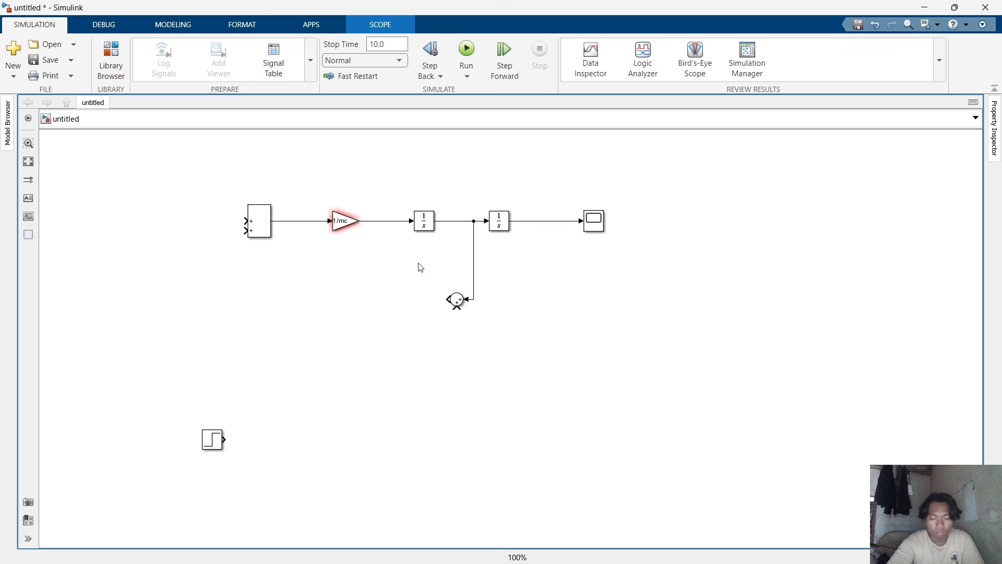
Copy the Gain block below, flip it, and connect it to the feedback Sum's output.
{"action": "left_click_drag", "start_coordinate": [352, 225], "coordinate": [361, 302]}
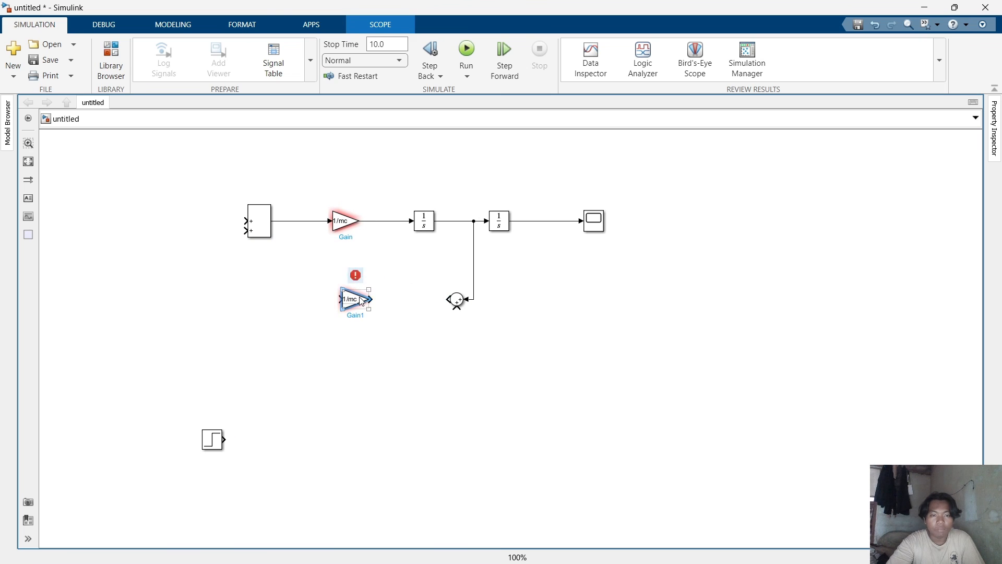
{"action": "right_click", "coordinate": [361, 301]}
{"action": "mouse_move", "coordinate": [421, 358]}
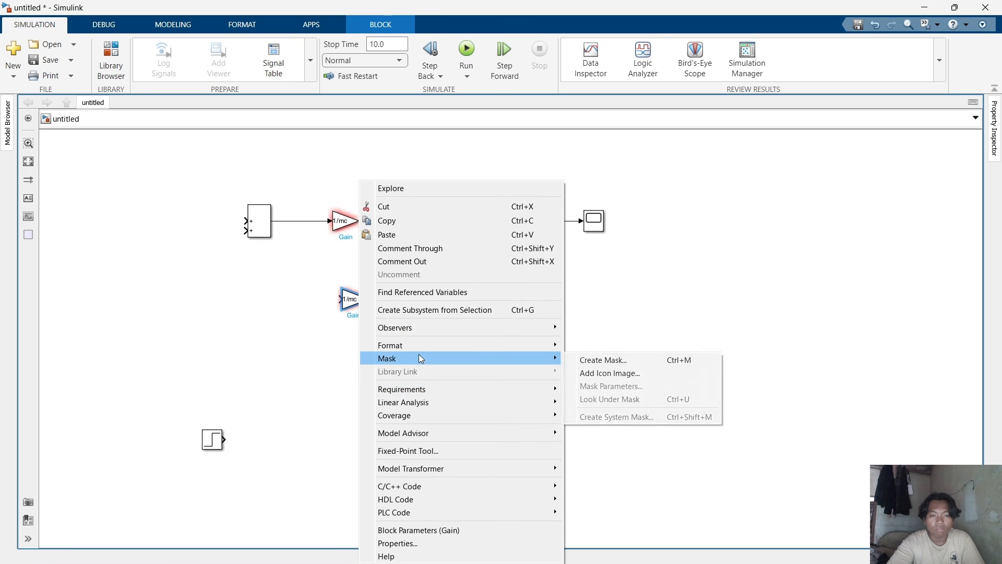
{"action": "mouse_move", "coordinate": [459, 344]}
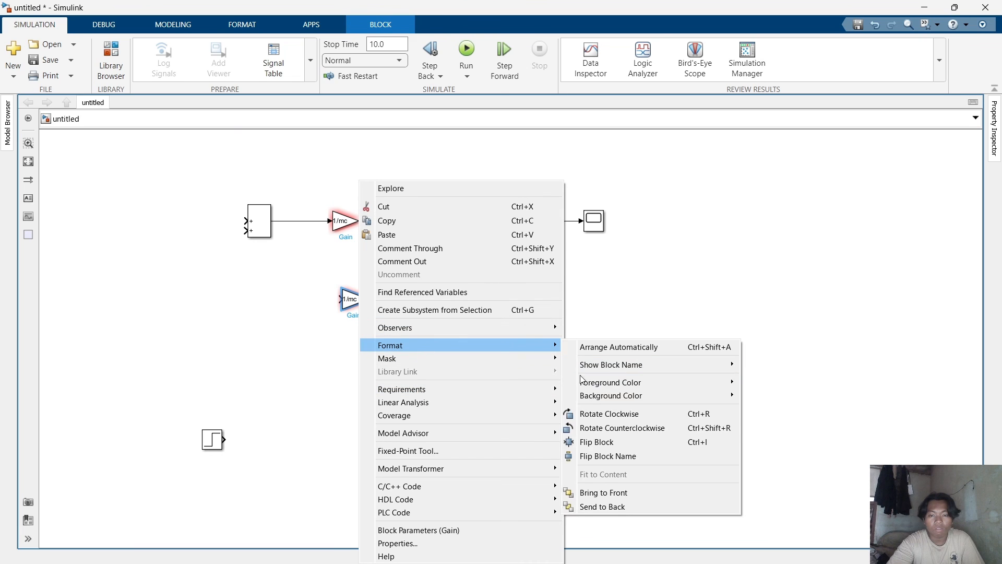
{"action": "left_click", "coordinate": [602, 441]}
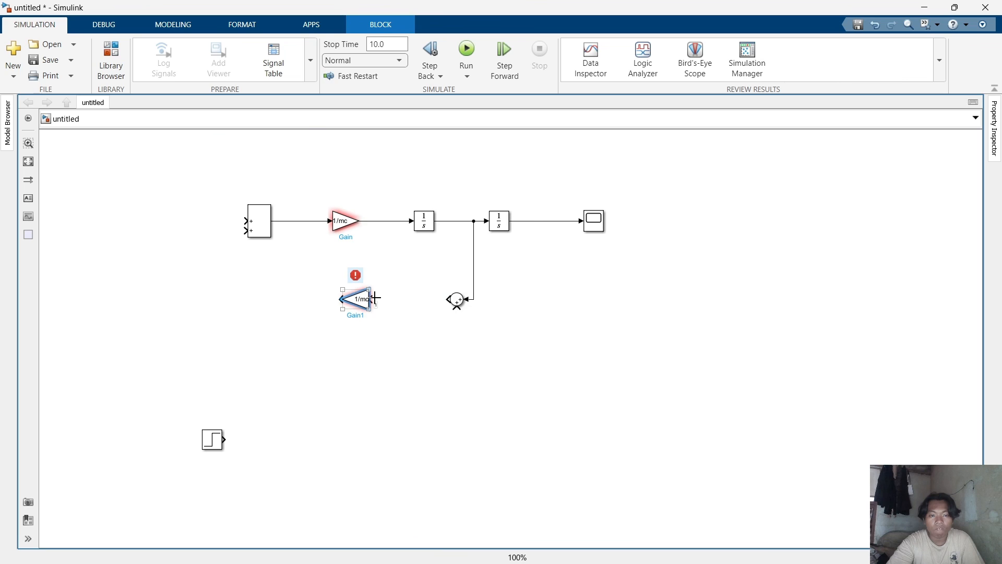
{"action": "left_click_drag", "start_coordinate": [363, 301], "coordinate": [390, 301]}
{"action": "left_click", "coordinate": [412, 306]}
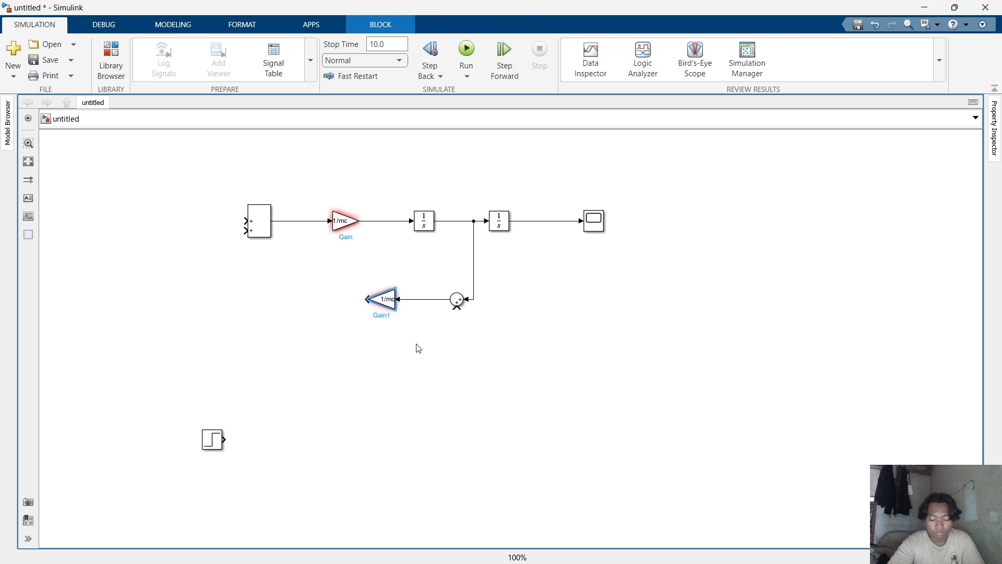
Duplicate the feedback Sum onto a branch after the second Integrator and copy the flipped Gain beneath it.
{"action": "left_click_drag", "start_coordinate": [461, 302], "coordinate": [563, 221]}
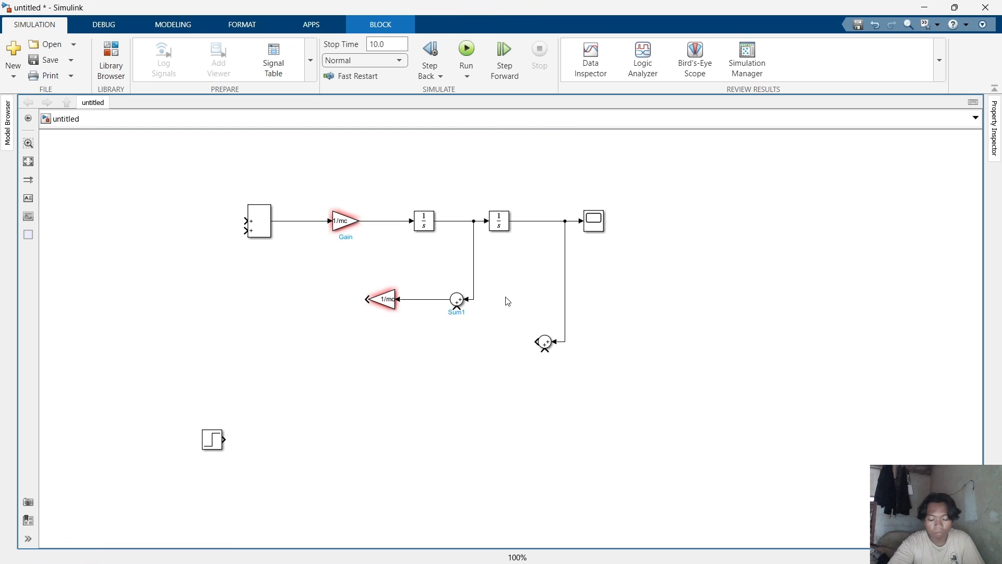
{"action": "left_click_drag", "start_coordinate": [386, 299], "coordinate": [367, 344]}
Set the upper feedback Gain's value to o1.
{"action": "double_click", "coordinate": [387, 296]}
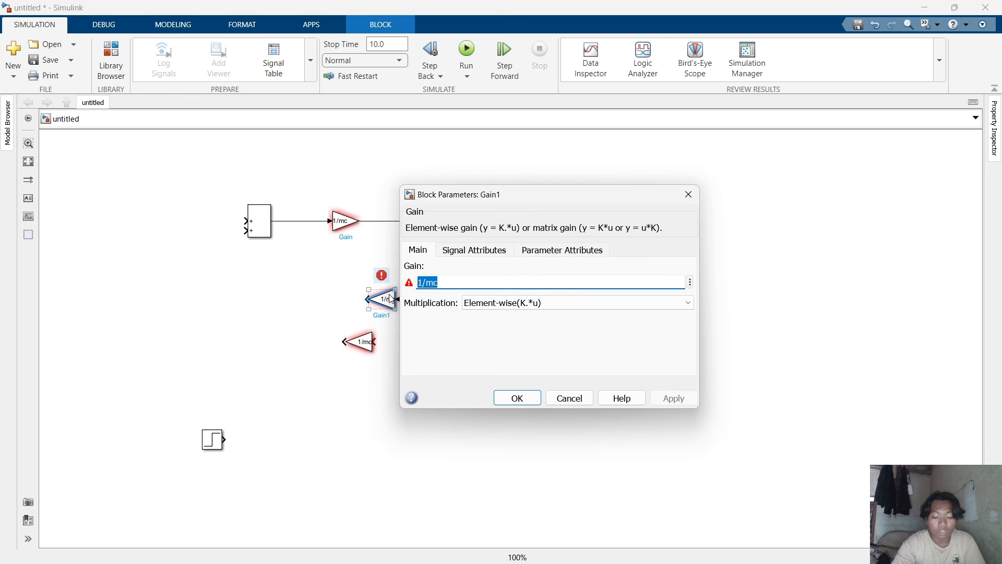
{"action": "type", "text": "o1"}
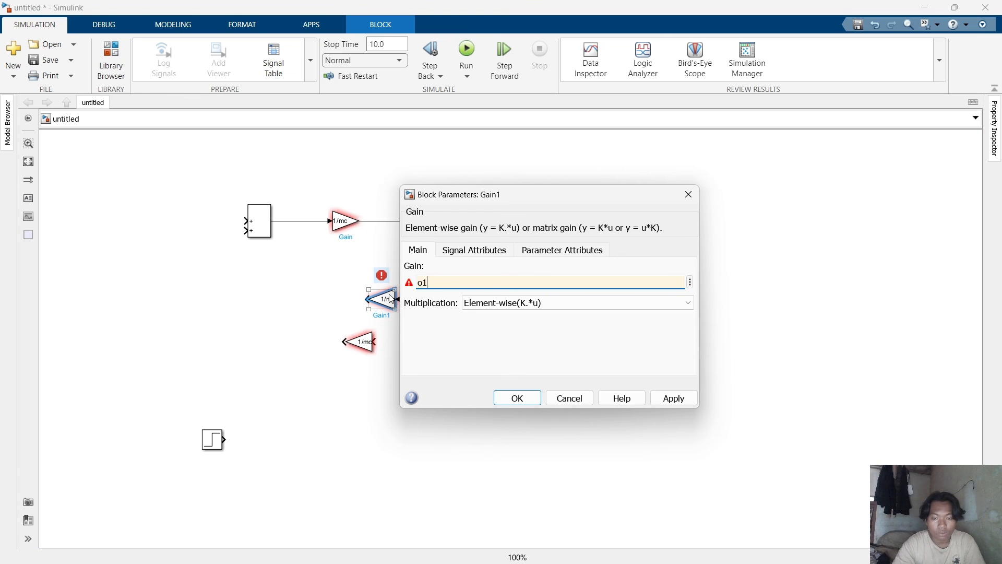
{"action": "key", "text": "Return"}
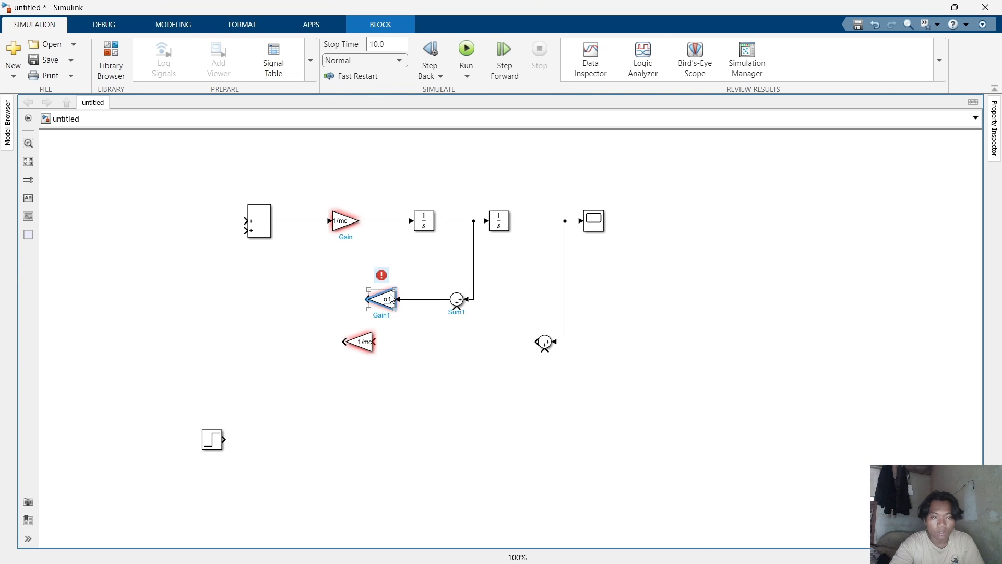
Set the lower feedback Gain's value to k1 and connect the second feedback Sum's output to it.
{"action": "left_click", "coordinate": [365, 347]}
{"action": "double_click", "coordinate": [365, 347]}
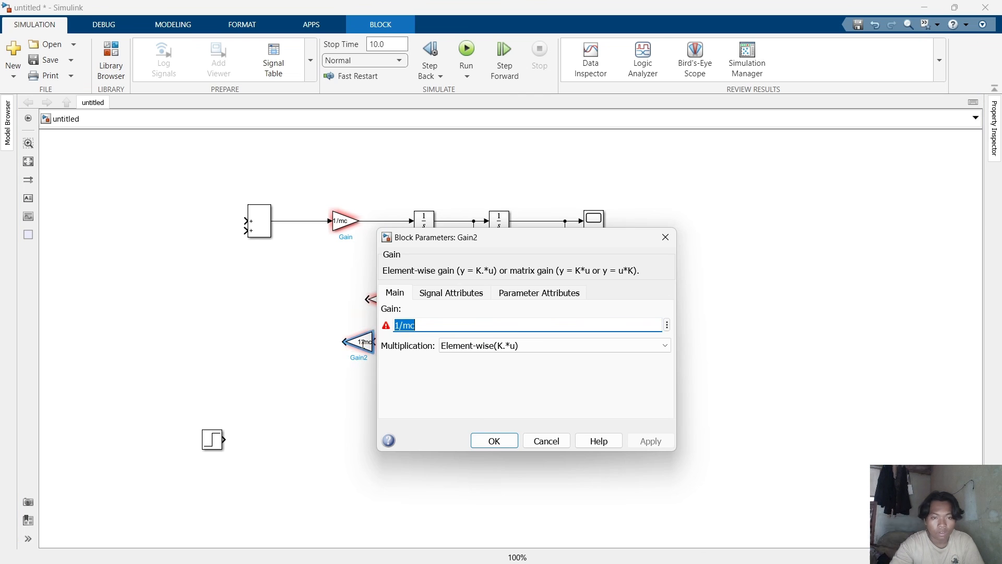
{"action": "type", "text": "k1"}
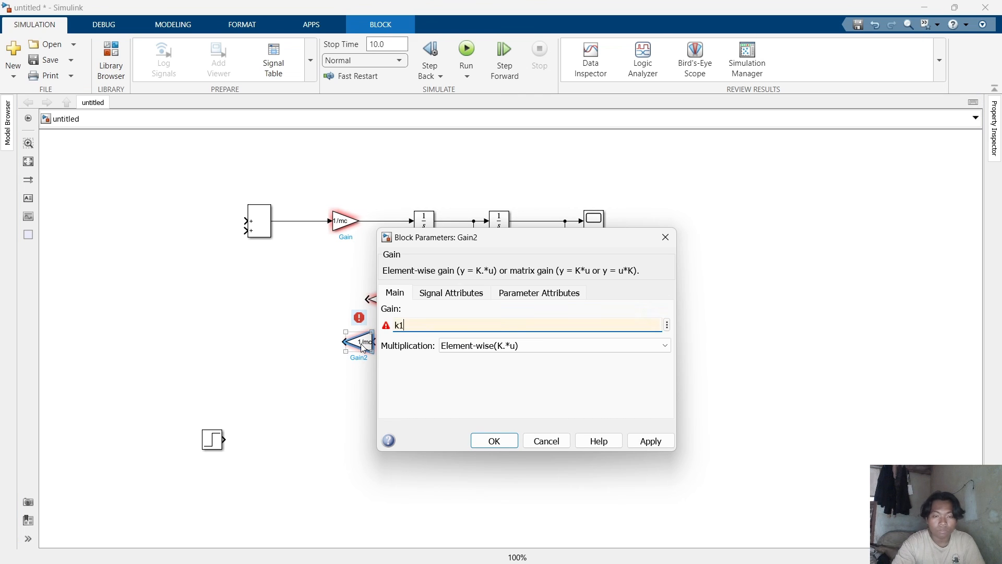
{"action": "key", "text": "Return"}
{"action": "left_click", "coordinate": [375, 394]}
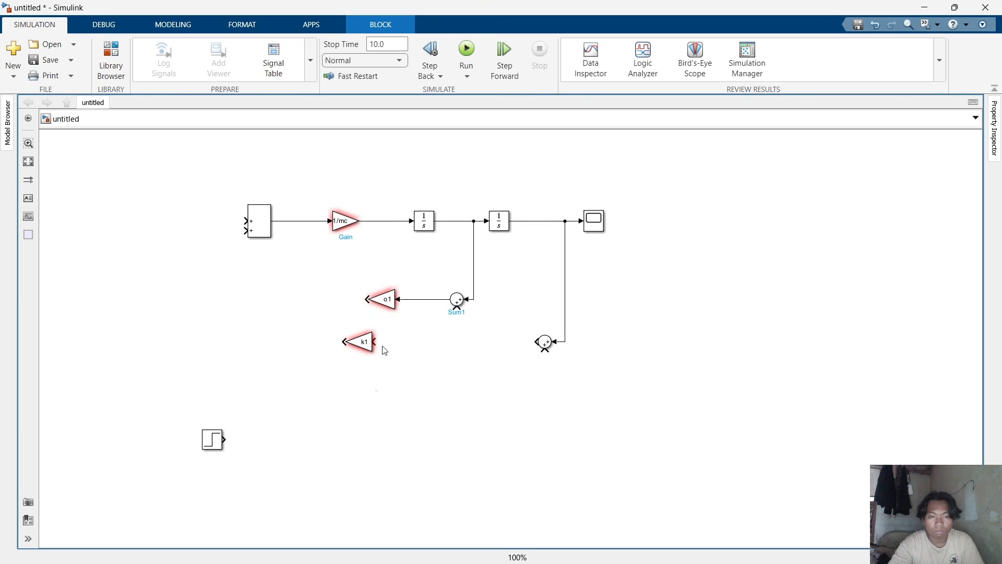
{"action": "left_click_drag", "start_coordinate": [375, 342], "coordinate": [538, 342]}
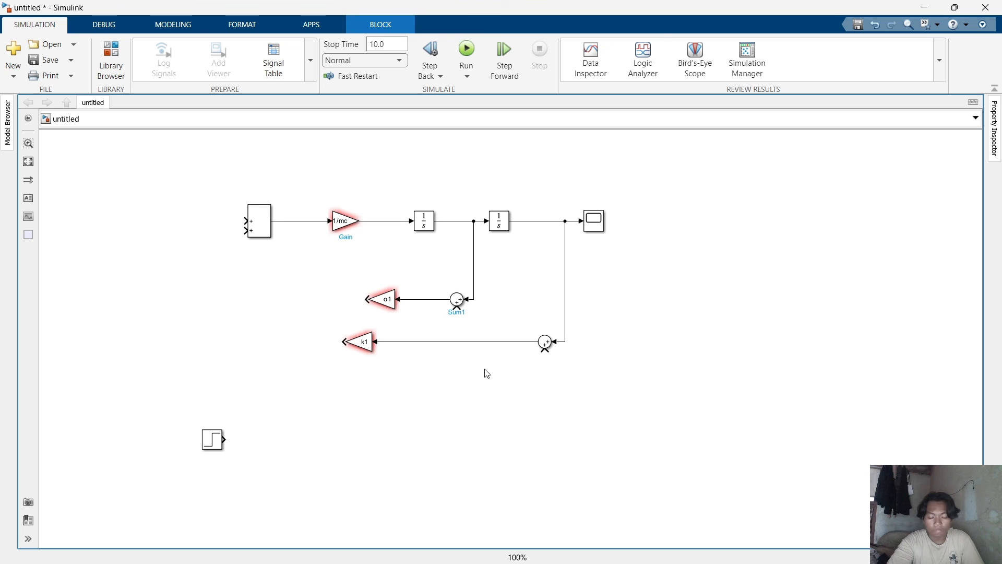
Change a sign of the upper feedback Sum to minus.
{"action": "left_click", "coordinate": [464, 300]}
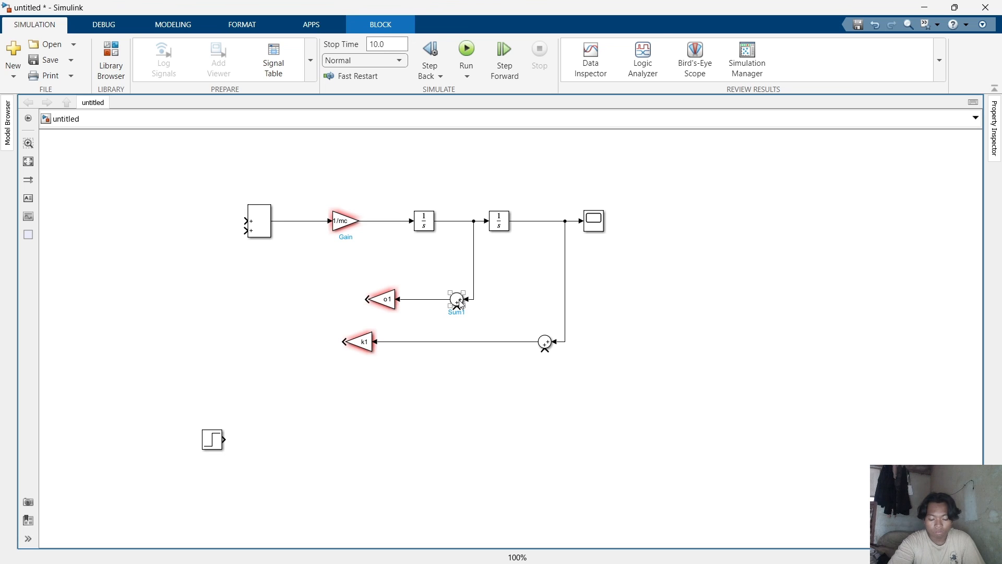
{"action": "double_click", "coordinate": [458, 302]}
{"action": "double_click", "coordinate": [488, 308]}
{"action": "left_click", "coordinate": [485, 309]}
{"action": "key", "text": "BackSpace"}
{"action": "type", "text": "-+"}
{"action": "key", "text": "Return"}
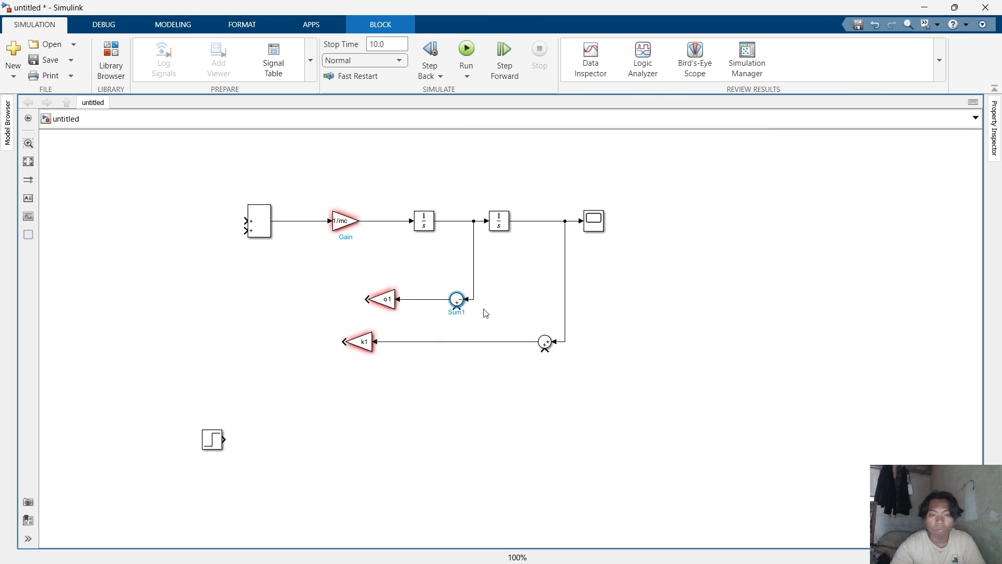
Edit the lower feedback Sum's list of signs to include a minus.
{"action": "double_click", "coordinate": [543, 343]}
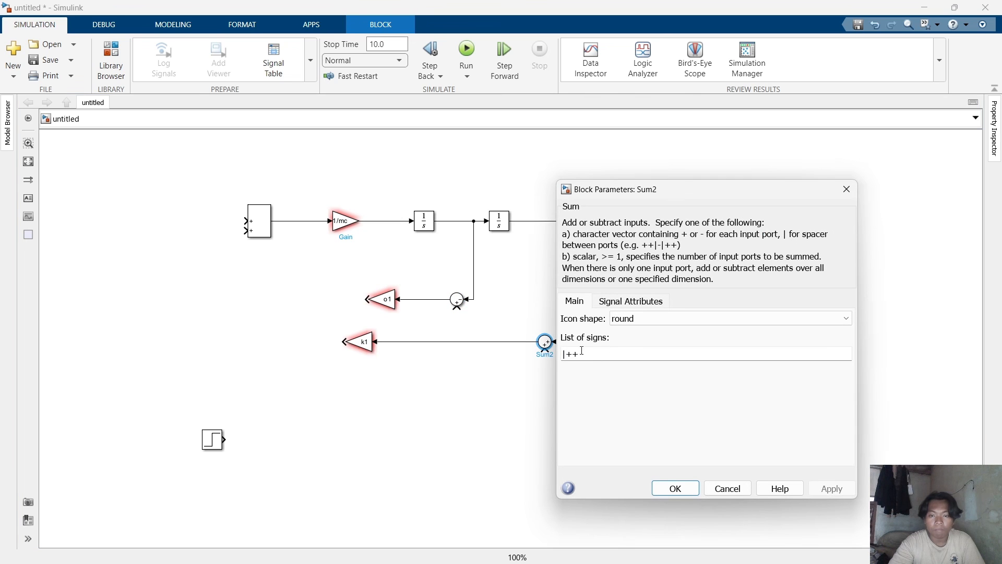
{"action": "left_click", "coordinate": [574, 351]}
{"action": "left_click", "coordinate": [572, 351]}
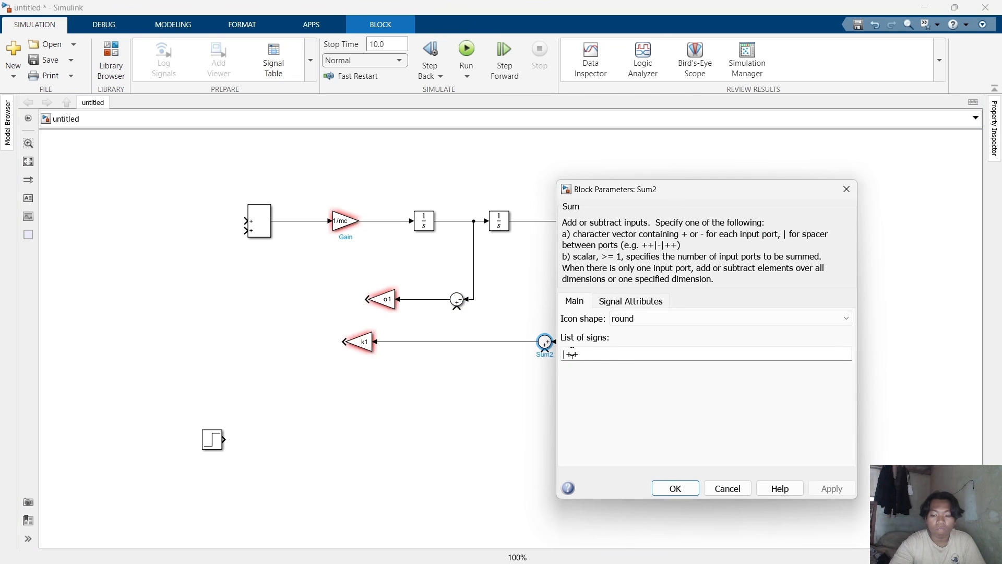
{"action": "key", "text": "BackSpace"}
{"action": "key", "text": "Return"}
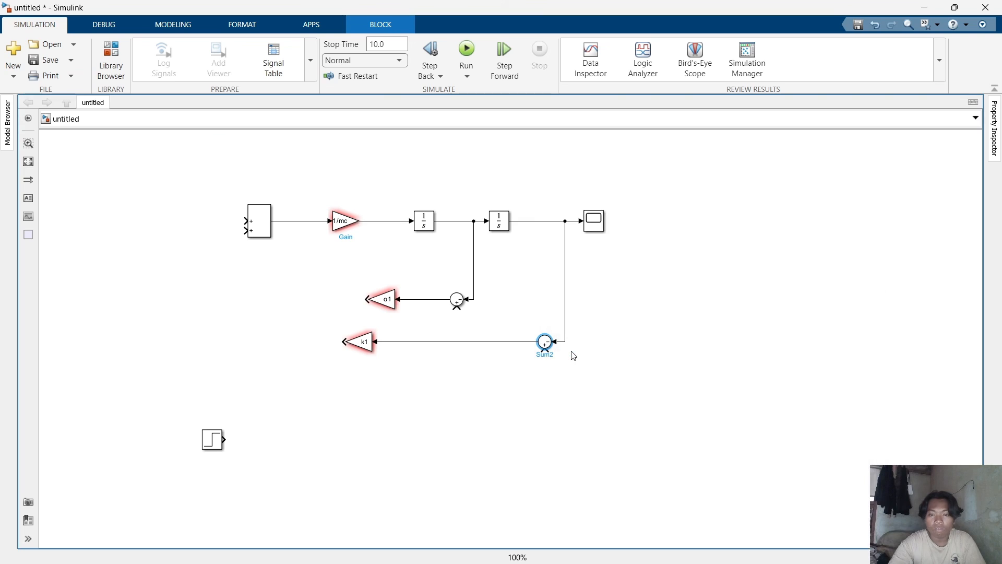
{"action": "left_click", "coordinate": [589, 377]}
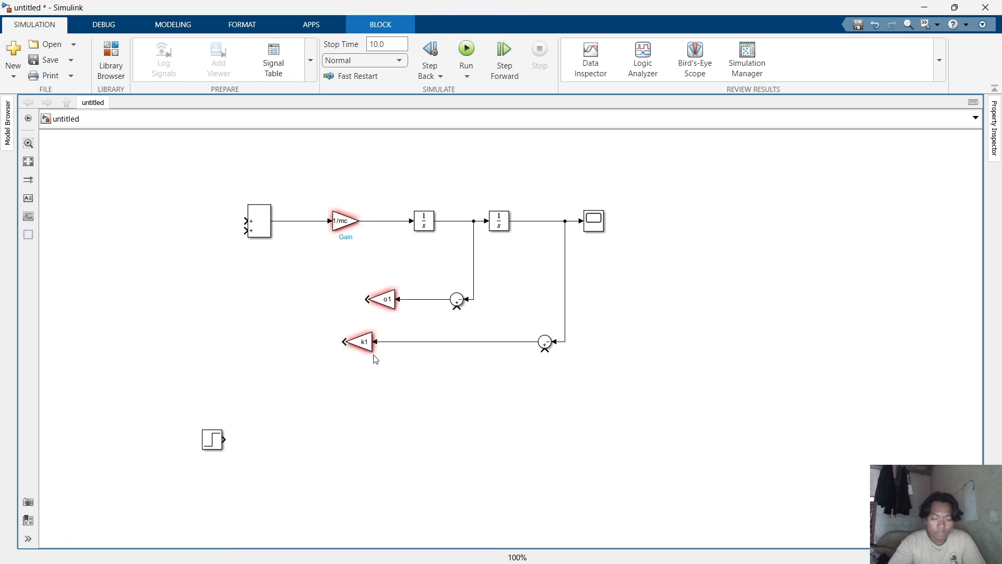
Connect the k1 and o1 feedback Gains' outputs to the first Sum's two inputs.
{"action": "left_click_drag", "start_coordinate": [343, 342], "coordinate": [246, 234]}
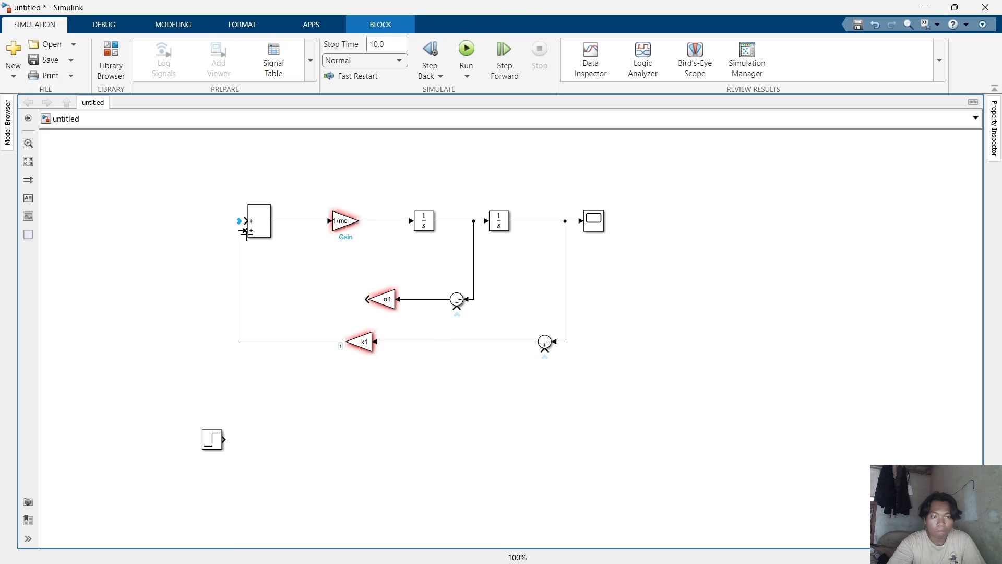
{"action": "left_click_drag", "start_coordinate": [367, 299], "coordinate": [243, 222]}
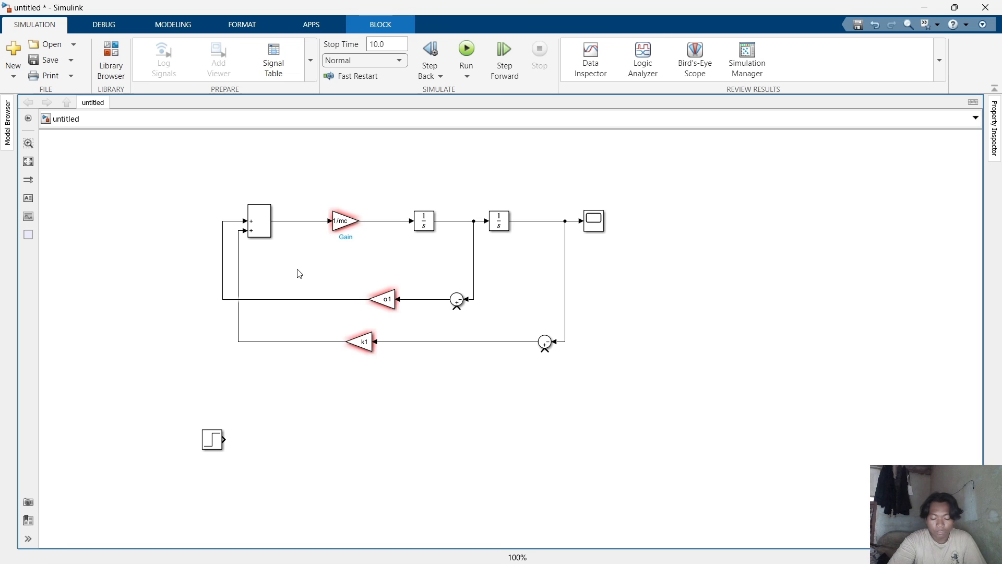
Copy the 1/mc Gain and the first Sum to below the existing model for the second mass.
{"action": "left_click", "coordinate": [344, 221]}
{"action": "left_click_drag", "start_coordinate": [335, 247], "coordinate": [302, 394]}
{"action": "left_click_drag", "start_coordinate": [255, 226], "coordinate": [243, 399]}
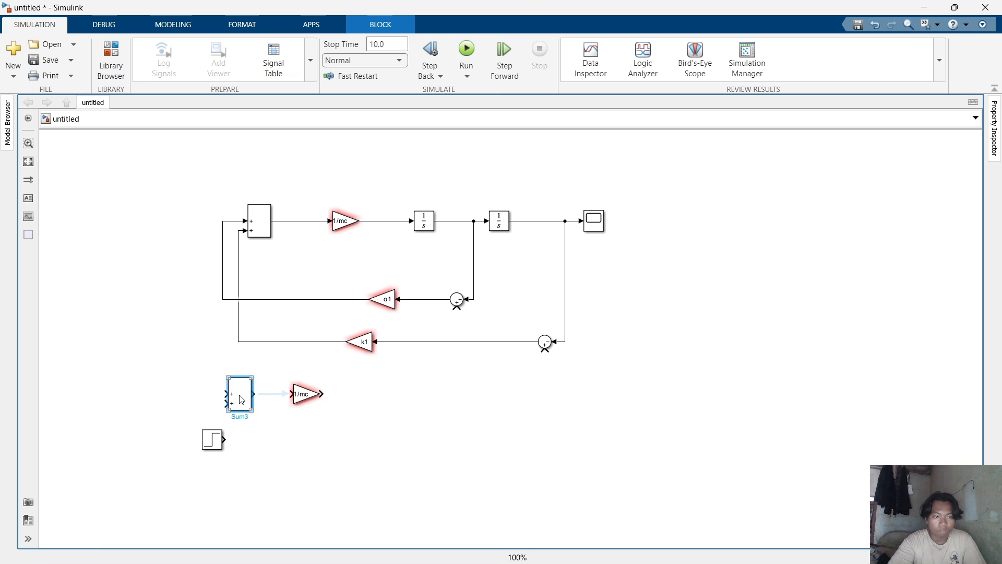
Set the copied Sum's list of signs to |--+.
{"action": "double_click", "coordinate": [242, 400]}
{"action": "triple_click", "coordinate": [288, 401]}
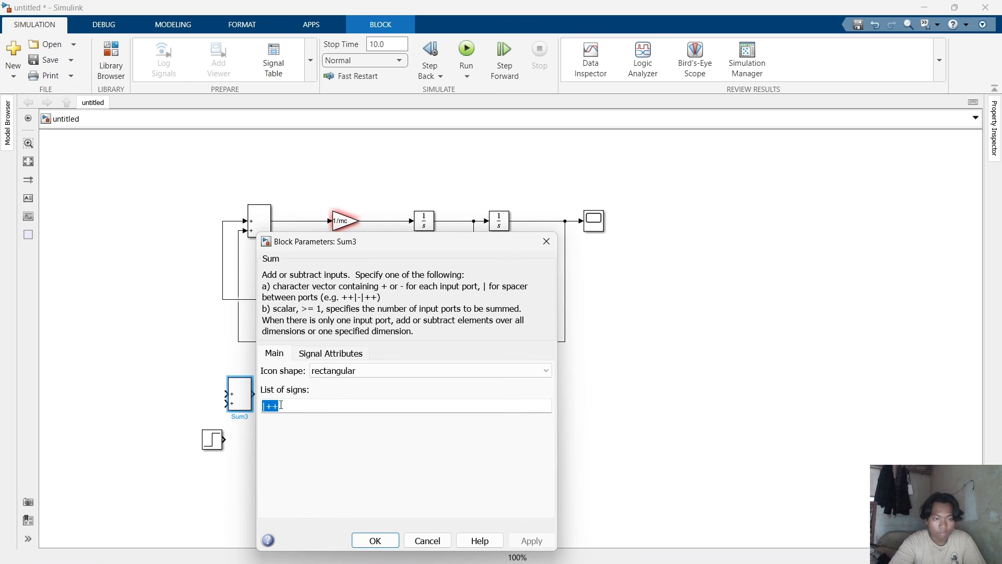
{"action": "left_click", "coordinate": [275, 404]}
{"action": "key", "text": "BackSpace"}
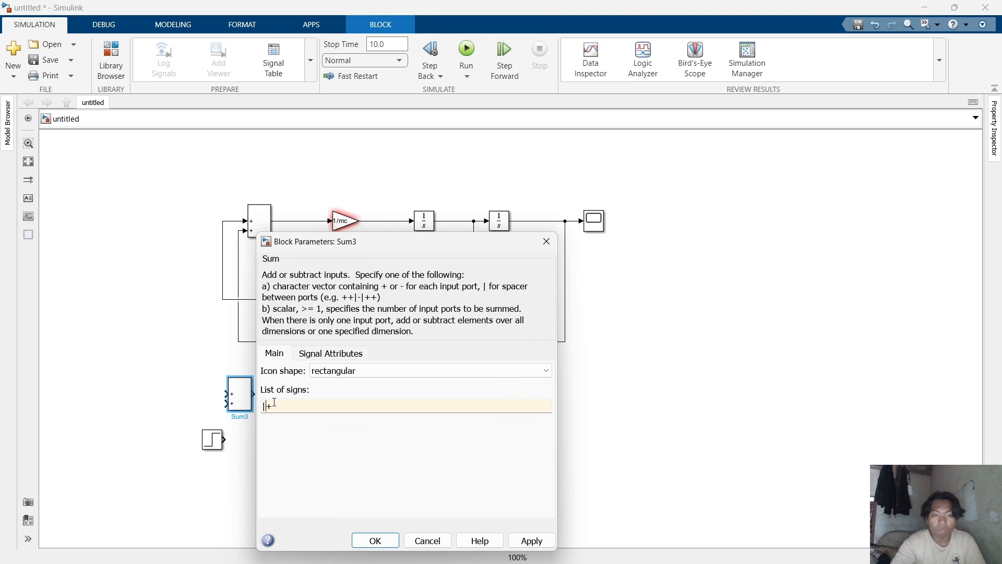
{"action": "type", "text": "--"}
{"action": "key", "text": "Return"}
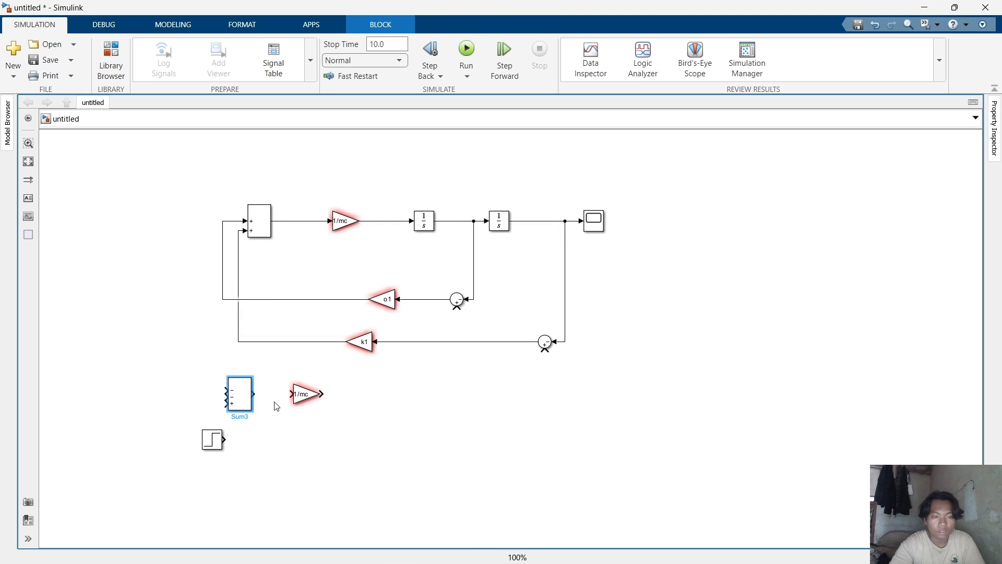
Enlarge the copied Sum block to fit its three inputs.
{"action": "left_click", "coordinate": [243, 400]}
{"action": "left_click_drag", "start_coordinate": [253, 411], "coordinate": [260, 421]}
{"action": "left_click", "coordinate": [271, 439]}
Set the copied Gain's value to 1/ms.
{"action": "double_click", "coordinate": [306, 394]}
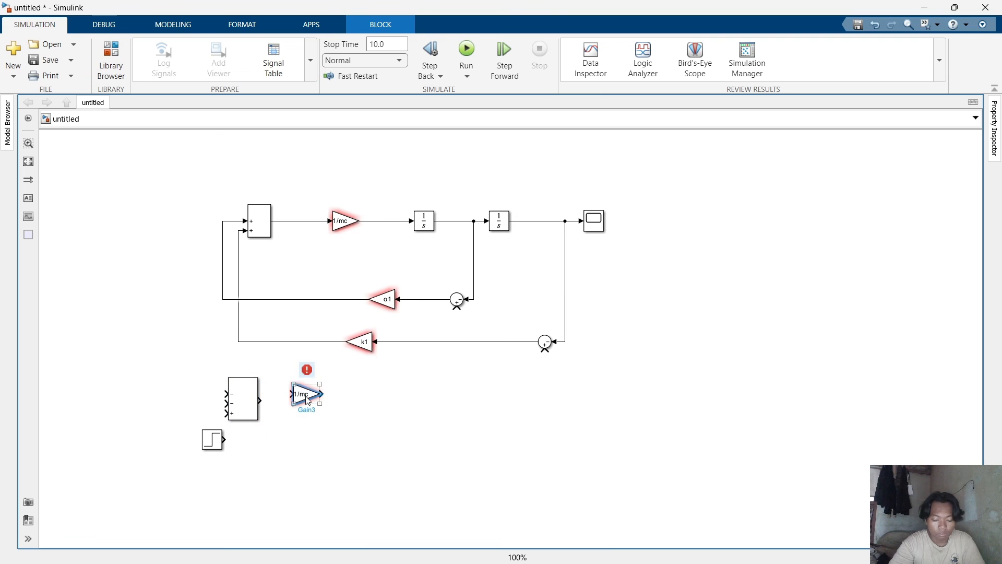
{"action": "left_click", "coordinate": [366, 379]}
{"action": "key", "text": "BackSpace"}
{"action": "type", "text": "s"}
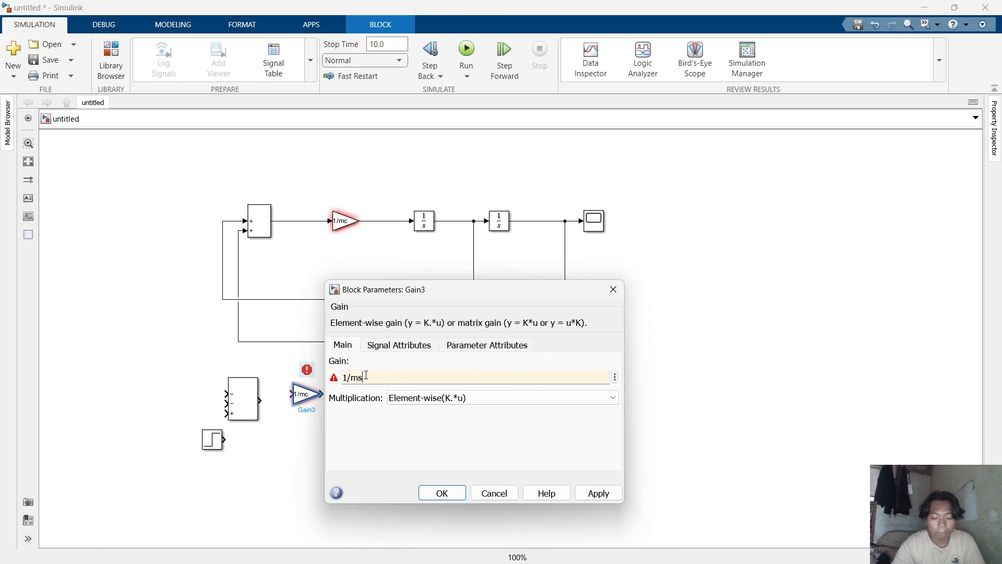
{"action": "key", "text": "Return"}
{"action": "left_click", "coordinate": [443, 493]}
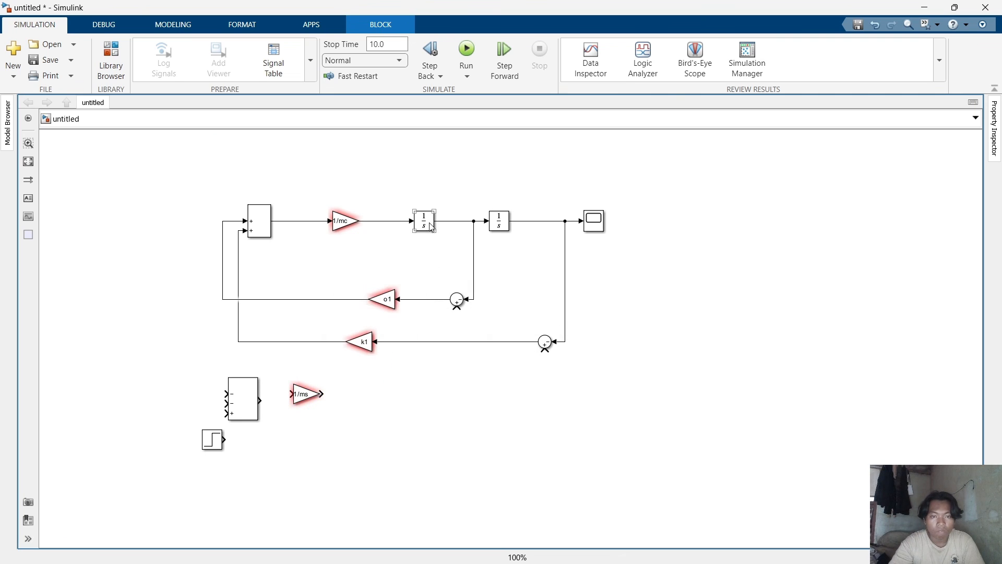
Copy the two Integrators below and chain the 1/ms Gain through both of them.
{"action": "left_click_drag", "start_coordinate": [428, 226], "coordinate": [455, 404]}
{"action": "left_click_drag", "start_coordinate": [306, 397], "coordinate": [305, 403]}
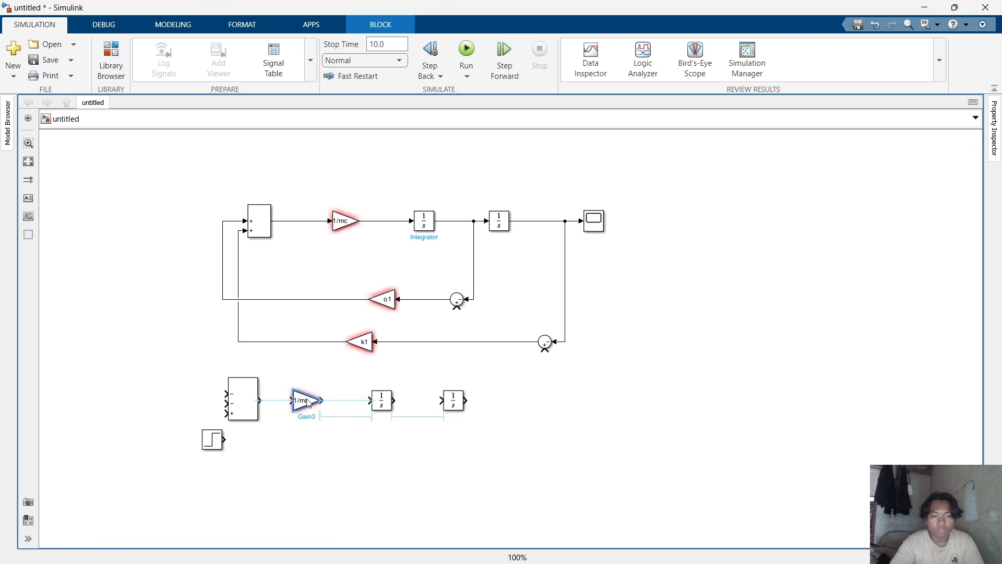
{"action": "left_click", "coordinate": [285, 407]}
{"action": "left_click", "coordinate": [352, 401]}
{"action": "left_click", "coordinate": [454, 406]}
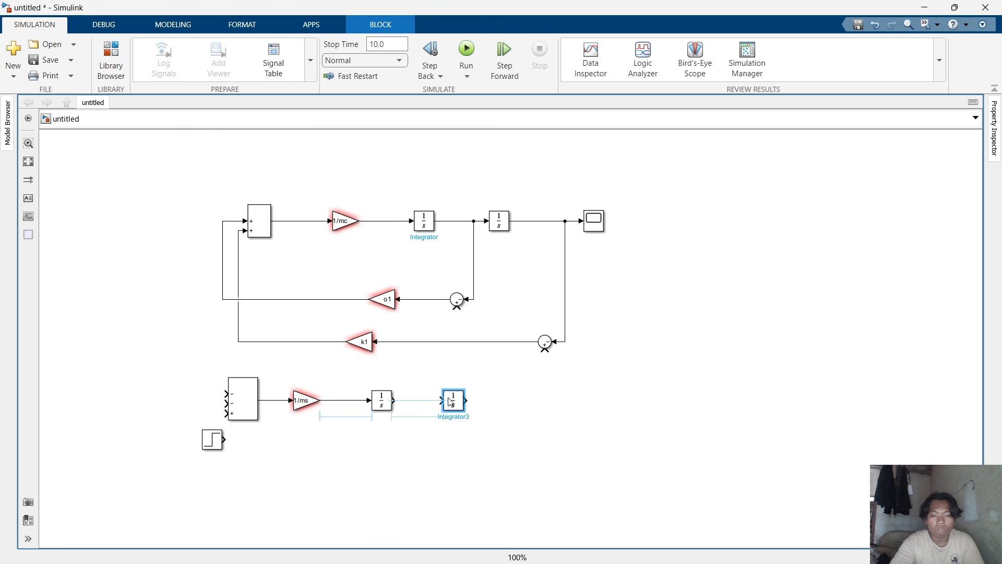
{"action": "left_click", "coordinate": [418, 400]}
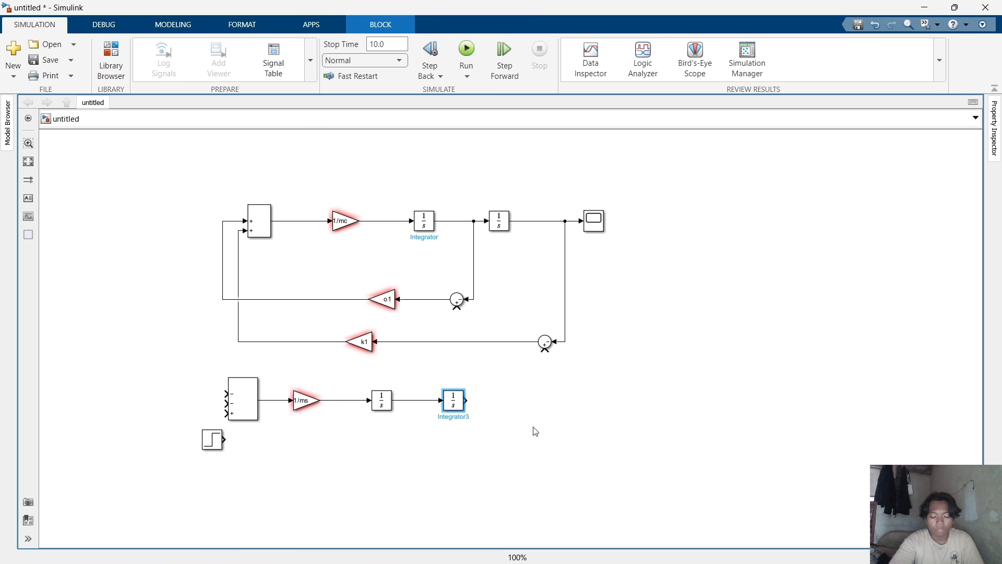
Copy the Scope below and connect the second lower Integrator's output to it.
{"action": "left_click_drag", "start_coordinate": [603, 230], "coordinate": [556, 415], "text": "ctrl"}
{"action": "left_click", "coordinate": [521, 402]}
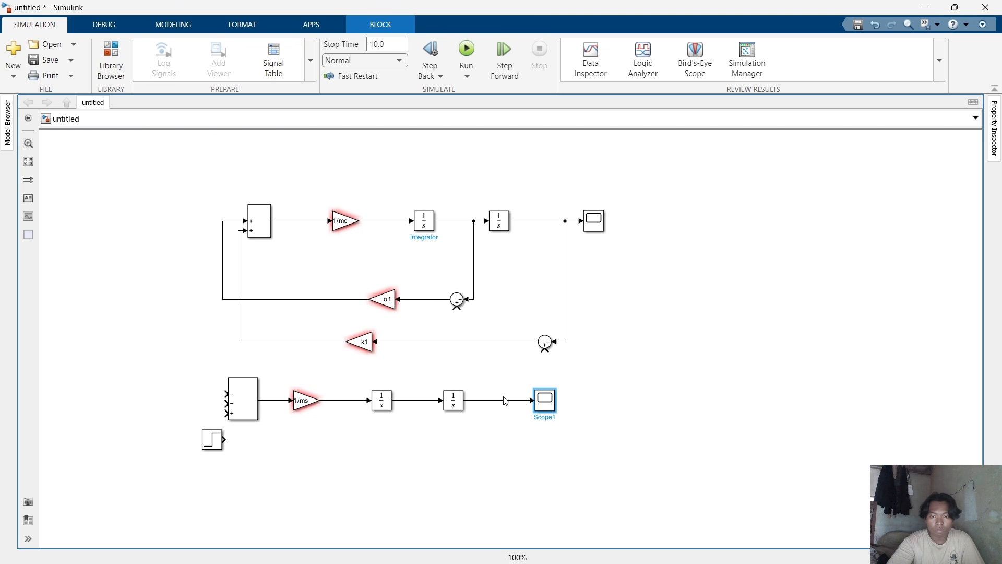
Connect the lower and upper feedback Sums' bottom inputs to the second mass's position and velocity signals.
{"action": "mouse_move", "coordinate": [544, 348]}
{"action": "left_mouse_down"}
{"action": "mouse_move", "coordinate": [510, 380]}
{"action": "mouse_move", "coordinate": [505, 401]}
{"action": "left_mouse_up"}
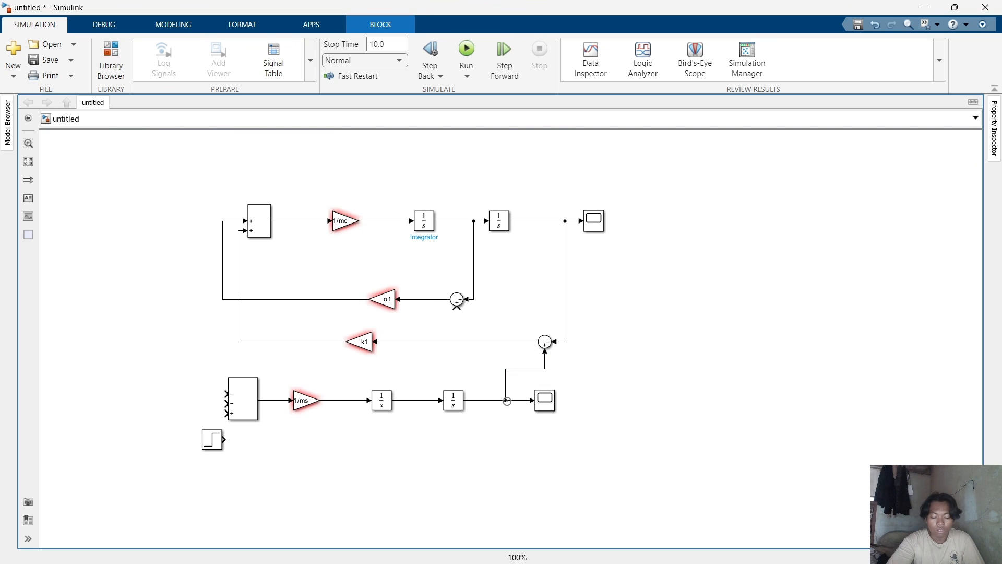
{"action": "left_click_drag", "start_coordinate": [454, 325], "coordinate": [431, 396]}
{"action": "key", "text": "ctrl+z"}
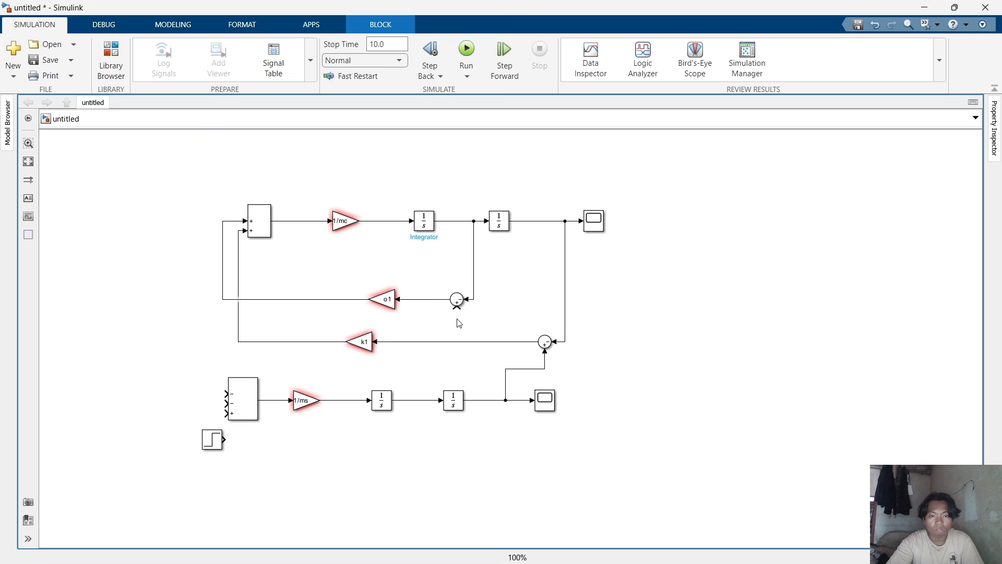
{"action": "left_click_drag", "start_coordinate": [456, 307], "coordinate": [418, 401]}
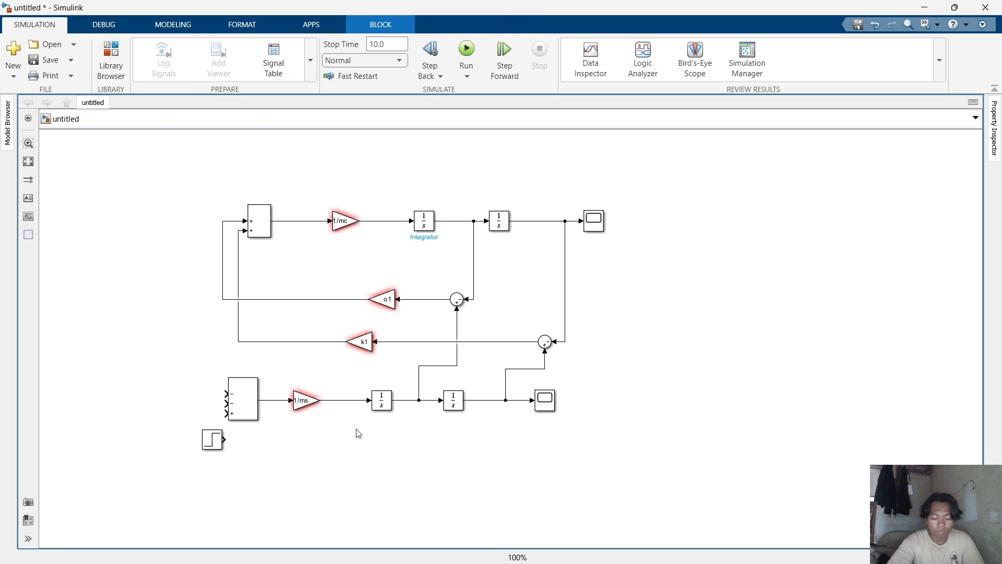
Branch the k1 and o1 feedback signals into the new Sum's first two inputs.
{"action": "mouse_move", "coordinate": [227, 402]}
{"action": "left_mouse_down"}
{"action": "mouse_move", "coordinate": [222, 374]}
{"action": "mouse_move", "coordinate": [238, 342]}
{"action": "left_mouse_up"}
{"action": "mouse_move", "coordinate": [226, 393]}
{"action": "left_mouse_down"}
{"action": "mouse_move", "coordinate": [212, 340]}
{"action": "mouse_move", "coordinate": [225, 301]}
{"action": "left_mouse_up"}
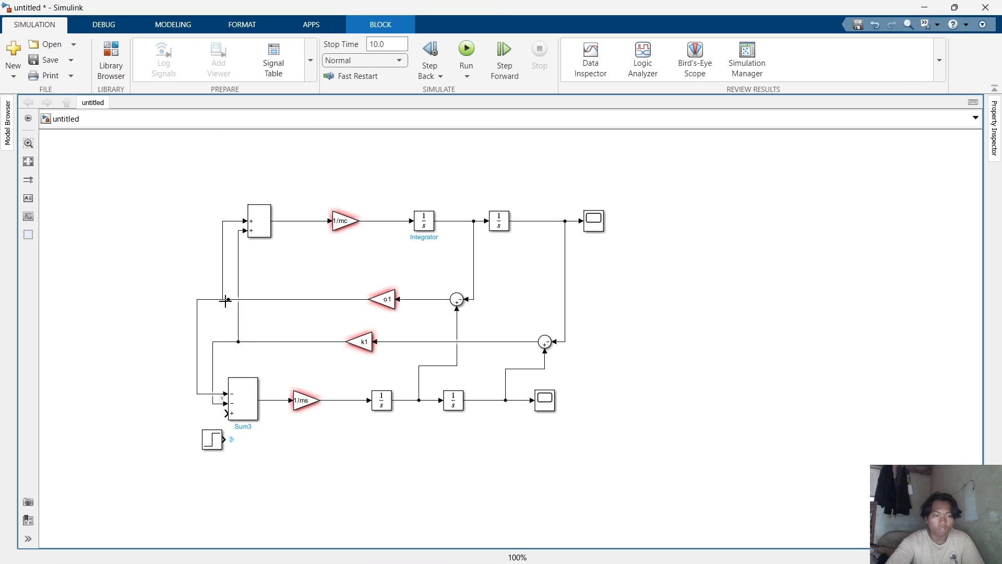
Move the Step block further down below the new Sum.
{"action": "left_click_drag", "start_coordinate": [212, 449], "coordinate": [198, 479]}
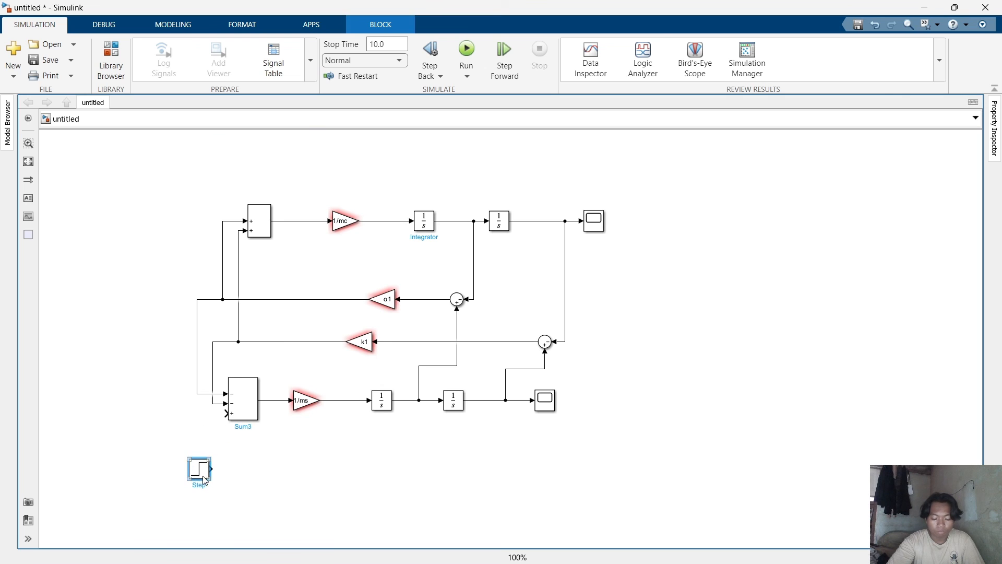
{"action": "mouse_move", "coordinate": [342, 545]}
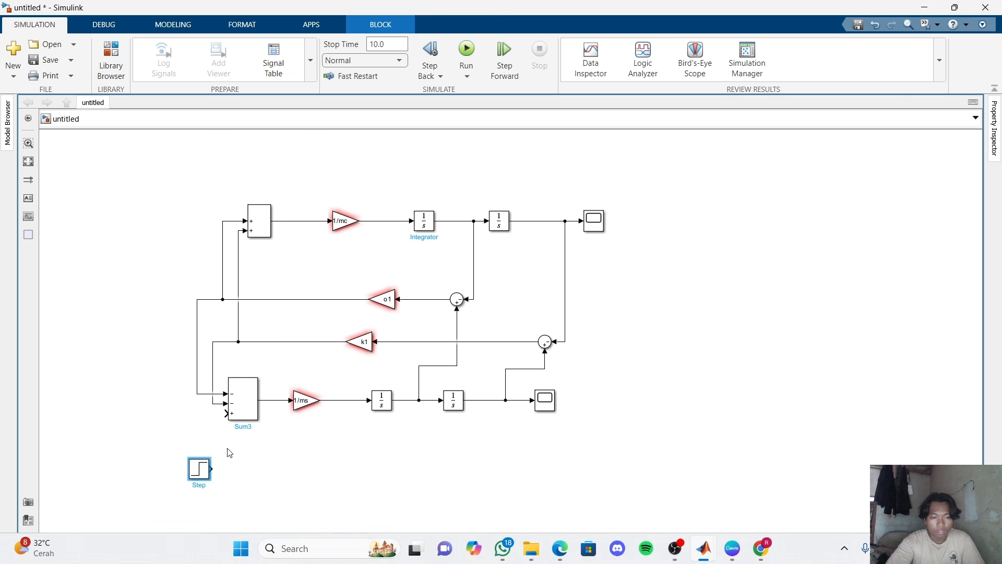
{"action": "left_click_drag", "start_coordinate": [201, 471], "coordinate": [217, 497]}
Copy the k1 Gain and a feedback Sum below, feeding the second mass's position through them.
{"action": "left_click", "coordinate": [366, 341]}
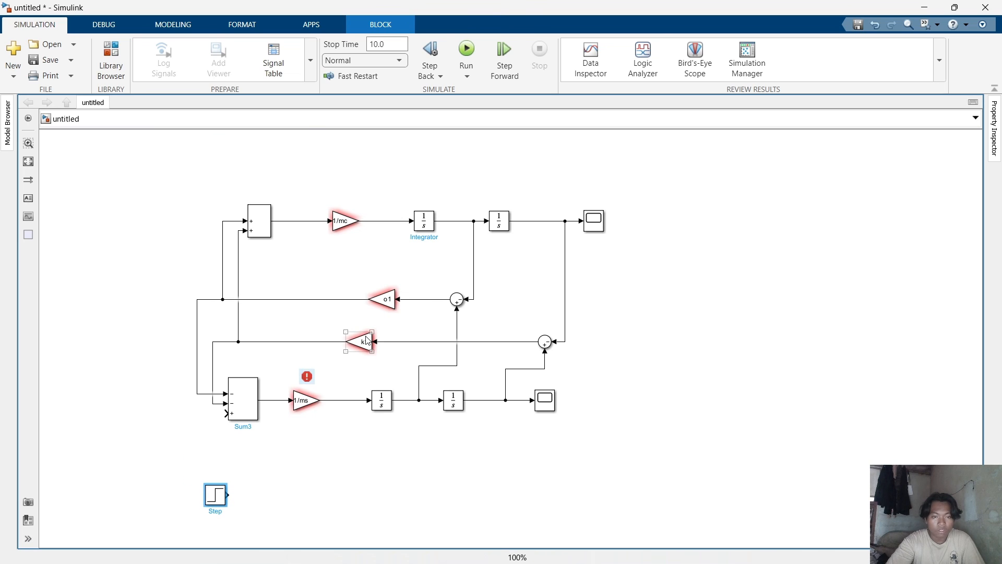
{"action": "left_click_drag", "start_coordinate": [366, 340], "coordinate": [295, 468]}
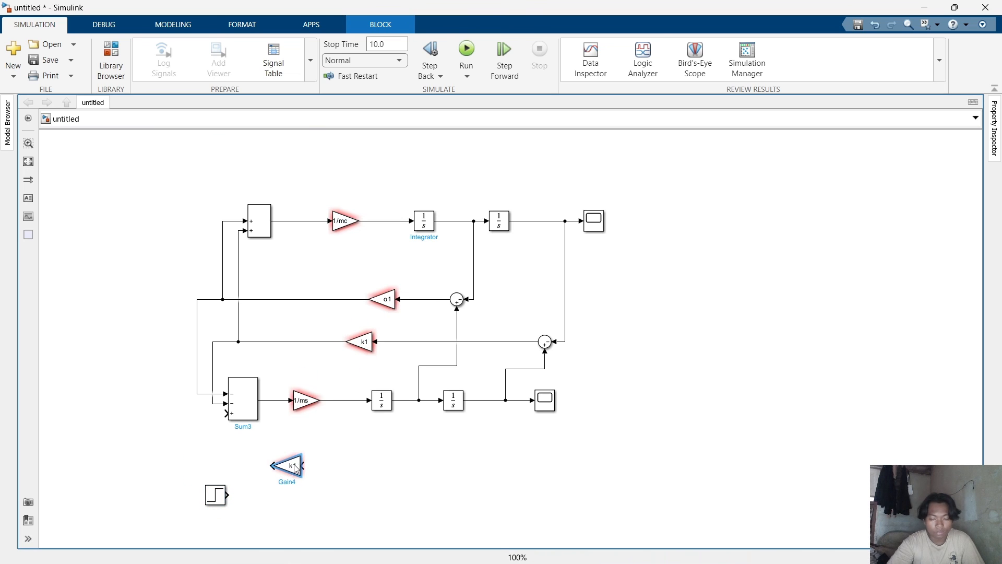
{"action": "mouse_move", "coordinate": [456, 299]}
{"action": "left_mouse_down"}
{"action": "mouse_move", "coordinate": [413, 452]}
{"action": "mouse_move", "coordinate": [392, 470]}
{"action": "mouse_move", "coordinate": [457, 470]}
{"action": "mouse_move", "coordinate": [520, 399]}
{"action": "left_mouse_up"}
{"action": "left_click", "coordinate": [375, 467]}
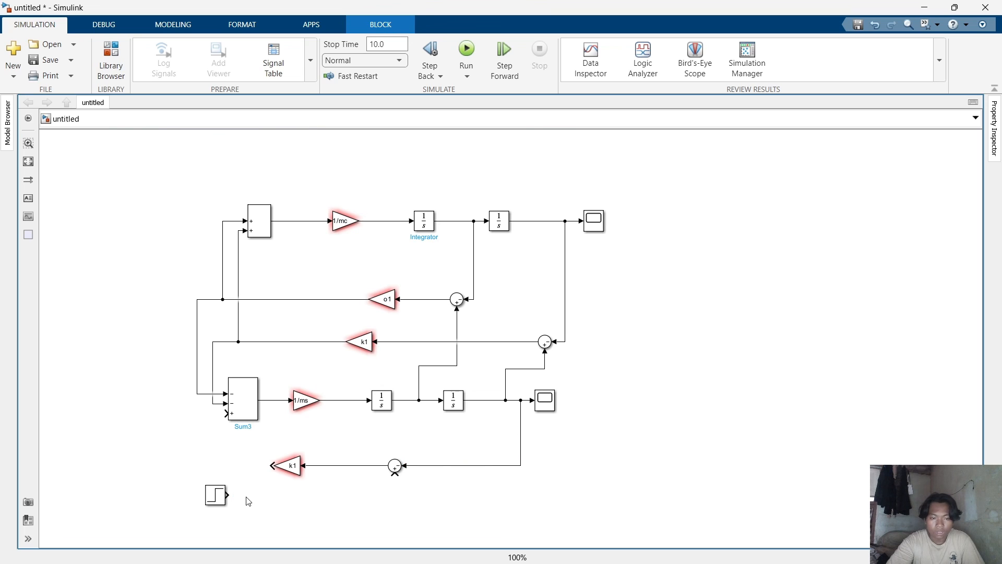
Connect the Step to the bottom Sum's input and the bottom Gain's output to the new Sum's third input.
{"action": "left_click_drag", "start_coordinate": [230, 494], "coordinate": [399, 474]}
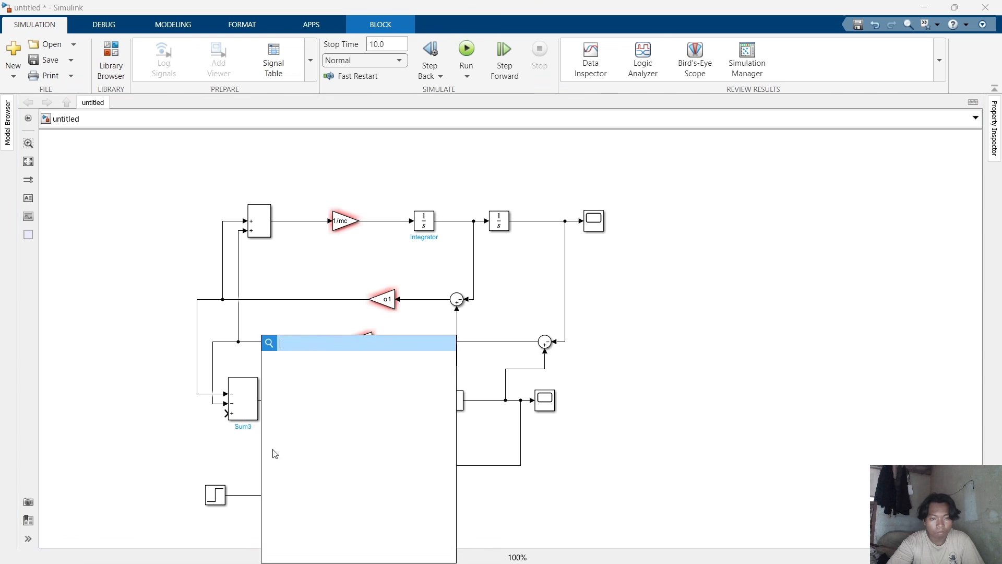
{"action": "left_click", "coordinate": [226, 421]}
{"action": "mouse_move", "coordinate": [269, 464]}
{"action": "left_mouse_down"}
{"action": "mouse_move", "coordinate": [219, 429]}
{"action": "mouse_move", "coordinate": [227, 413]}
{"action": "left_mouse_up"}
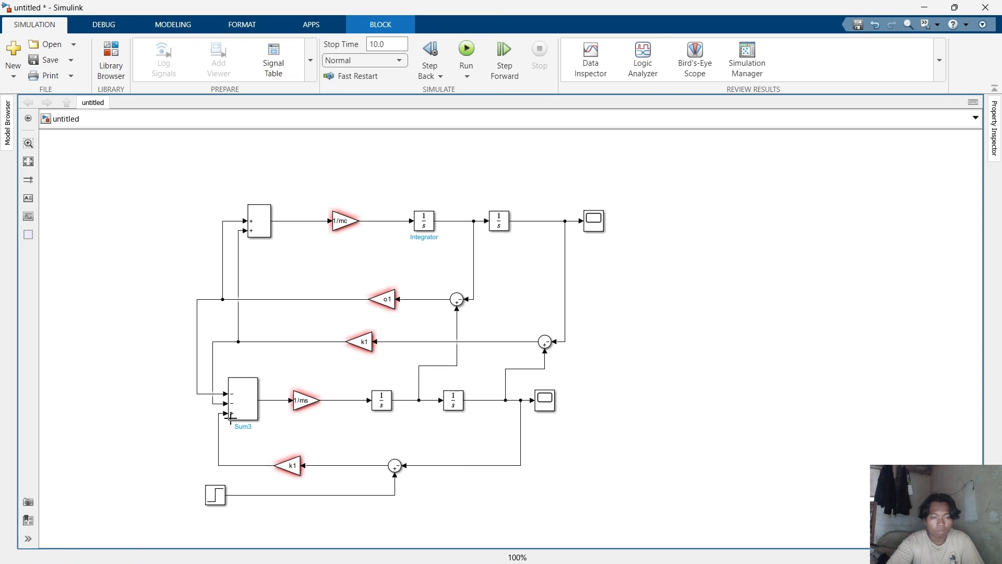
Set the bottom feedback Gain's value to k2.
{"action": "double_click", "coordinate": [294, 466]}
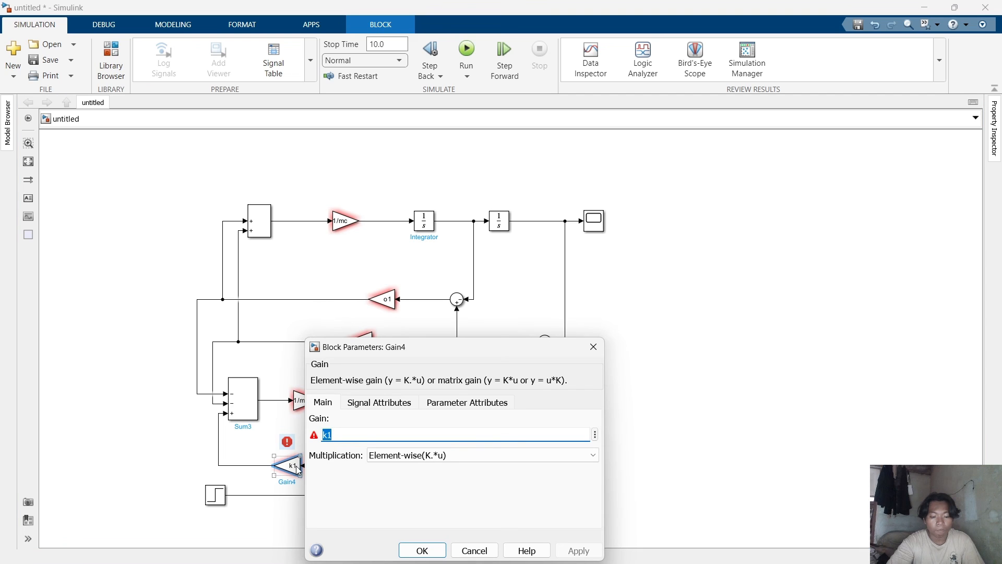
{"action": "type", "text": "k2"}
{"action": "key", "text": "Return"}
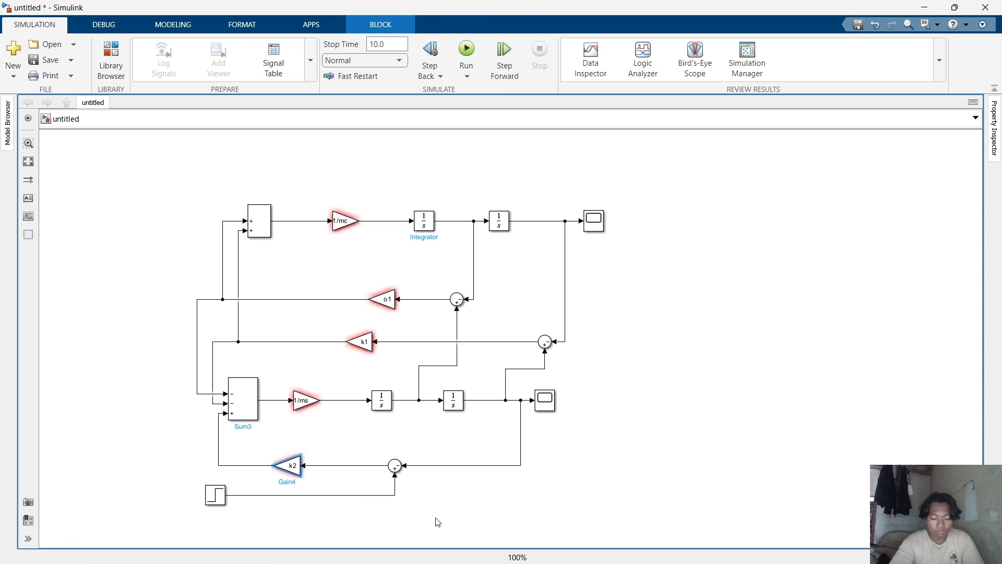
Switch to MATLAB and run the quartercar.m script to load the parameters.
{"action": "left_click", "coordinate": [692, 415]}
{"action": "mouse_move", "coordinate": [702, 557]}
{"action": "left_click", "coordinate": [520, 495]}
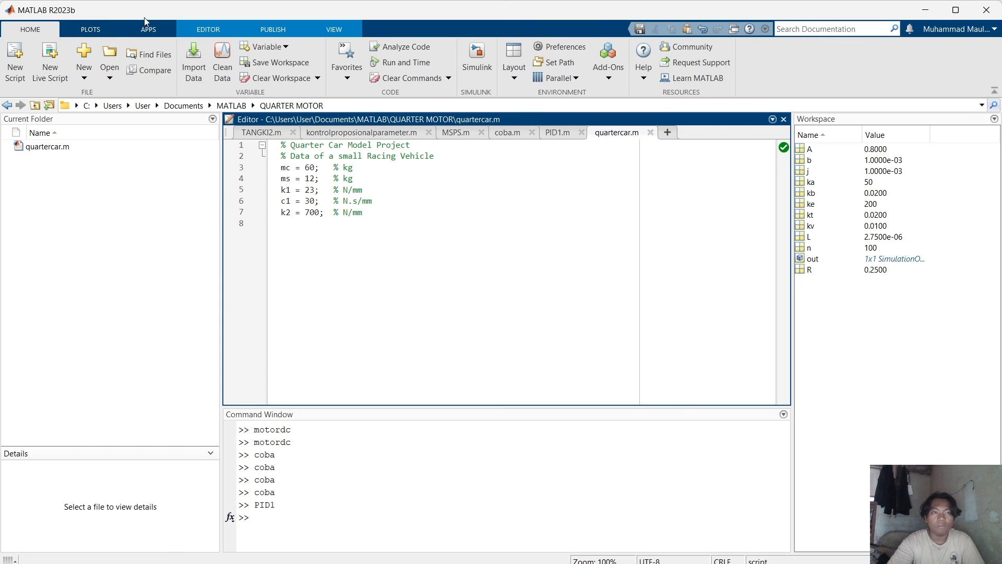
{"action": "left_click", "coordinate": [200, 30]}
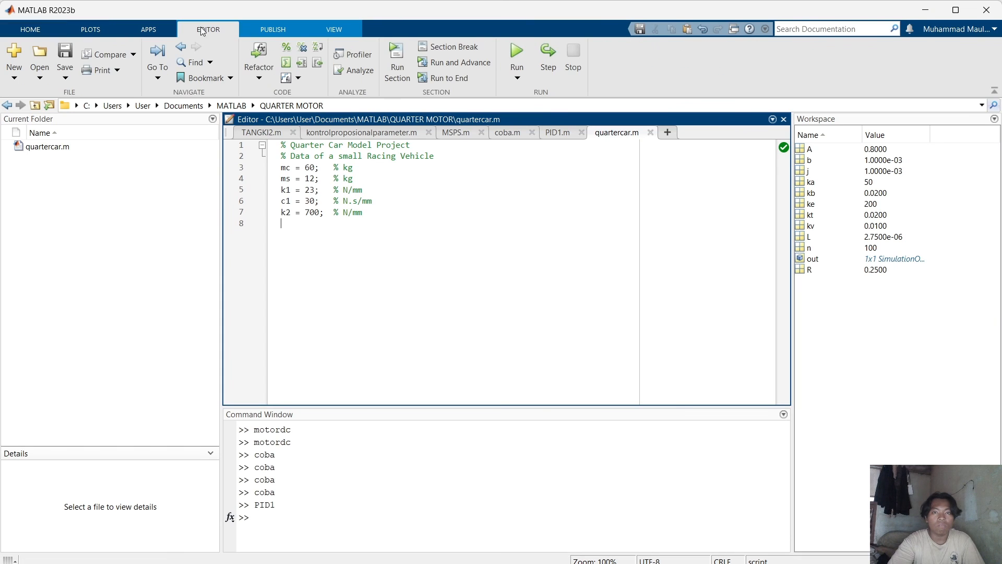
{"action": "left_click", "coordinate": [511, 50]}
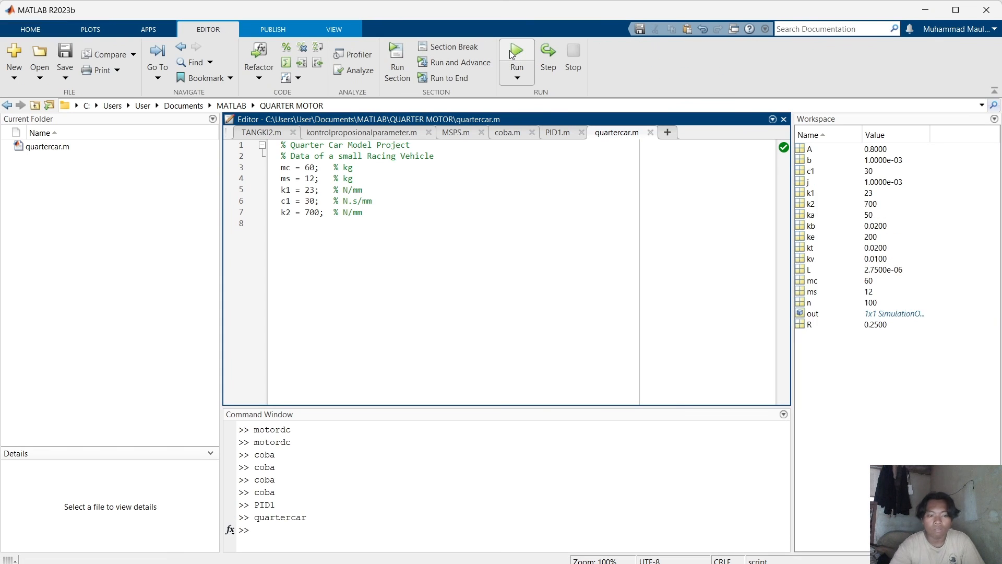
{"action": "left_click", "coordinate": [509, 50]}
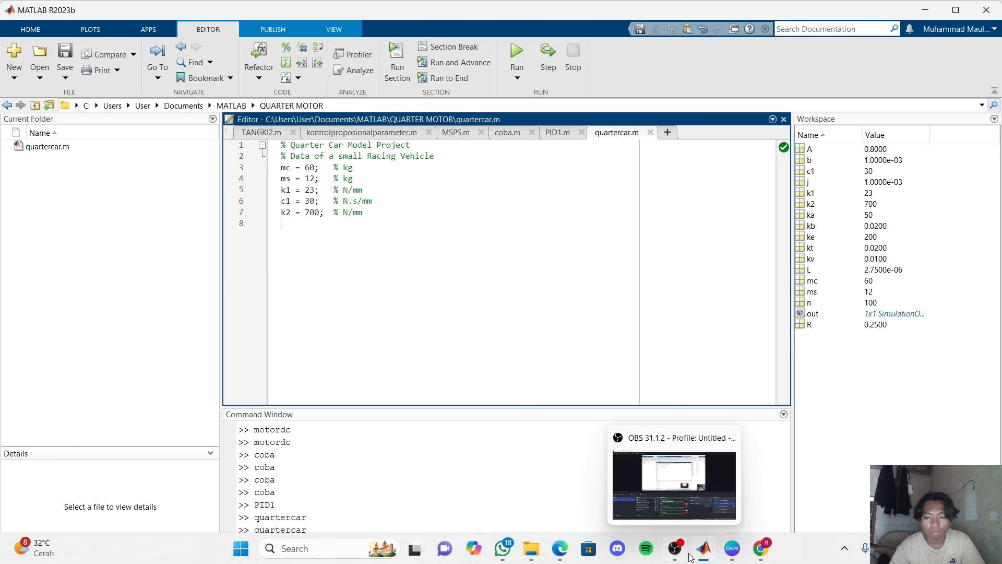
Return to the Simulink model and save it as quarter2.
{"action": "mouse_move", "coordinate": [709, 556]}
{"action": "left_click", "coordinate": [903, 485]}
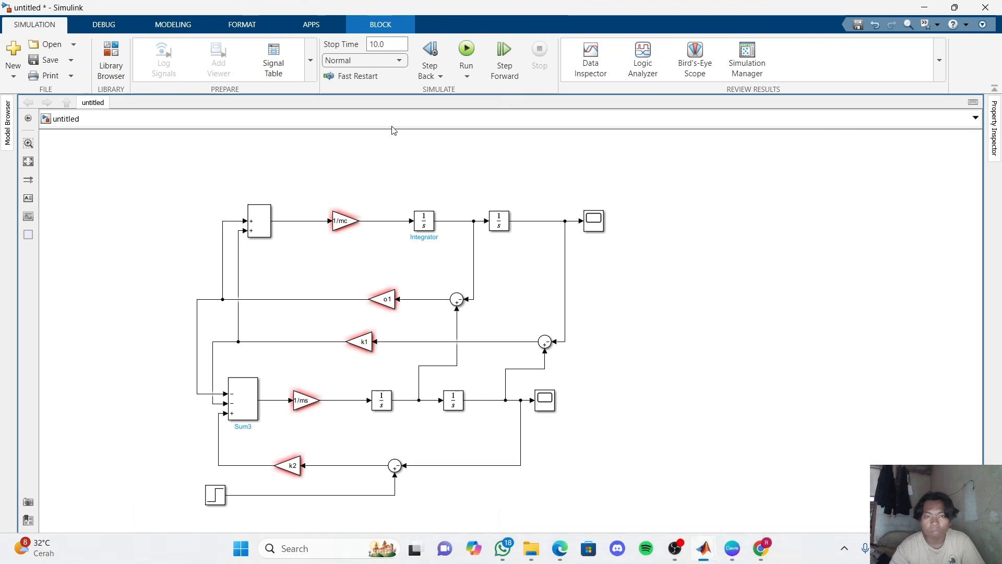
{"action": "key", "text": "ctrl+s"}
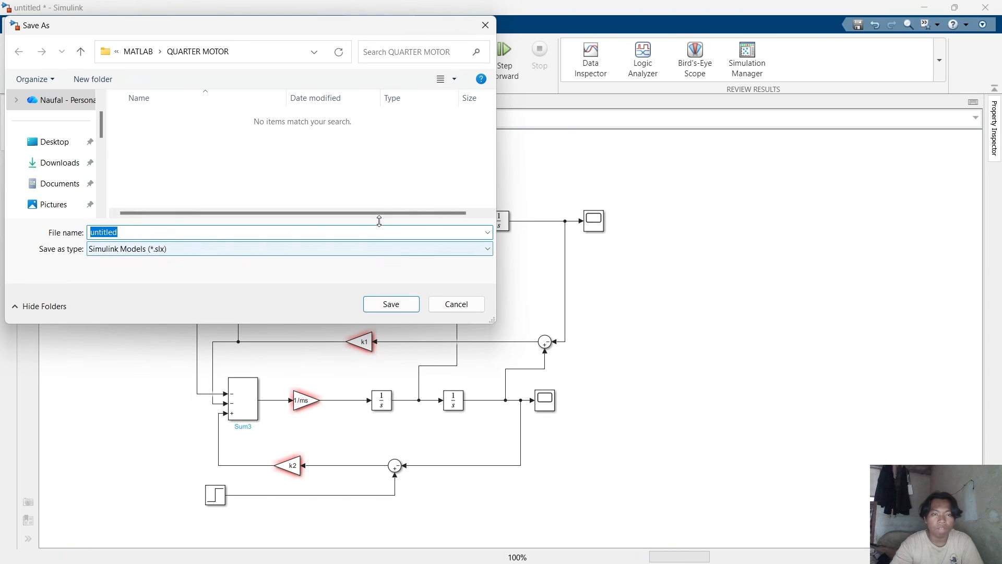
{"action": "type", "text": "quarter2"}
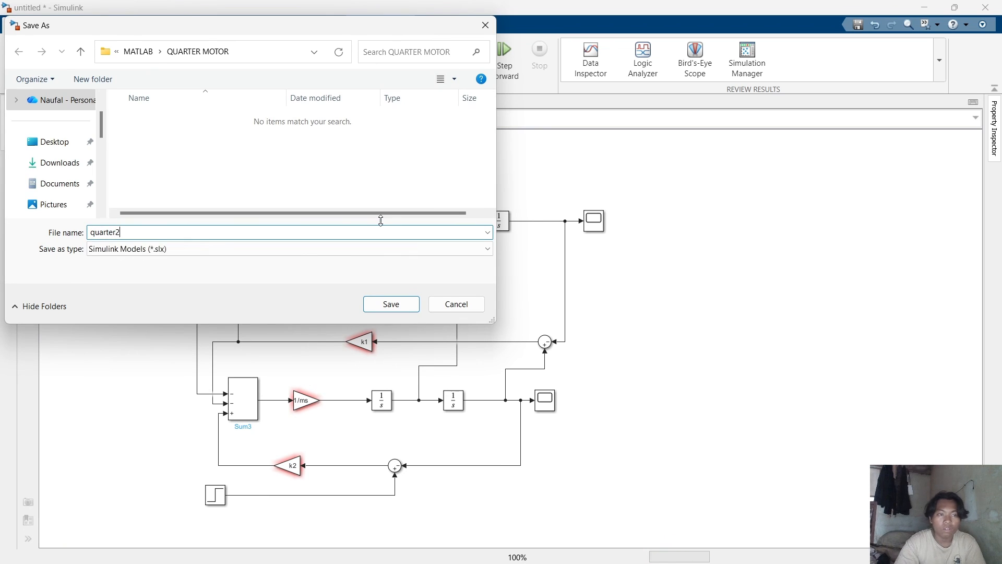
{"action": "key", "text": "Return"}
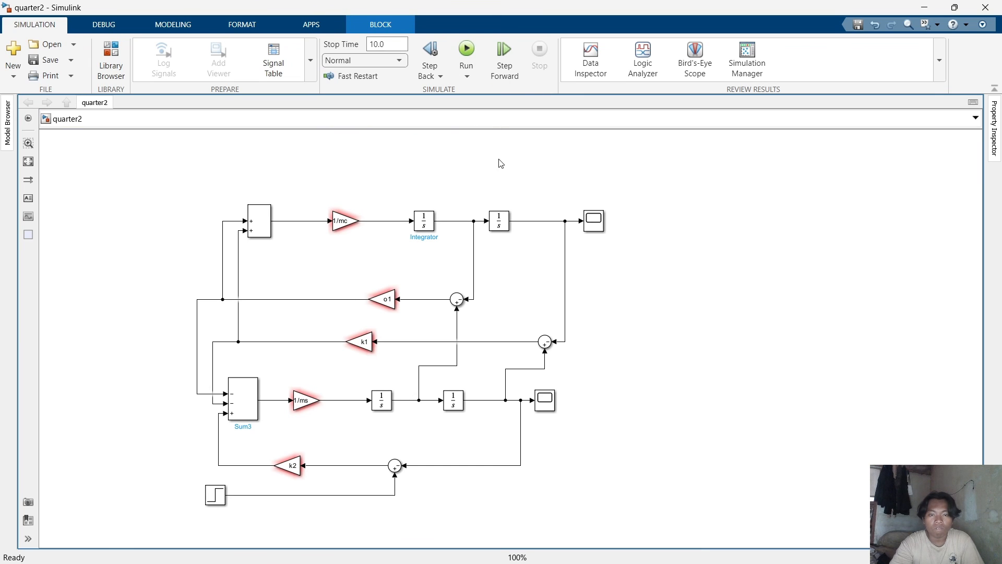
Zoom the quarter-car diagram, run the simulation and open the top Scope, then minimize it.
{"action": "left_click_drag", "start_coordinate": [204, 169], "coordinate": [646, 471]}
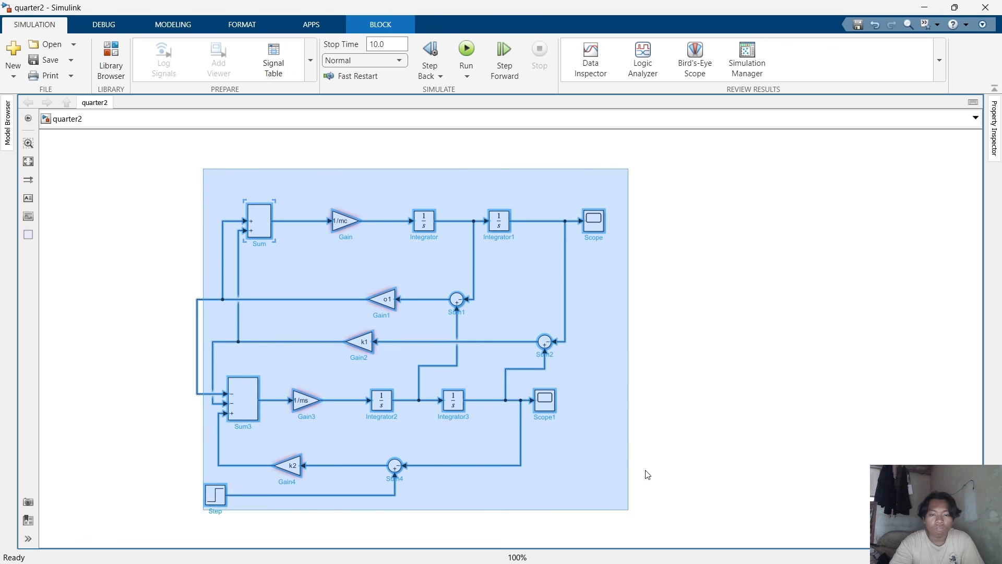
{"action": "left_click", "coordinate": [691, 401]}
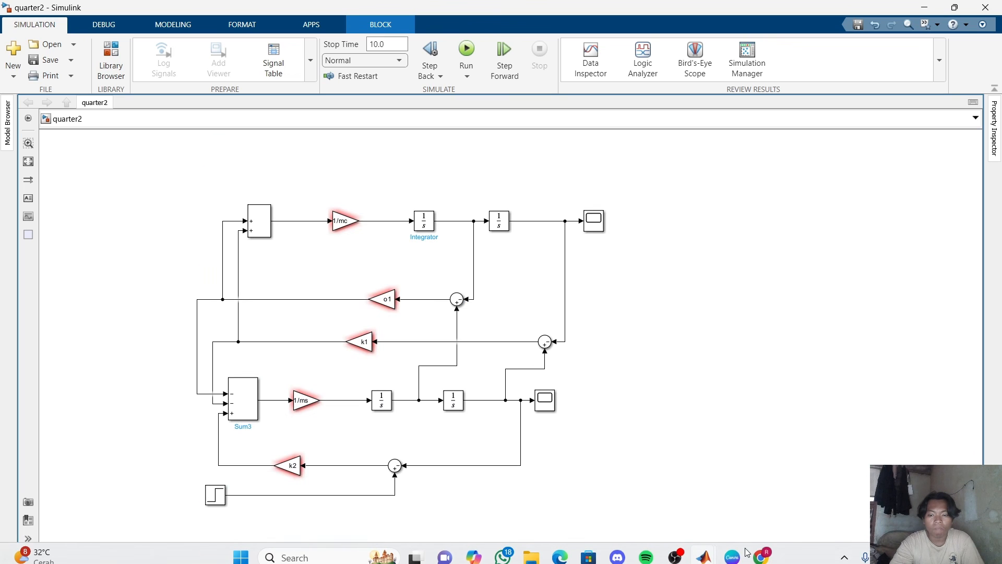
{"action": "scroll", "coordinate": [610, 422], "scroll_direction": "down", "scroll_amount": 1}
{"action": "scroll", "coordinate": [611, 422], "scroll_direction": "up", "scroll_amount": 2}
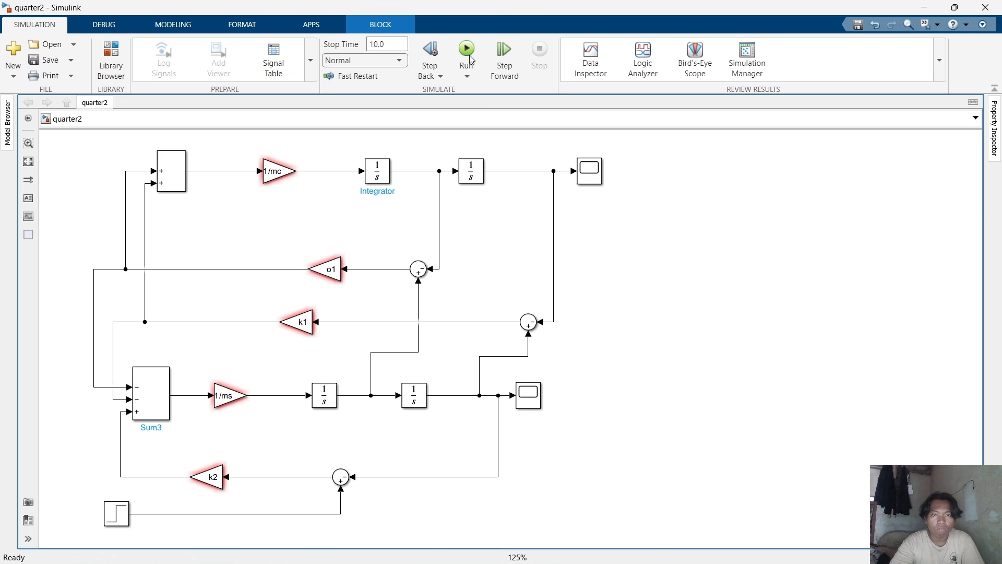
{"action": "left_click", "coordinate": [585, 176]}
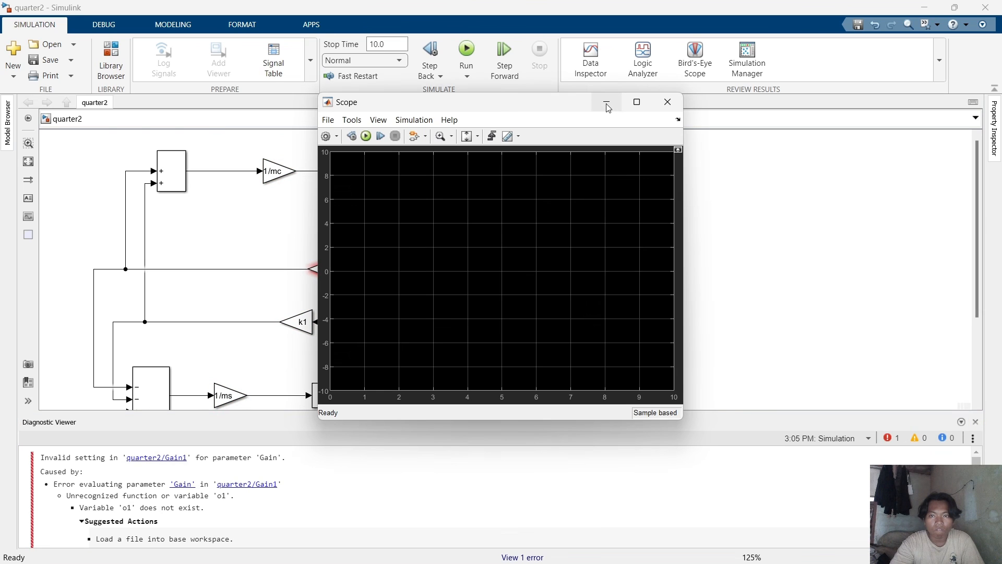
{"action": "left_click", "coordinate": [607, 104]}
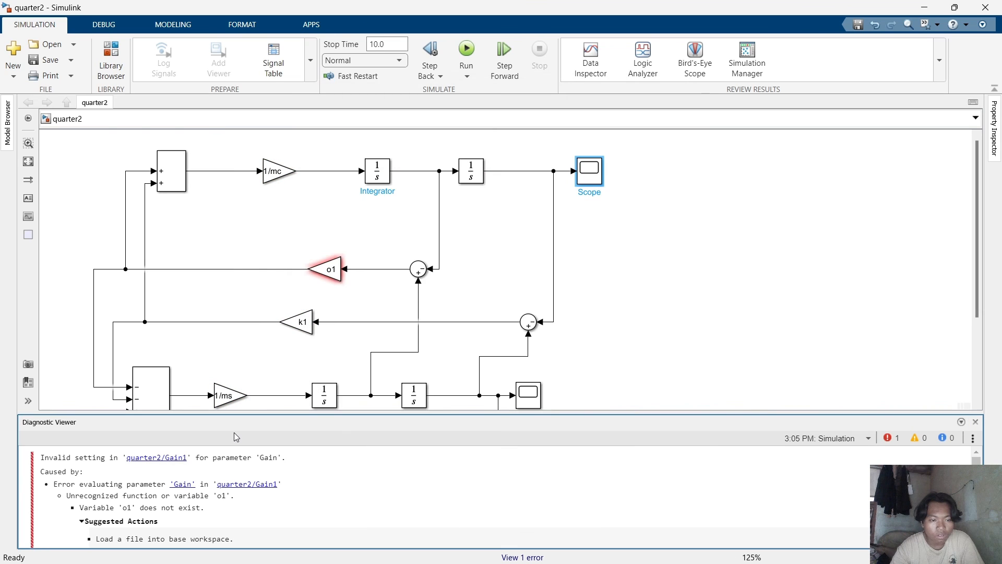
Re-enter the middle feedback Gain's value as o1.
{"action": "left_click", "coordinate": [169, 459]}
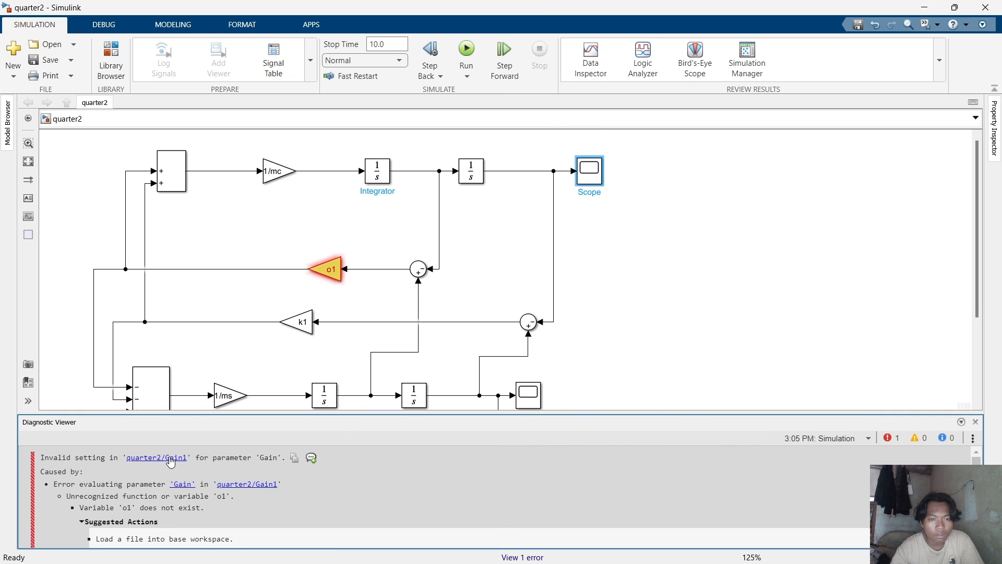
{"action": "double_click", "coordinate": [333, 269]}
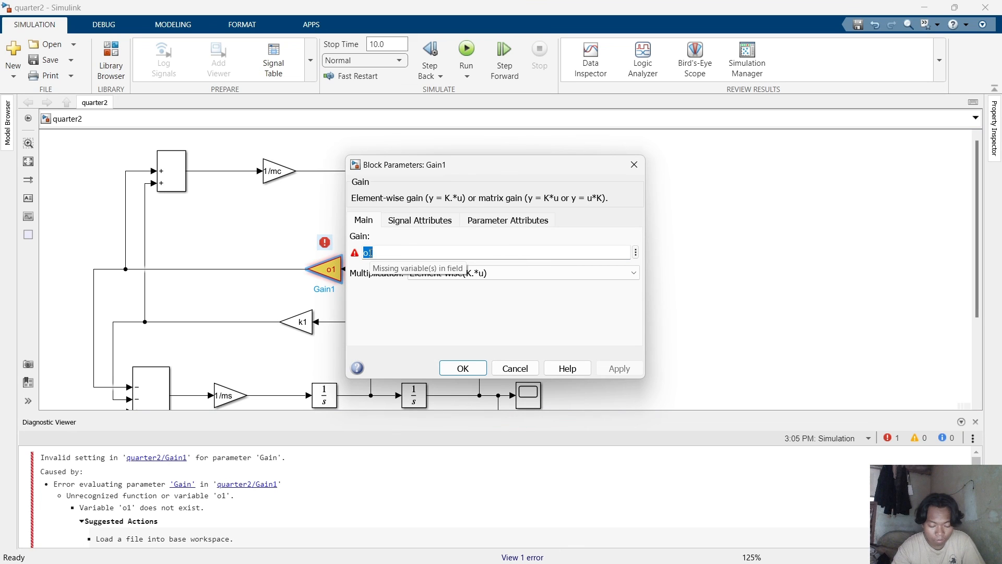
{"action": "left_click", "coordinate": [369, 253]}
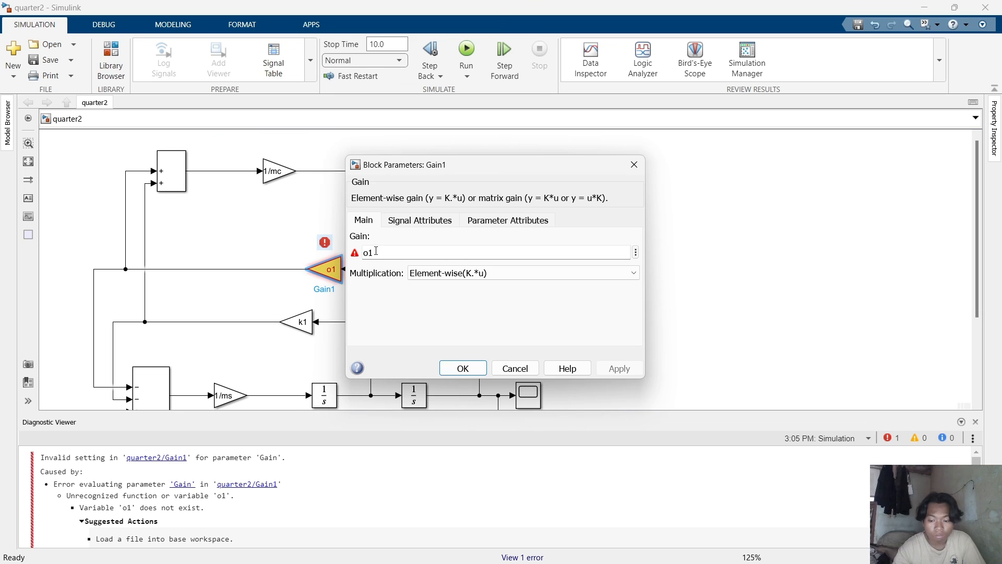
{"action": "key", "text": "BackSpace"}
{"action": "type", "text": "i"}
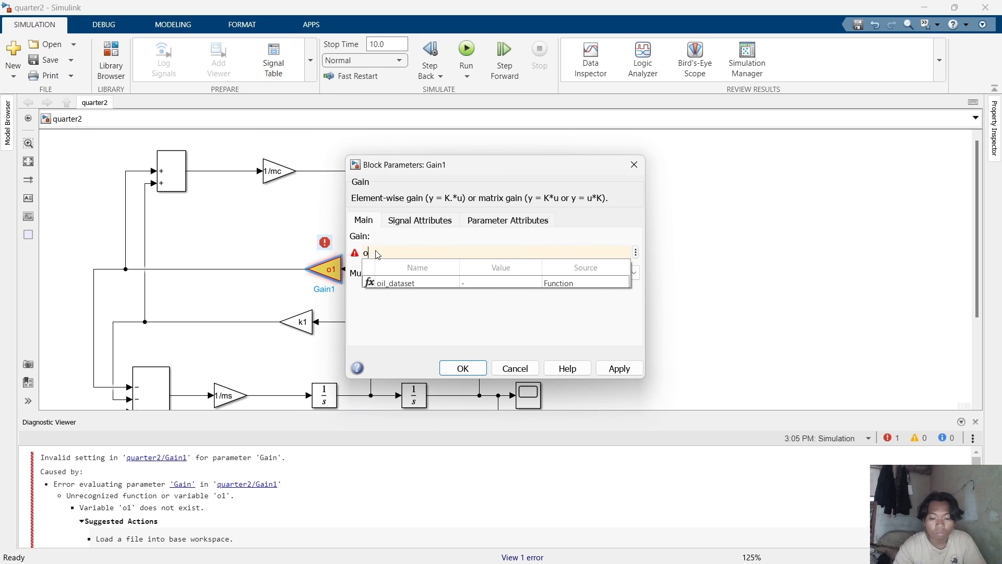
{"action": "key", "text": "BackSpace"}
{"action": "type", "text": "I"}
{"action": "key", "text": "BackSpace"}
{"action": "key", "text": "BackSpace"}
{"action": "type", "text": "O"}
{"action": "key", "text": "BackSpace"}
{"action": "type", "text": "01"}
{"action": "key", "text": "BackSpace"}
{"action": "key", "text": "BackSpace"}
{"action": "type", "text": "o1"}
{"action": "key", "text": "Return"}
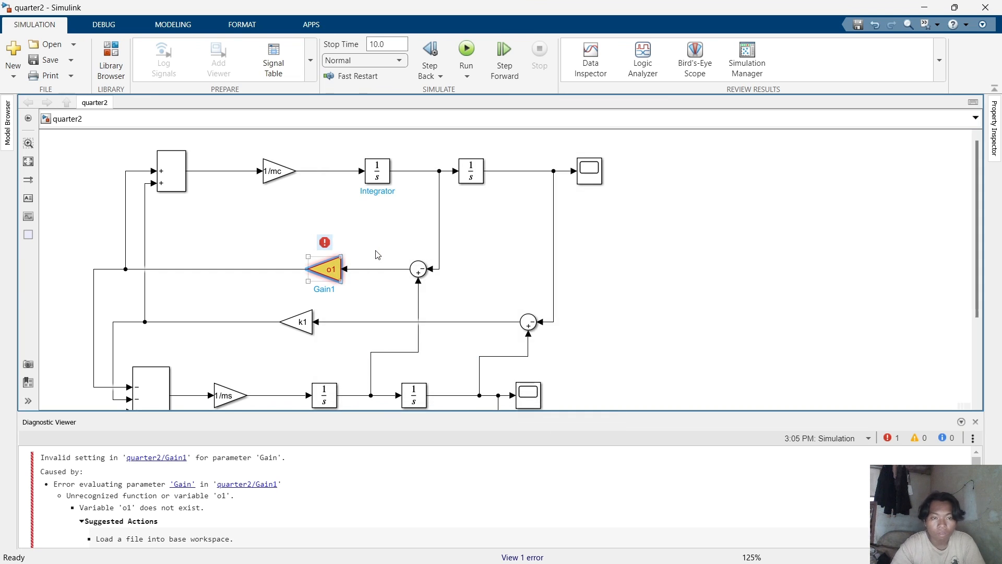
Inspect the Gain1 error in the Diagnostic Viewer, then close the viewer.
{"action": "left_click", "coordinate": [496, 248]}
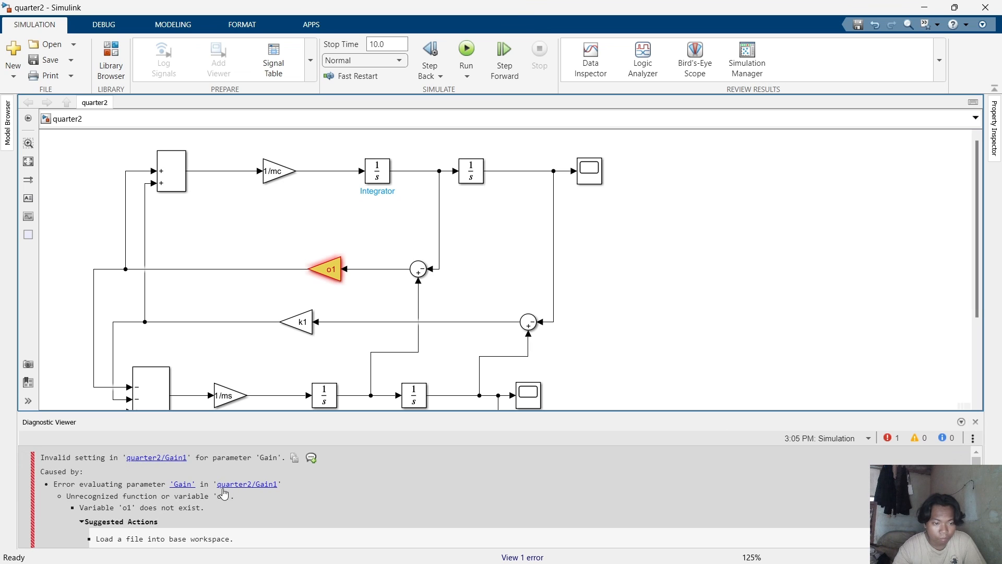
{"action": "left_click", "coordinate": [182, 490]}
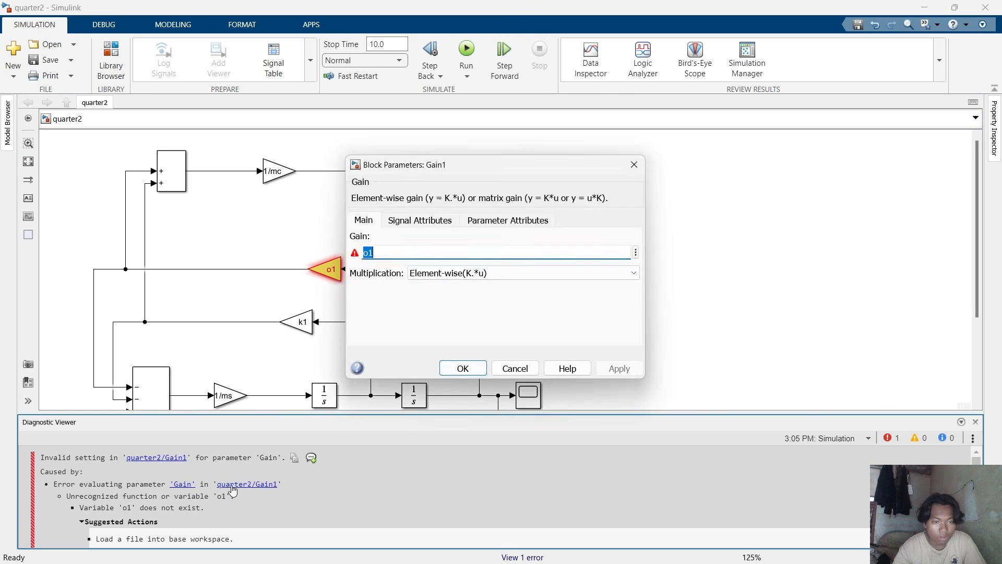
{"action": "left_click", "coordinate": [236, 491]}
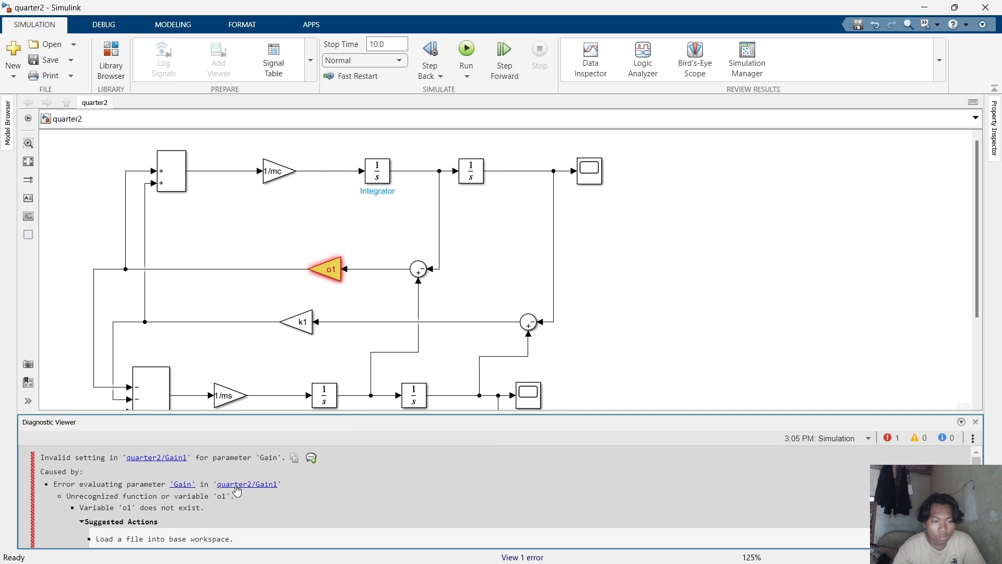
{"action": "scroll", "coordinate": [233, 491], "scroll_direction": "down", "scroll_amount": 3}
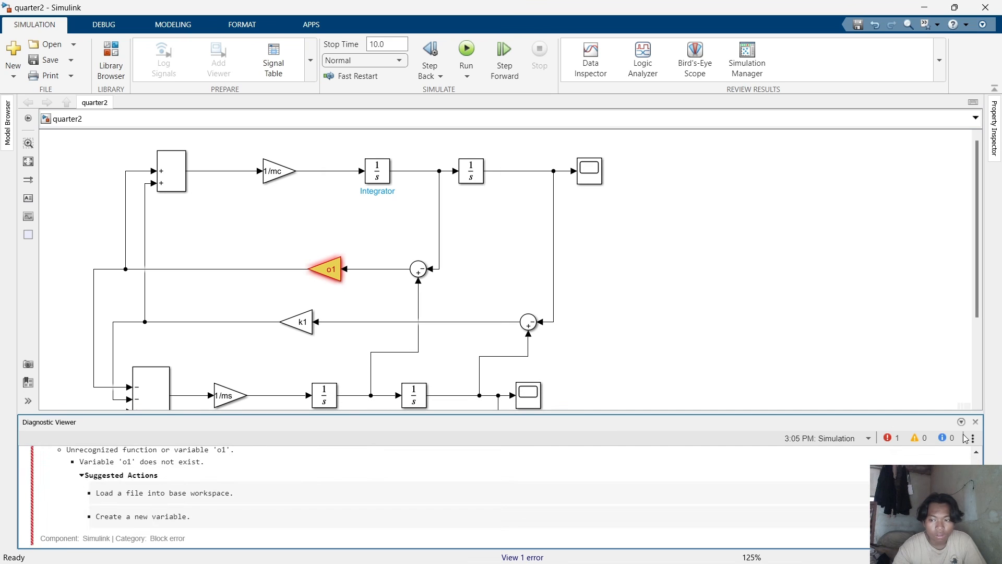
{"action": "left_click", "coordinate": [975, 422]}
Switch to the browser and play the tutorial video to compare the middle feedback Gain's value.
{"action": "mouse_move", "coordinate": [729, 531]}
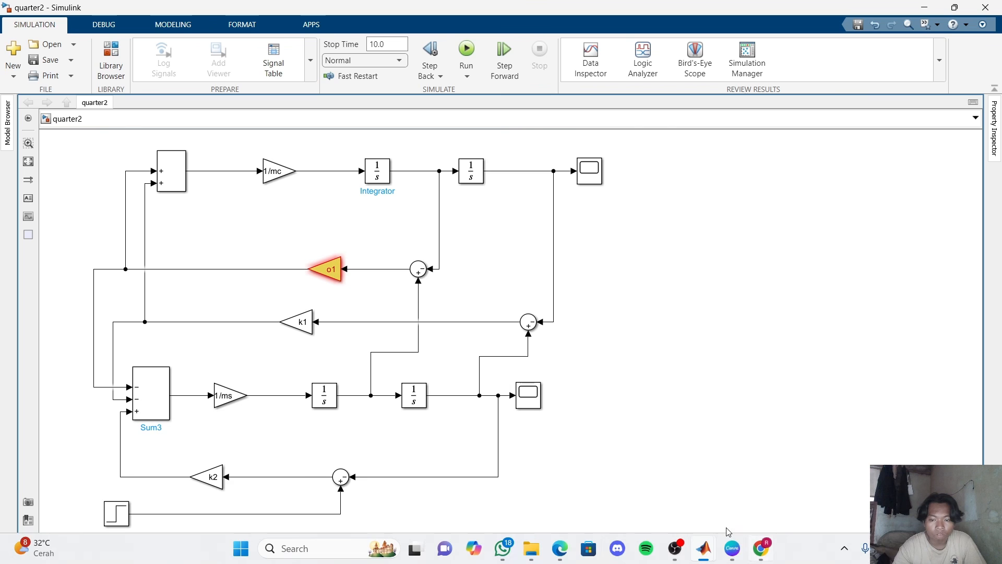
{"action": "mouse_move", "coordinate": [560, 547]}
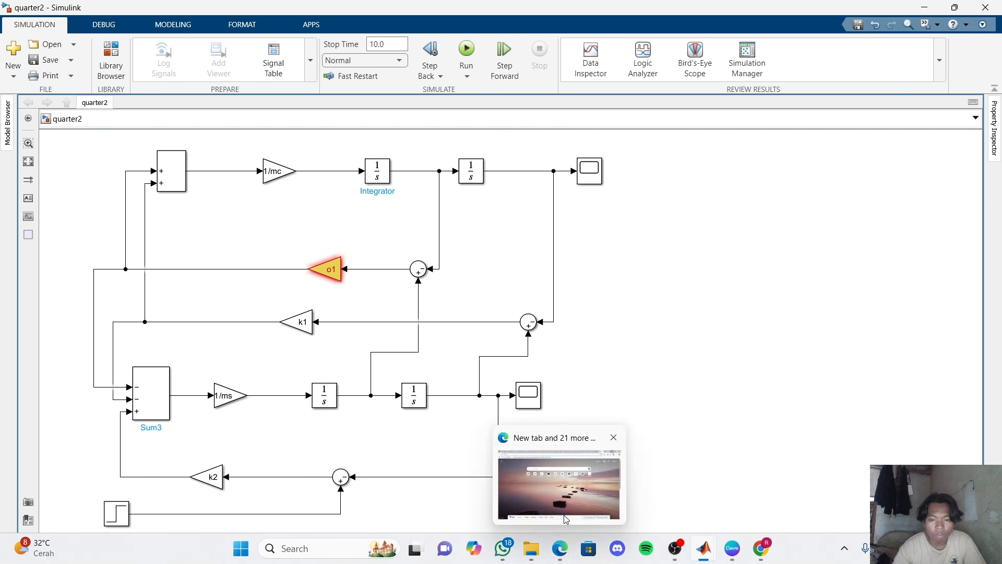
{"action": "left_click", "coordinate": [565, 518]}
{"action": "left_click", "coordinate": [792, 16]}
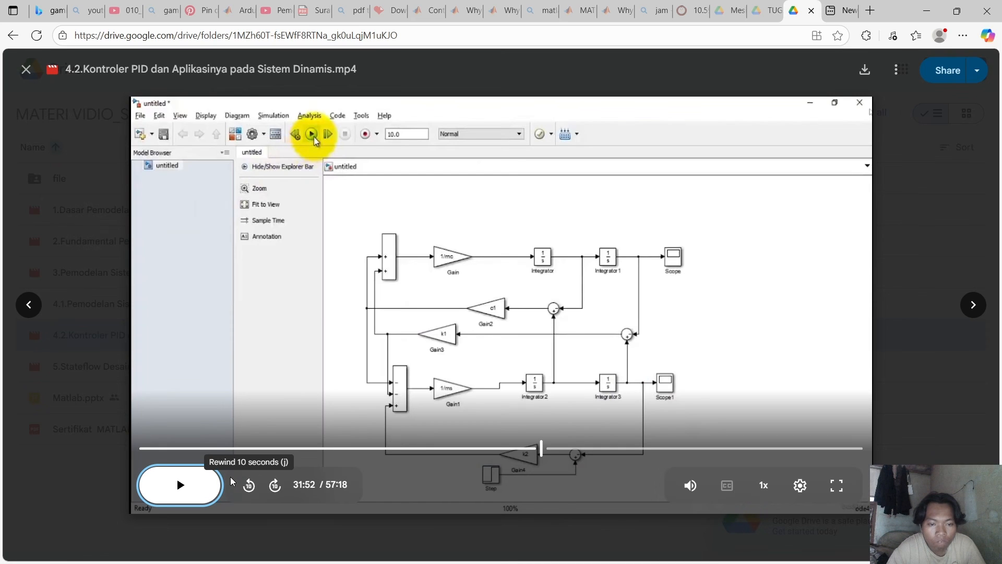
{"action": "key", "text": "space"}
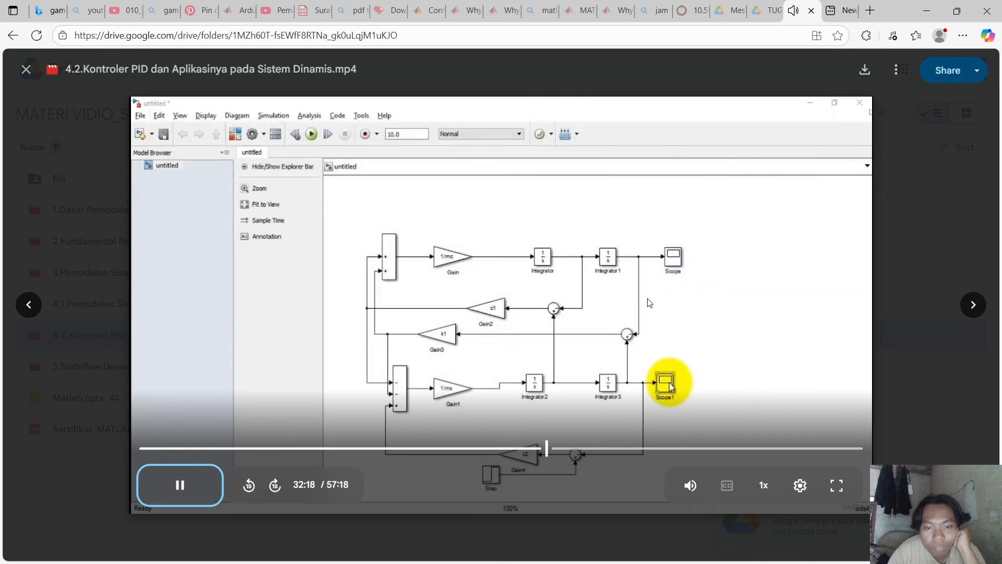
{"action": "left_click", "coordinate": [635, 308]}
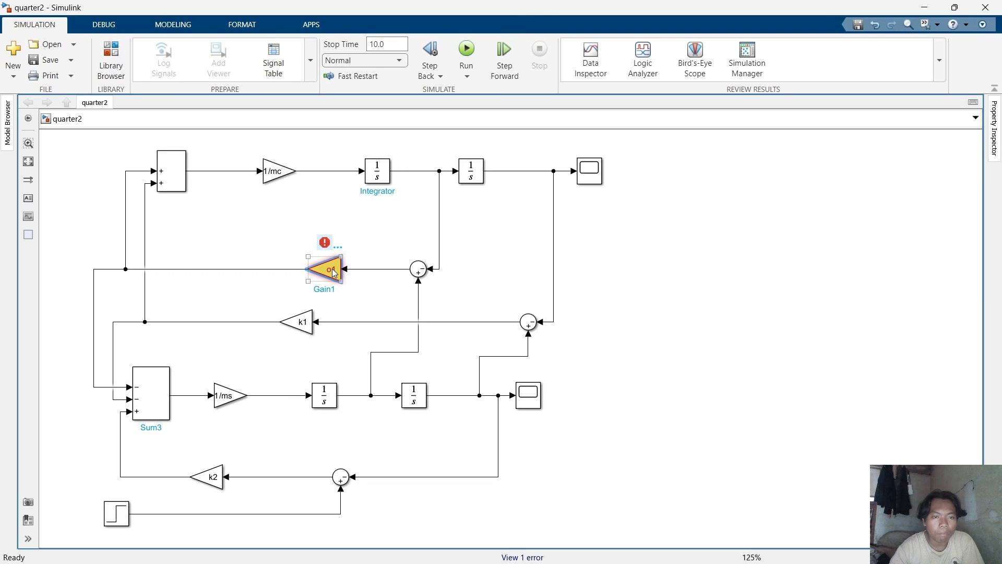
Set the middle feedback Gain's value to c1.
{"action": "double_click", "coordinate": [330, 270]}
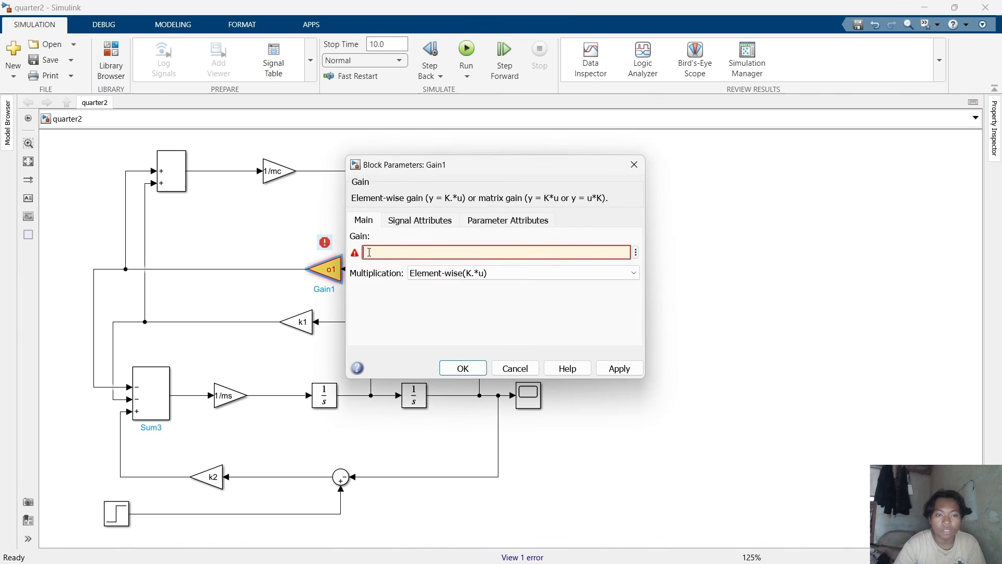
{"action": "type", "text": "1"}
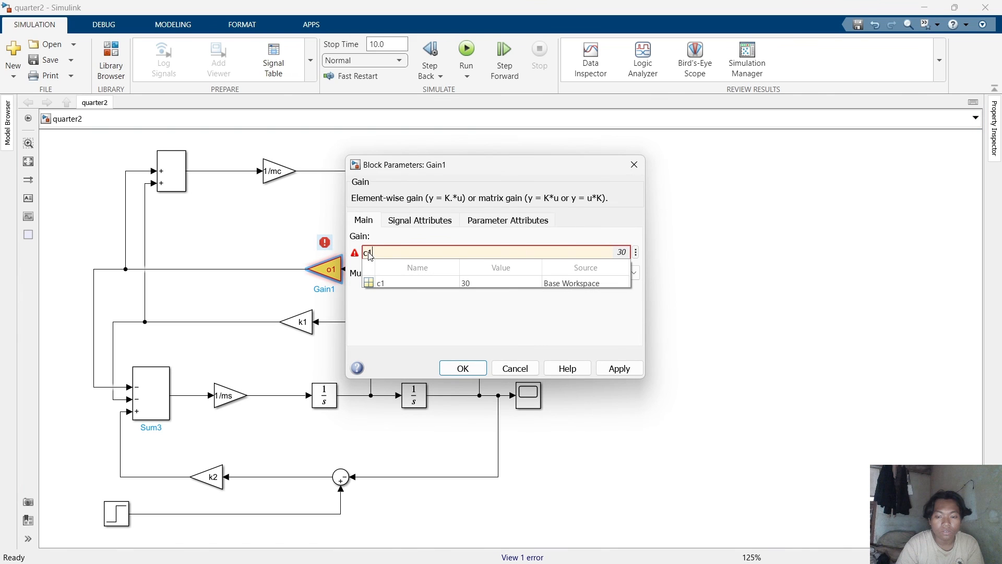
{"action": "left_click", "coordinate": [451, 372]}
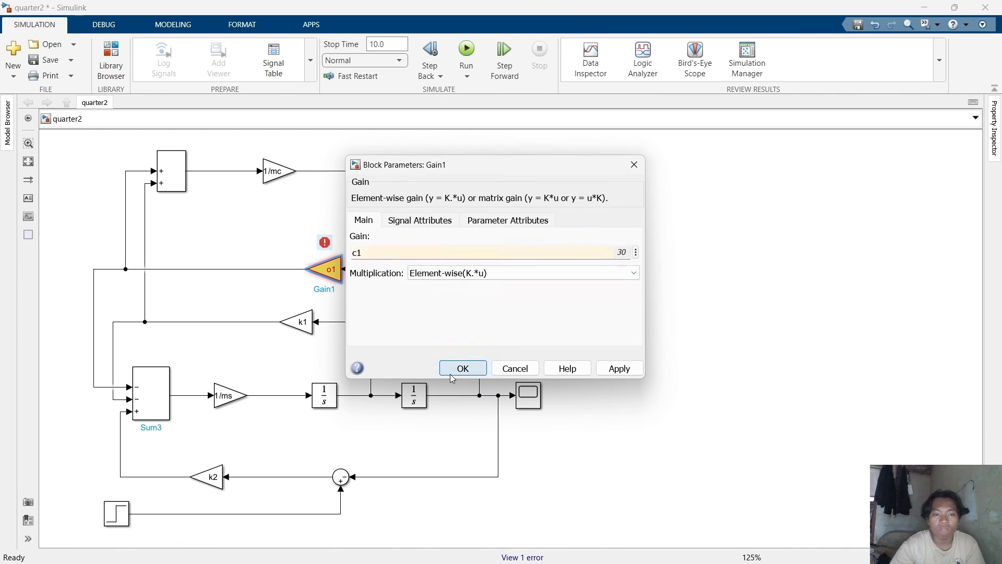
Run the simulation and view the top Scope's response maximized, then close it.
{"action": "left_click", "coordinate": [471, 49]}
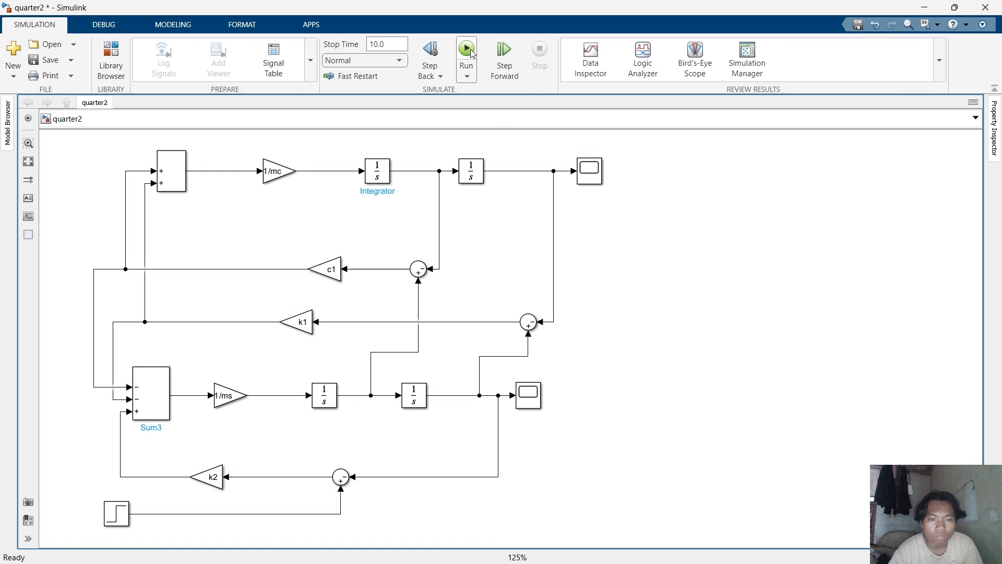
{"action": "left_click", "coordinate": [600, 179]}
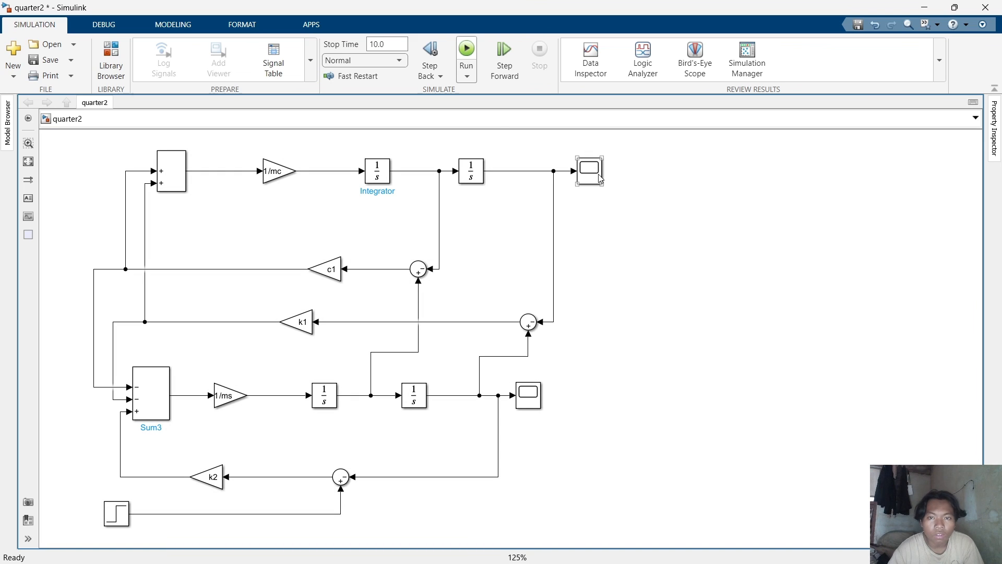
{"action": "double_click", "coordinate": [594, 174]}
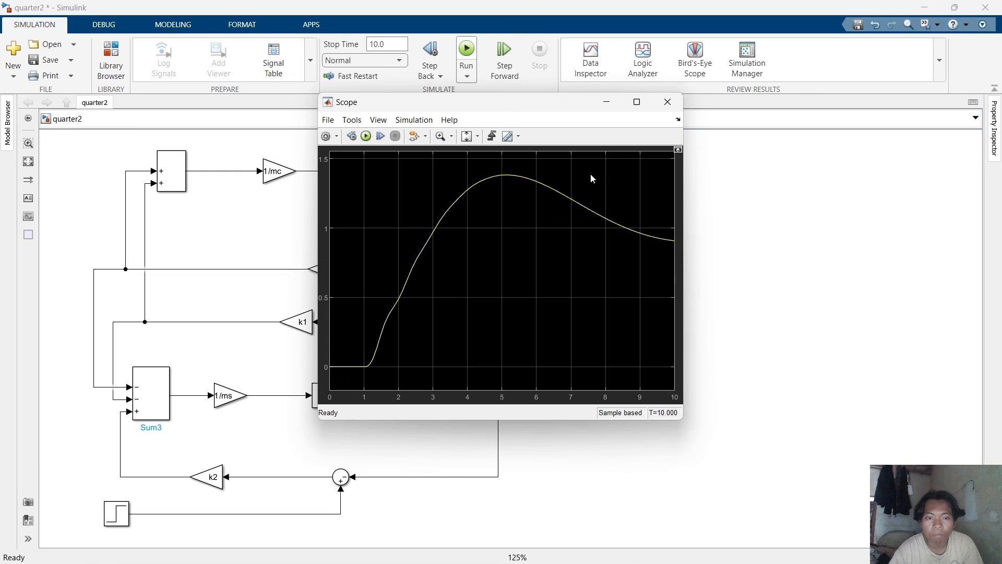
{"action": "left_click", "coordinate": [636, 102]}
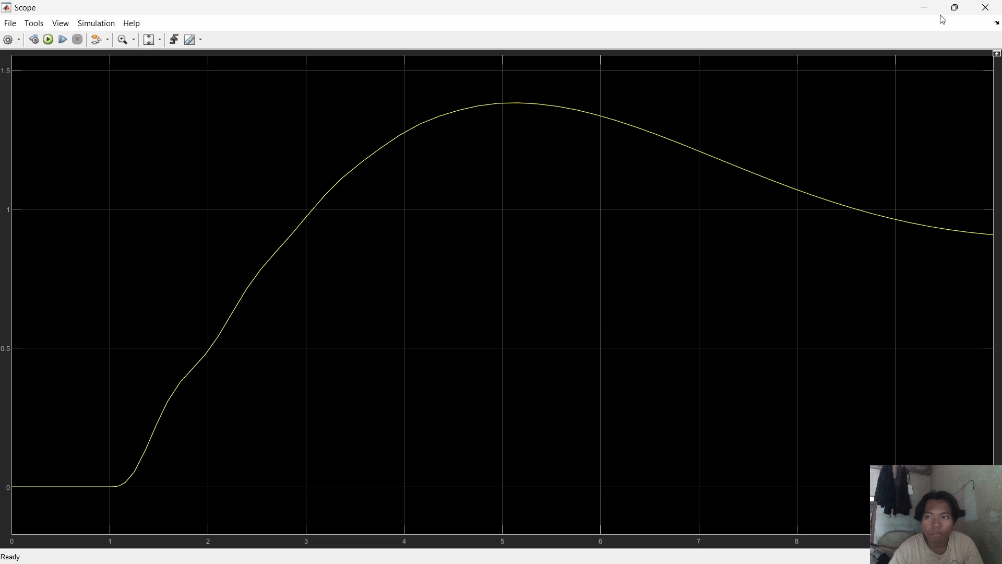
{"action": "left_click", "coordinate": [985, 8]}
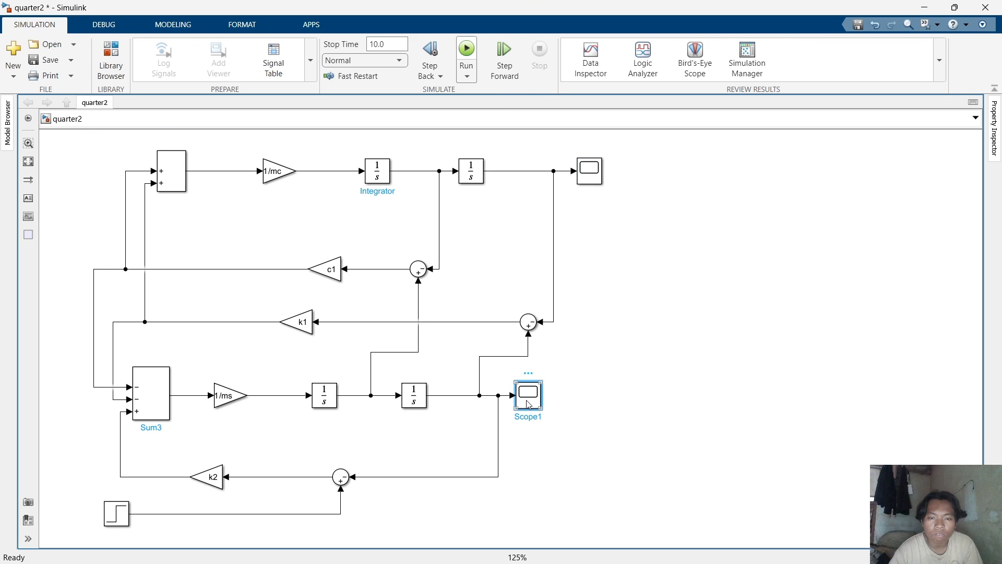
Open the bottom Scope, maximize its plot and close it.
{"action": "double_click", "coordinate": [528, 404]}
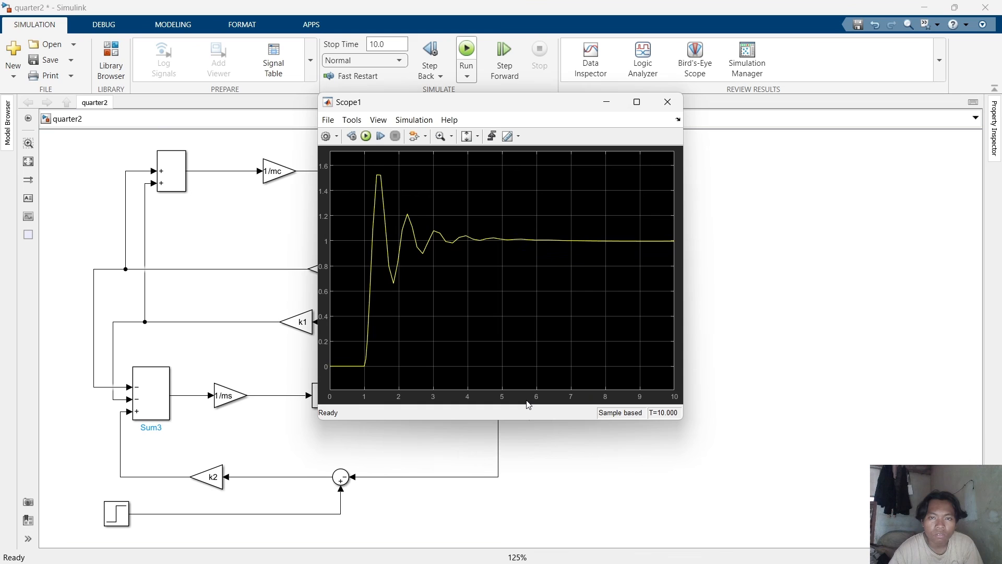
{"action": "left_click", "coordinate": [637, 102]}
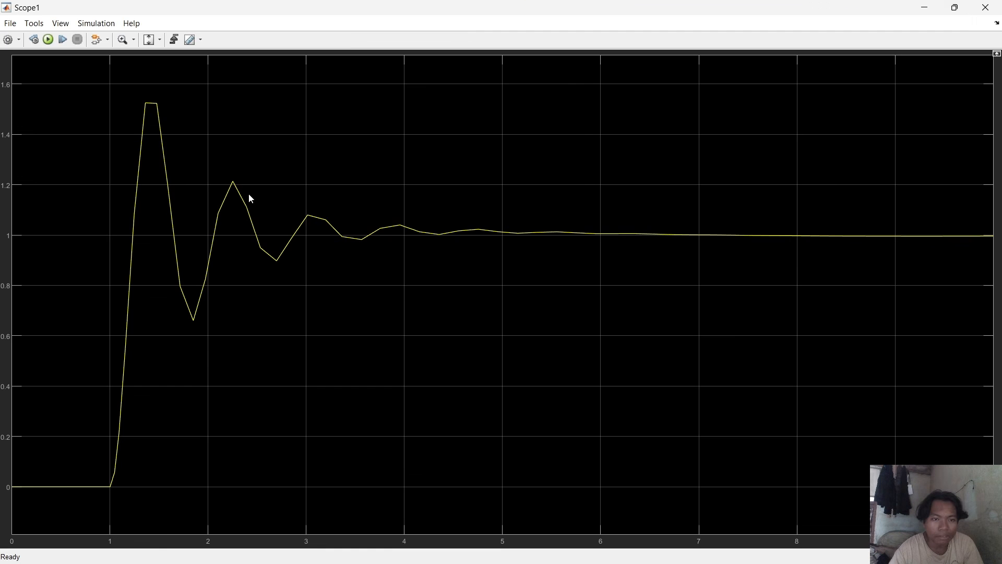
{"action": "left_click", "coordinate": [985, 7]}
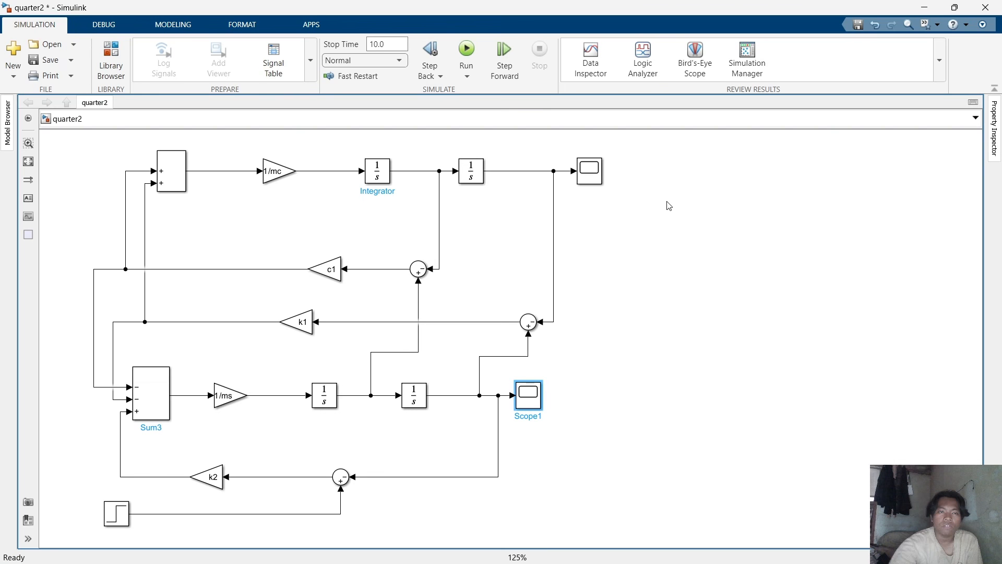
Switch to MATLAB and change c1 to 400 in the quartercar.m script.
{"action": "left_click", "coordinate": [667, 353]}
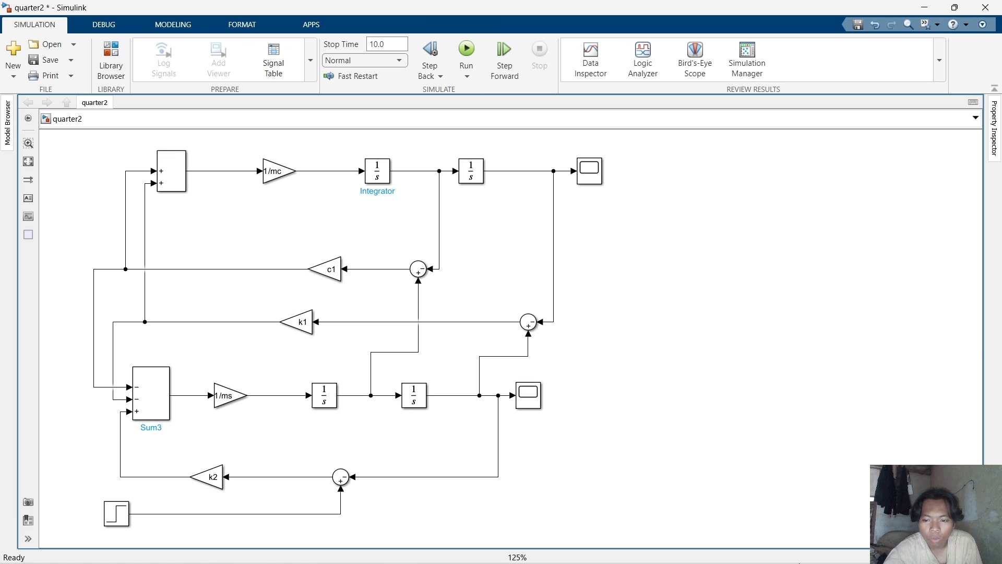
{"action": "key", "text": "alt+Tab"}
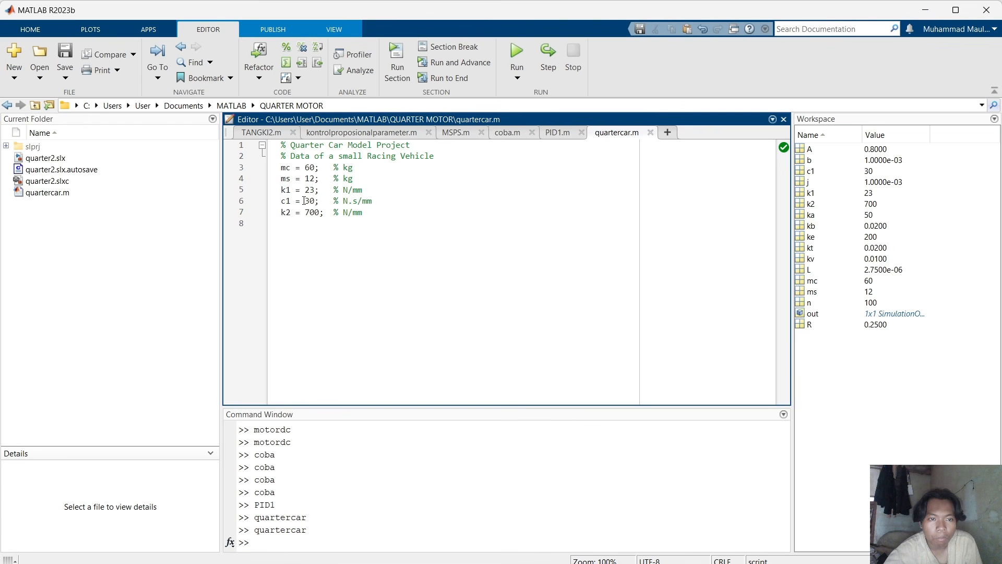
{"action": "left_click", "coordinate": [315, 201]}
{"action": "type", "text": "0"}
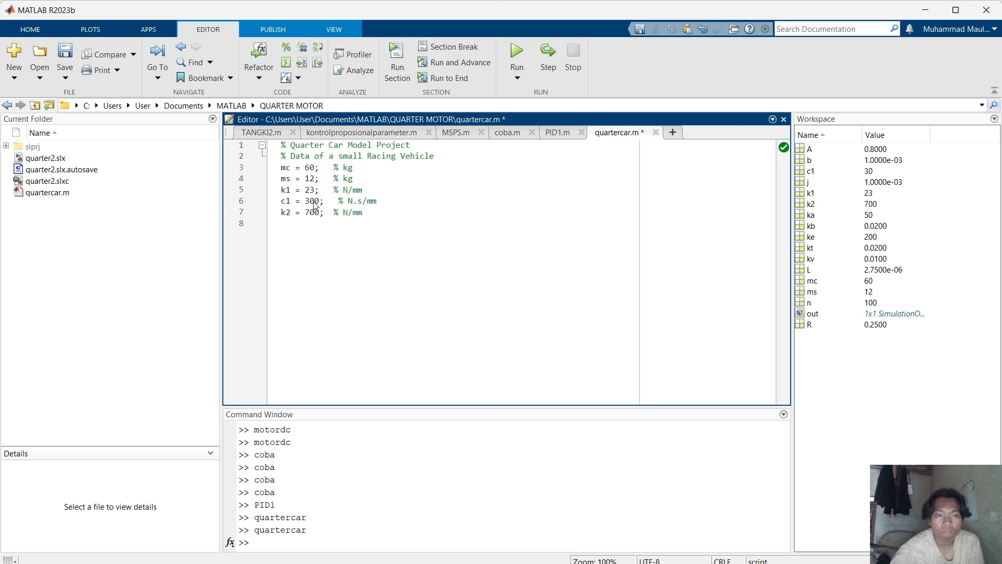
{"action": "key", "text": "BackSpace"}
{"action": "type", "text": "4"}
Run the quartercar.m script and return to the Simulink model.
{"action": "left_click", "coordinate": [512, 52]}
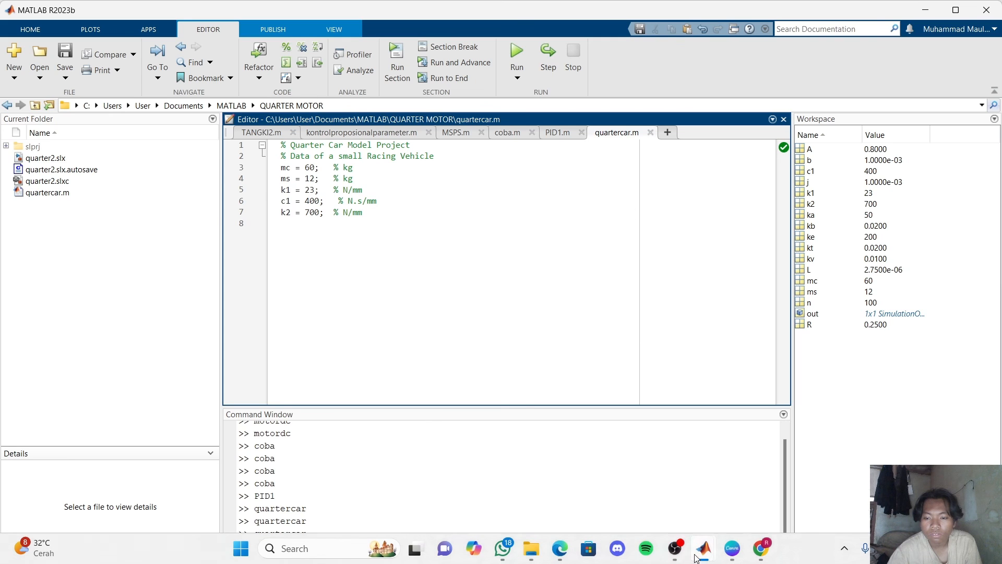
{"action": "mouse_move", "coordinate": [703, 548]}
{"action": "left_click", "coordinate": [869, 496]}
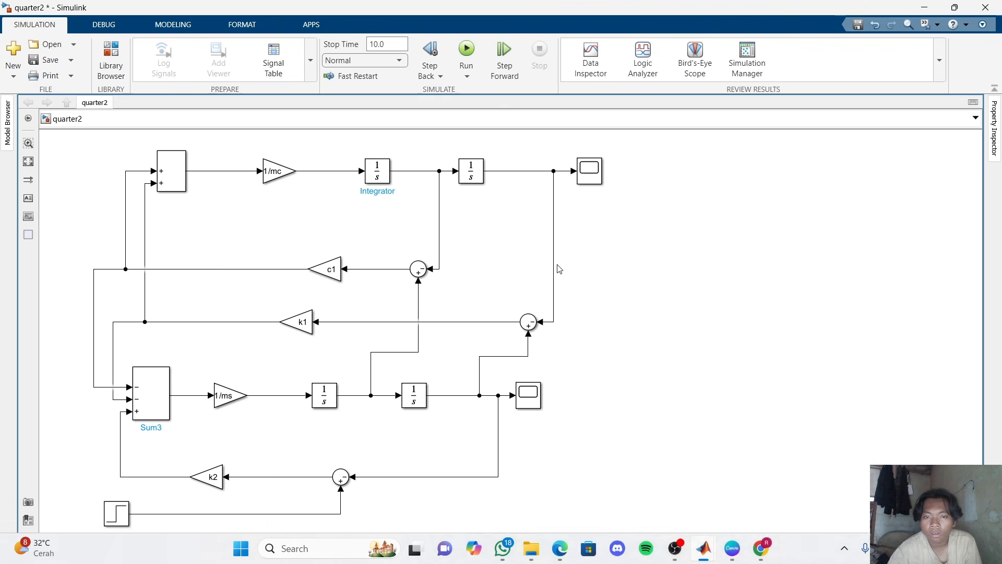
Run the simulation and open the bottom Scope1 to view the response, then dismiss its window.
{"action": "left_click", "coordinate": [471, 52]}
{"action": "left_click", "coordinate": [596, 219]}
{"action": "double_click", "coordinate": [528, 395]}
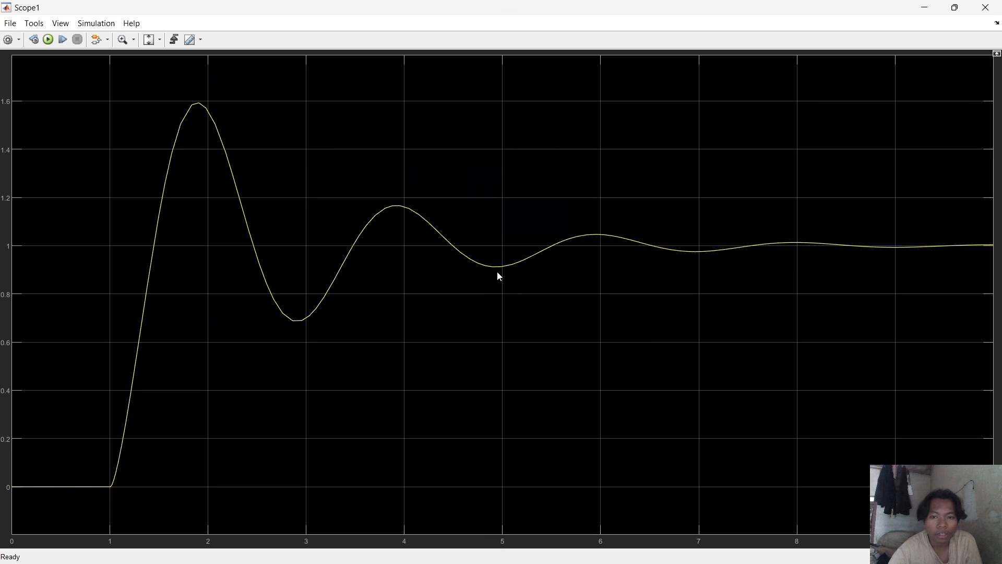
{"action": "left_click", "coordinate": [935, 15]}
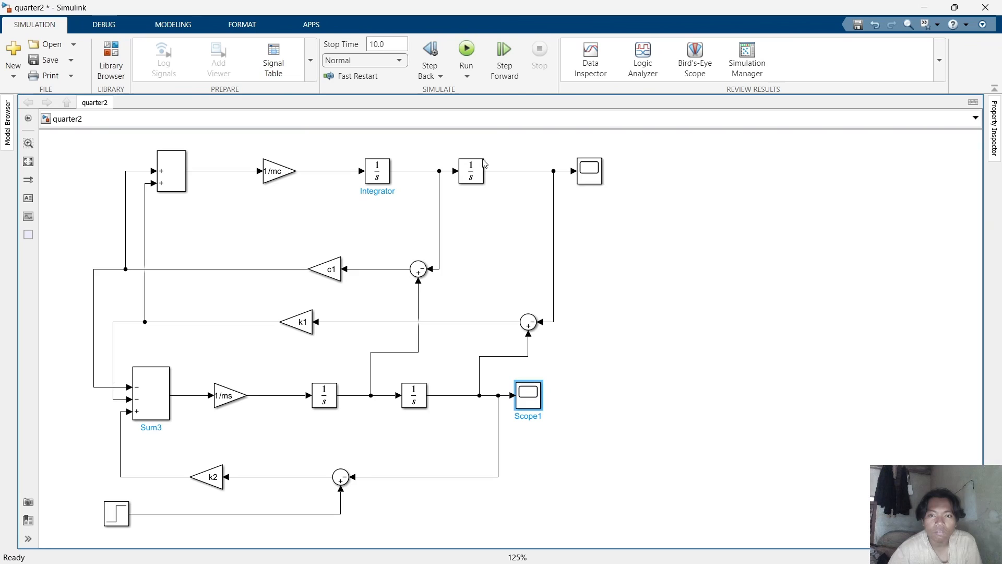
Open the top Scope to view its response, close it, then reopen and close it again.
{"action": "double_click", "coordinate": [596, 179]}
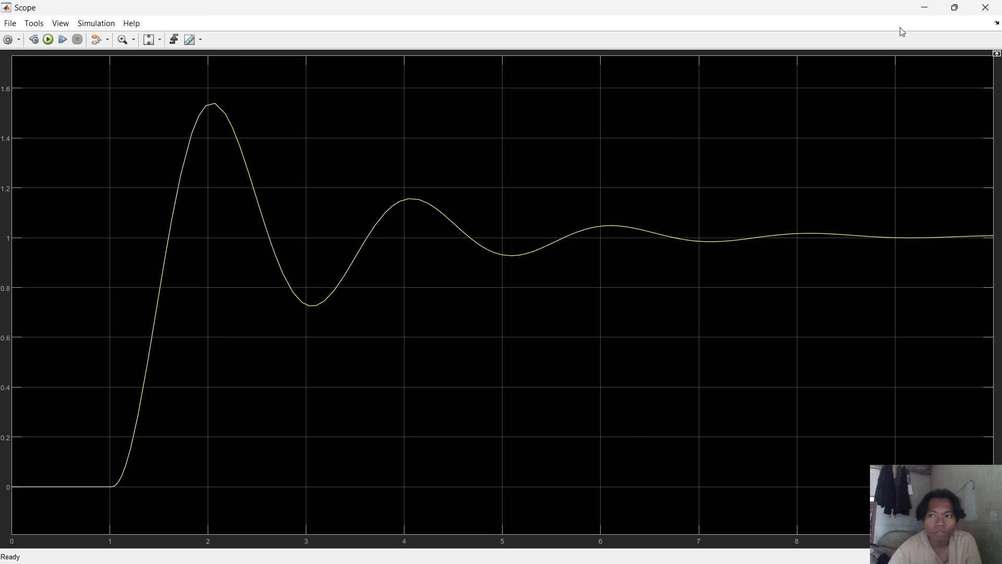
{"action": "left_click", "coordinate": [988, 10]}
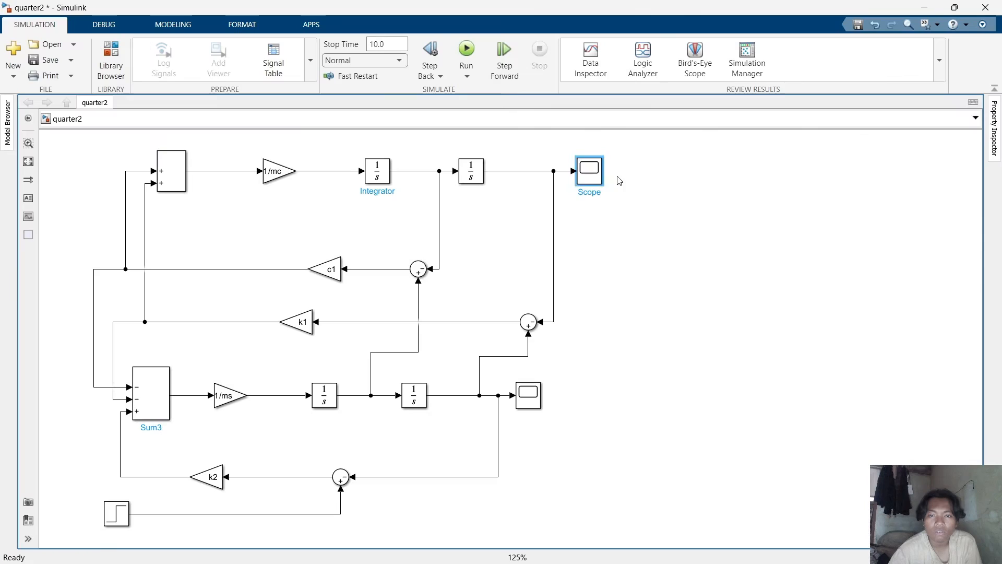
{"action": "double_click", "coordinate": [598, 177]}
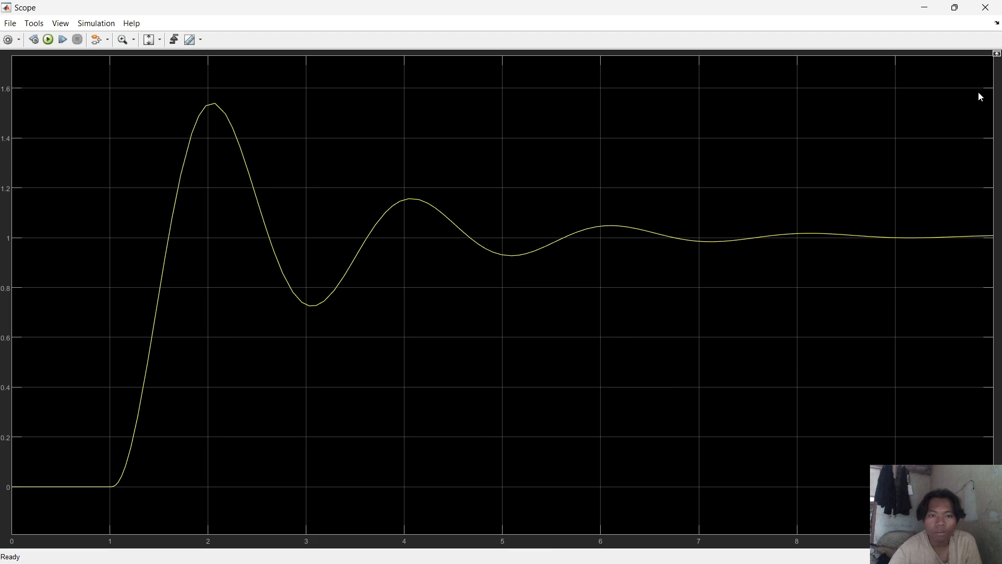
{"action": "left_click", "coordinate": [998, 4]}
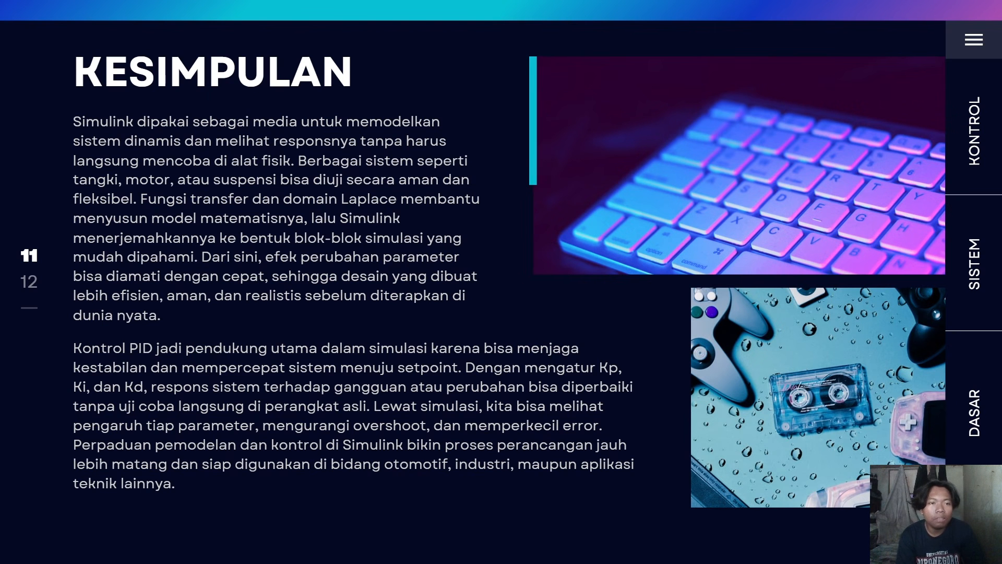